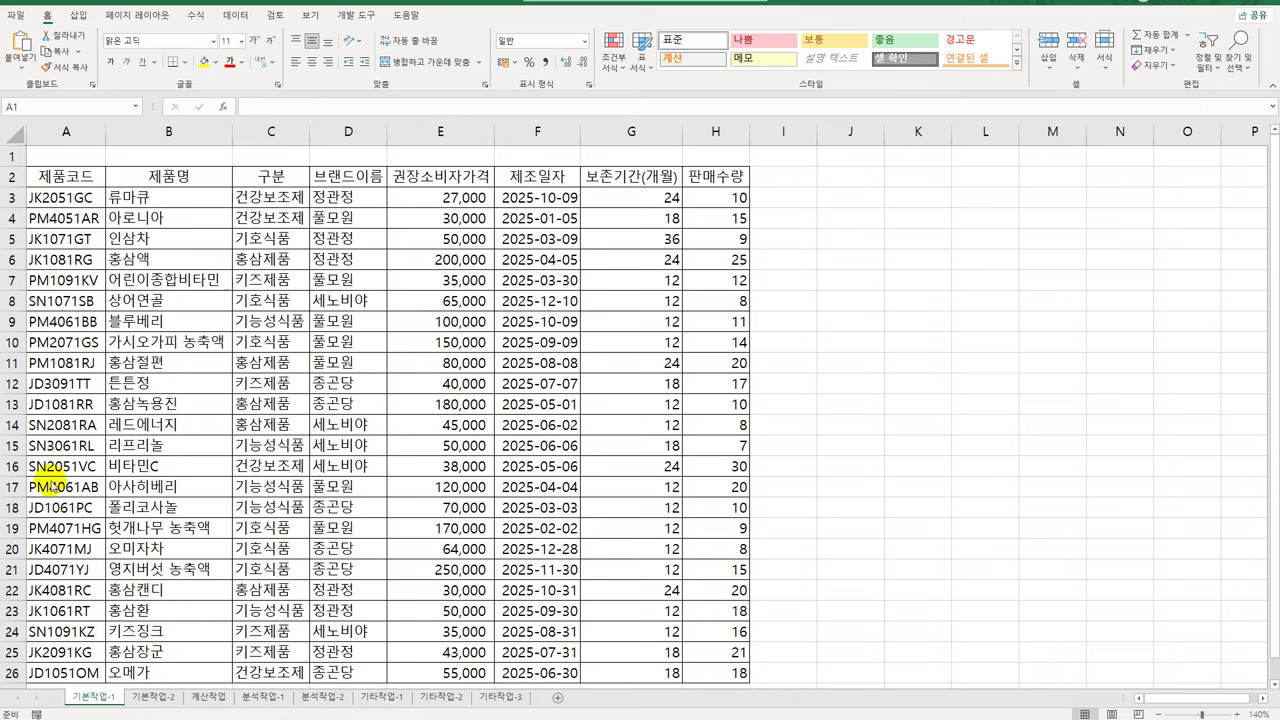
Enter the criteria heading 조건 in cell A28 below the product table
scroll(105, 555, down, 6)
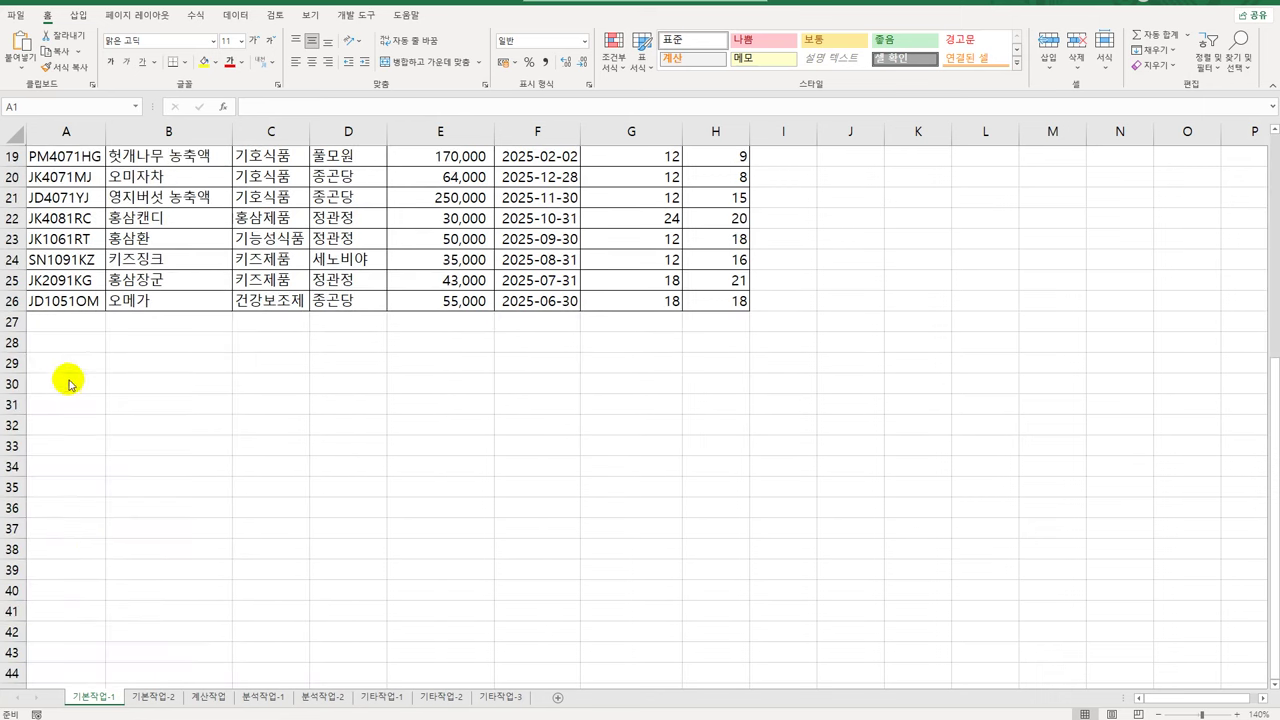
drag(69, 349, 88, 367)
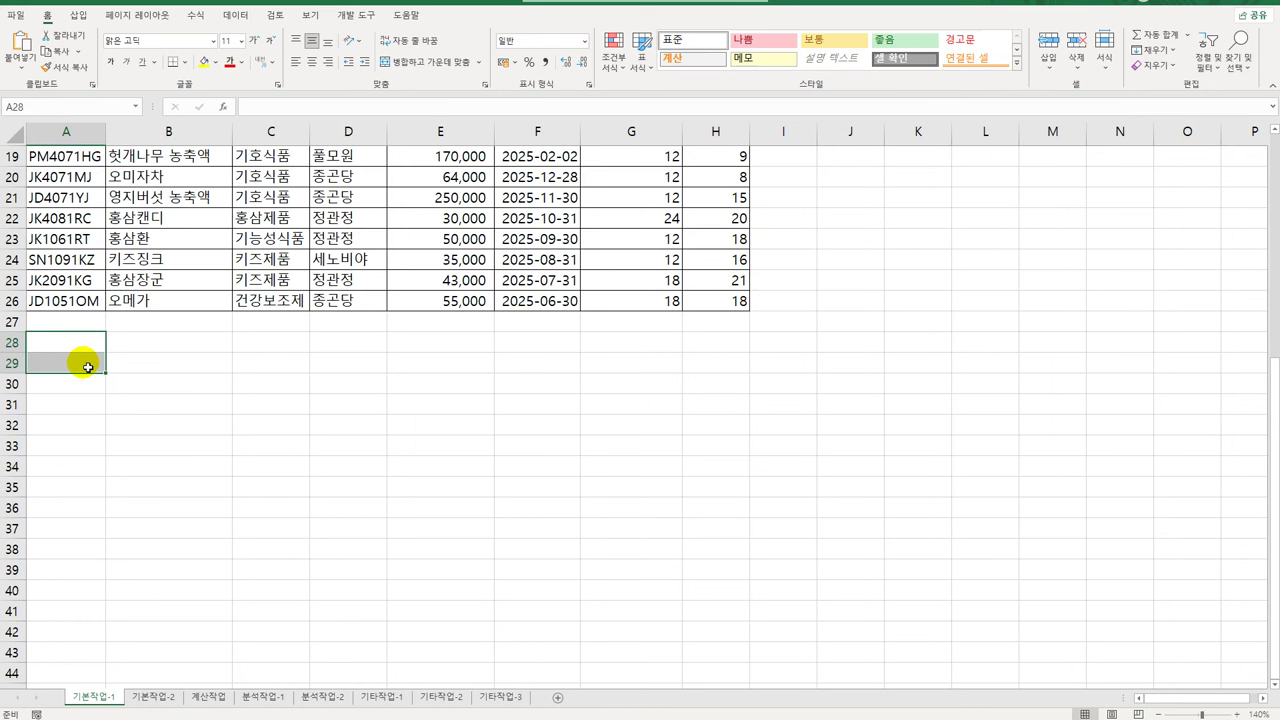
click(85, 351)
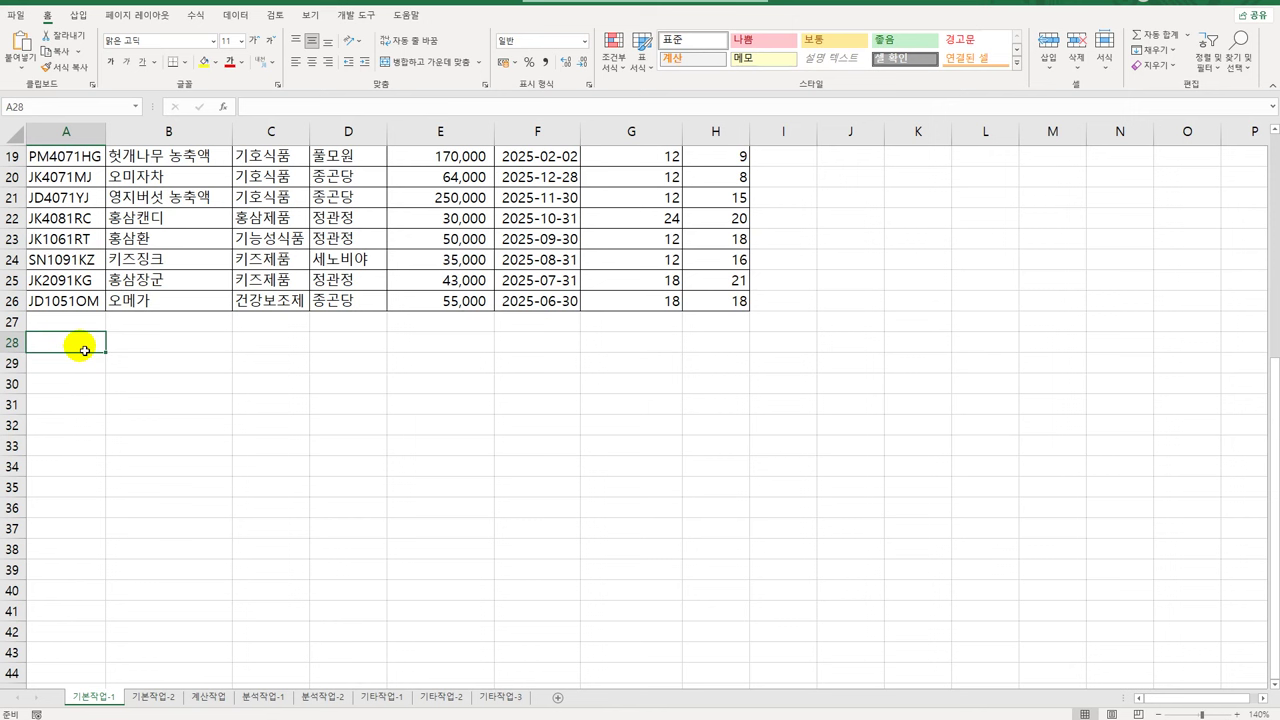
text(조건)
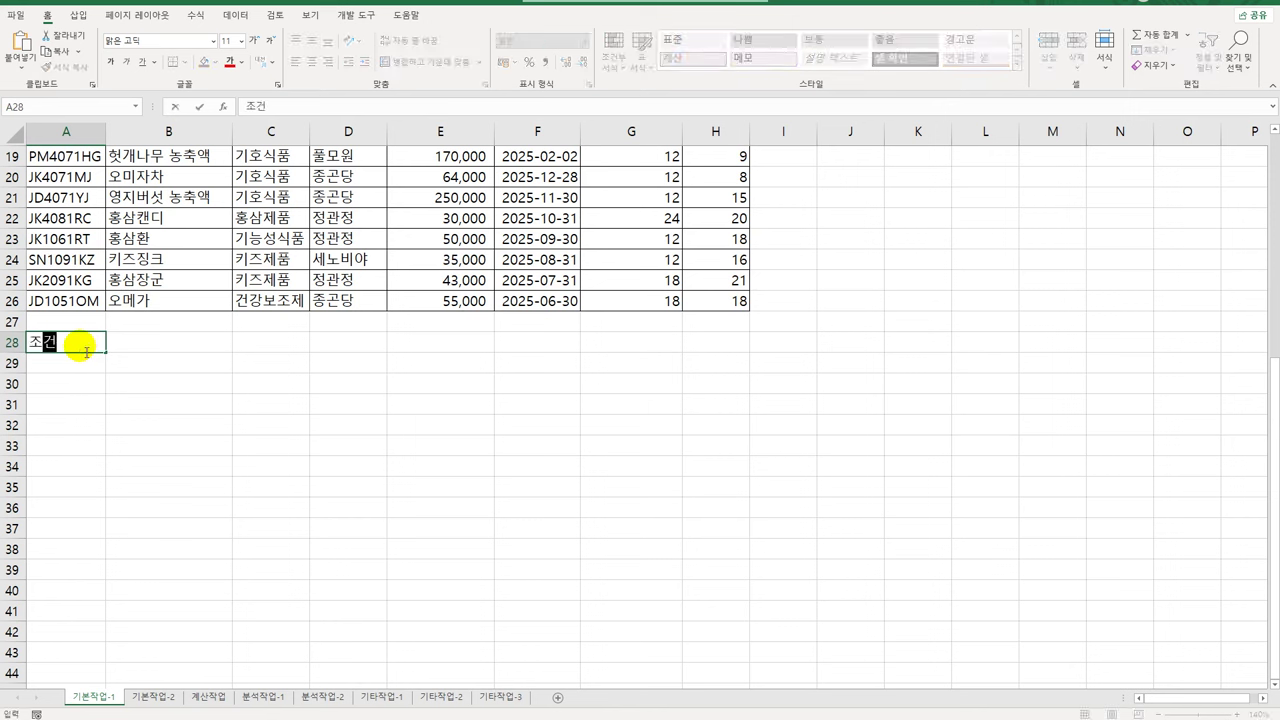
key(Return)
Begin an OR formula in cell A29 with the first test C3="건강보조제"
text(=)
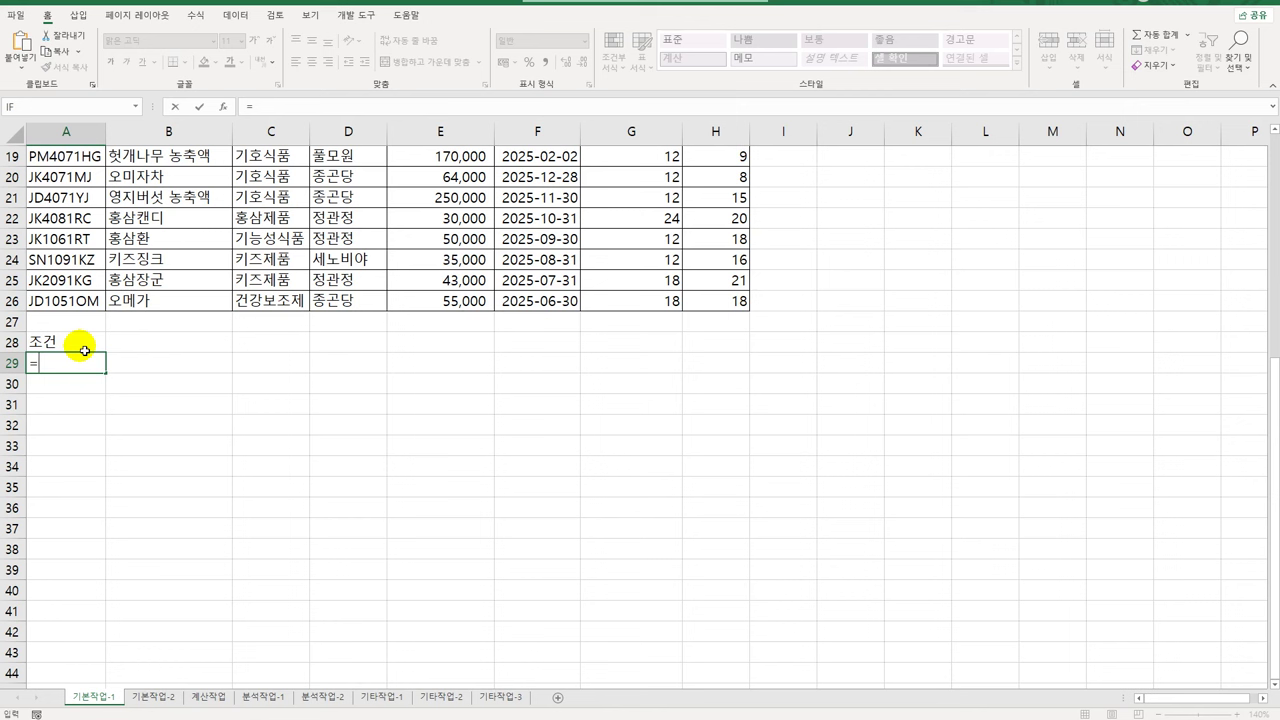
text(OR)
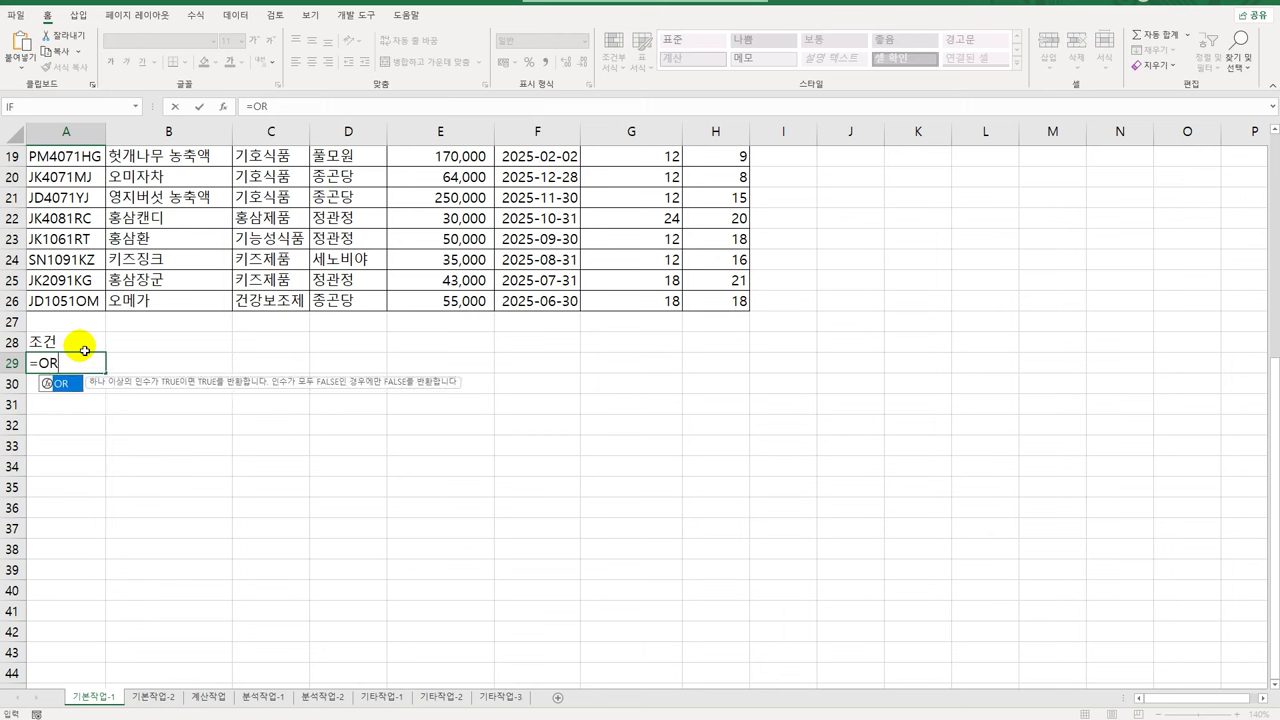
text(()
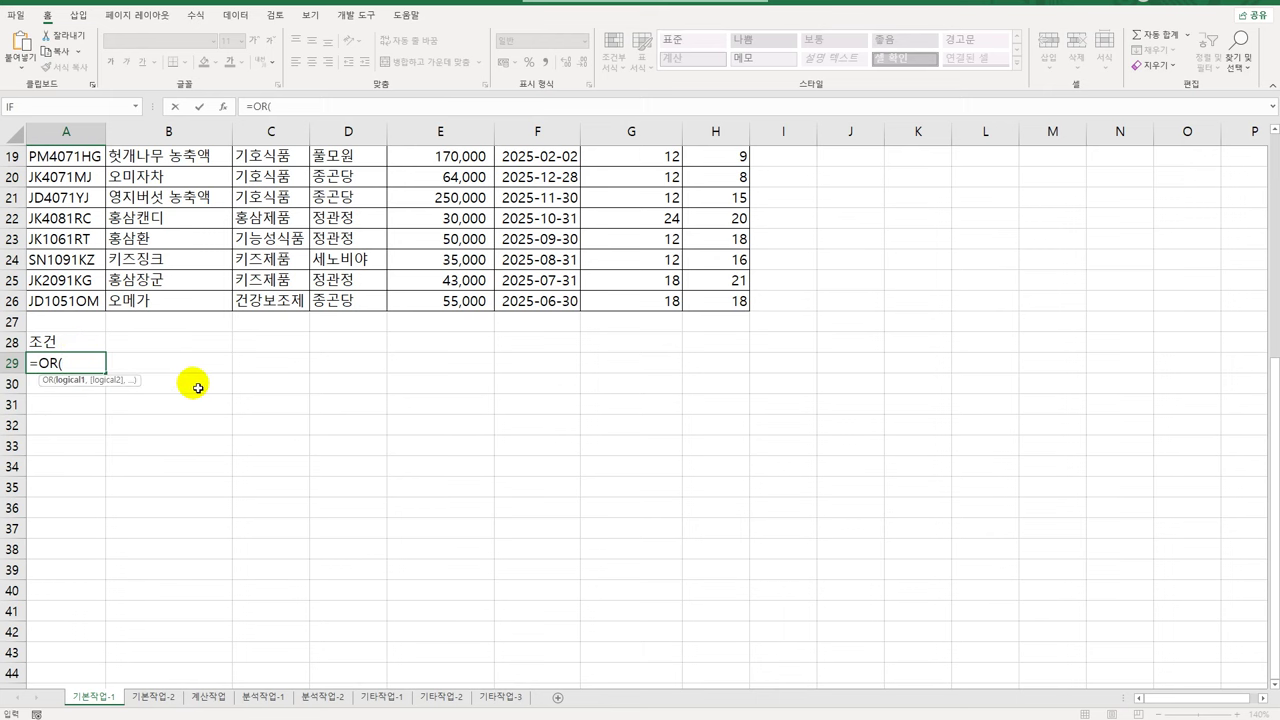
scroll(198, 375, up, 6)
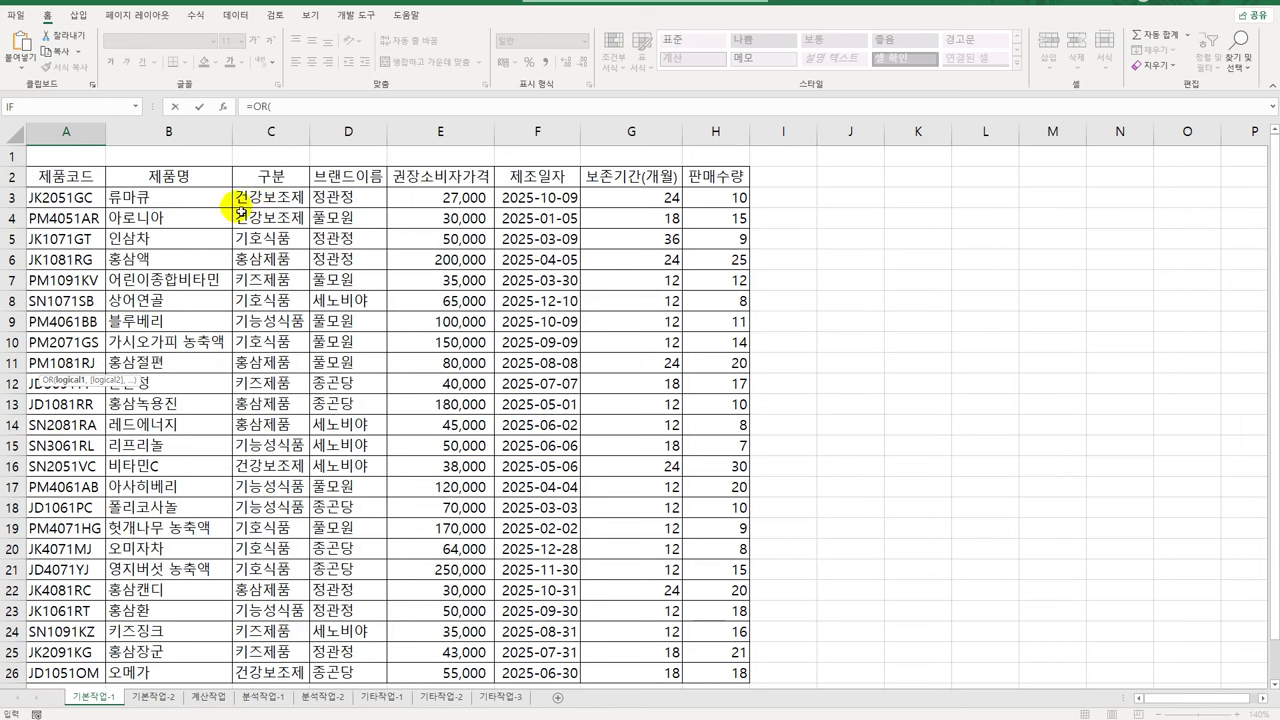
click(274, 207)
scroll(278, 210, down, 6)
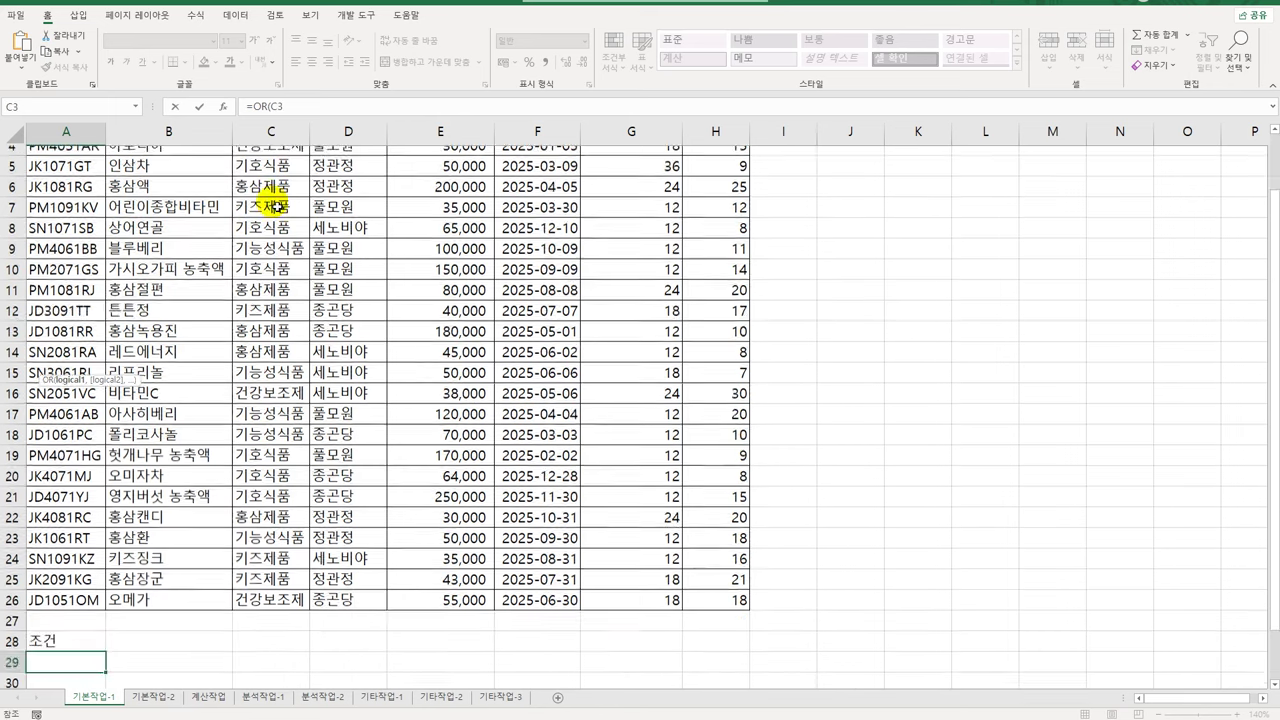
text(=)
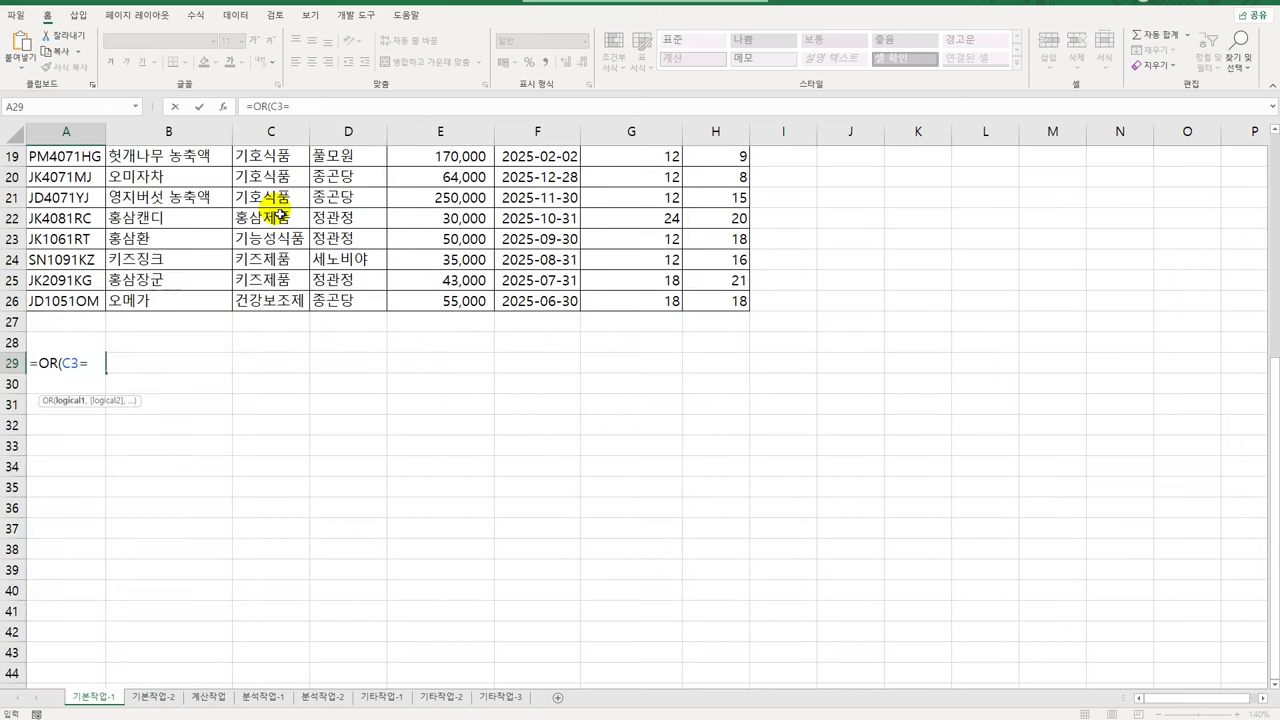
text("건강보조제)
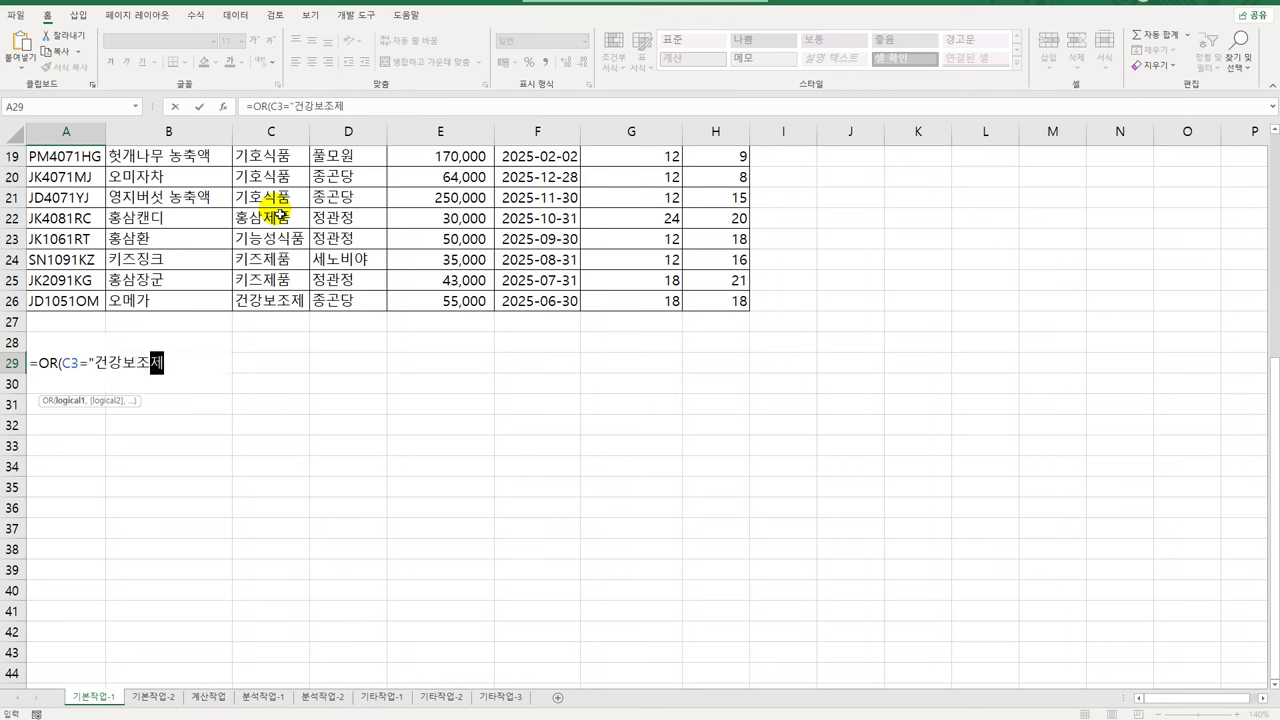
text(",)
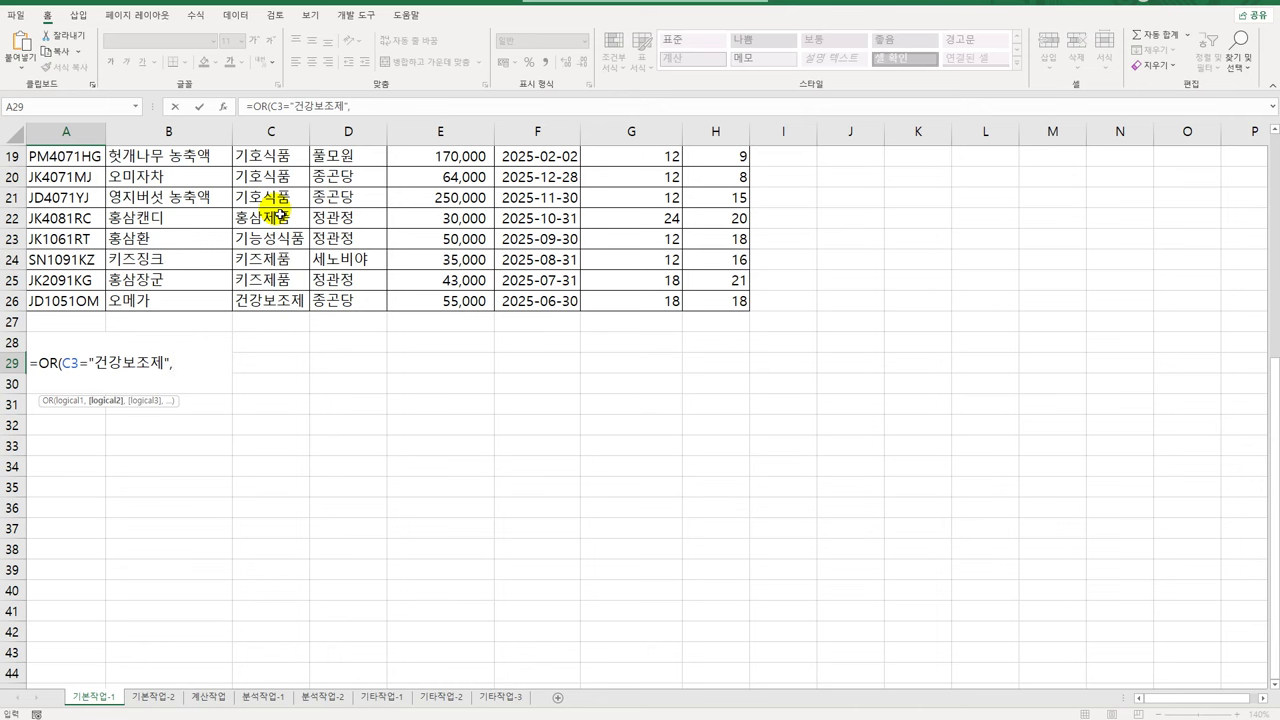
Add C3="홍삼제품" as the second test of the OR formula in A29 and complete the formula
scroll(280, 213, up, 6)
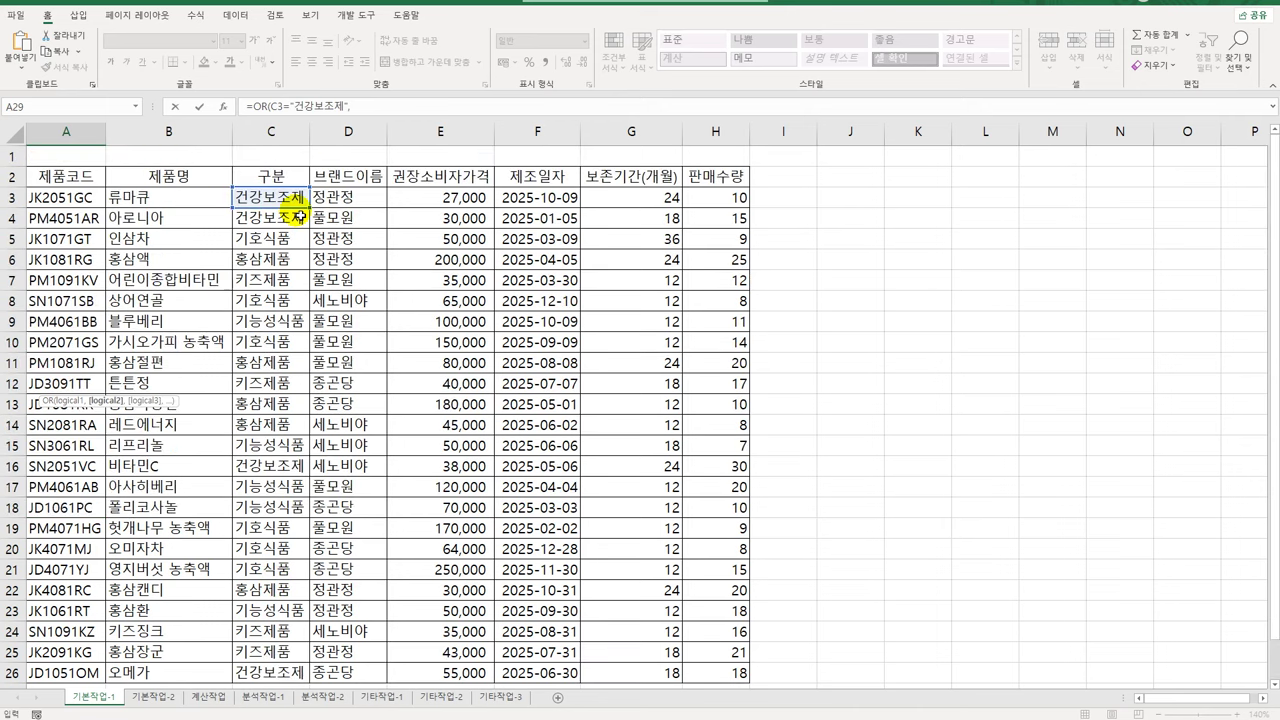
click(298, 202)
text(=)
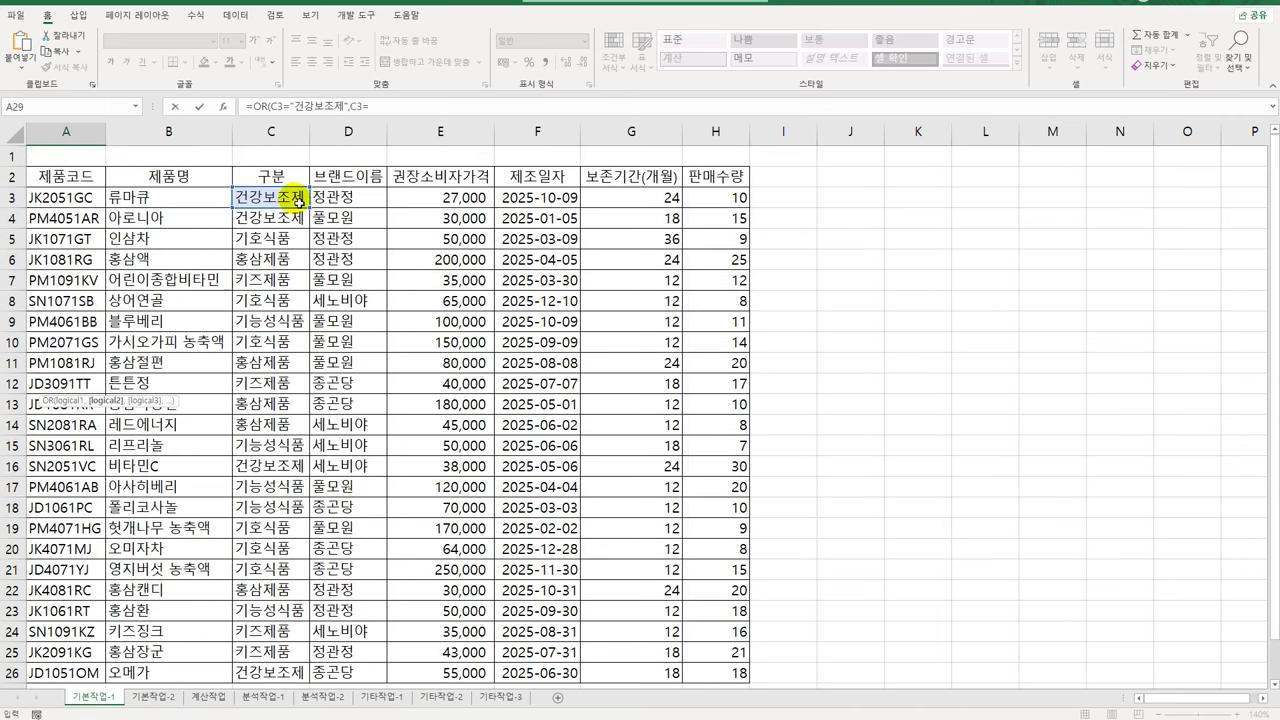
text(")
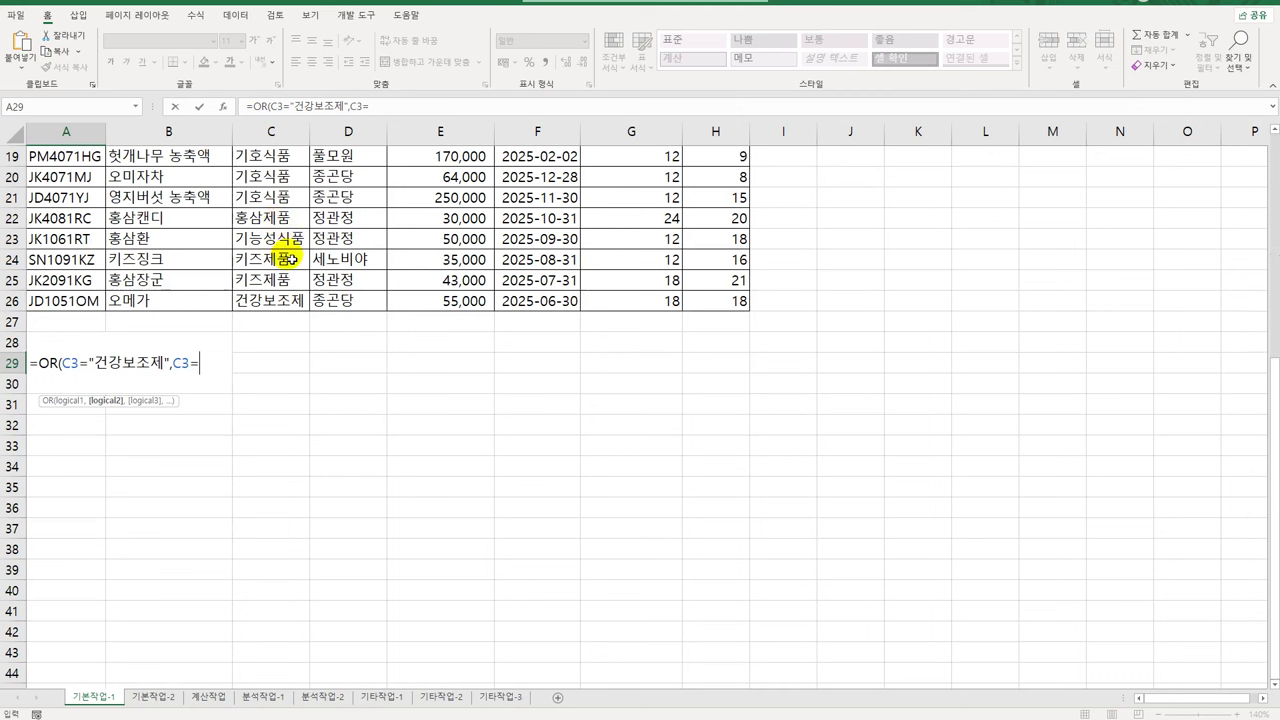
text(홍삼제품")
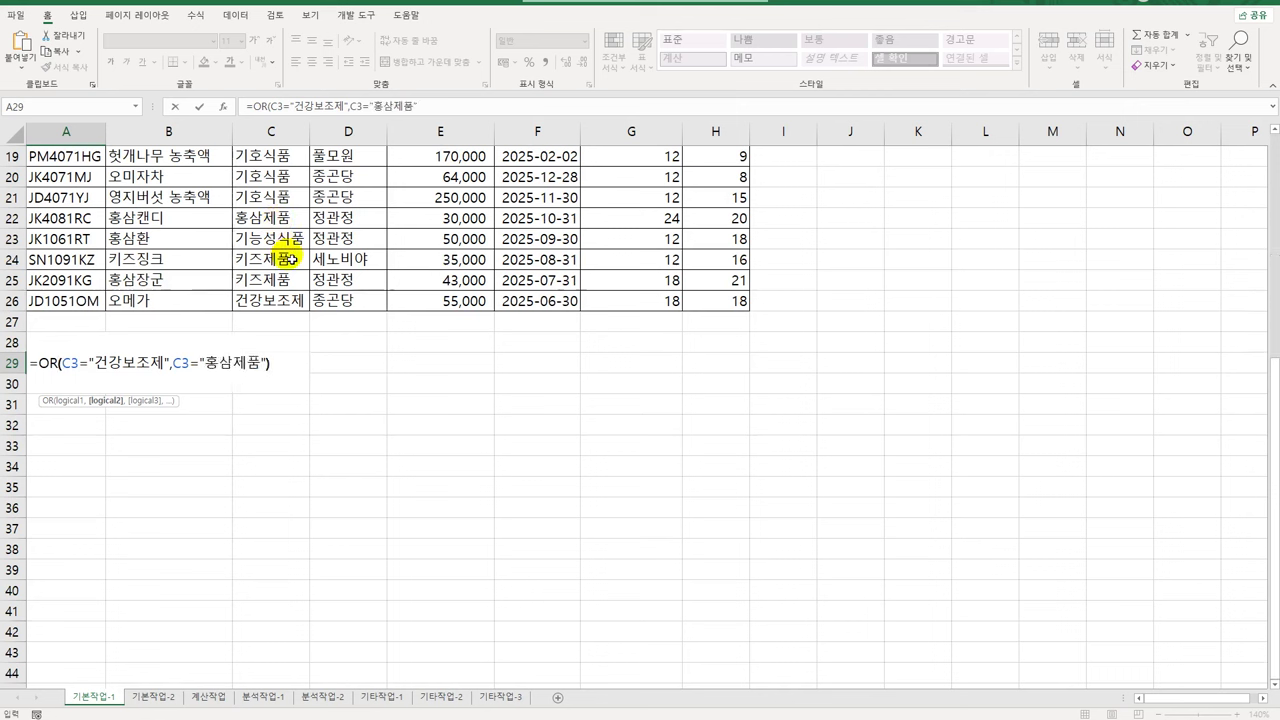
key(Return)
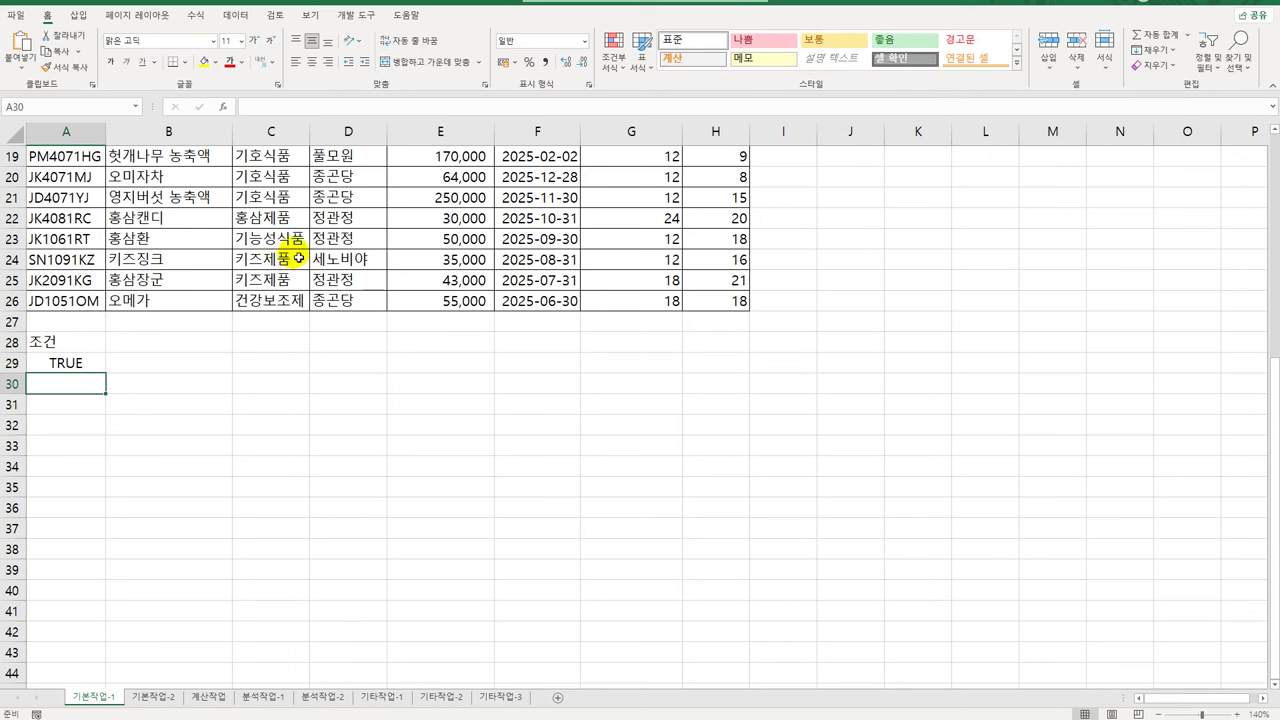
Edit the formula in A29 so that the OR expression becomes the first argument of an AND function
double_click(67, 363)
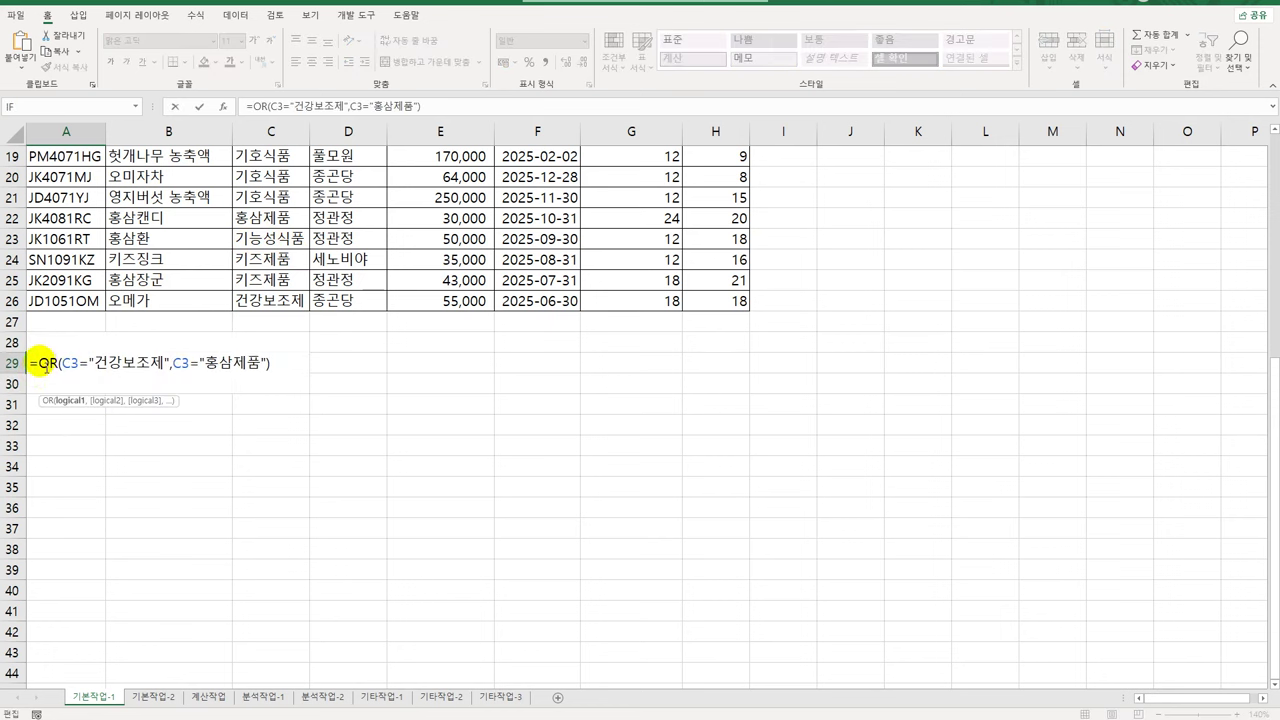
click(36, 362)
text(ㅁ)
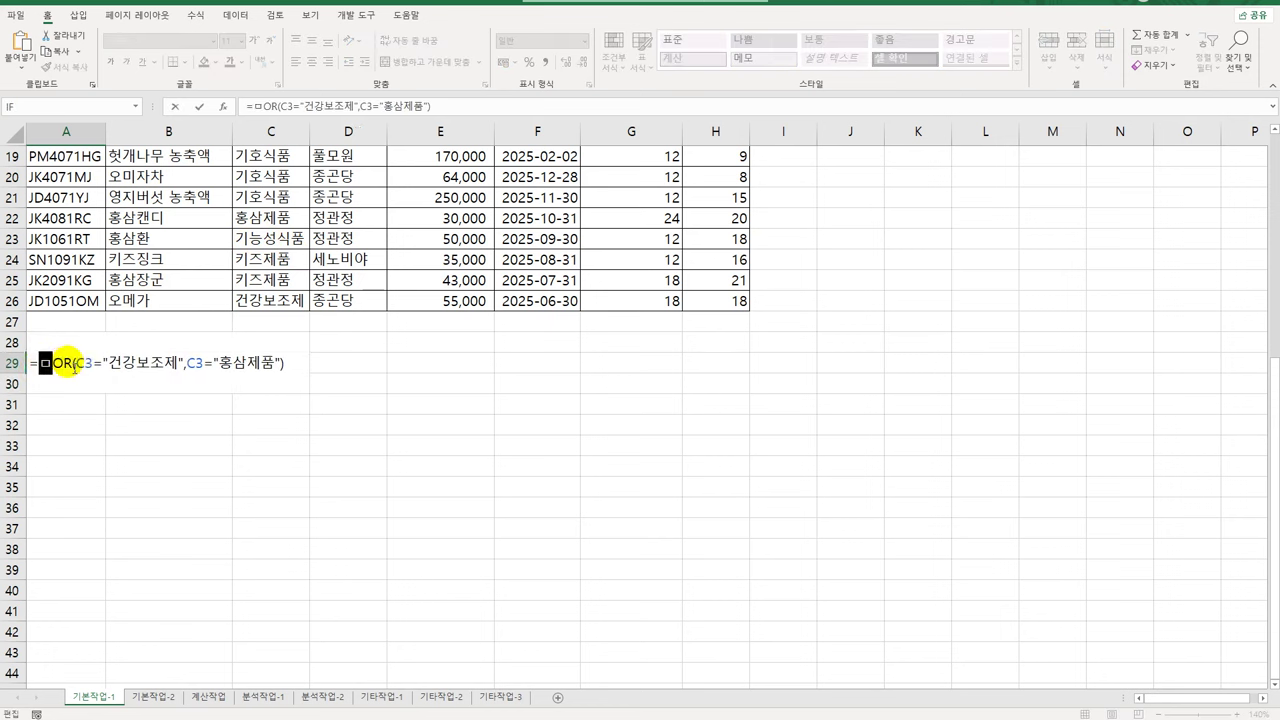
key(BackSpace)
key(Hangul)
text(A)
key(Tab)
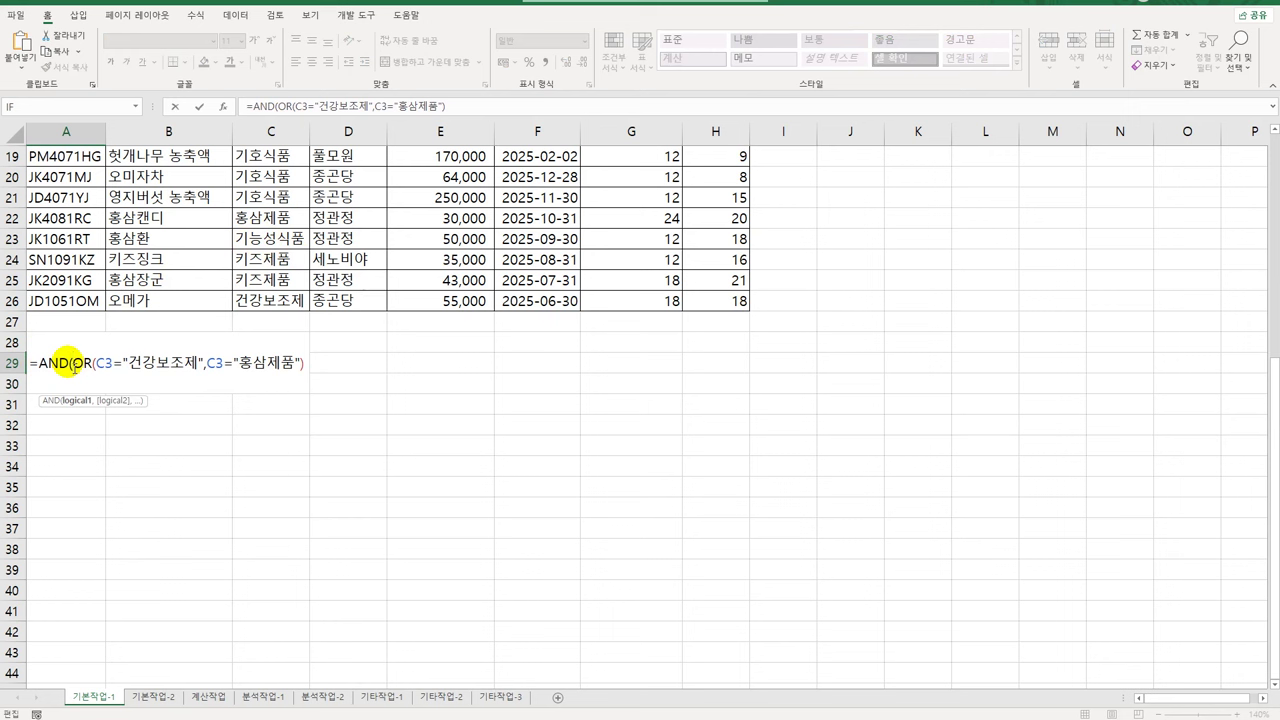
Add H3>=AVERAGE($H$3:$H$26) as the second AND condition in A29 and complete the formula
text(,)
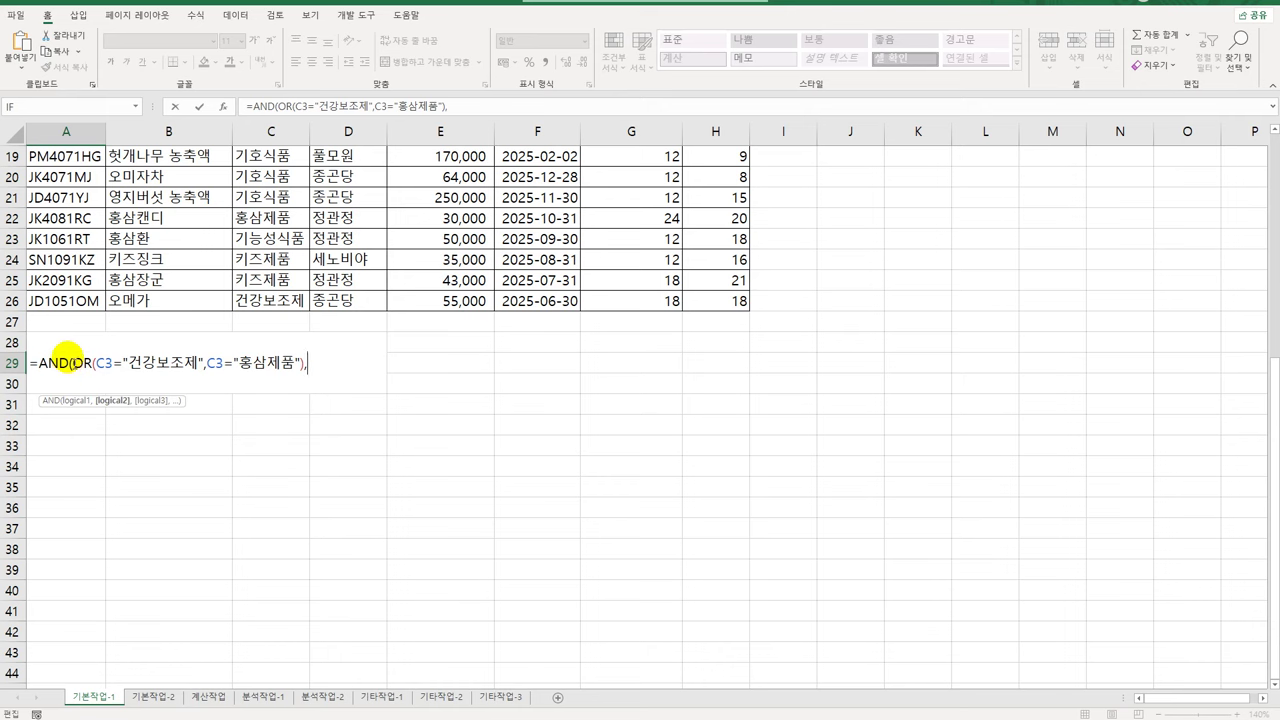
scroll(593, 401, up, 6)
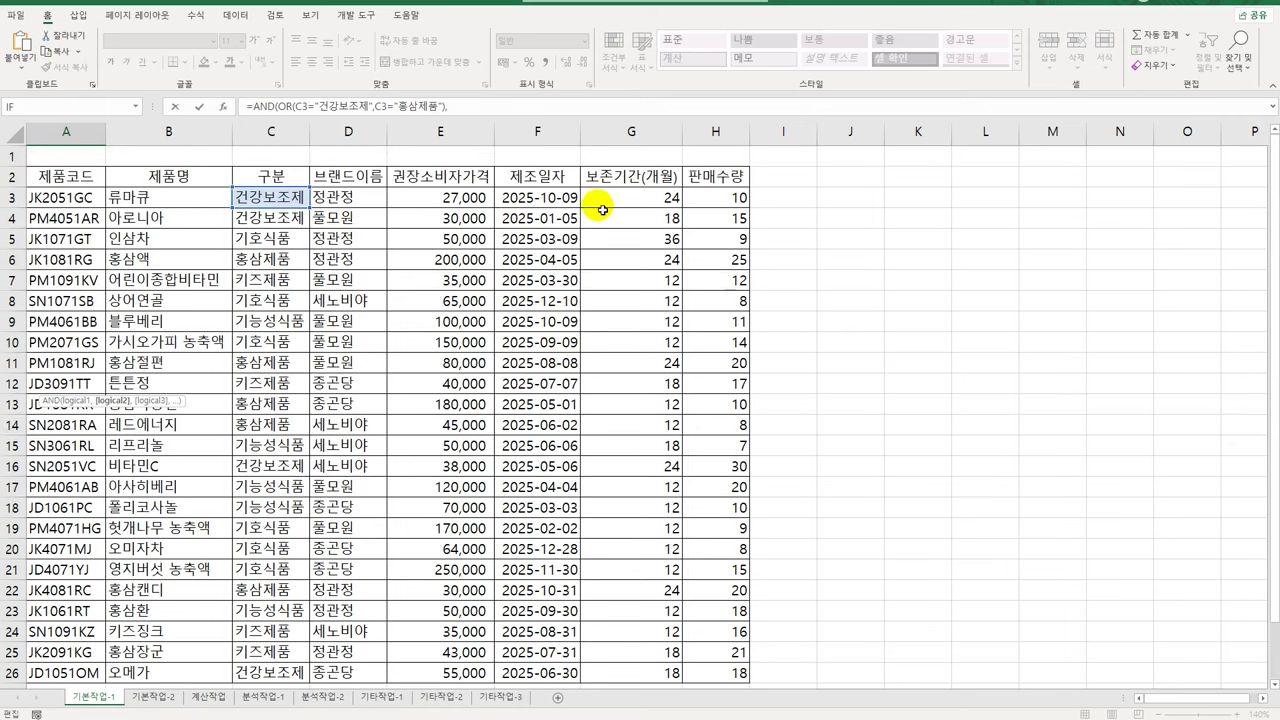
click(708, 197)
scroll(730, 240, down, 3)
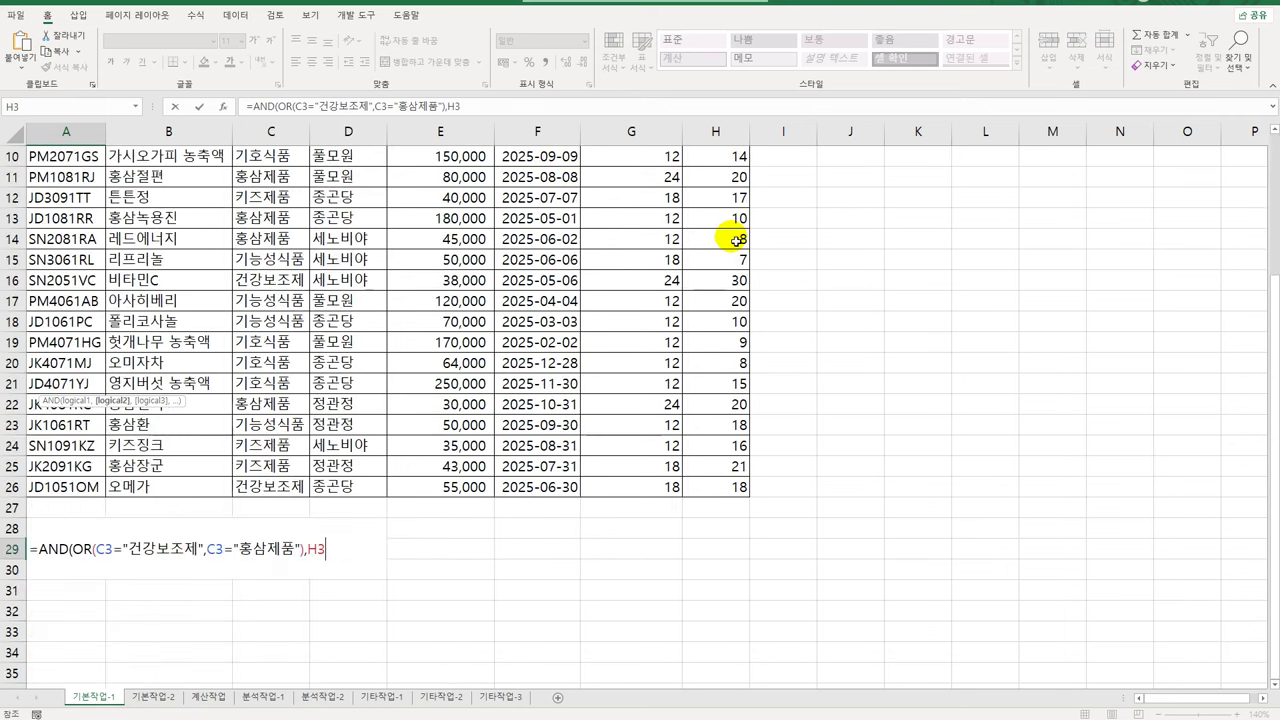
text(> =)
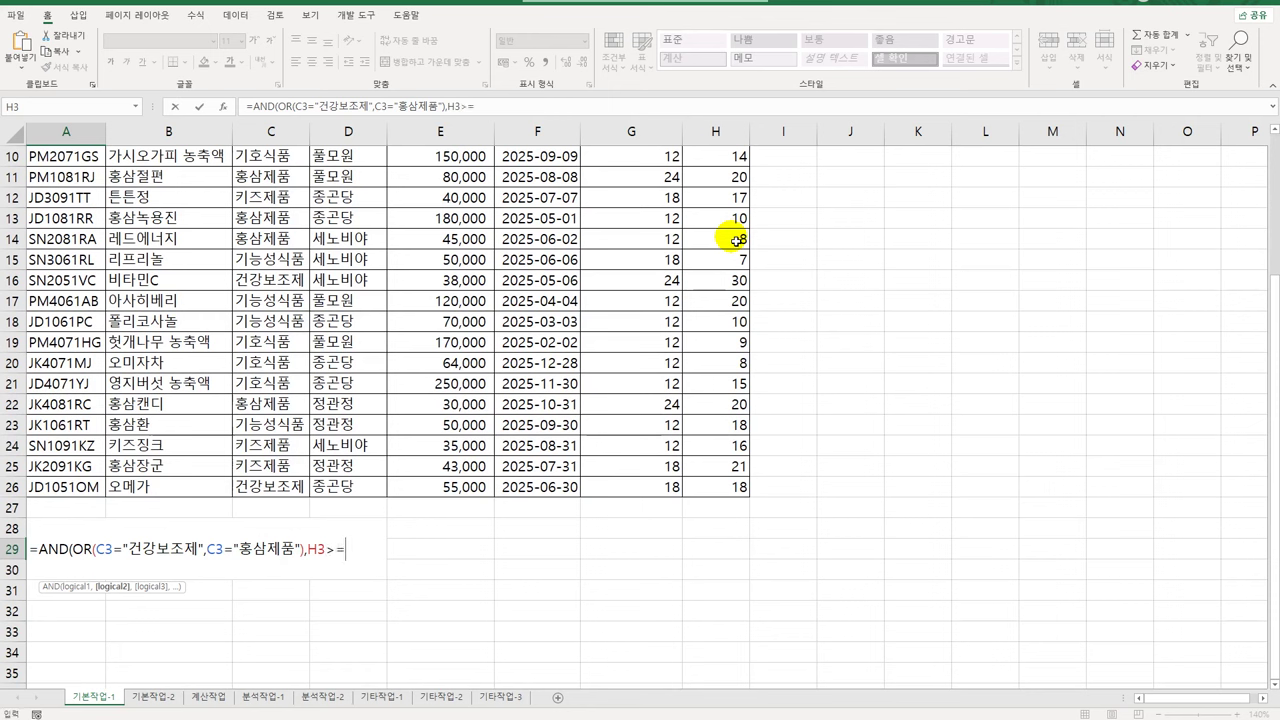
text(AVE)
key(Tab)
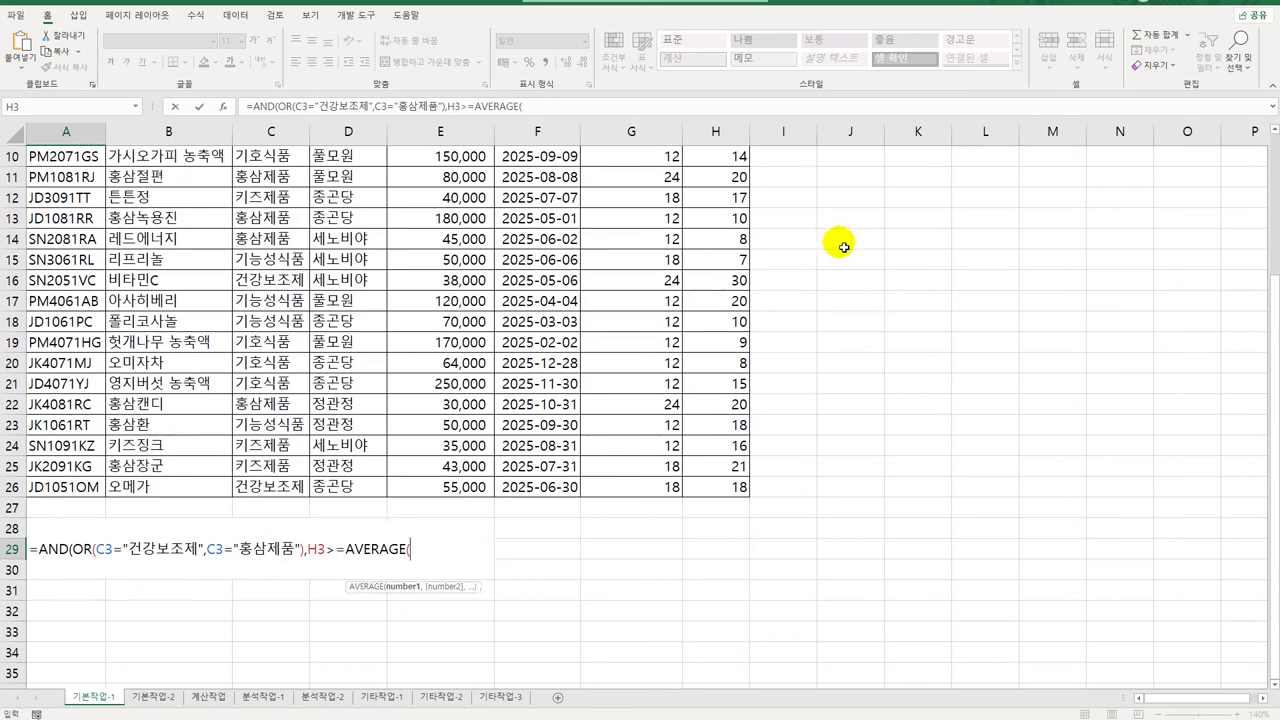
scroll(763, 249, up, 3)
drag(725, 207, 700, 612)
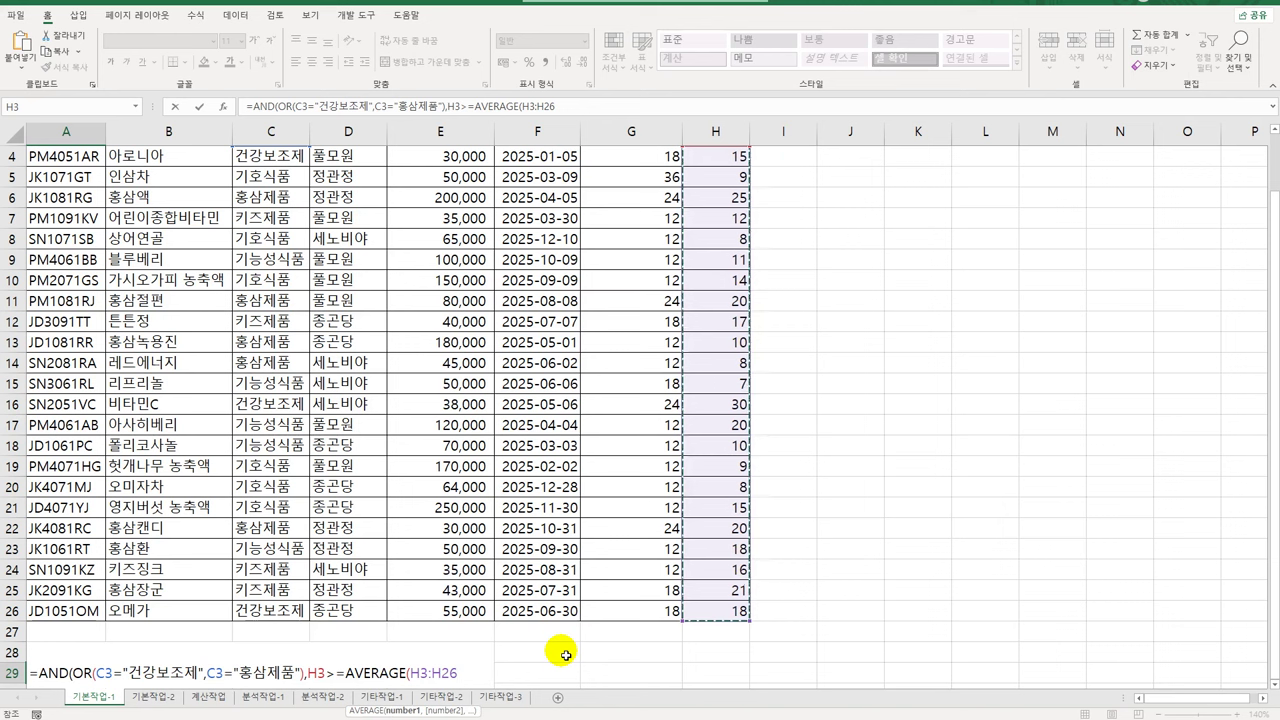
key(F4)
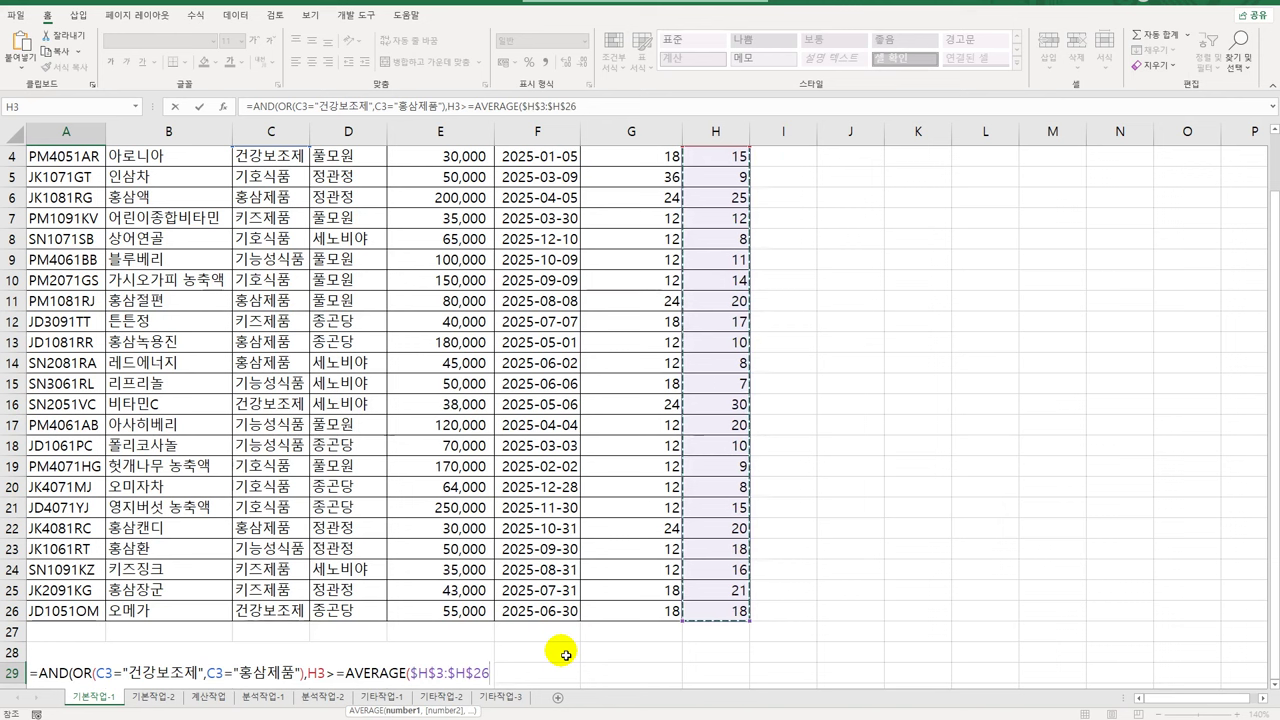
text())
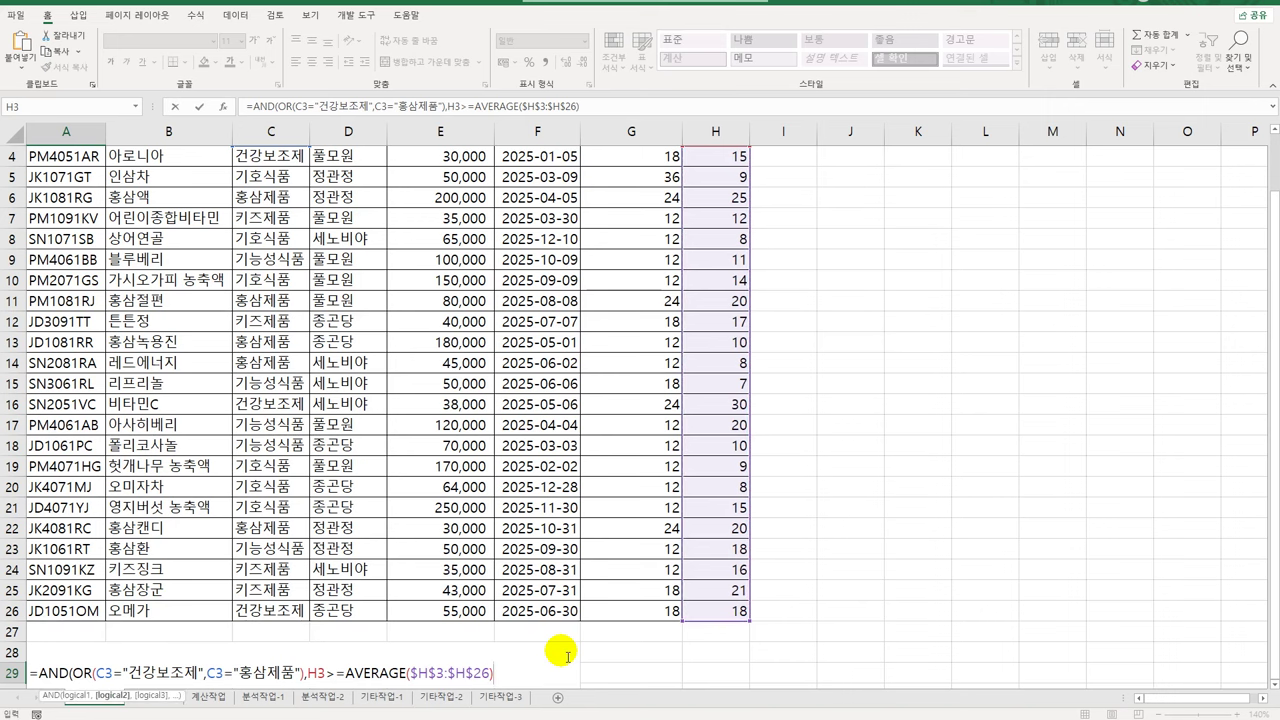
key(Return)
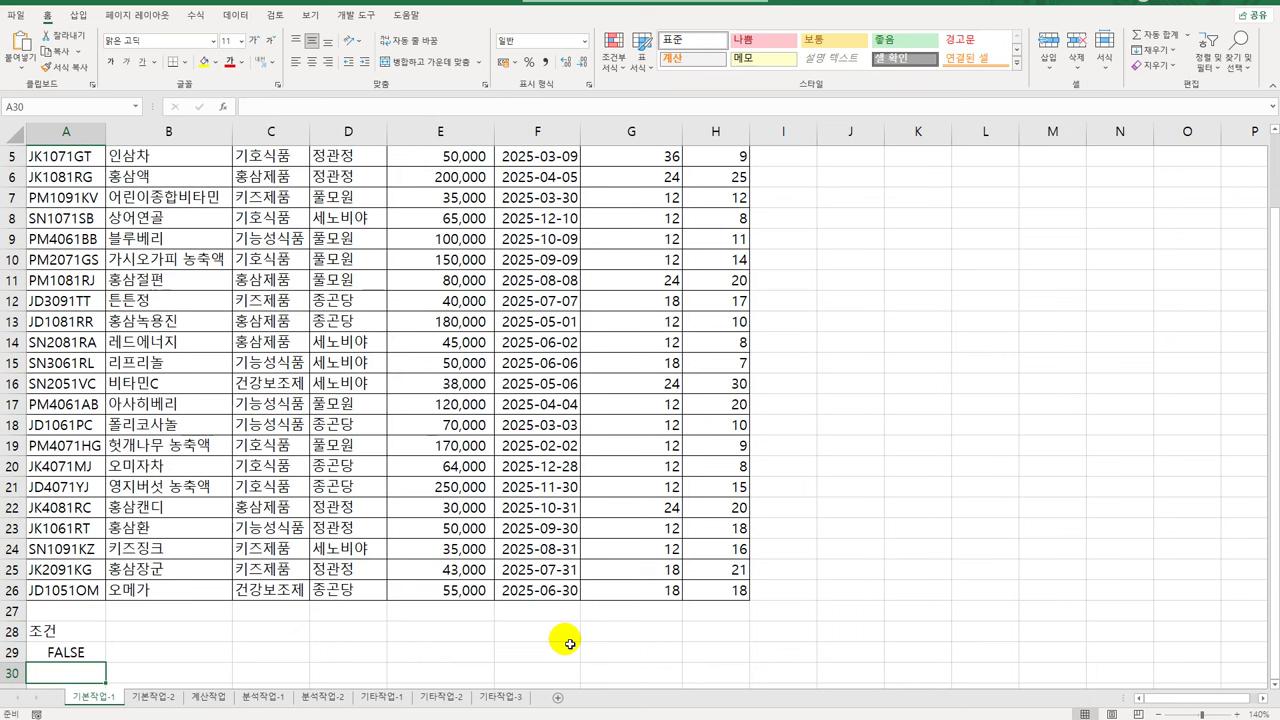
Start an Advanced Filter on the product list $A$2:$H$26 with A28:A29 as the criteria range
scroll(350, 392, up, 2)
click(352, 384)
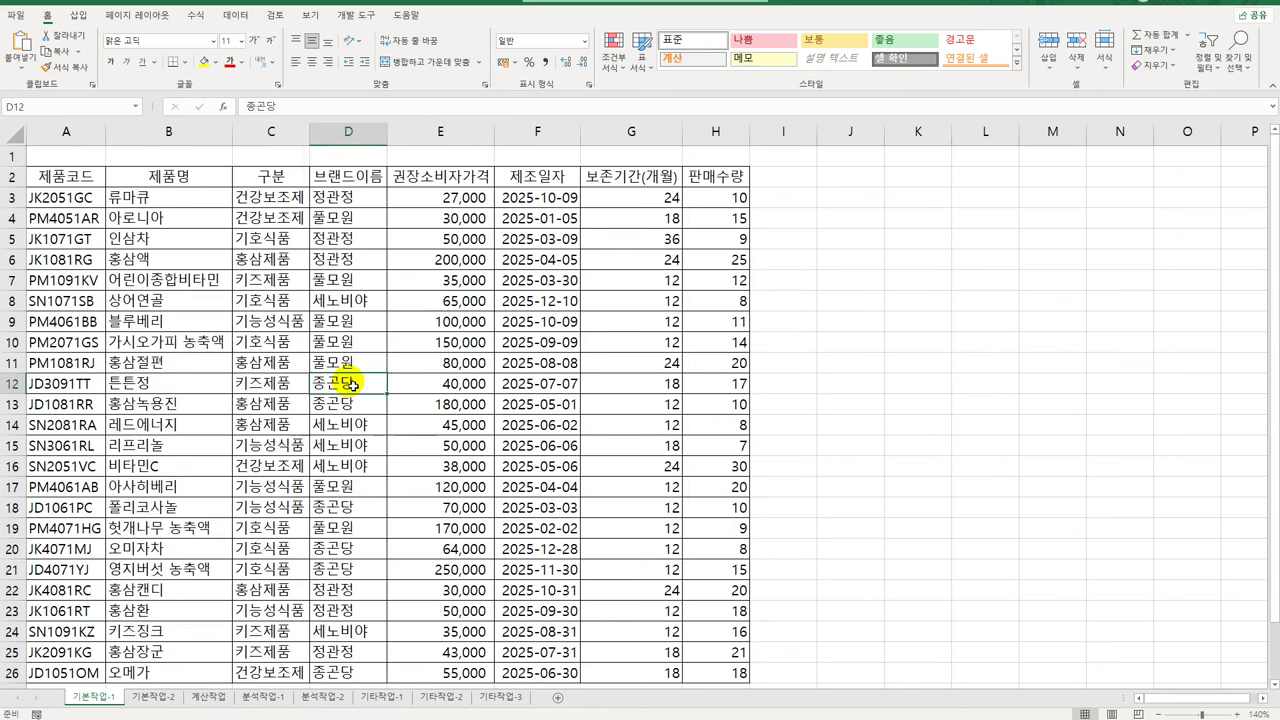
click(236, 15)
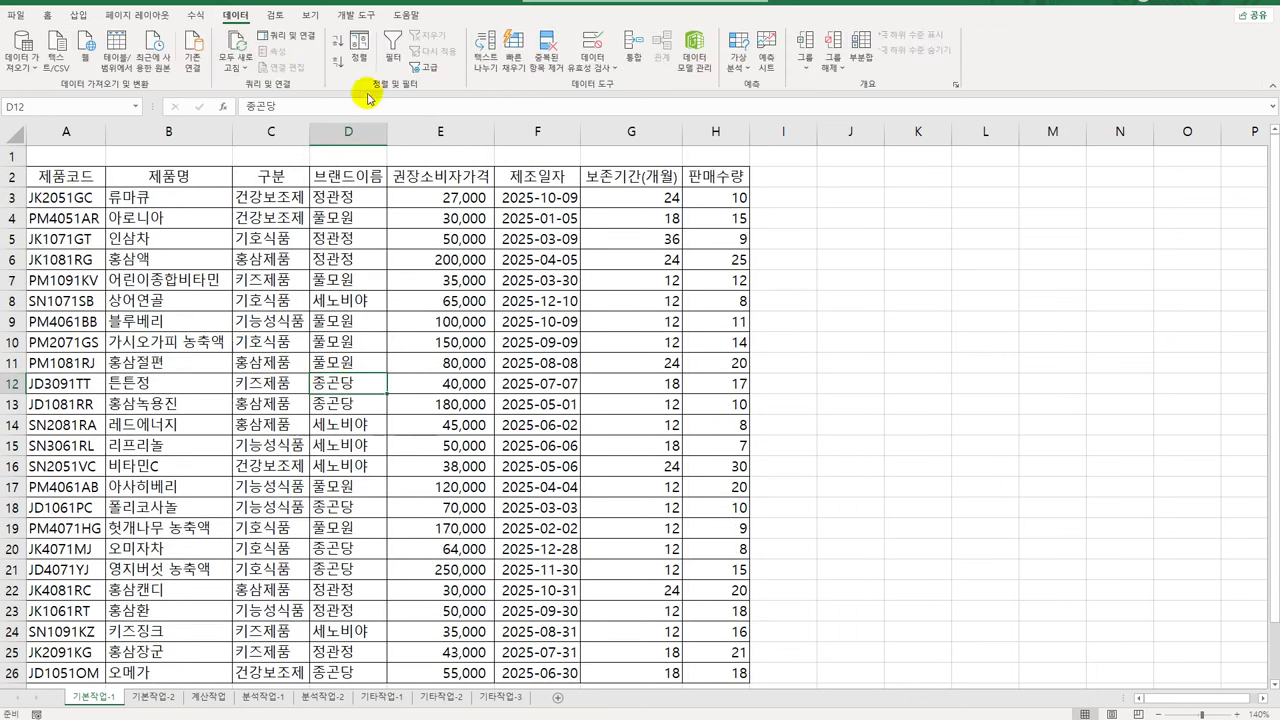
click(426, 67)
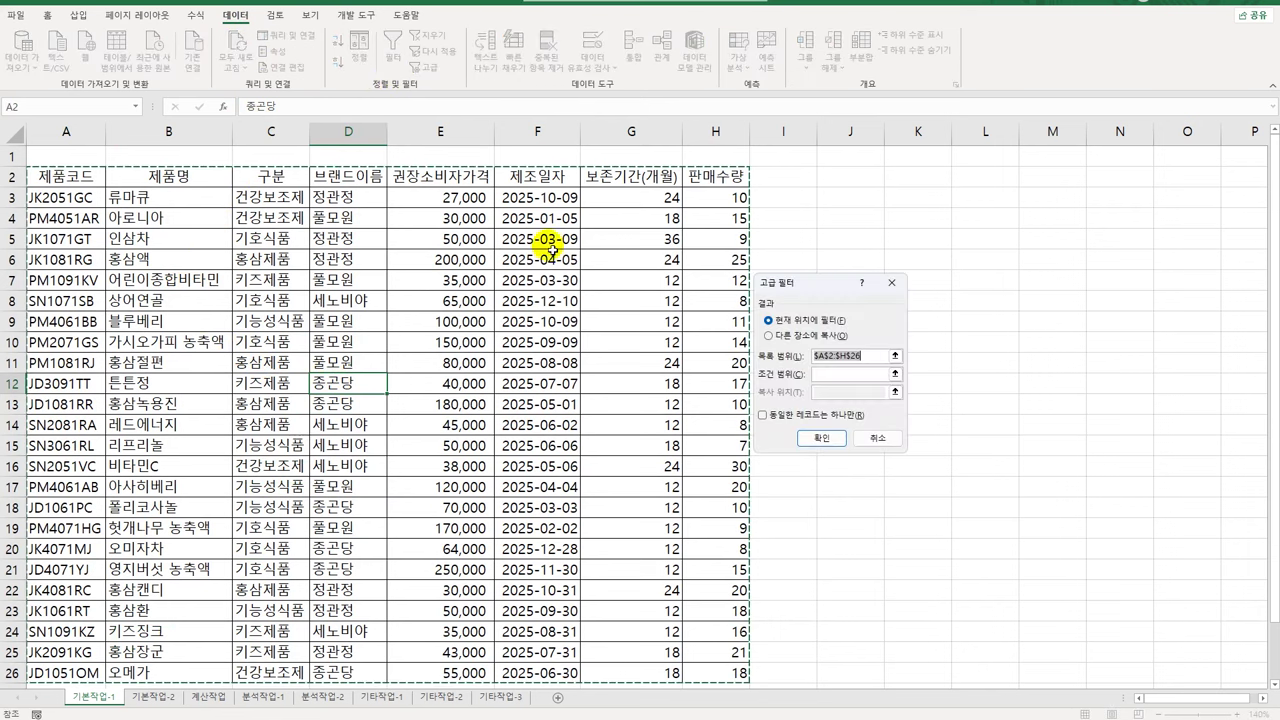
click(821, 376)
scroll(640, 398, down, 3)
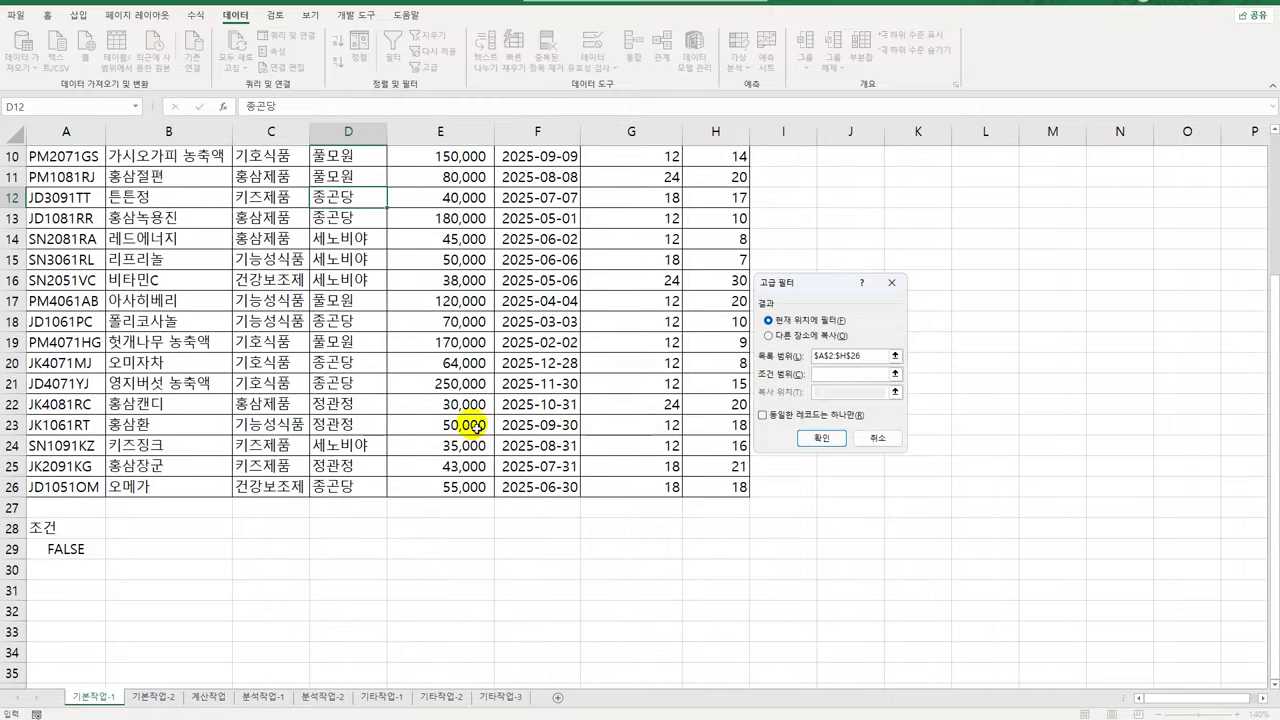
drag(75, 527, 80, 550)
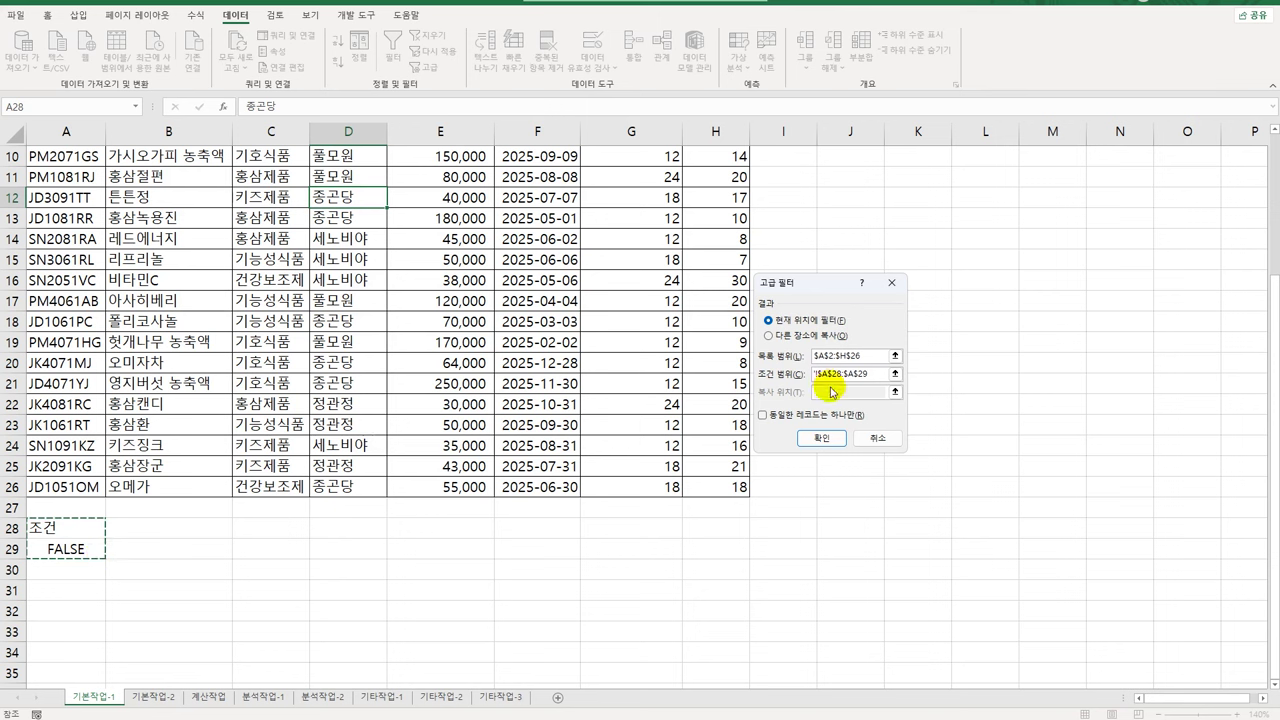
Set the Advanced Filter to copy its results to another location starting at A31, and run it
click(792, 336)
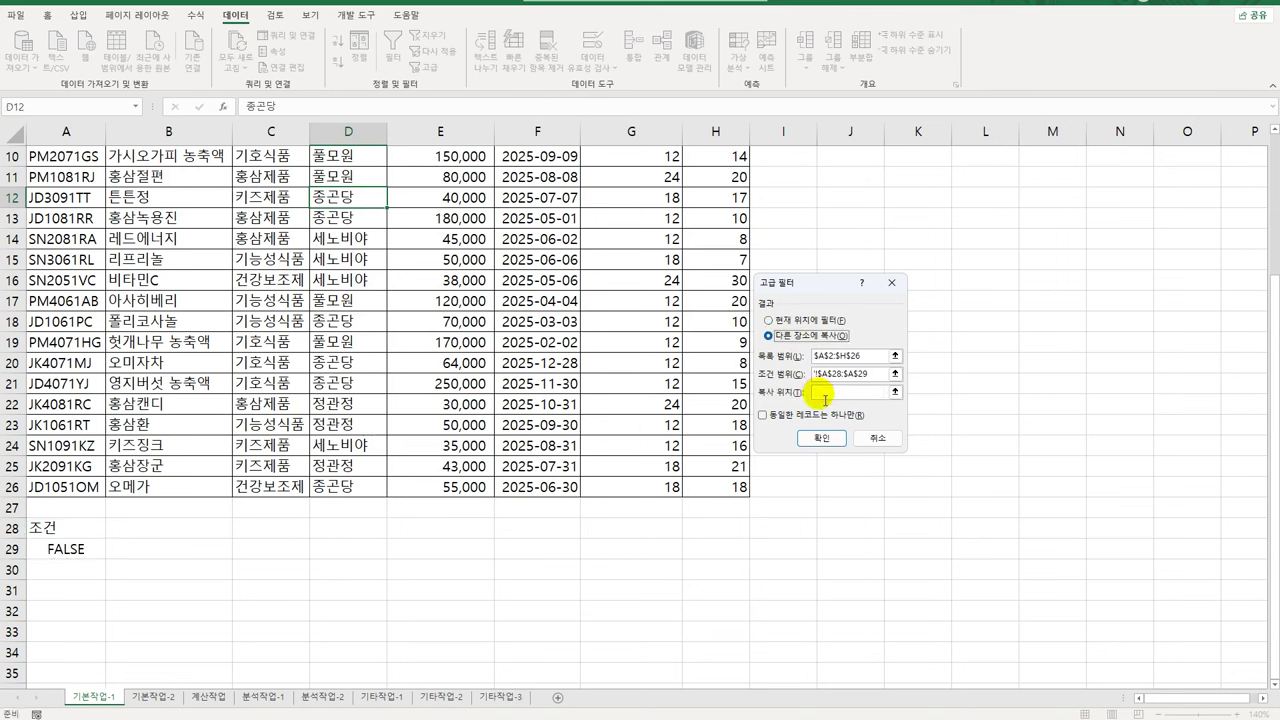
click(826, 398)
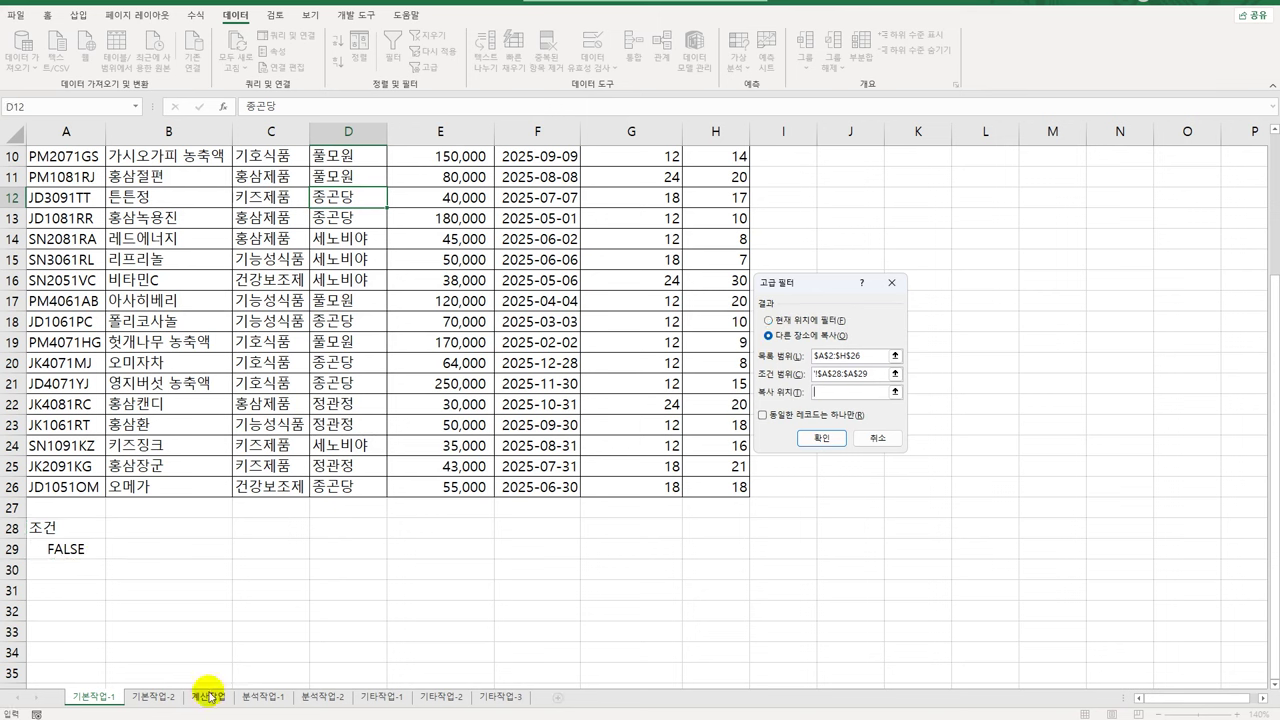
click(94, 599)
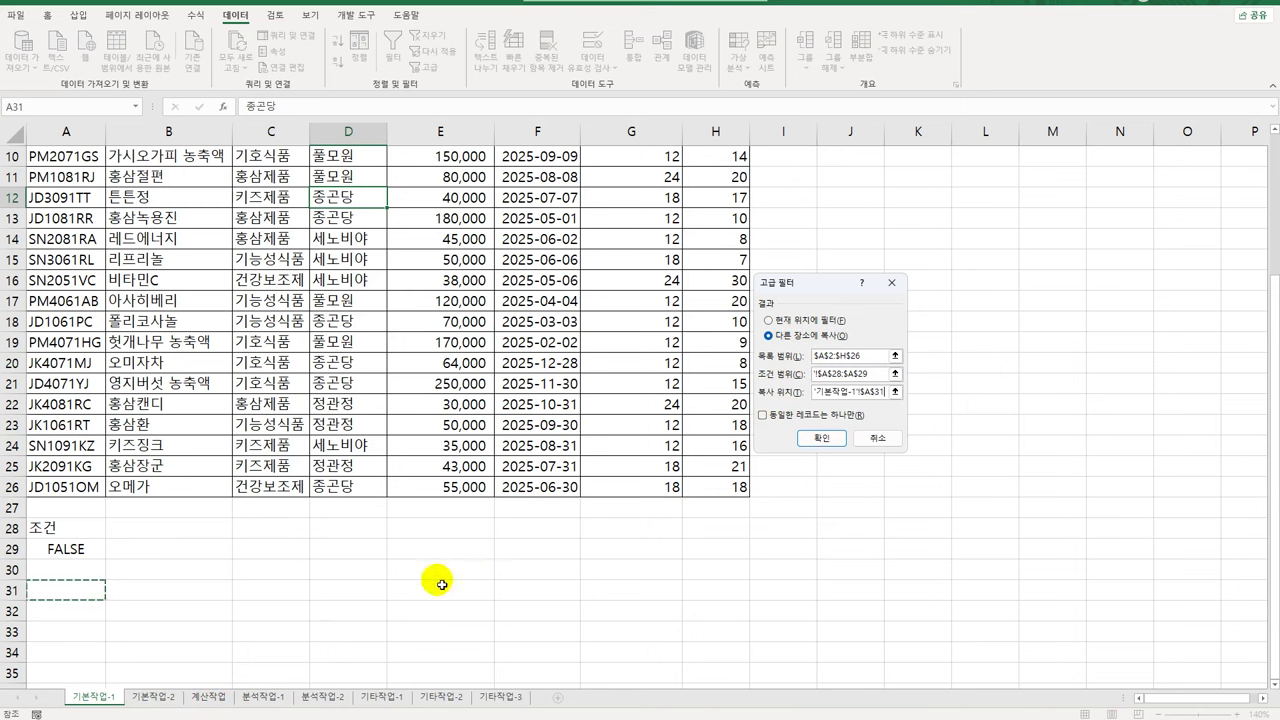
click(828, 440)
scroll(421, 500, down, 3)
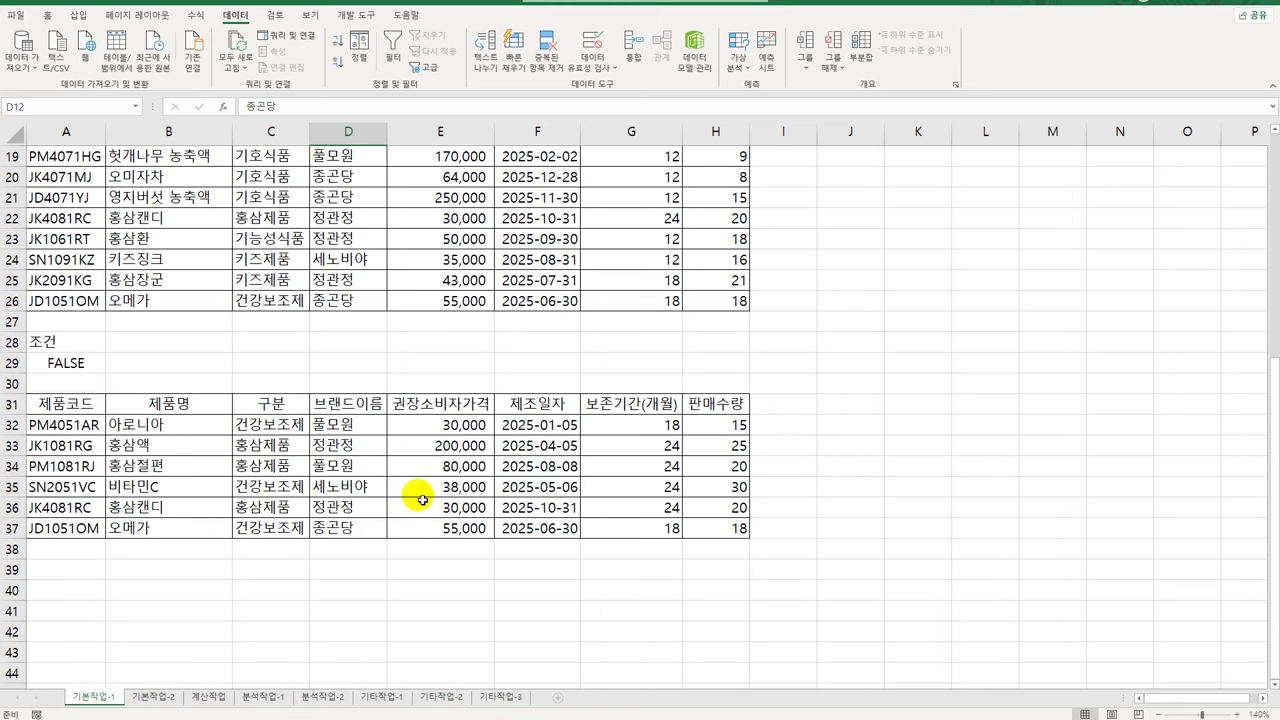
Start a new conditional formatting rule for A3:H26 that uses a formula to determine which cells to format
scroll(422, 500, up, 6)
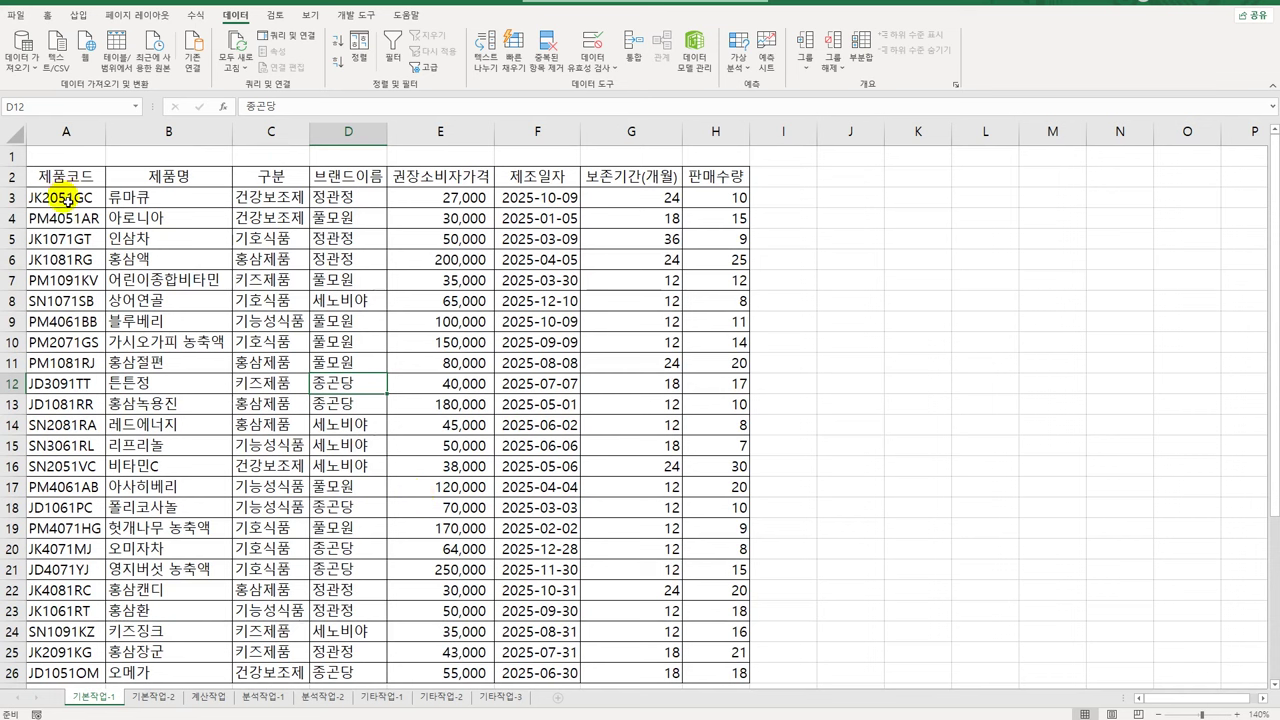
drag(63, 200, 693, 600)
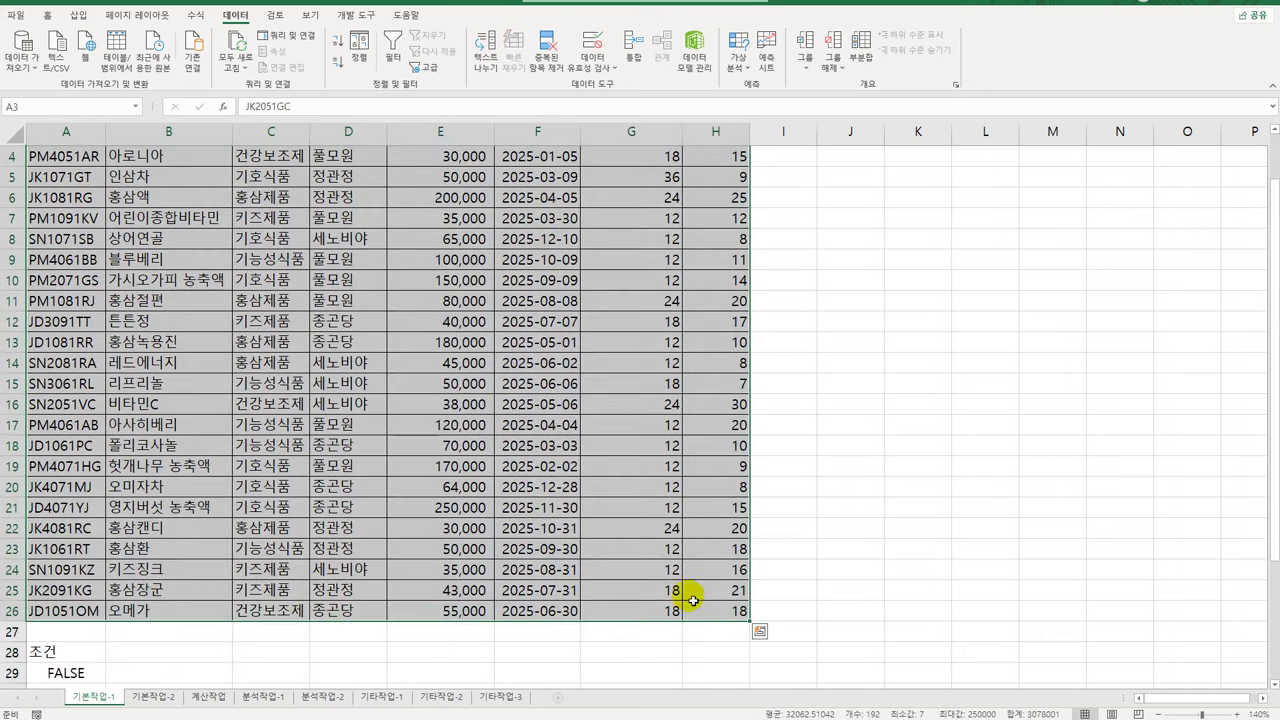
scroll(506, 511, up, 1)
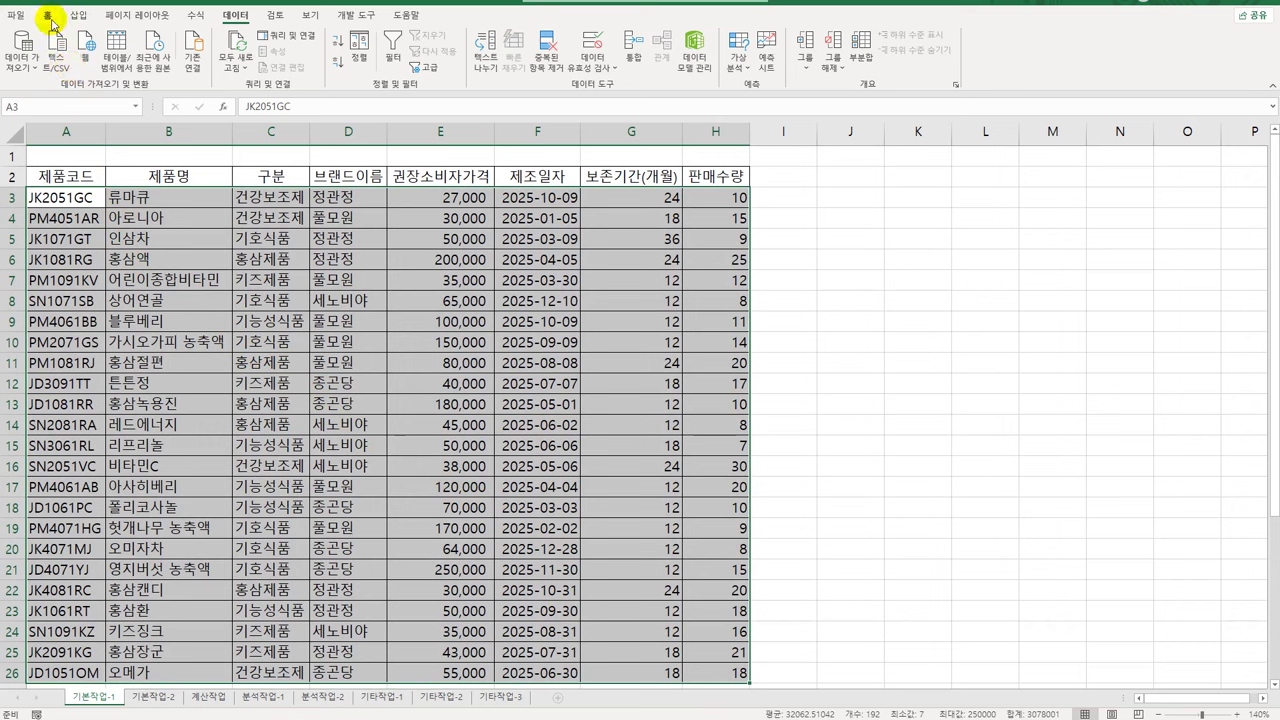
click(48, 16)
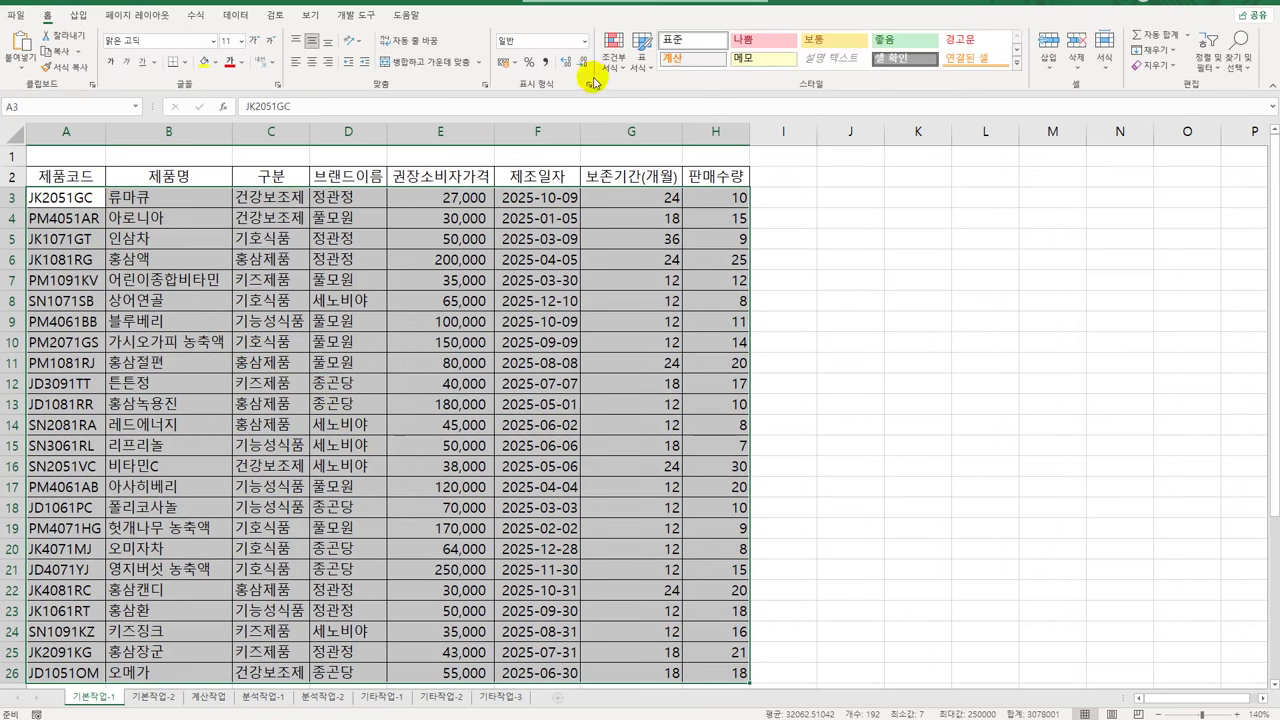
click(613, 52)
click(657, 251)
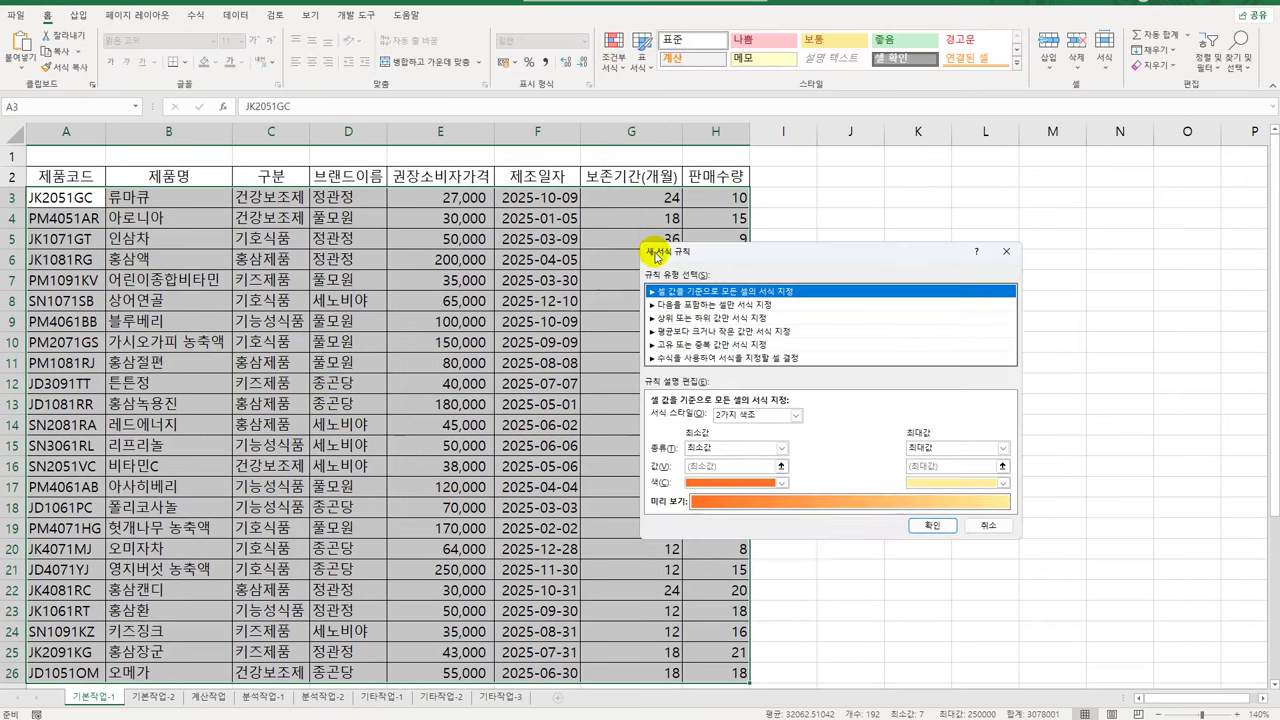
drag(775, 247, 885, 187)
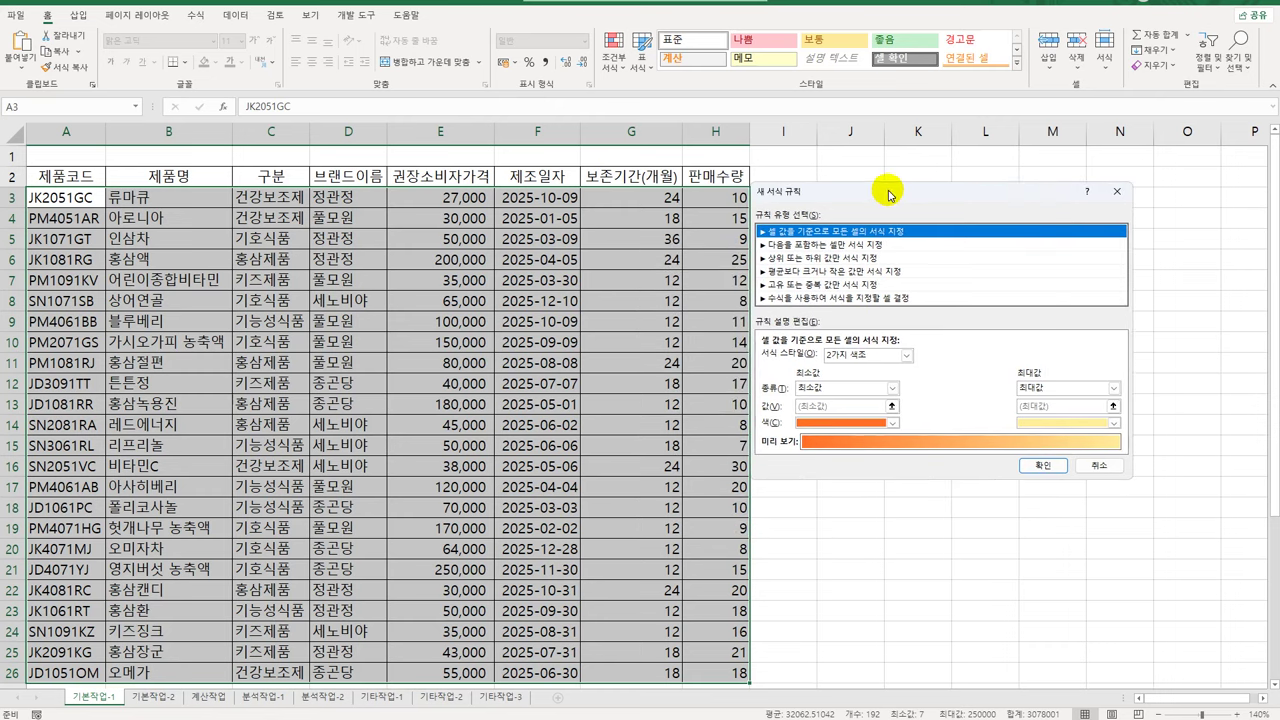
click(858, 299)
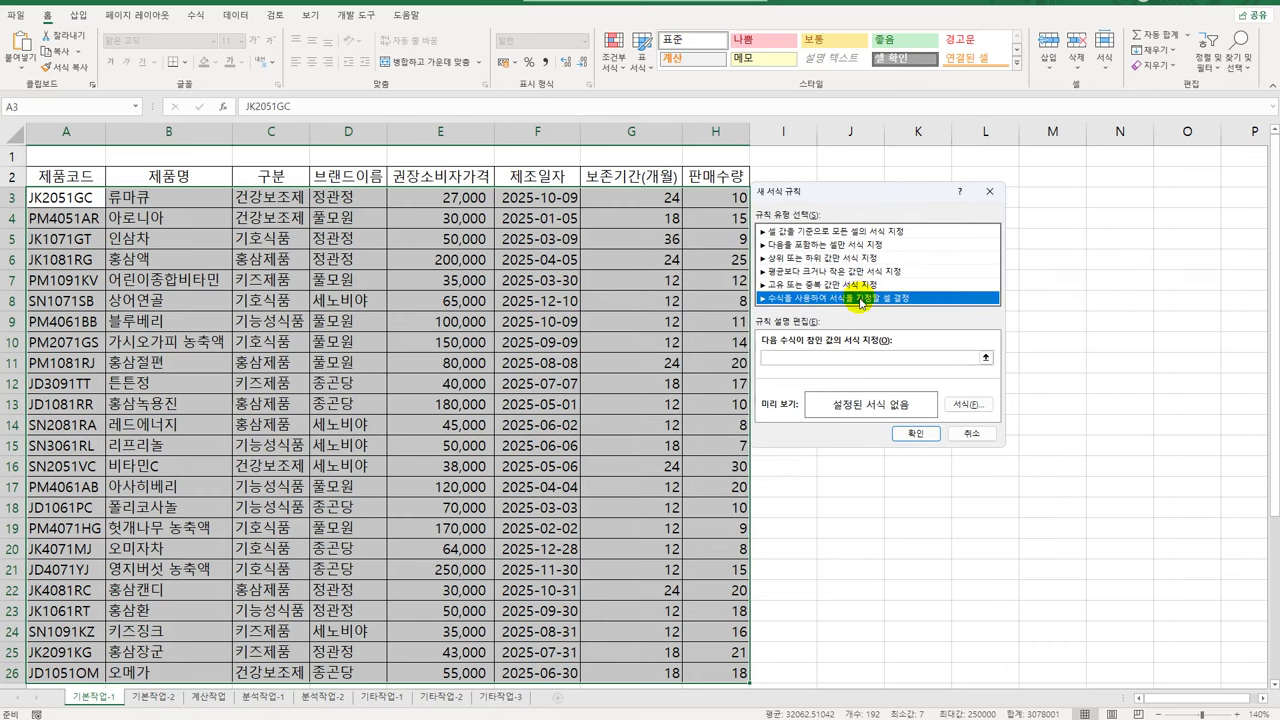
Begin the rule's AND formula with the column-locked test $C3="건강보조제"
click(834, 362)
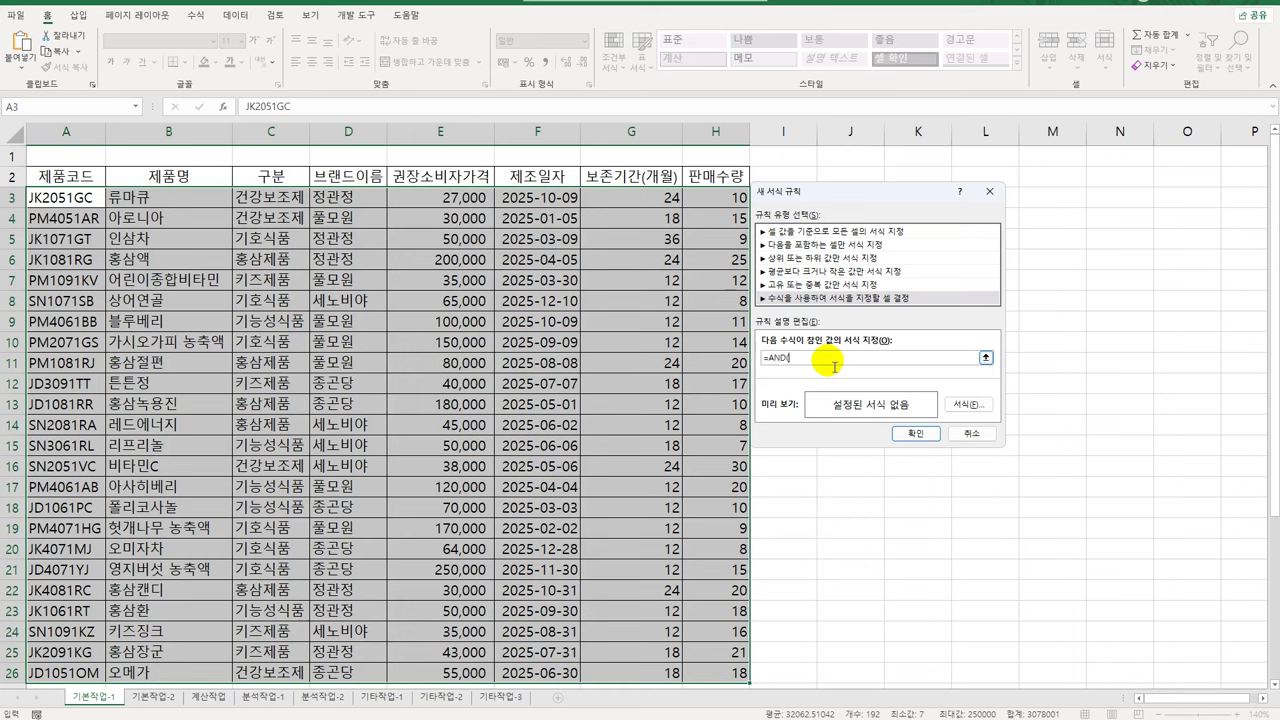
click(268, 203)
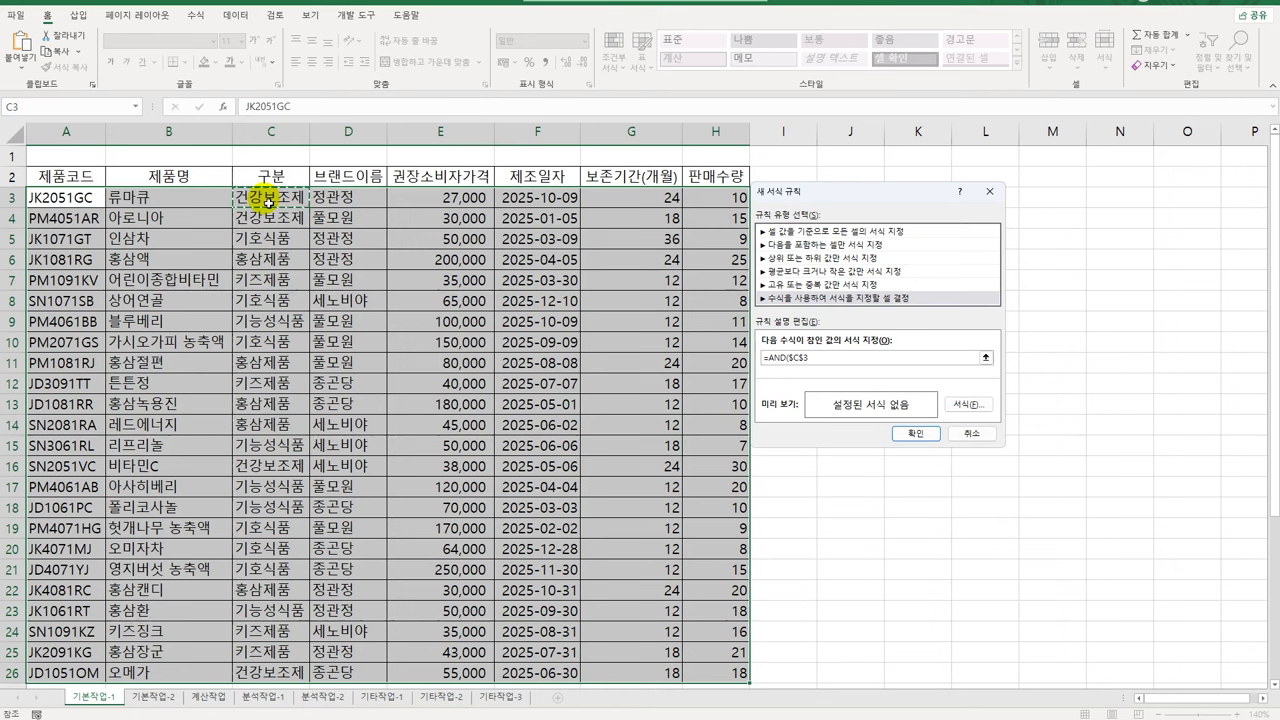
key(F4)
key(F4)
text(="건강보조제")
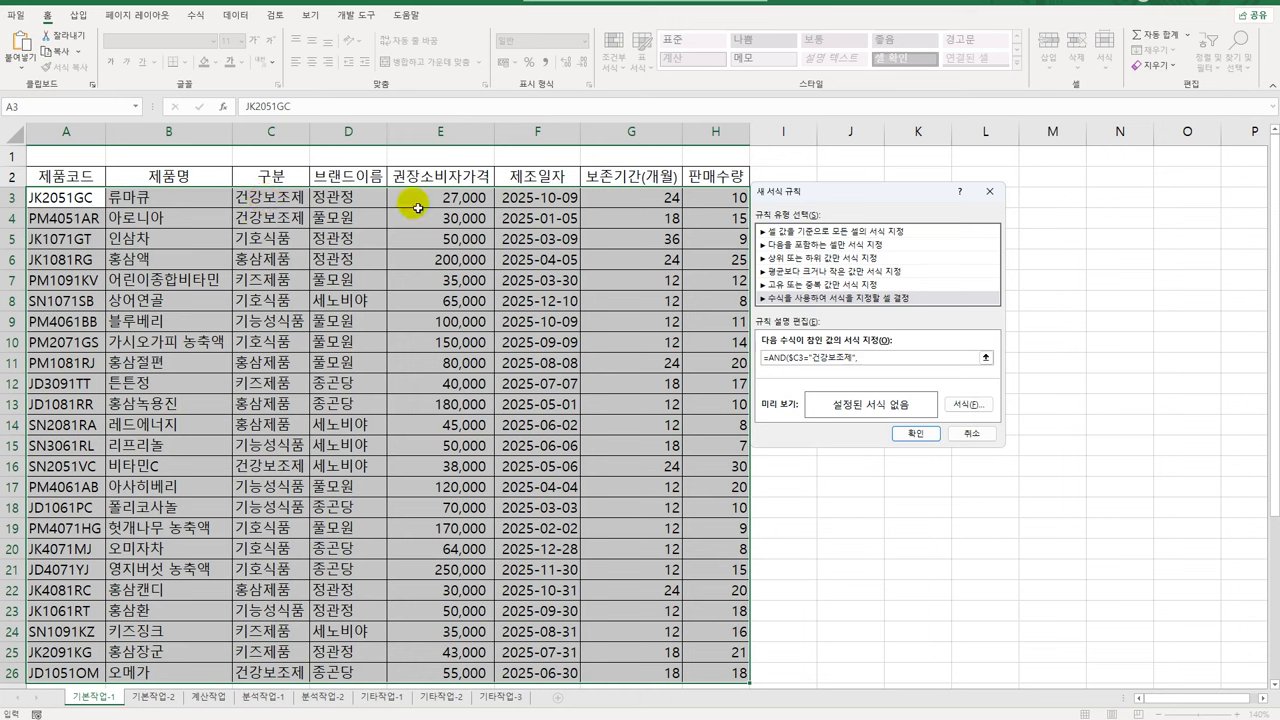
text(,)
Add $H3>=LARGE($H$3:$H$26,12) as the second AND condition and complete the rule formula
click(715, 201)
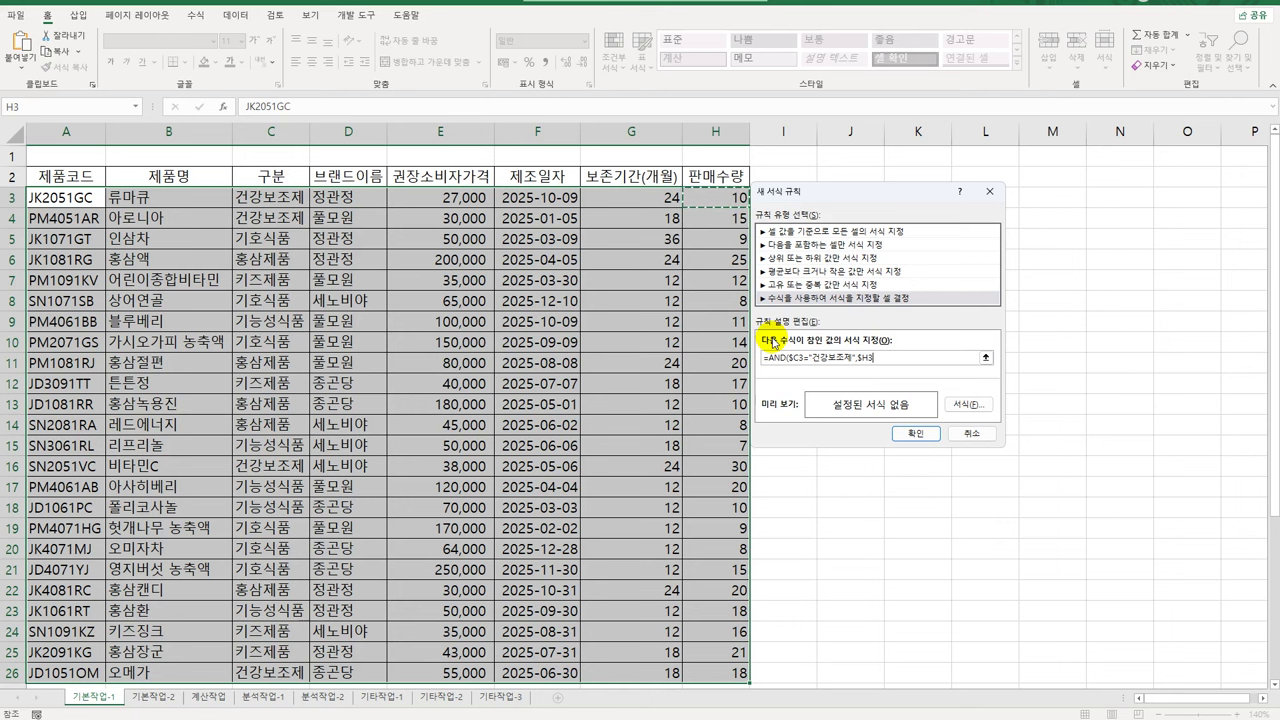
text(>=)
key(BackSpace)
text(LARGE()
drag(724, 197, 738, 607)
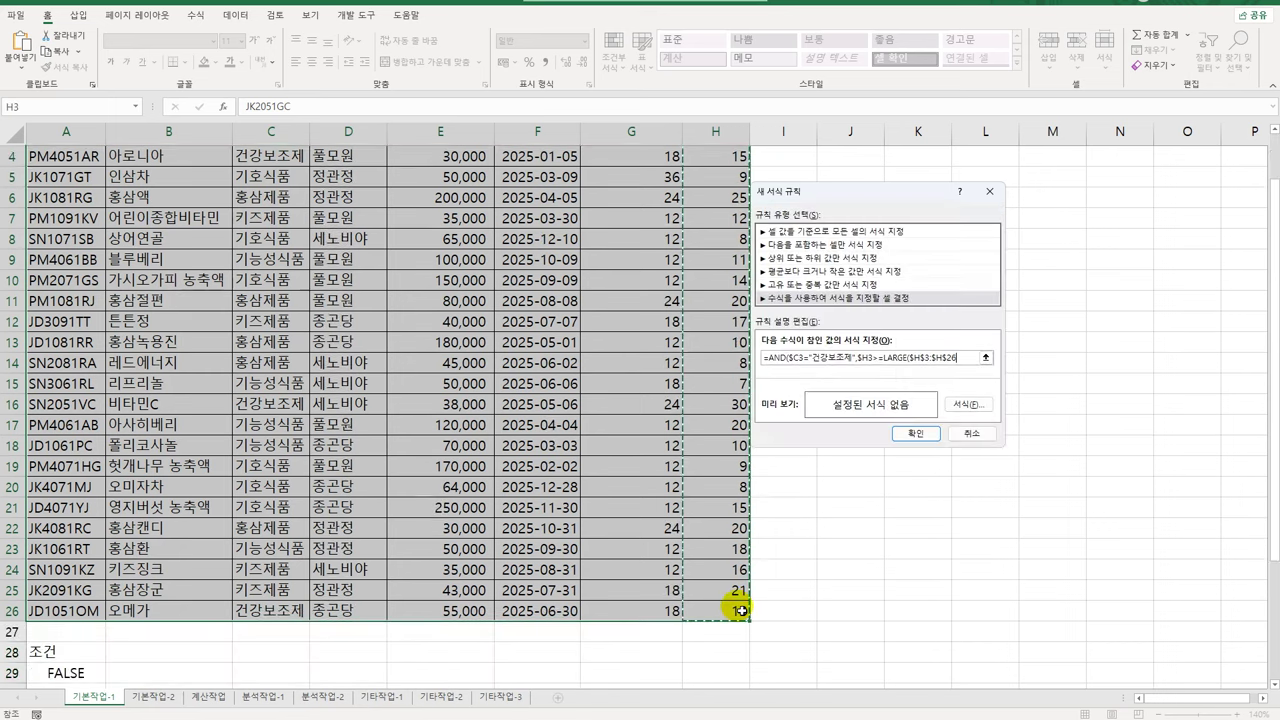
text(,1)
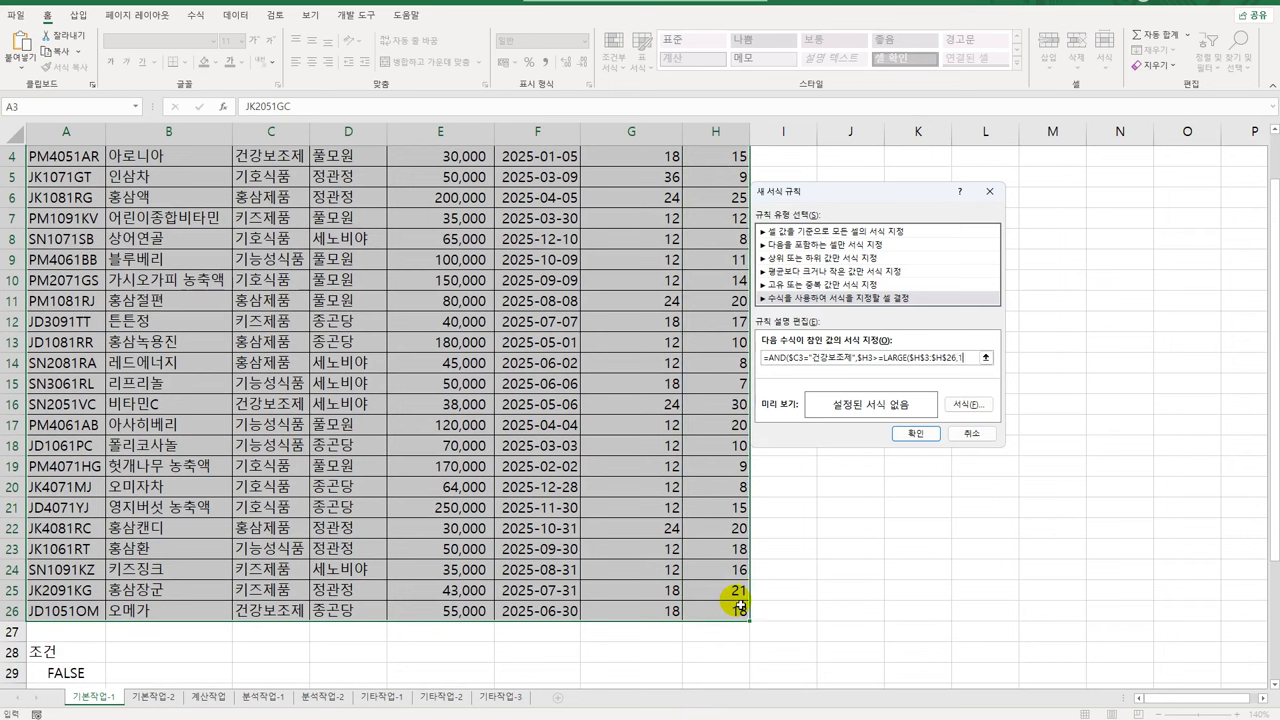
text(2))
text())
Set the rule's font style to bold italic (굵은 기울임꼴) and its colour to green, and apply the rule
click(966, 405)
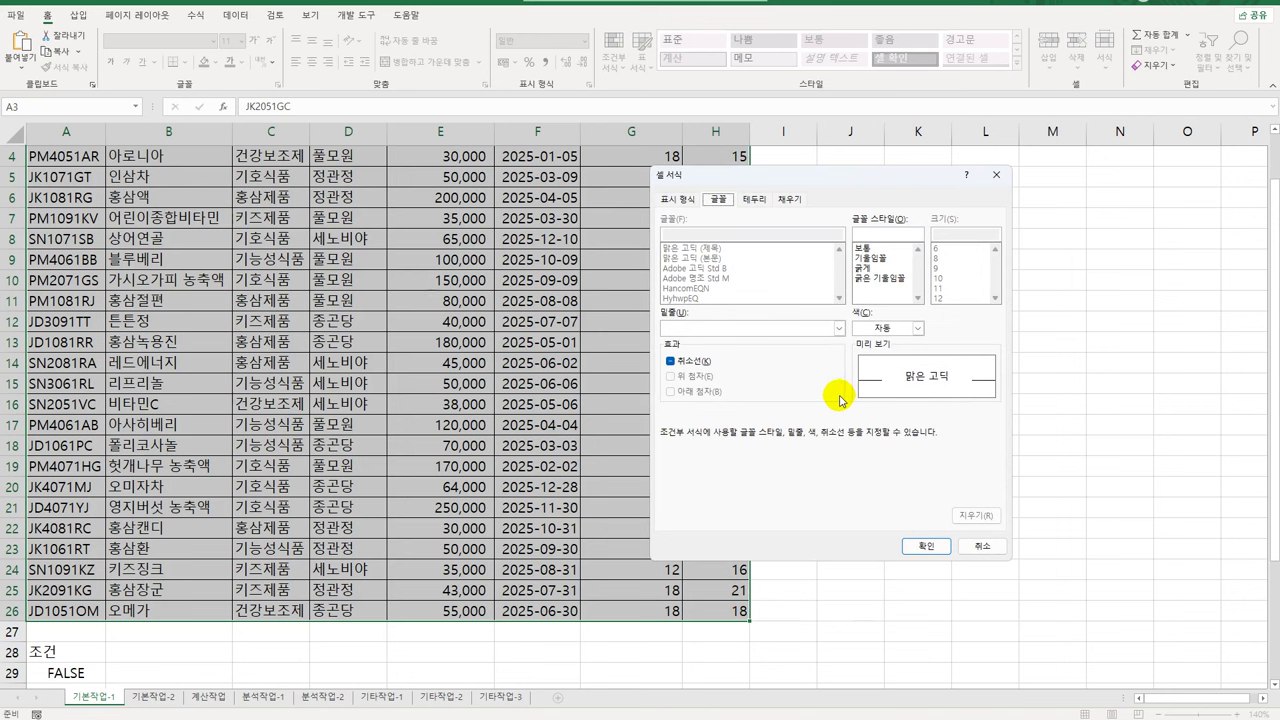
click(884, 279)
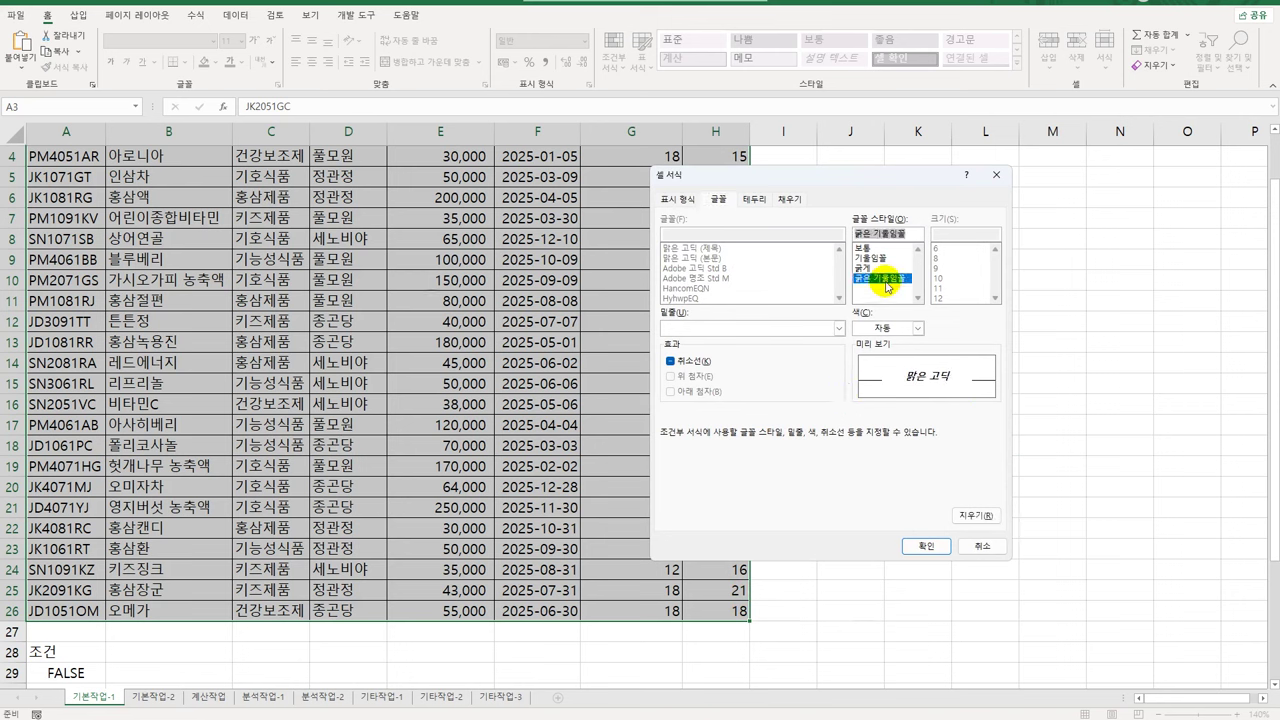
click(917, 328)
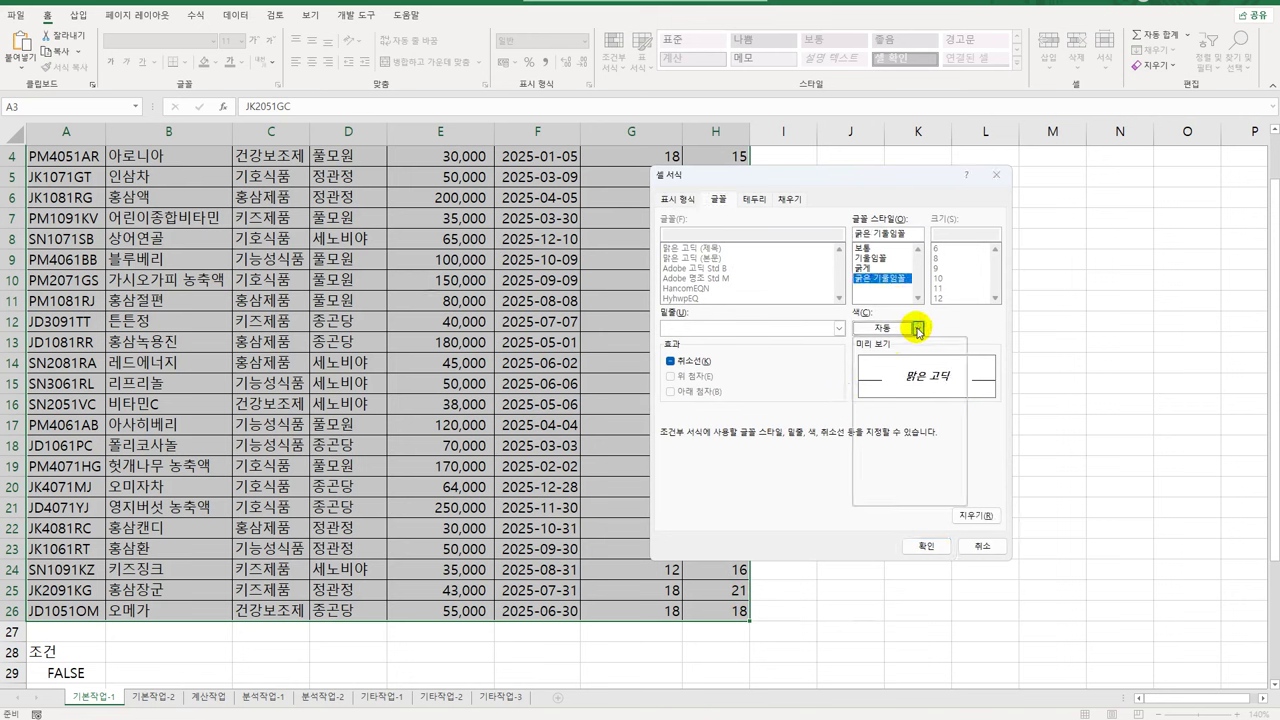
click(916, 474)
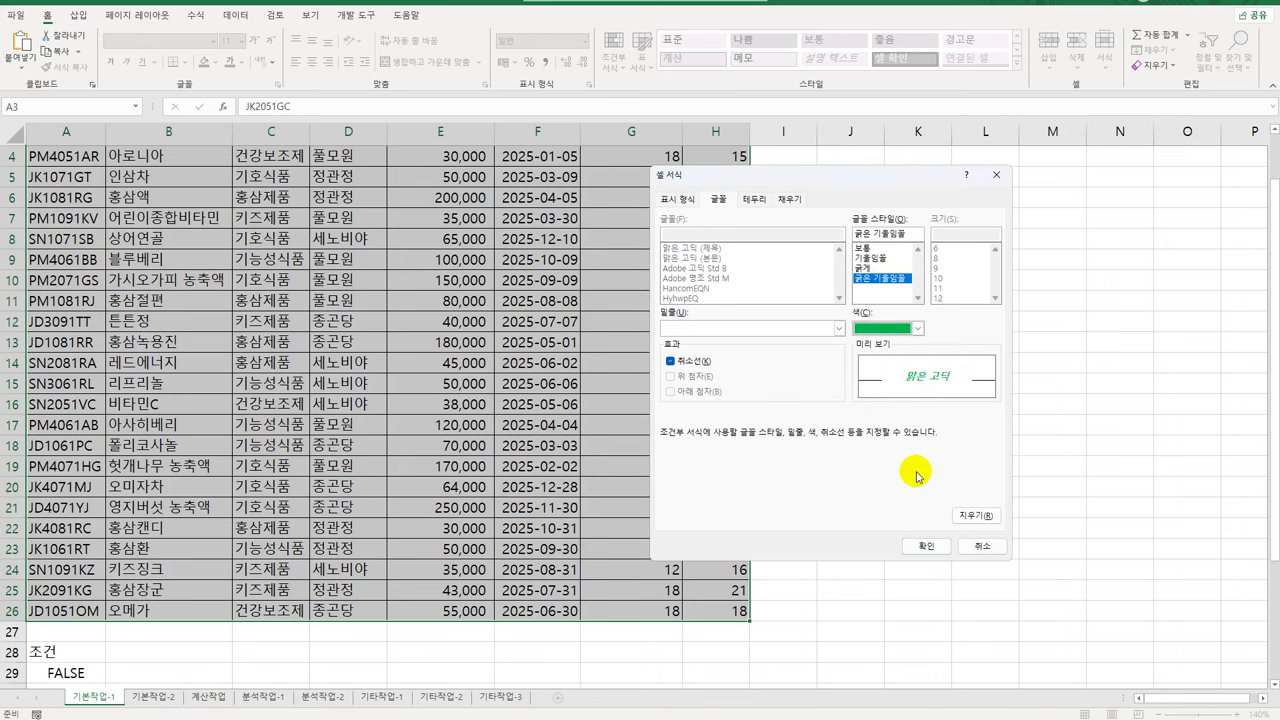
click(924, 547)
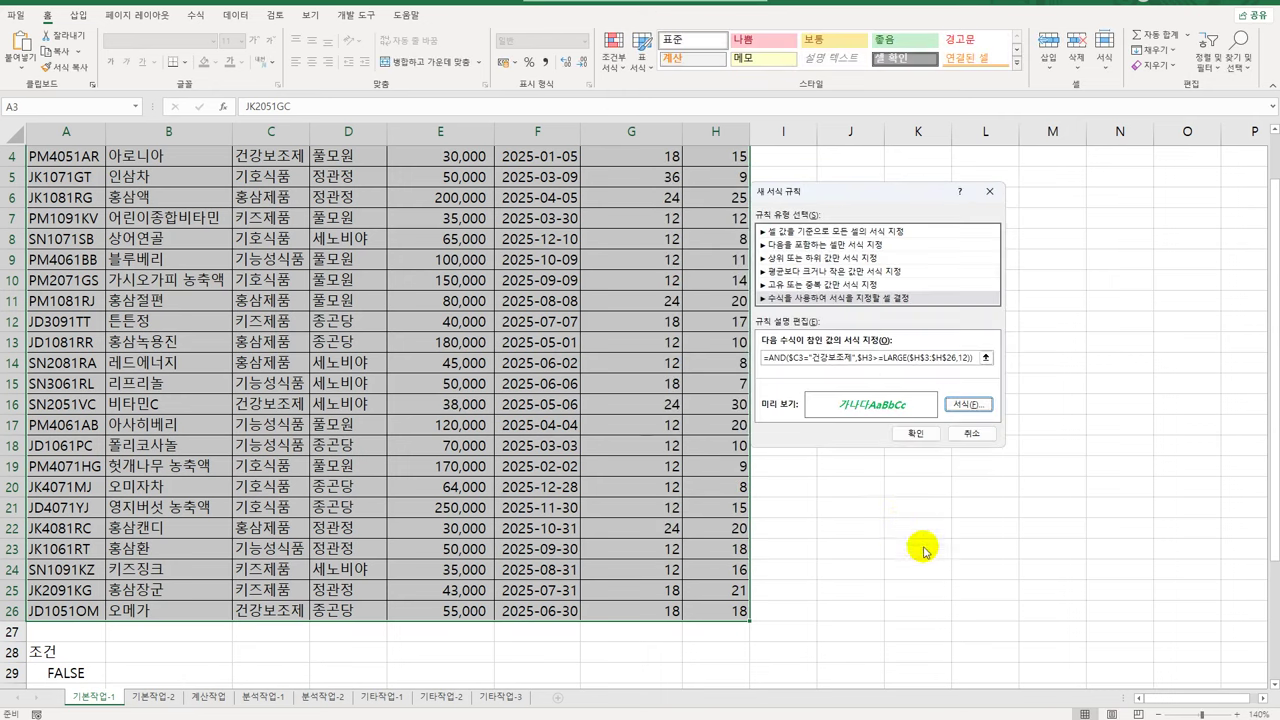
click(905, 430)
scroll(745, 466, up, 1)
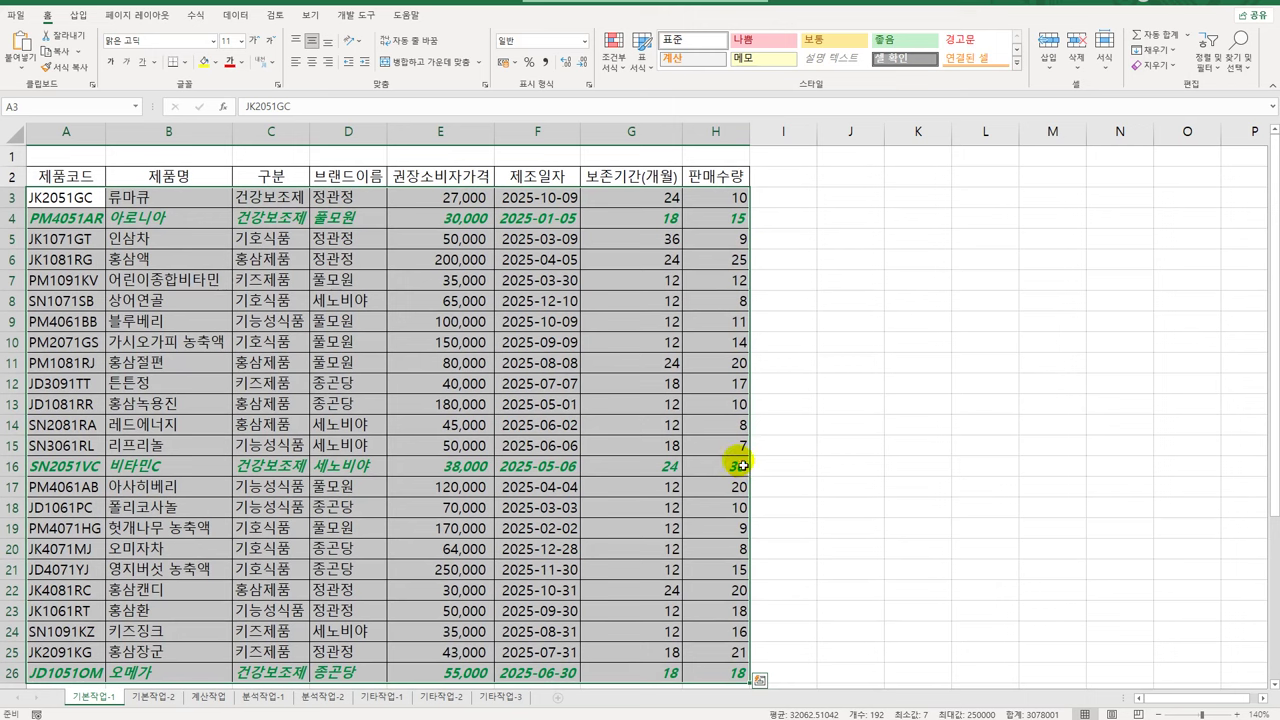
Check the 구분 and 판매수량 values of the formatted rows against the rule's conditions
click(262, 214)
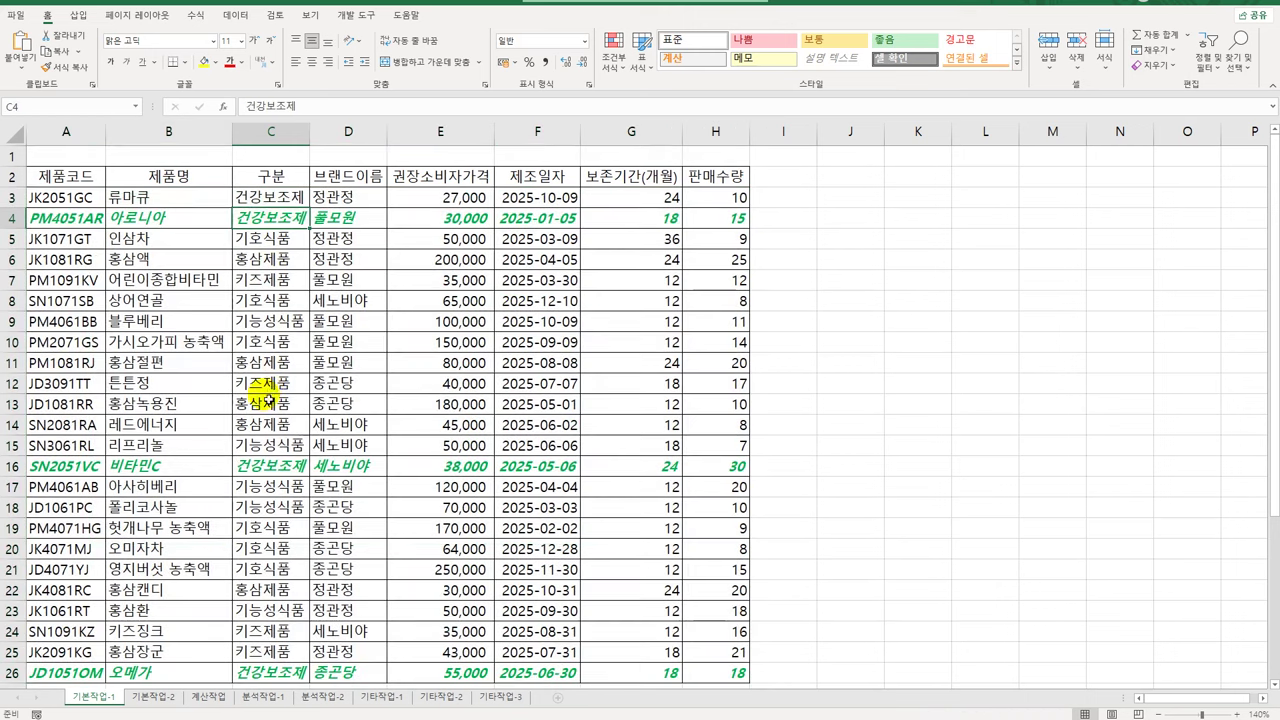
click(268, 466)
click(740, 216)
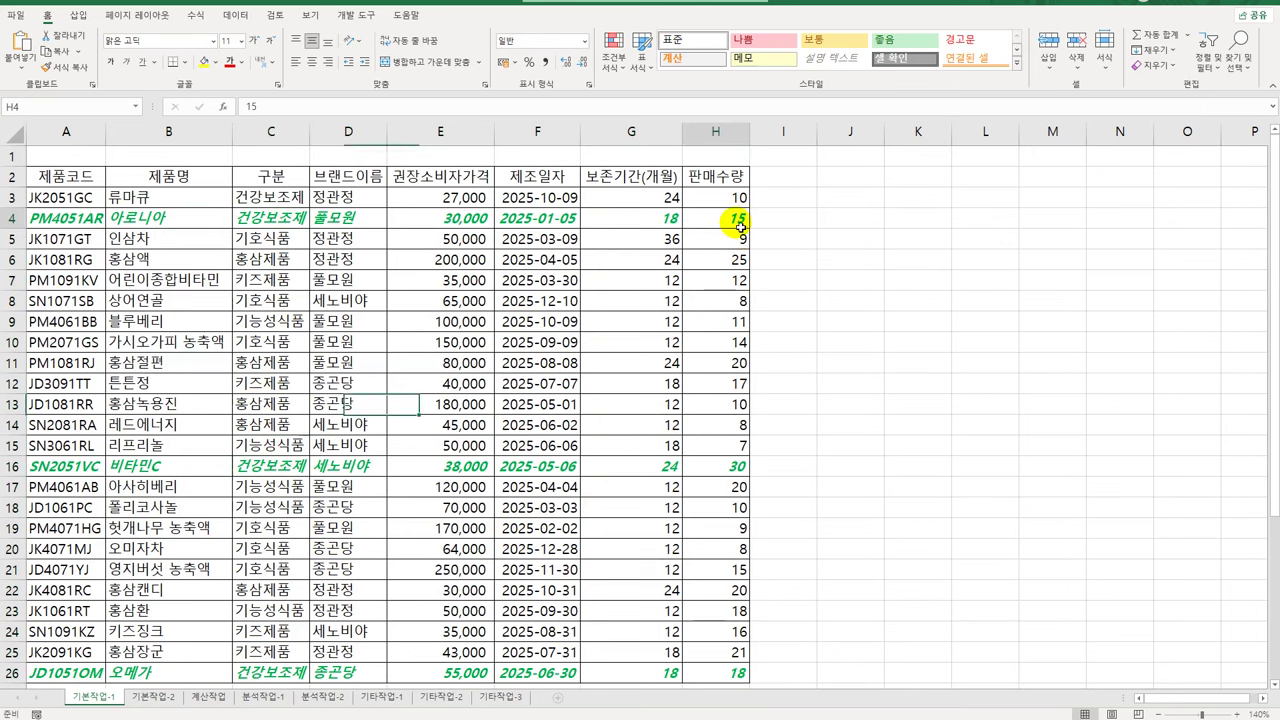
click(718, 470)
scroll(718, 475, down, 3)
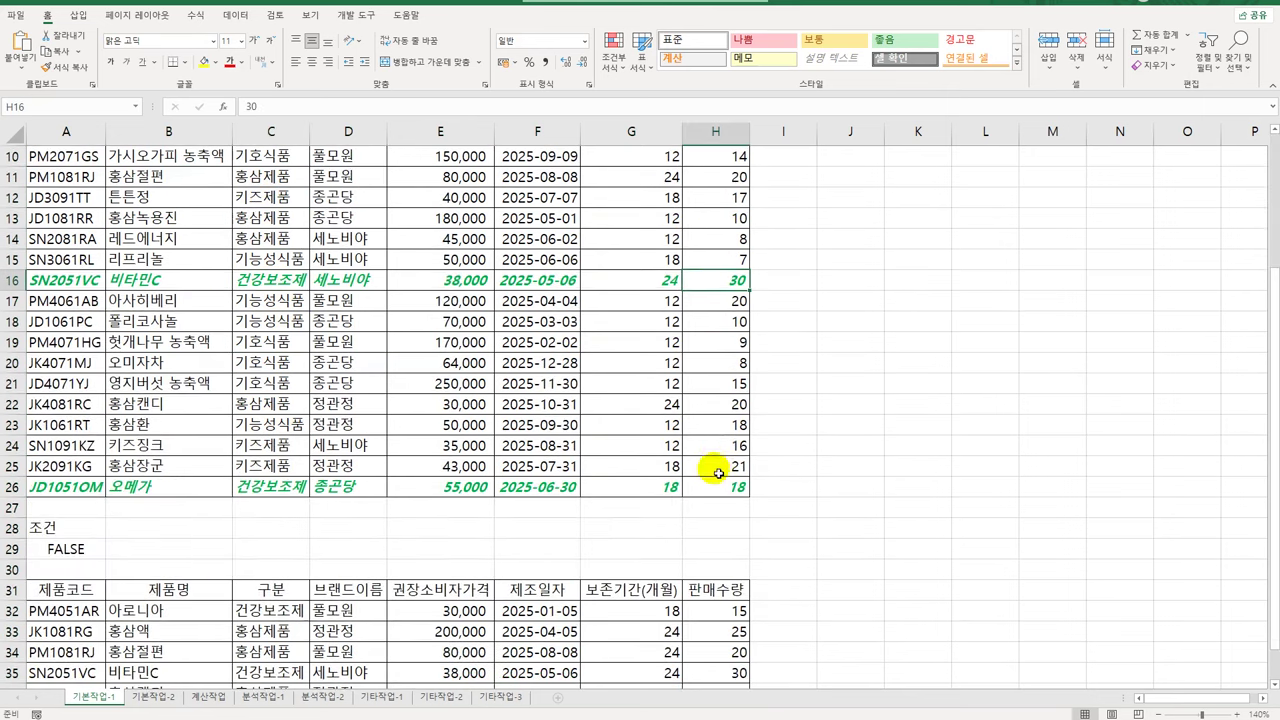
scroll(714, 470, up, 3)
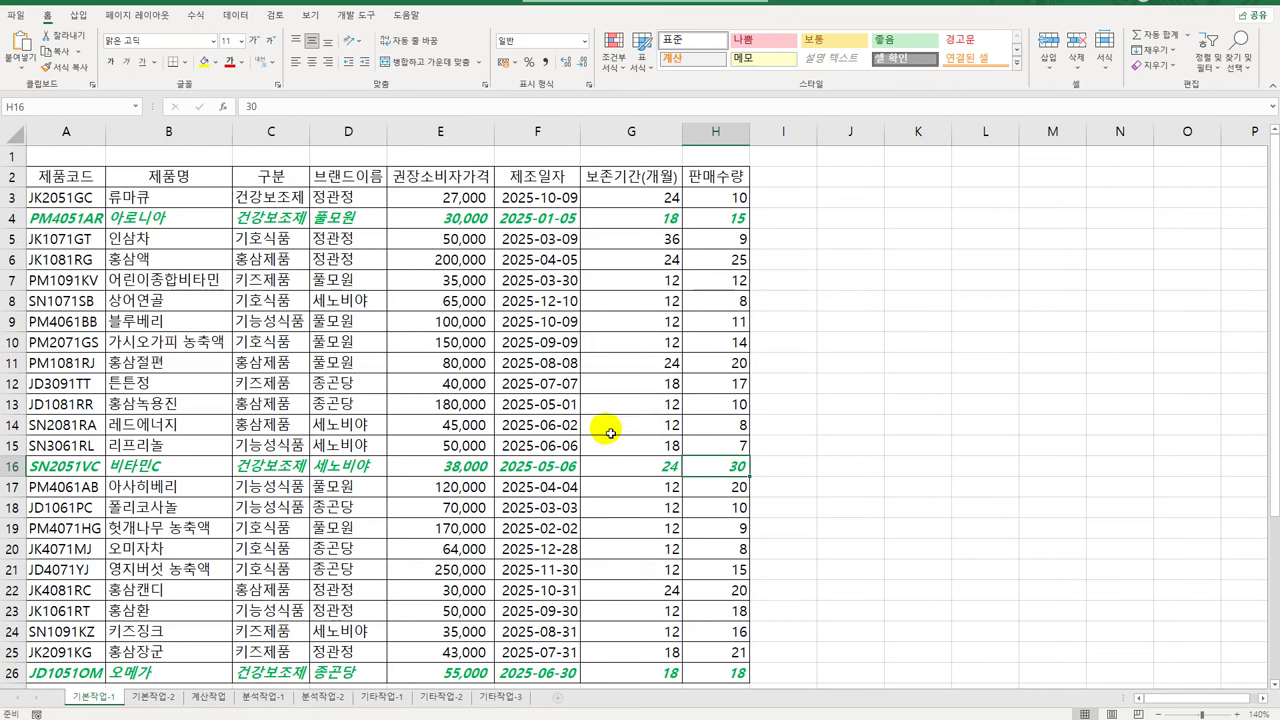
In the page setup of the 기본작업-2 sheet, centre the printout on the page both horizontally (가로) and vertically (세로)
click(166, 698)
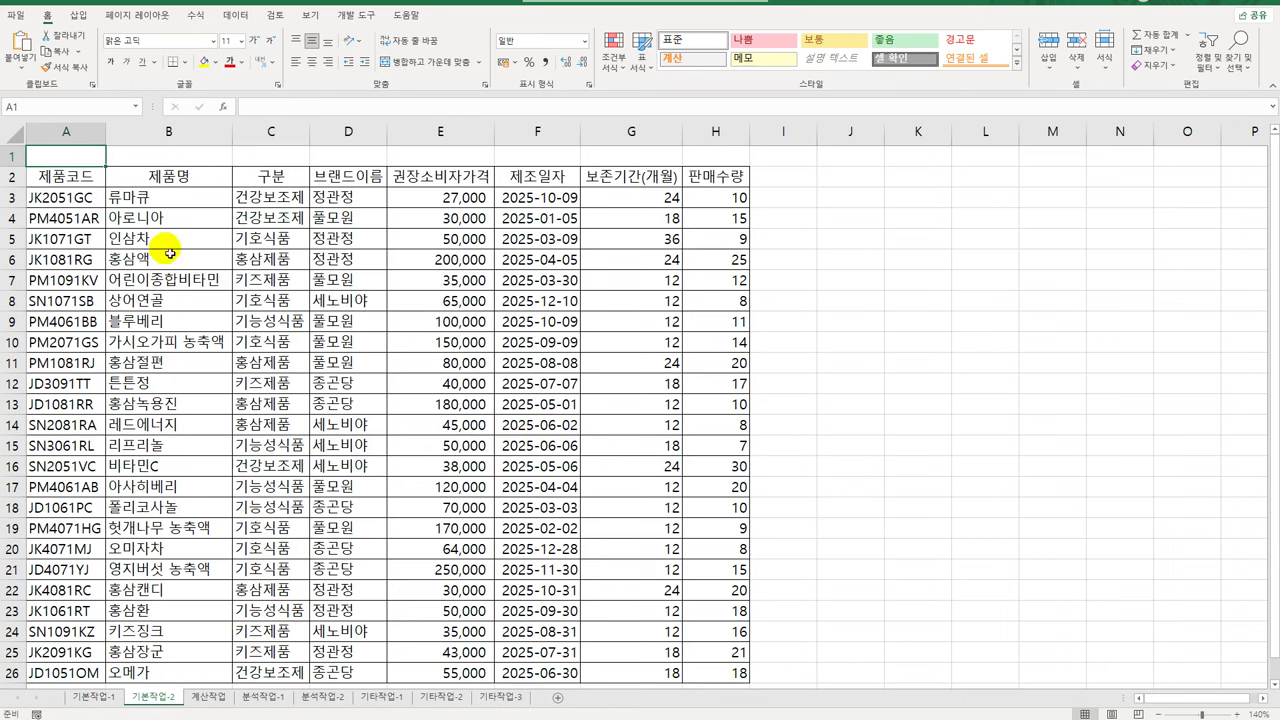
click(139, 17)
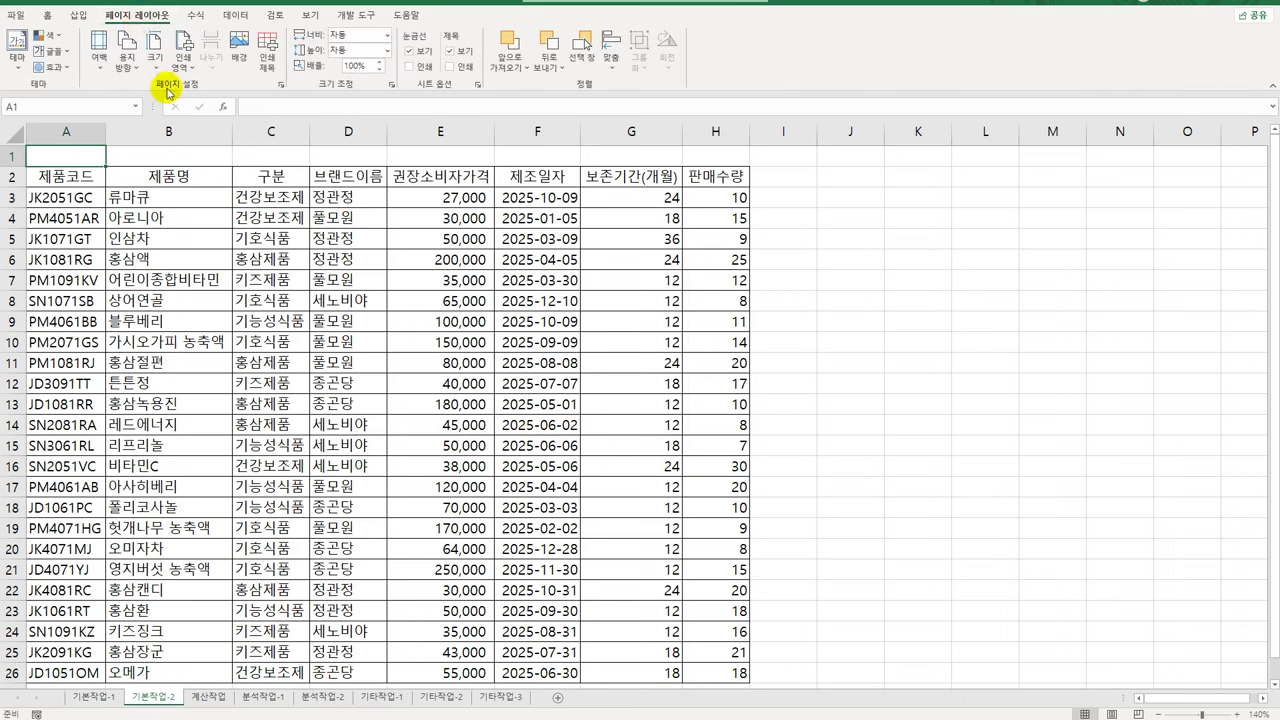
click(281, 84)
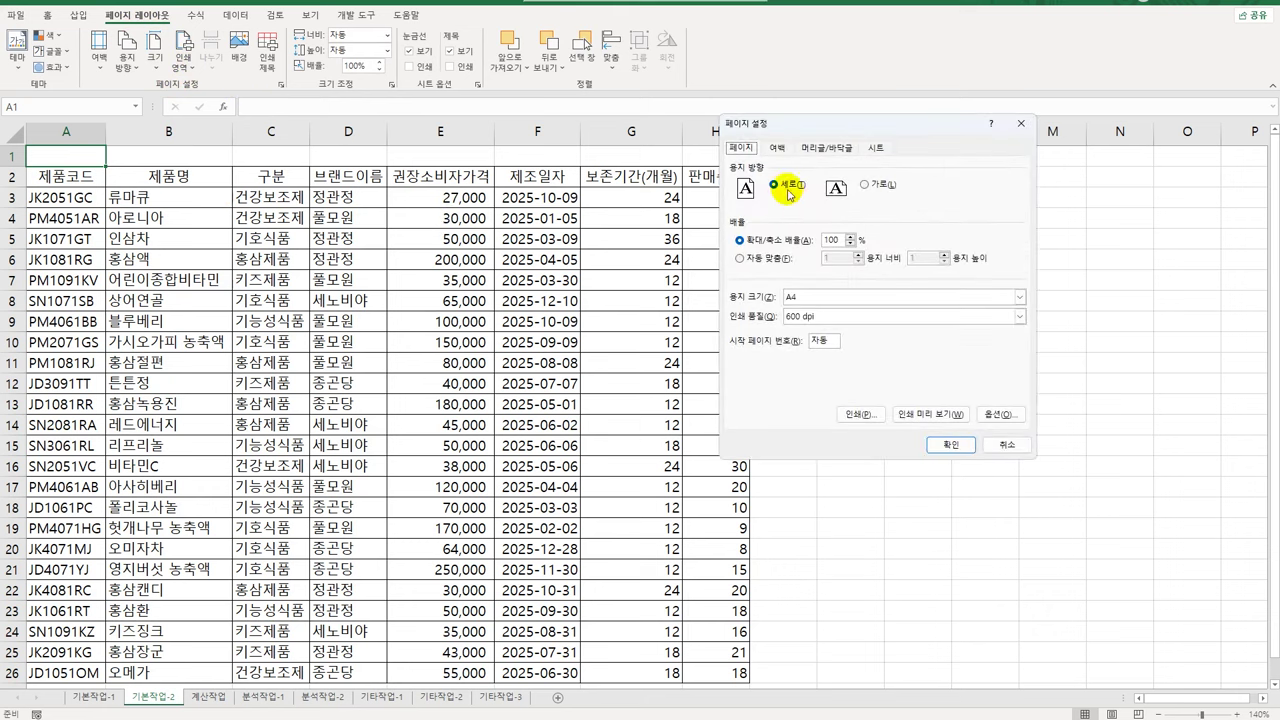
click(779, 150)
drag(808, 123, 894, 143)
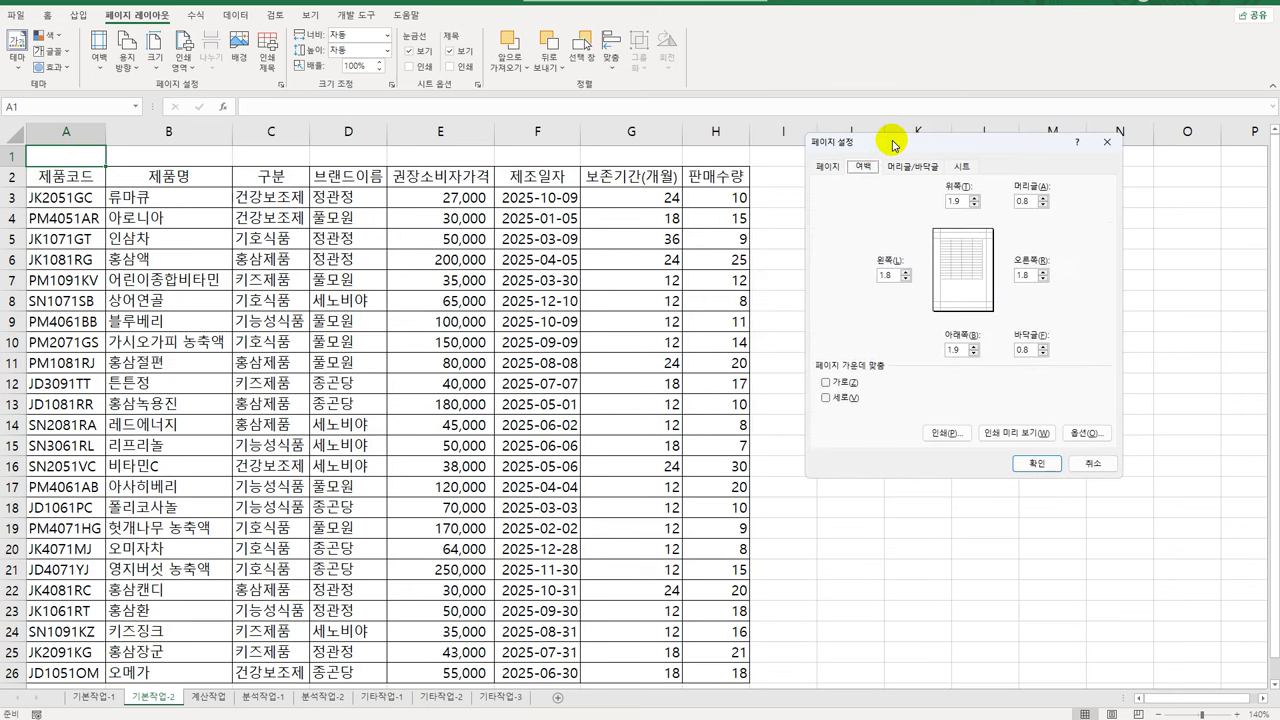
click(826, 384)
click(826, 399)
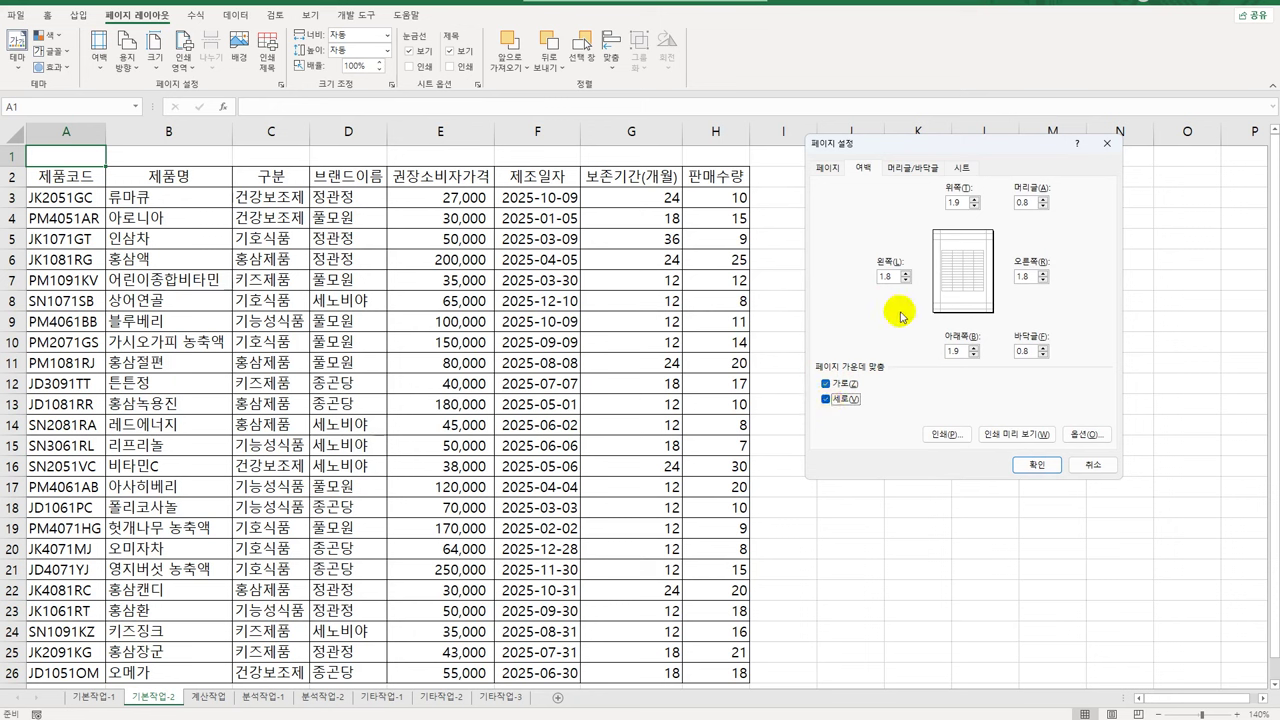
Add a footer whose right section reads "페이지 번호 : " followed by the automatic page number field
click(907, 167)
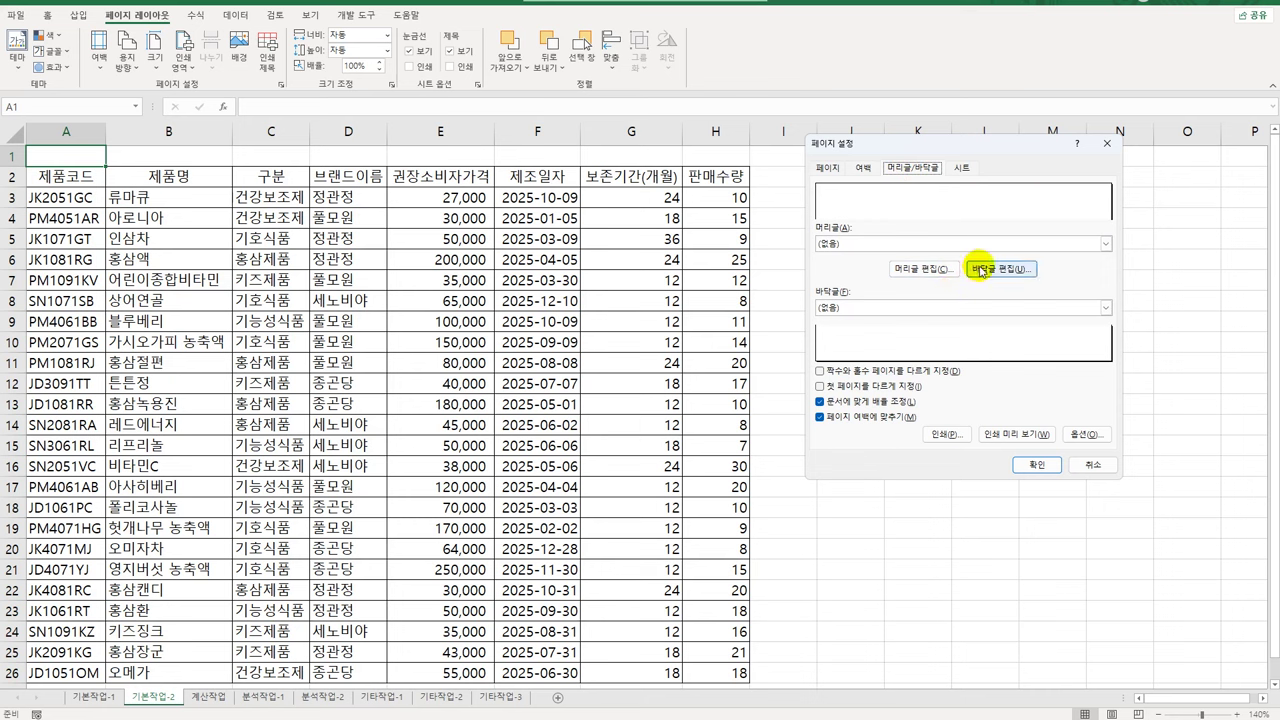
click(1000, 269)
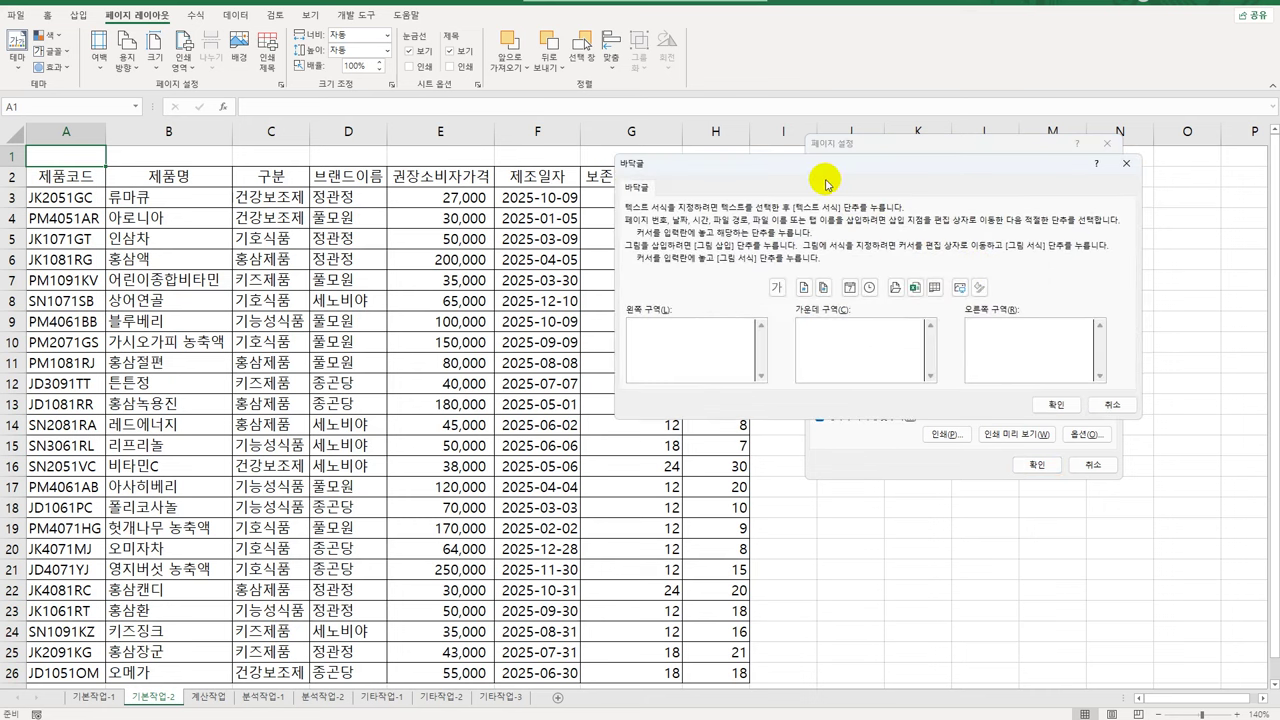
click(999, 359)
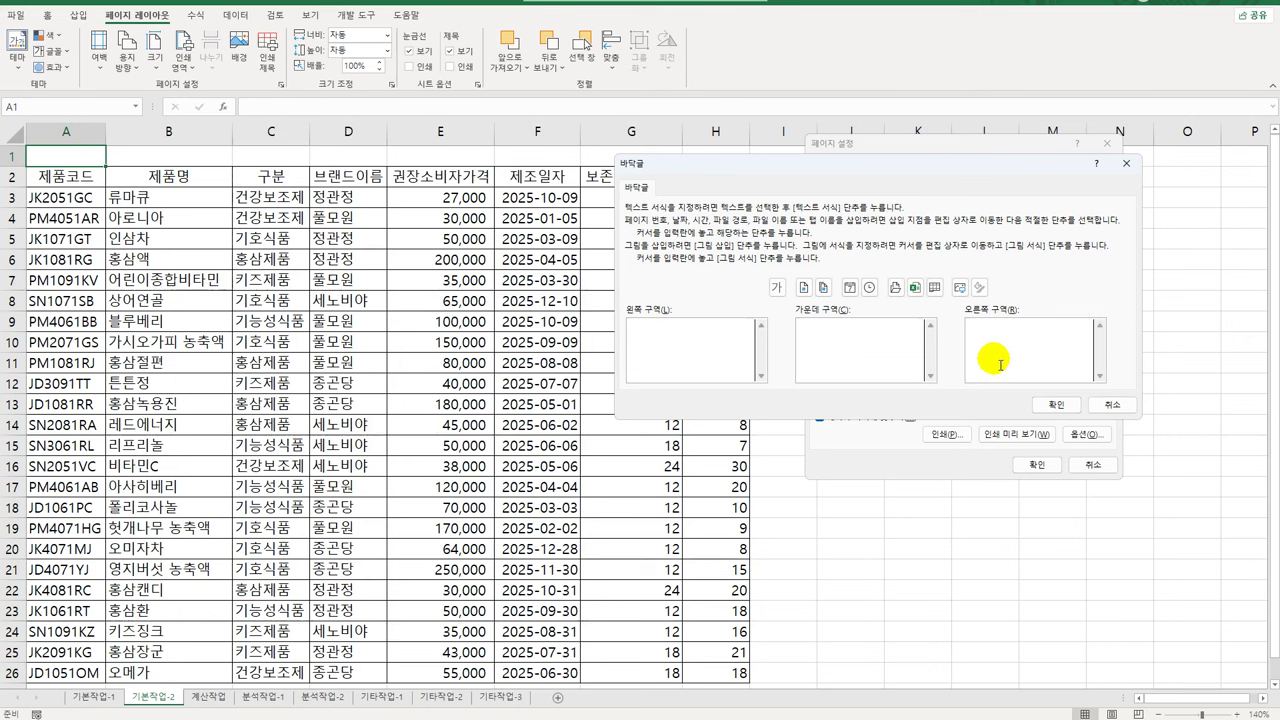
text(VP)
key(BackSpace)
key(BackSpace)
key(Hangul)
text(페이지 번호)
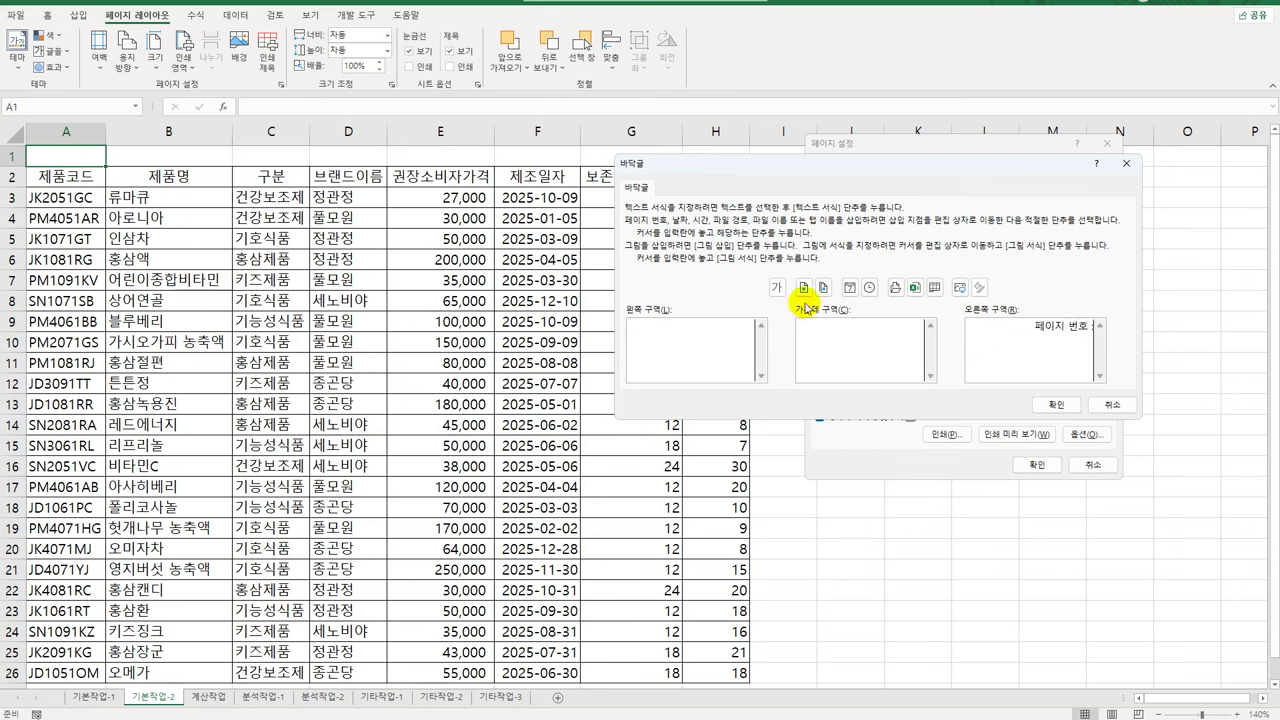
text( :)
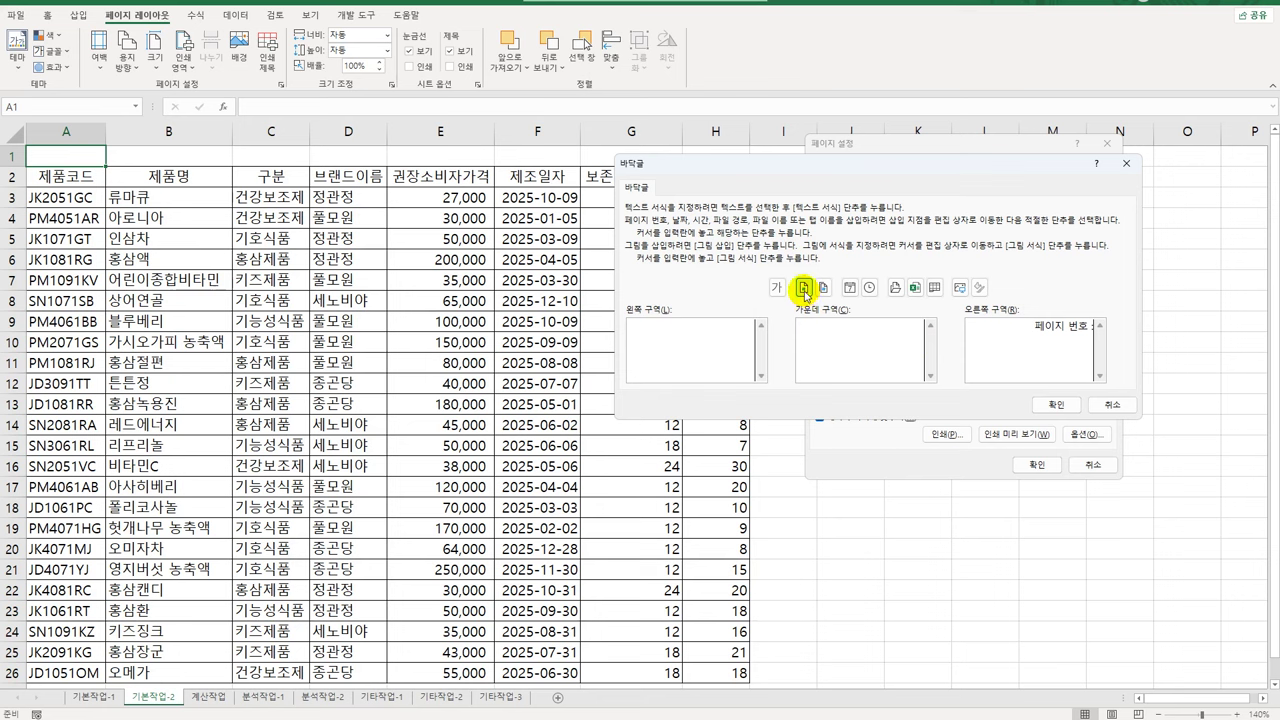
click(803, 288)
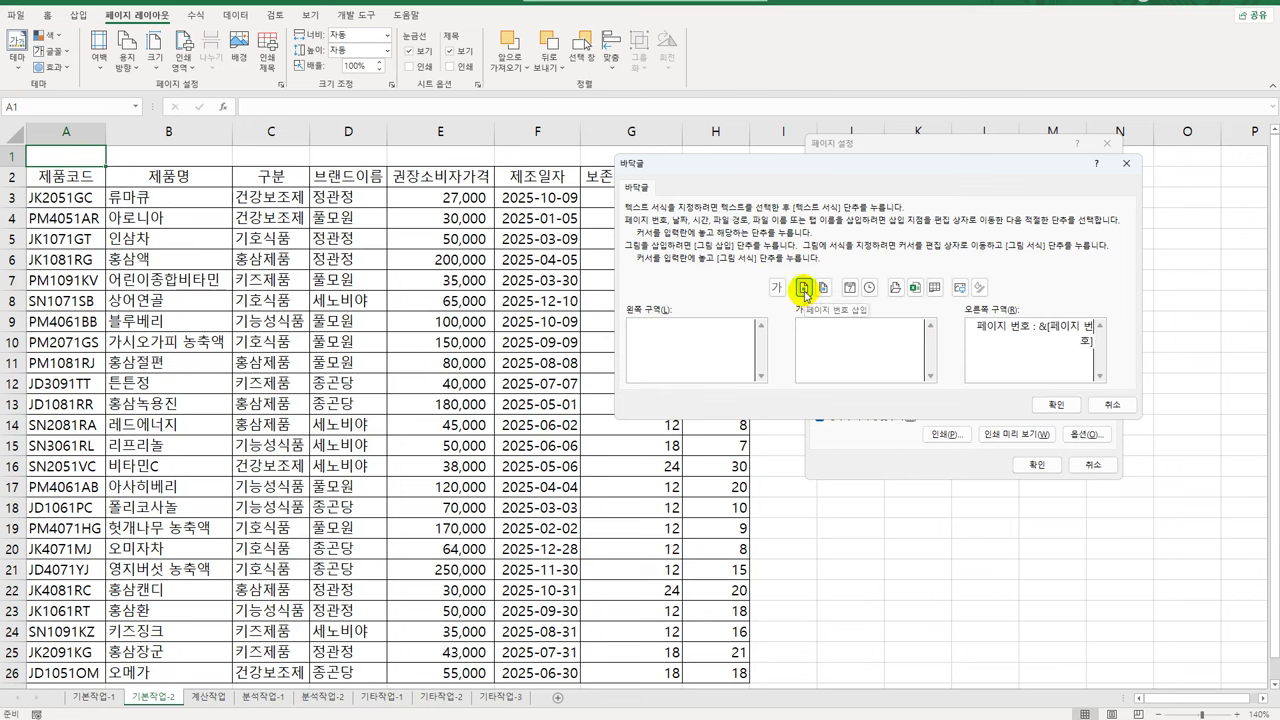
click(1052, 405)
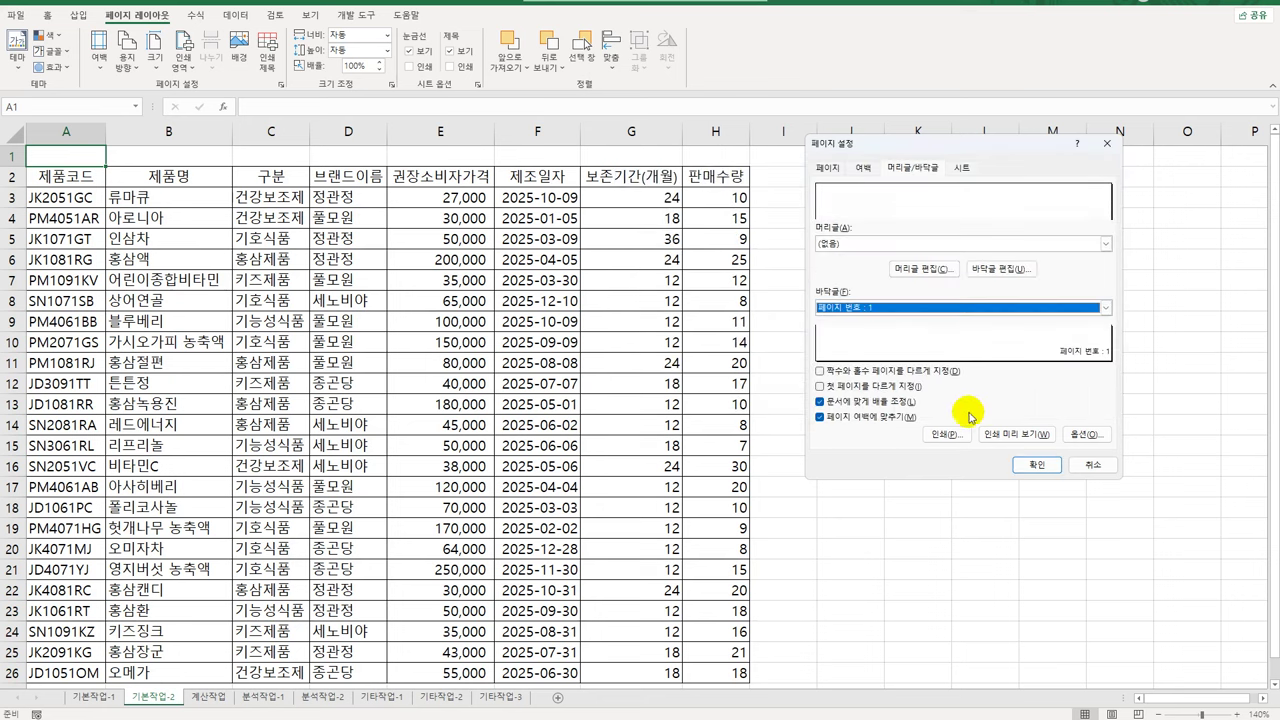
Set the print area to A2:H26 and the paper orientation to landscape (가로), and apply the page setup
click(961, 167)
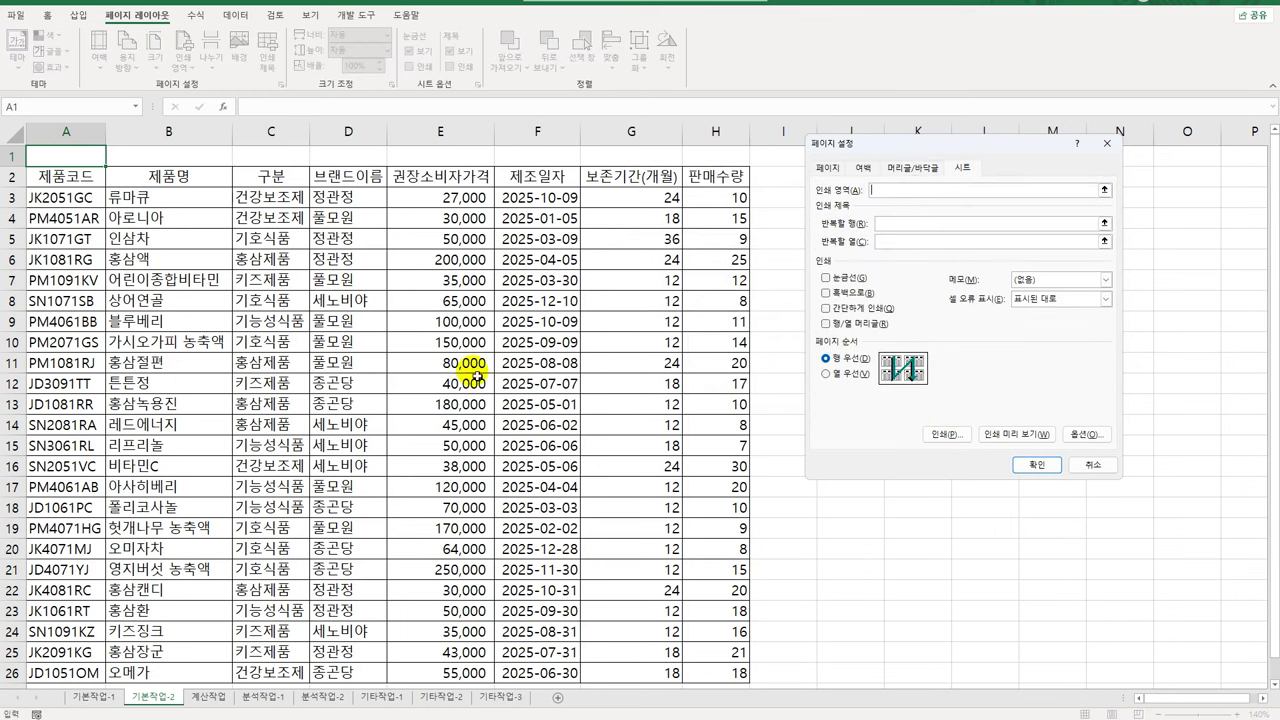
drag(99, 183, 707, 679)
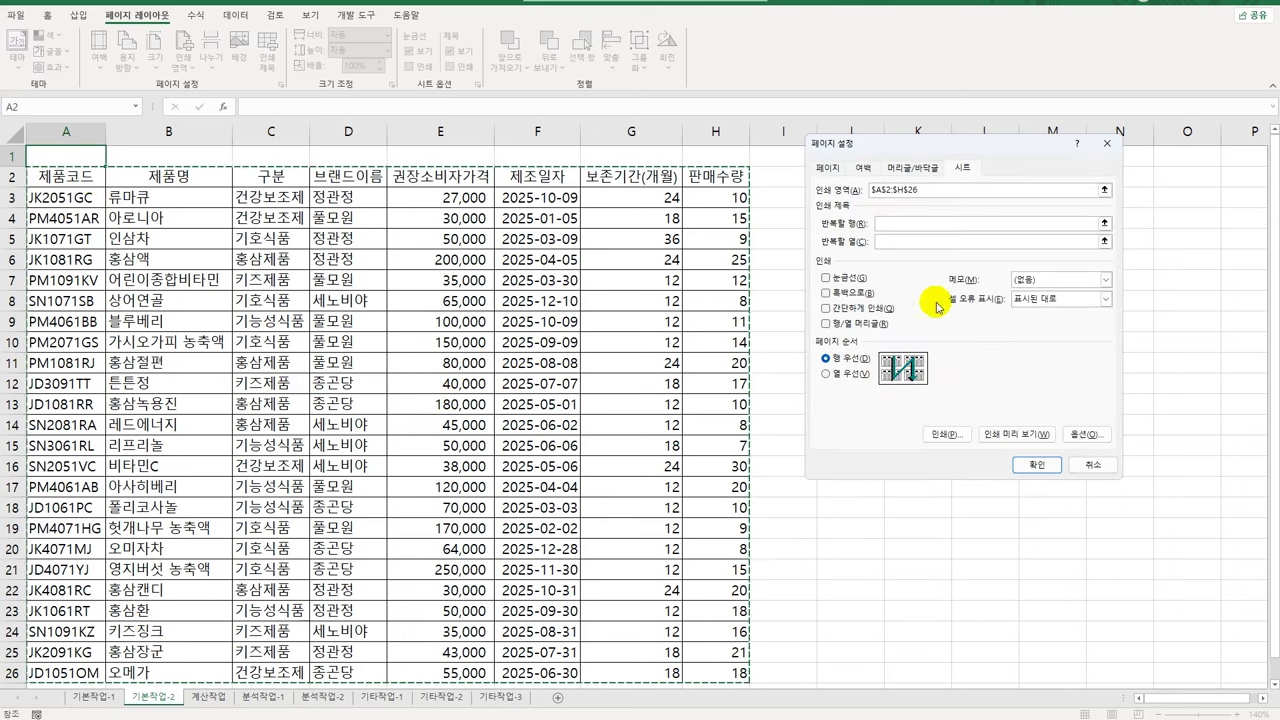
click(827, 169)
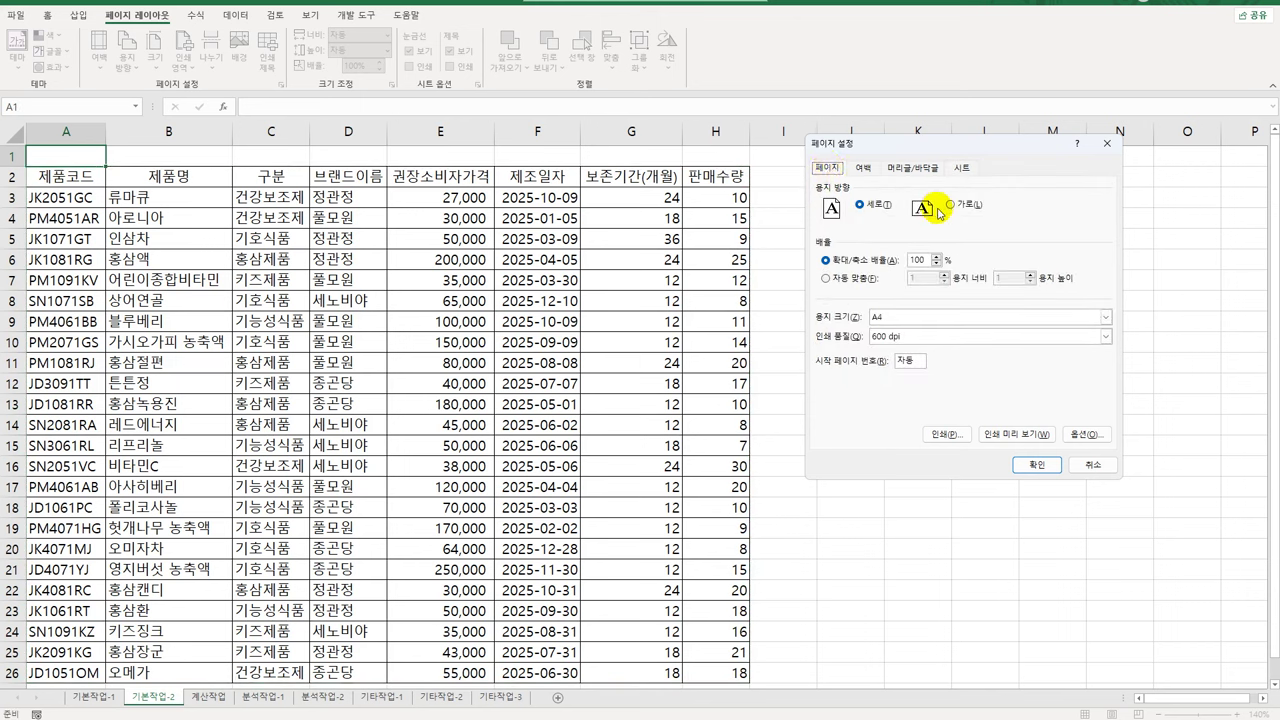
click(950, 205)
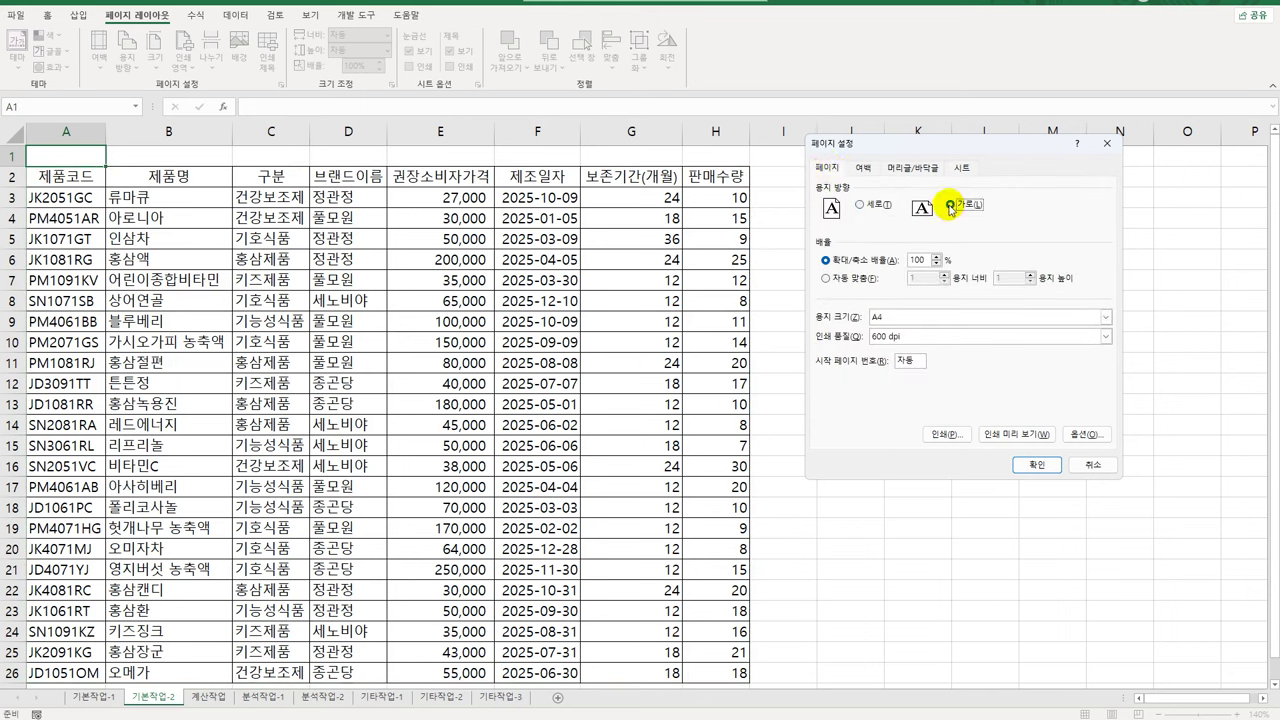
click(1038, 465)
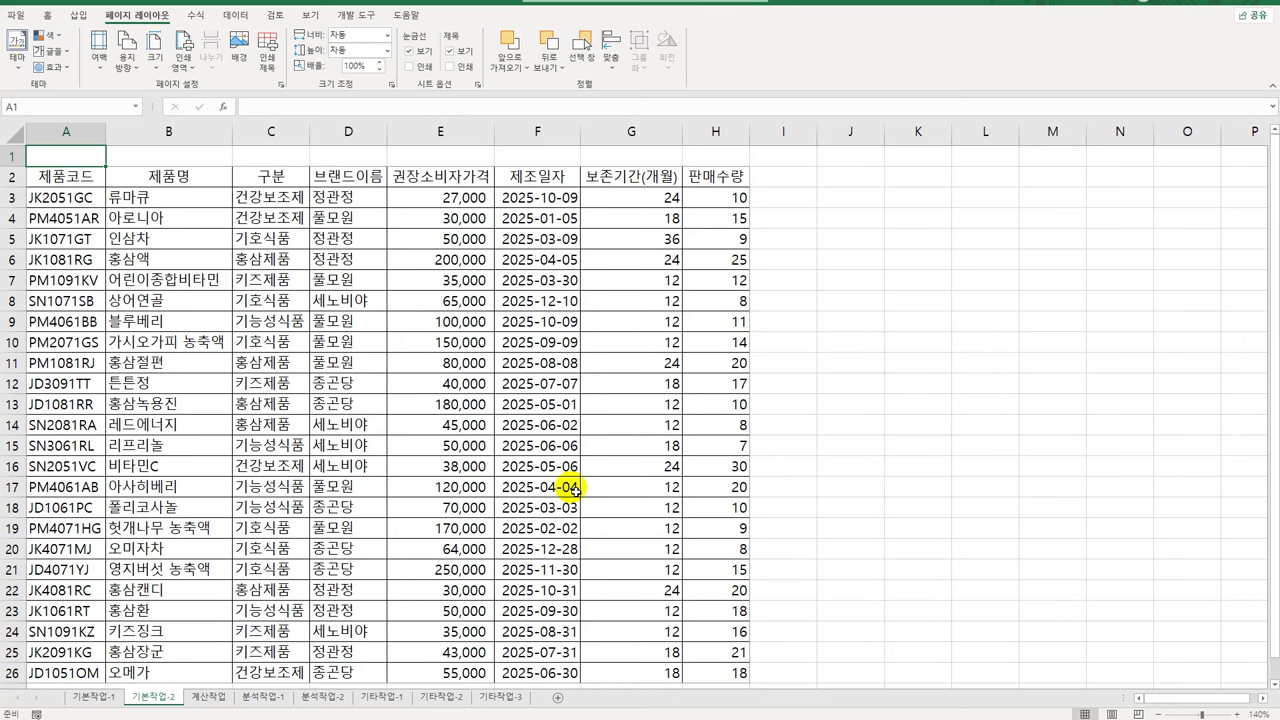
On the 계산작업 sheet, start the 할인판매금액 formula in H3 with the QUOTIENT function
click(209, 697)
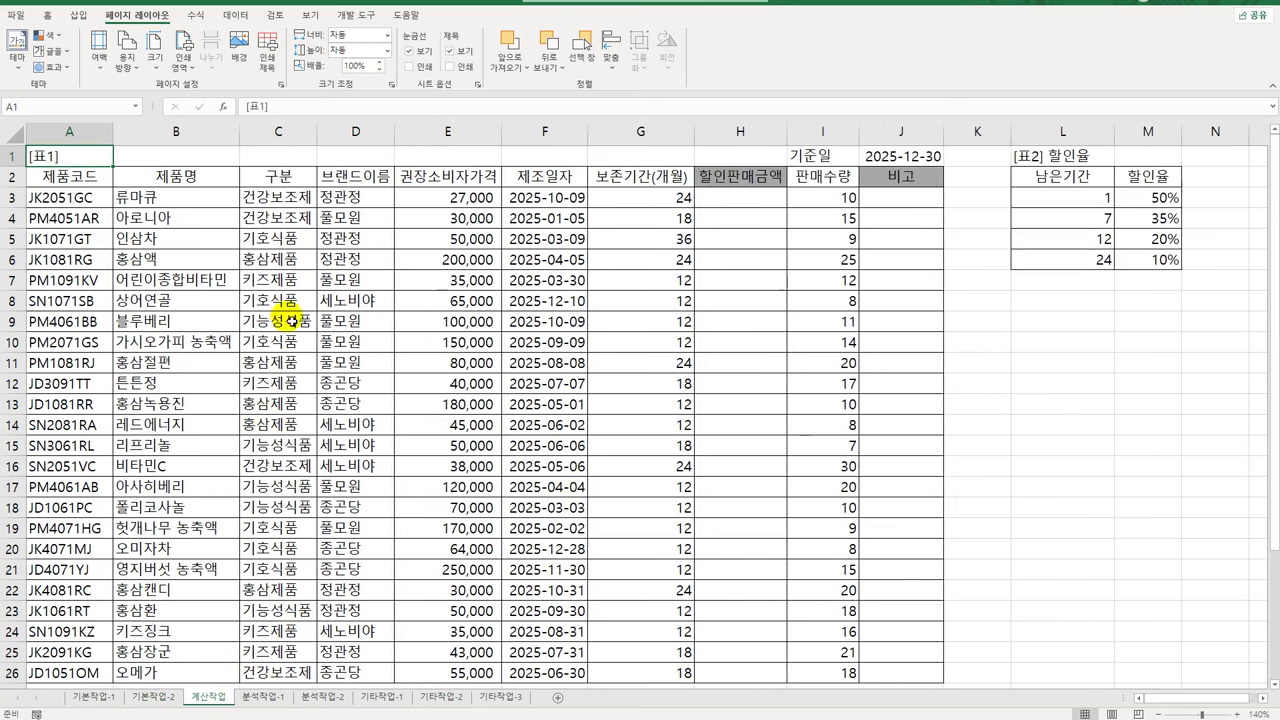
click(765, 205)
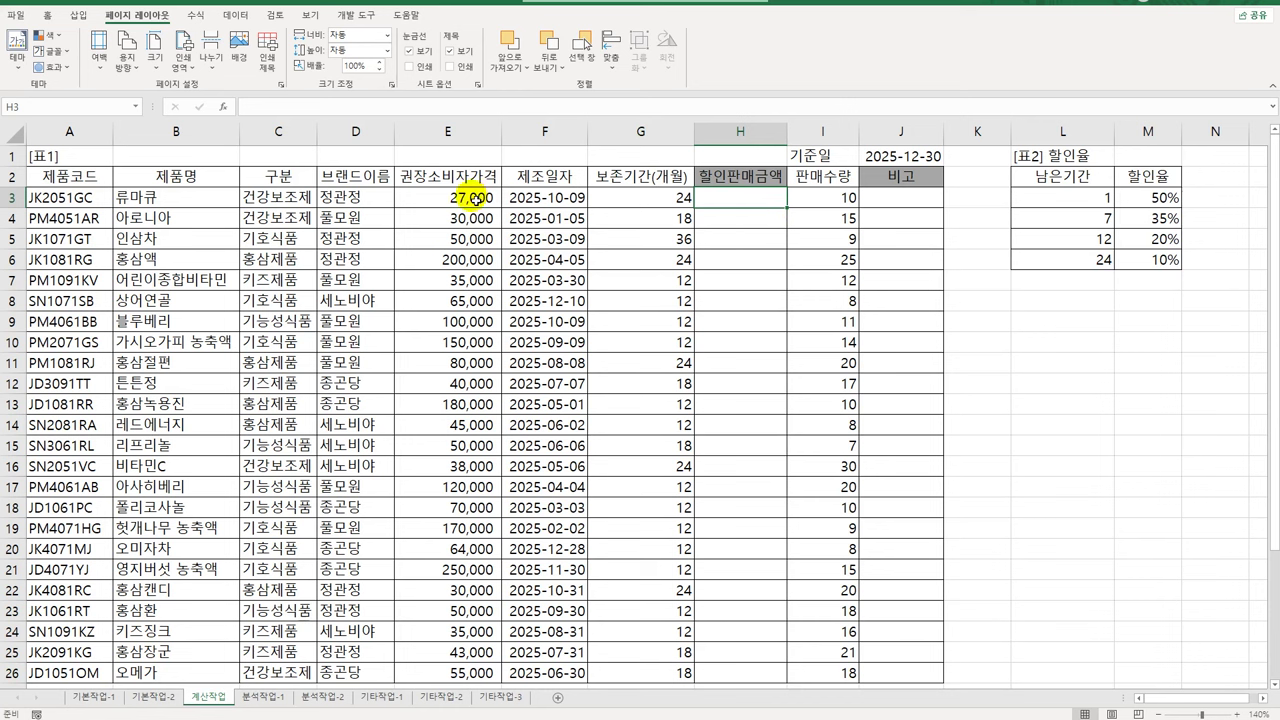
click(474, 197)
click(750, 200)
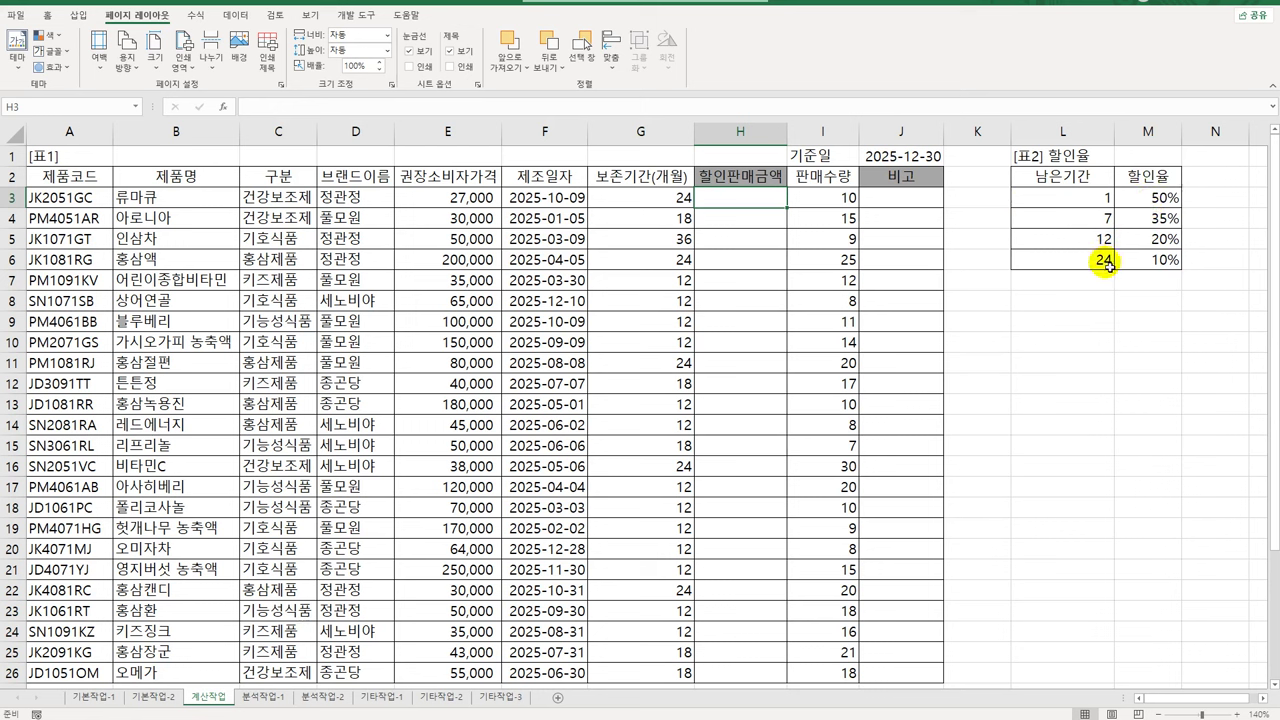
drag(1069, 205, 1070, 270)
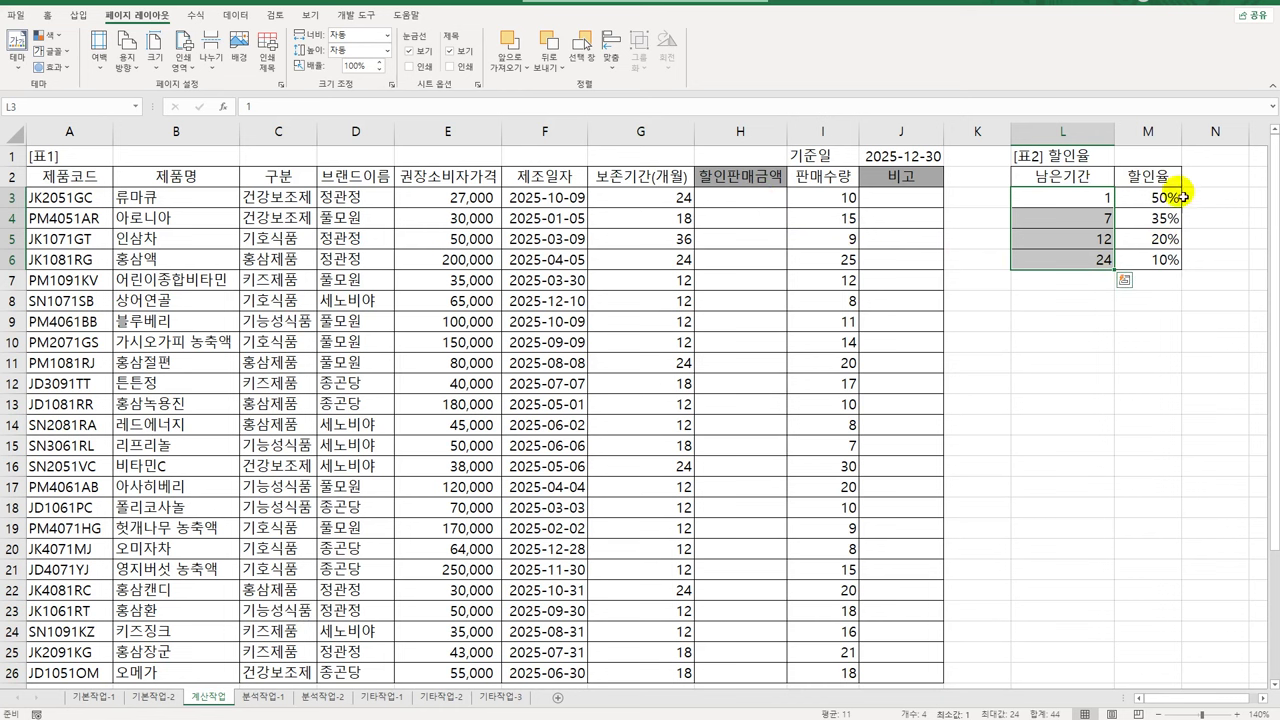
click(749, 196)
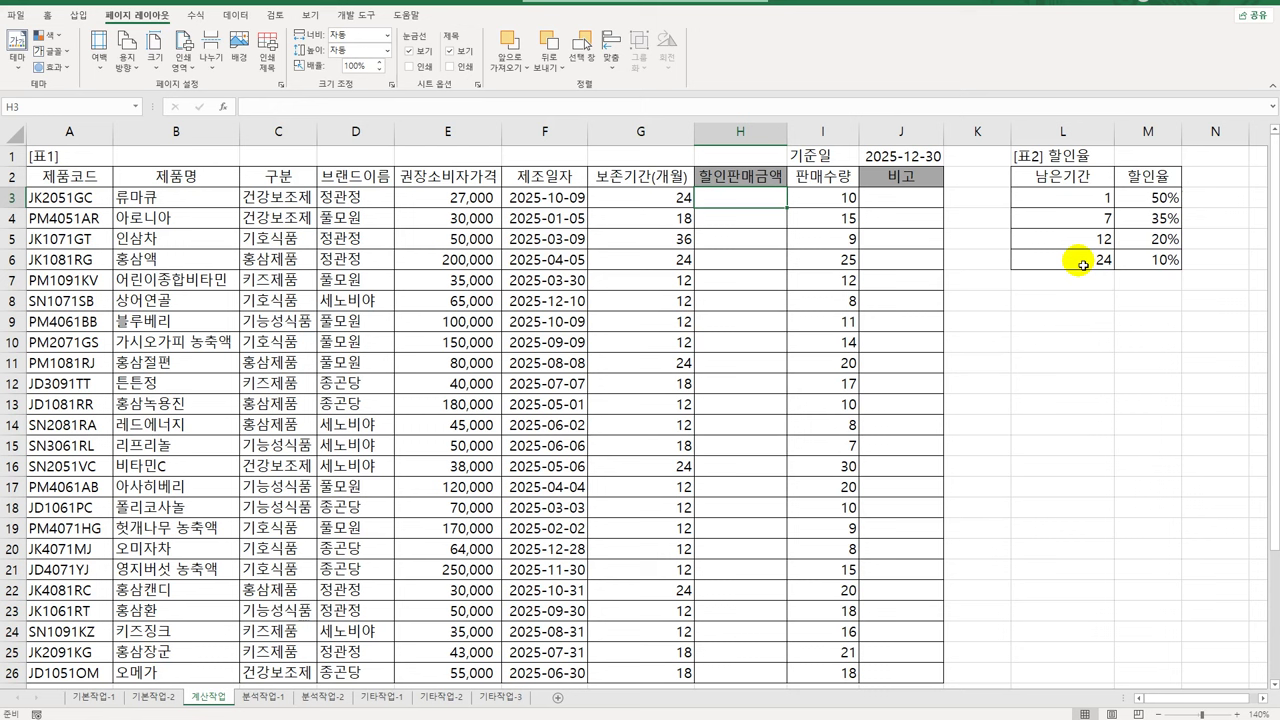
text(=)
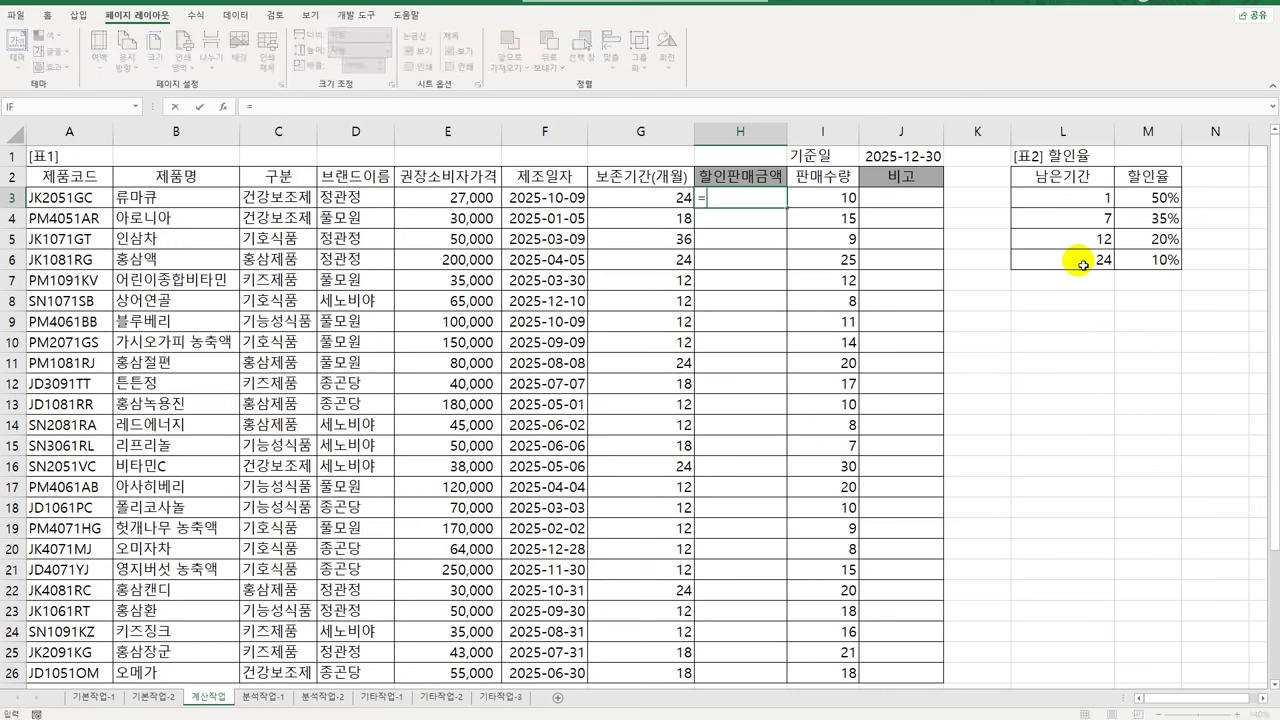
text(QU)
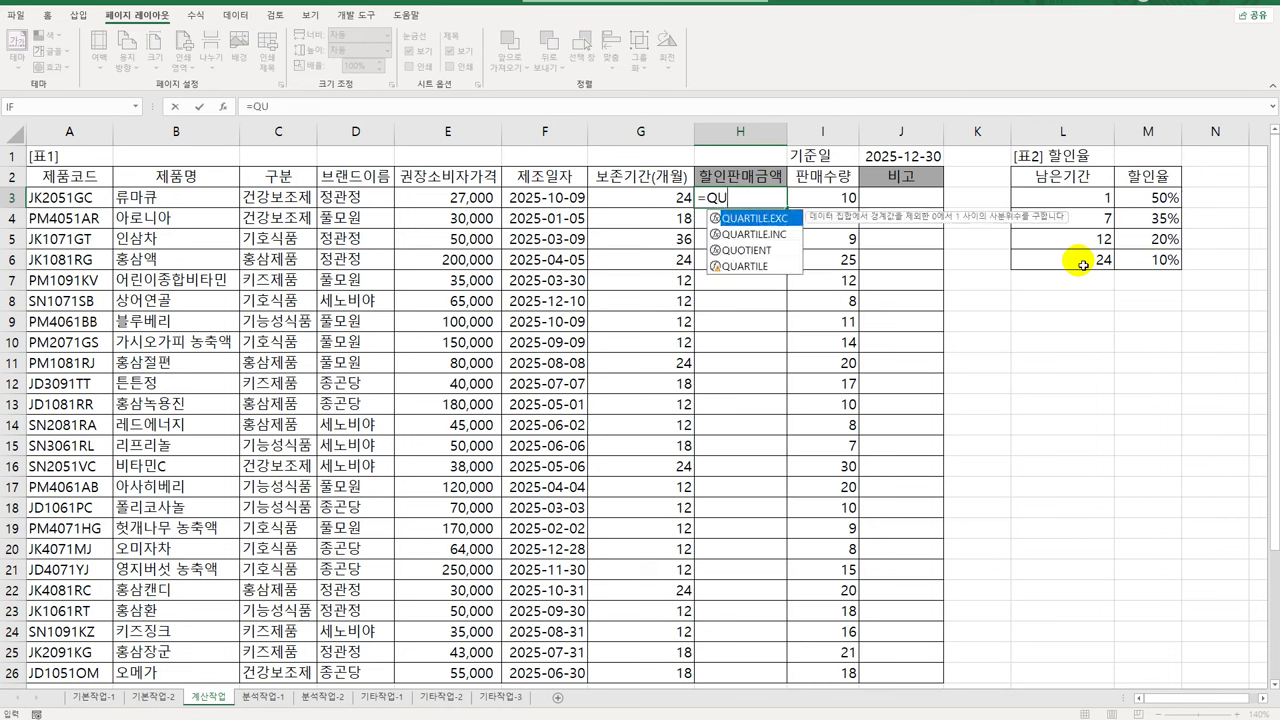
key(Down)
key(Down)
key(Tab)
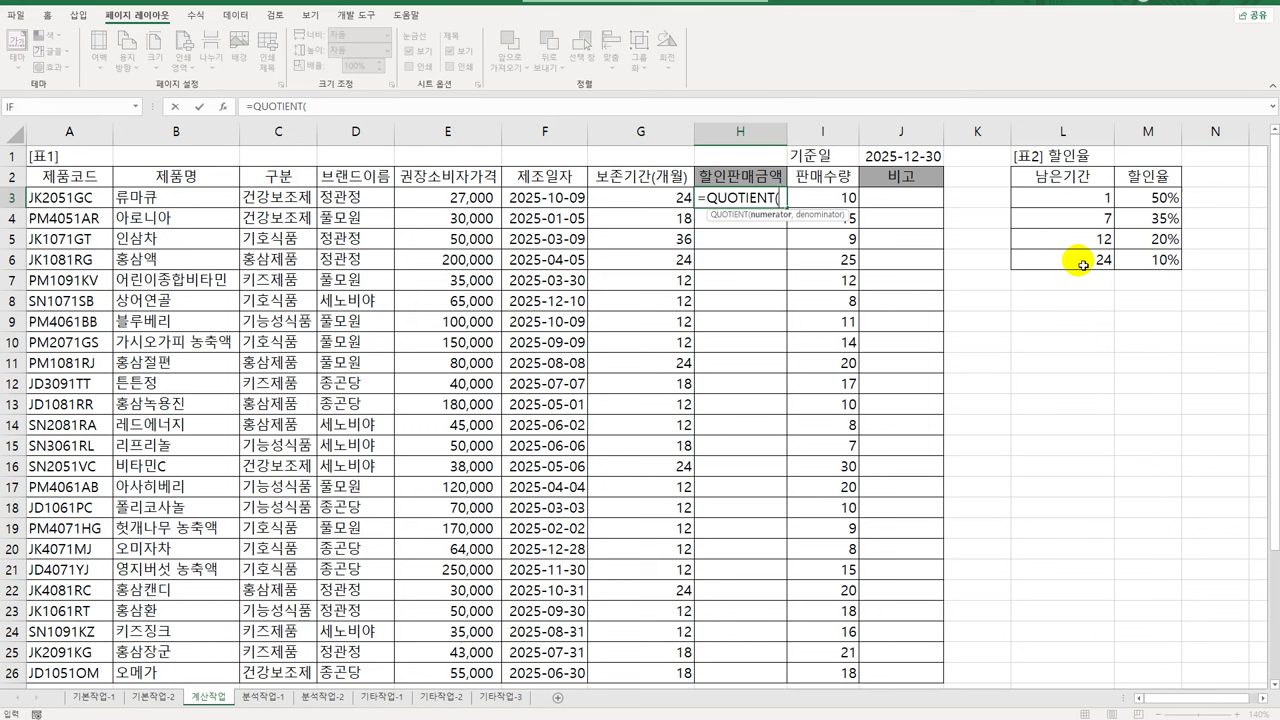
Add EDATE(F3,G3) to QUOTIENT's numerator, using the 제조일자 and 보존기간(개월) cells
text(ED)
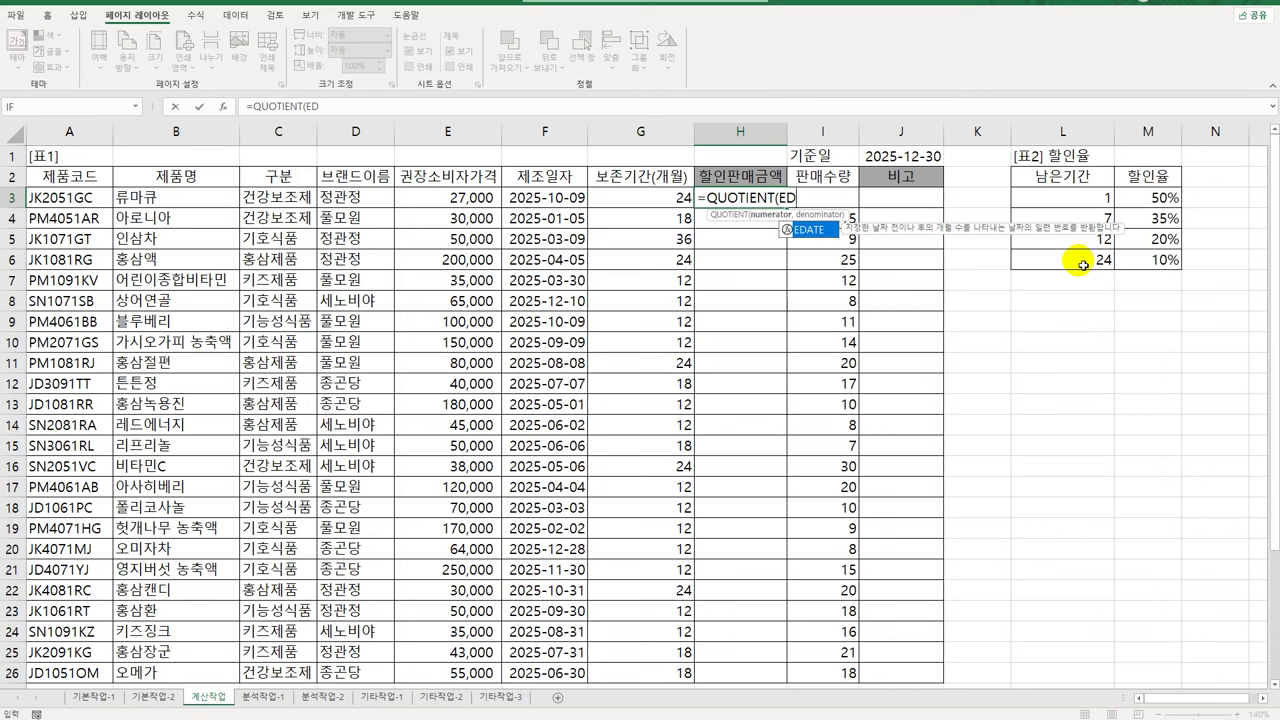
key(Tab)
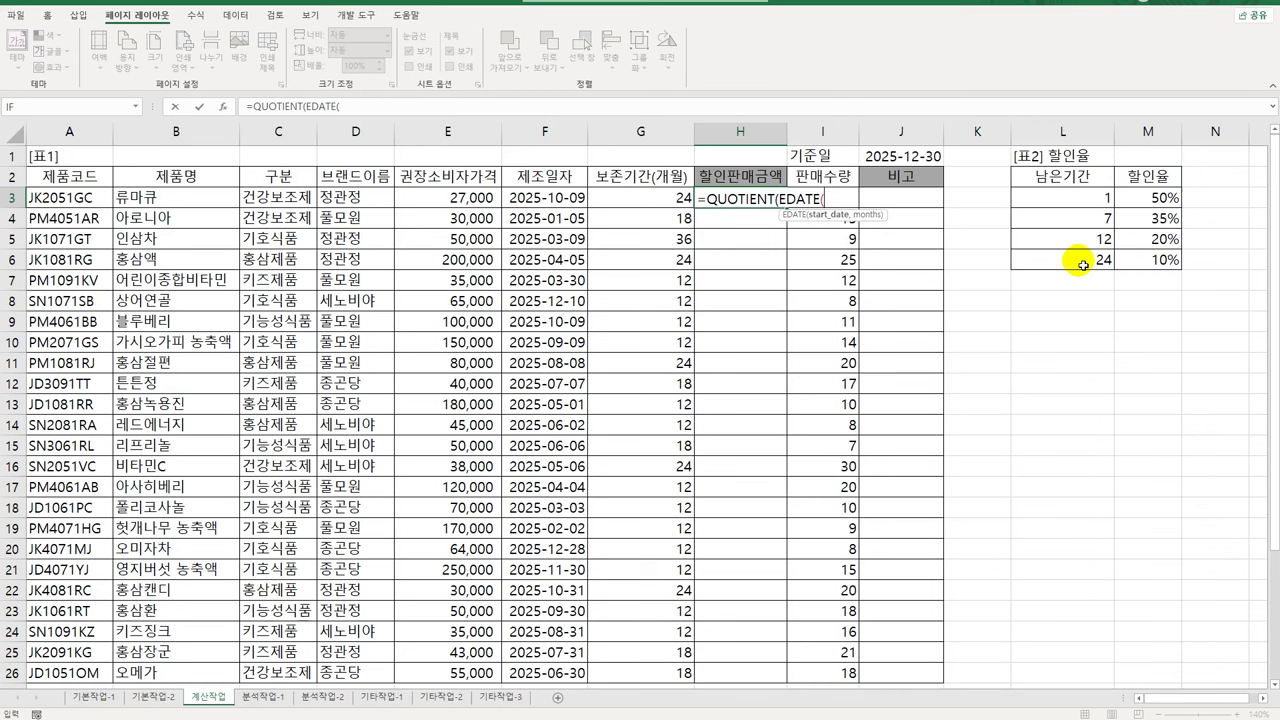
click(575, 199)
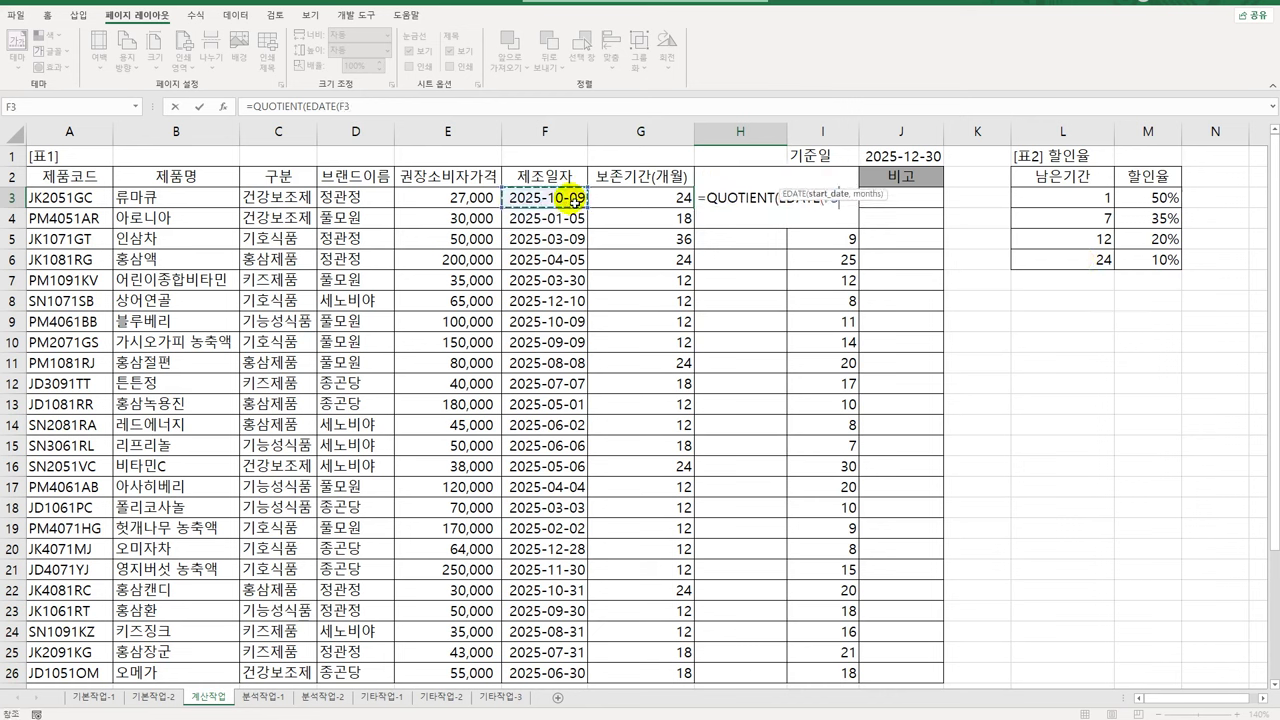
text(,)
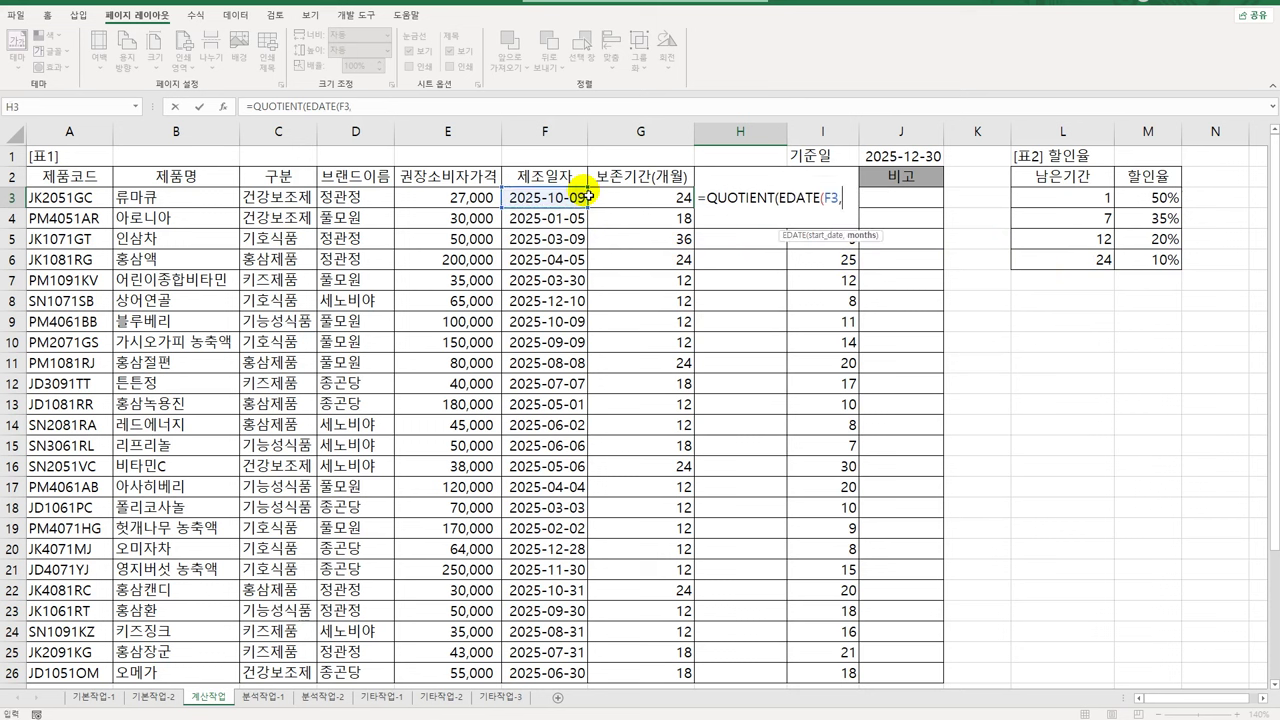
click(641, 201)
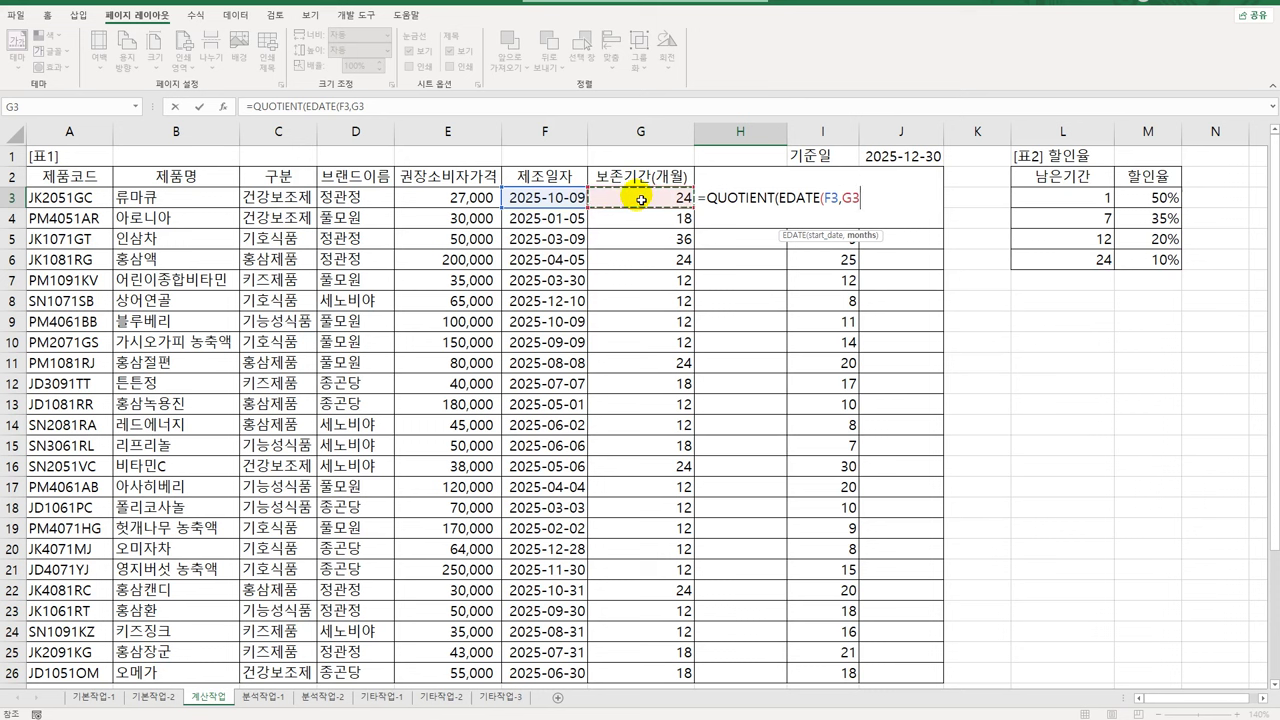
text())
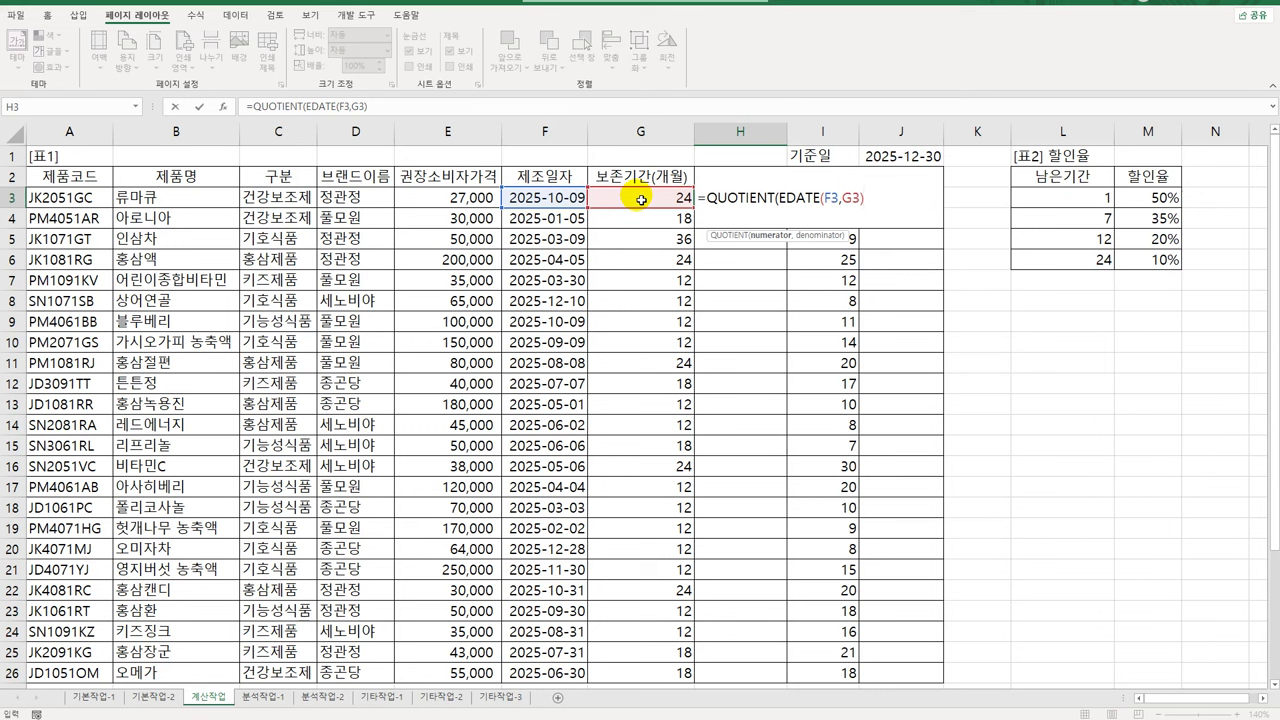
Subtract the absolute 기준일 reference $J$1 in the numerator, set the divisor to 30, and enter the formula in H3
text(-)
click(916, 158)
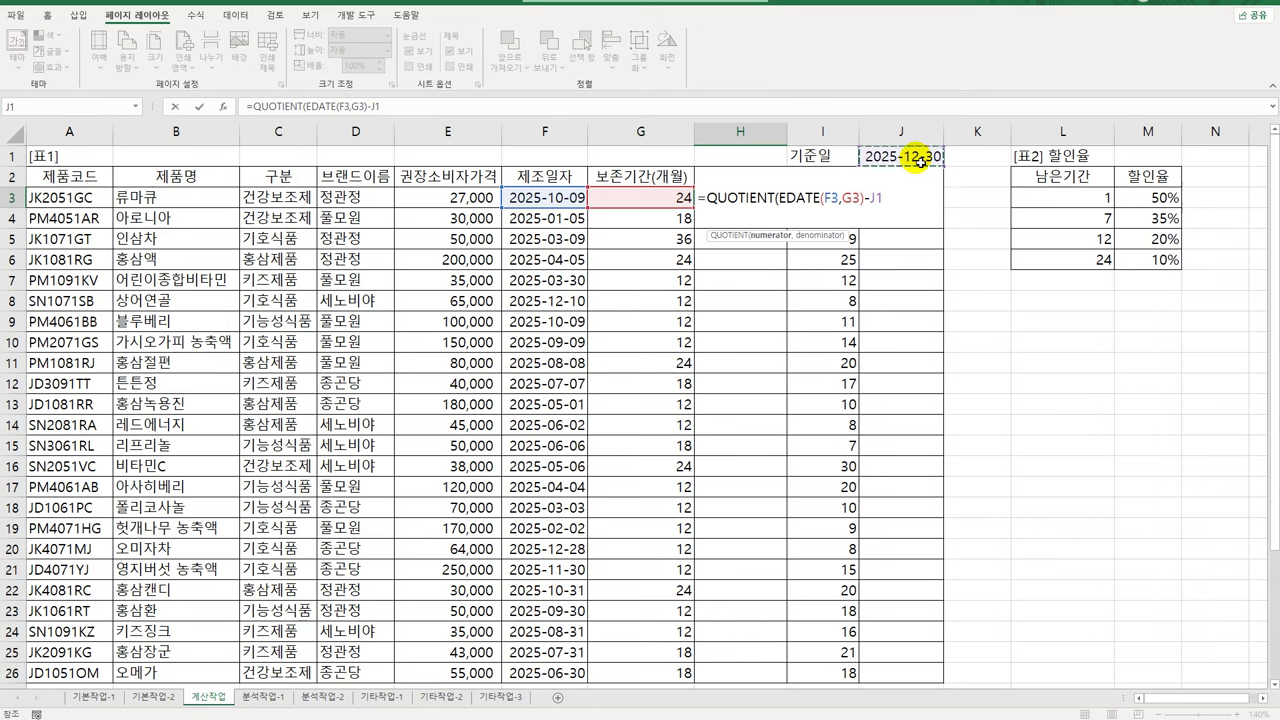
key(F4)
text(,)
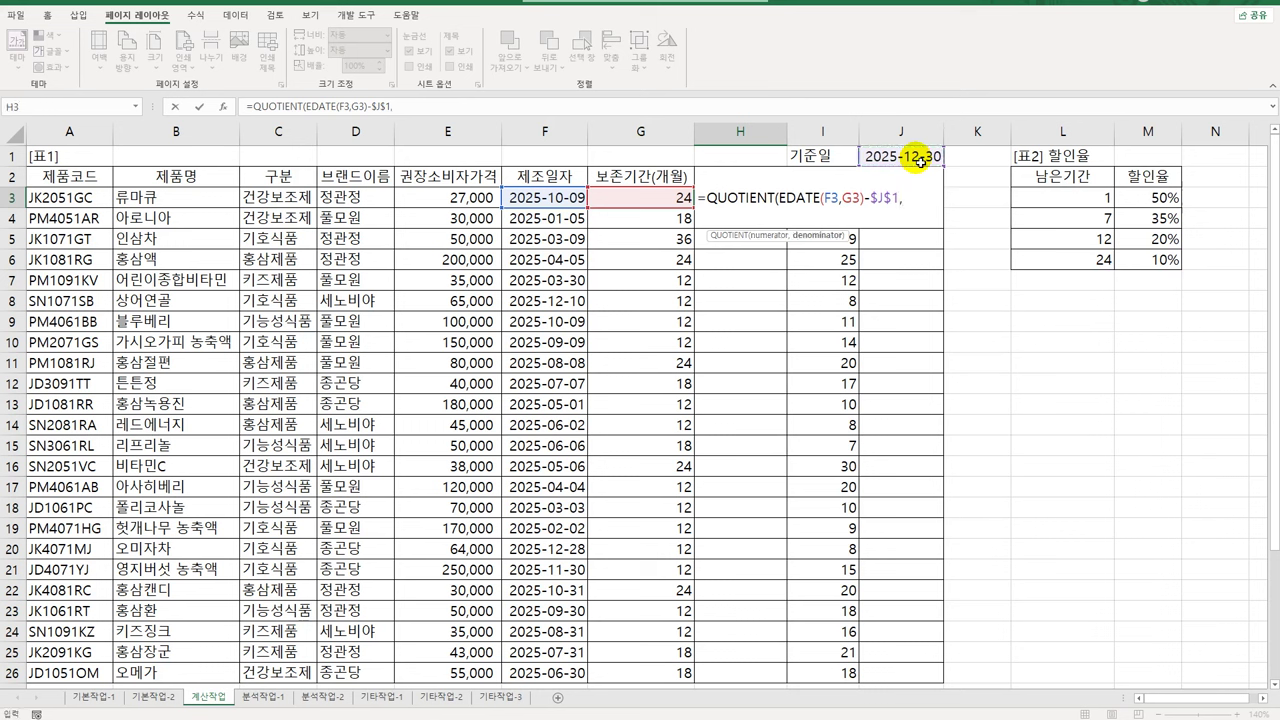
text(30))
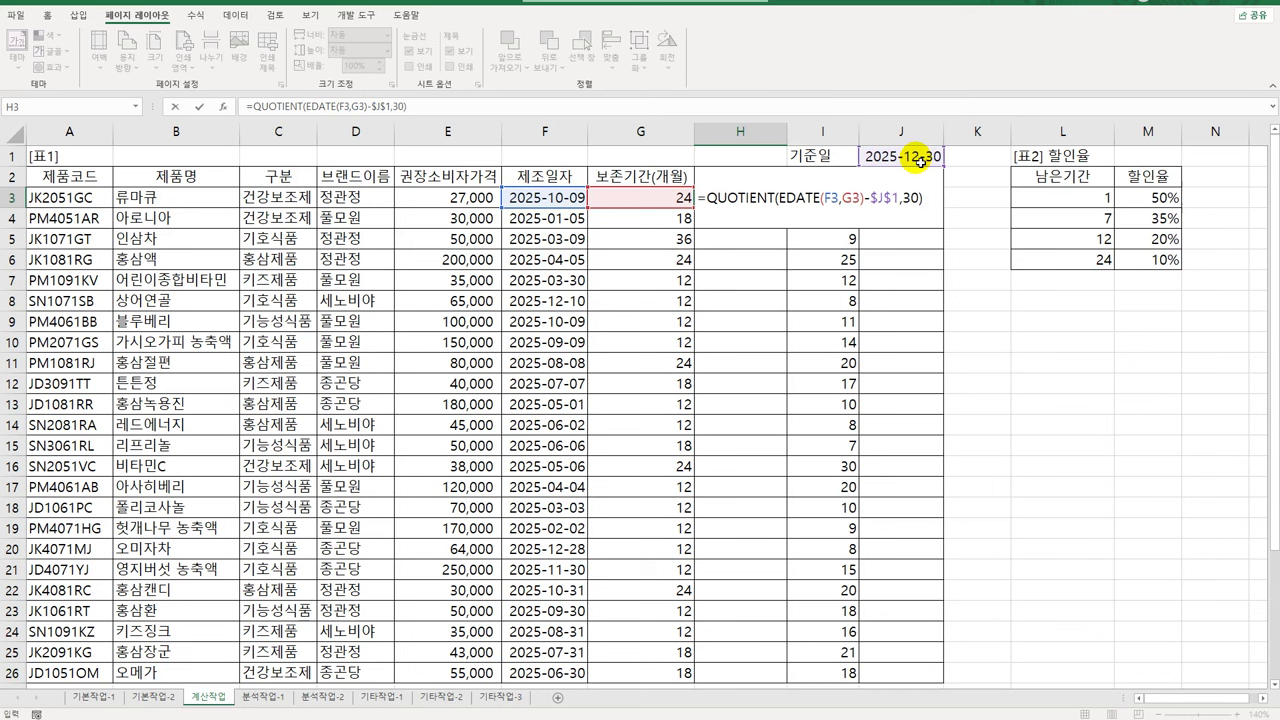
key(ctrl+Return)
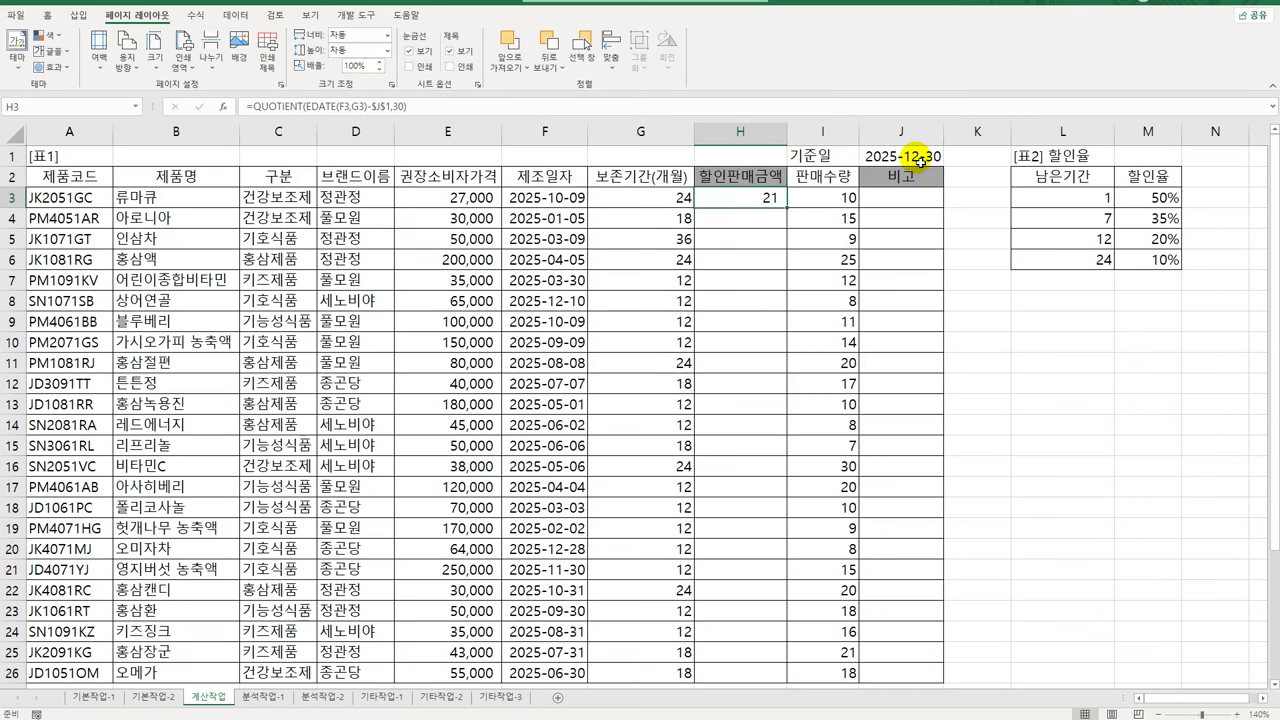
Fill the H3 formula down the 할인판매금액 column, and wrap H3's QUOTIENT expression in VLOOKUP as its lookup value
double_click(789, 211)
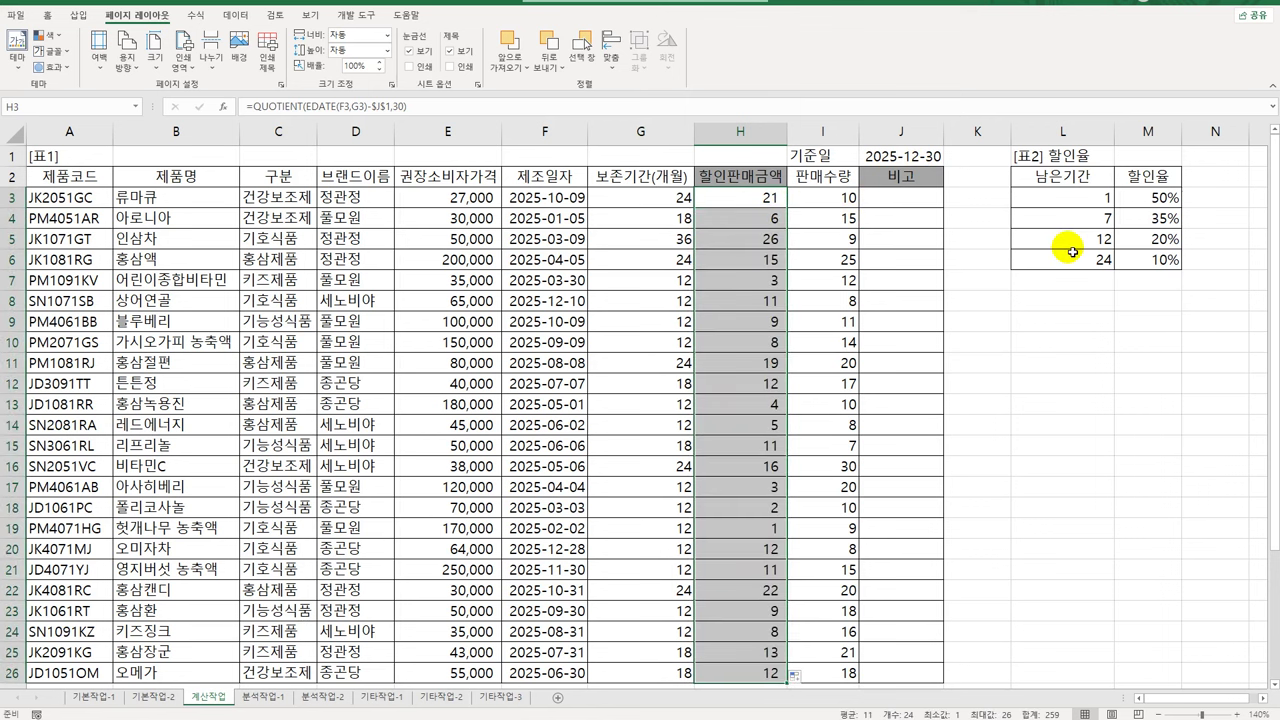
double_click(762, 199)
click(712, 200)
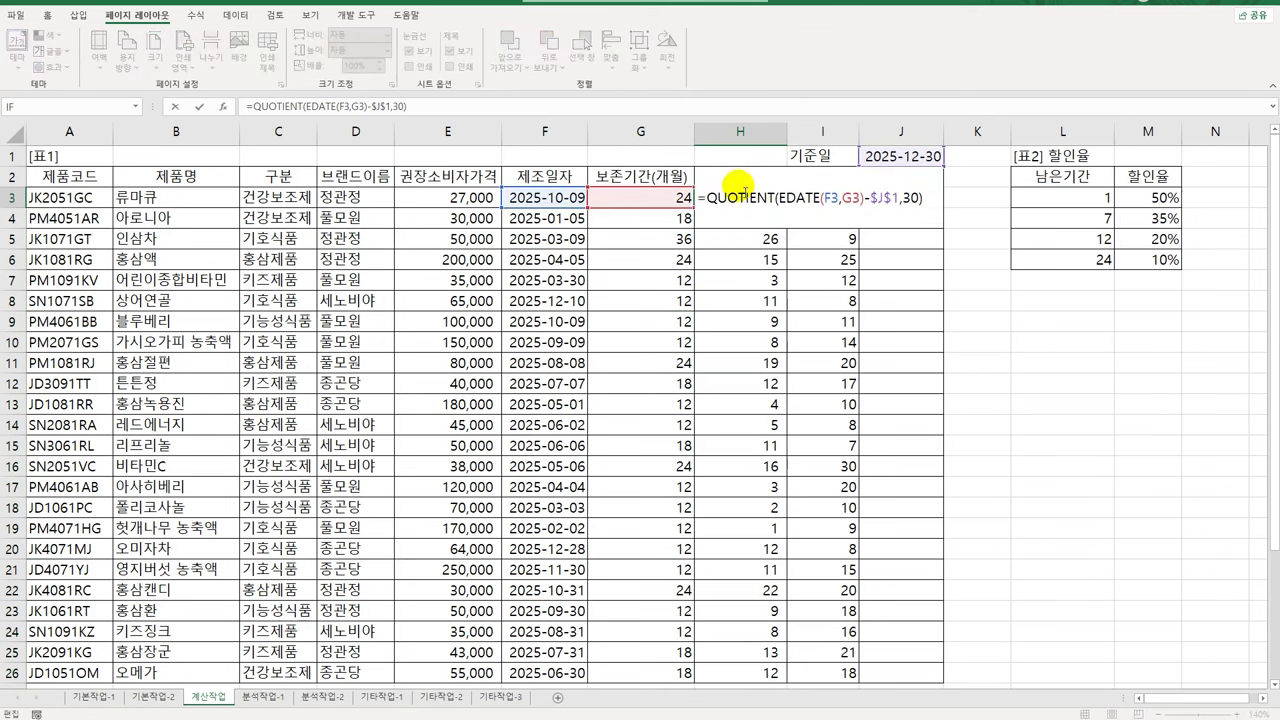
text(VLOOKUP()
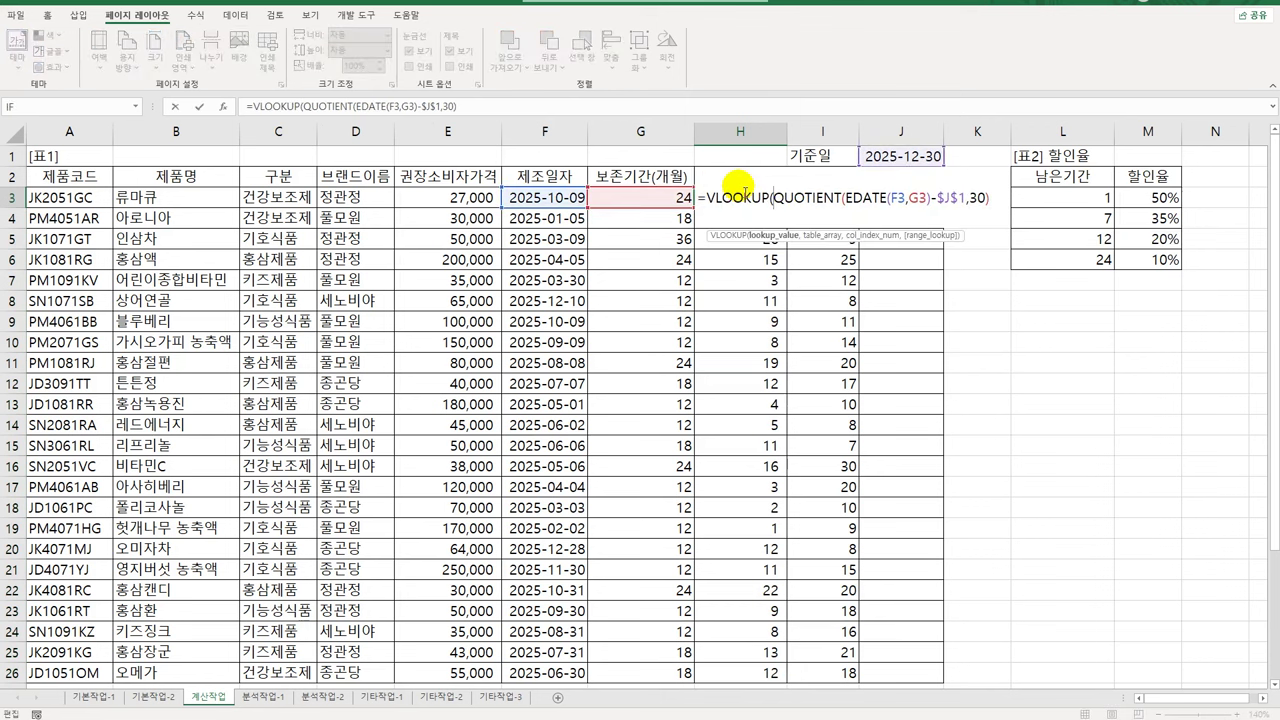
key(End)
text(,)
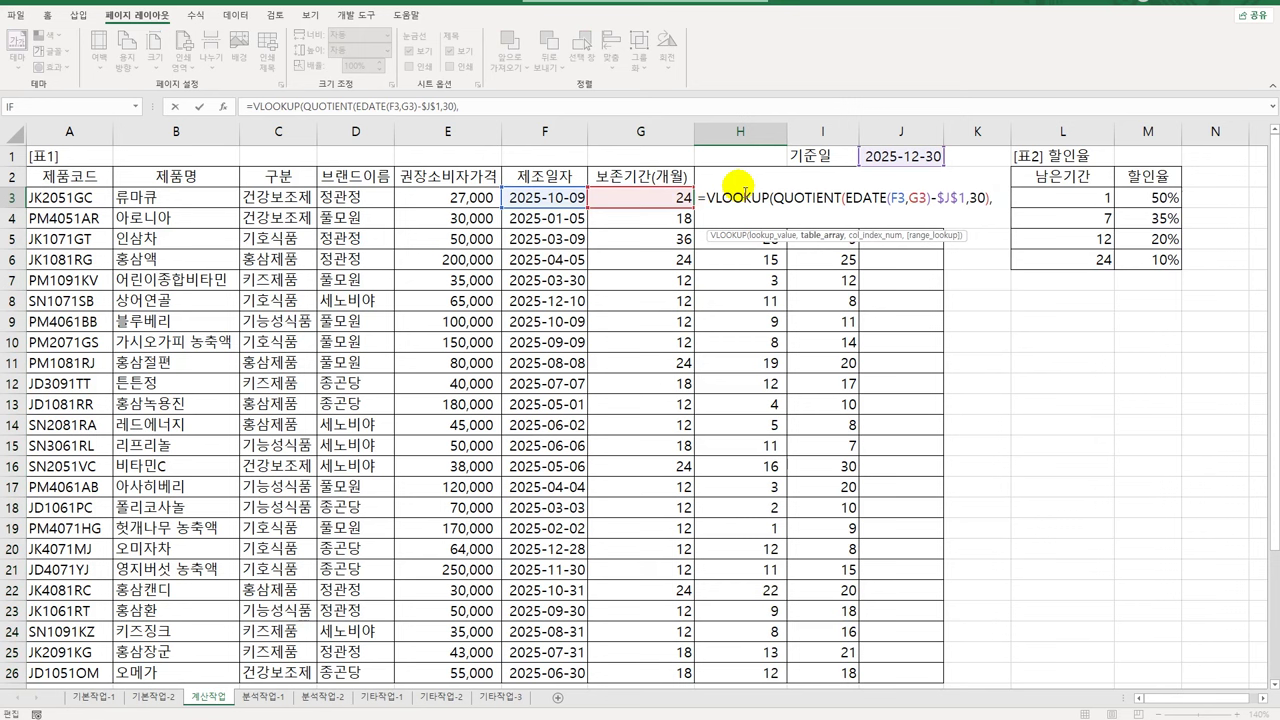
Set VLOOKUP's table to the absolute [표2] range $L$3:$M$6 and its column index to 2, and enter the formula in H3
drag(1075, 200, 1140, 262)
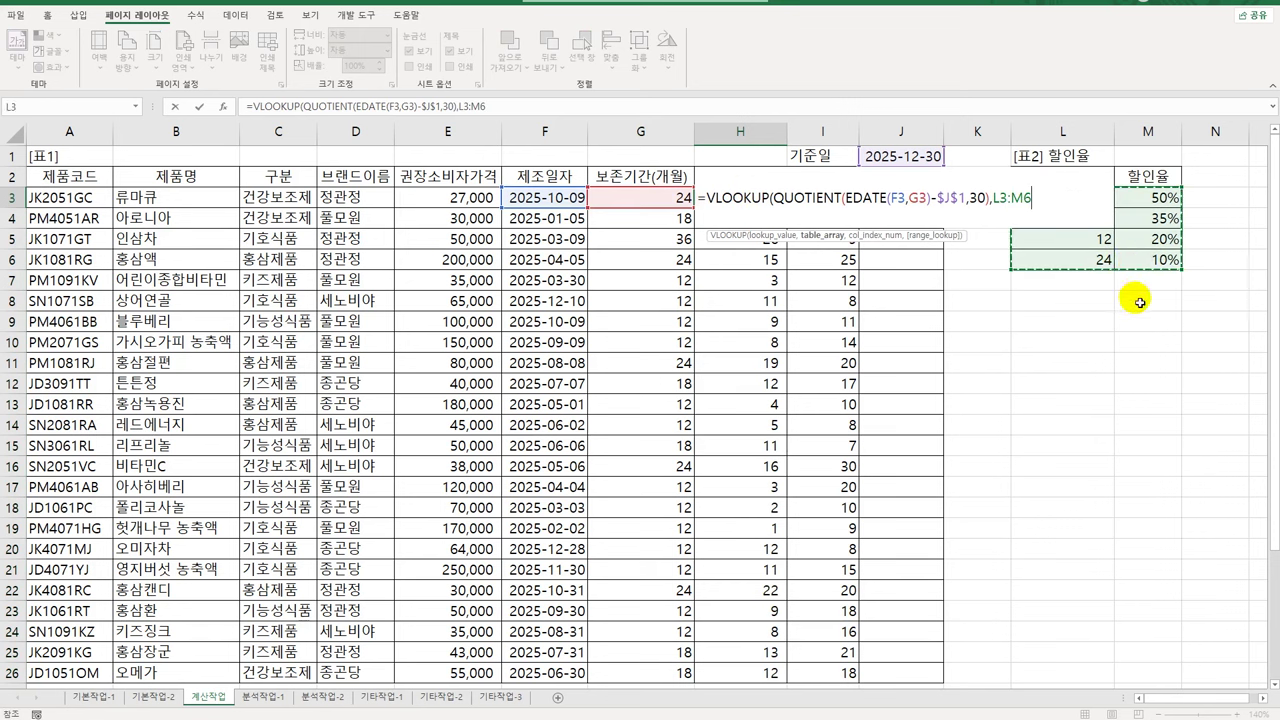
key(F4)
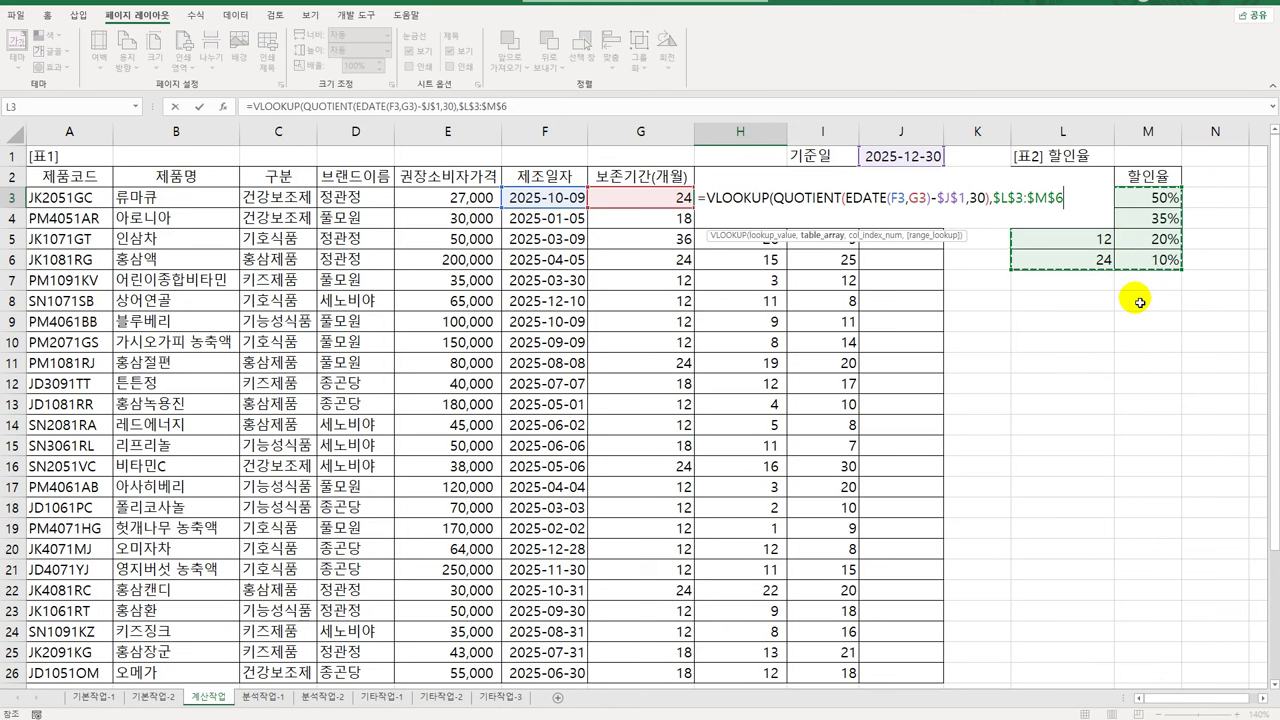
text(,2)
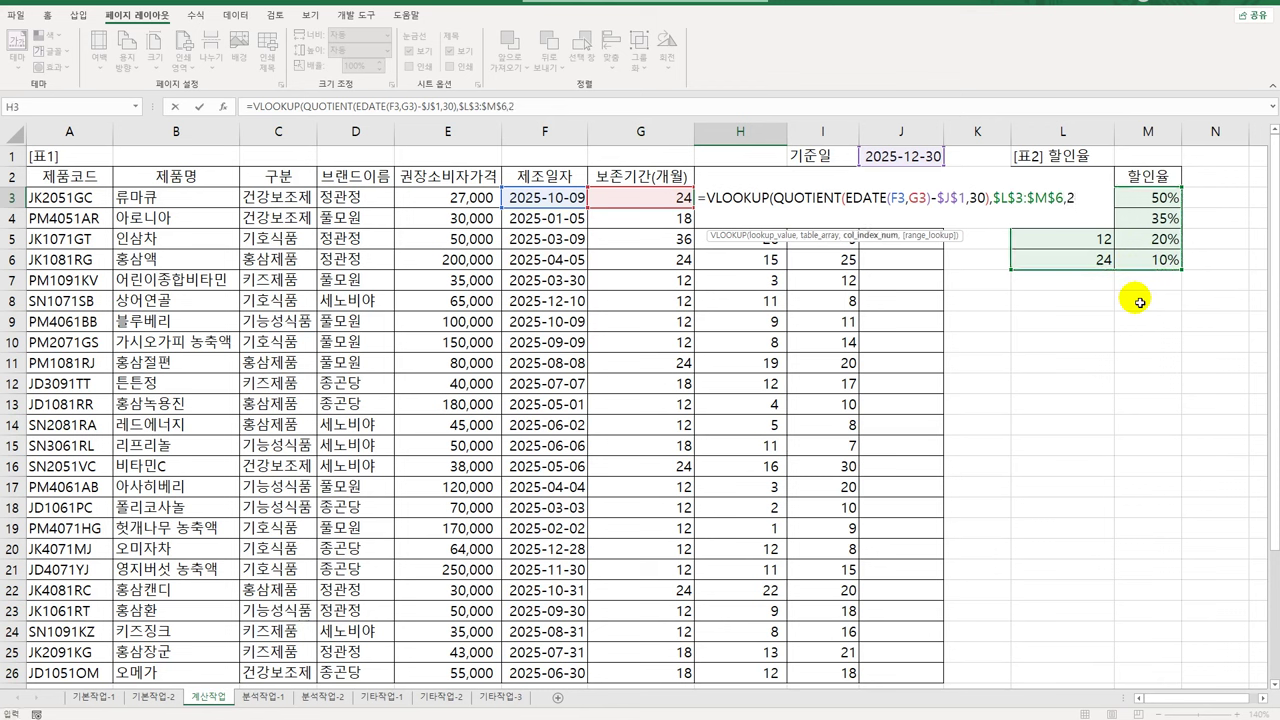
text())
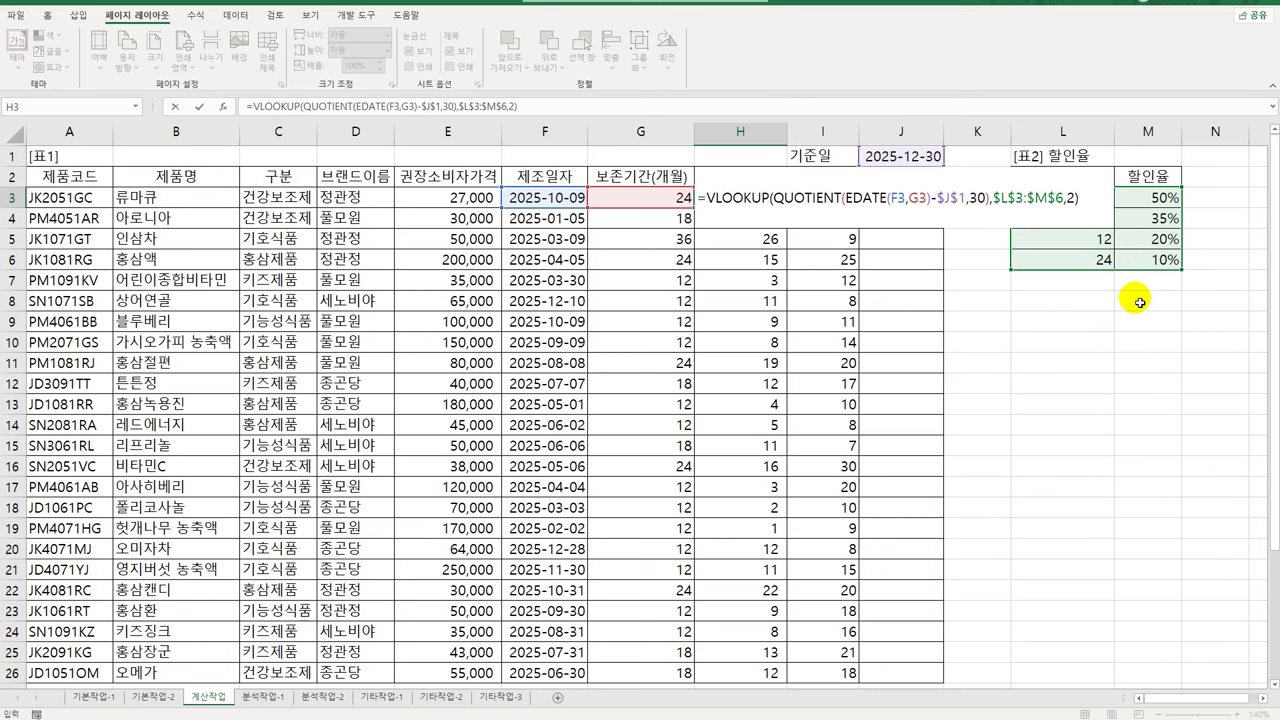
key(Return)
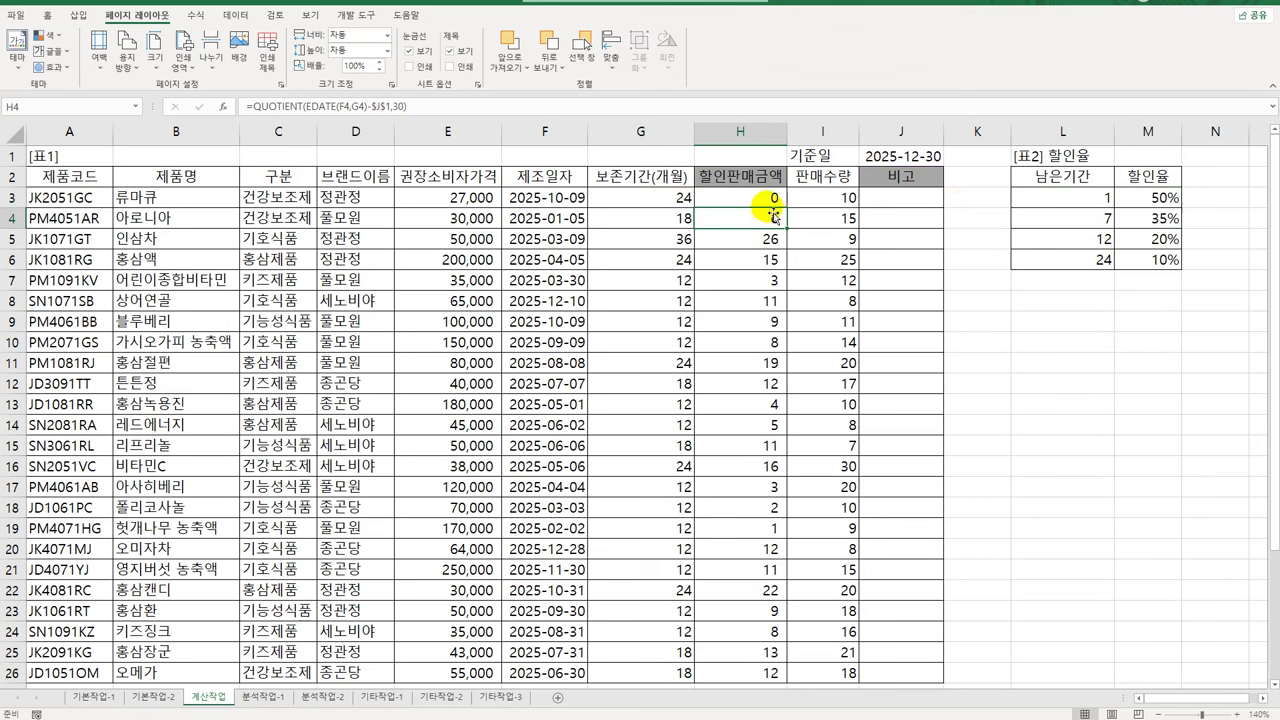
Change the H3 formula to multiply the 권장소비자가격 in E3 by (1-VLOOKUP(...)), and enter it
click(740, 197)
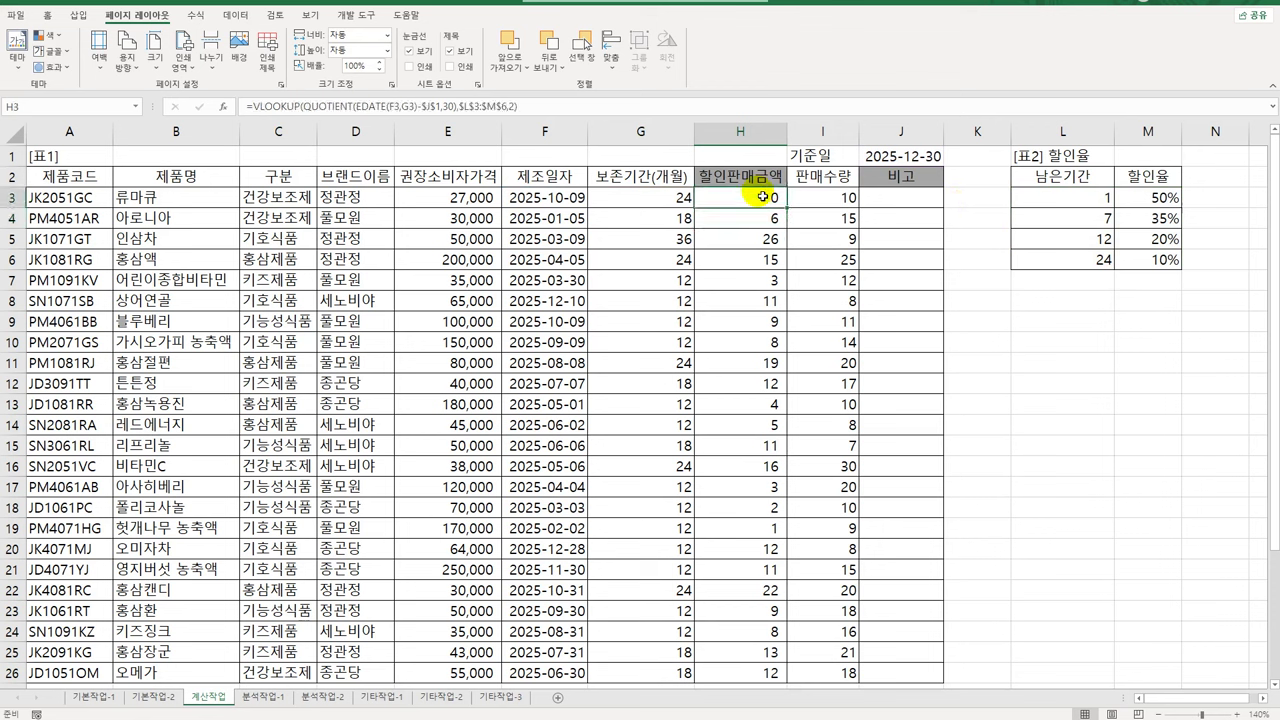
click(50, 14)
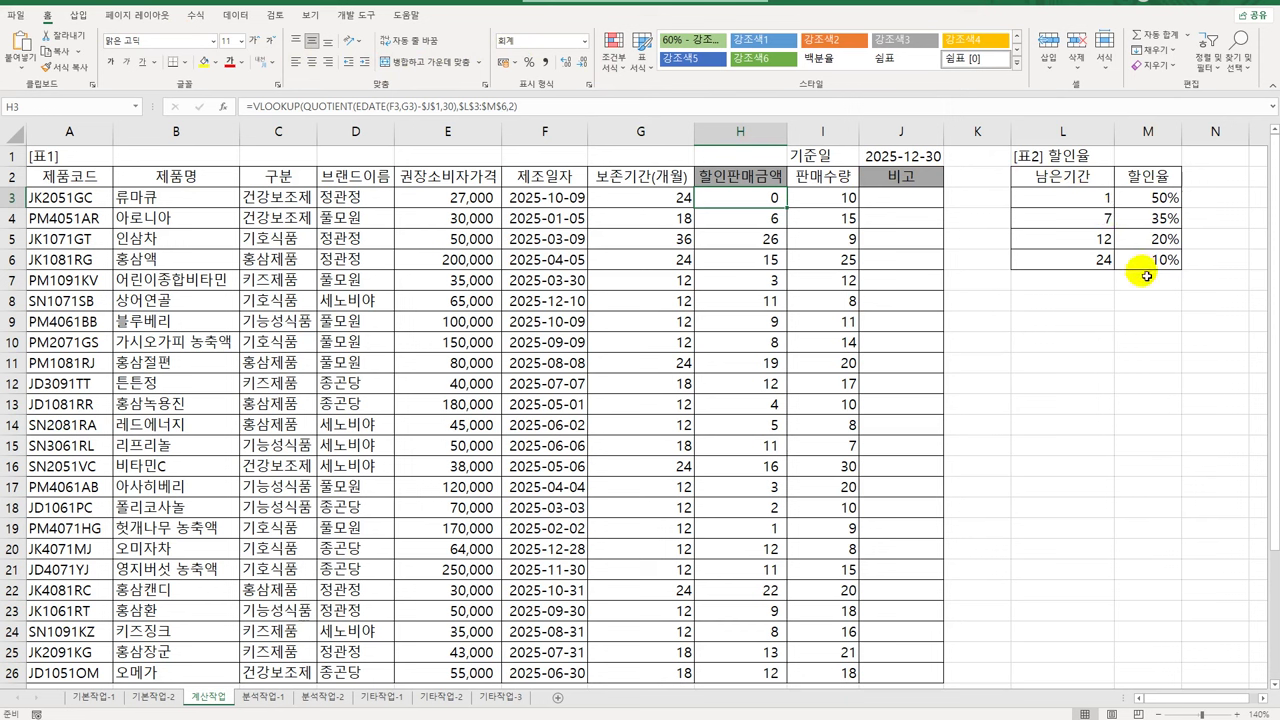
double_click(755, 204)
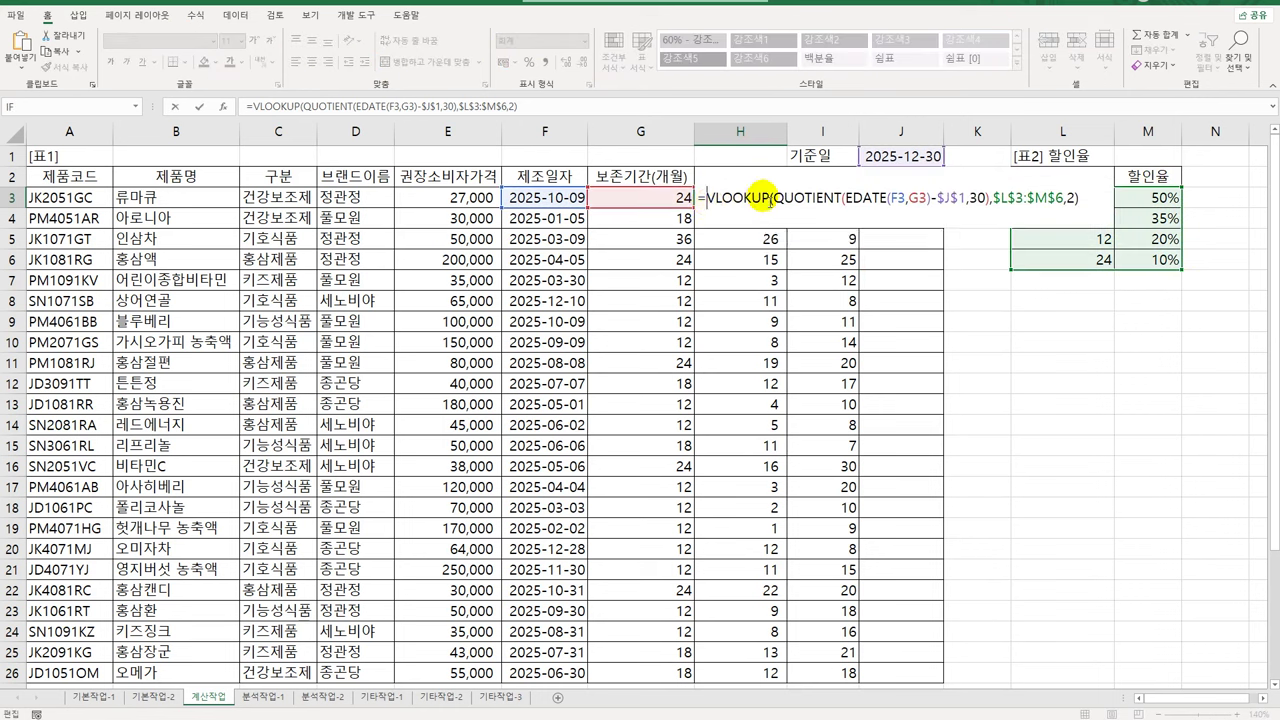
click(458, 196)
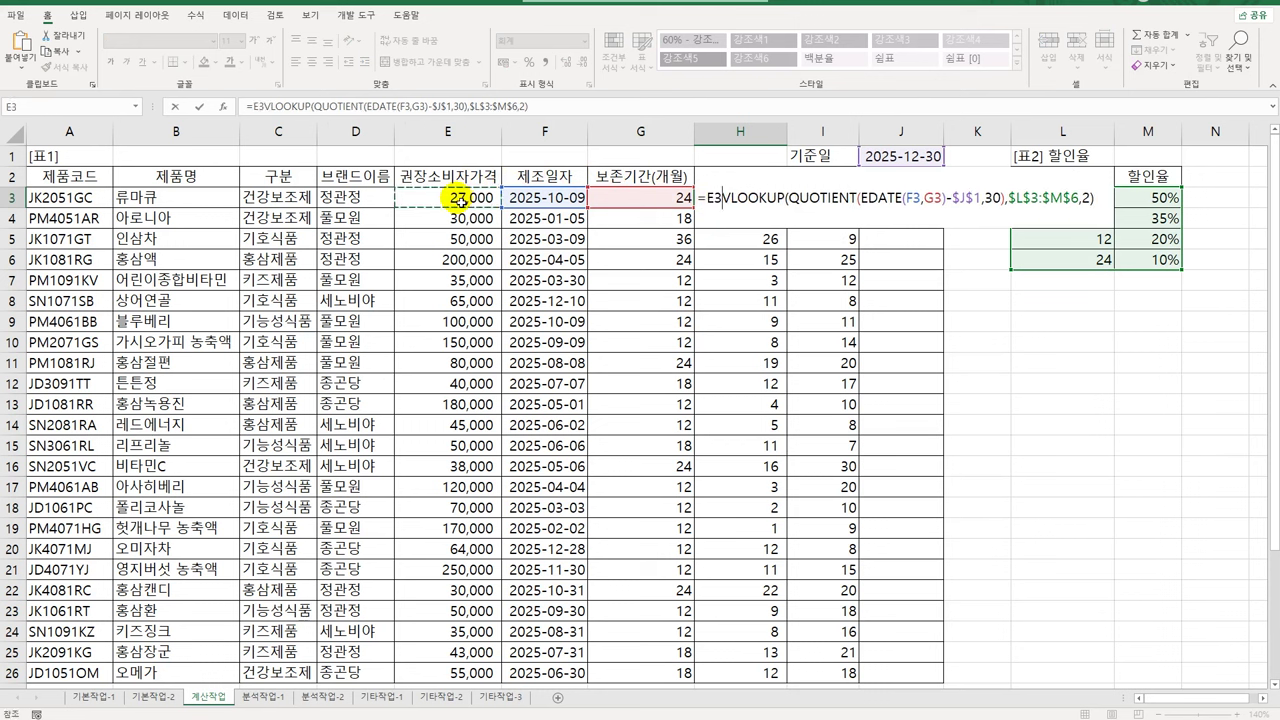
text(*)
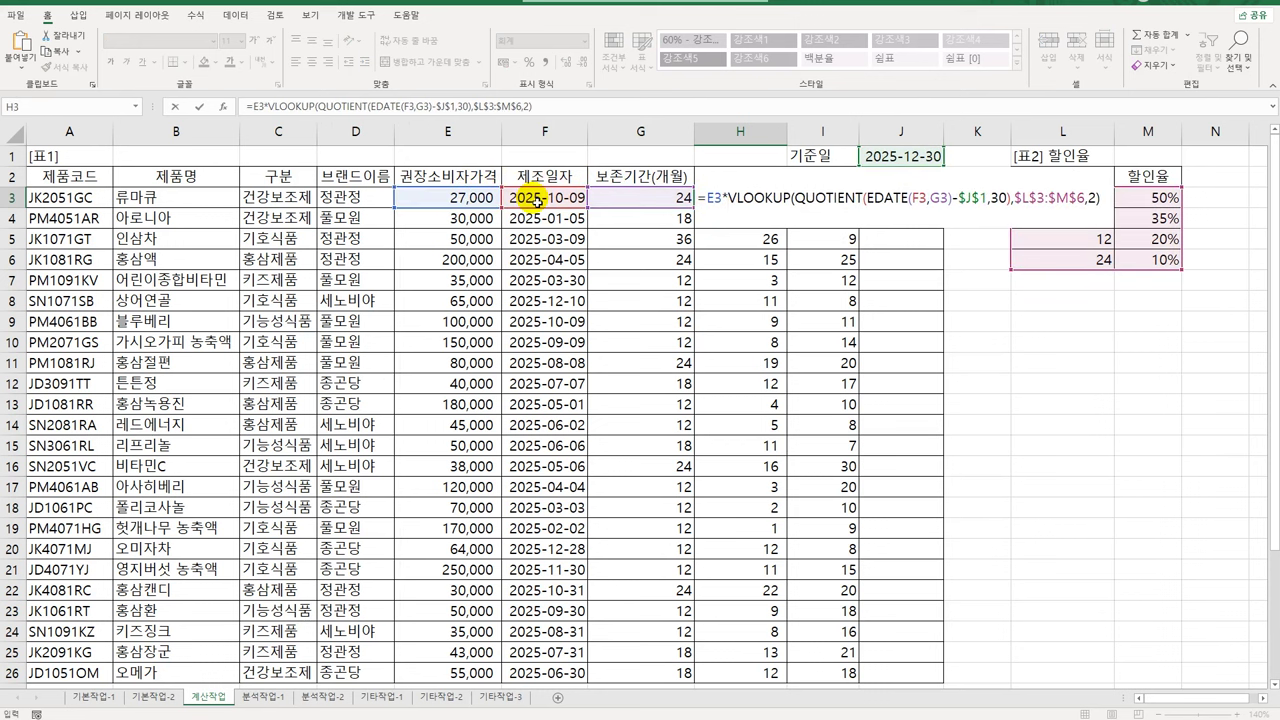
text((1-)
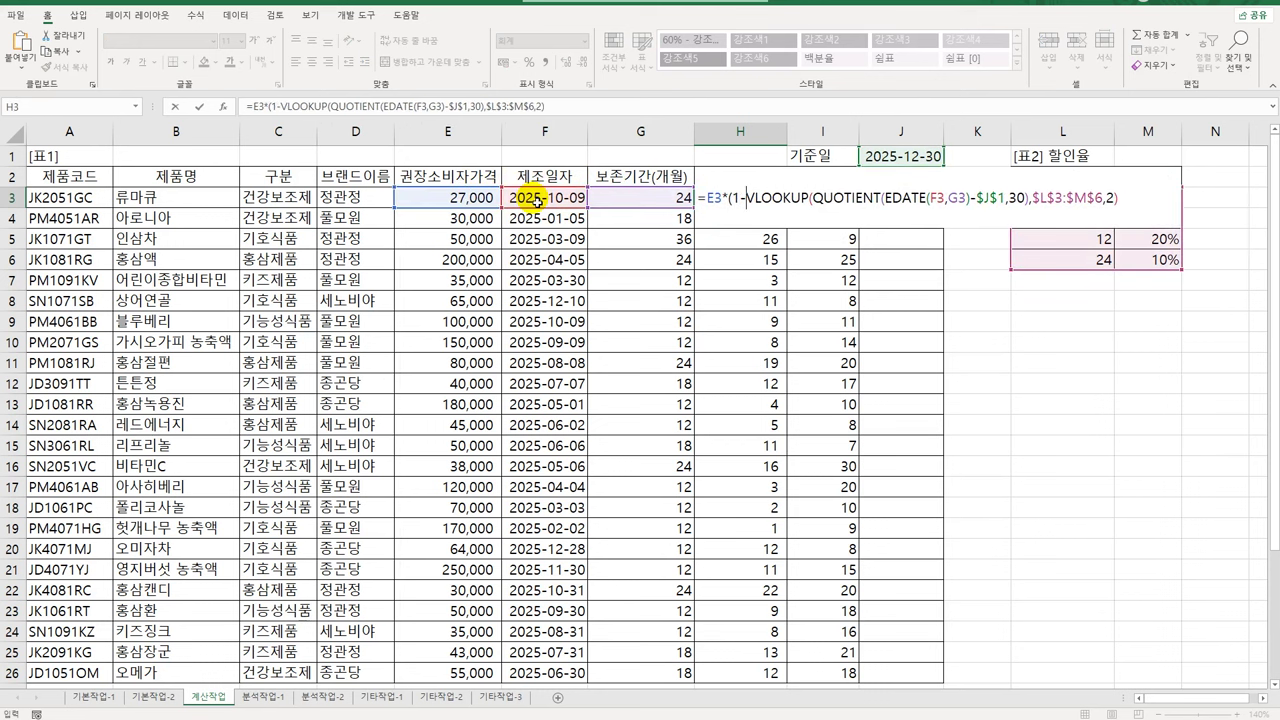
click(1123, 198)
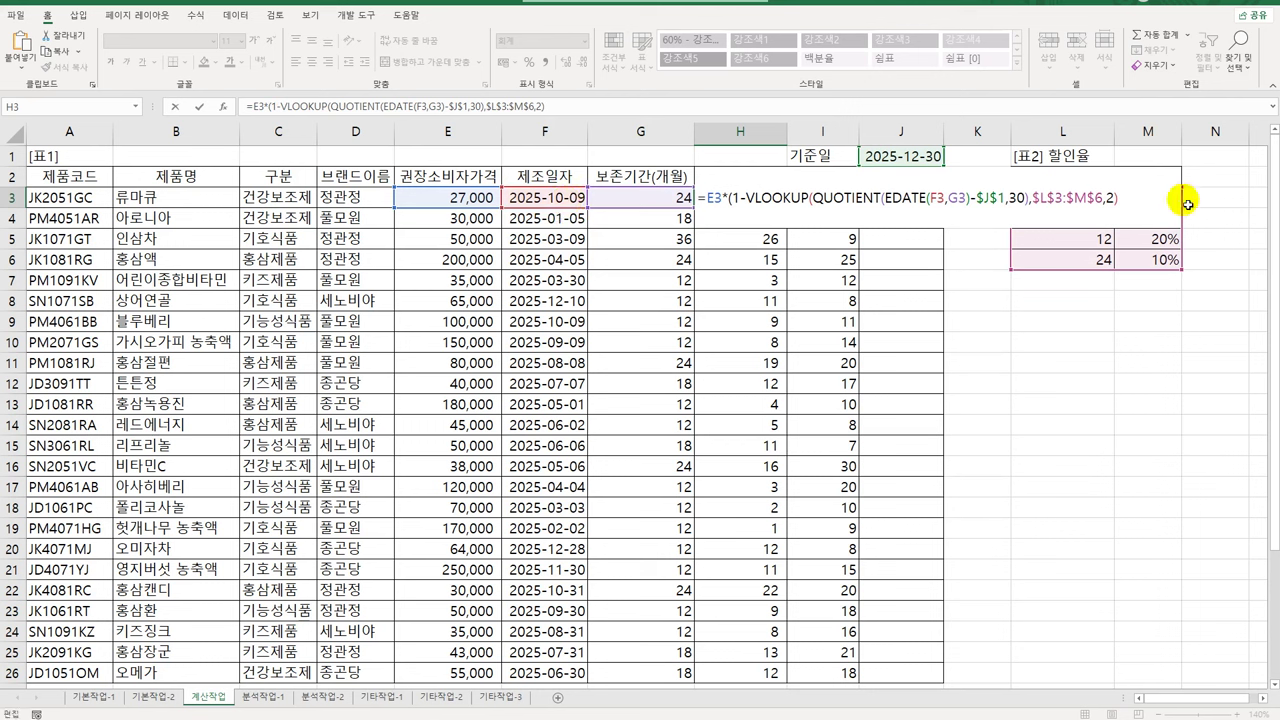
key(Return)
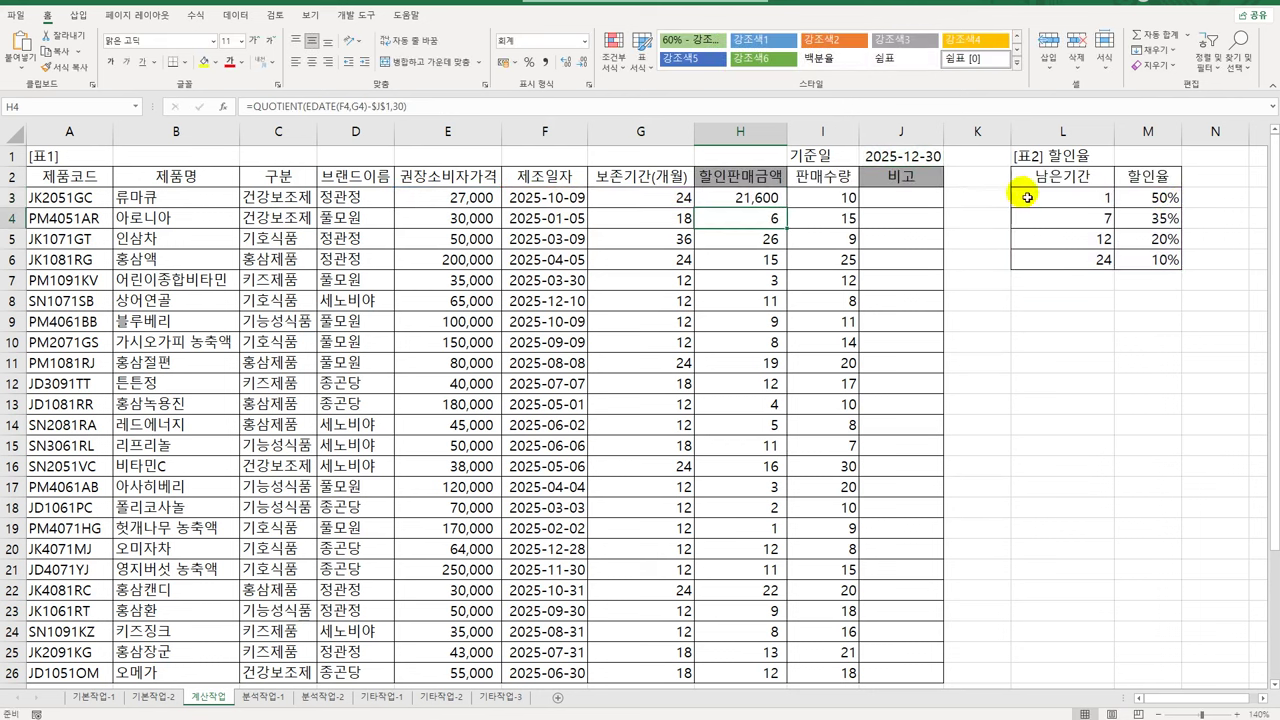
Fill the discounted price formula from H3 down the 할인판매금액 column to row 26
click(768, 199)
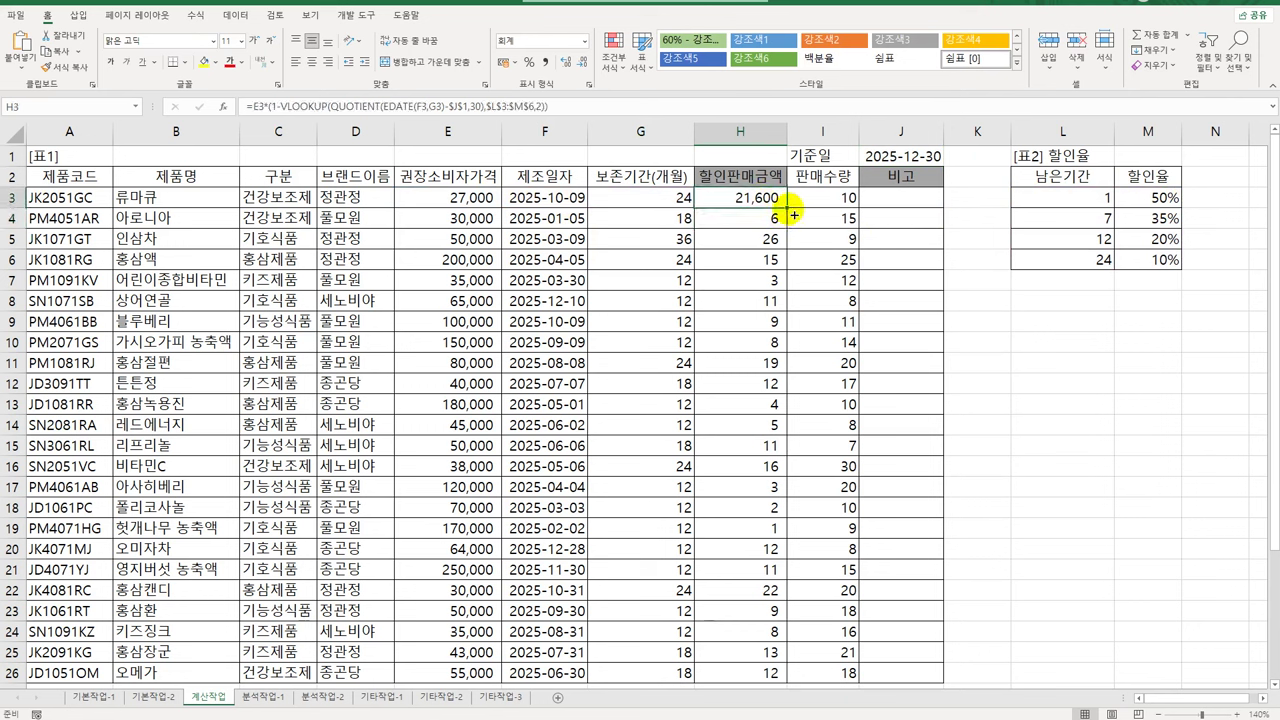
double_click(792, 213)
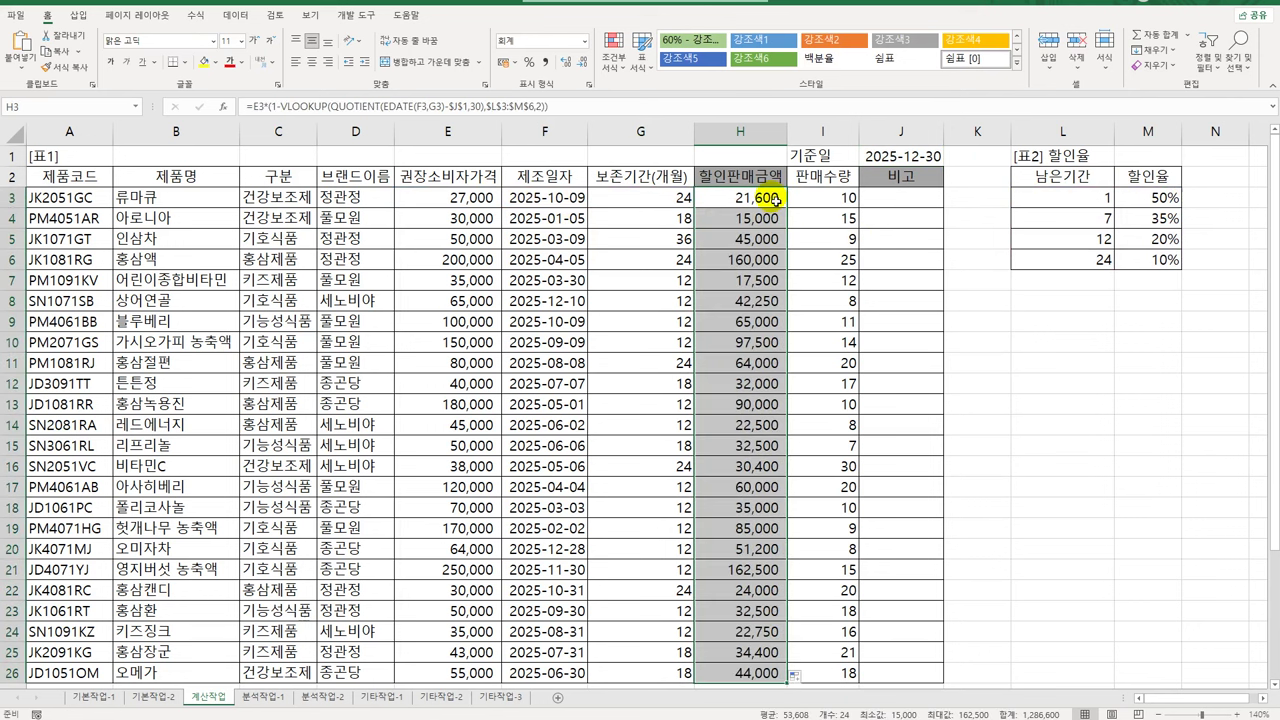
click(776, 200)
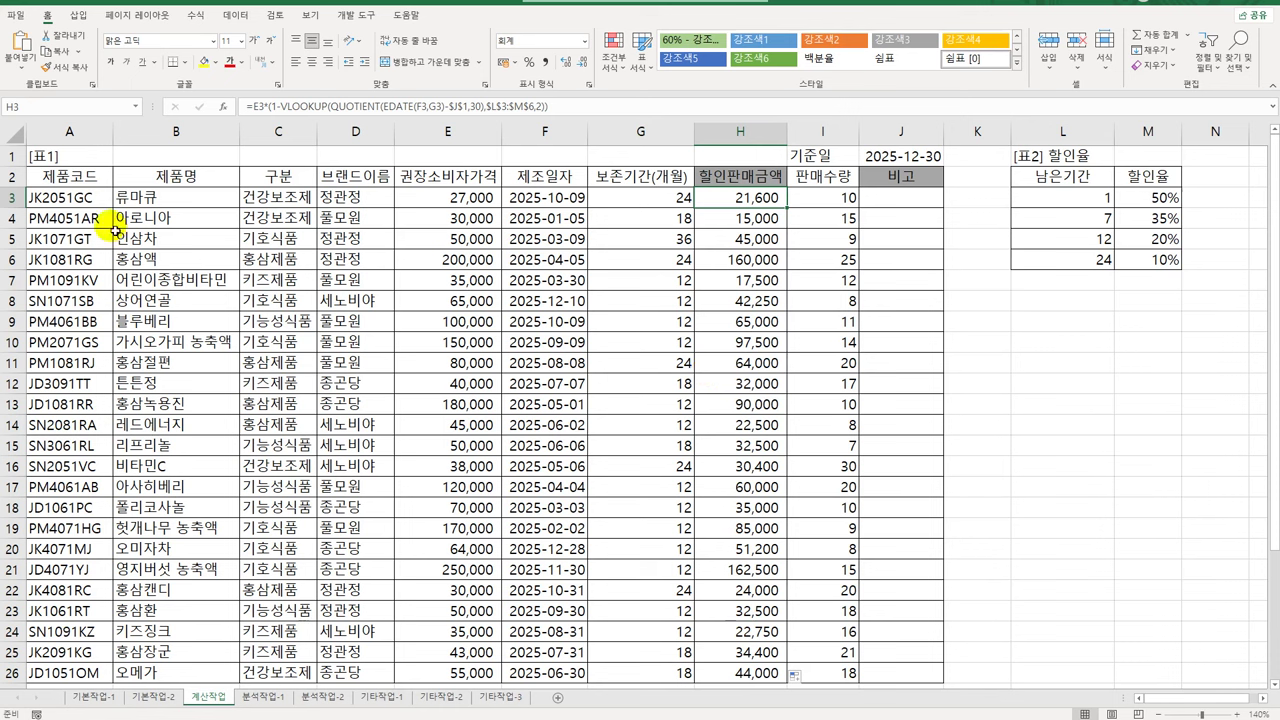
Start a SUMIFS formula in B30 of [표3], for 건강보조제 and 풀모원, and open its function arguments
click(262, 182)
click(328, 185)
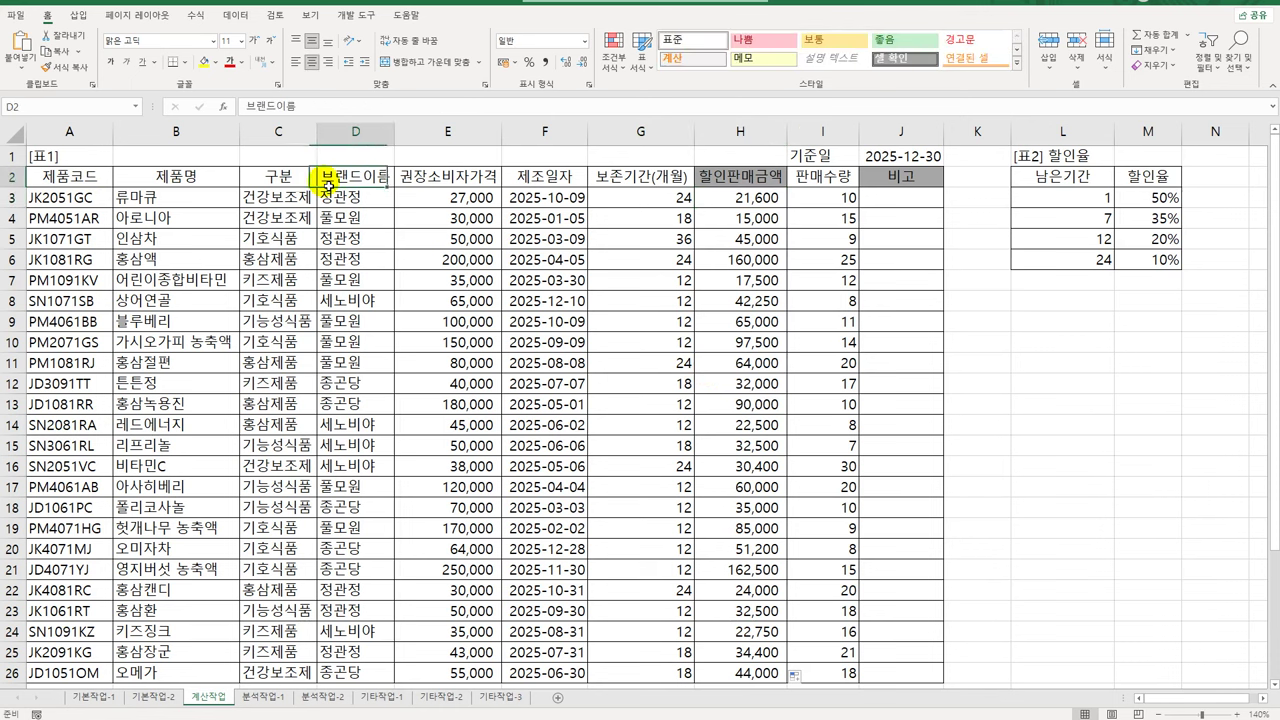
click(801, 182)
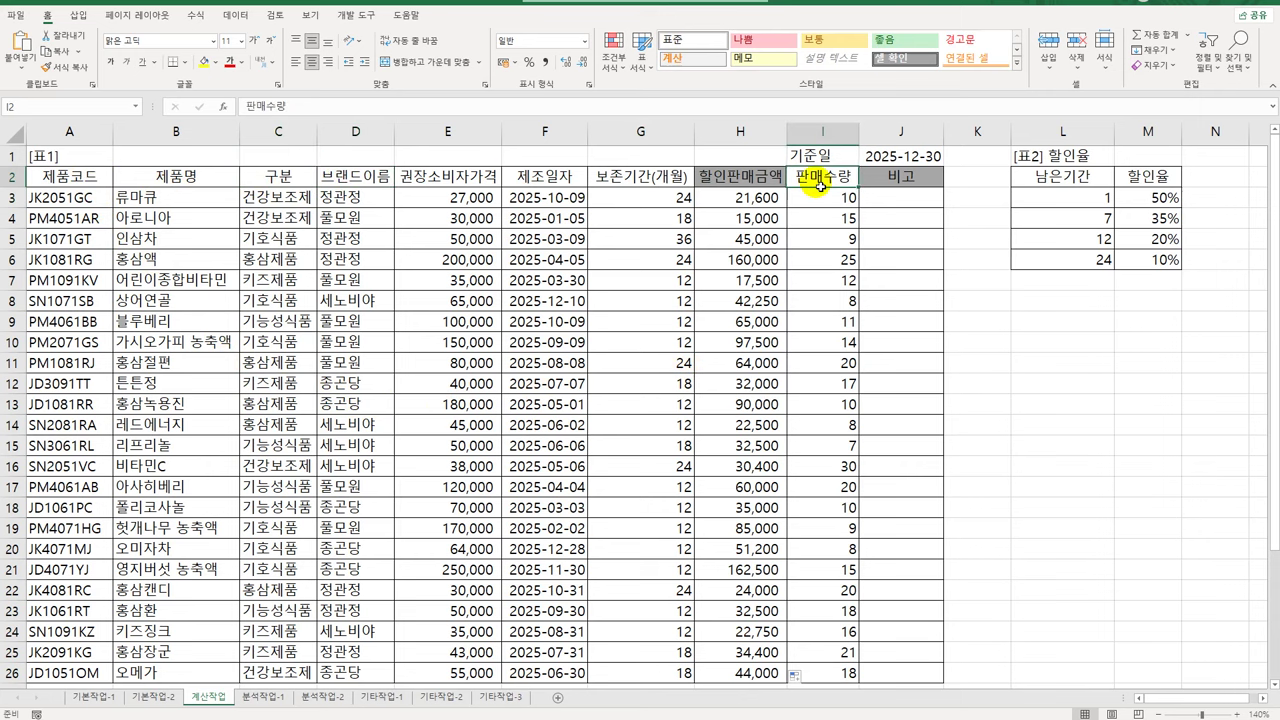
scroll(545, 430, down, 3)
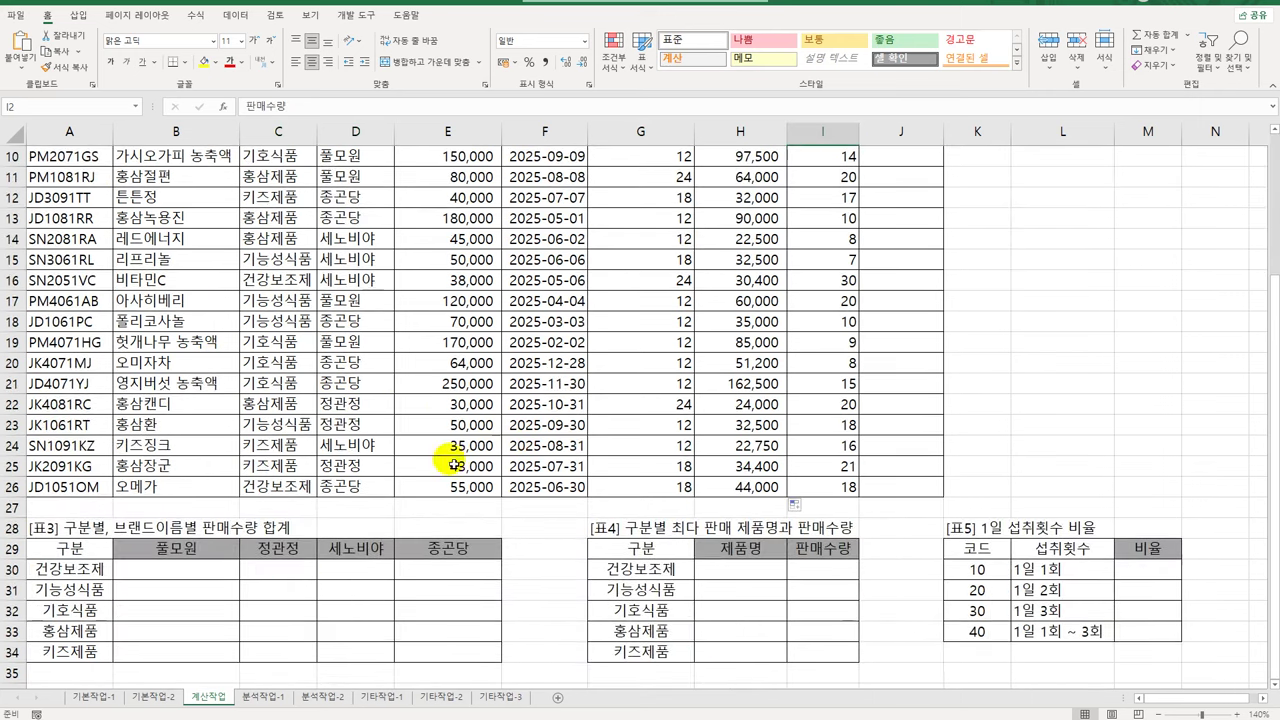
click(191, 569)
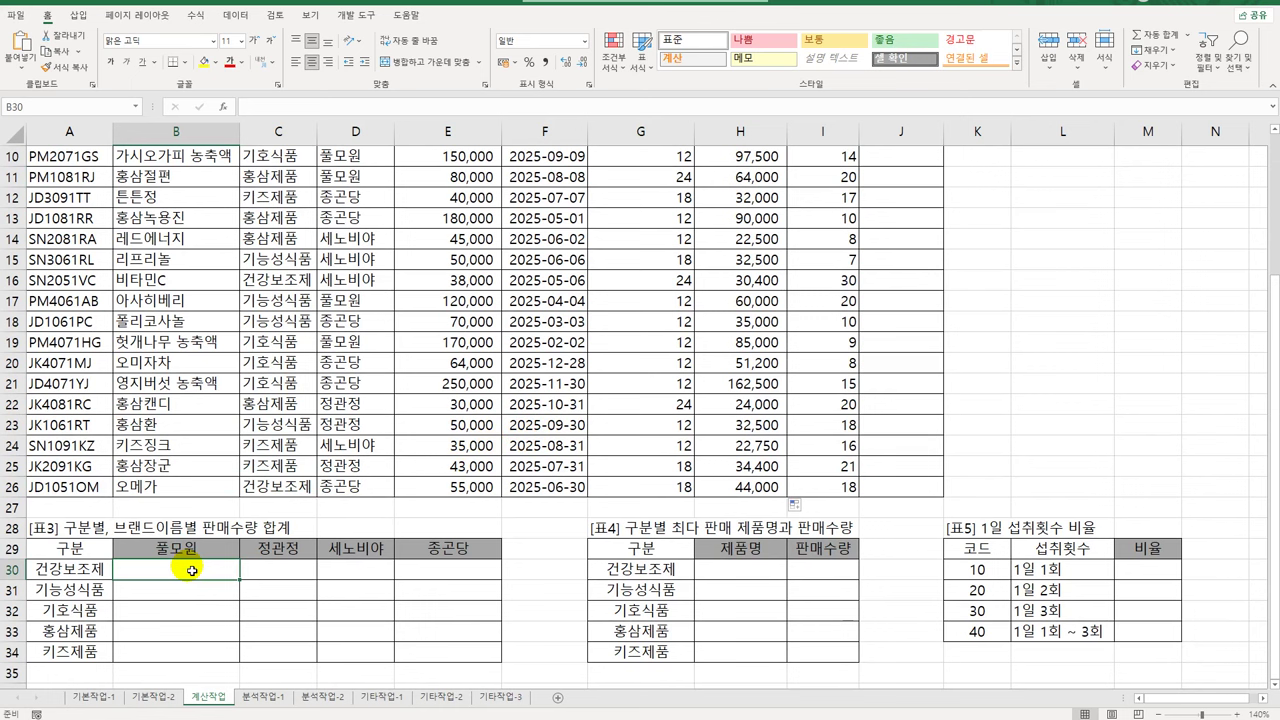
mouse_move(191, 569)
mouse_down()
mouse_move(420, 612)
mouse_move(430, 651)
mouse_up()
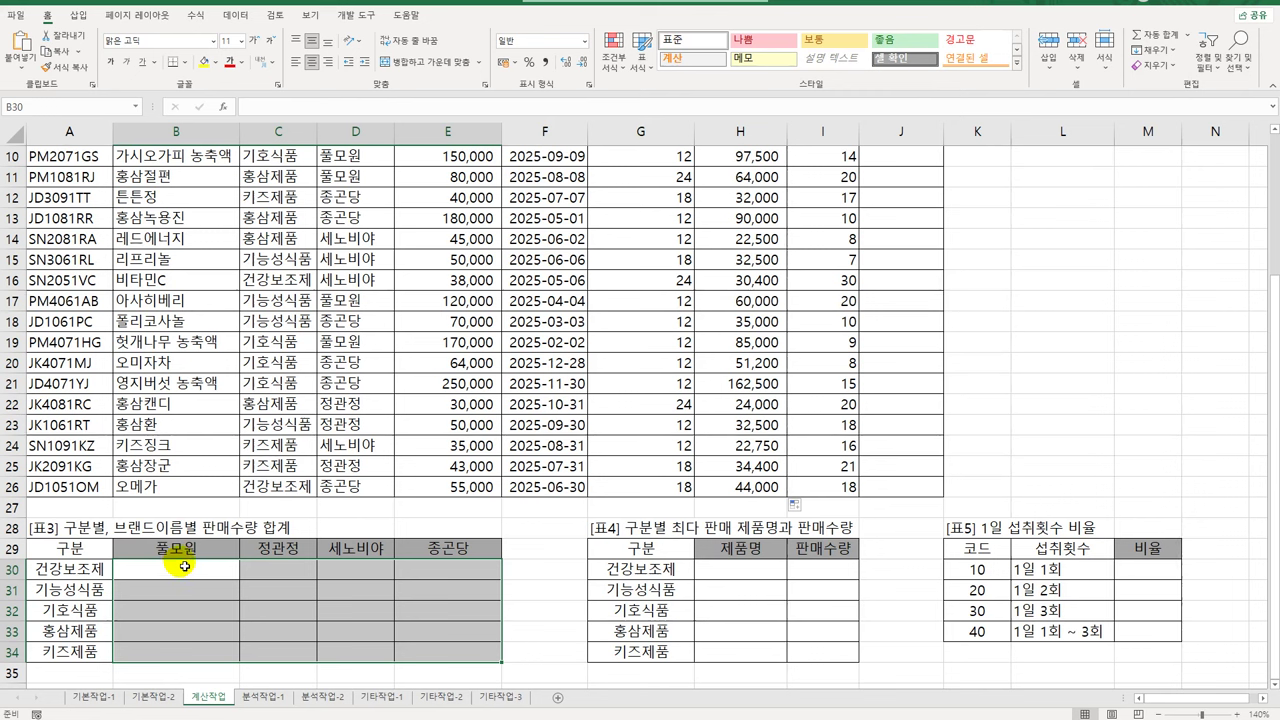
click(203, 575)
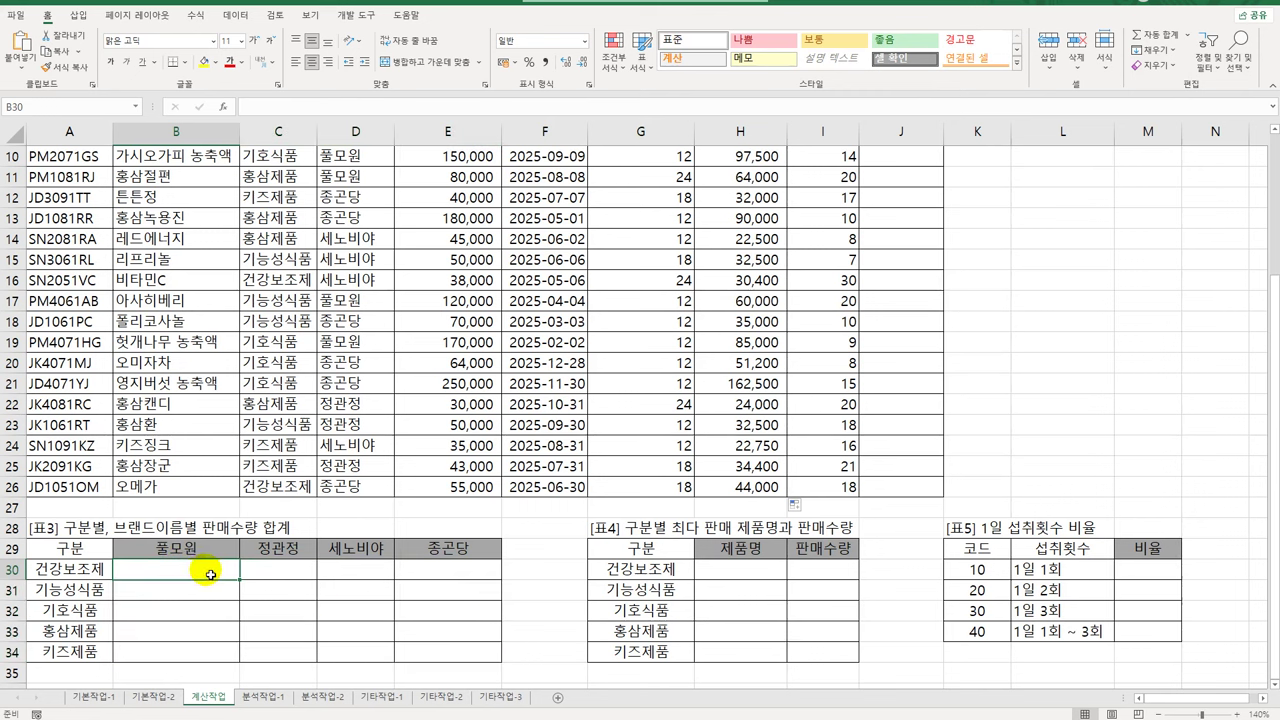
text(=)
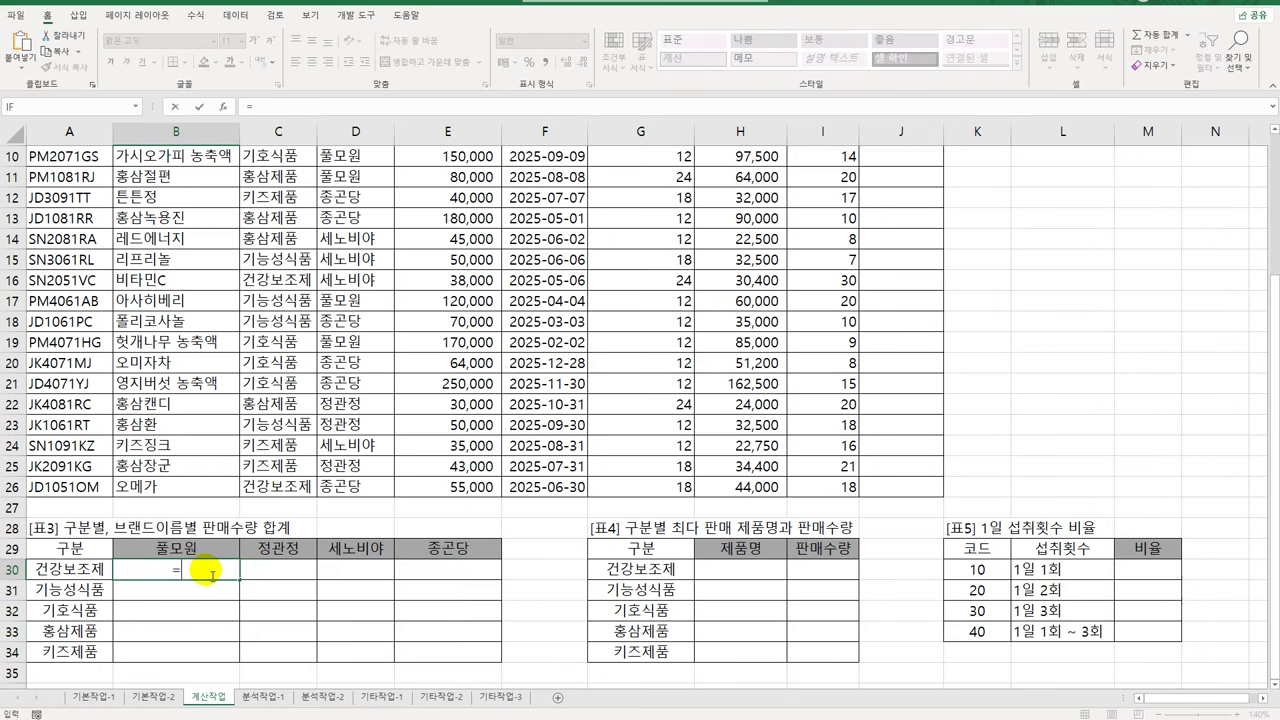
text(SUMIFS()
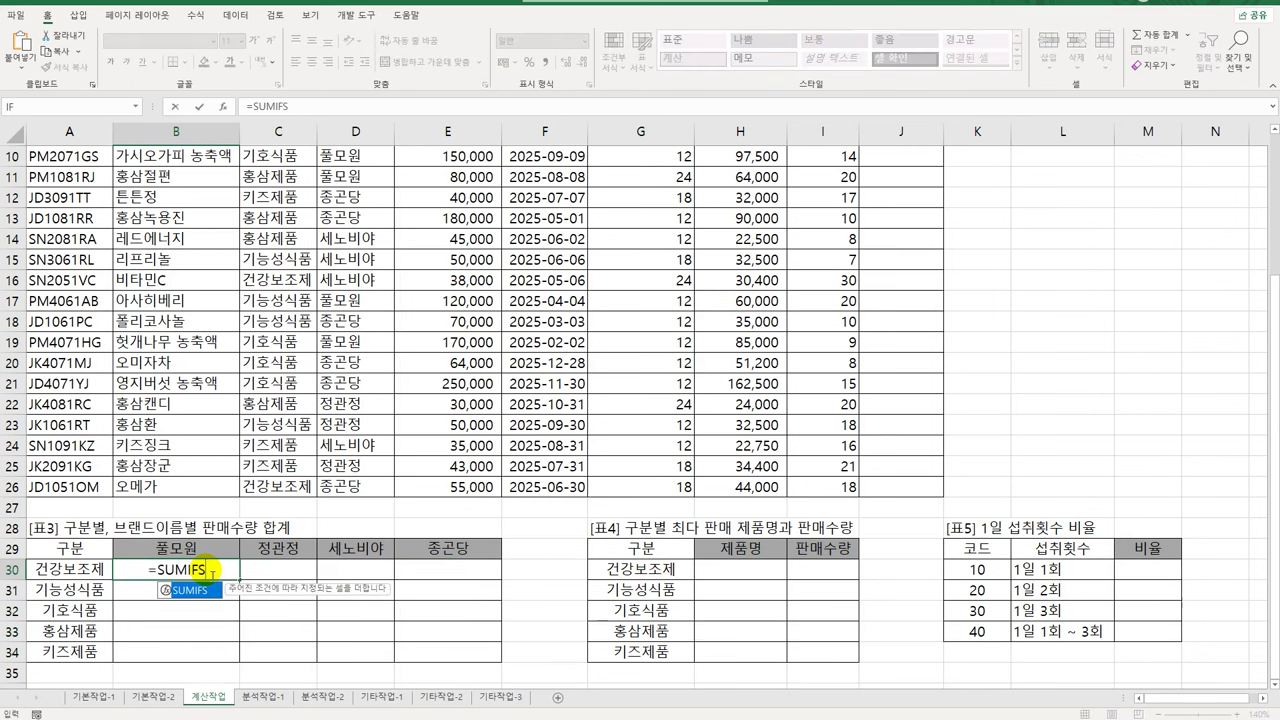
click(223, 106)
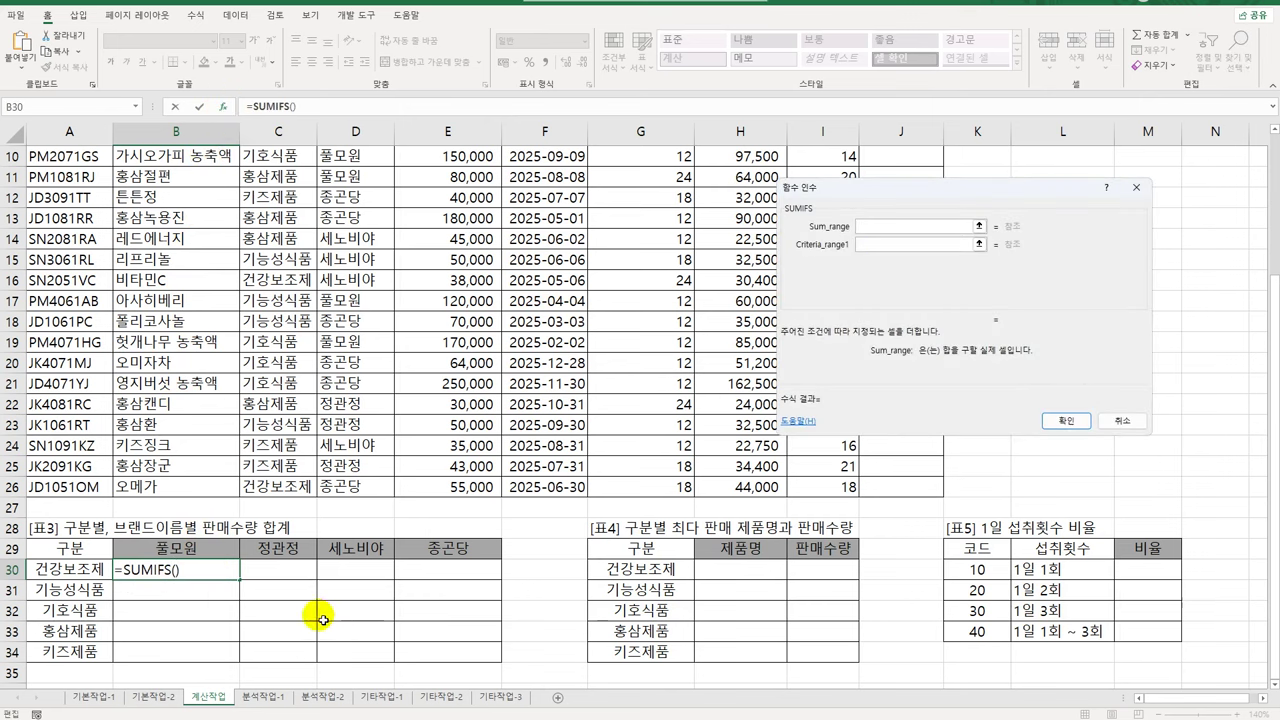
Set SUMIFS's Sum_range to the 판매수량 data as the absolute range $I$3:$I$26
scroll(670, 465, up, 3)
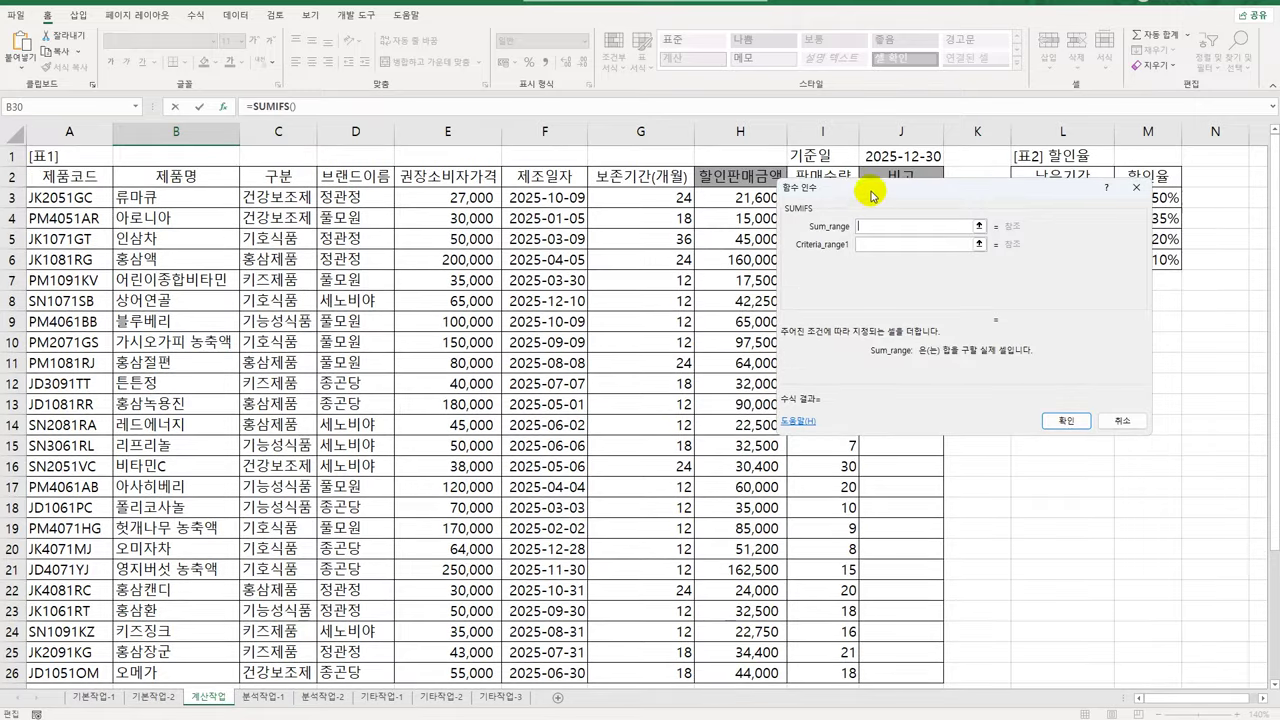
drag(870, 187, 407, 295)
drag(822, 200, 827, 609)
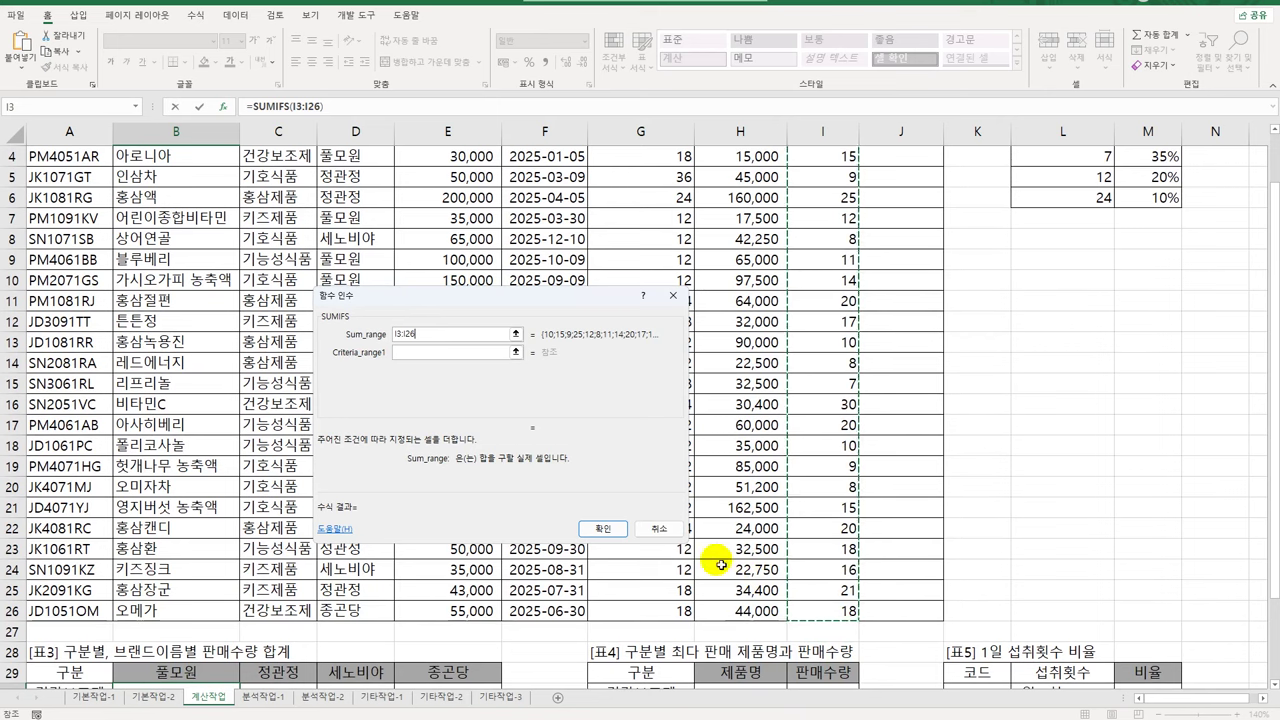
key(F4)
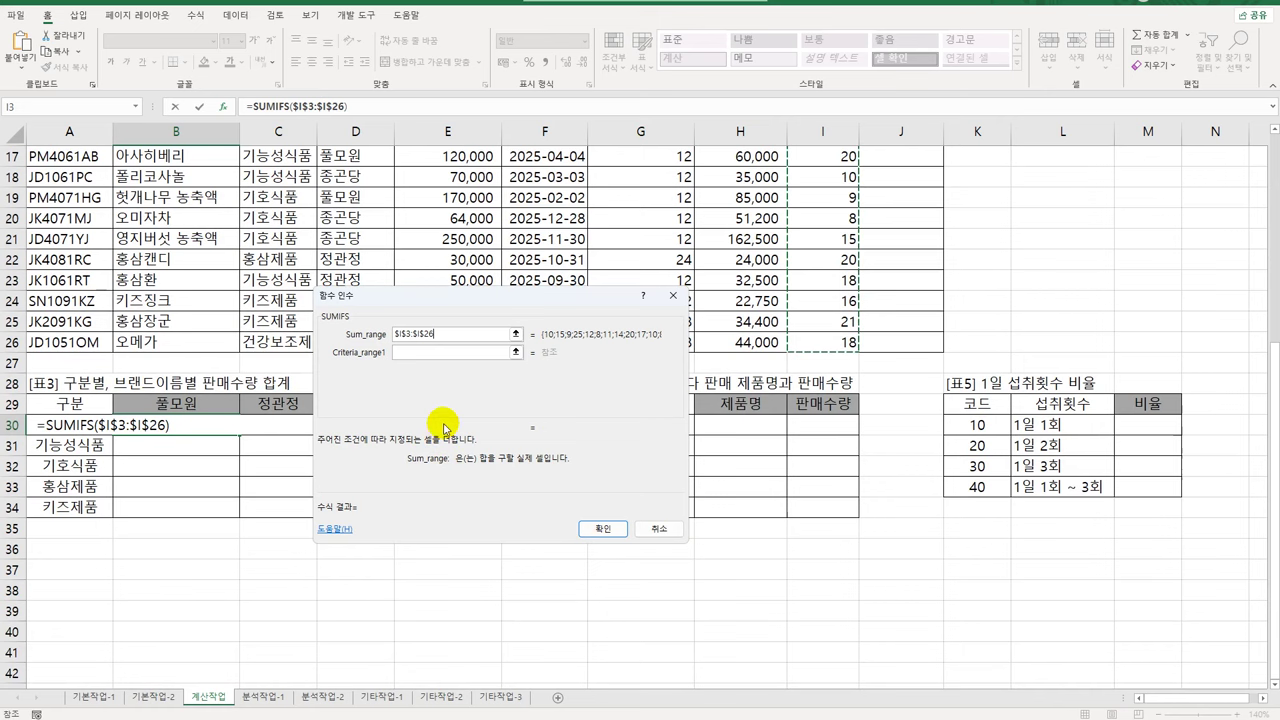
Set SUMIFS's Criteria_range1 to the 구분 column of [표1] as the absolute range $C$3:$C$26
click(410, 352)
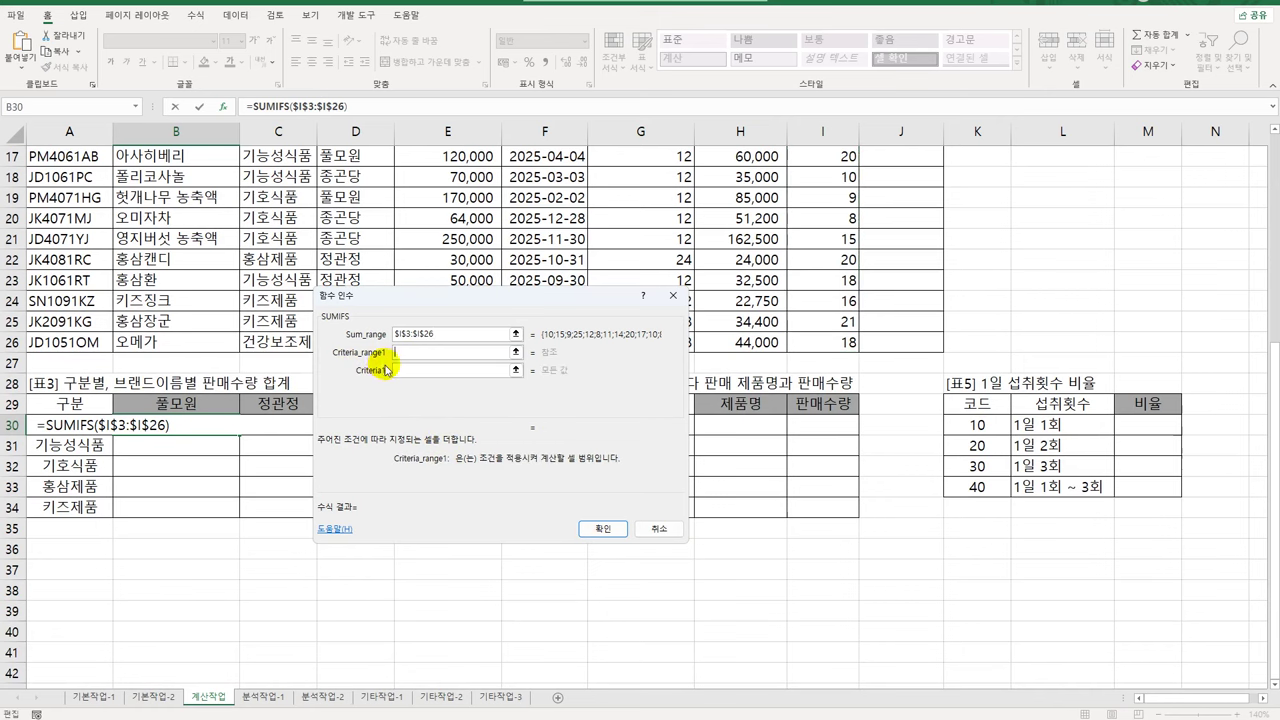
scroll(220, 505, up, 5)
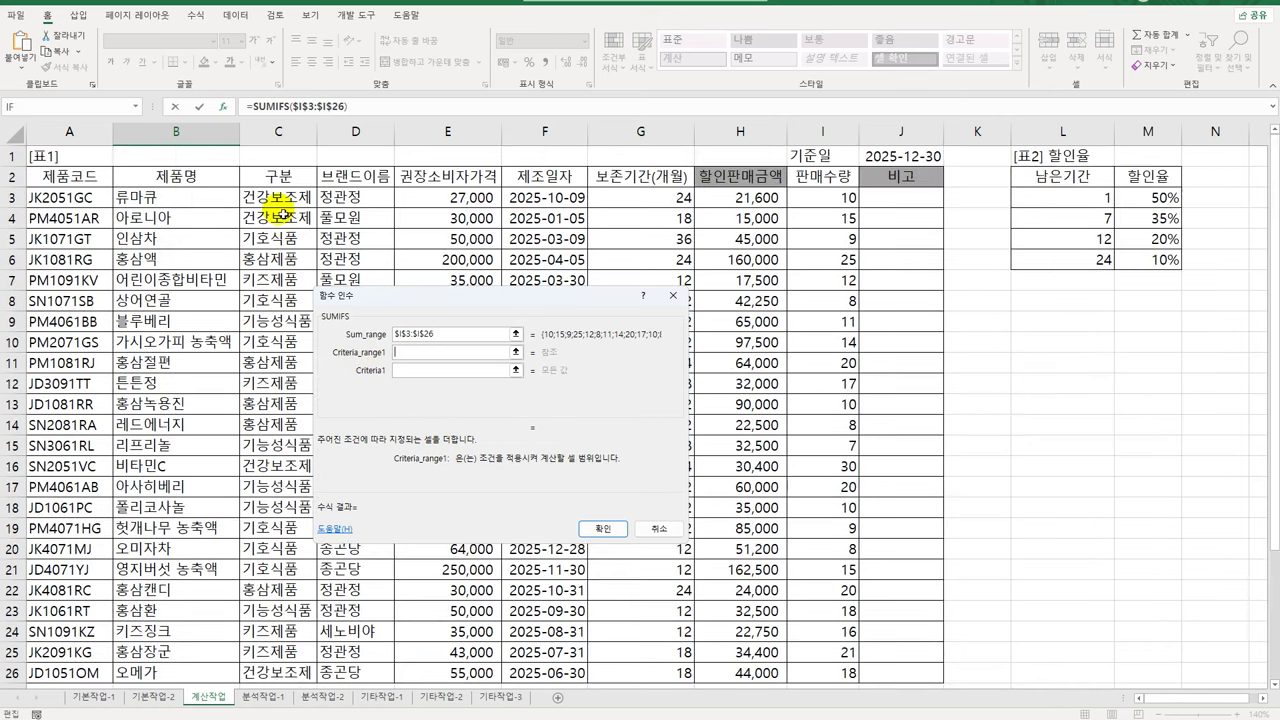
drag(278, 197, 285, 570)
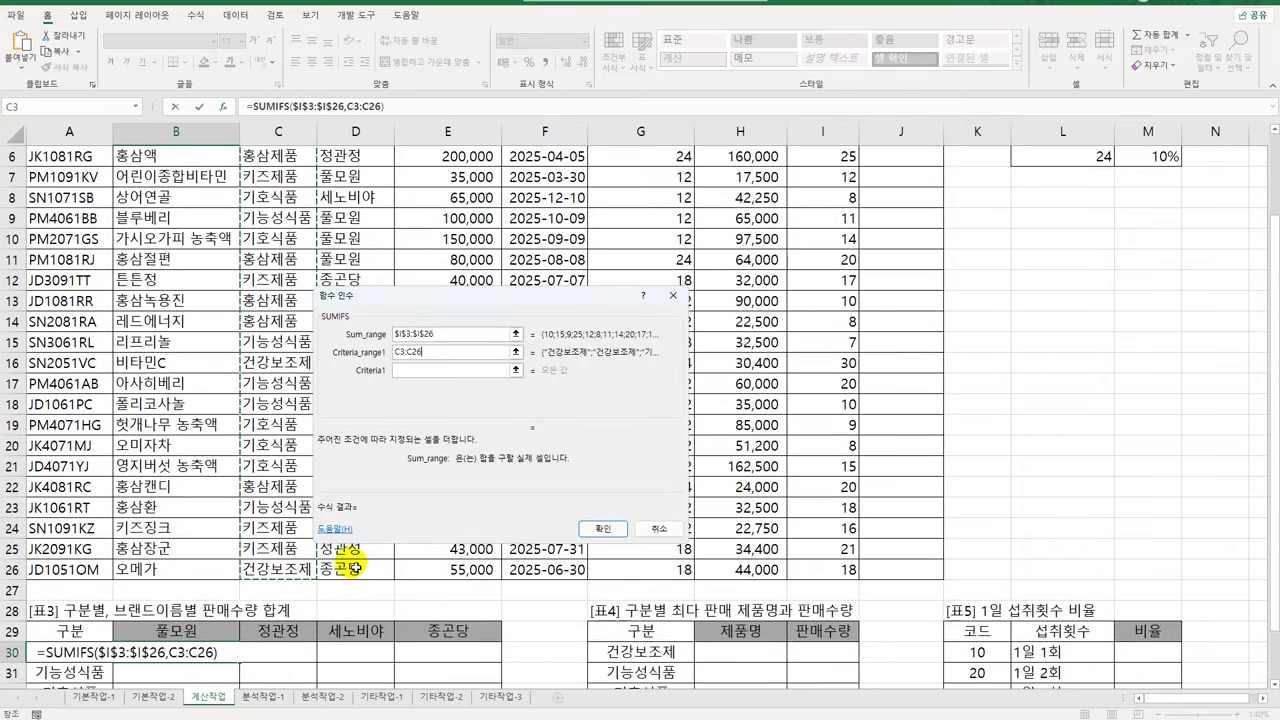
key(F4)
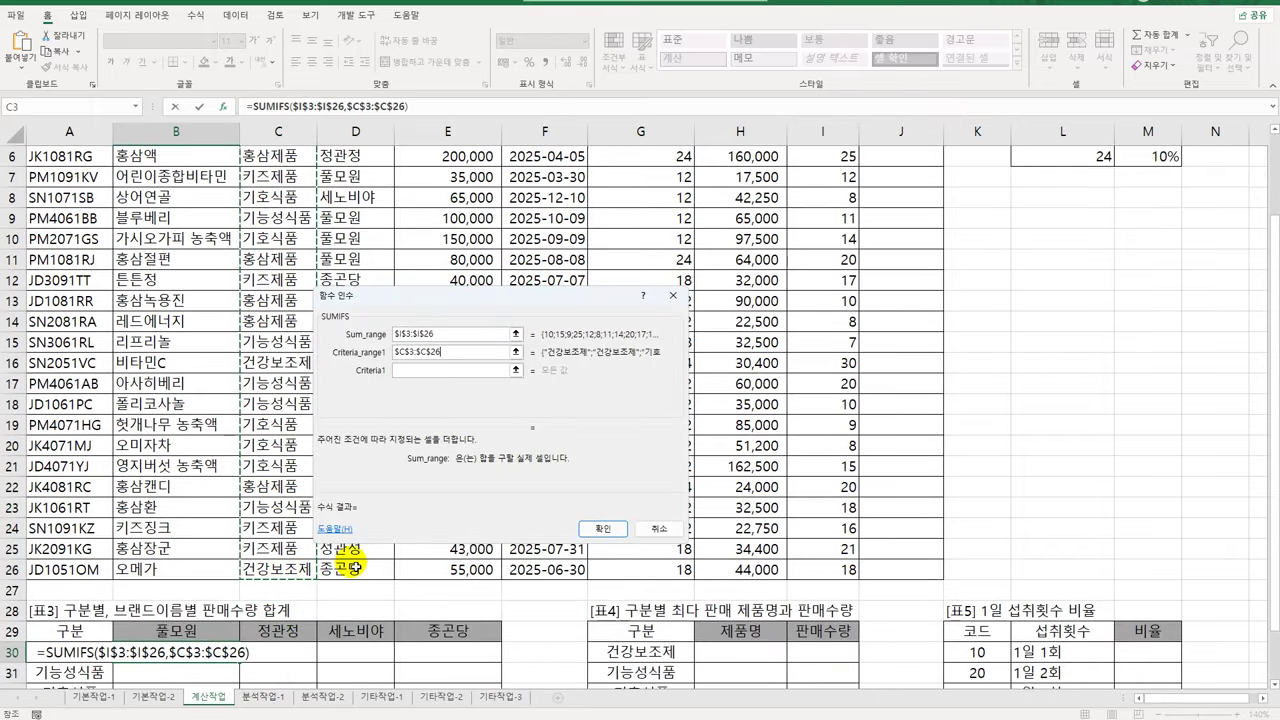
Set Criteria1 to the 건강보조제 label in A30 with only the column locked, as $A30
click(420, 370)
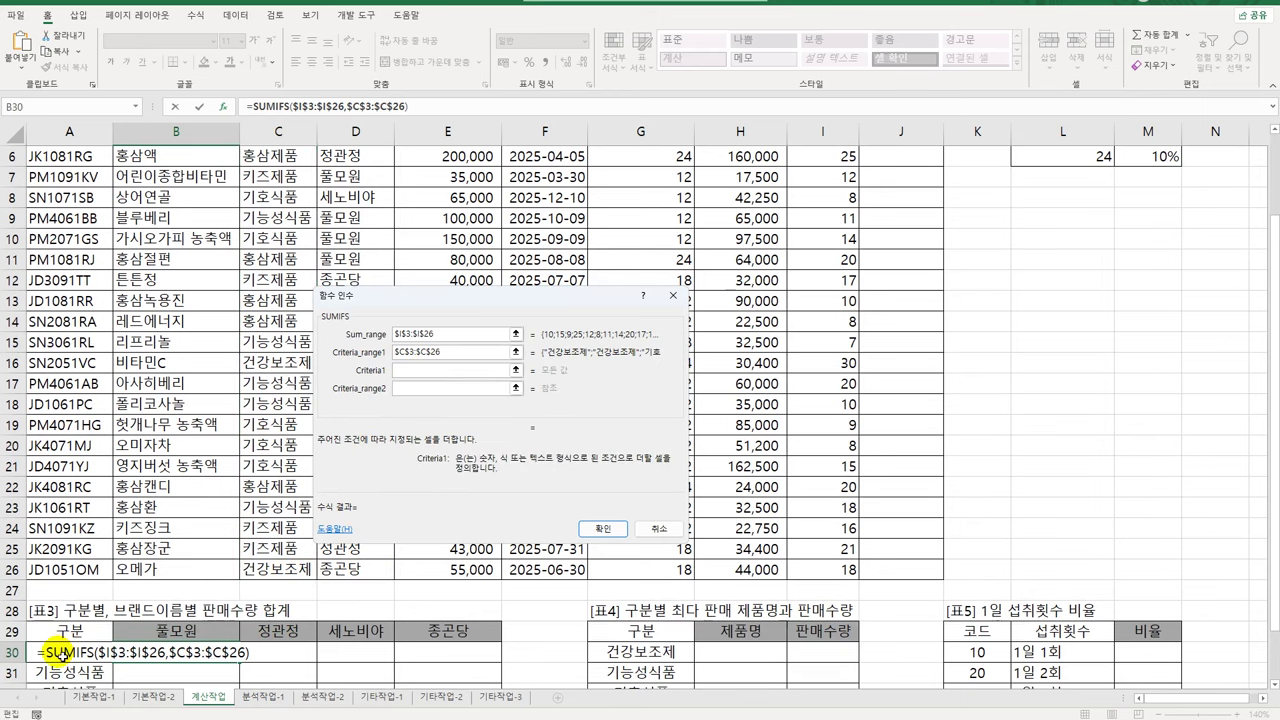
click(60, 652)
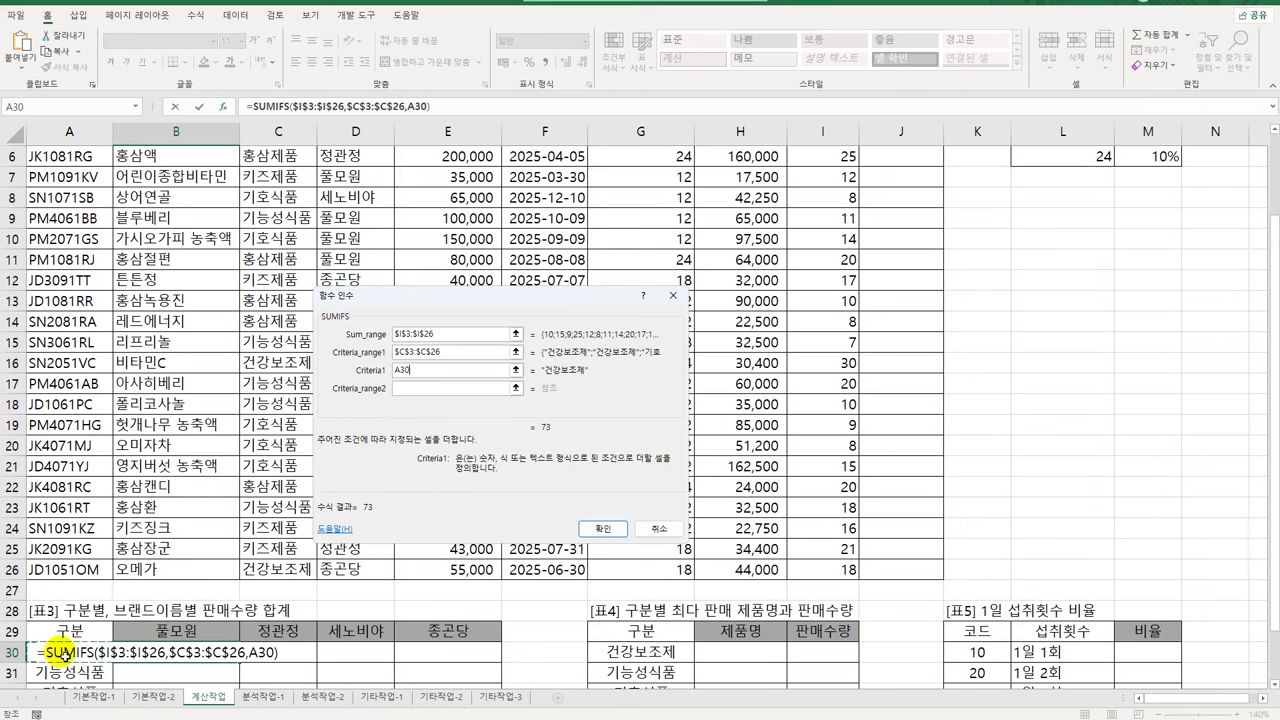
scroll(158, 634, down, 3)
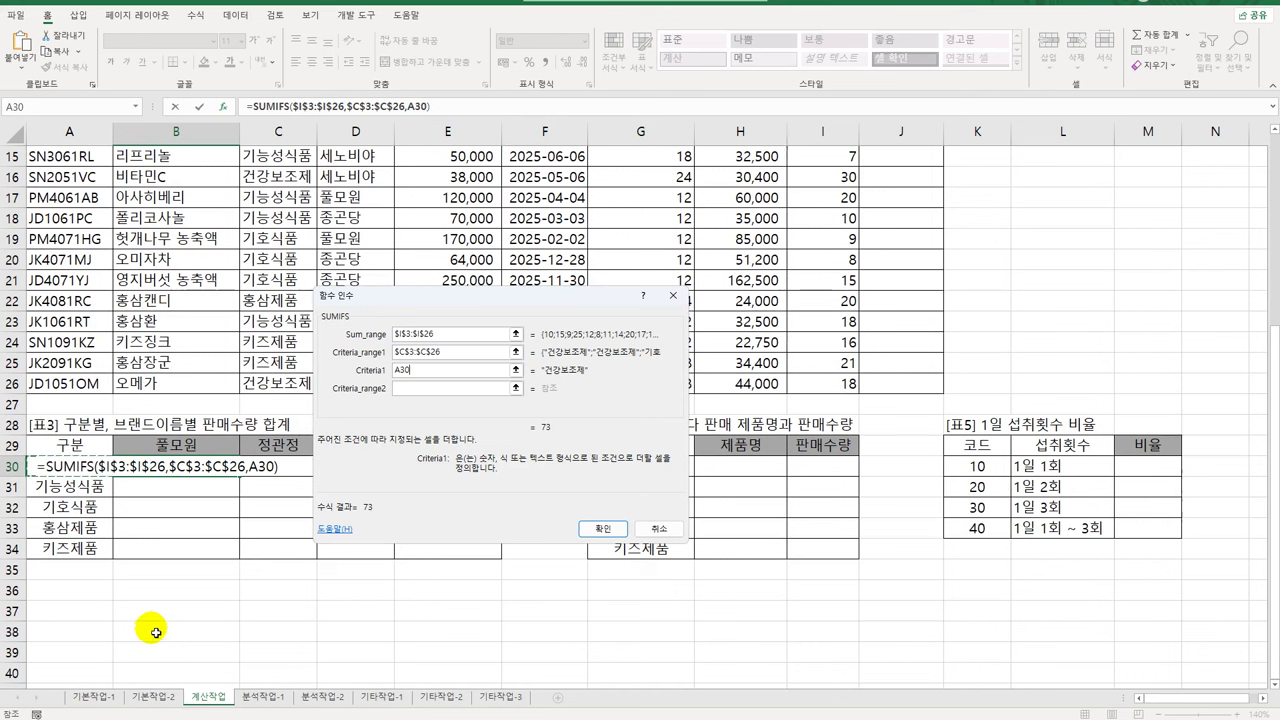
key(F4)
key(F4)
key(F4)
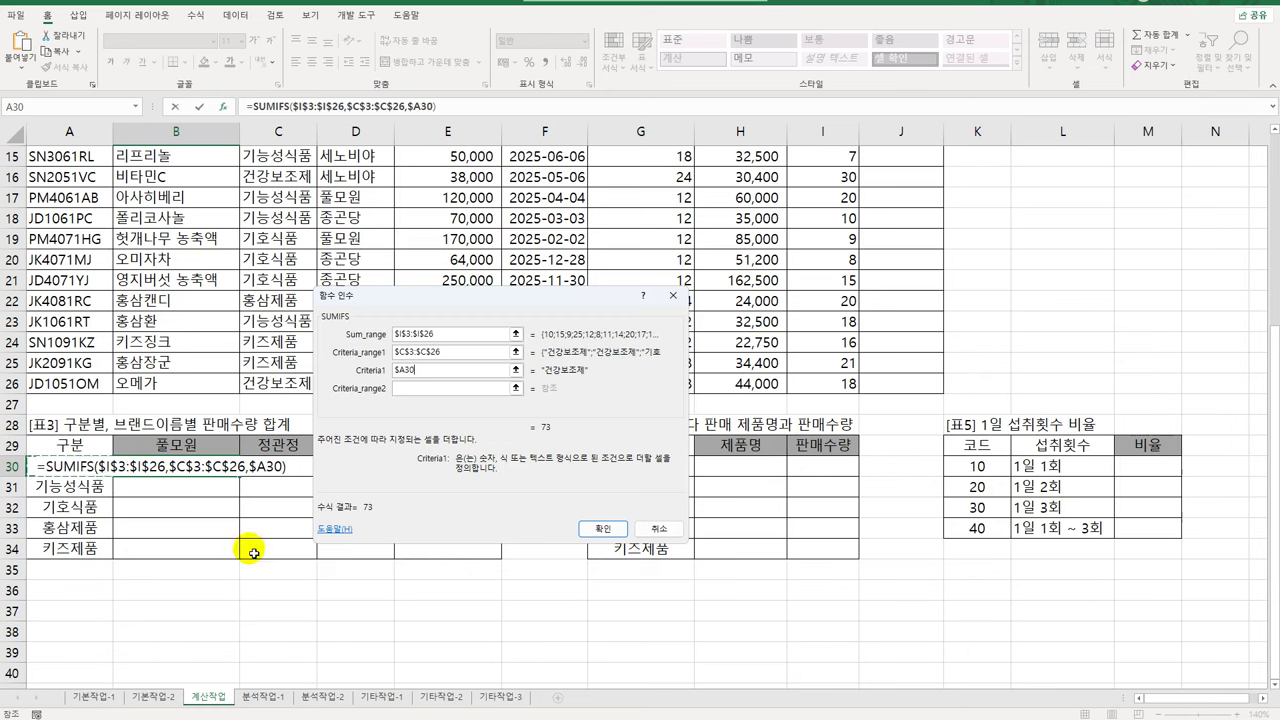
Set Criteria_range2 to the 브랜드이름 column of [표1] as the absolute range $D$3:$D$26
click(408, 396)
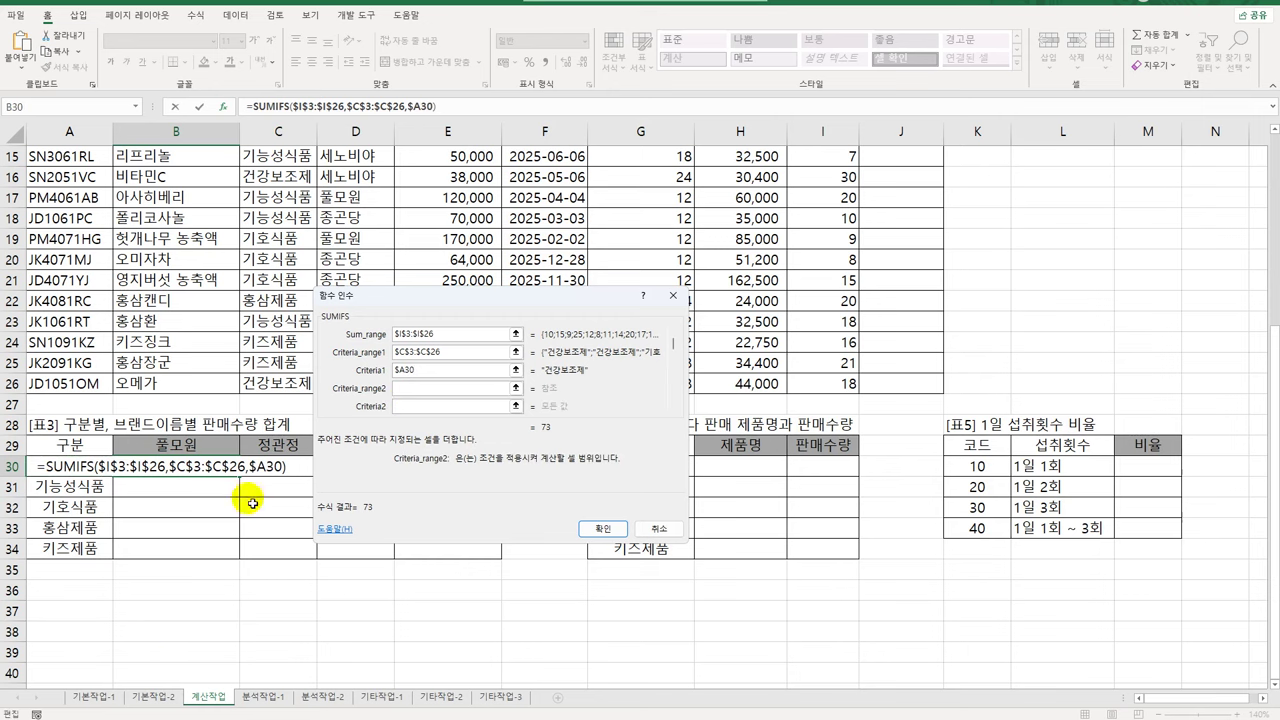
scroll(220, 518, up, 5)
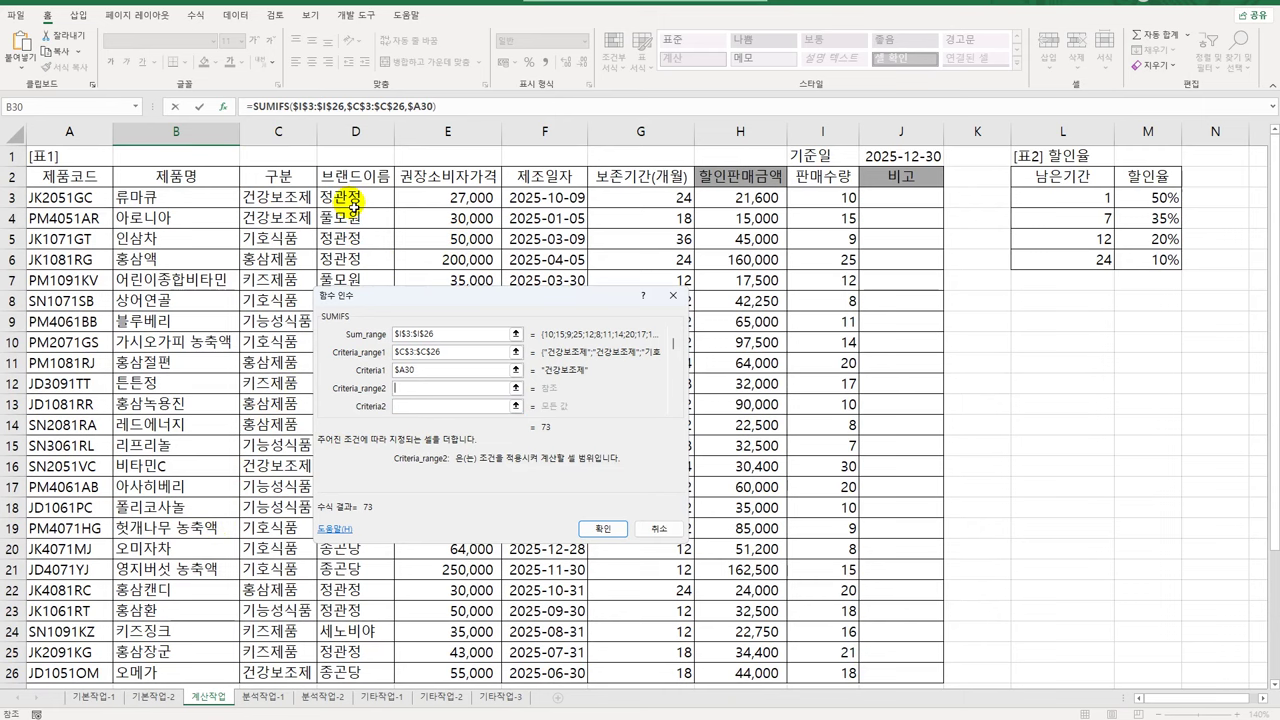
drag(352, 205, 345, 613)
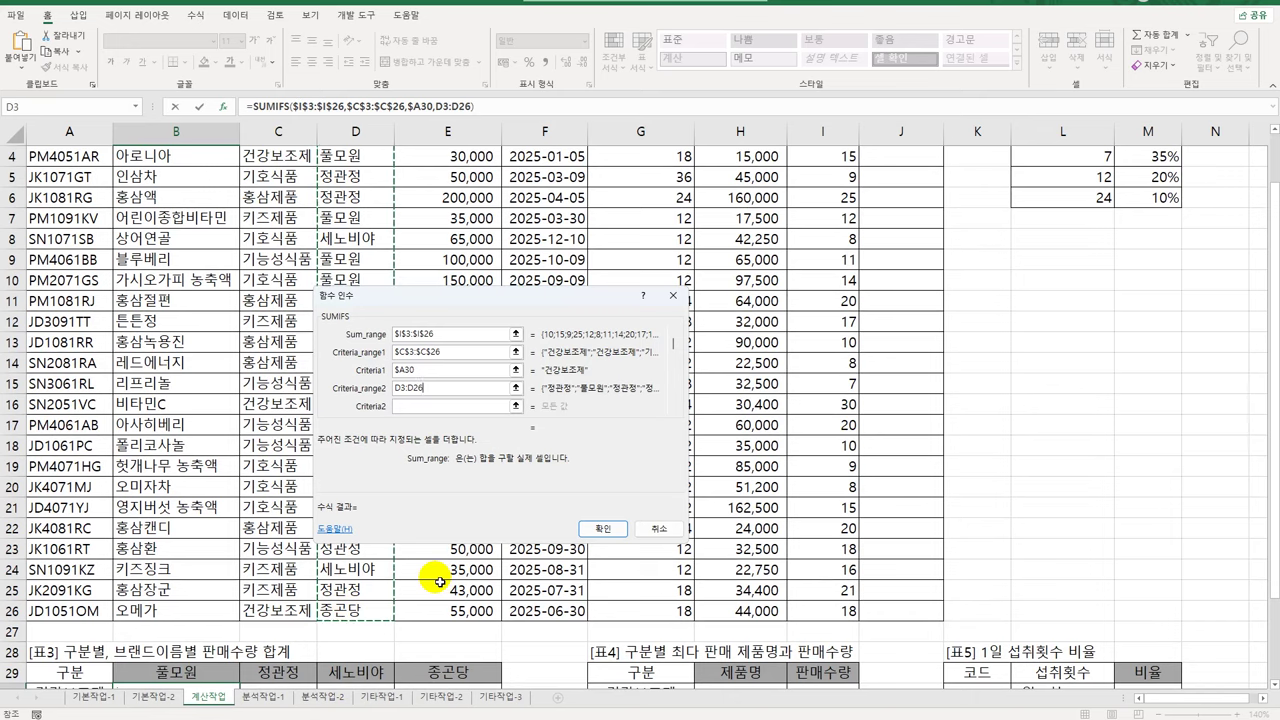
key(F4)
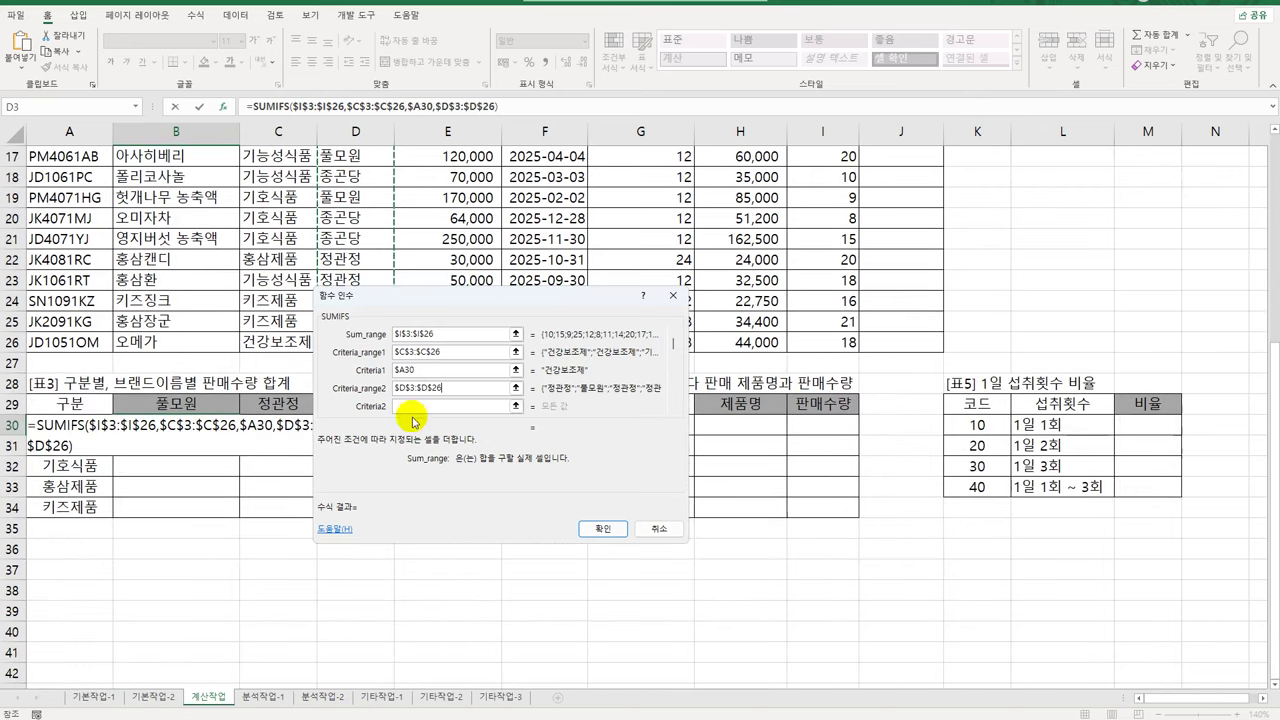
Set Criteria2 to the 풀모원 heading in B29 with only the row locked, as B$29
click(400, 406)
click(192, 405)
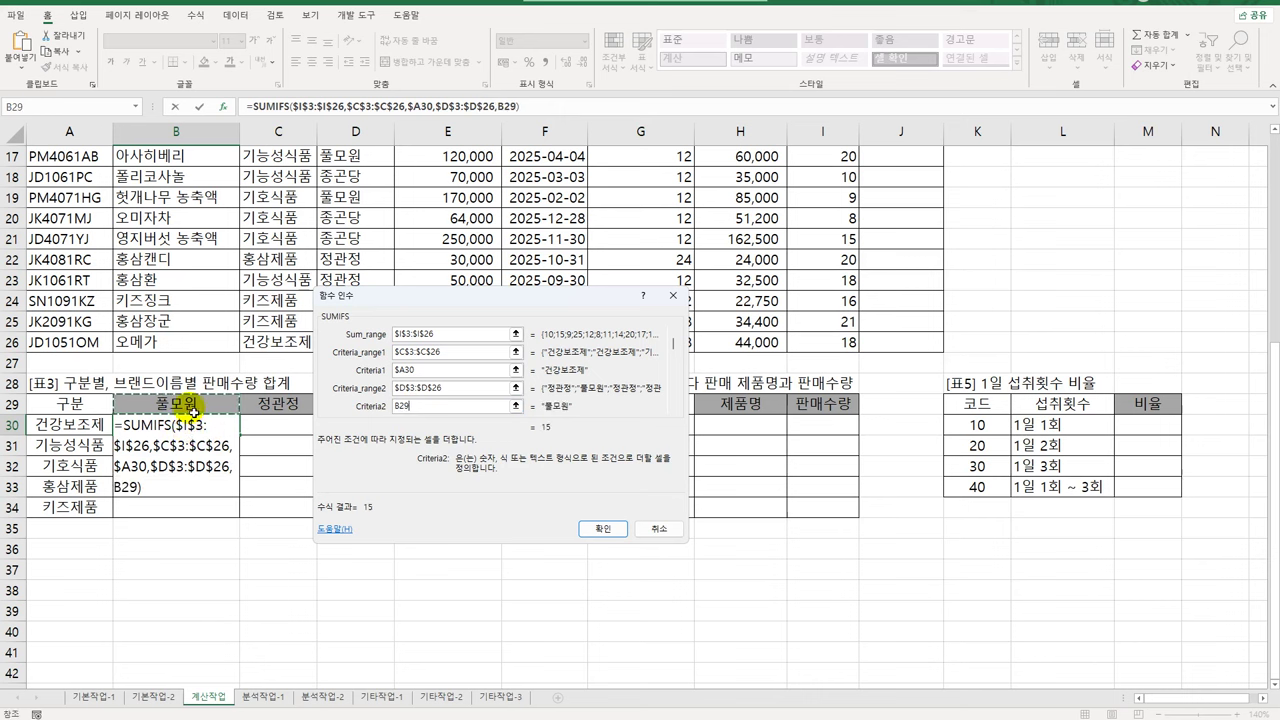
drag(459, 300, 587, 338)
key(F4)
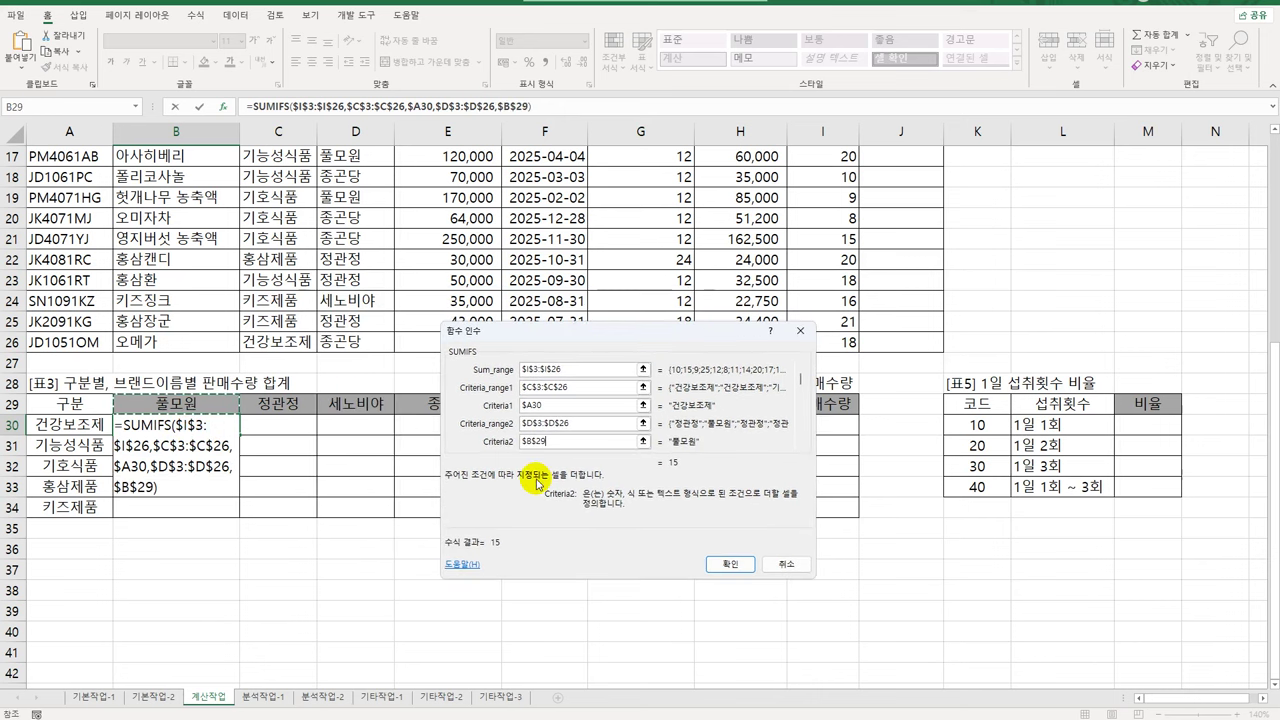
key(F4)
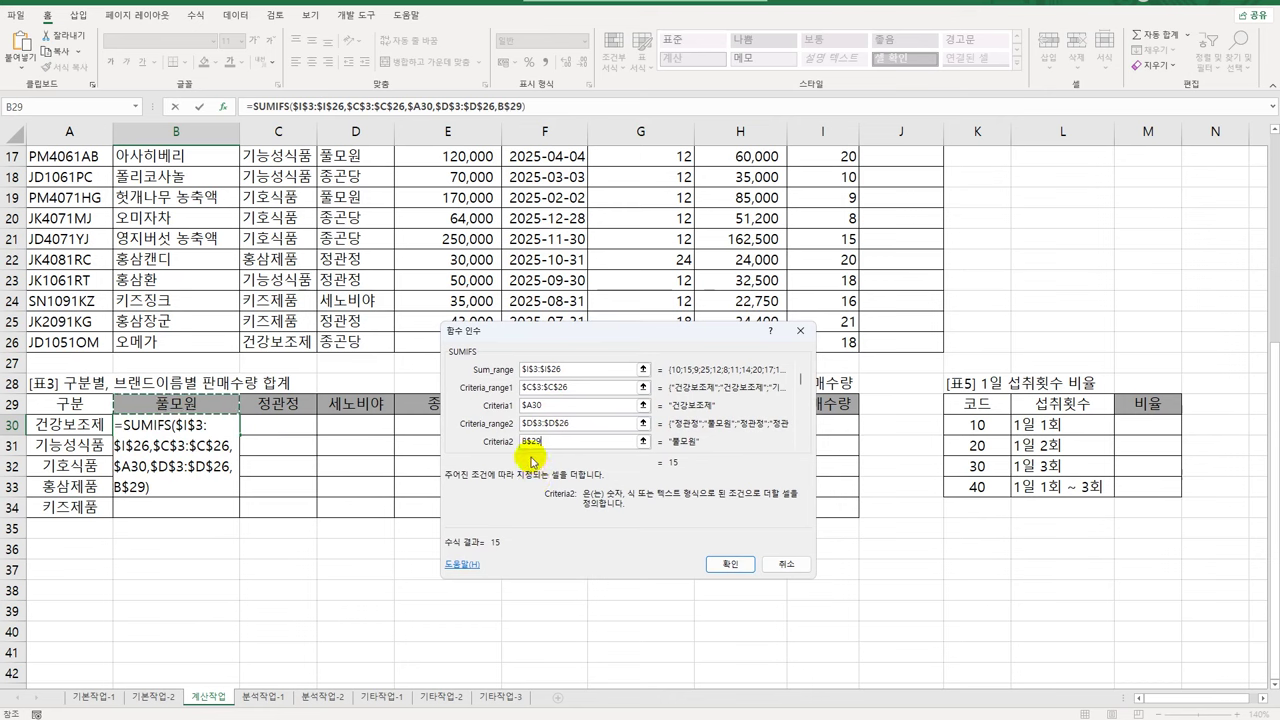
Enter the SUMIFS formula in B30 and fill it across all of [표3] through E34
click(708, 560)
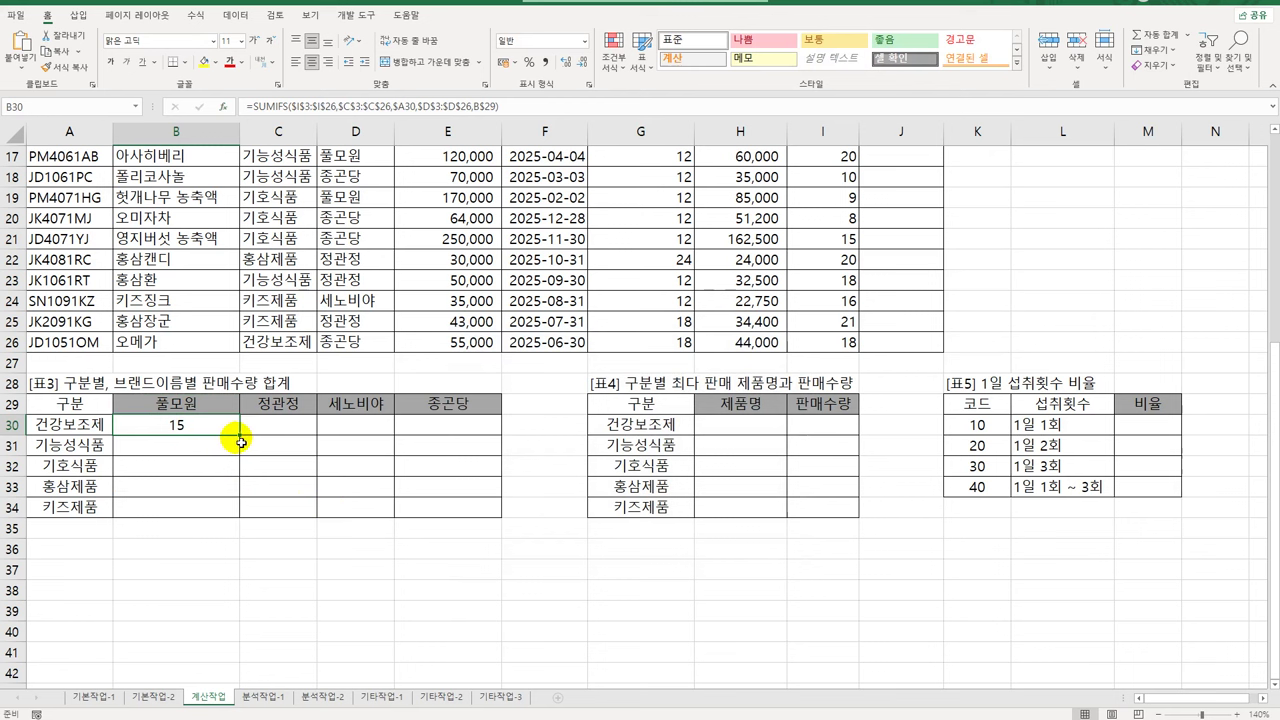
drag(241, 441, 466, 522)
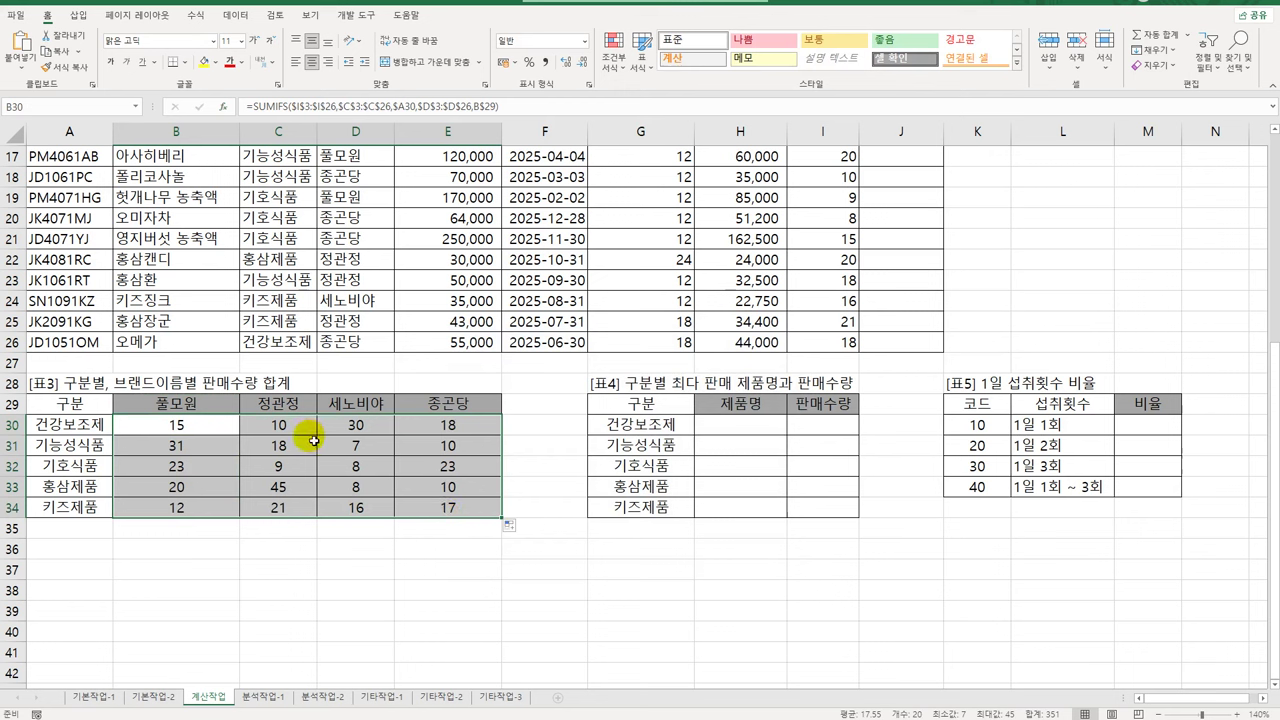
click(216, 428)
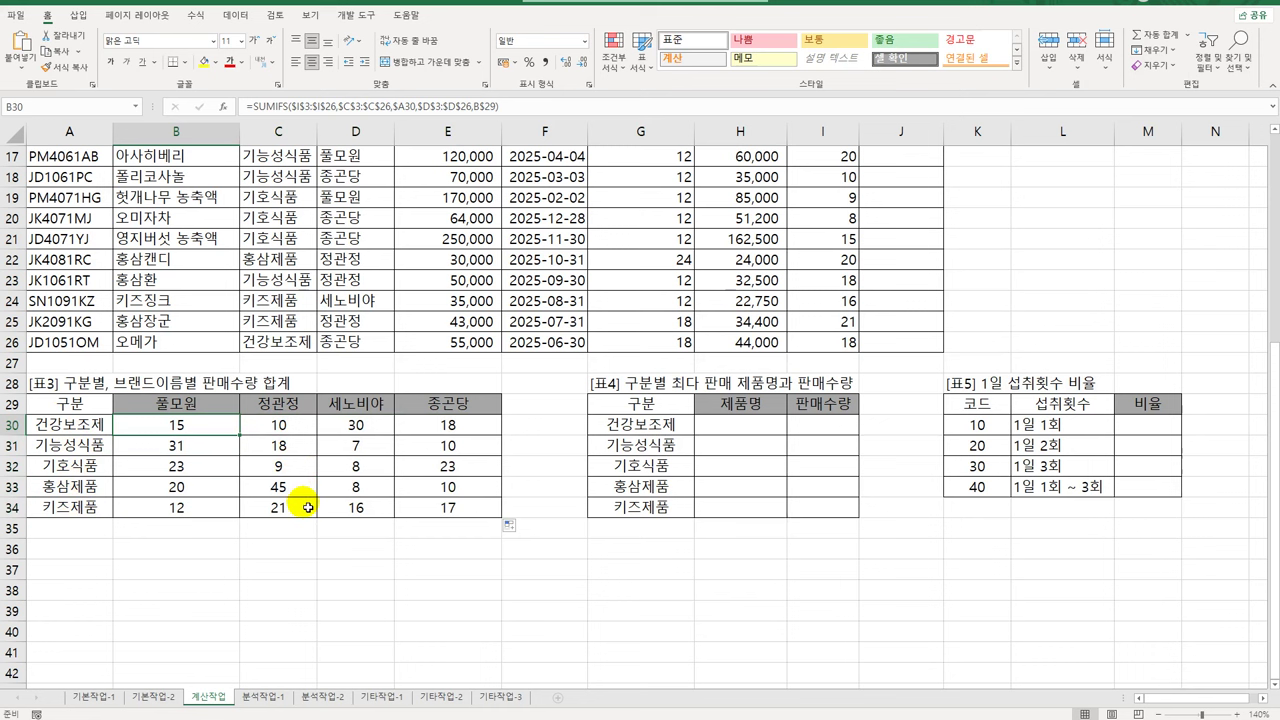
click(760, 434)
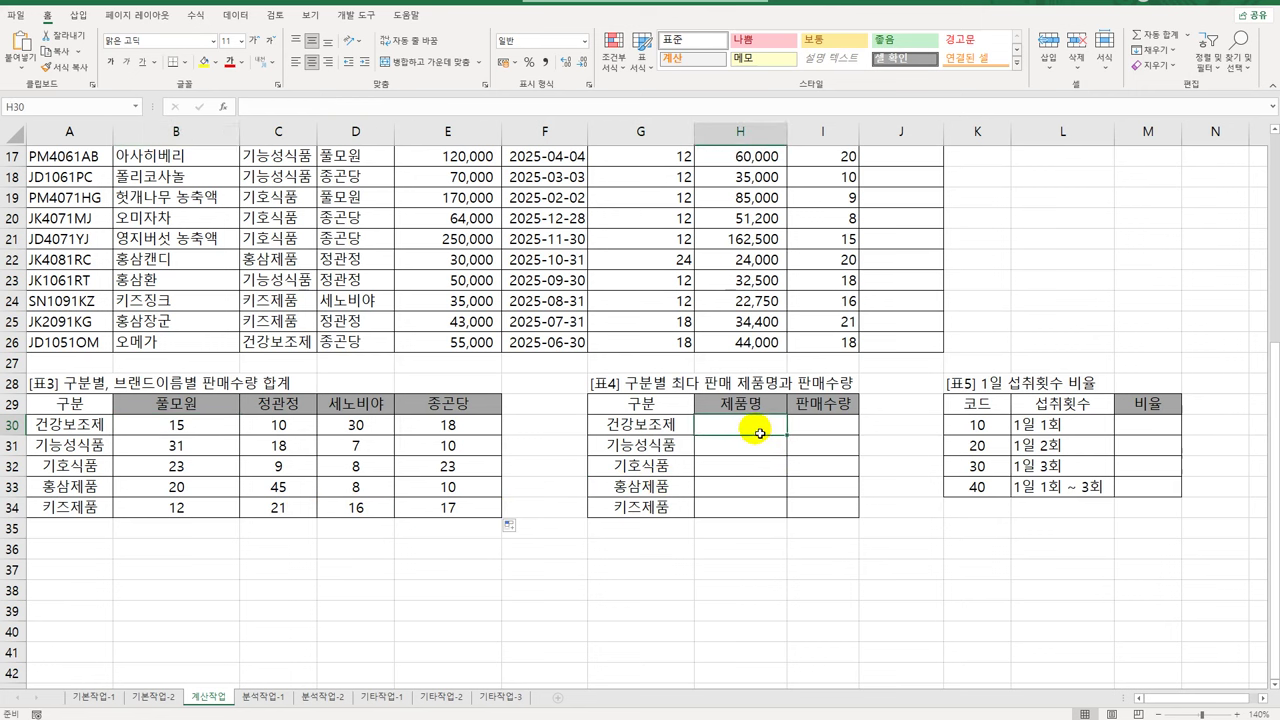
drag(760, 434, 781, 506)
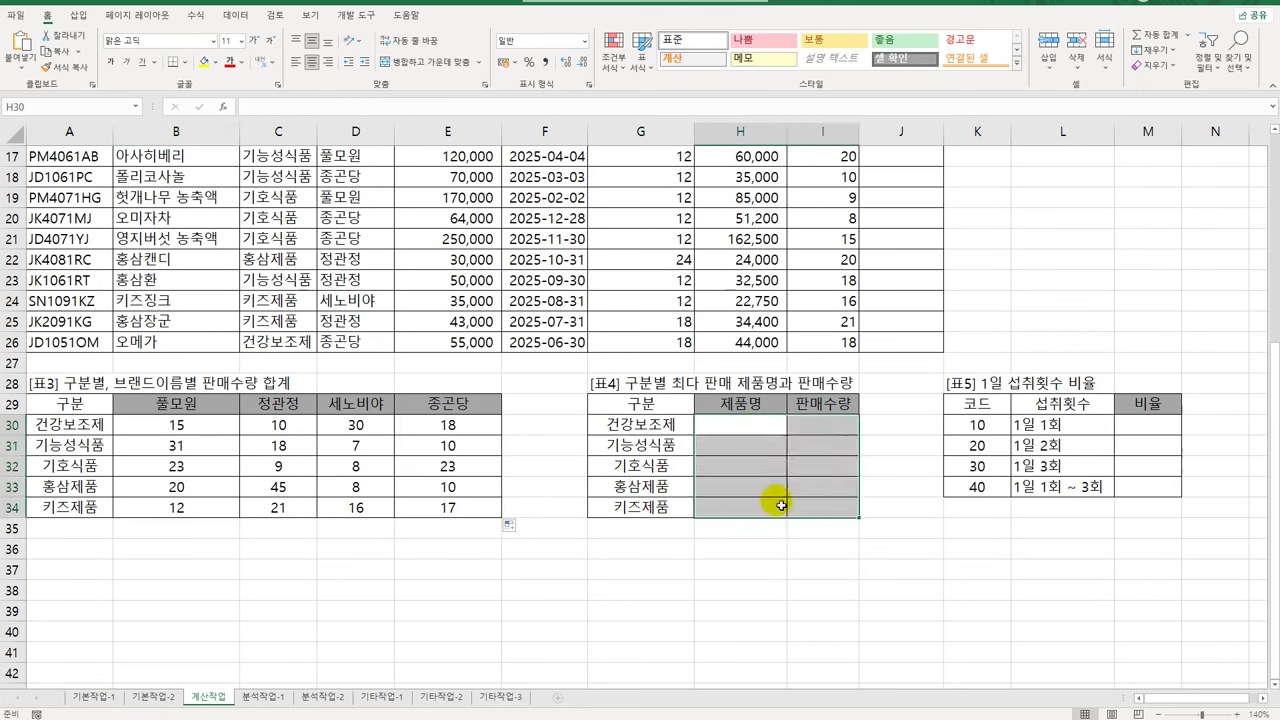
click(740, 426)
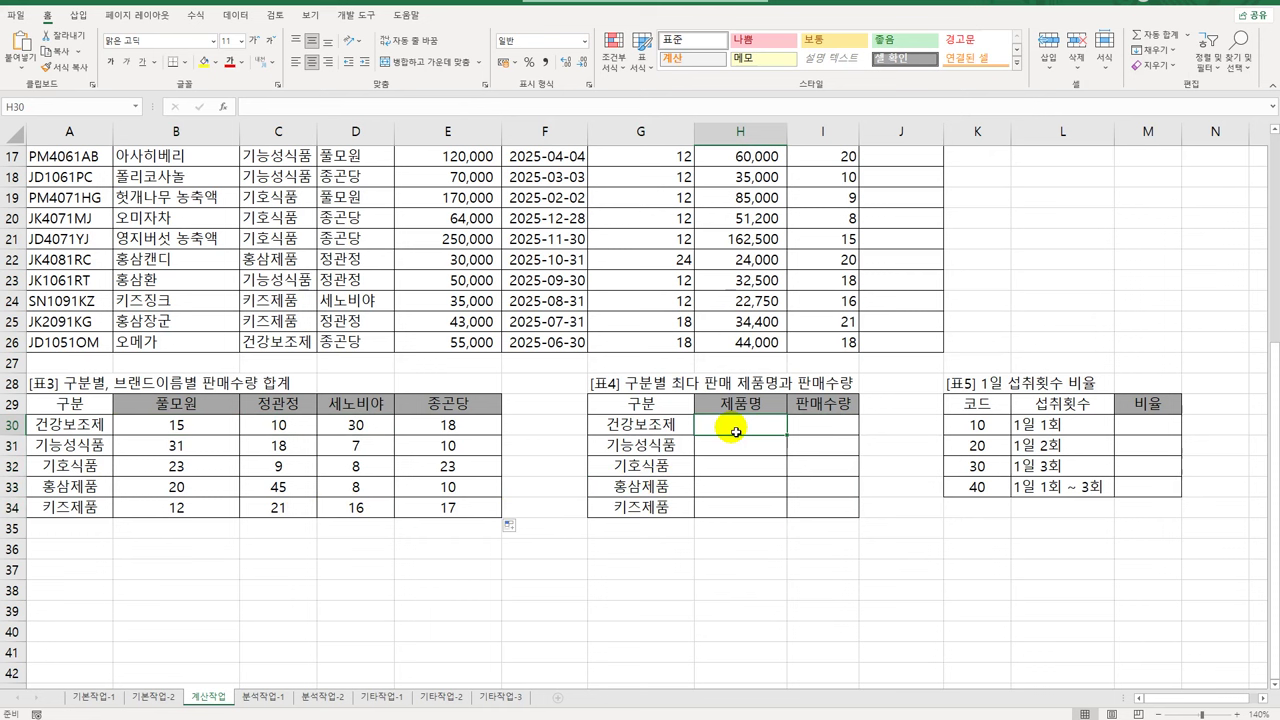
click(811, 430)
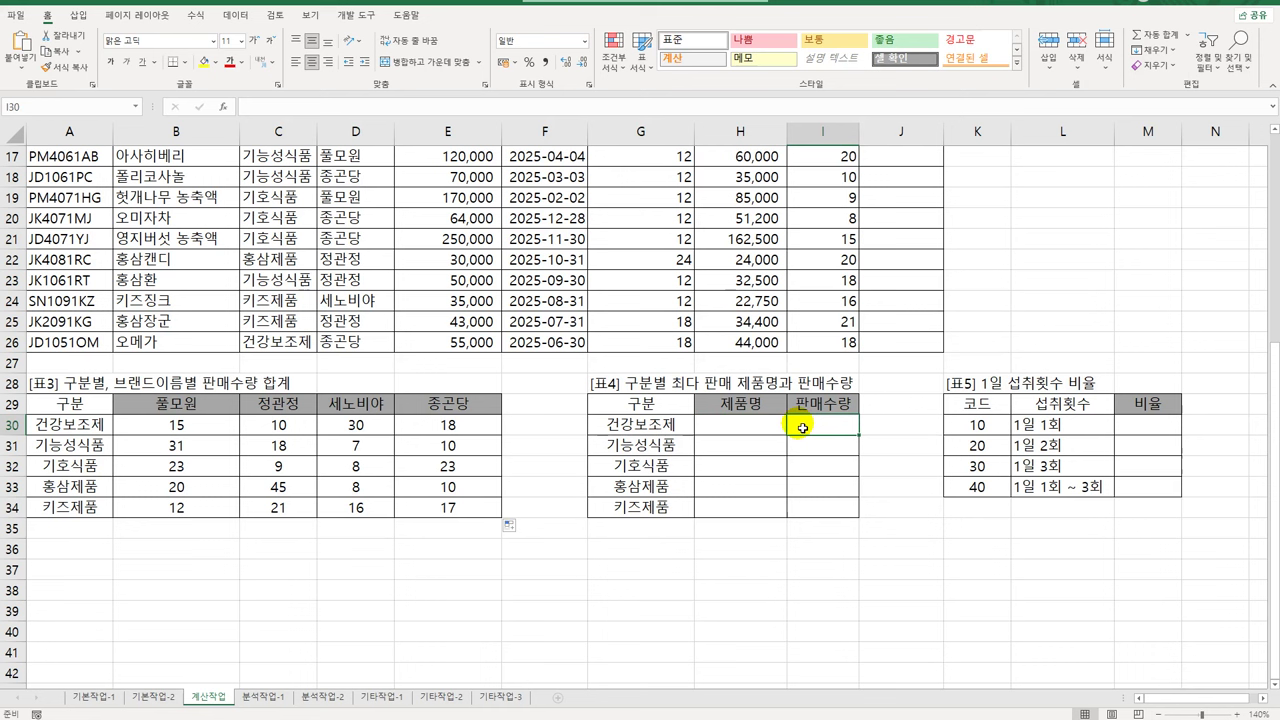
Start an INDEX formula in H30 of [표4] with the 제품명 data $B$3:$B$26 as its absolute array
click(735, 432)
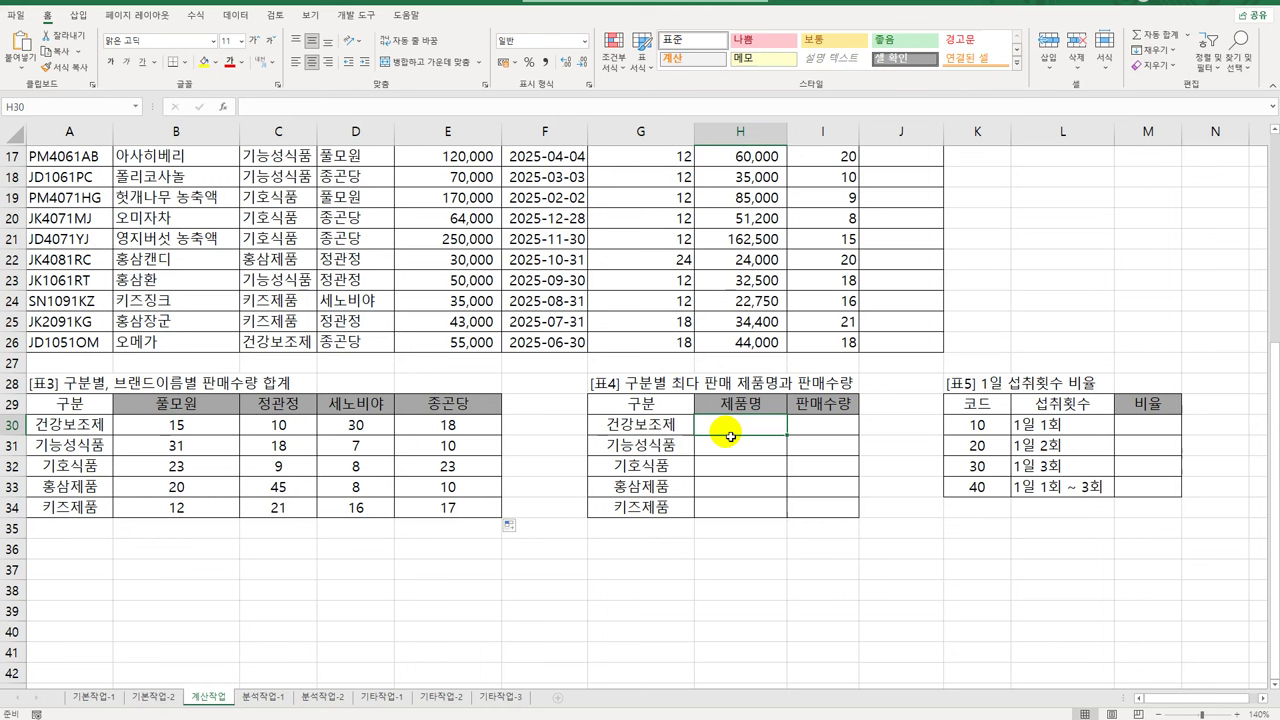
text(=INDEX()
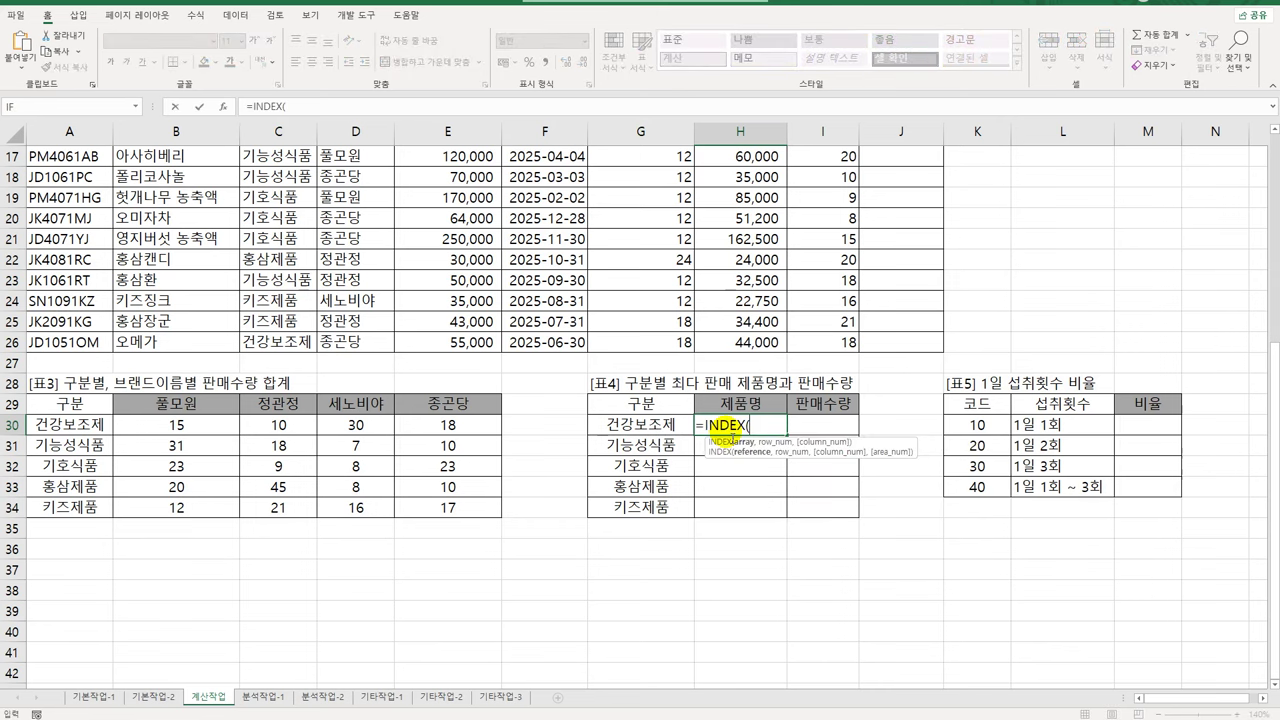
double_click(748, 445)
scroll(350, 495, up, 5)
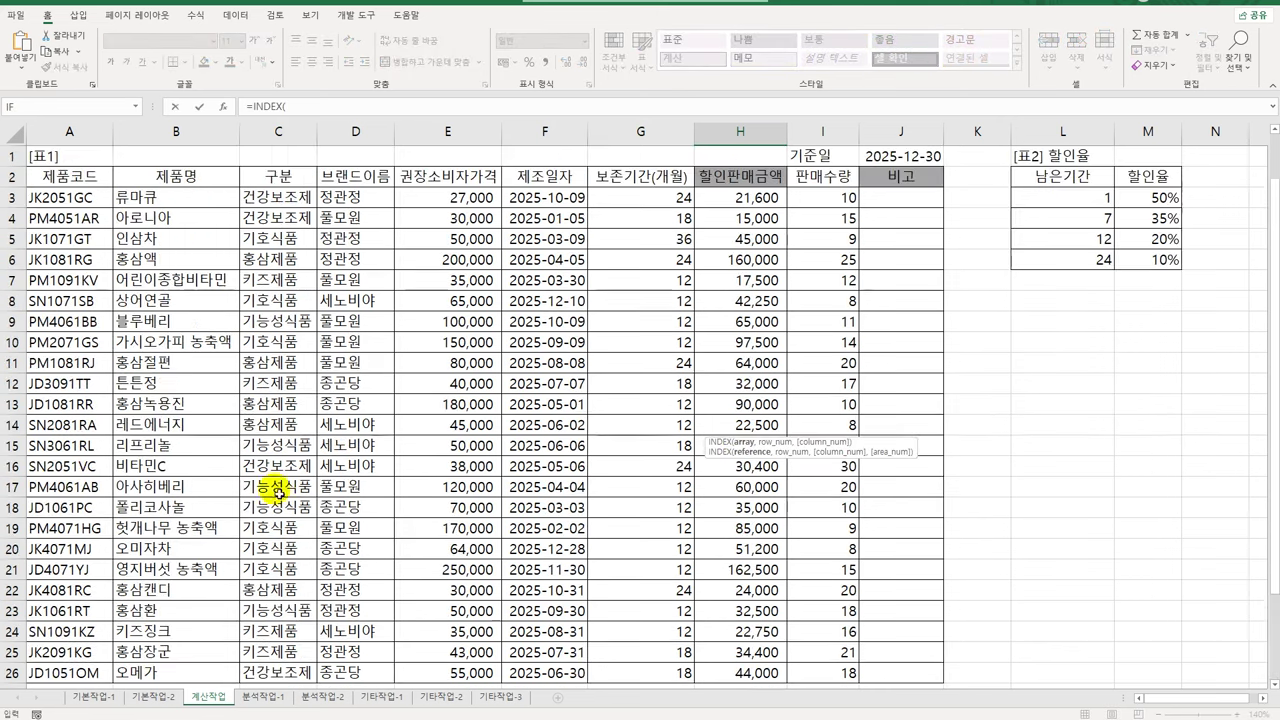
drag(168, 197, 196, 600)
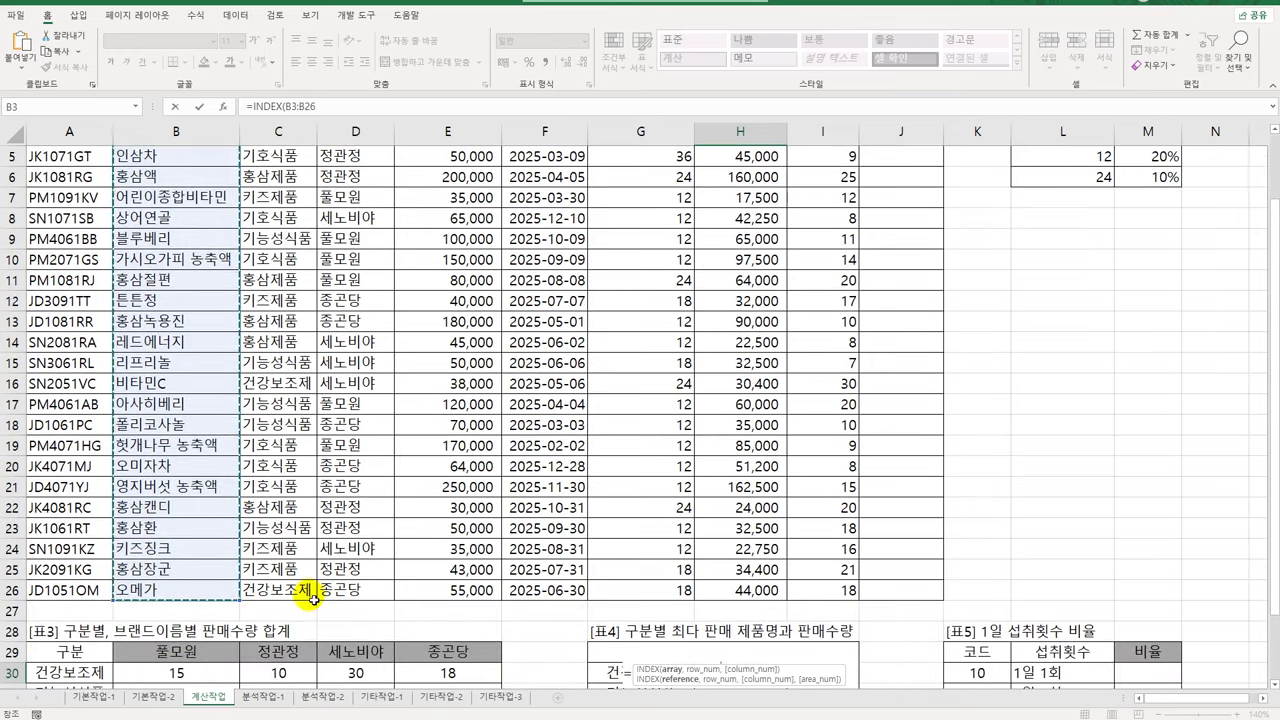
scroll(313, 600, down, 3)
key(F4)
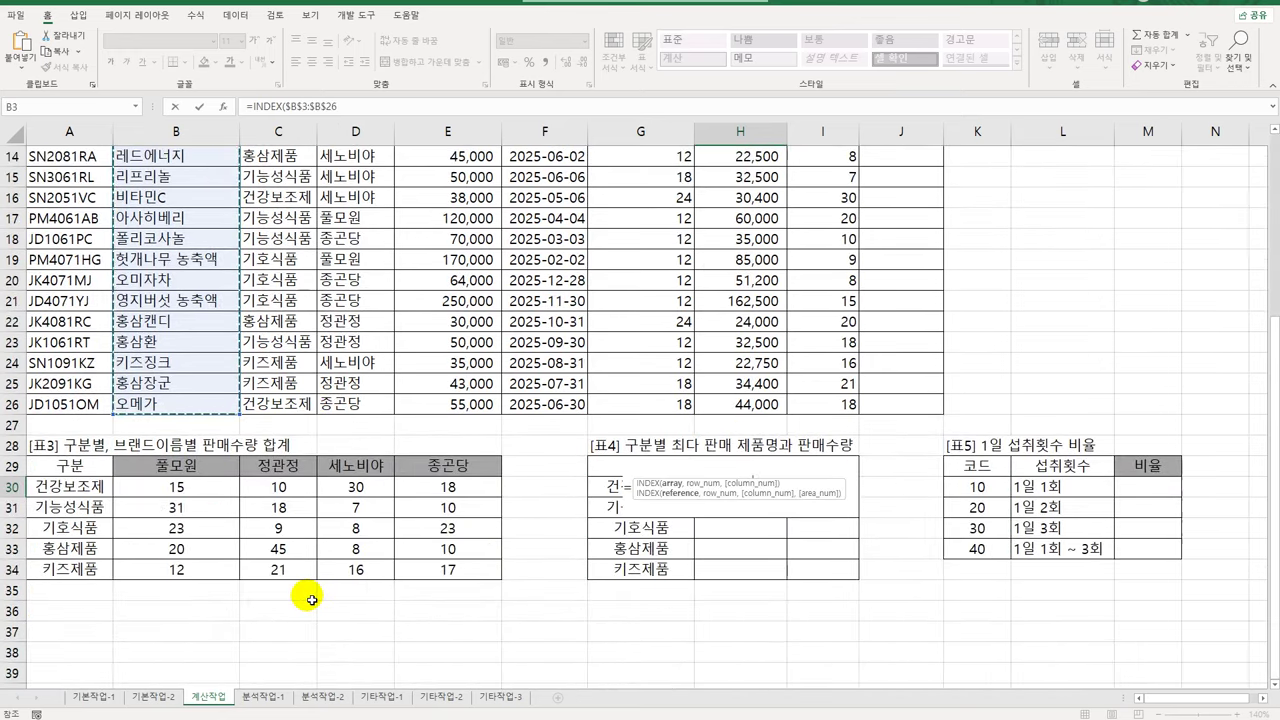
text(,)
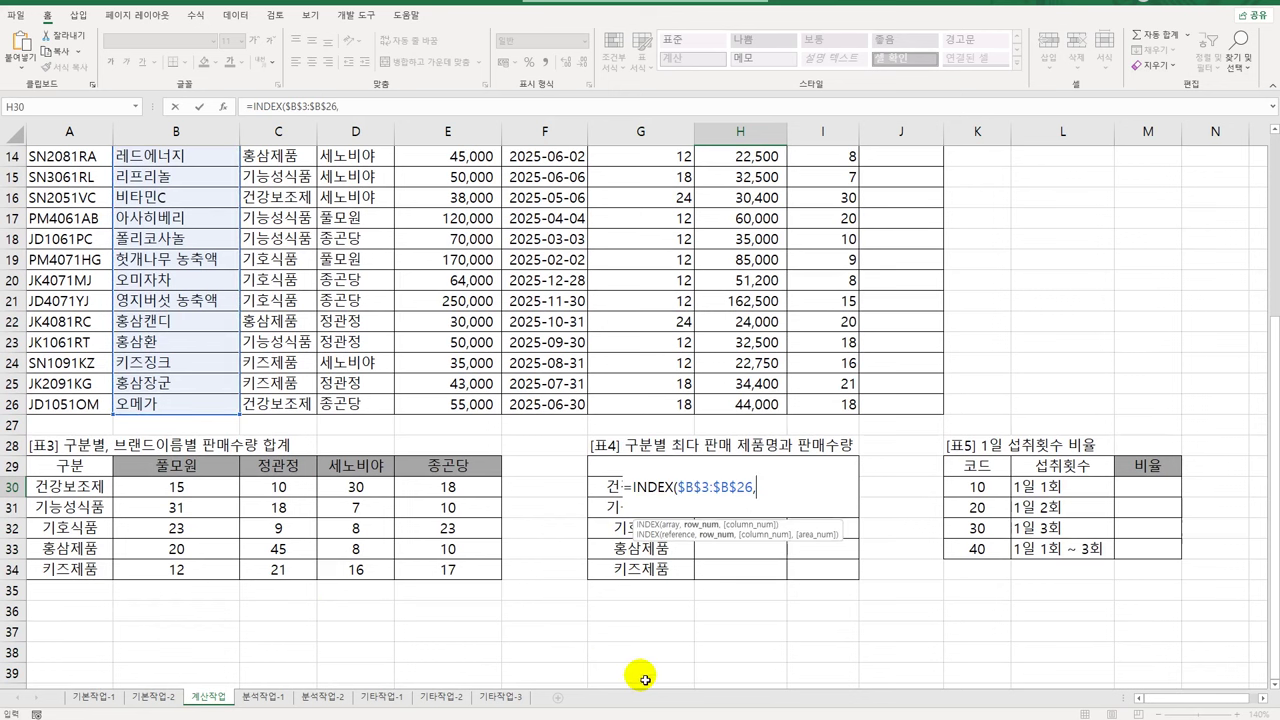
Nest MATCH(MAX(( as INDEX's row number and add the 구분 data as the absolute range $C$3:$C$26
text(MATCH()
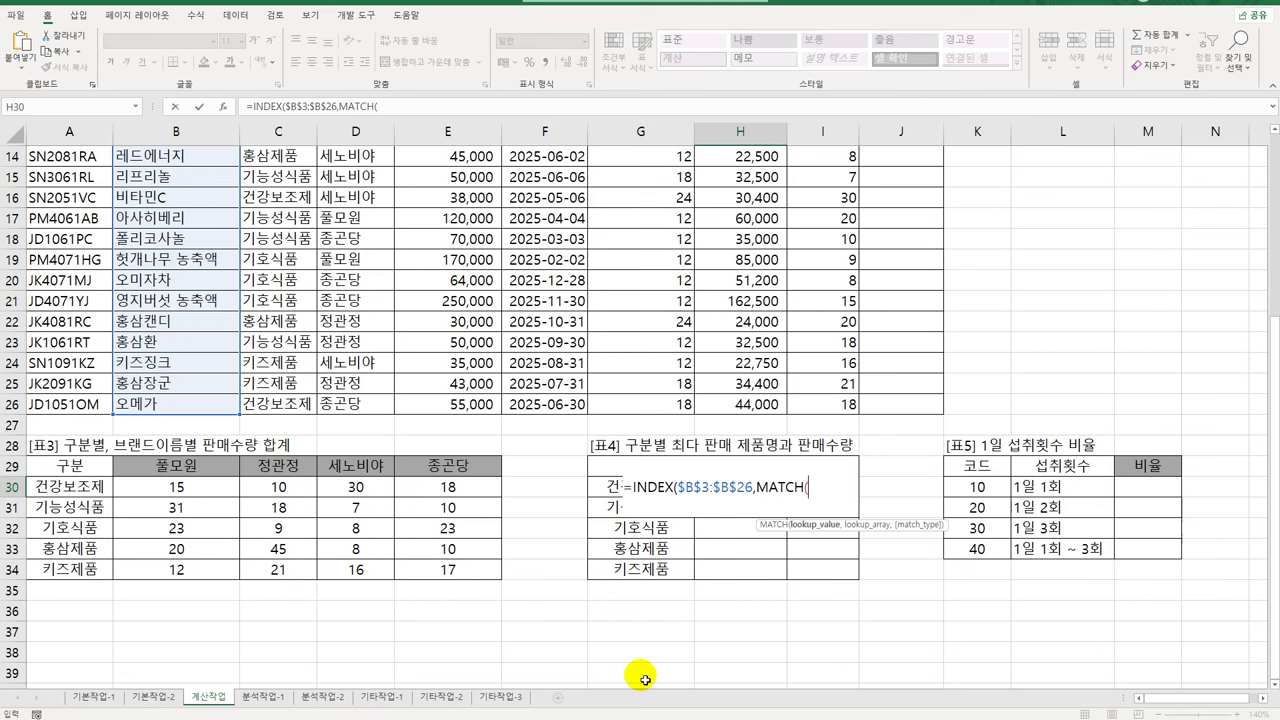
text(MAX(()
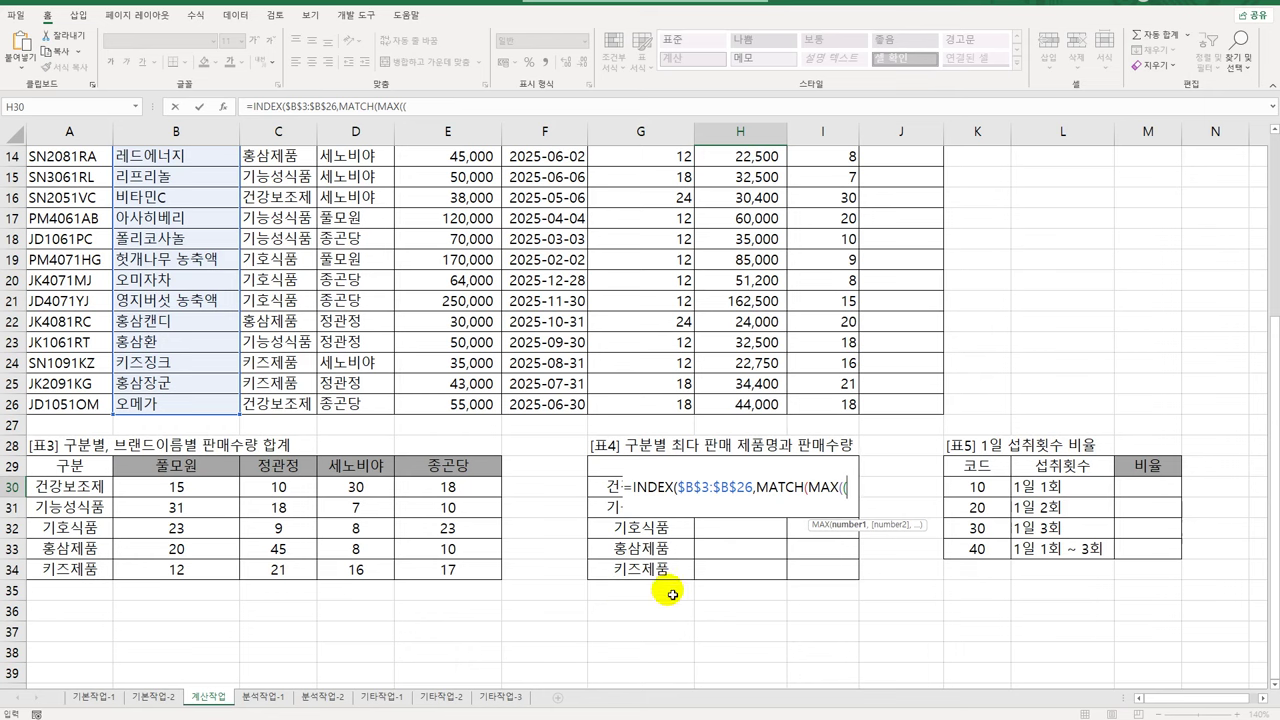
scroll(551, 523, up, 5)
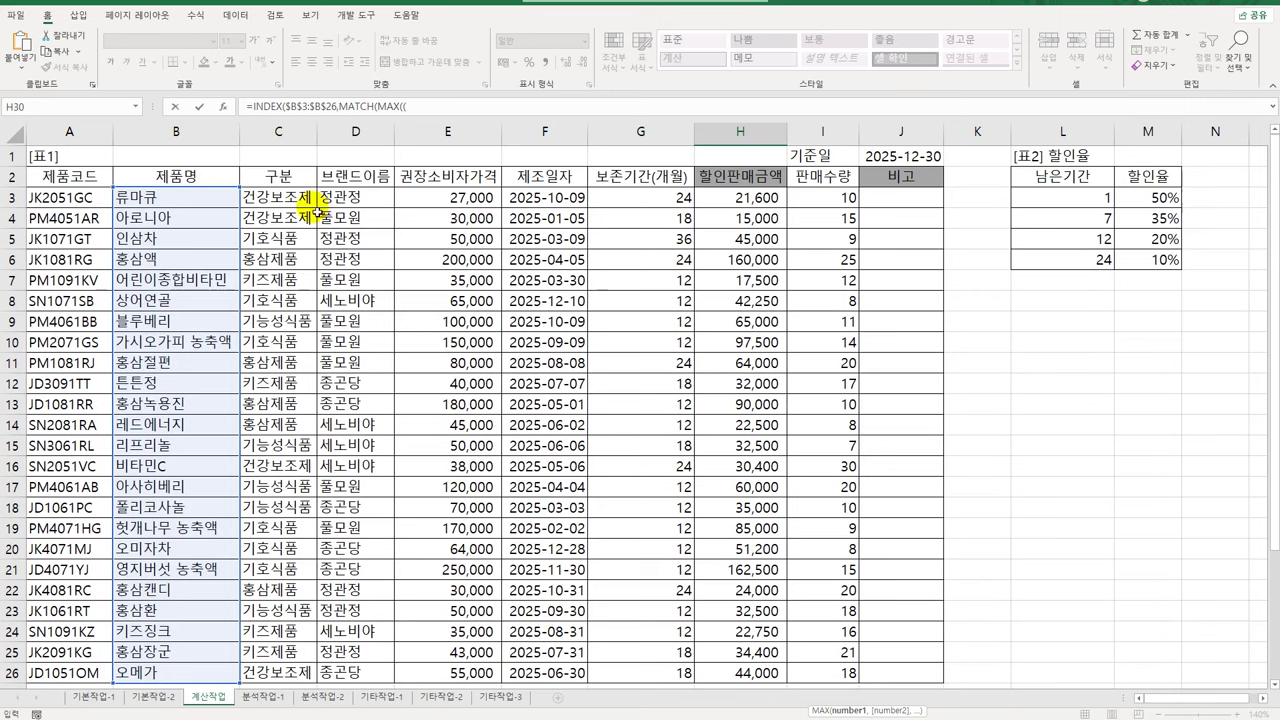
drag(284, 203, 279, 645)
key(F4)
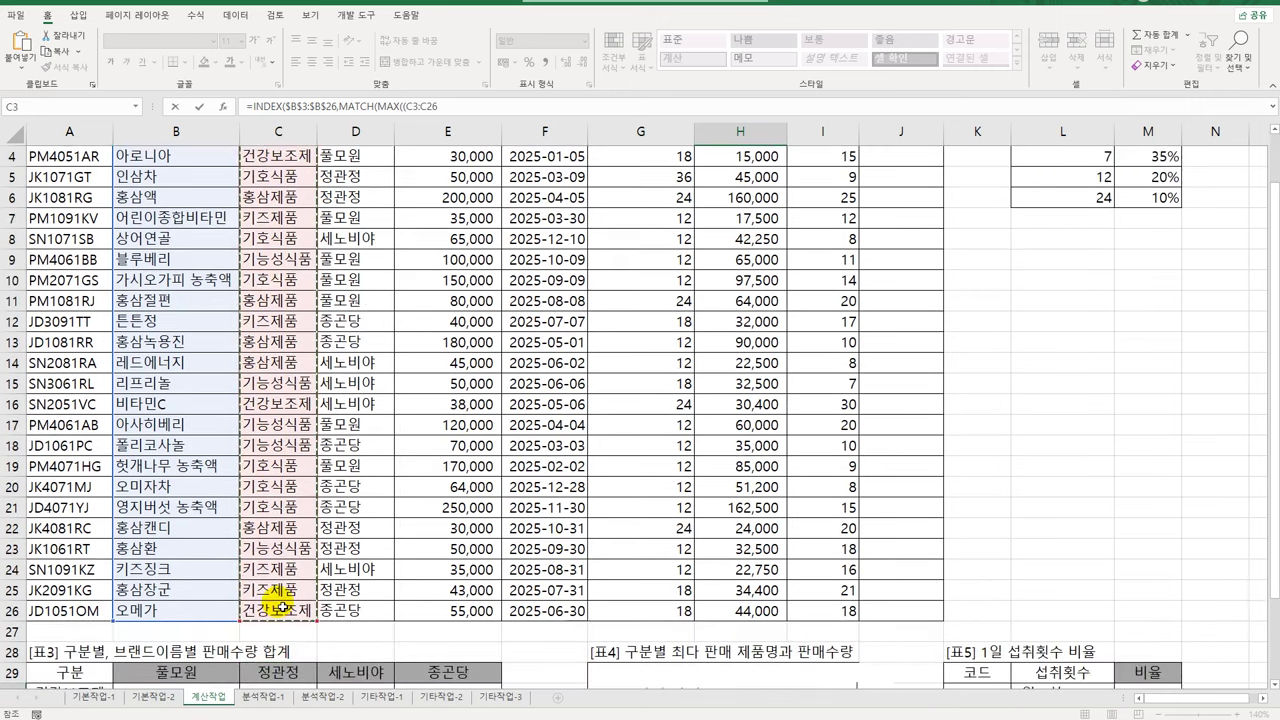
Complete the MAX argument in H30 by comparing the 구분 range with G30 and multiplying by the absolute 판매수량 range $I$3:$I$26
scroll(277, 686, down, 4)
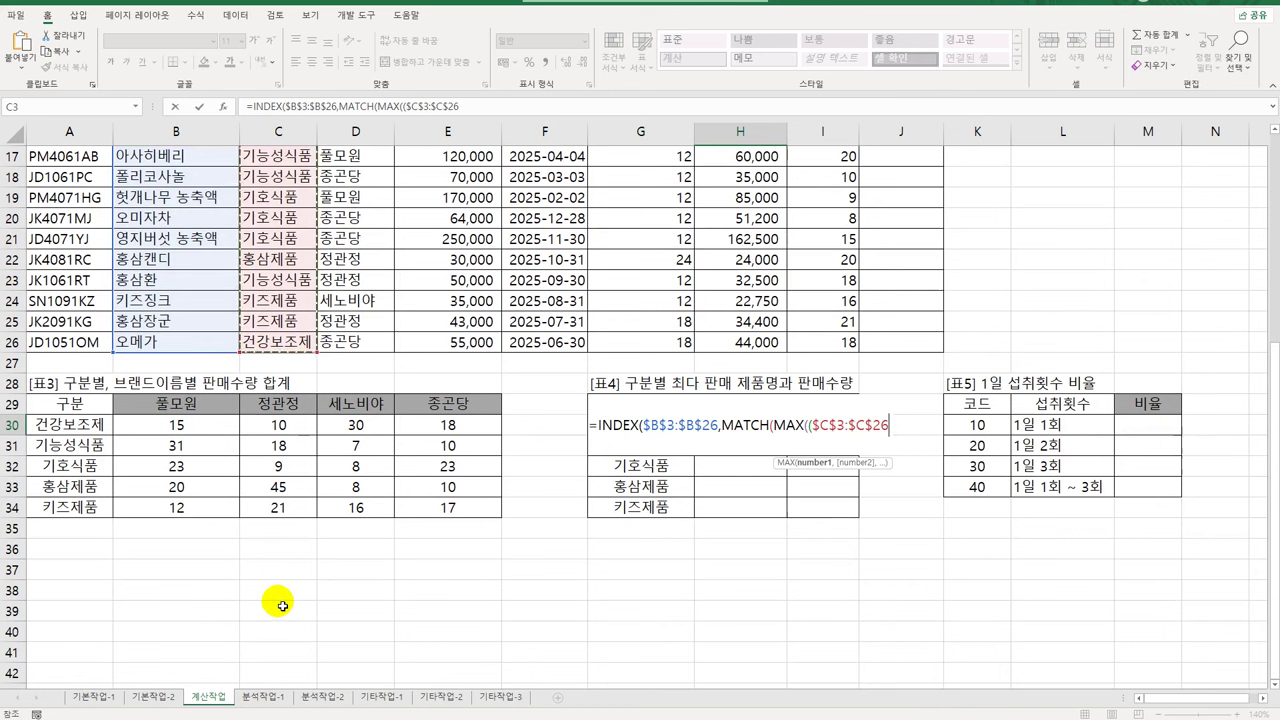
text(=)
key(Left)
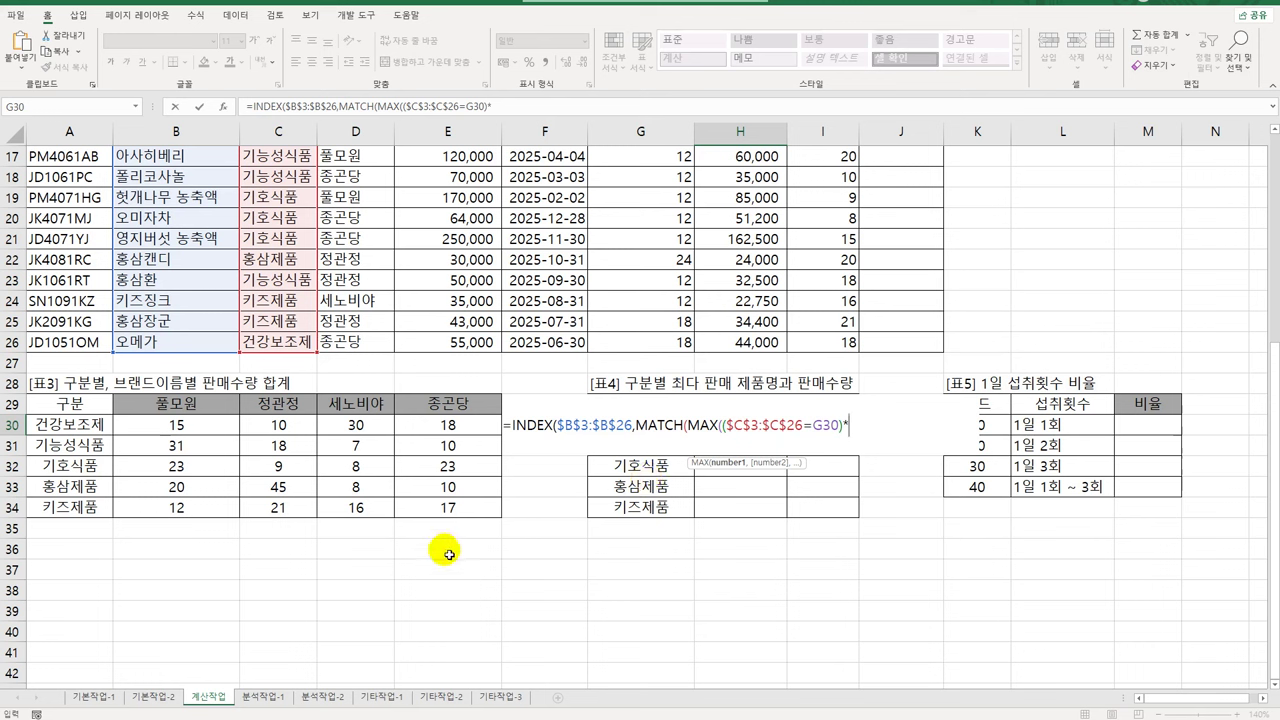
scroll(745, 560, up, 5)
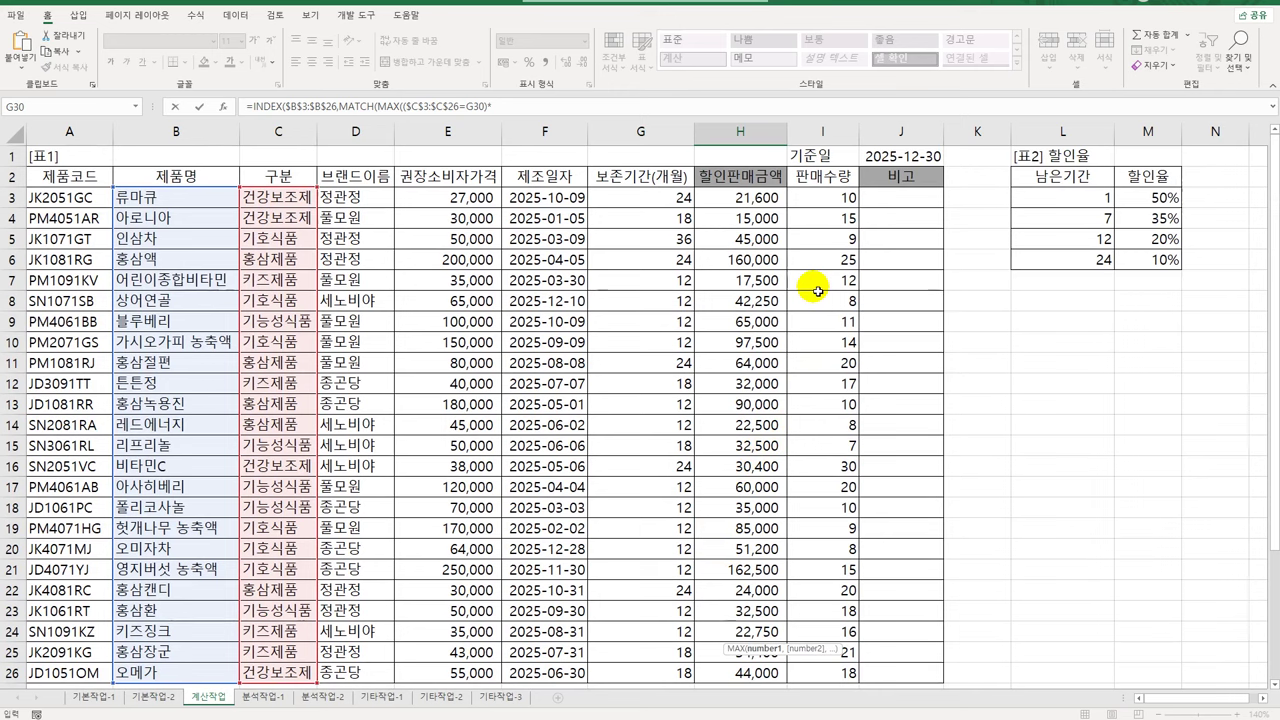
click(818, 195)
drag(831, 229, 823, 586)
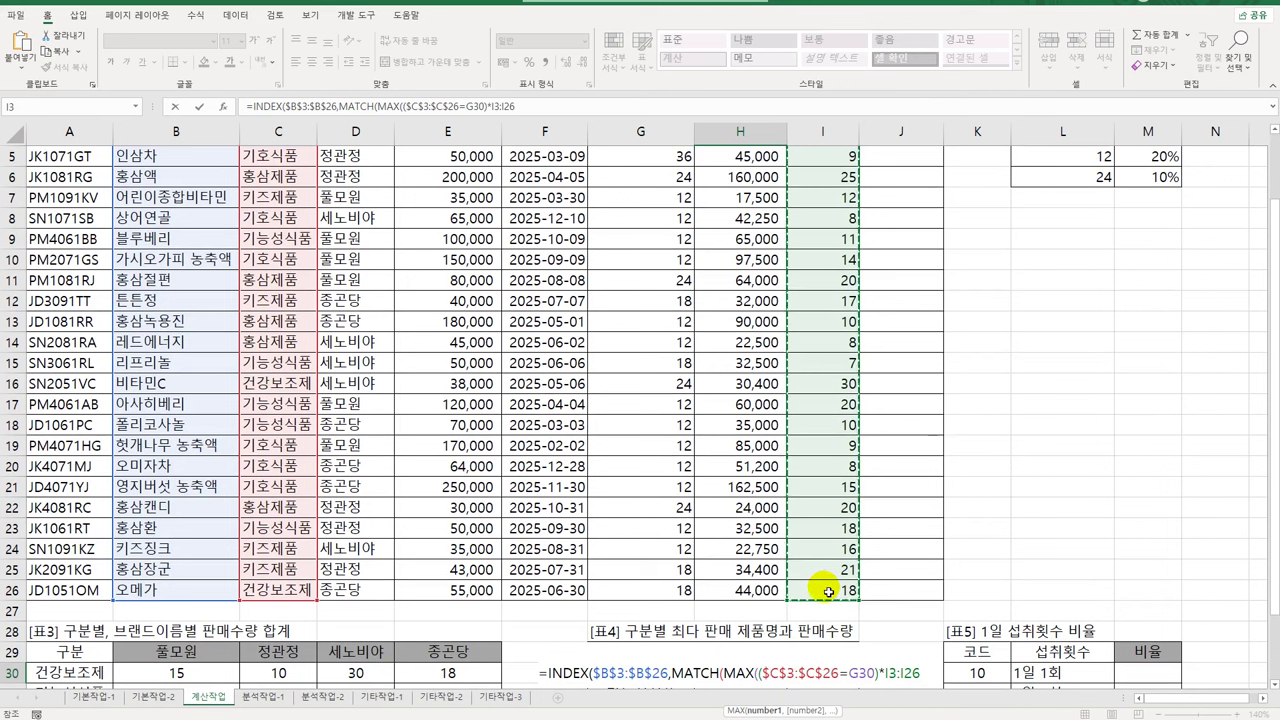
key(F4)
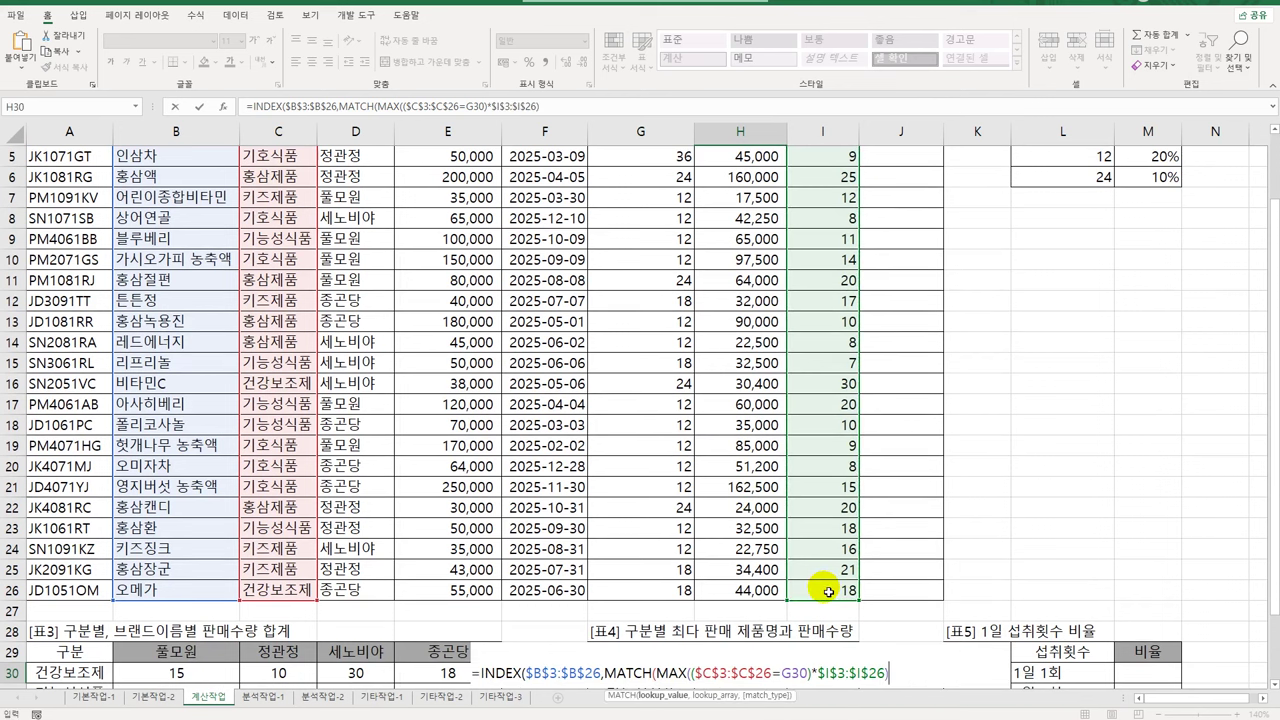
Reuse the MAX condition ($C$3:$C$26=G30)*$I$3:$I$26 as MATCH's lookup array in the H30 formula
text(,)
click(701, 673)
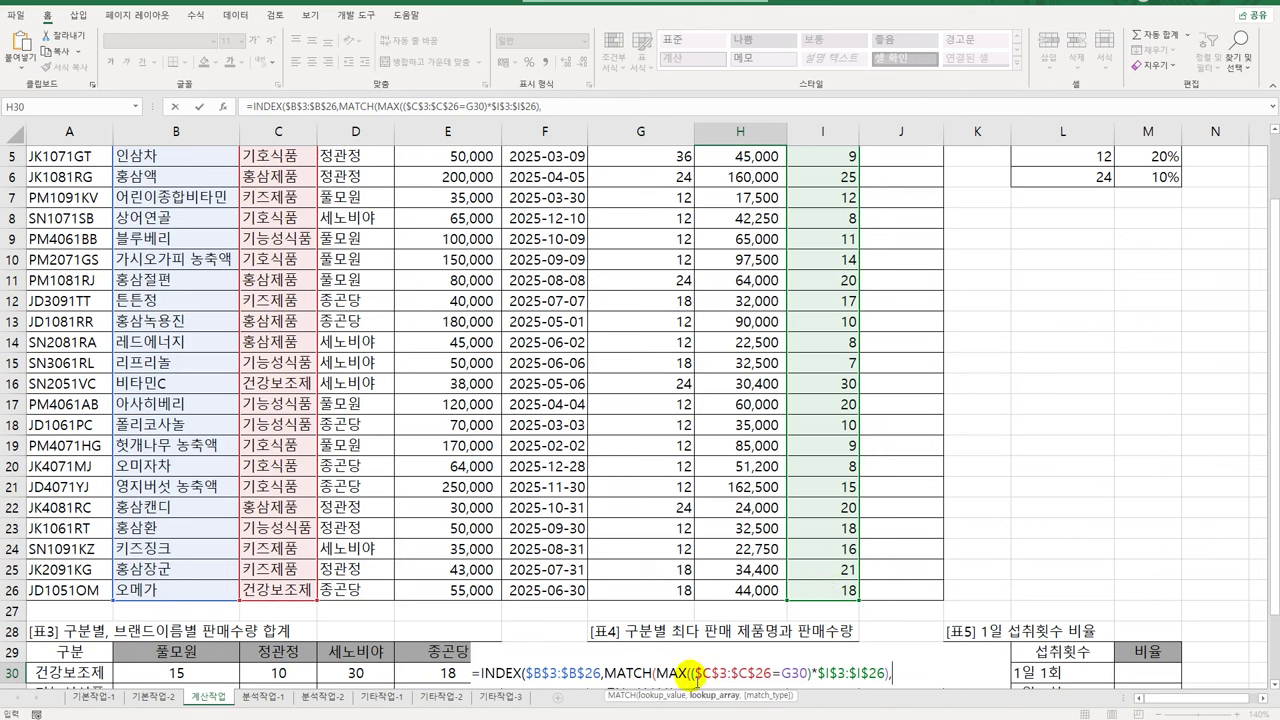
drag(695, 673, 896, 697)
text(($C$3:$C$26=G30)*$I$3:$I$26)
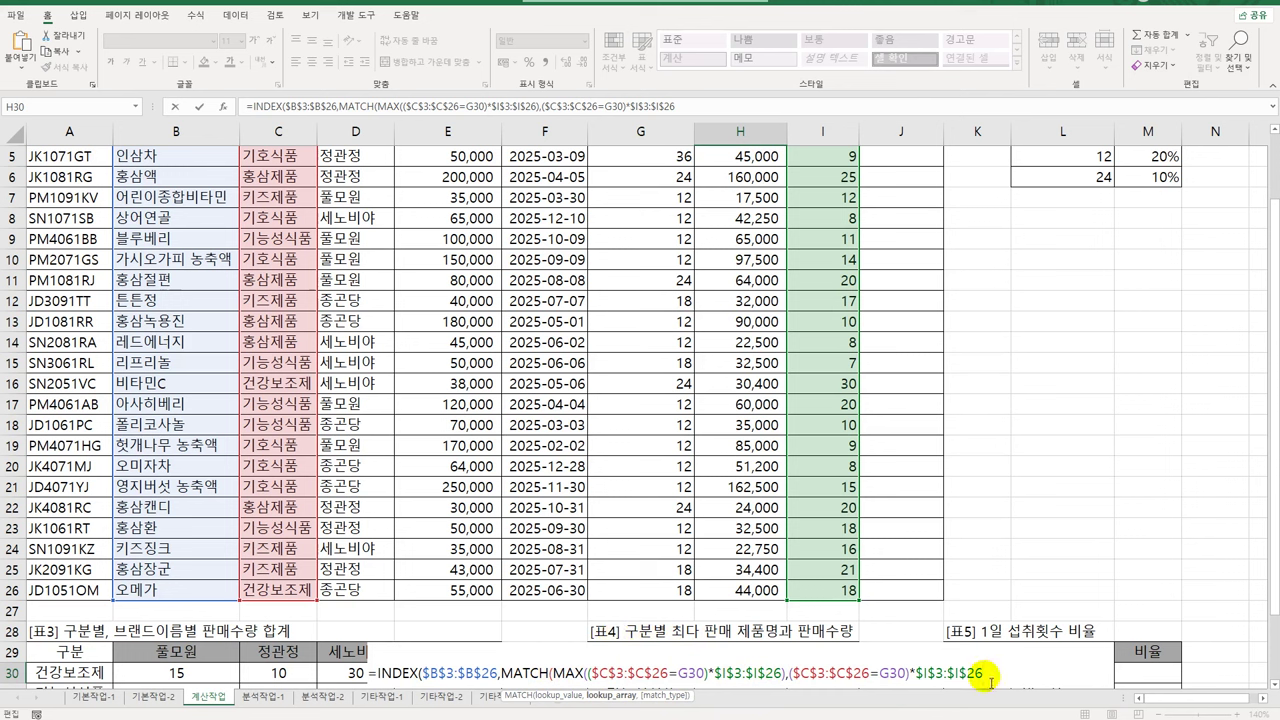
Set MATCH's match type to 0, close the parentheses and enter H30 as an array formula
text(,)
text(0)
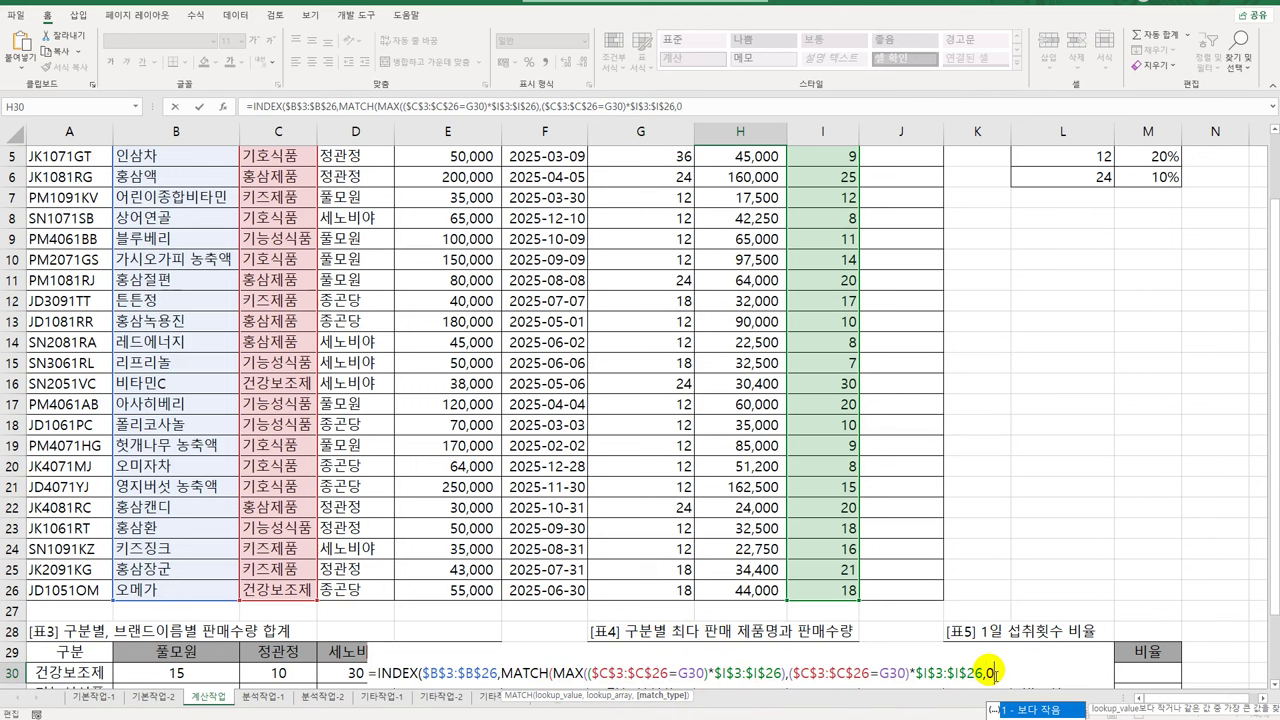
text())
scroll(865, 584, down, 3)
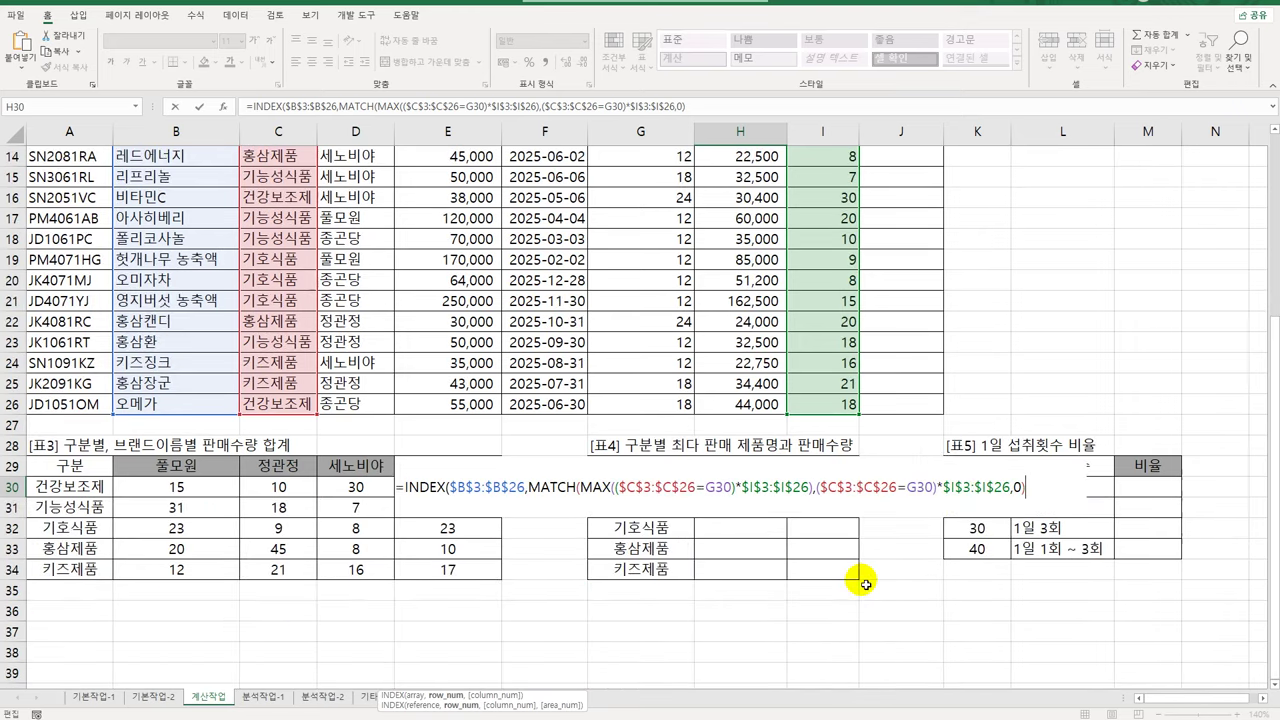
text())
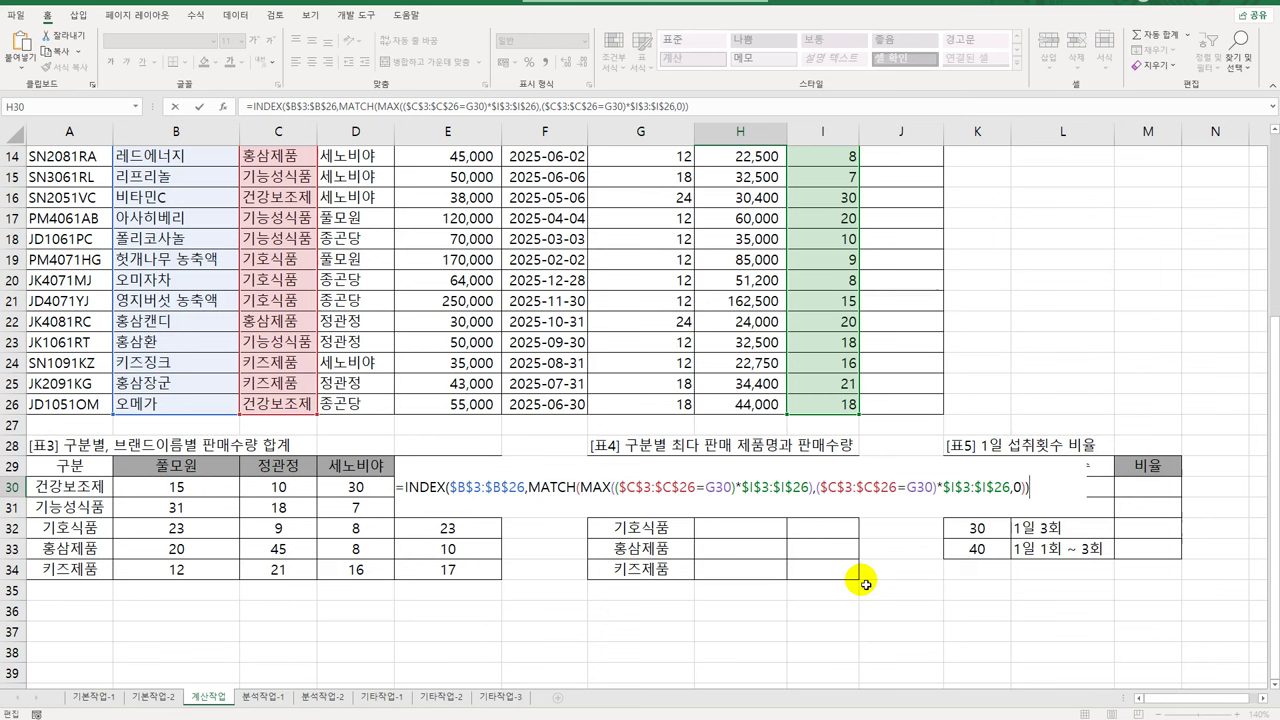
key(ctrl+shift+Return)
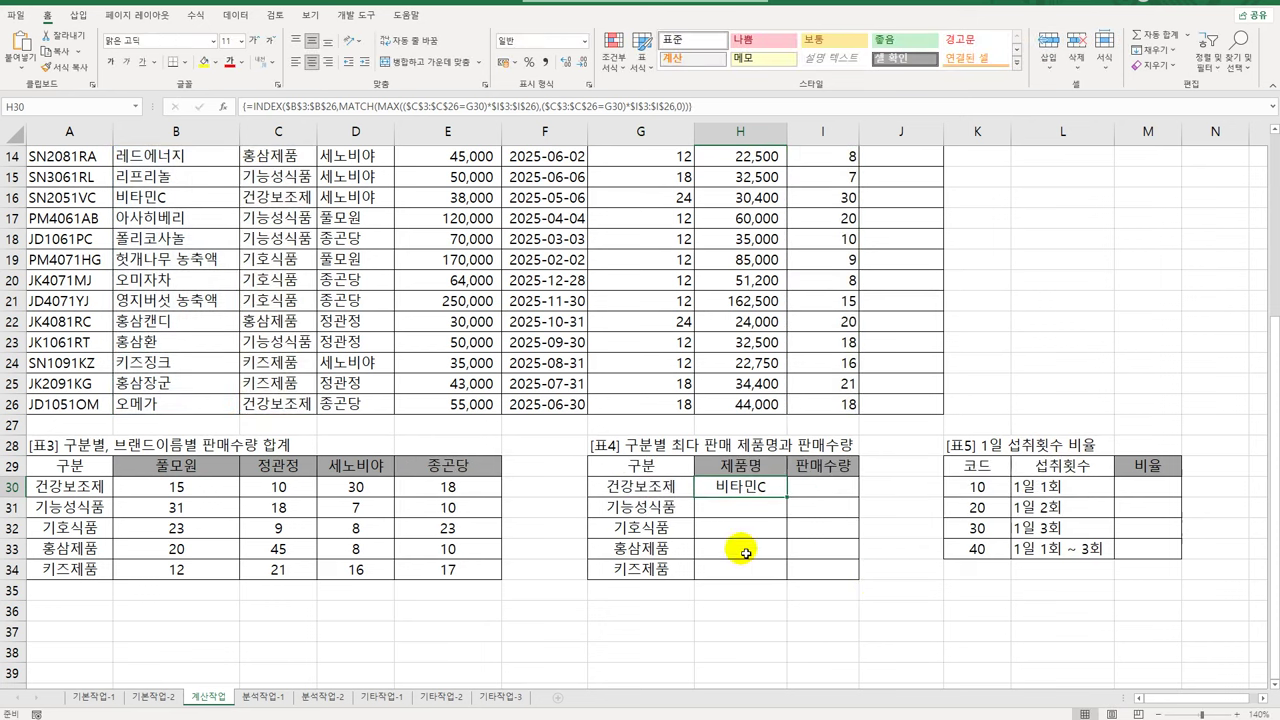
Fill the H30 formula down through H34 and autofit column H to its contents
drag(787, 496, 799, 585)
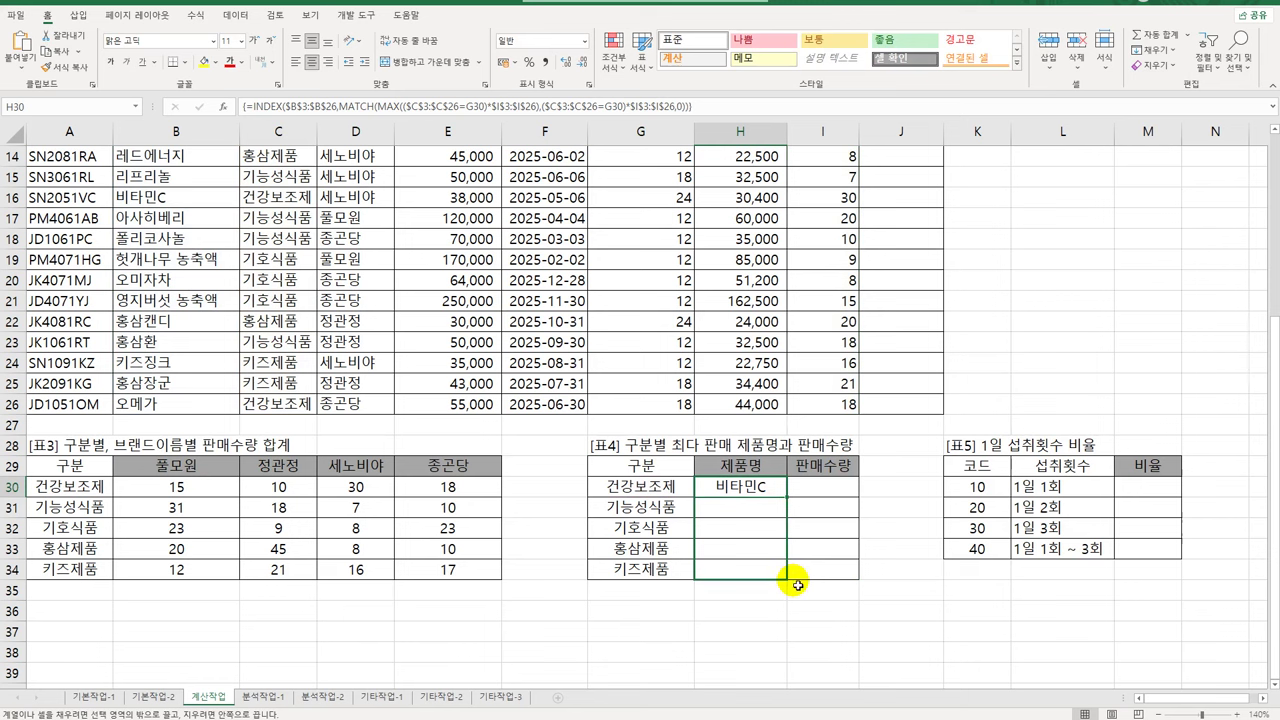
drag(752, 493, 790, 144)
double_click(790, 144)
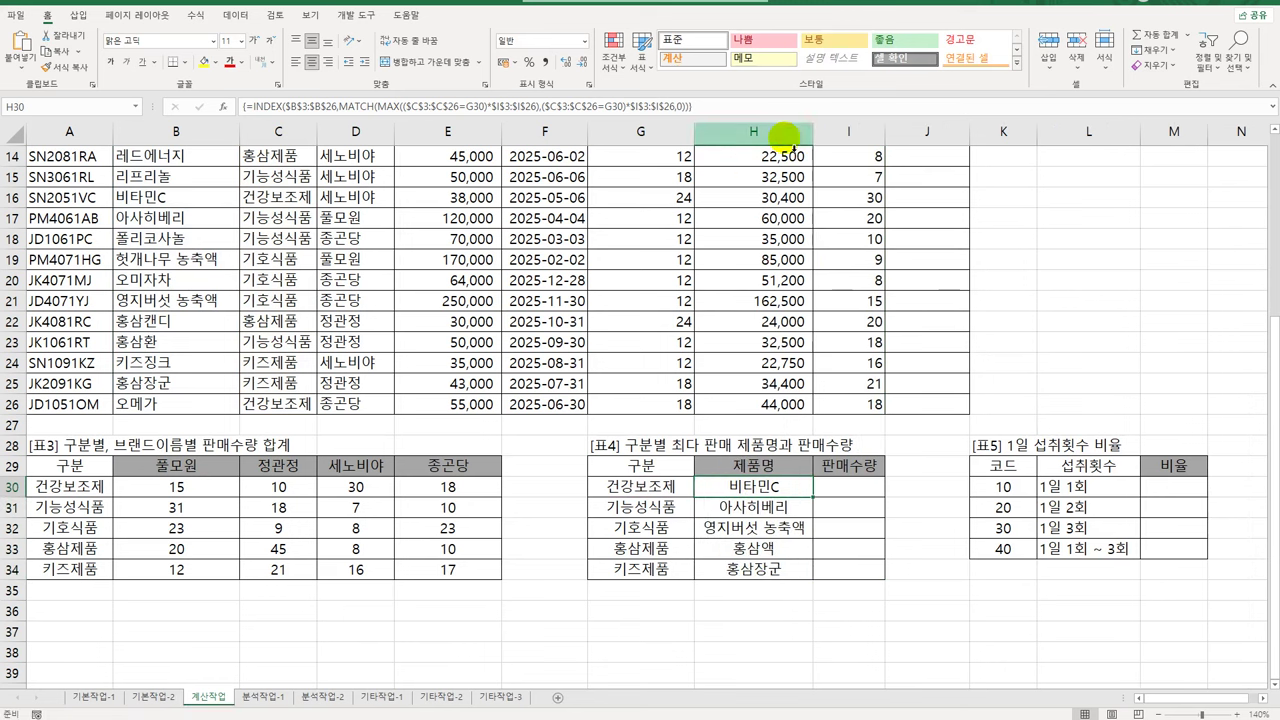
Start an INDEX formula in I30 of [표4] with the 판매수량 data $I$3:$I$26 as its absolute array
click(843, 488)
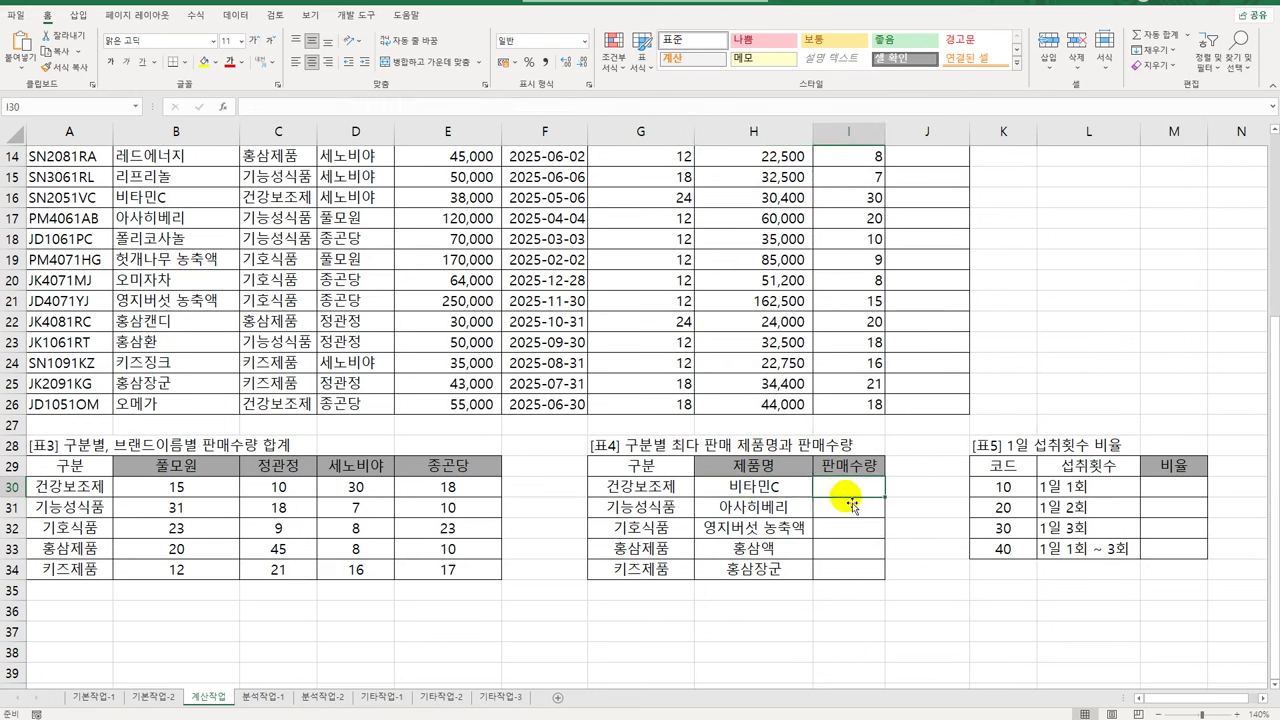
text(=)
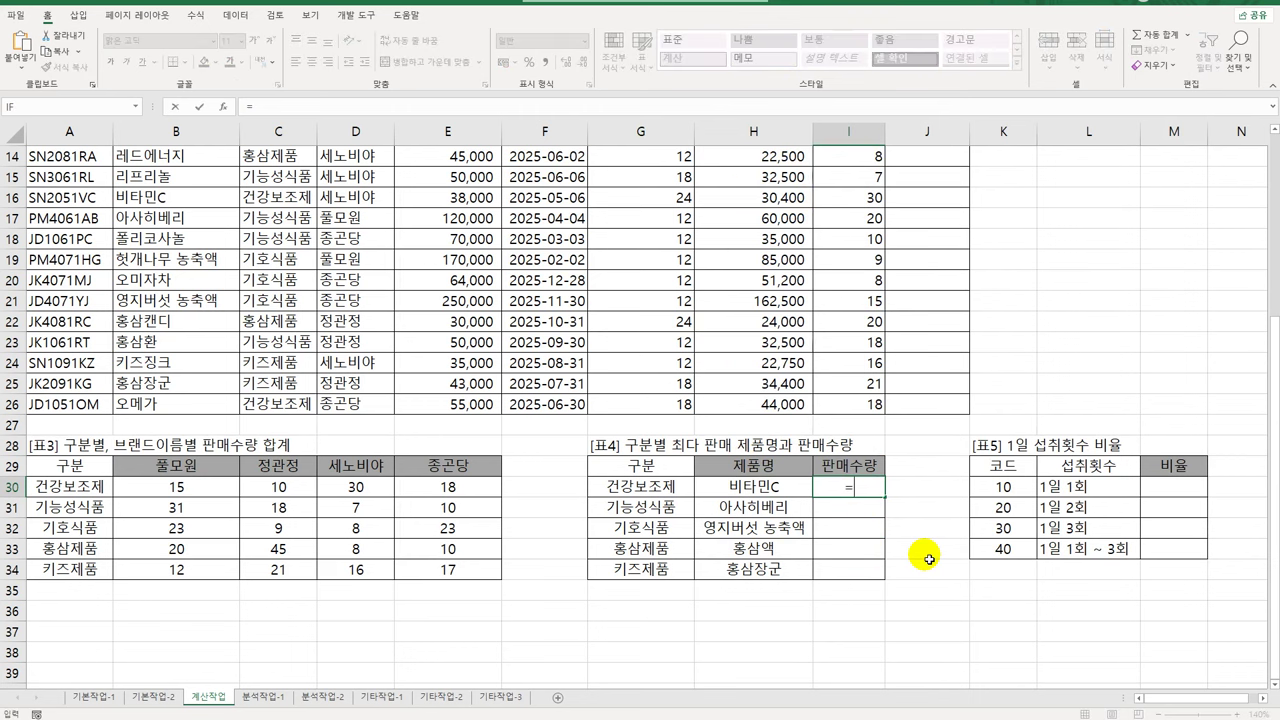
text(INDEX()
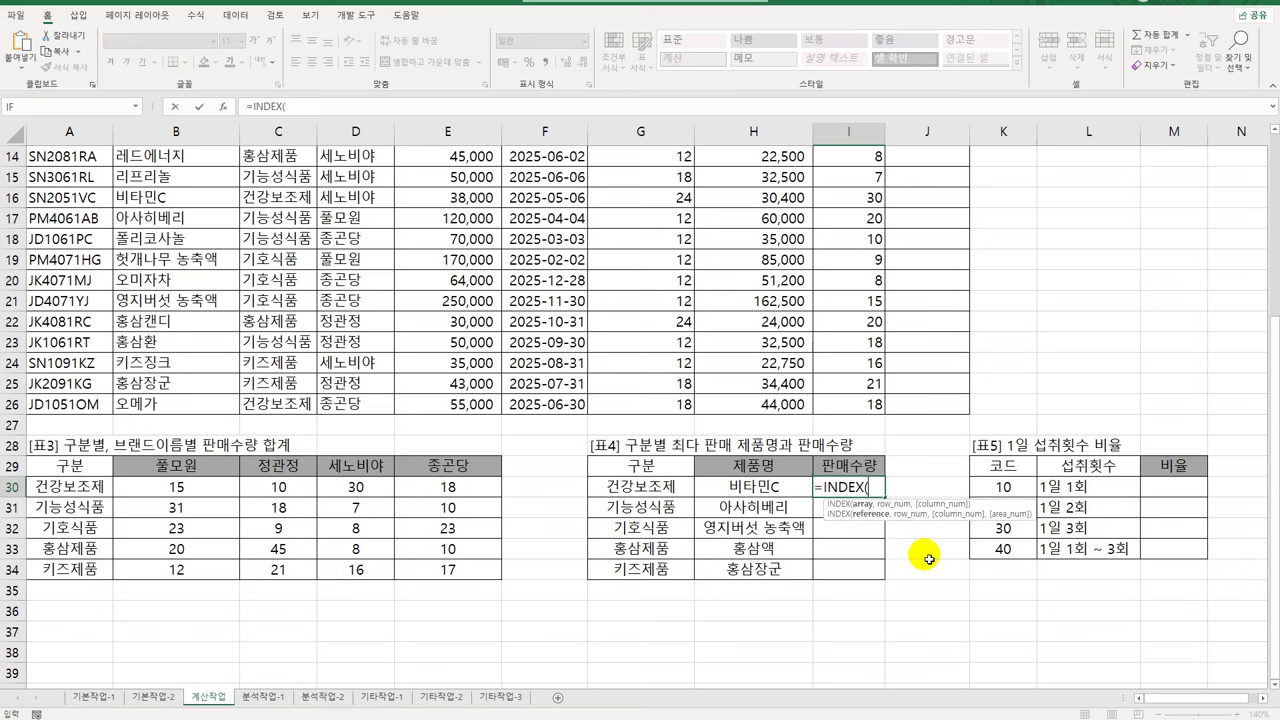
scroll(895, 531, up, 4)
drag(849, 197, 843, 620)
scroll(830, 560, down, 4)
key(F4)
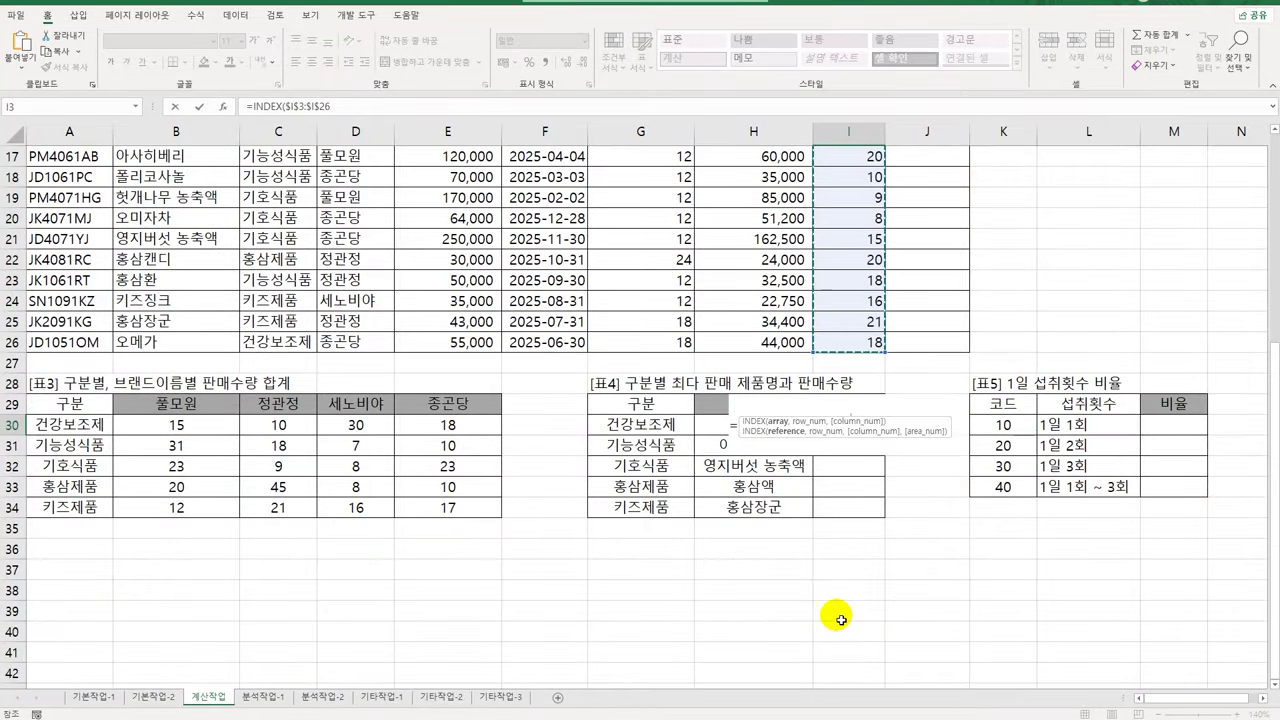
Nest MATCH(MAX(( as the row number in the I30 formula and add the absolute 구분 range $C$3:$C$26
text(,MAT)
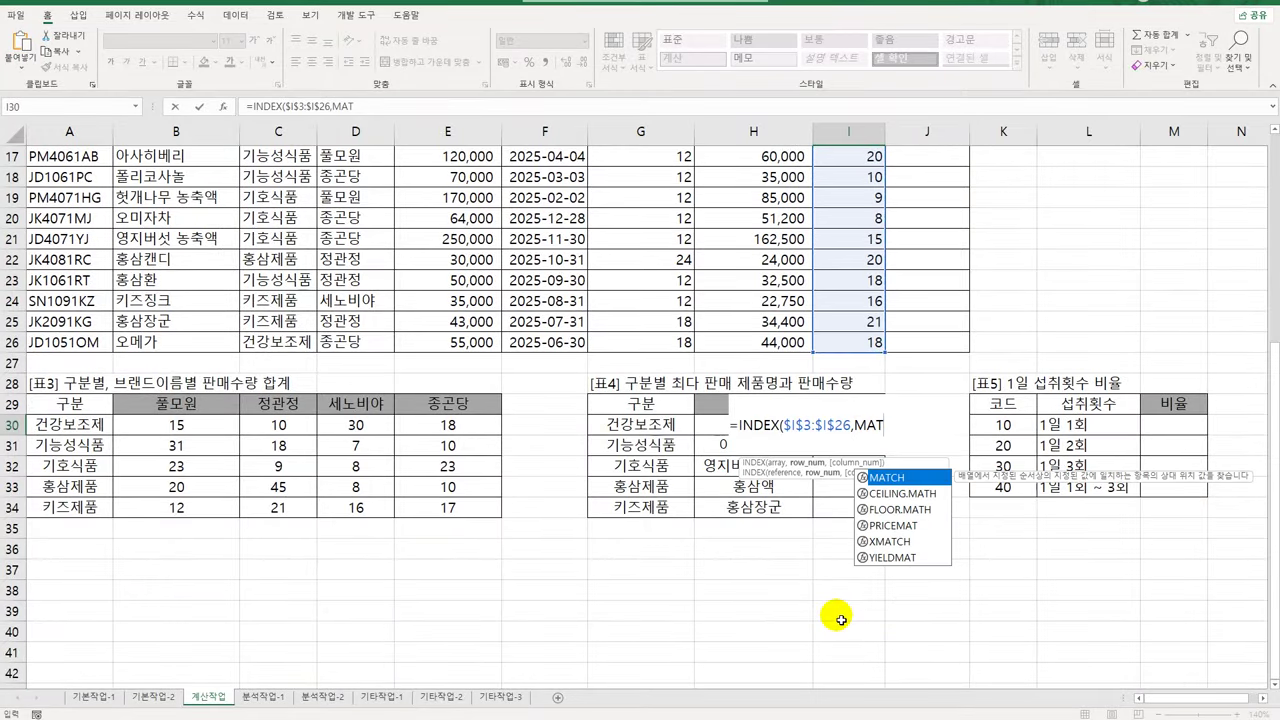
key(Tab)
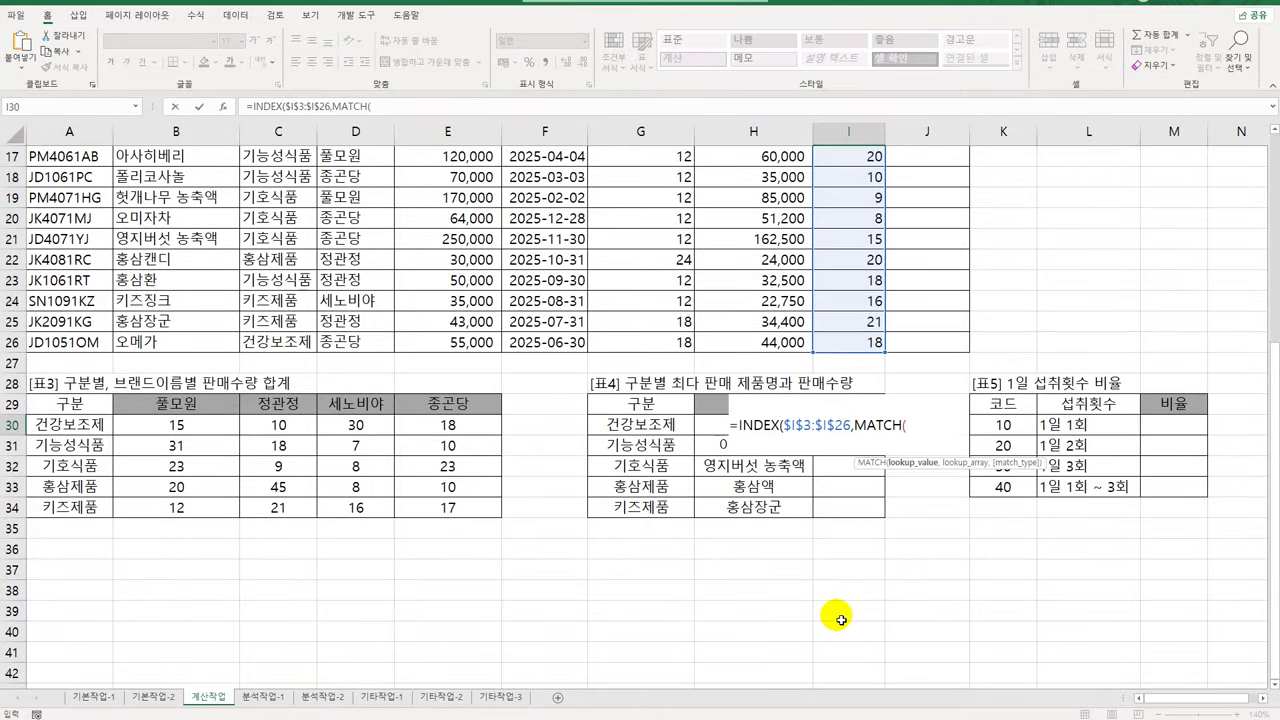
text(MAX)
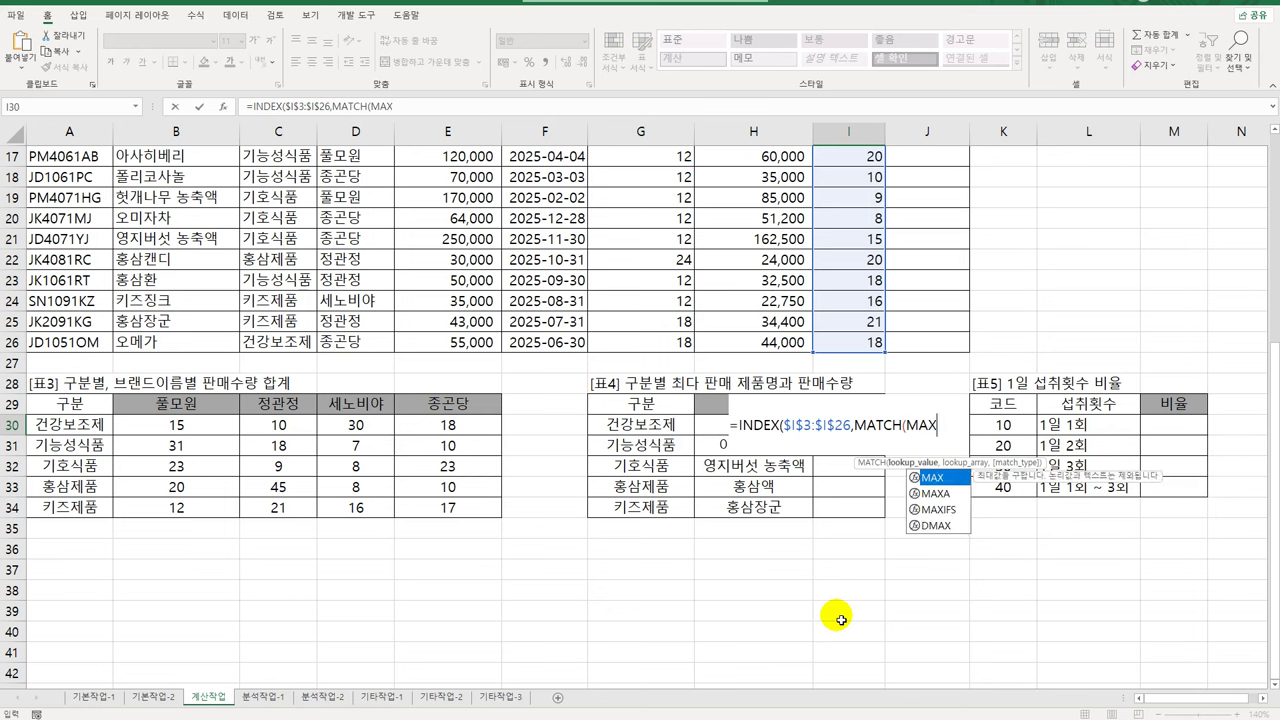
key(Tab)
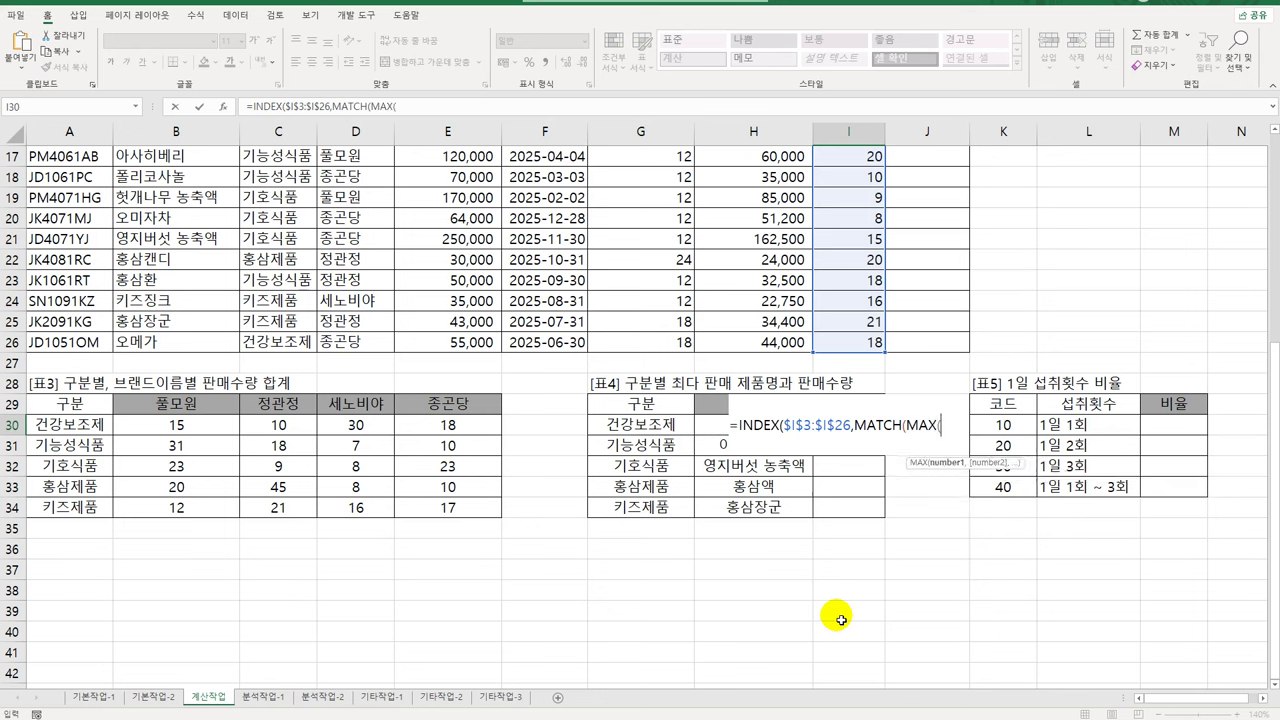
text(()
scroll(497, 334, up, 5)
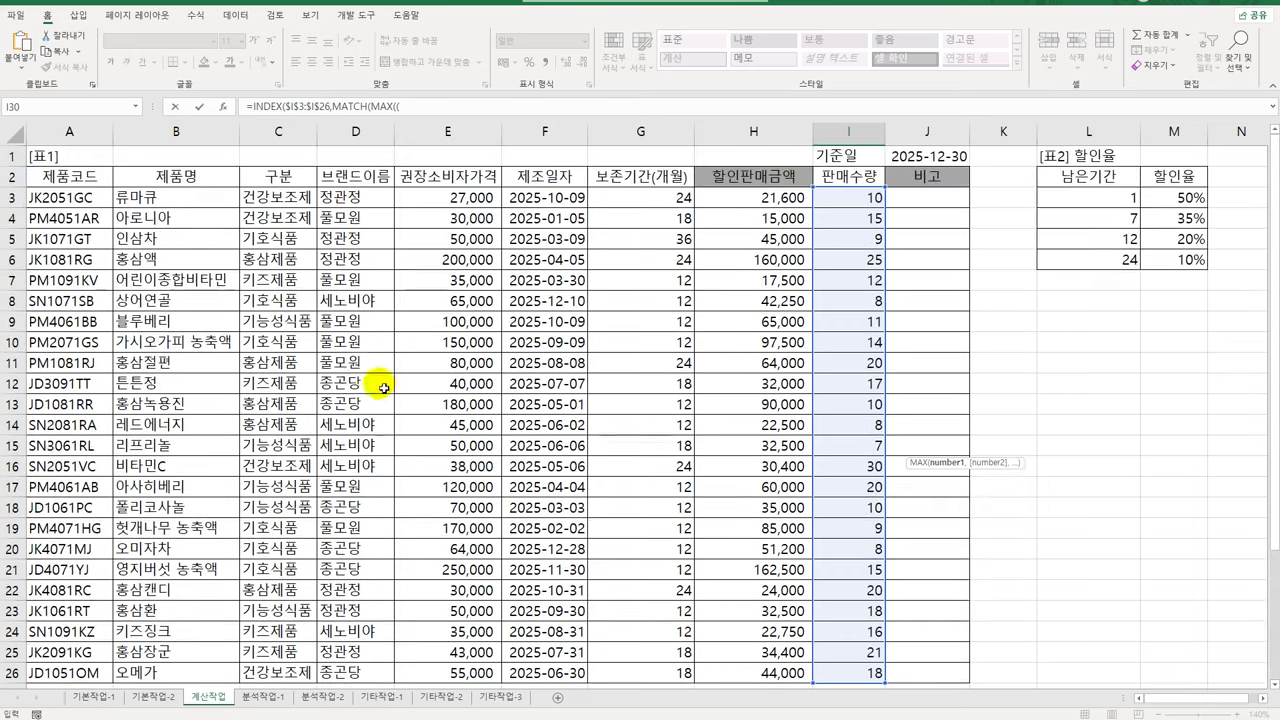
drag(295, 197, 300, 590)
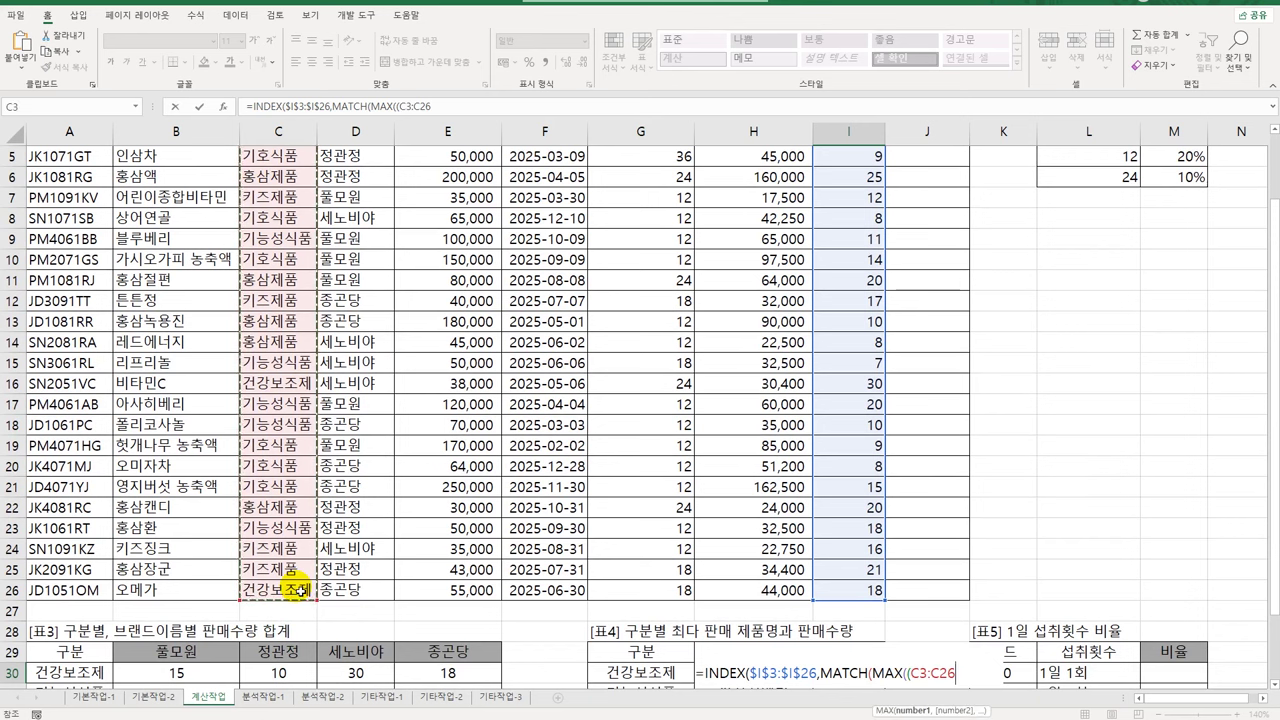
key(F4)
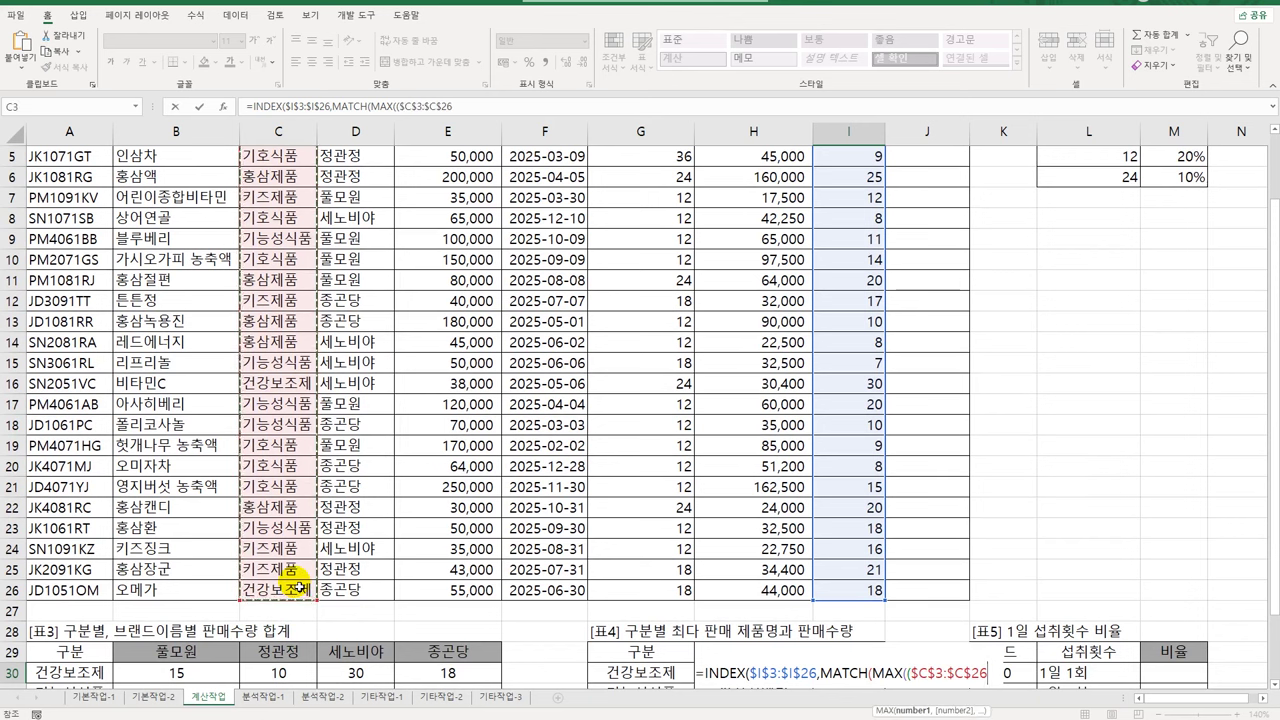
Compare the 구분 range with G30 in the I30 formula, multiply by the absolute range $I$3:$I$26 and close MAX
text(=)
click(625, 671)
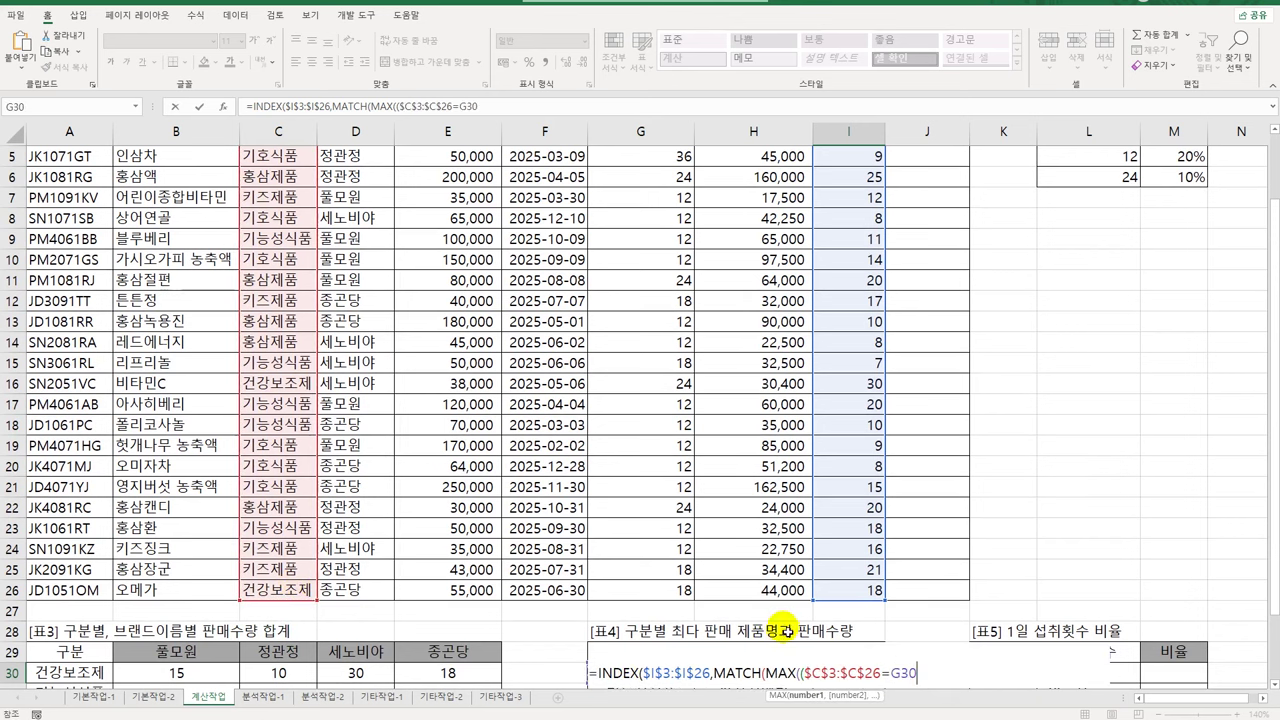
scroll(785, 621, down, 3)
text())
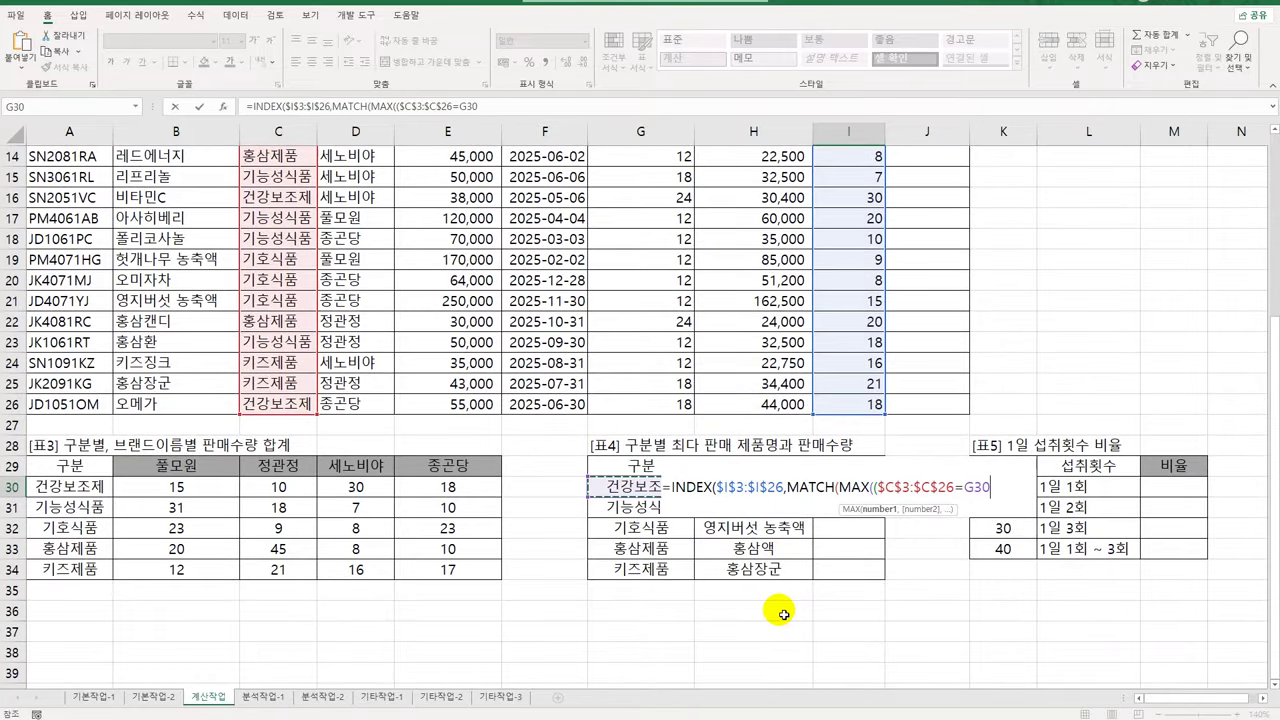
text(*)
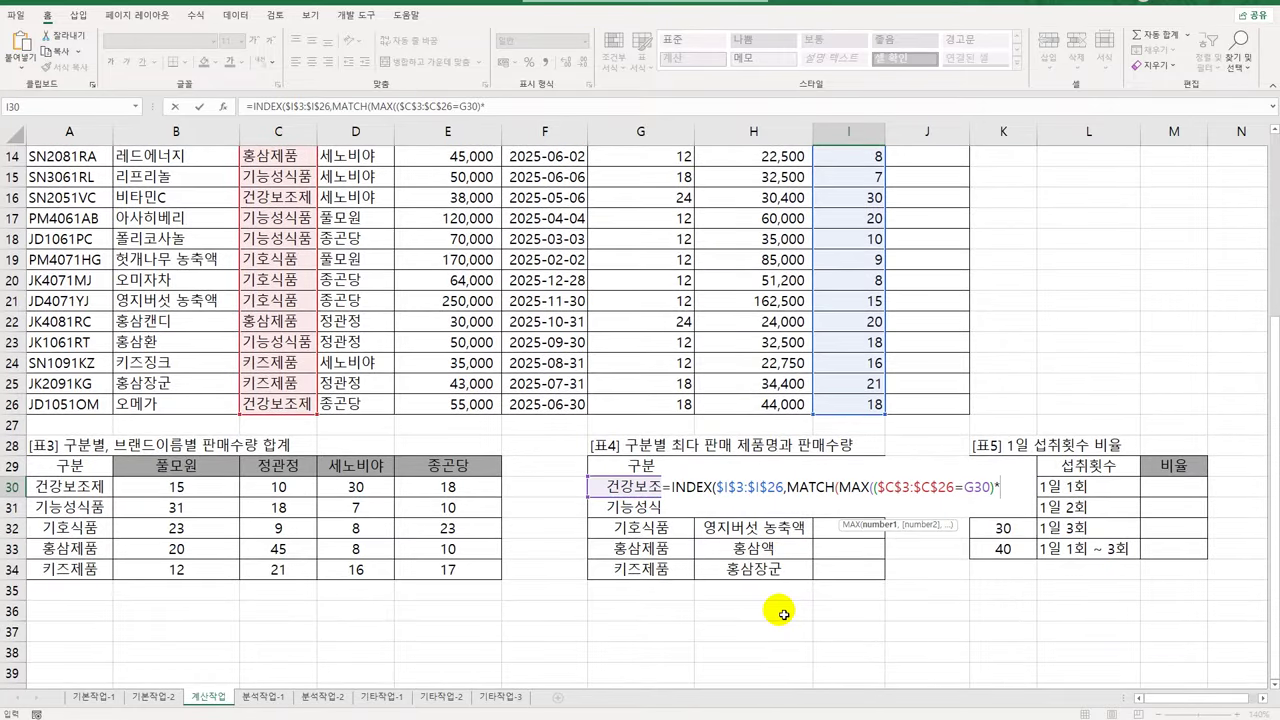
scroll(1005, 530, up, 4)
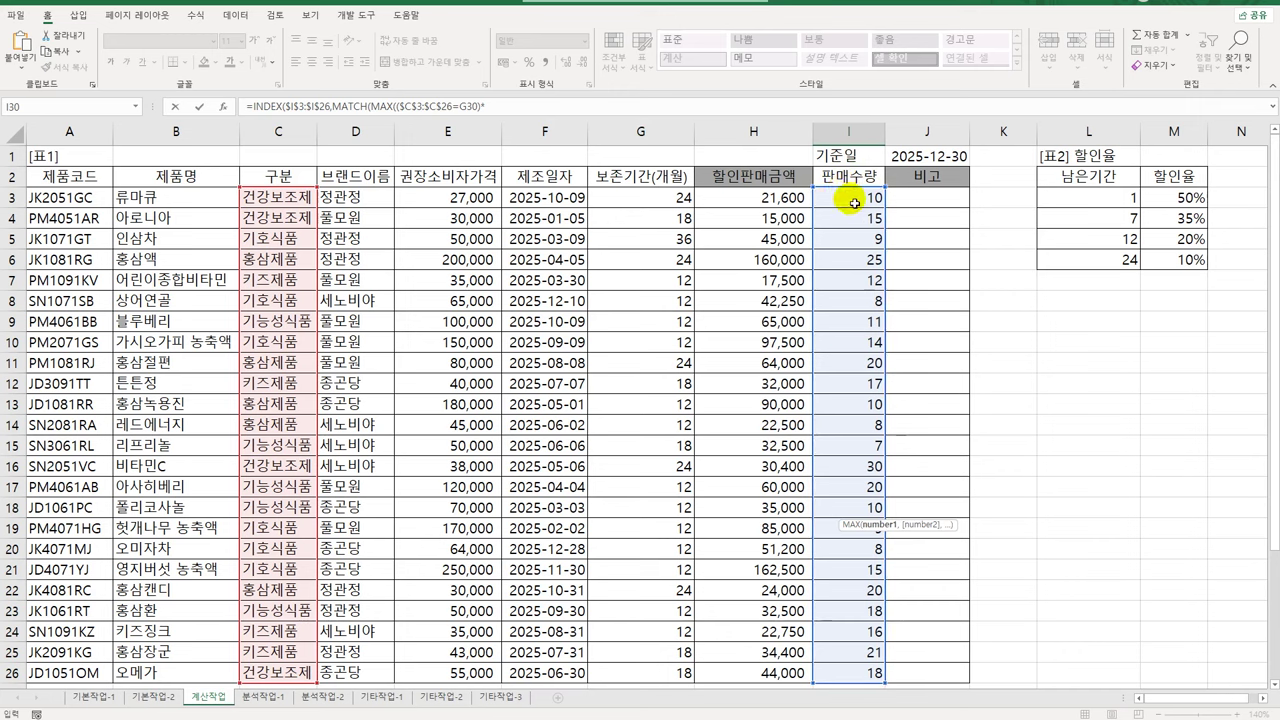
drag(849, 197, 845, 602)
key(F4)
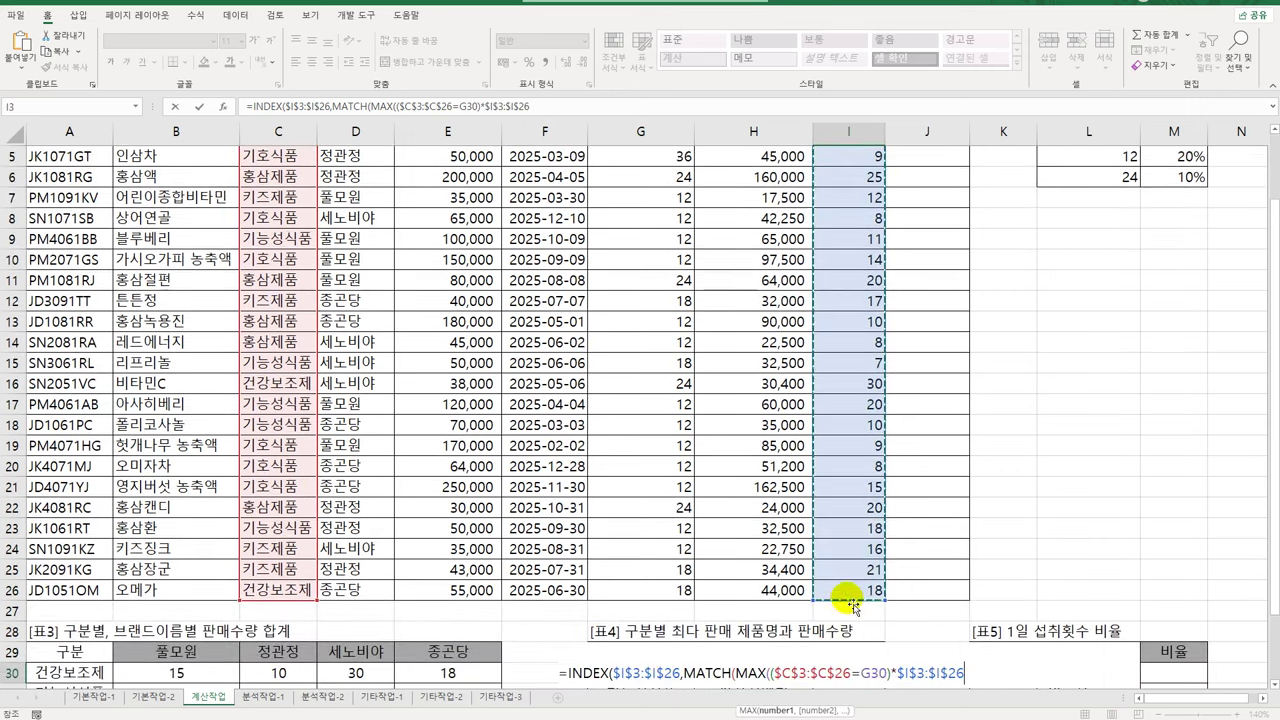
scroll(884, 672, down, 2)
scroll(884, 672, down, 1)
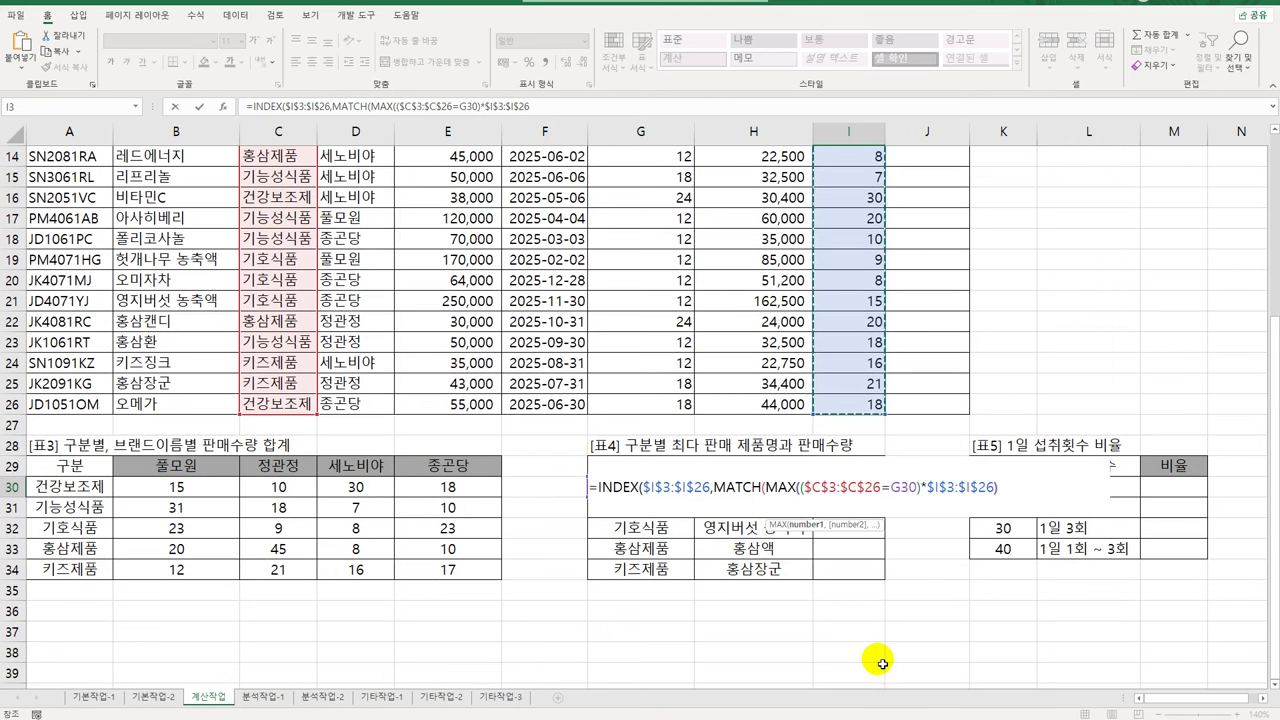
Give MATCH in I30 the lookup array ($C$3:$C$26=G30)*$I$3:$I$26, copied from the MAX condition, and proceed to its match type
text(,)
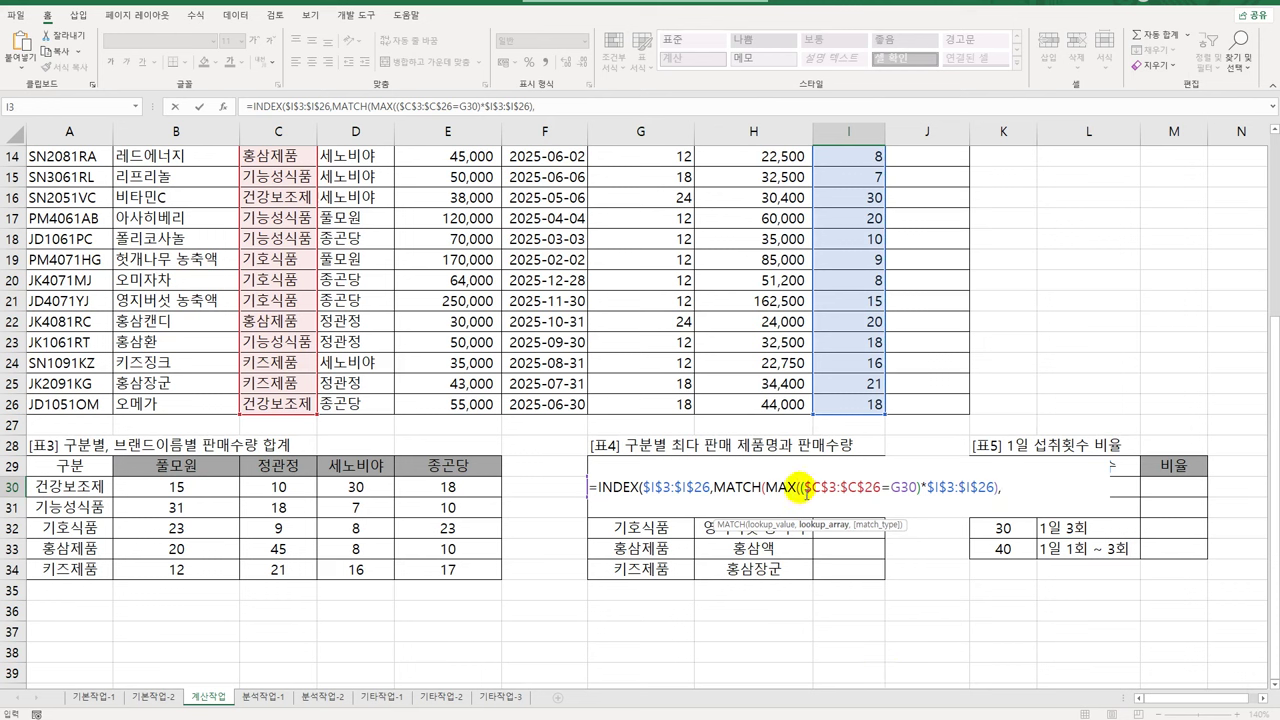
drag(806, 492, 985, 490)
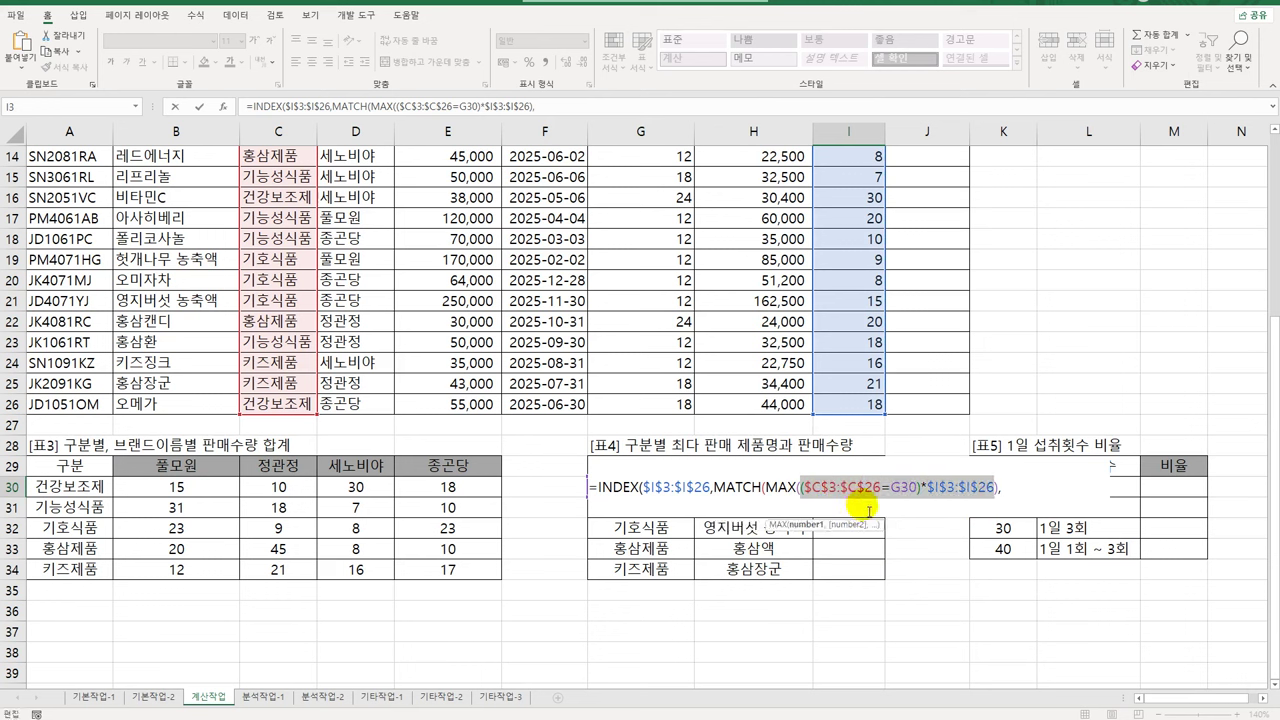
click(1008, 500)
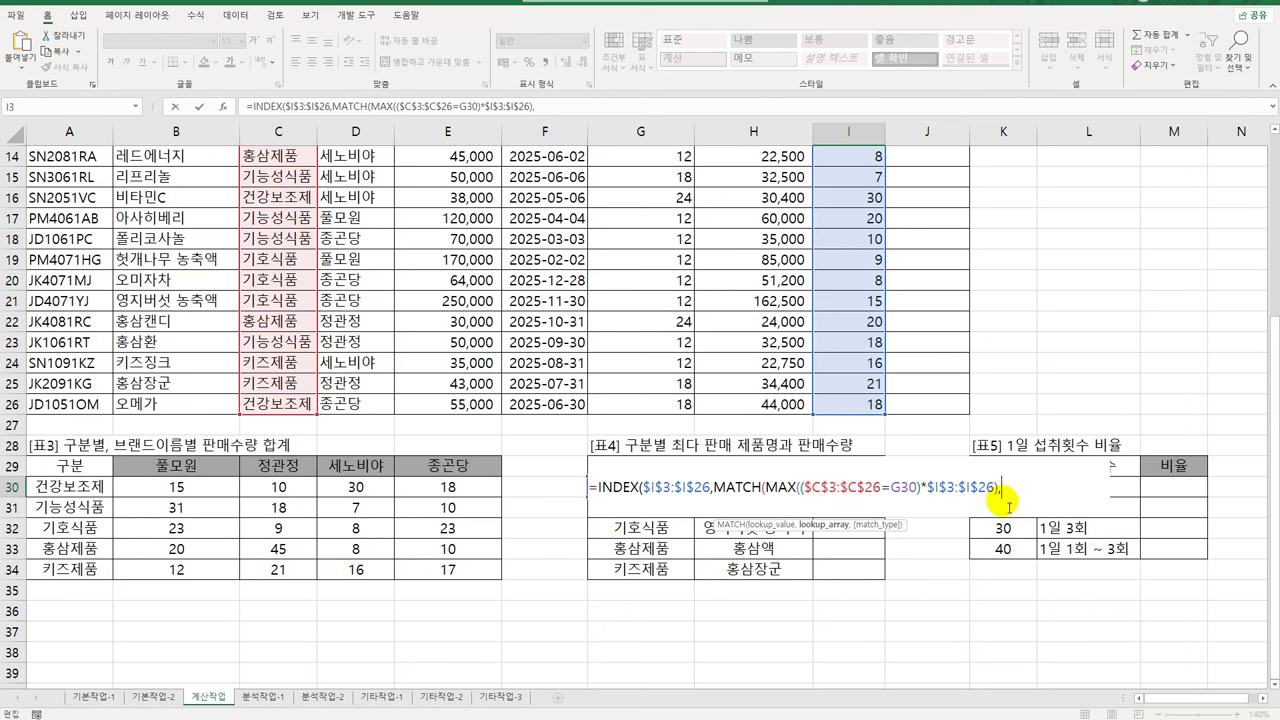
text(($C$3:$C$26=G30)*$I$3:$I$26)
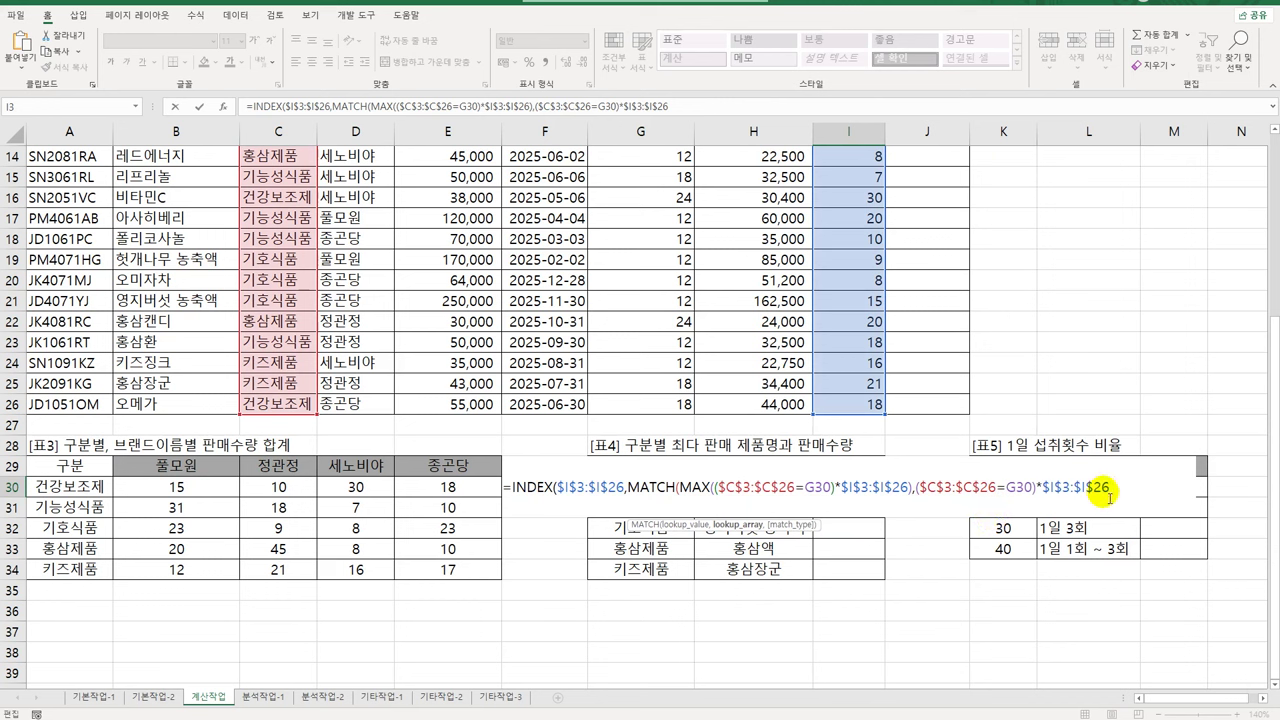
text(,)
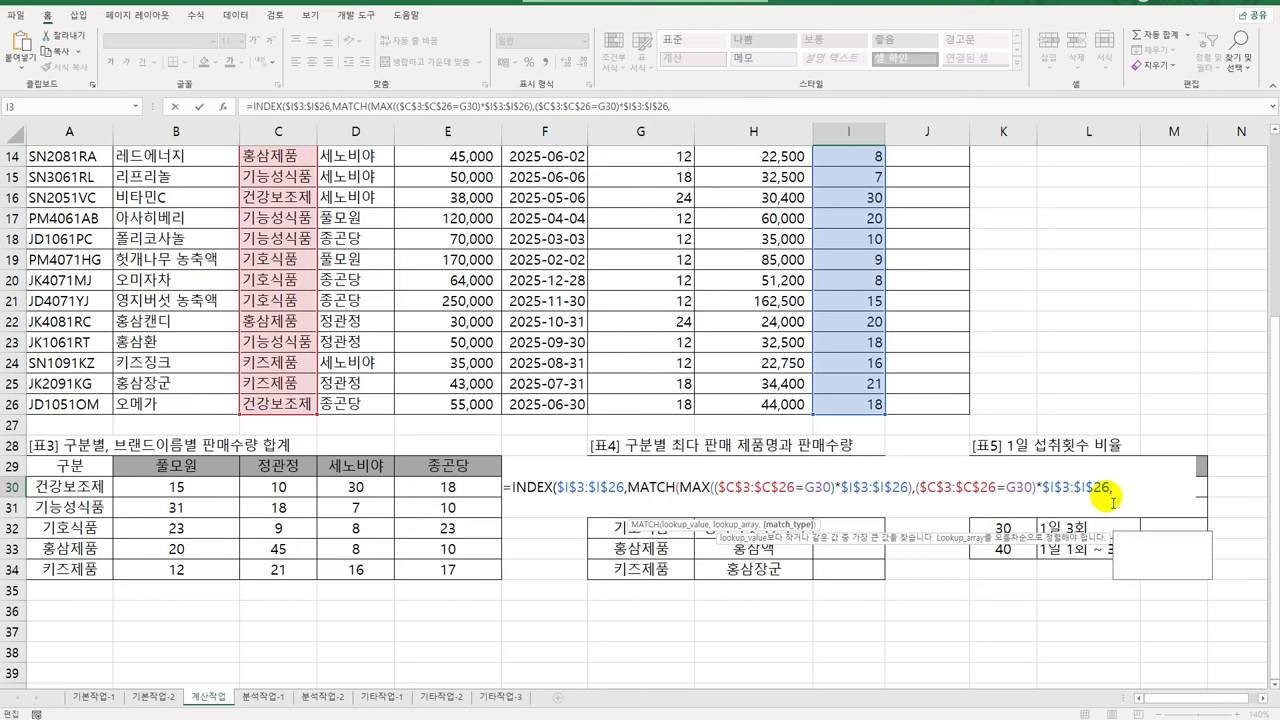
Finish the I30 formula with match type 0, enter it as an array formula, and fill it down to I34
text(0)
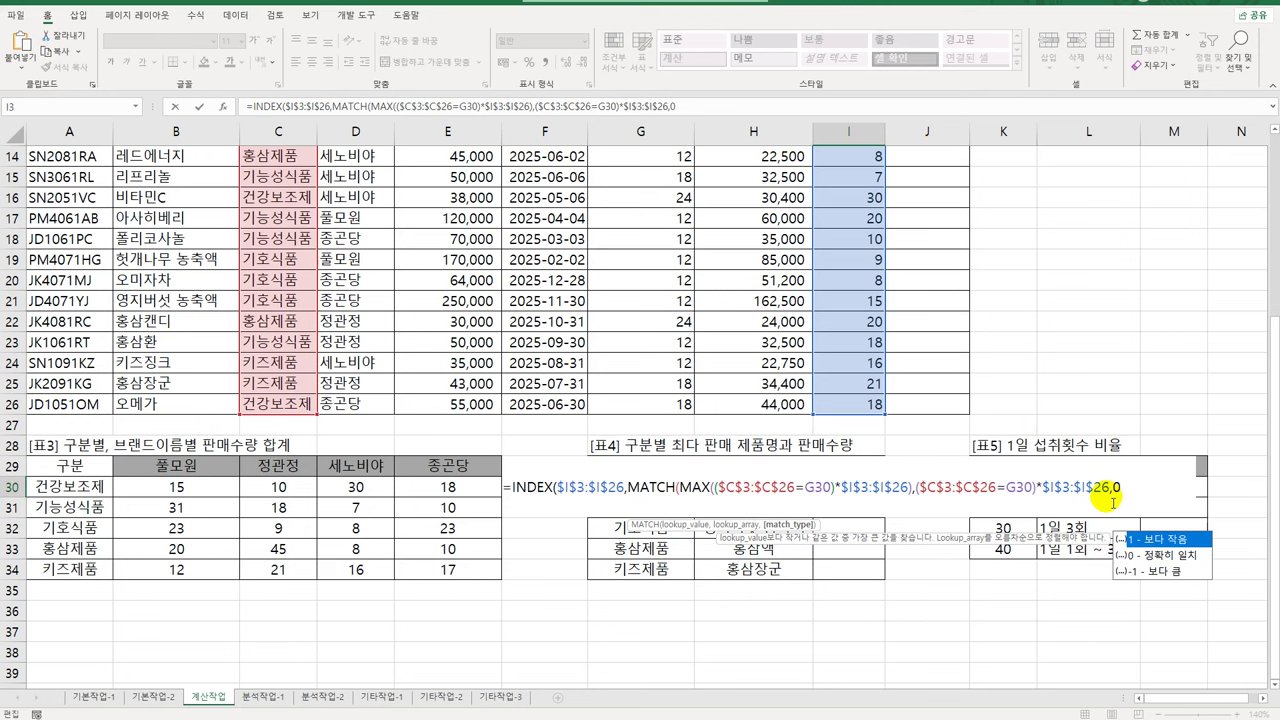
text())
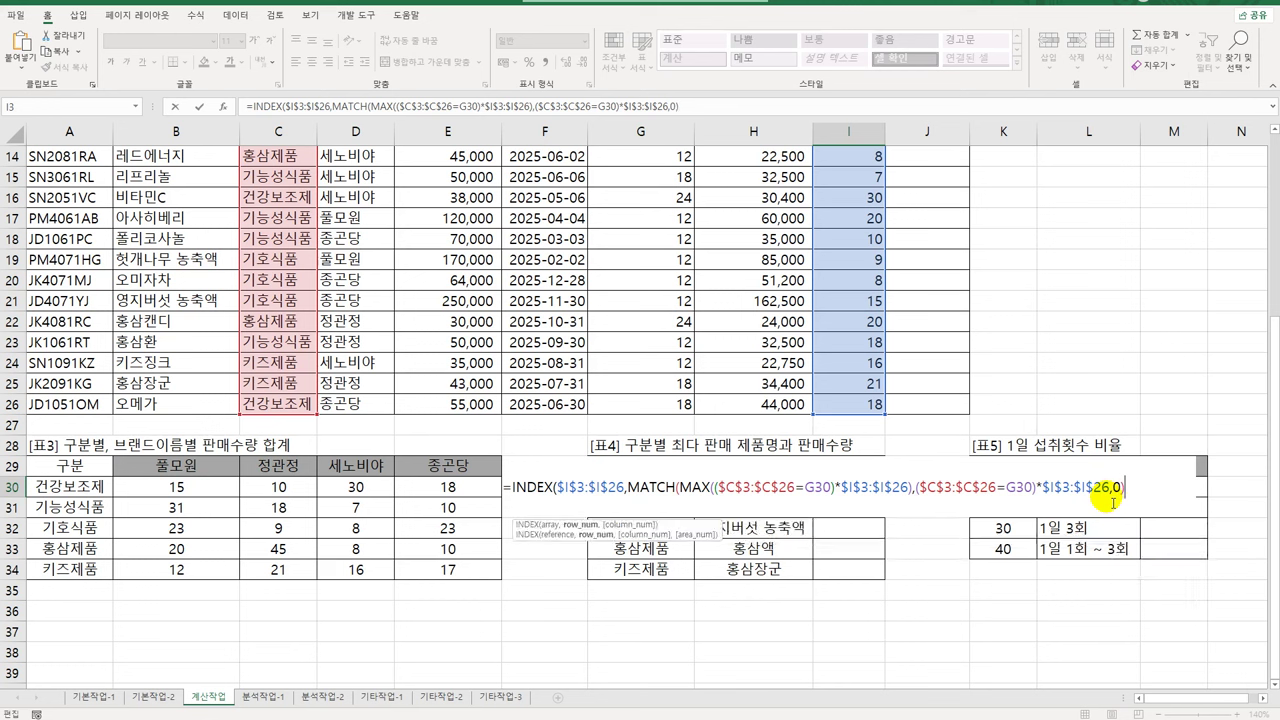
text())
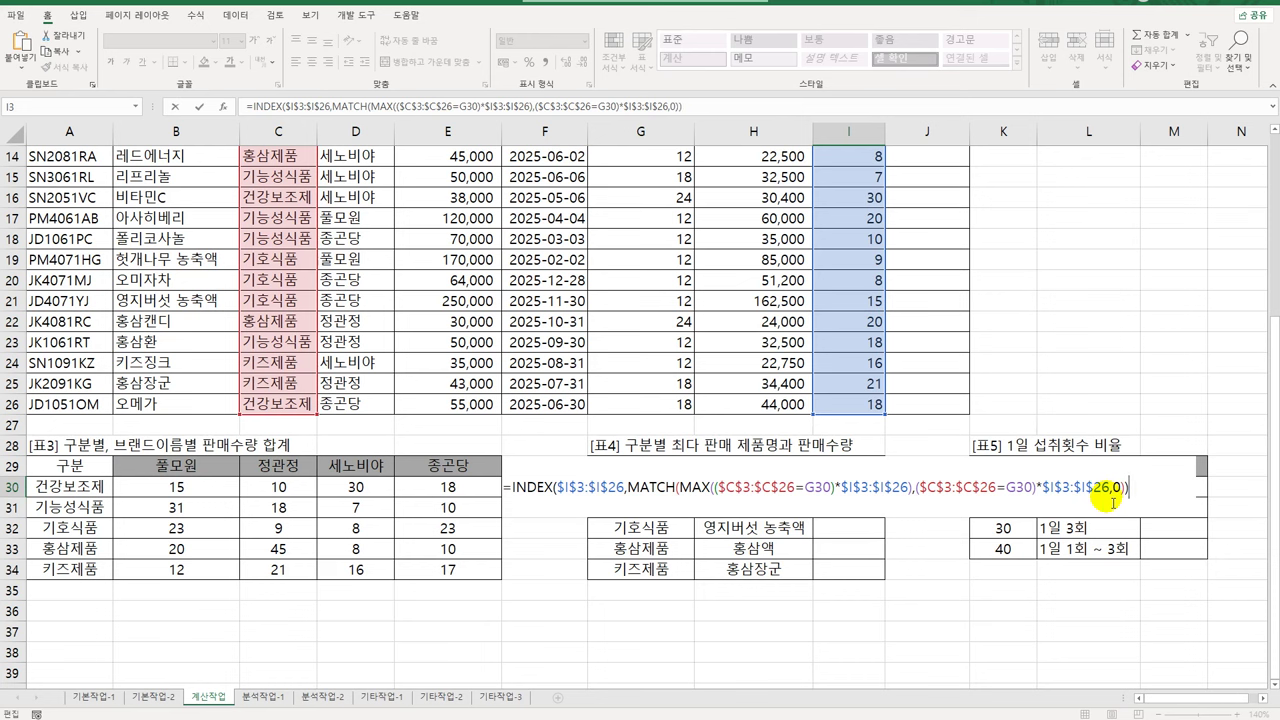
key(ctrl+shift+Return)
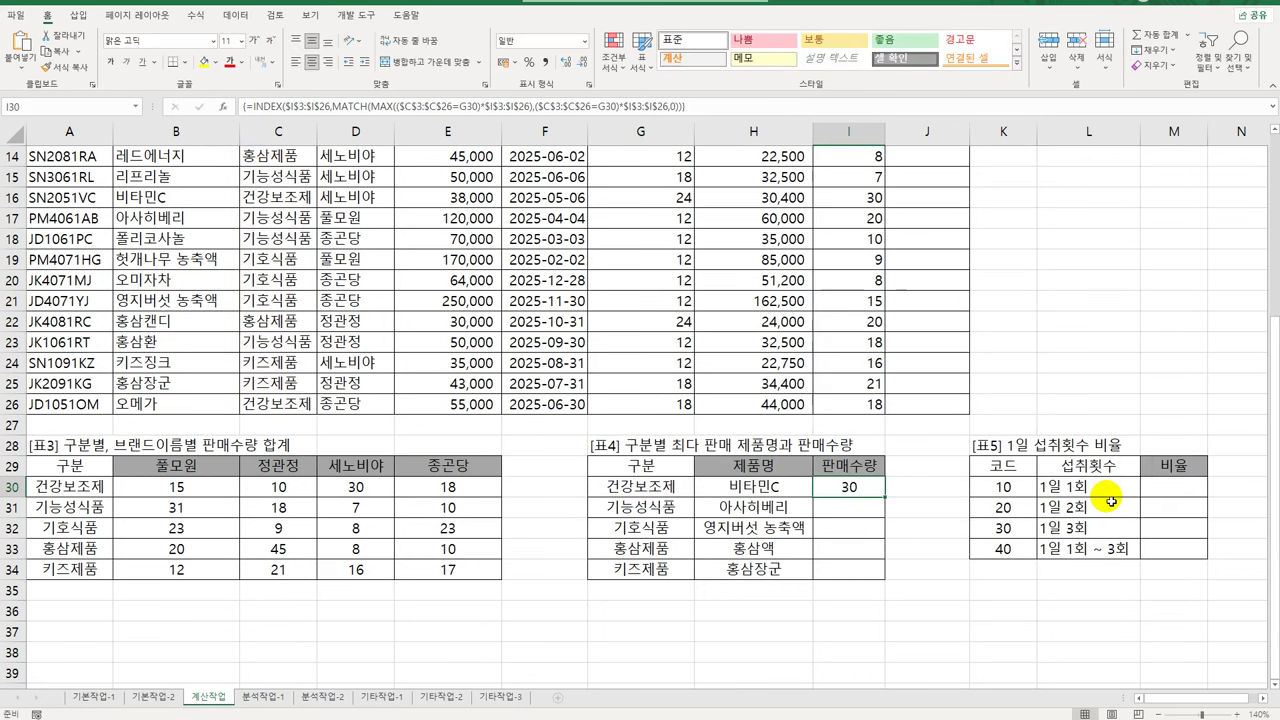
drag(884, 497, 876, 579)
click(876, 579)
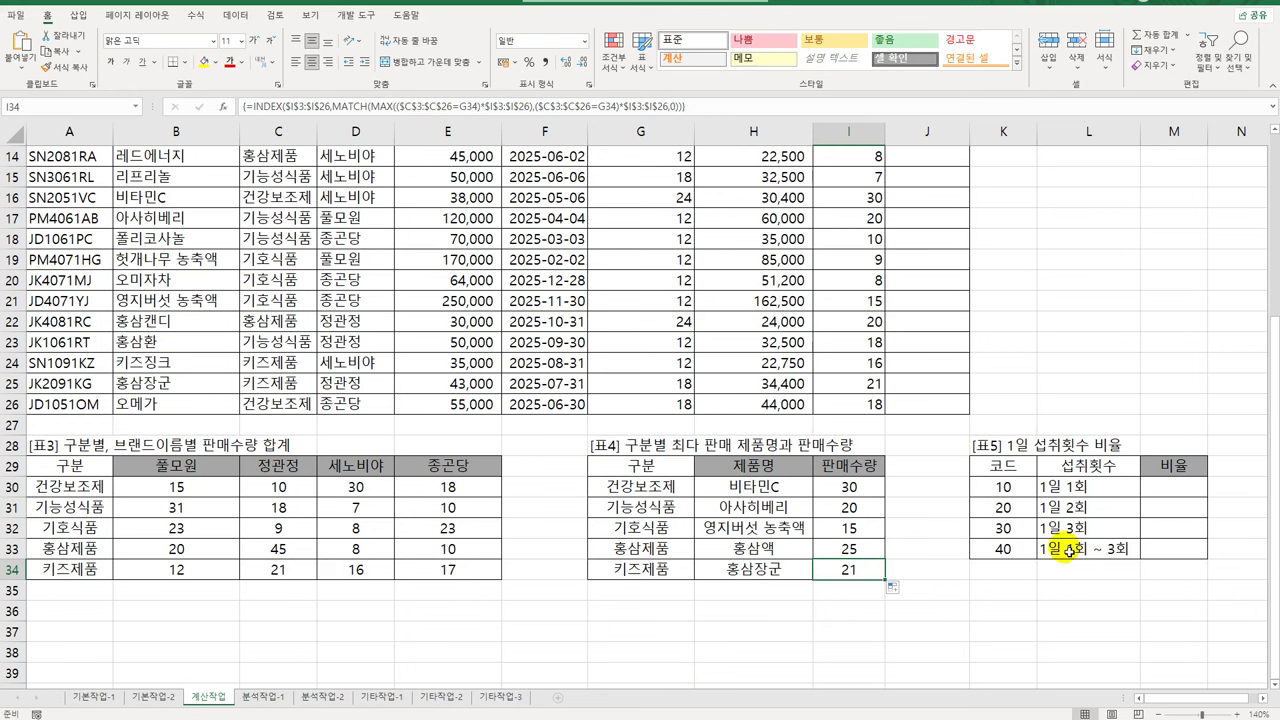
Start a SUM(MID( formula in M30 of [표5] with the absolute 제품코드 range $A$3:$A$26 as MID's text
click(1166, 491)
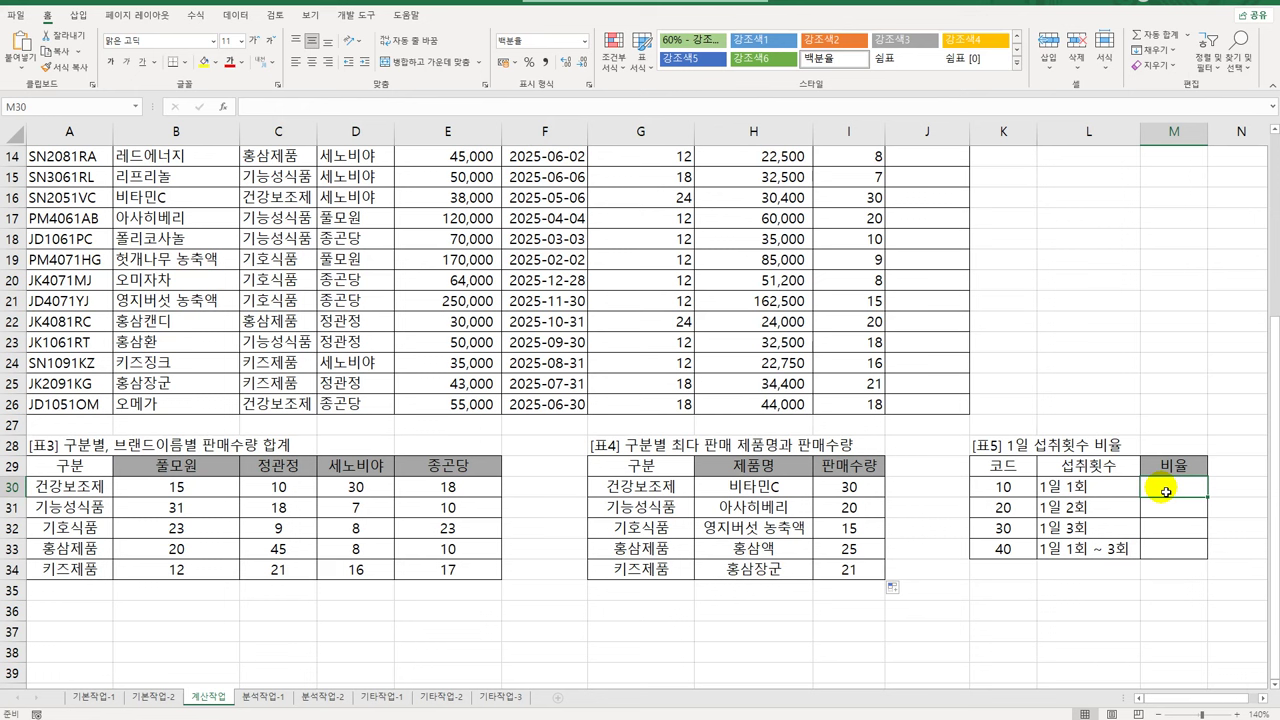
text(=)
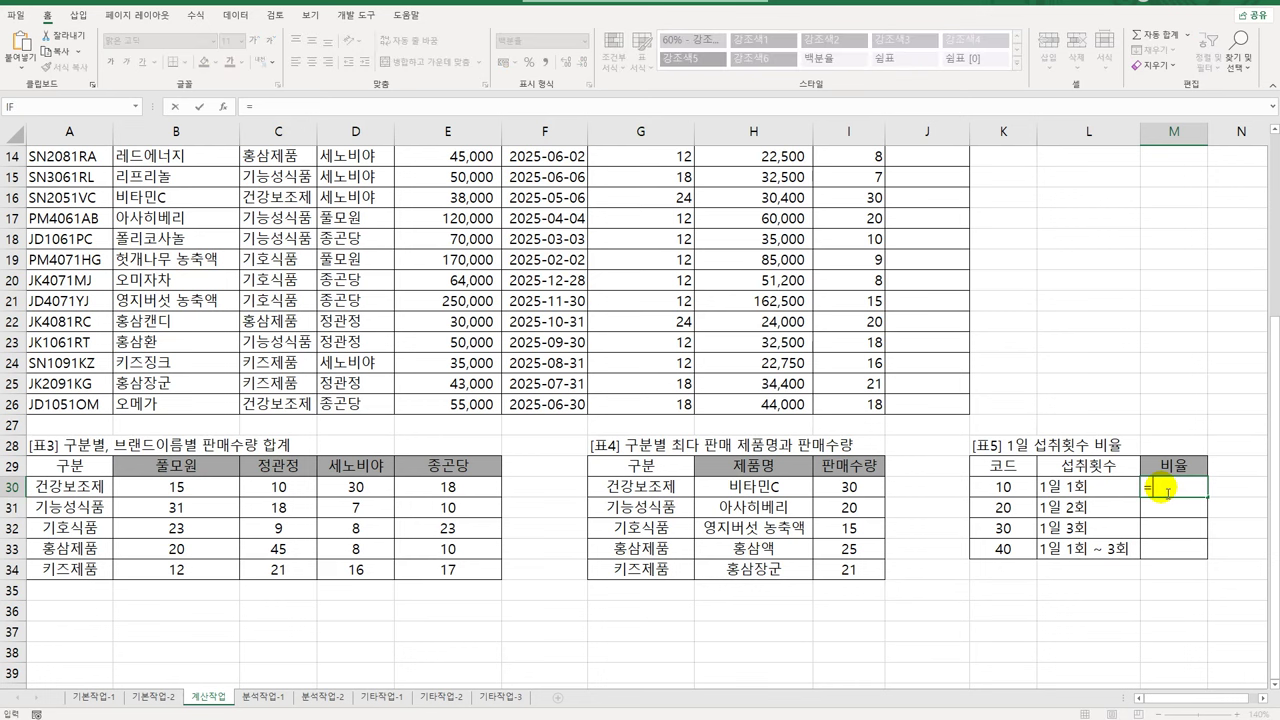
text(SUM()
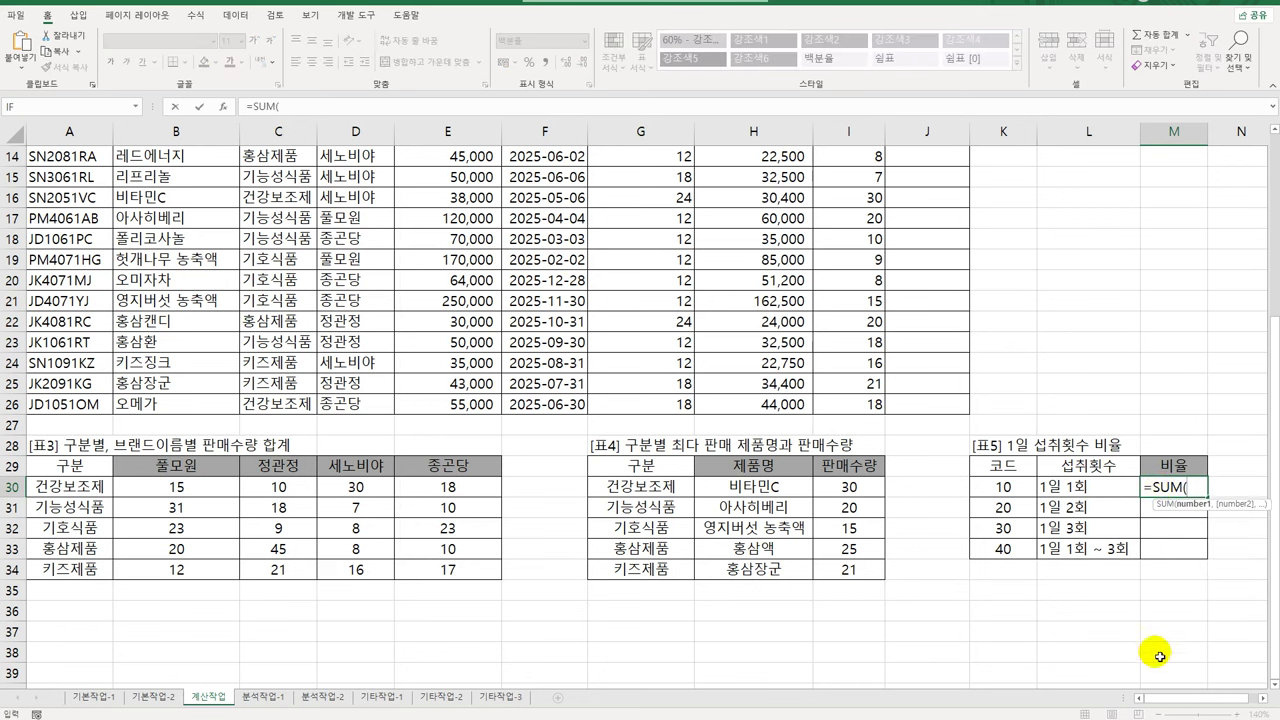
drag(1166, 697, 1196, 701)
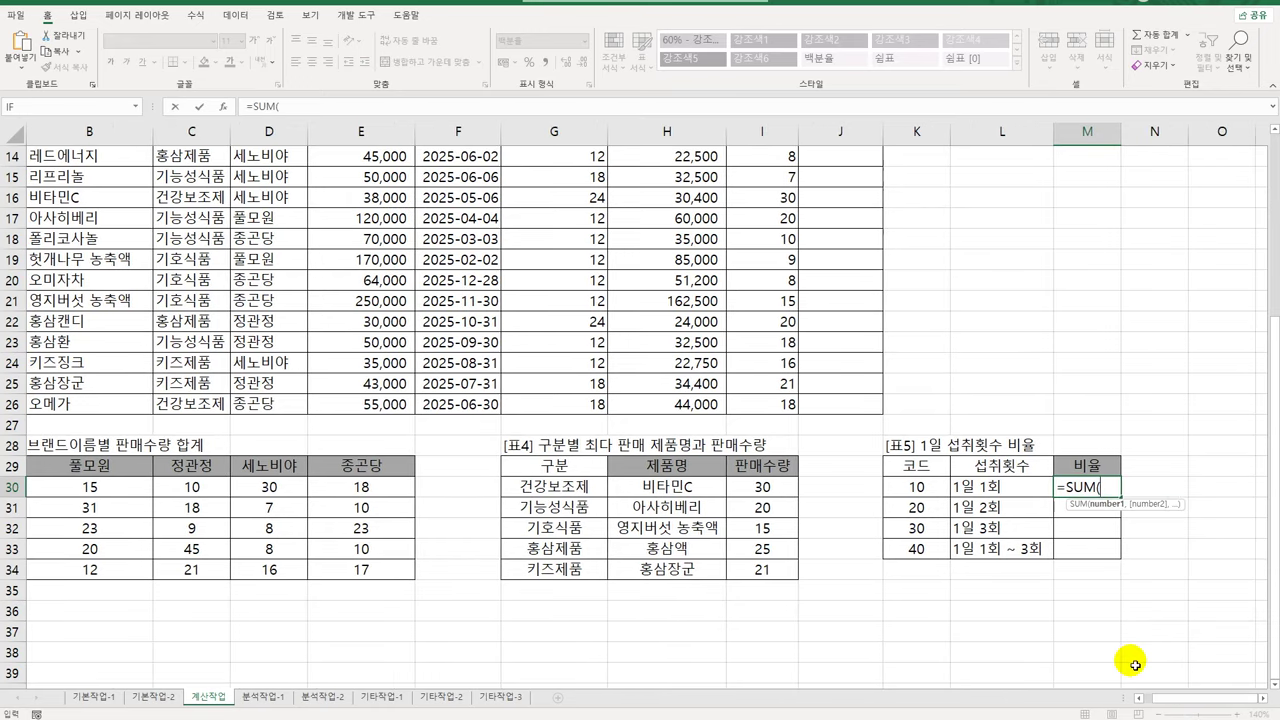
text(MID()
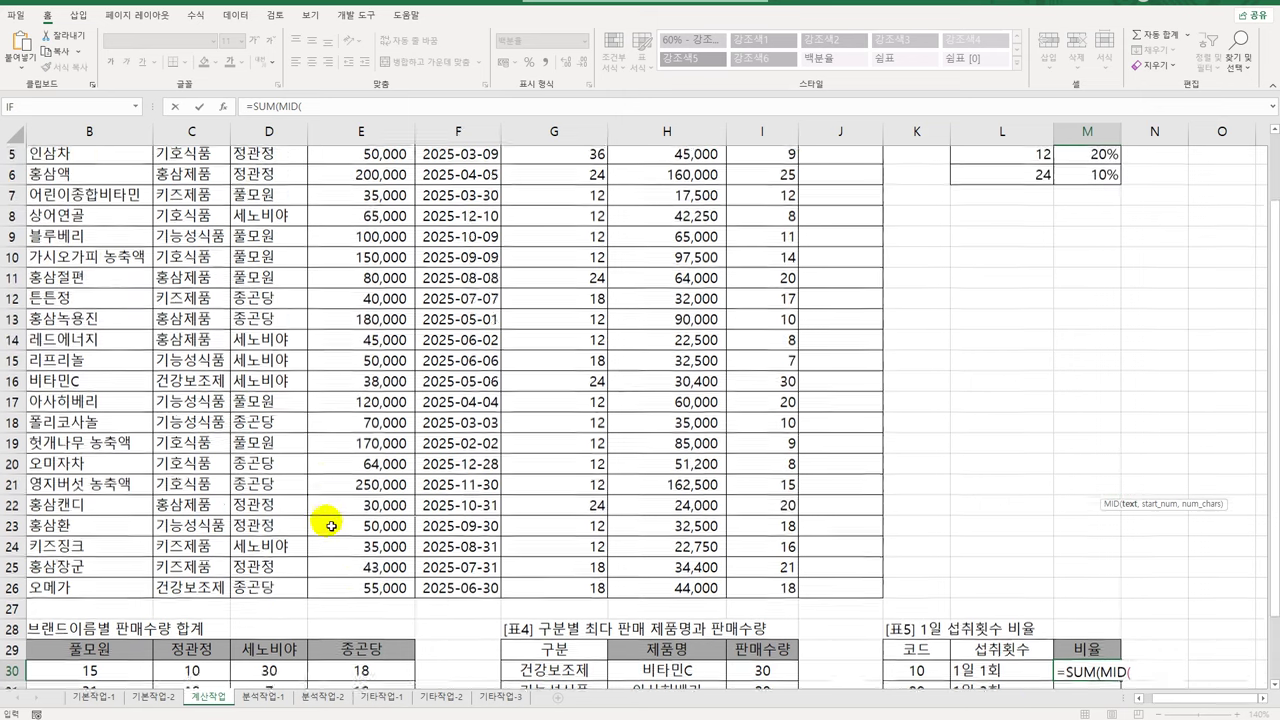
scroll(340, 522, up, 3)
drag(1175, 703, 1120, 698)
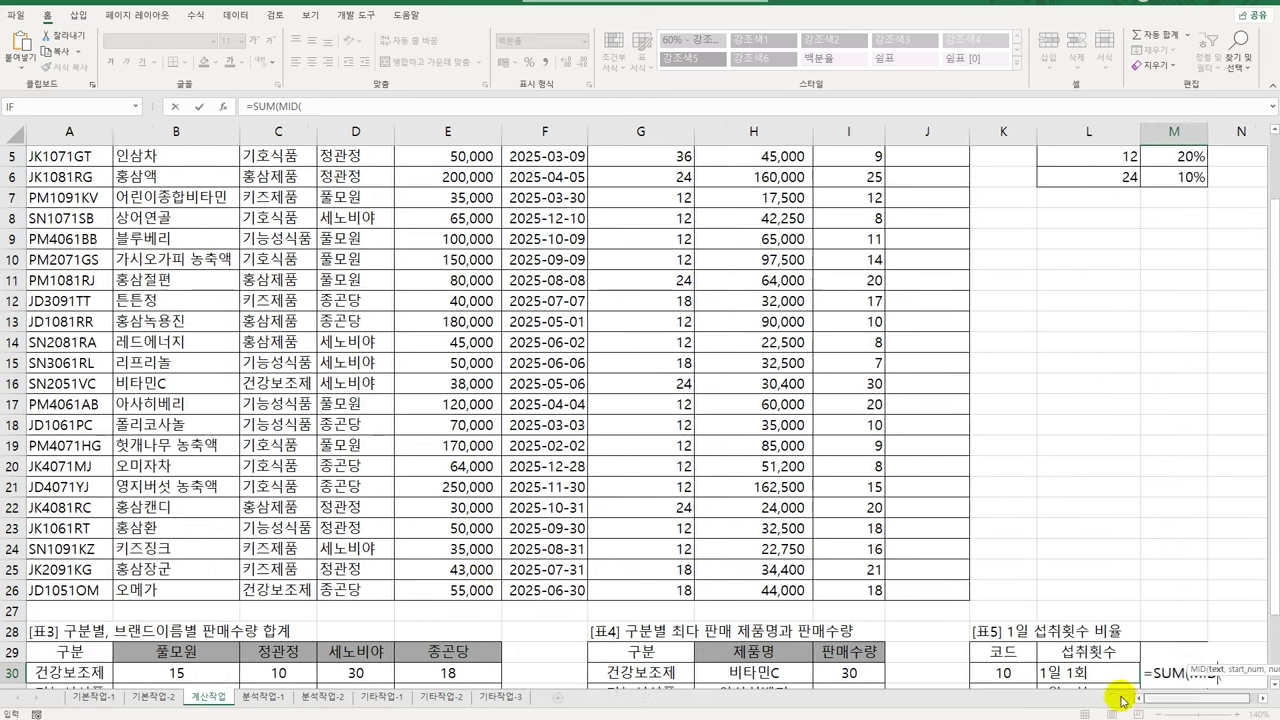
scroll(41, 368, up, 2)
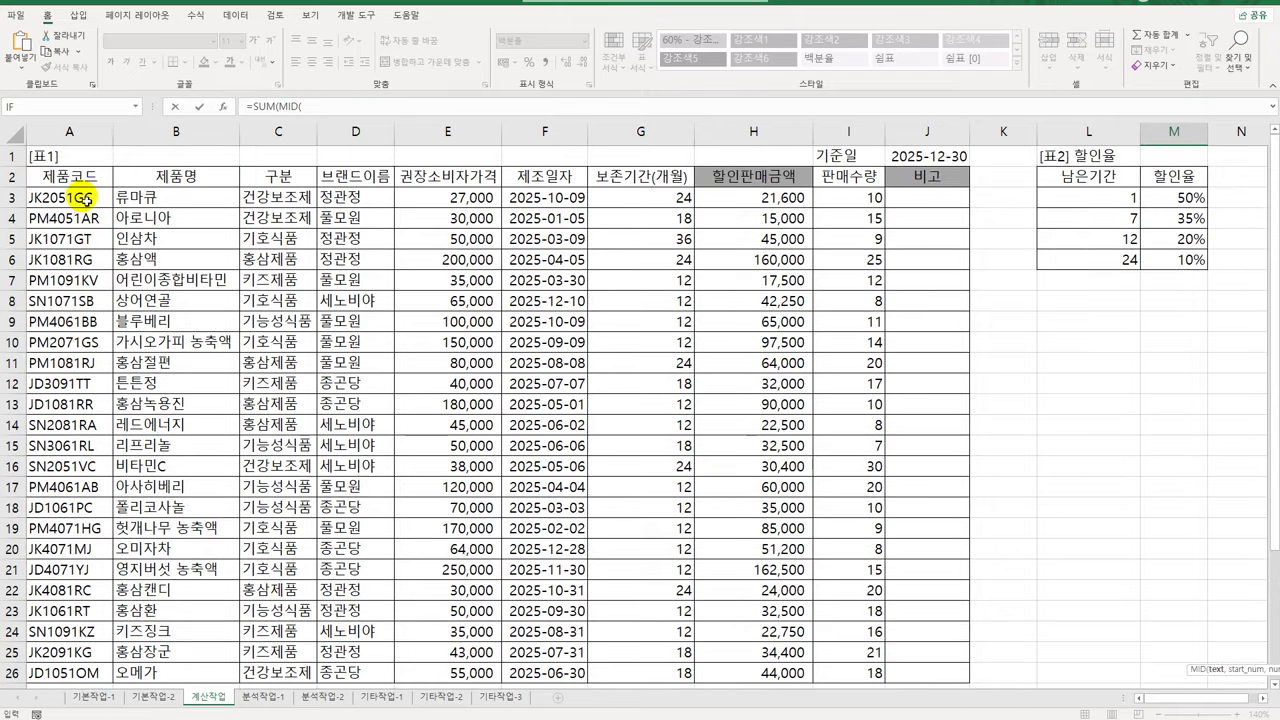
drag(78, 195, 78, 612)
key(F4)
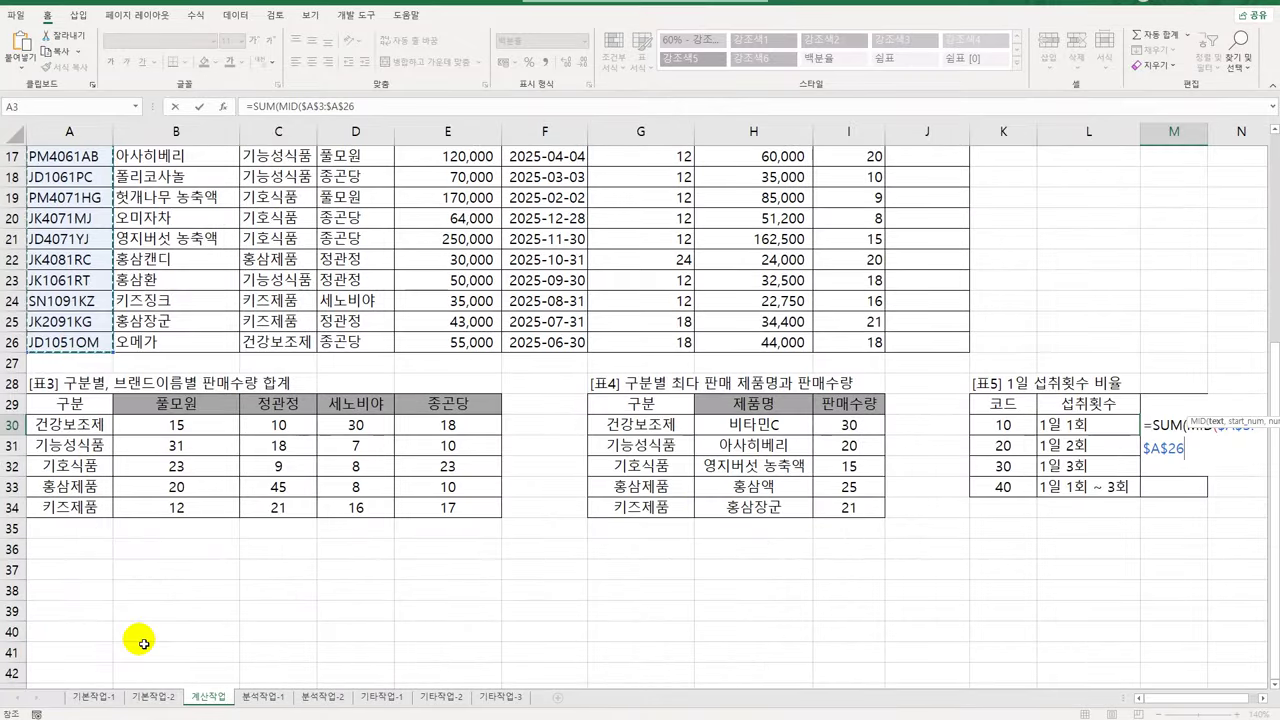
Have MID in M30 extract 2 characters from position 3, multiply by 1, and compare the result with K30
text(,)
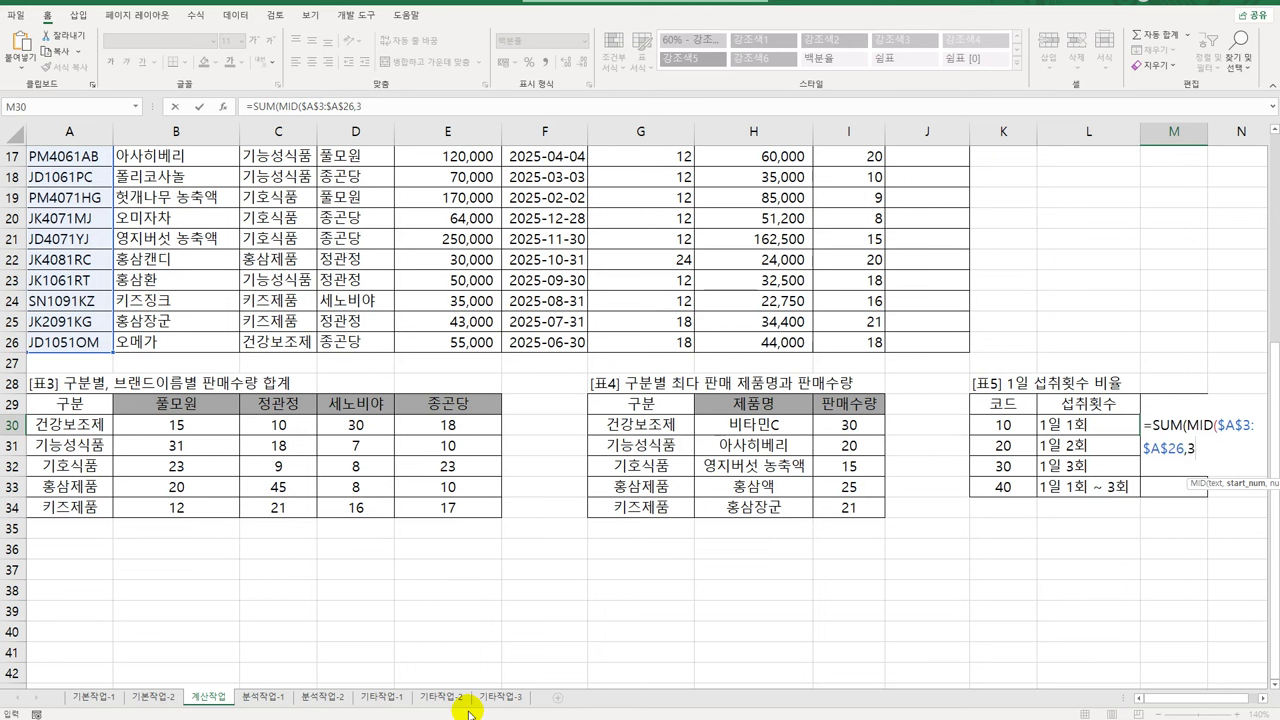
text(3,2))
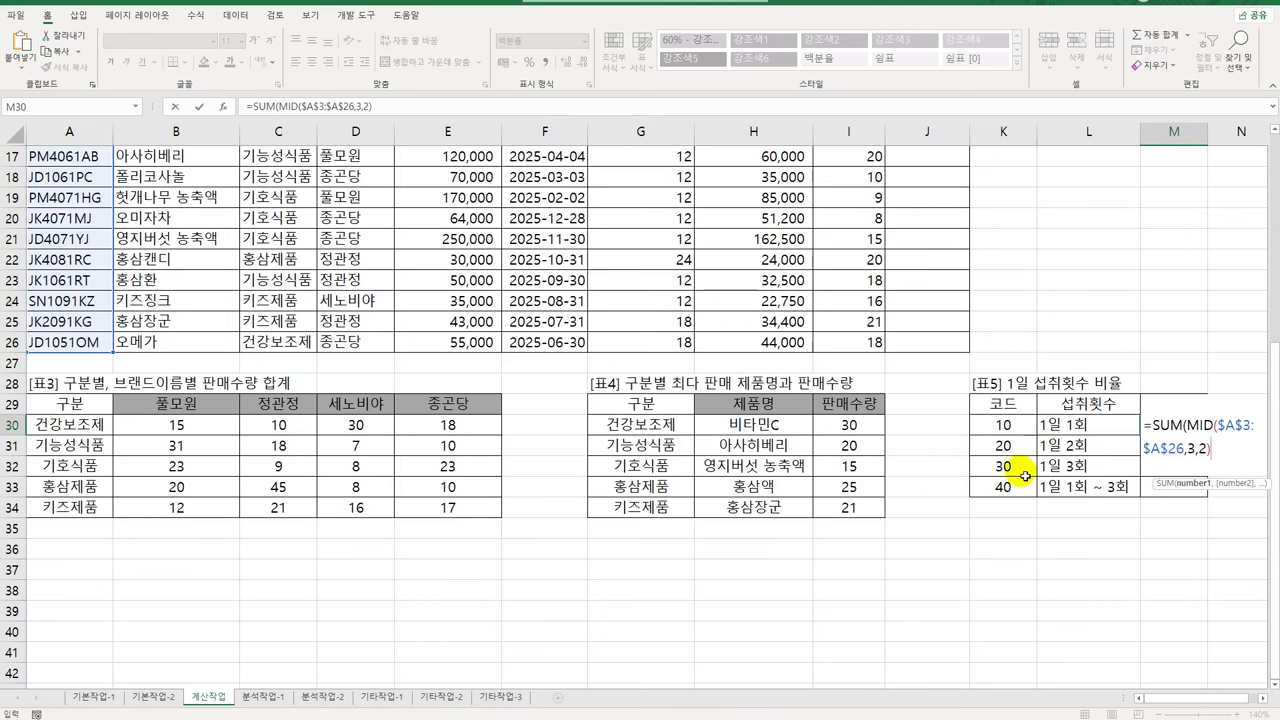
text(*1=)
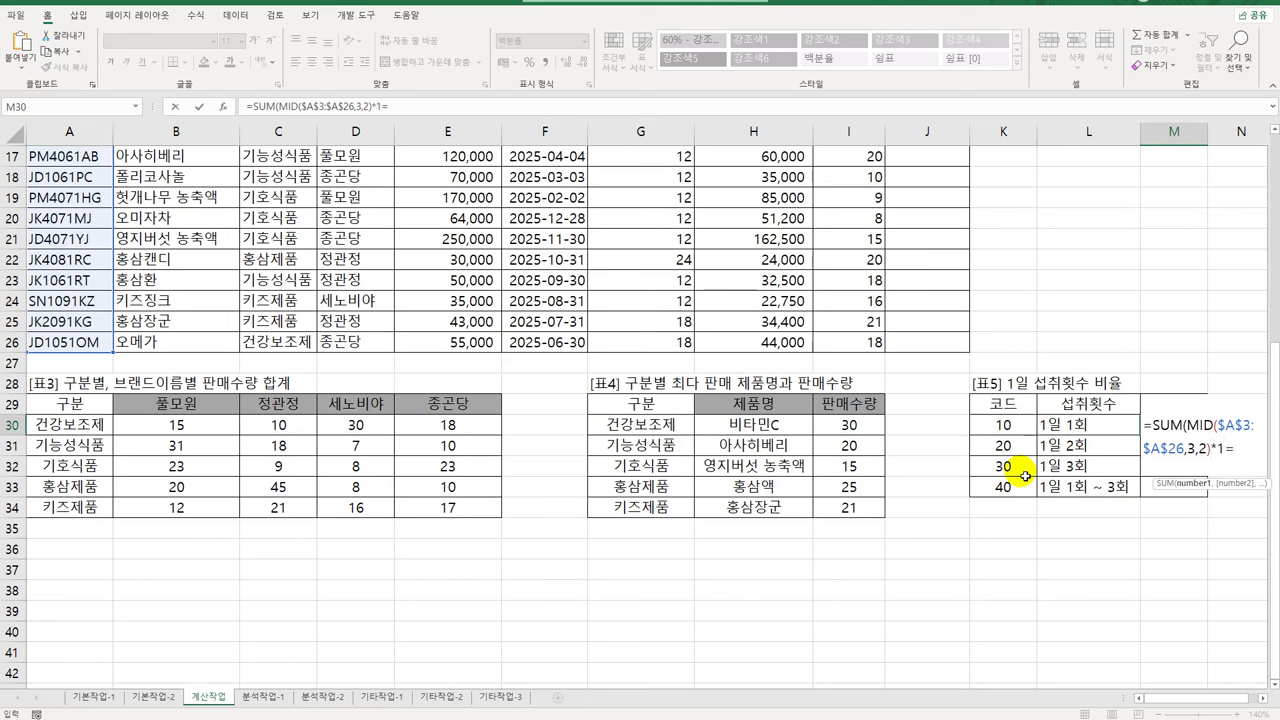
click(1003, 424)
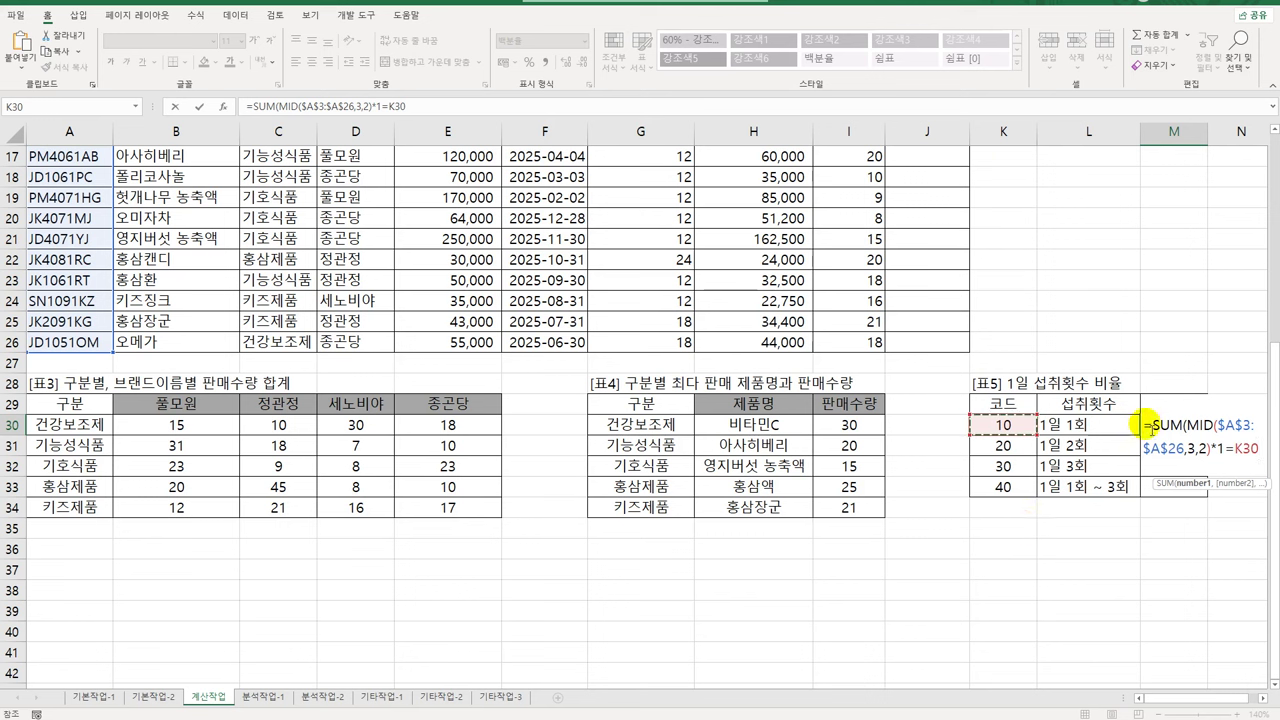
Enclose the MID comparison with K30 in parentheses, multiply it by 1, and close the SUM function
click(1188, 425)
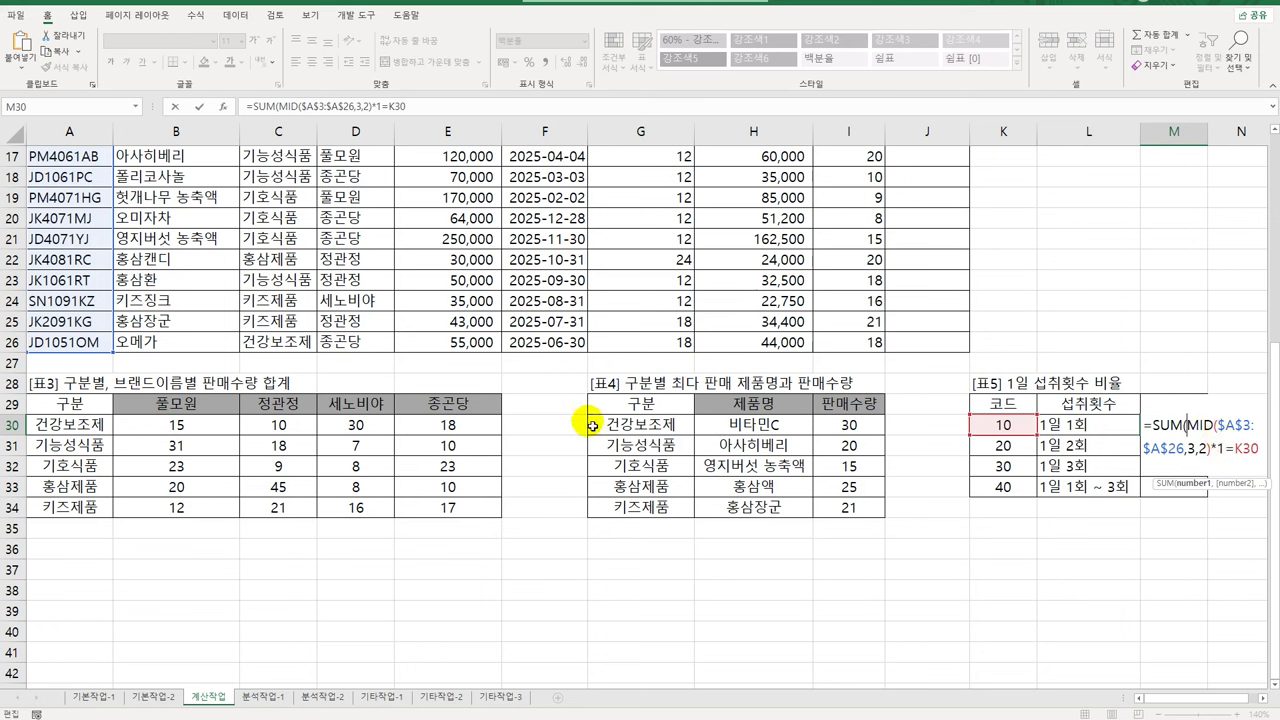
text(()
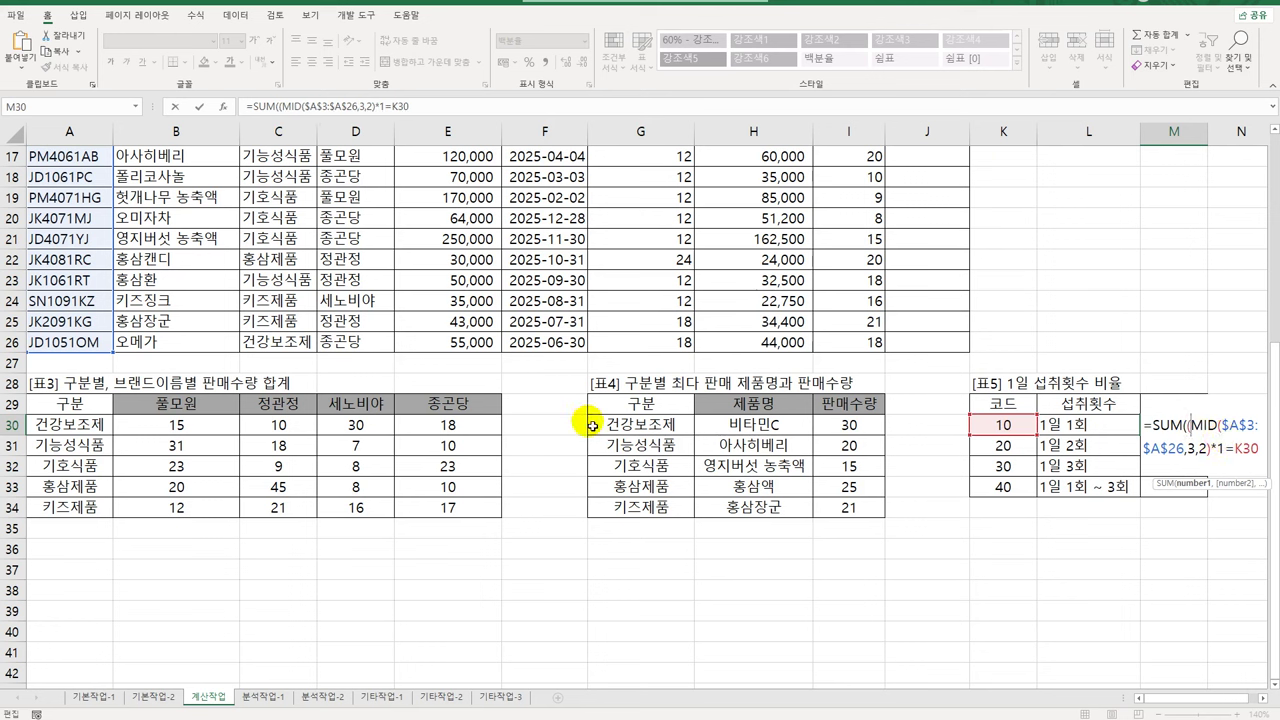
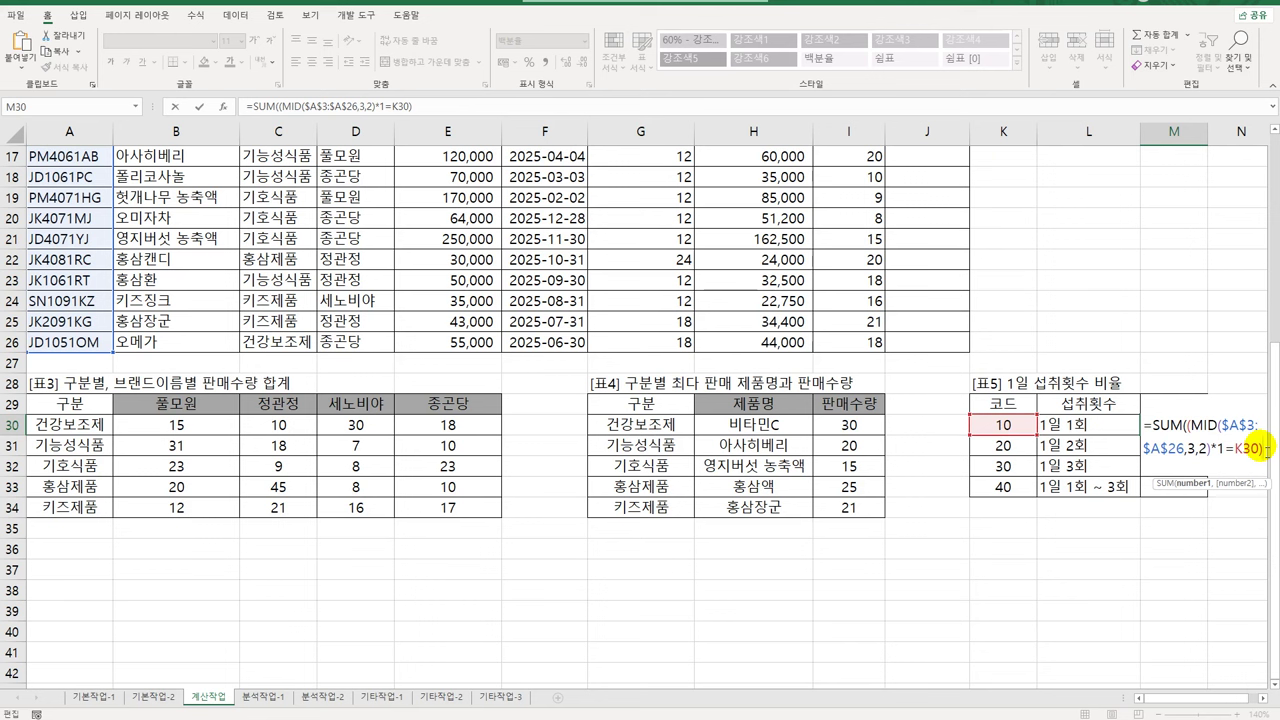
text(*)
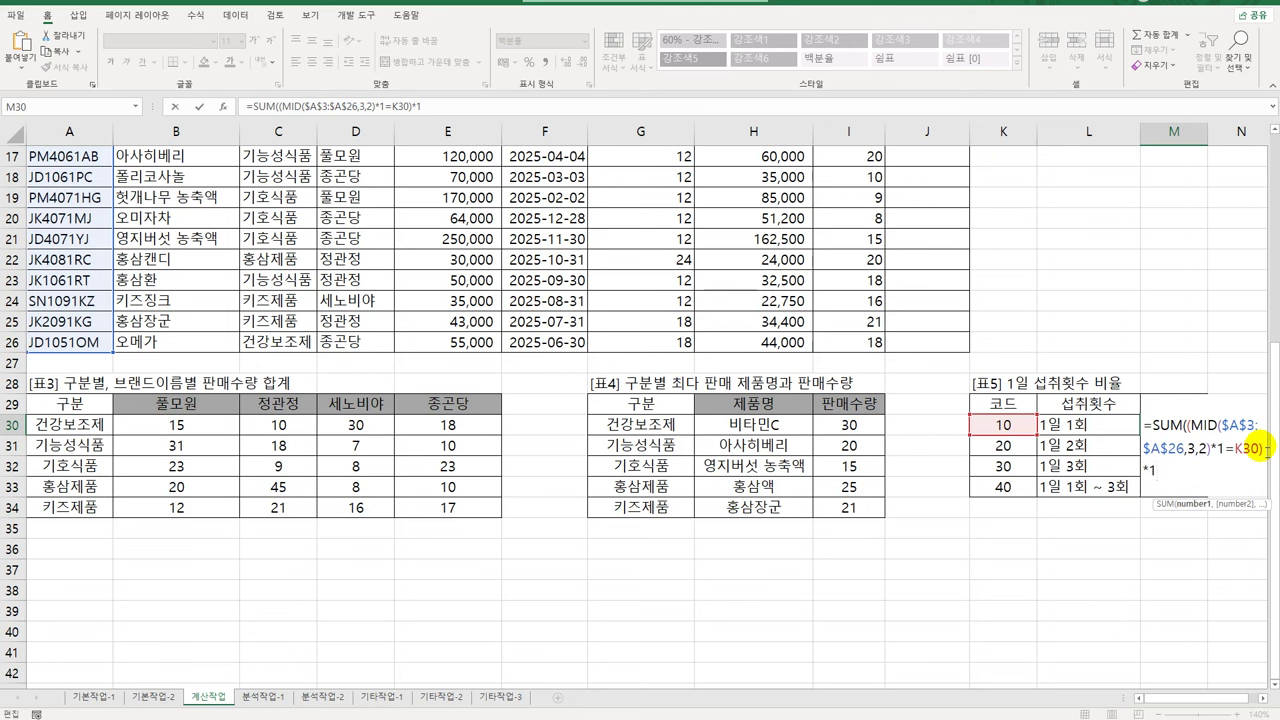
text())
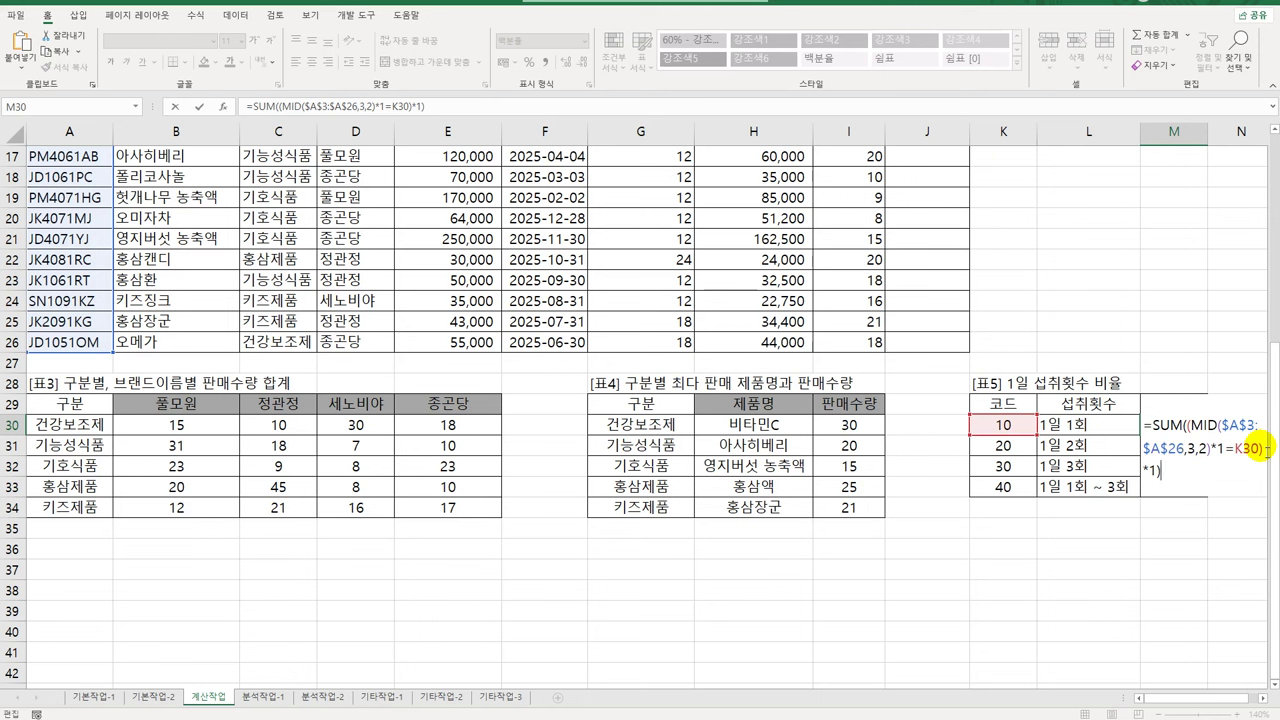
Divide the SUM in M30 by COUNTA of the absolute 제품코드 range $A$3:$A$26
text(/C)
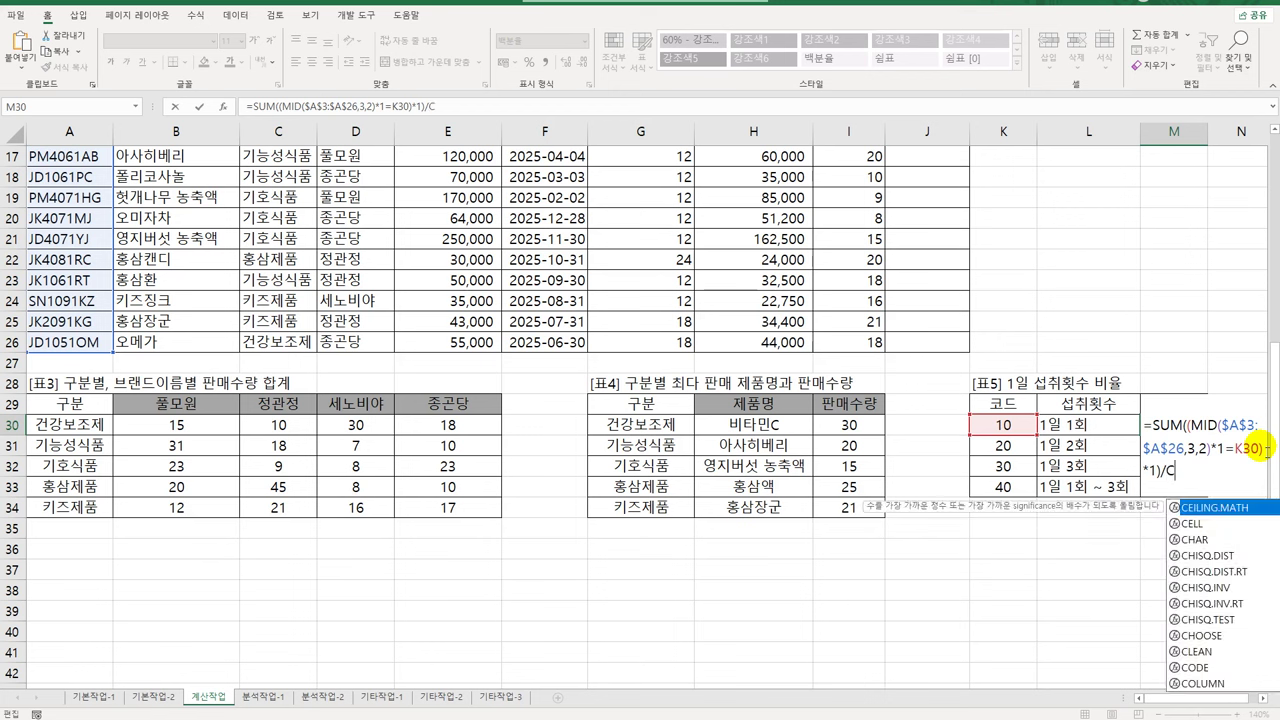
text(OUNTA)
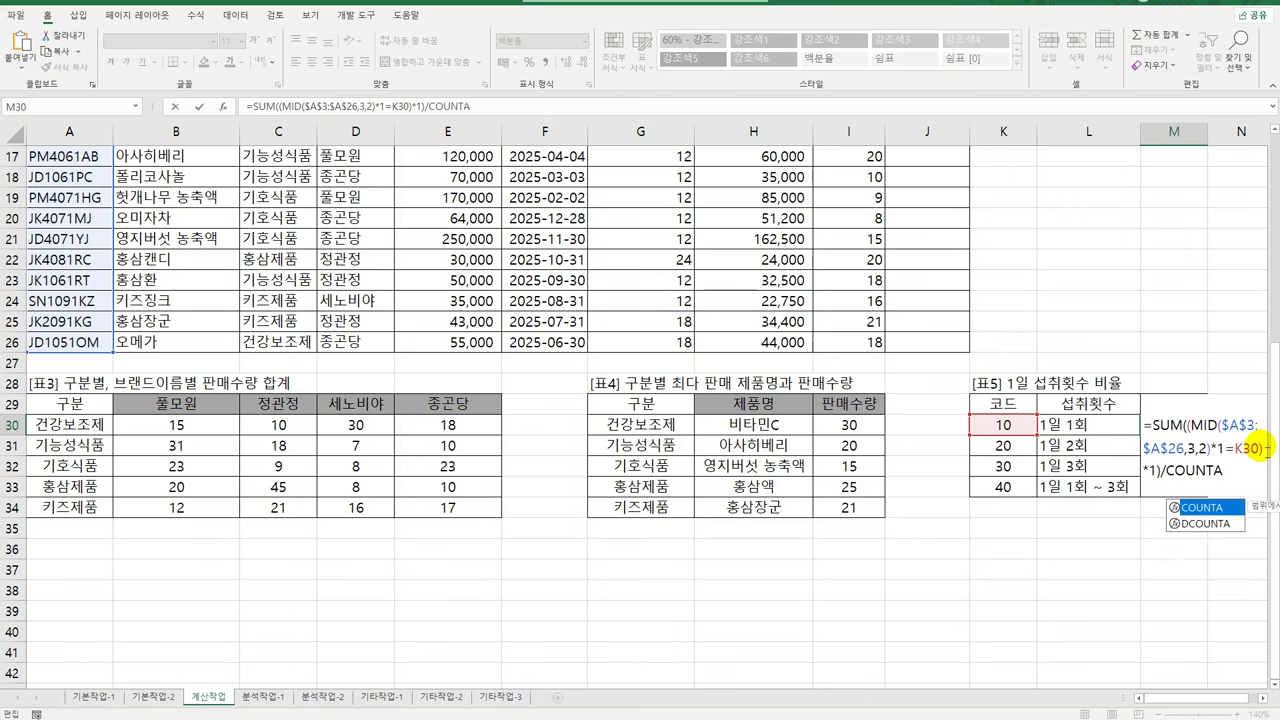
text(()
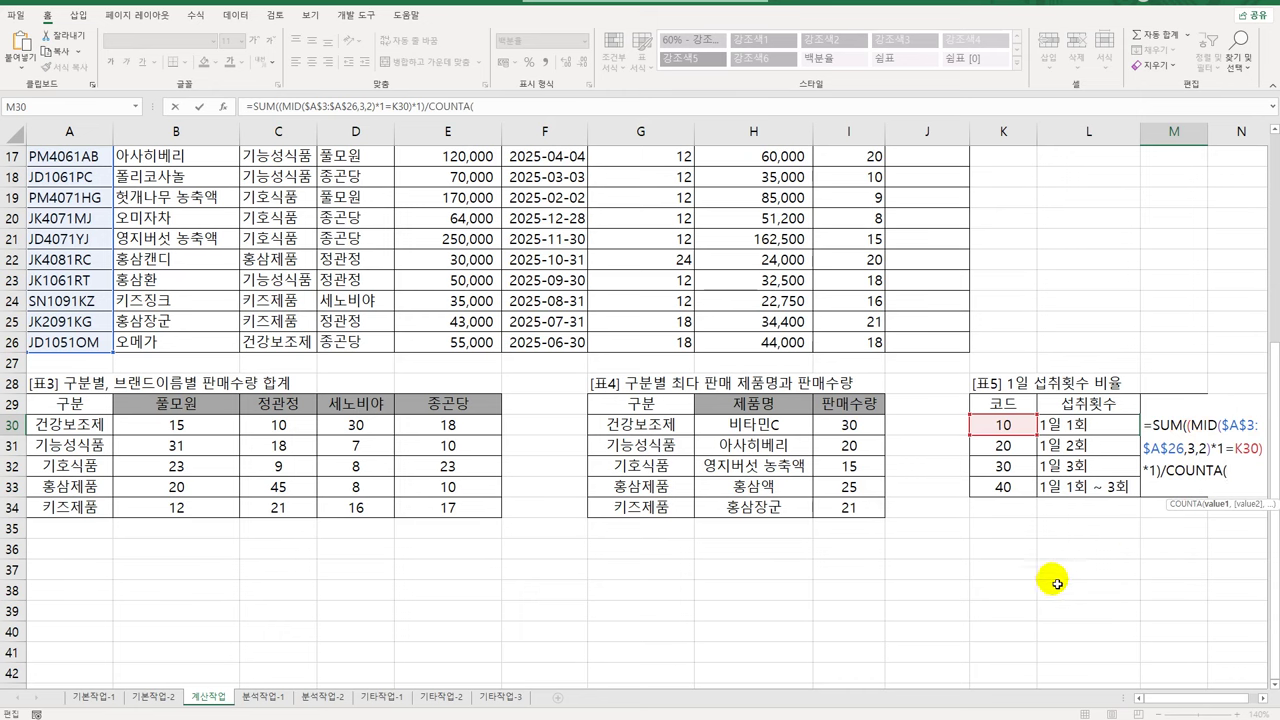
scroll(540, 540, up, 5)
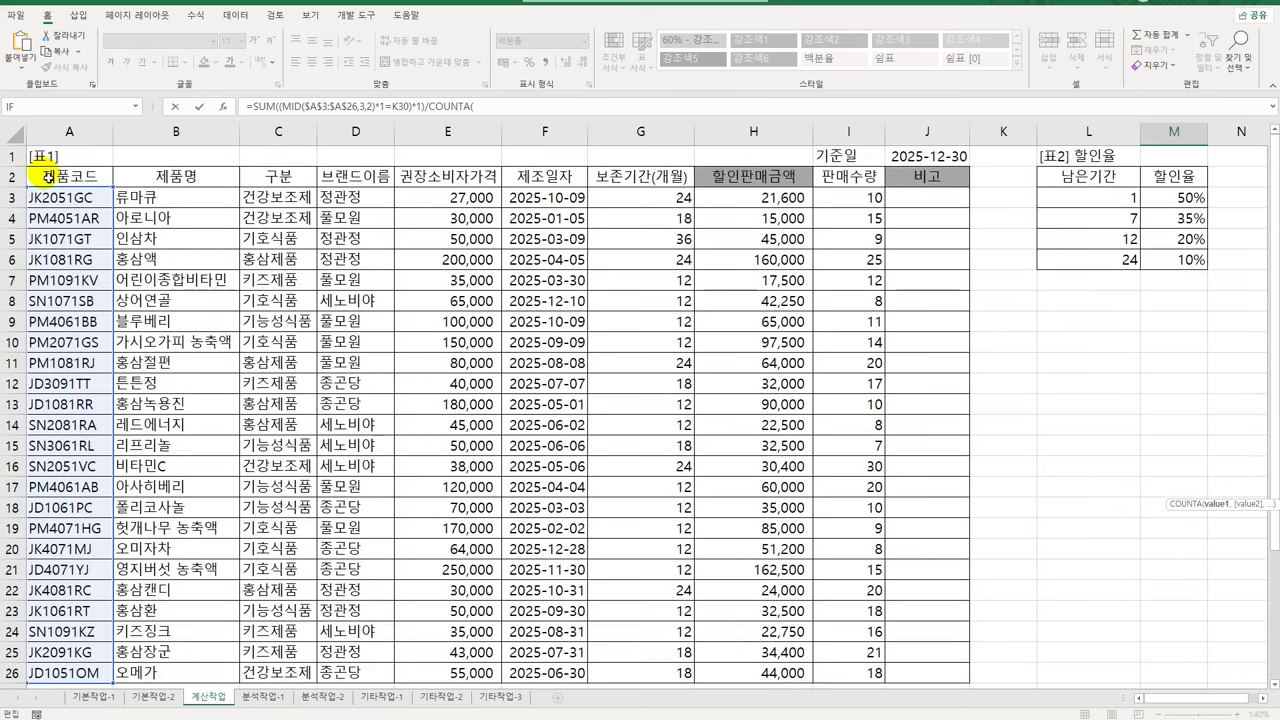
click(63, 203)
drag(63, 203, 62, 673)
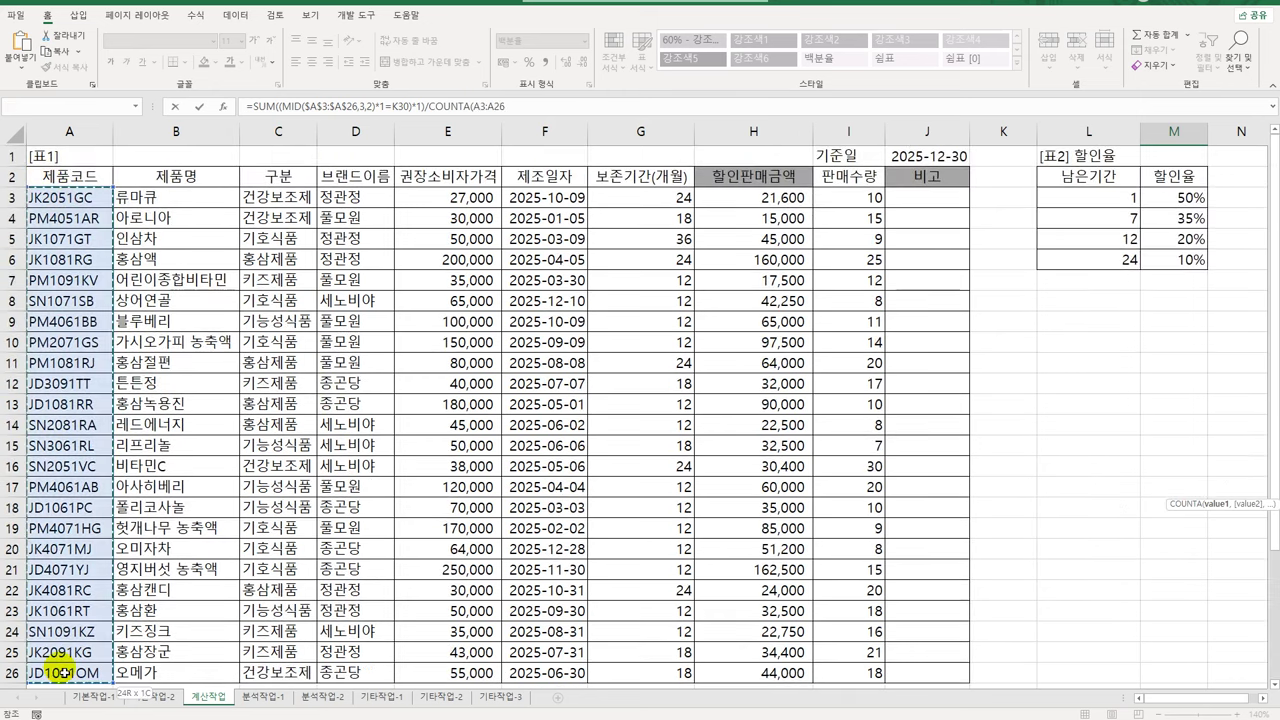
scroll(250, 588, down, 2)
scroll(295, 587, down, 2)
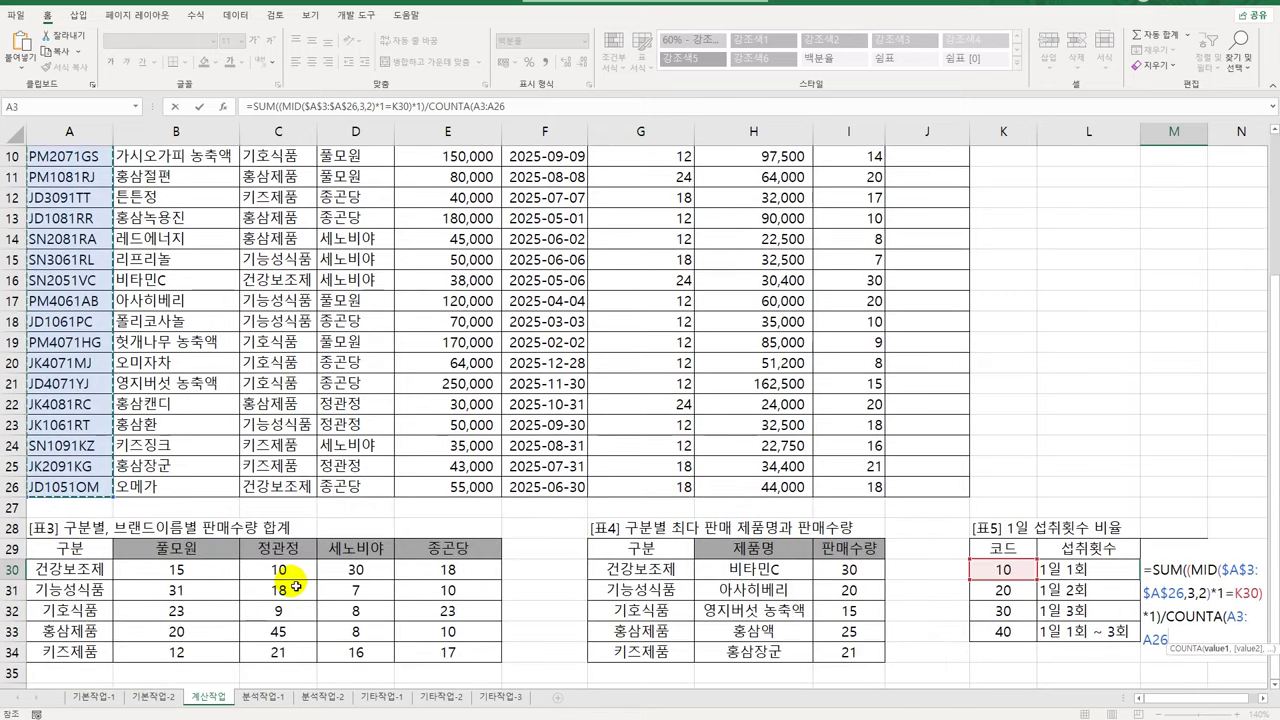
key(F4)
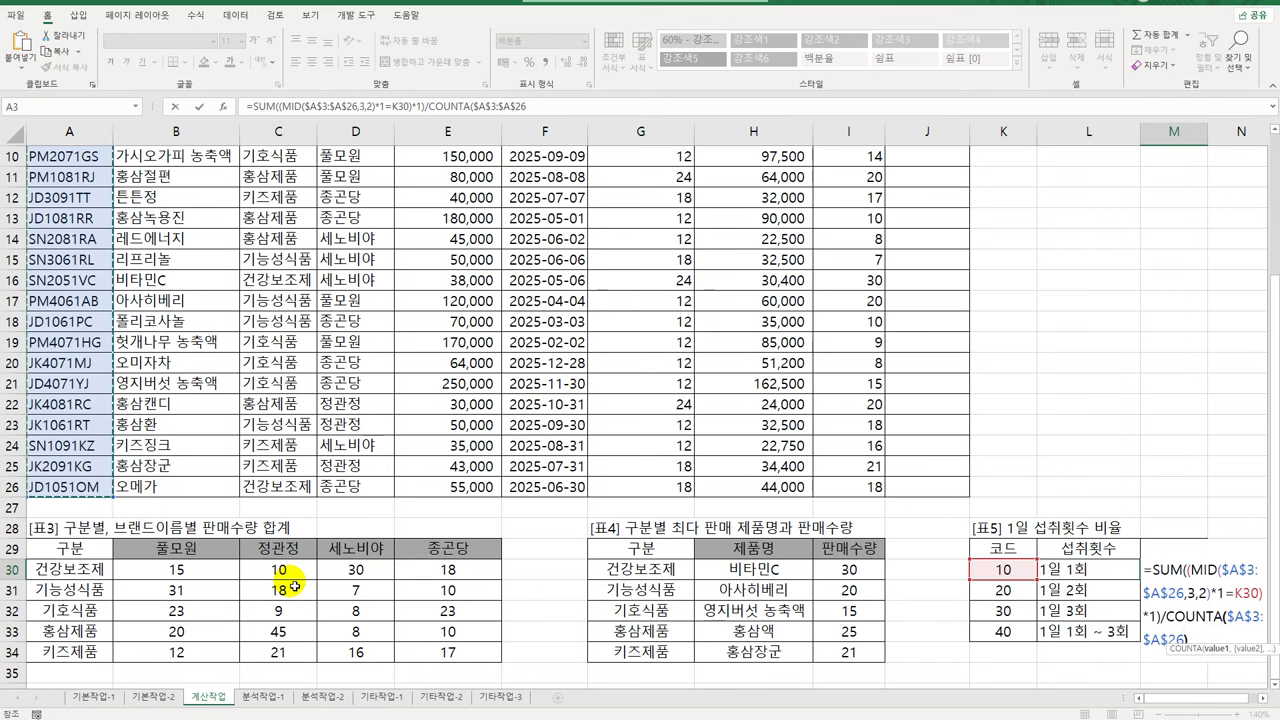
text())
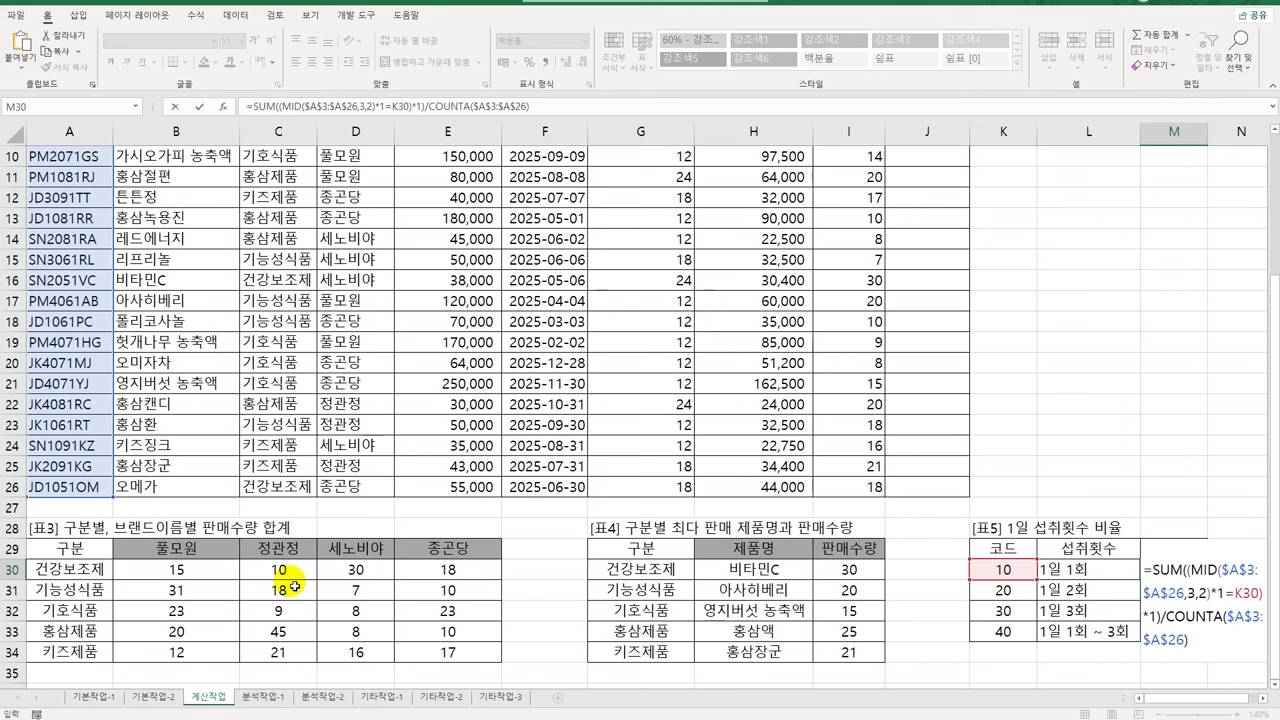
Enter the M30 비율 formula as an array formula and fill it down to M33
key(ctrl+shift+Return)
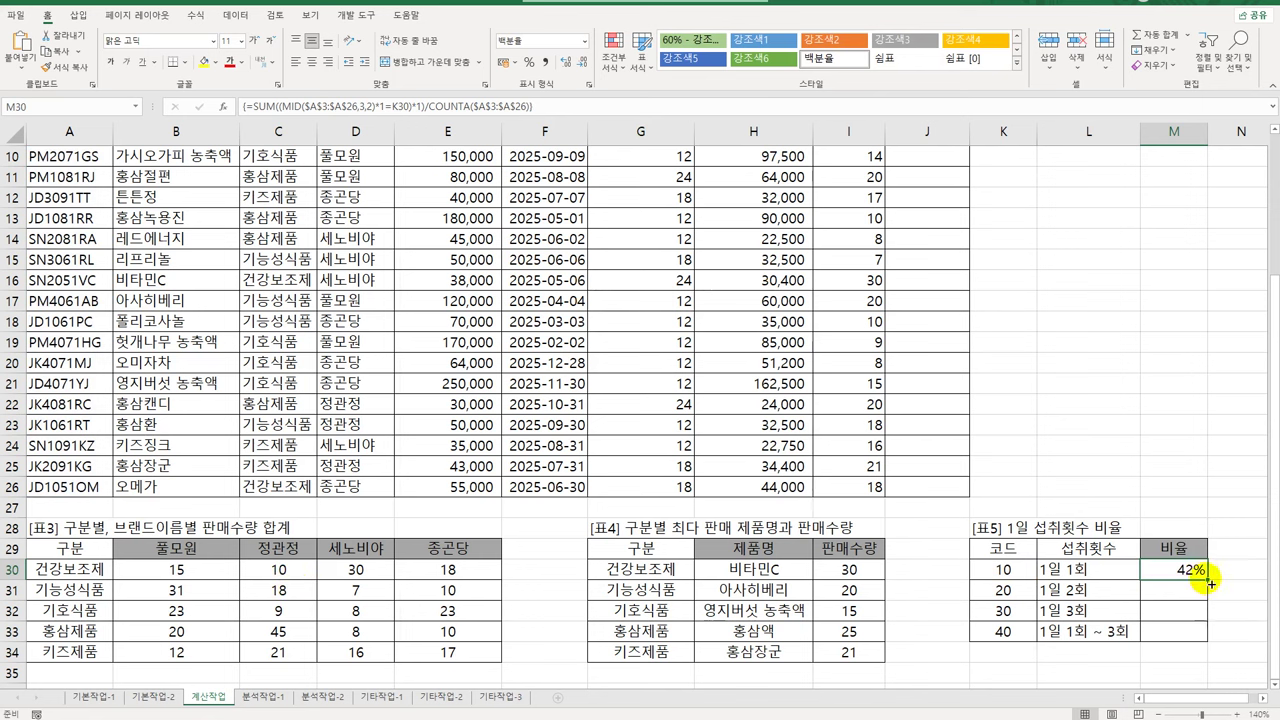
drag(1210, 583, 1210, 645)
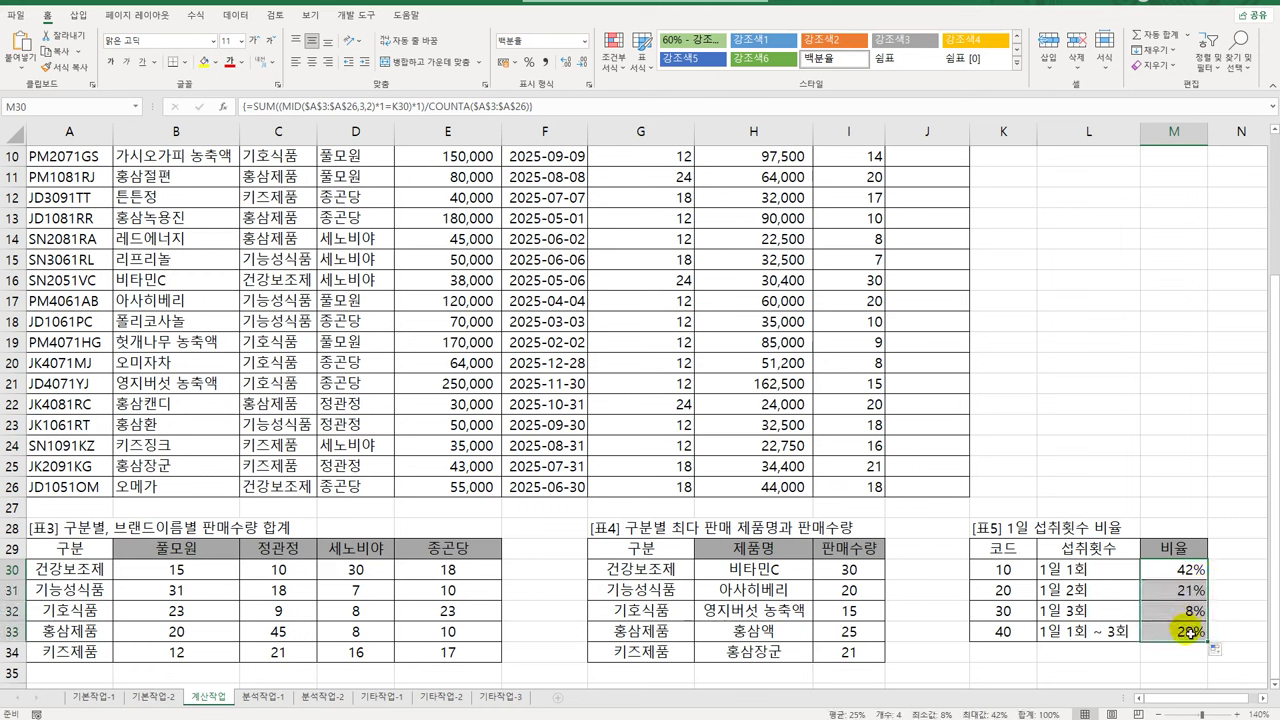
click(1181, 632)
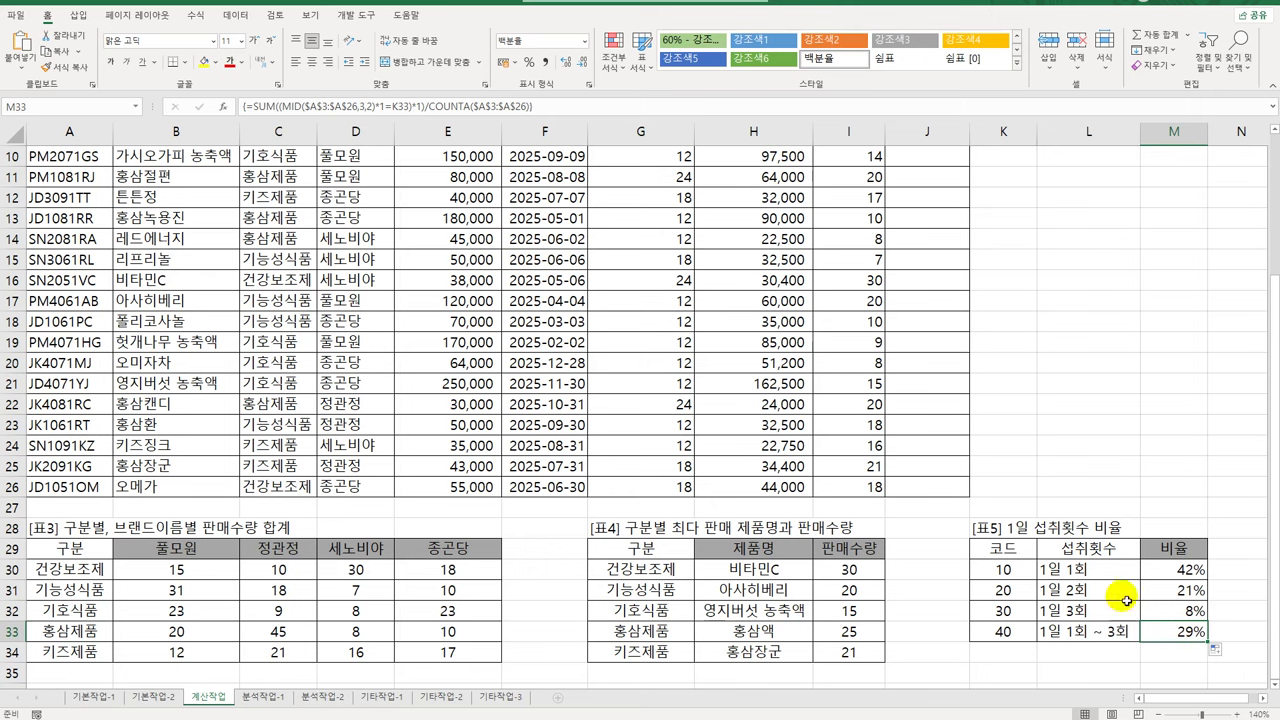
scroll(428, 395, up, 3)
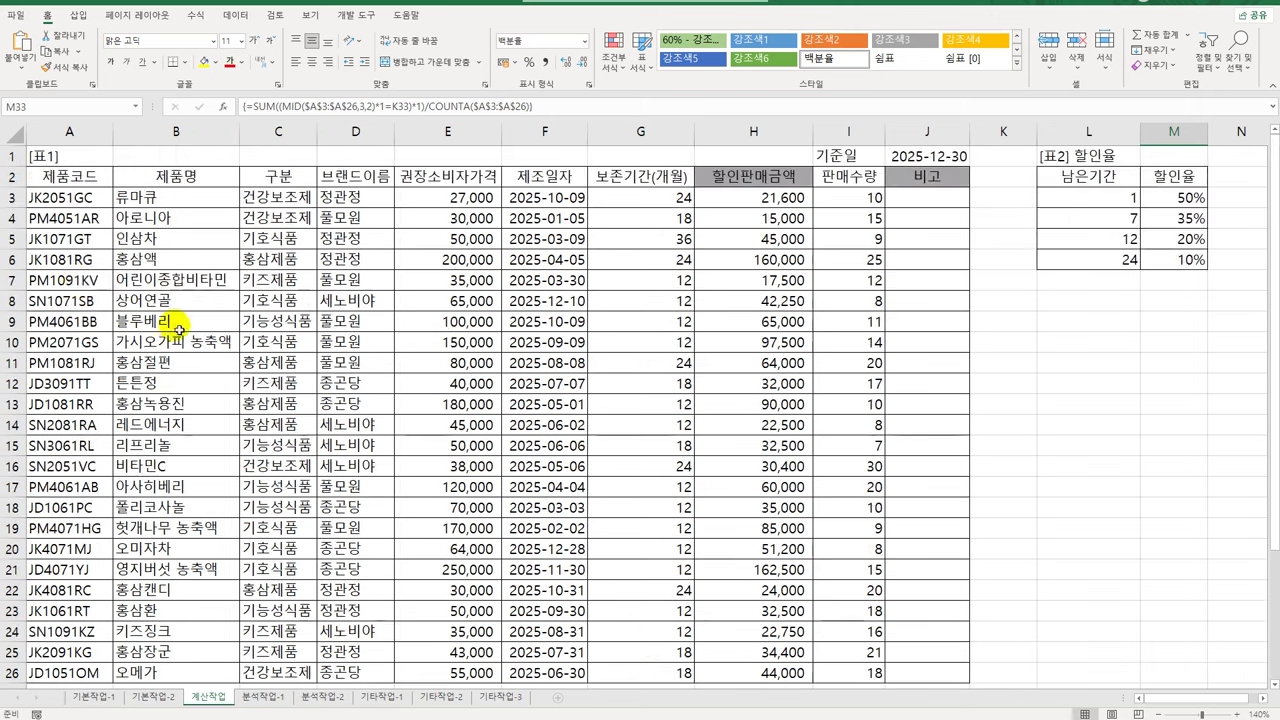
click(71, 197)
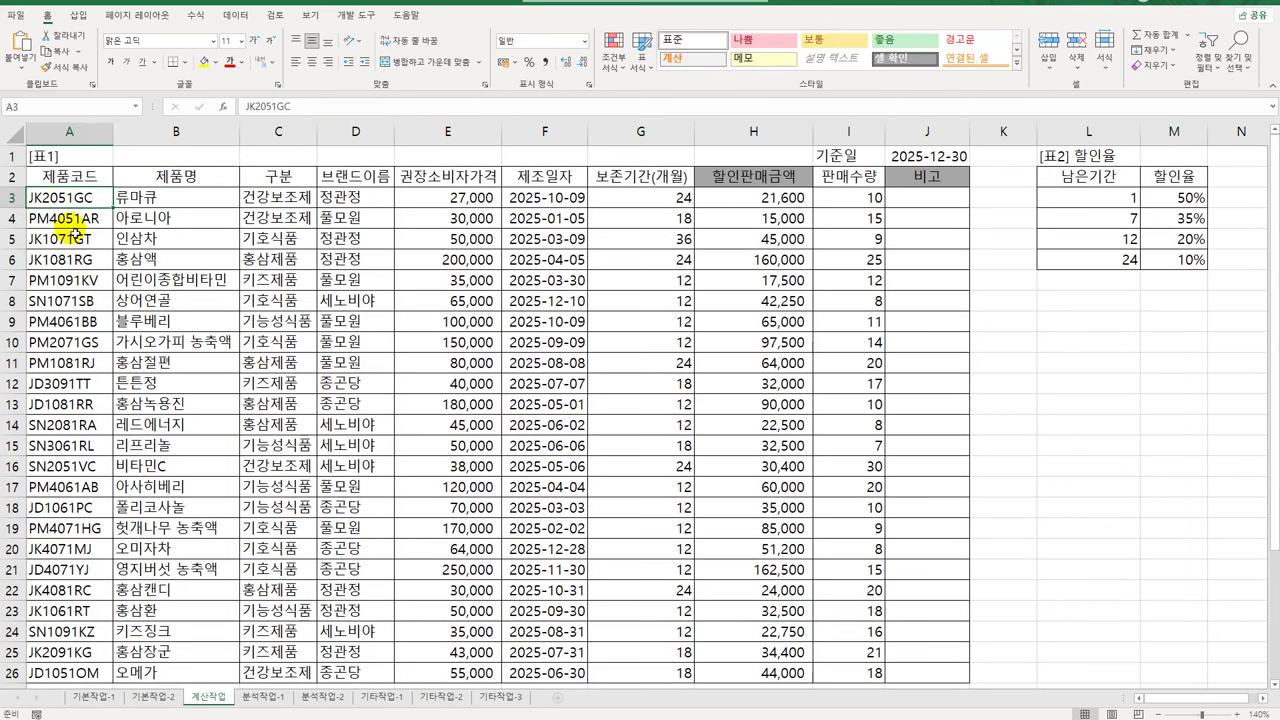
Review the MID comparison and COUNTA parts of the M30 비율 formula and re-enter it as an array formula
scroll(265, 345, down, 3)
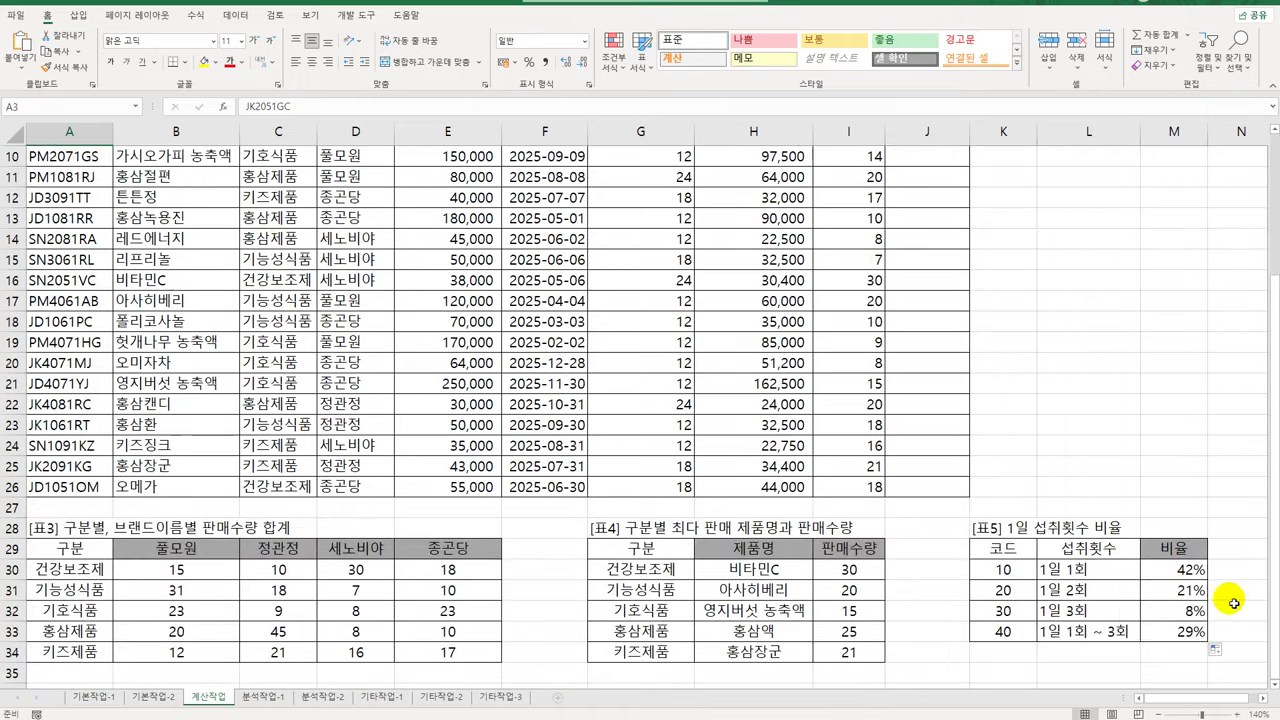
double_click(1188, 572)
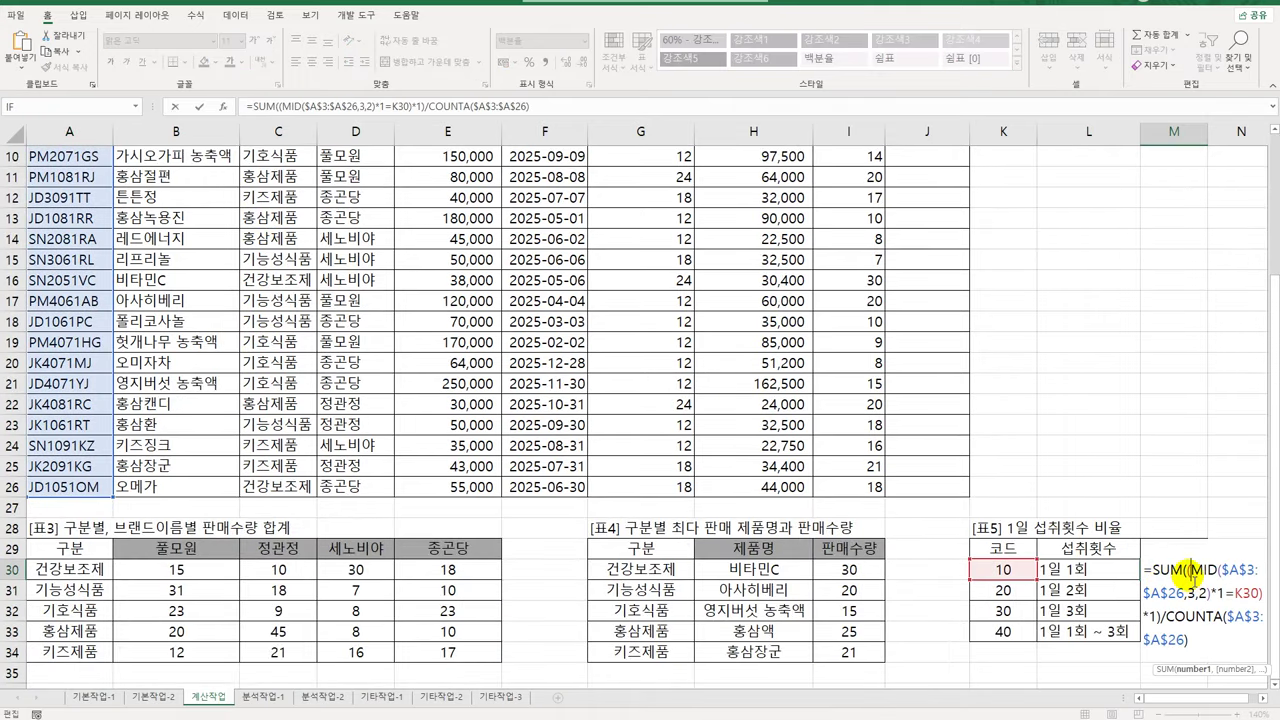
drag(1190, 568, 1211, 593)
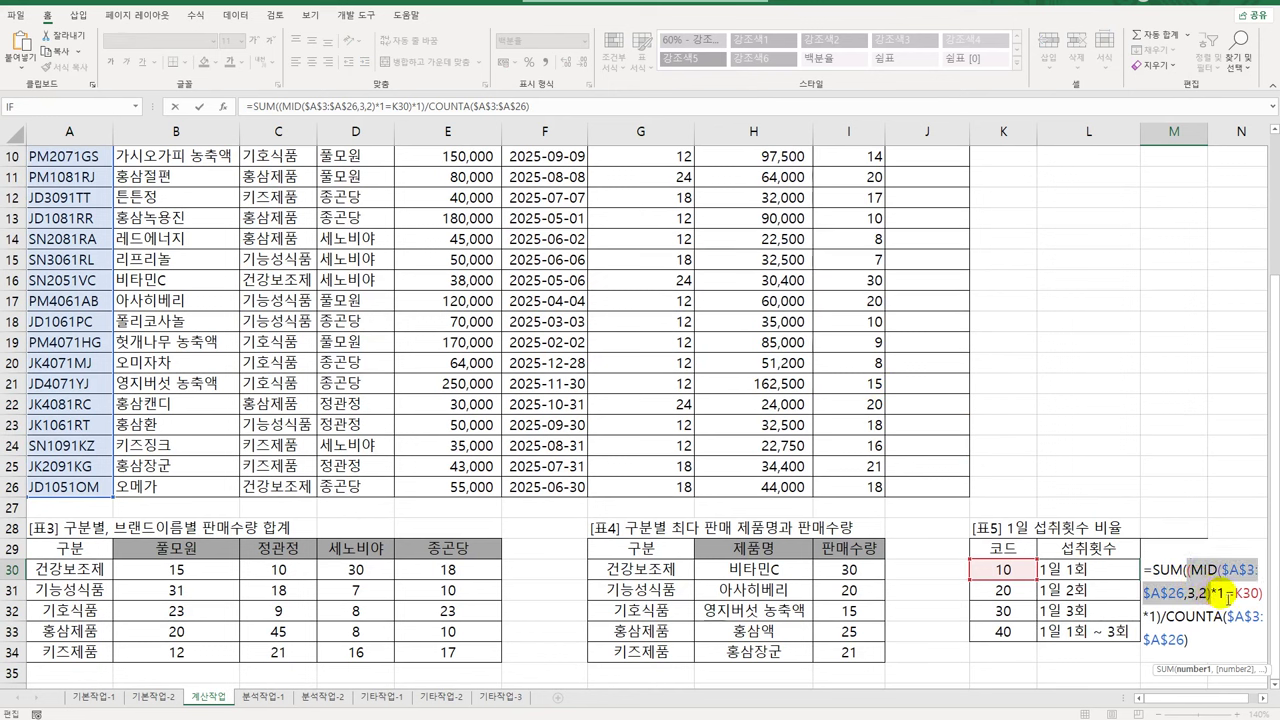
click(1155, 616)
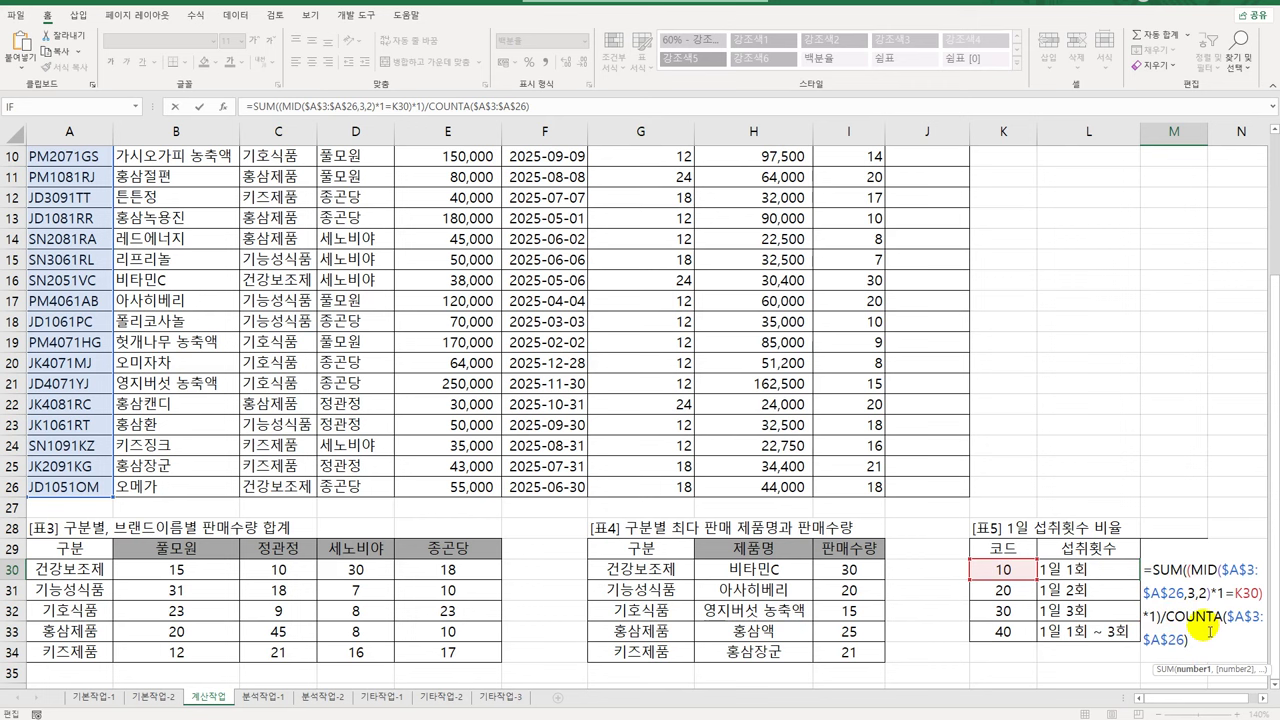
key(ctrl+shift+Return)
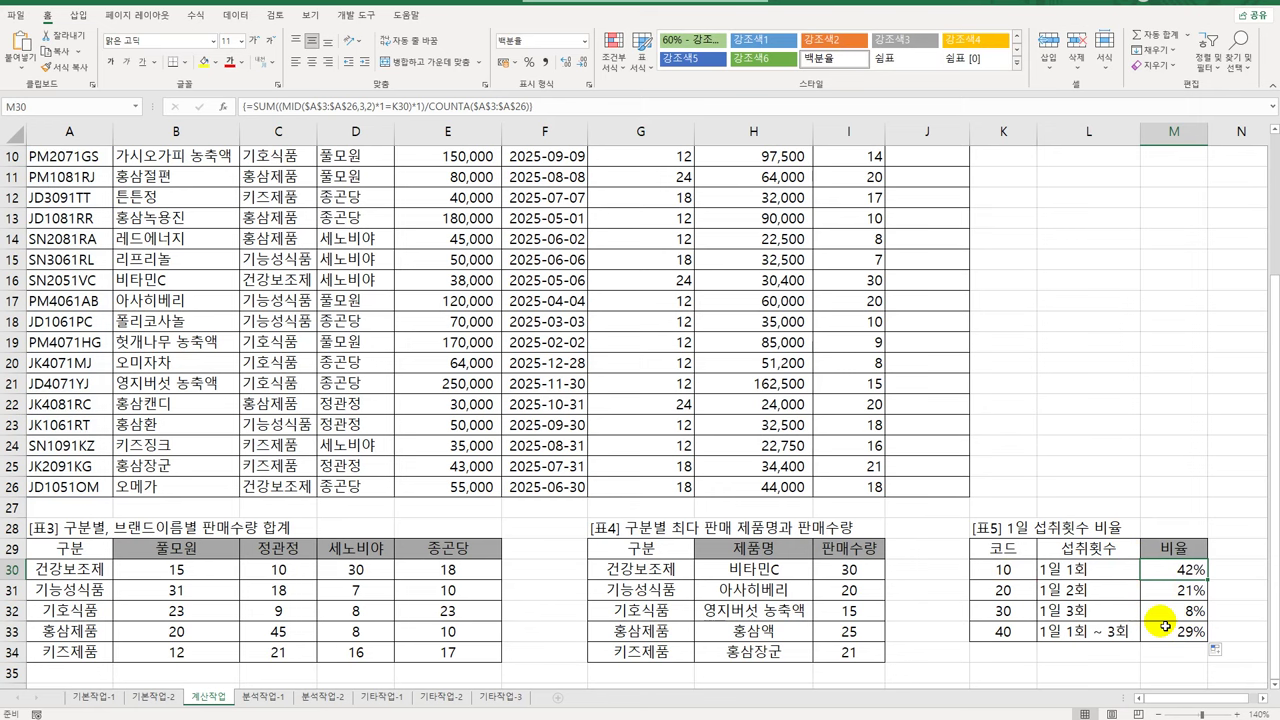
Select J3 in the 비고 column, open the Visual Basic editor and insert a new module
scroll(814, 500, up, 3)
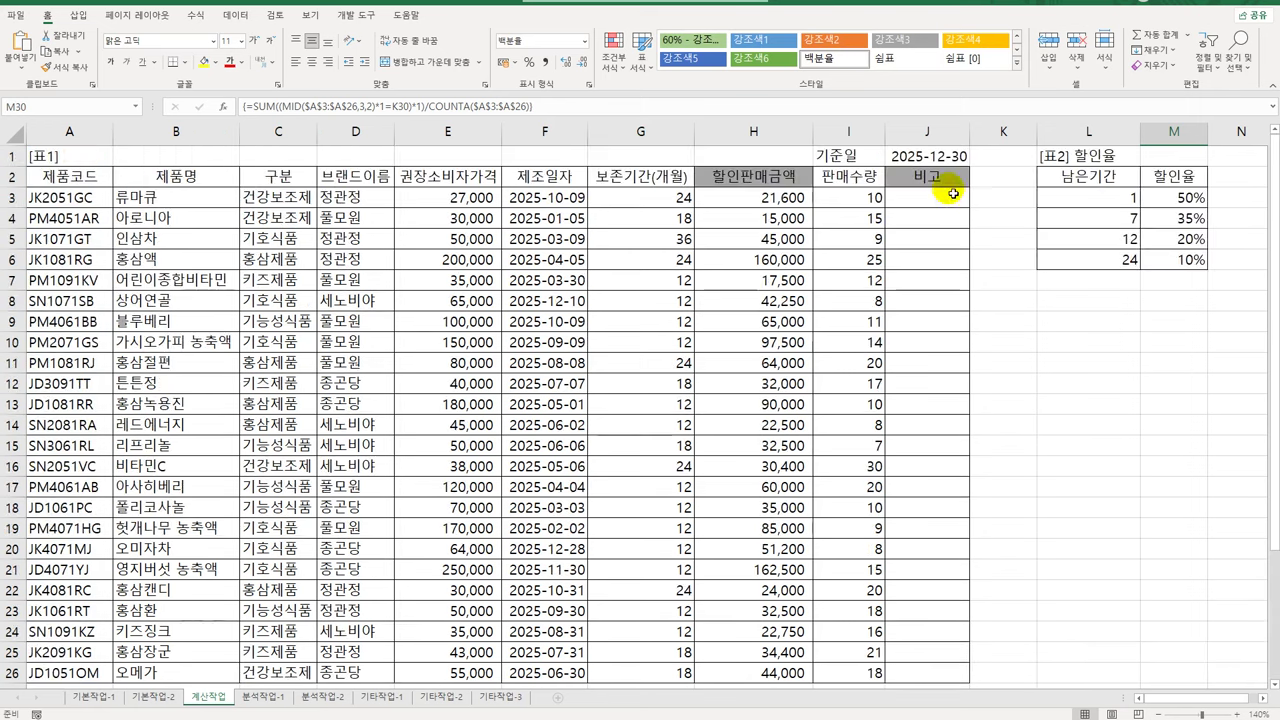
click(942, 205)
click(357, 15)
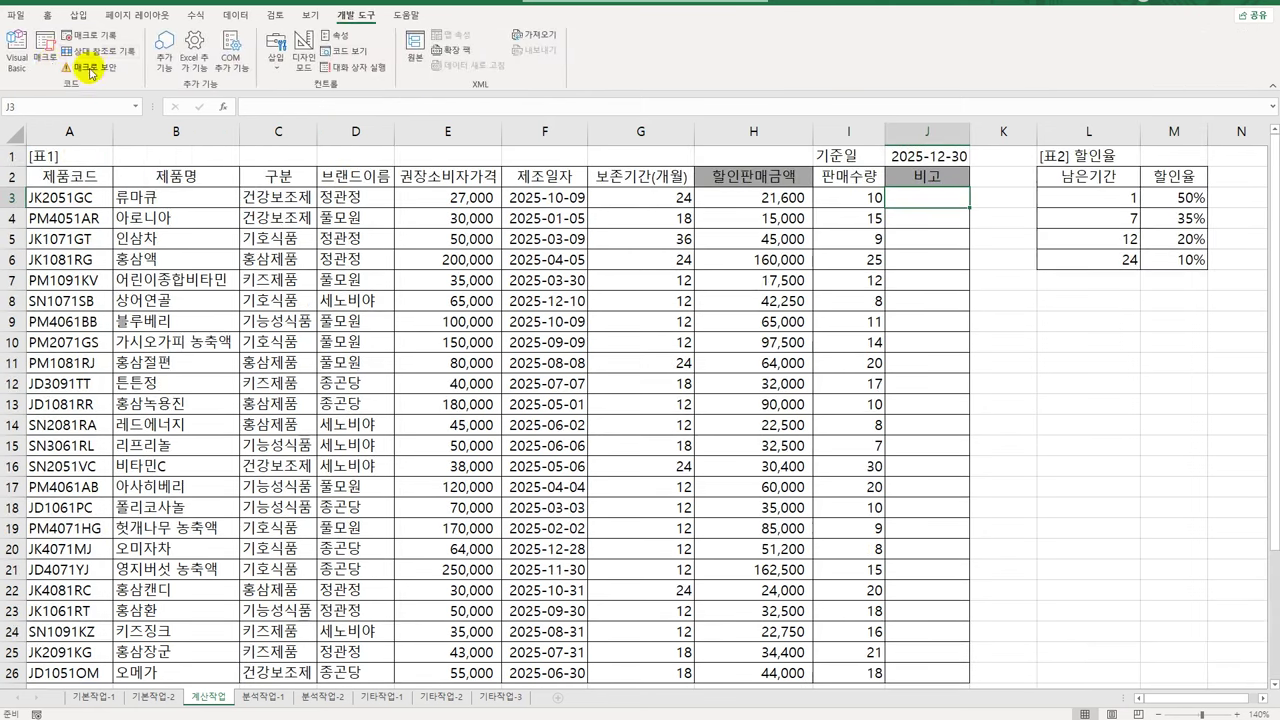
click(18, 62)
click(622, 189)
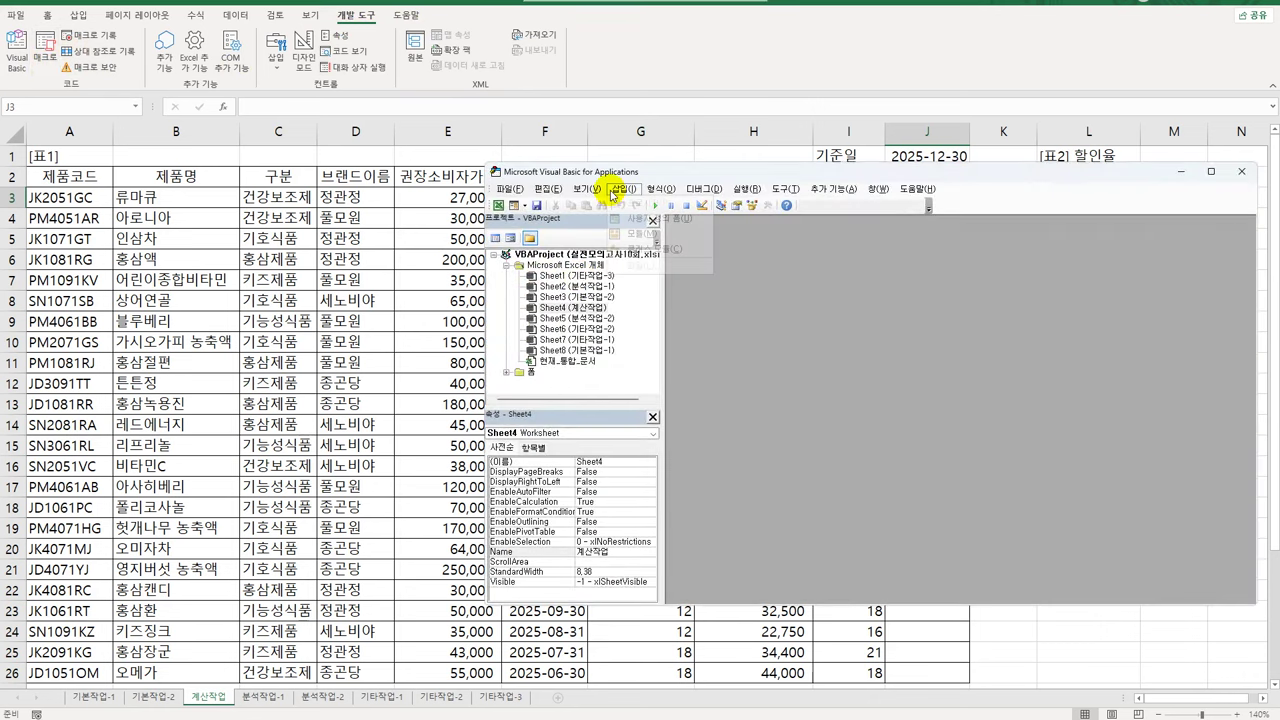
click(640, 234)
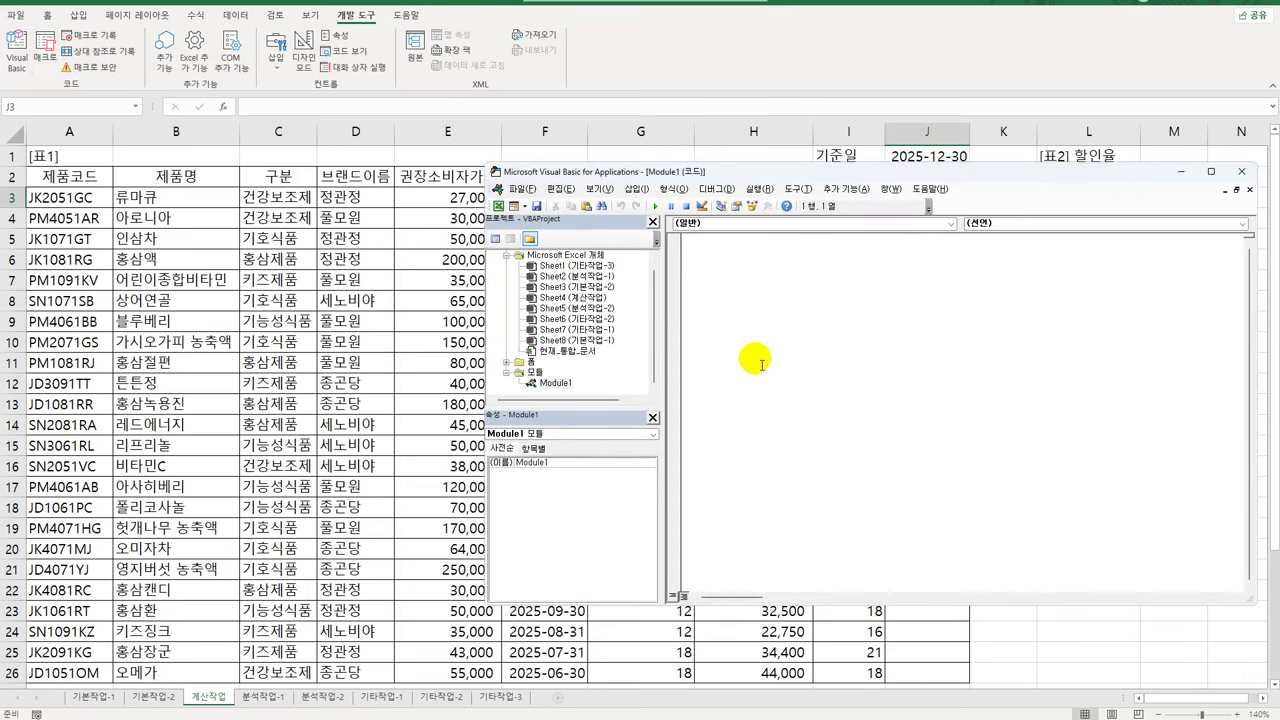
Declare the public function fn비고 with the arguments 권장소비자가격 and 판매수량
text(PUBL)
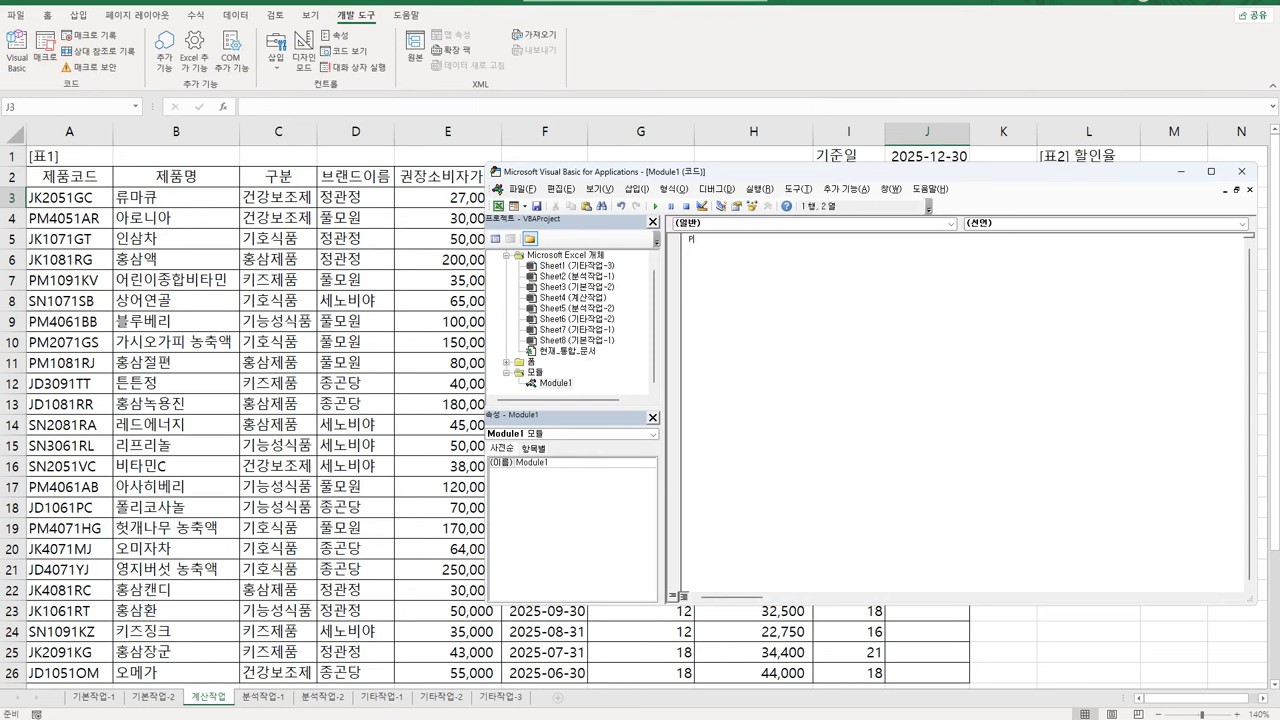
text(IC FUNCTIO)
text(N )
text(Fn)
text(비교()
text(권장소)
text(비자)
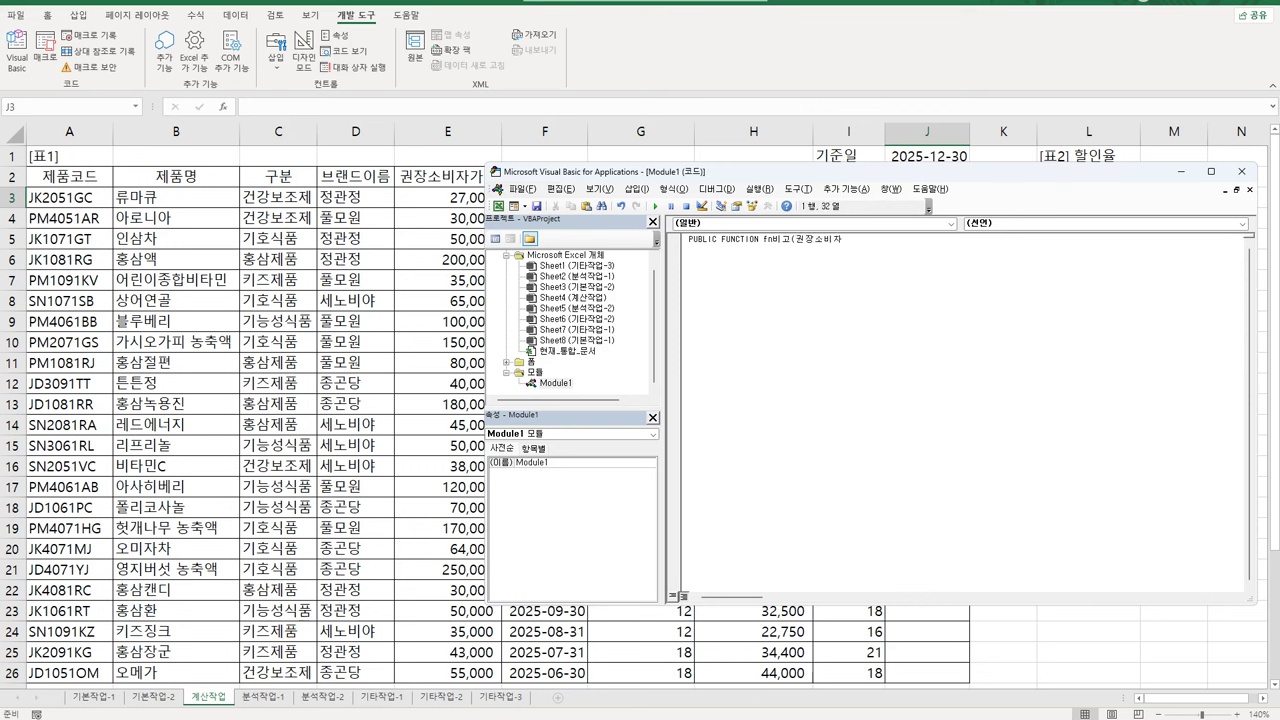
text(가격, 판매율)
key(BackSpace)
key(BackSpace)
text(수량))
key(Return)
key(Tab)
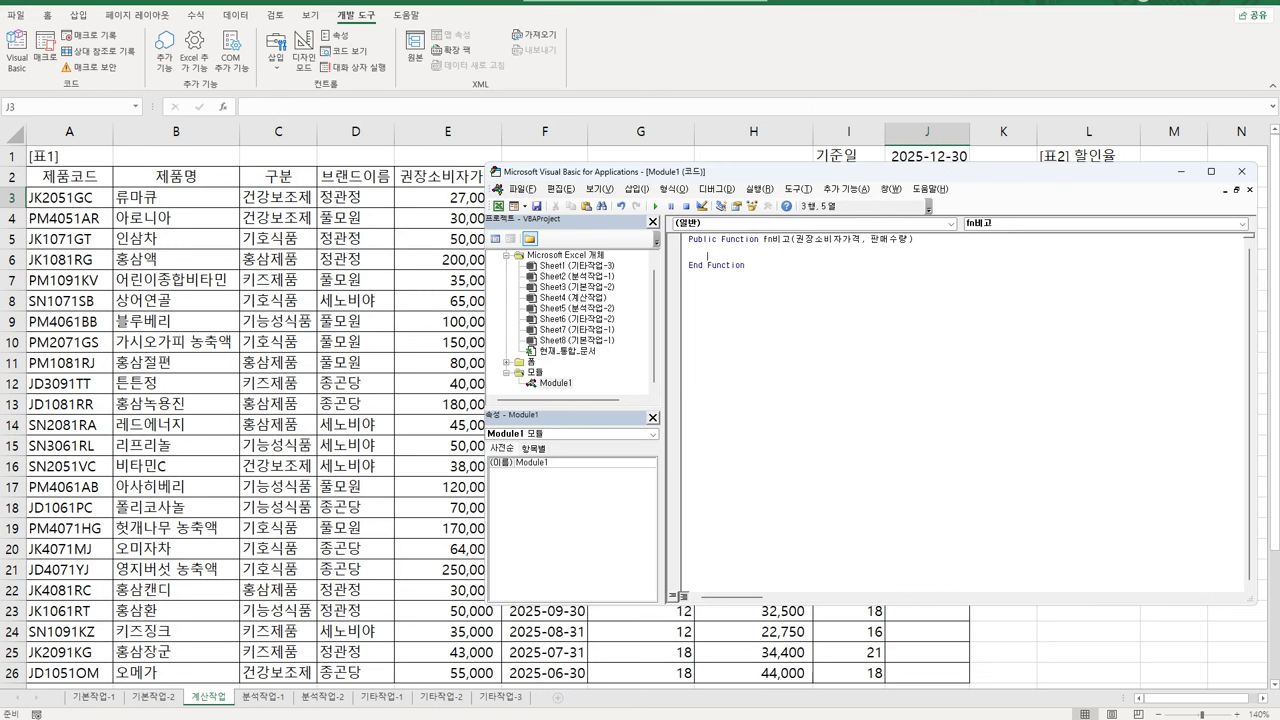
Add an If condition testing 권장소비자가격 >= 100000 And 판매수량 >= 15 inside the fn비고 function
text(If 권장소비자가격 >= 100000 Then)
key(Return)
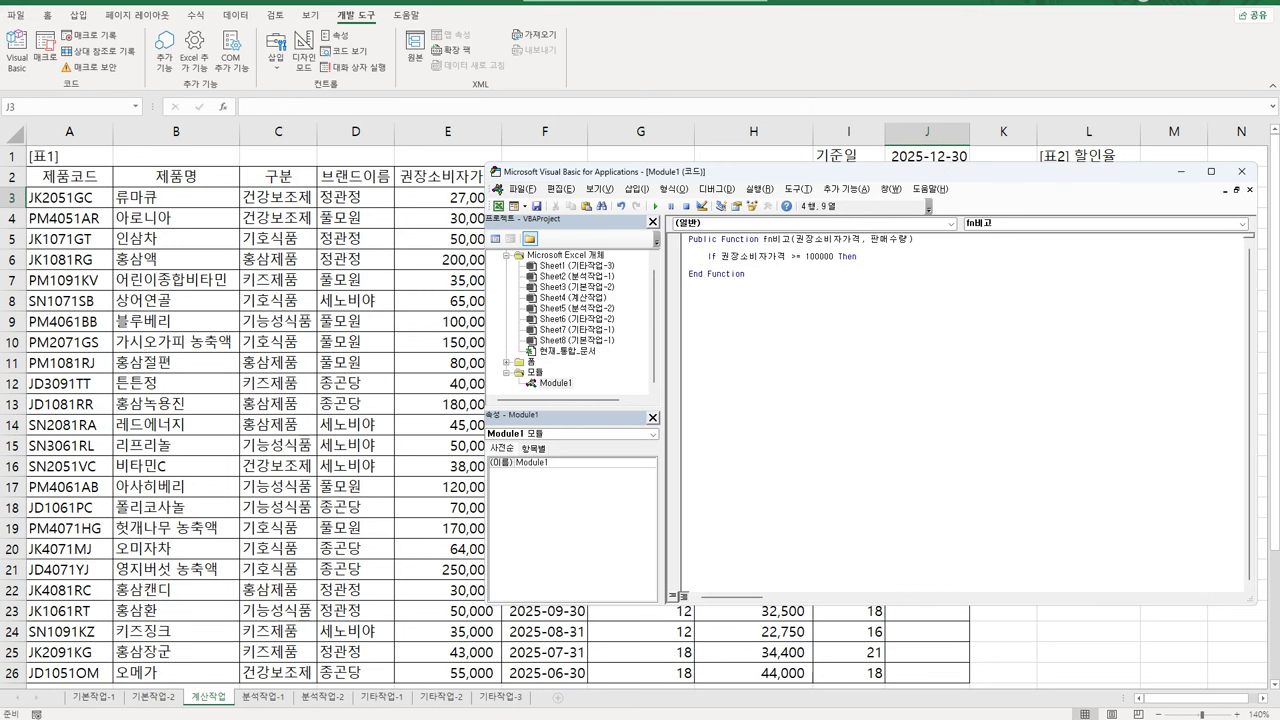
click(858, 256)
text(ㅁ)
key(BackSpace)
key(Hangul)
text(and)
text(판매수량 >= 15)
key(End)
key(Return)
key(Return)
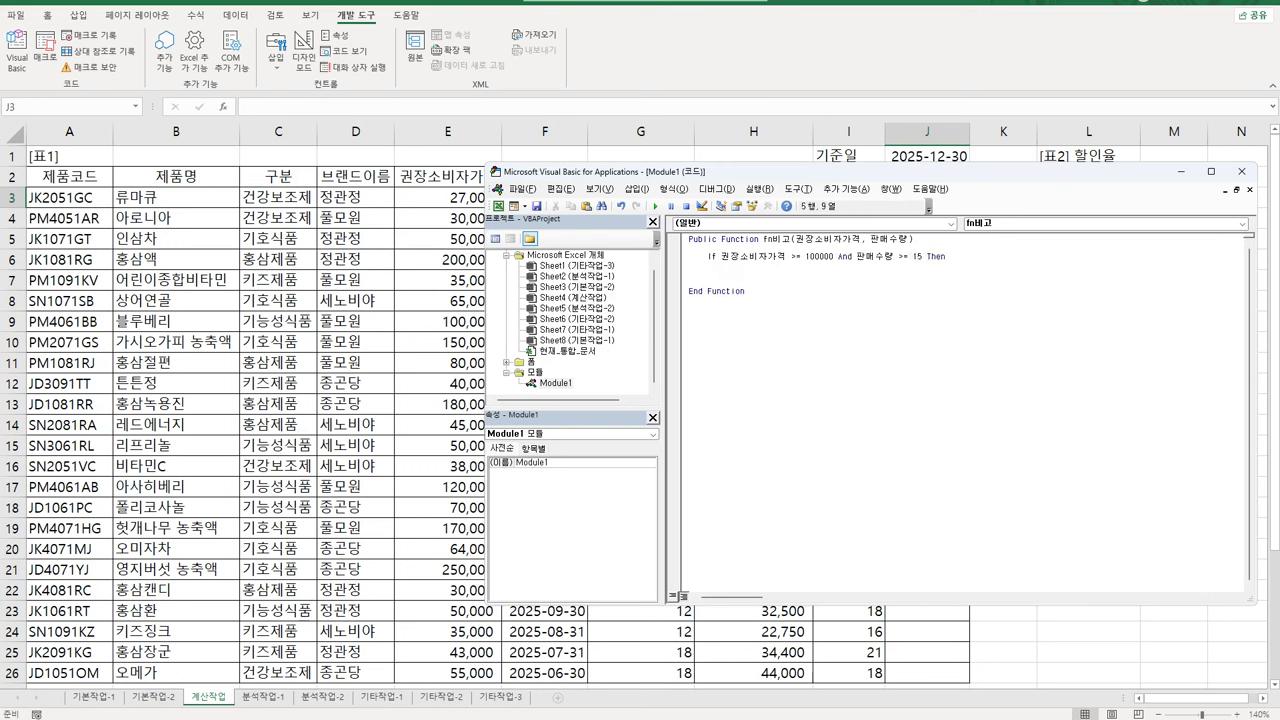
Have fn비고 return "사은선물 증정" when the If condition is met
text(fn비고 = )
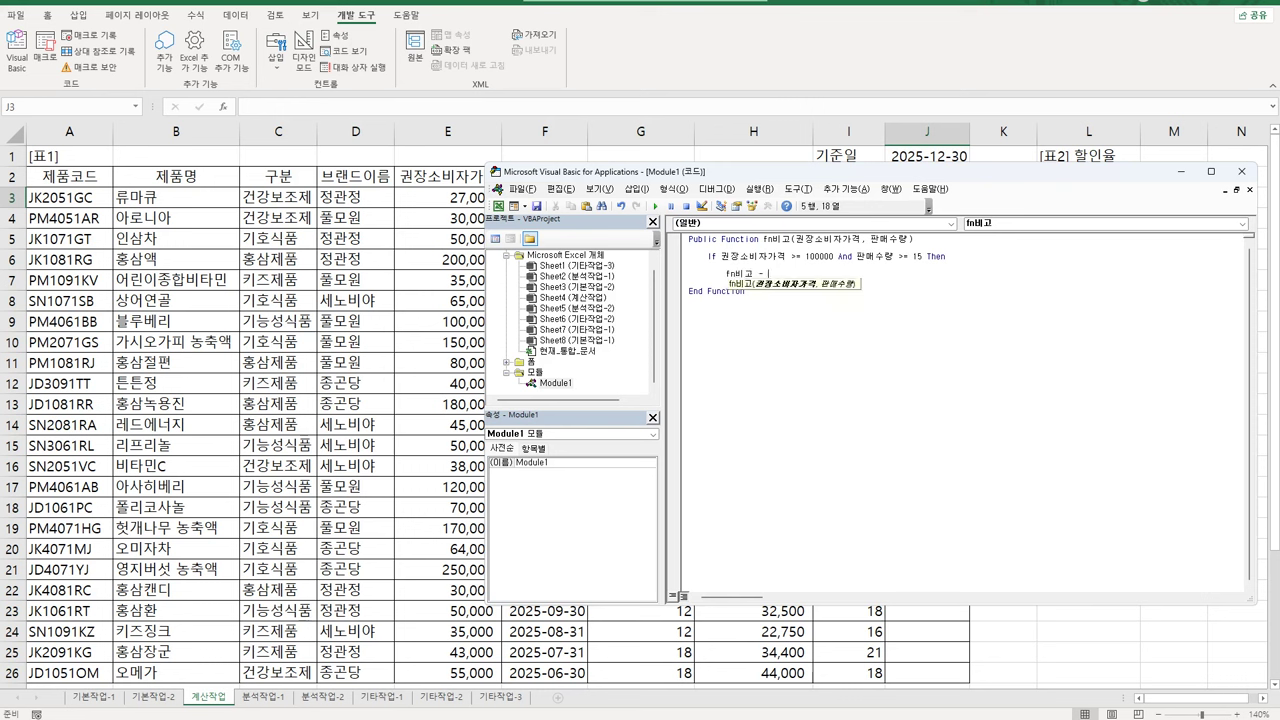
text(= ")
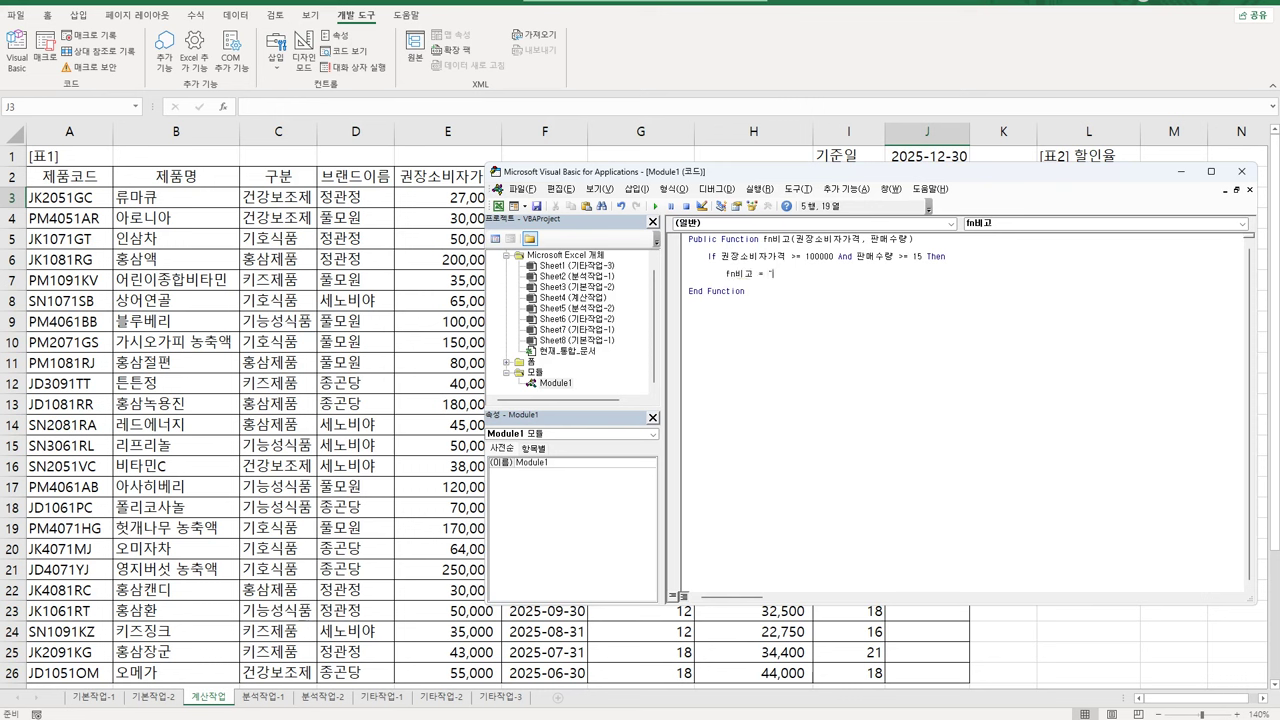
text(tkdm)
text(으)
text(은선물 증정)
text(")
key(Return)
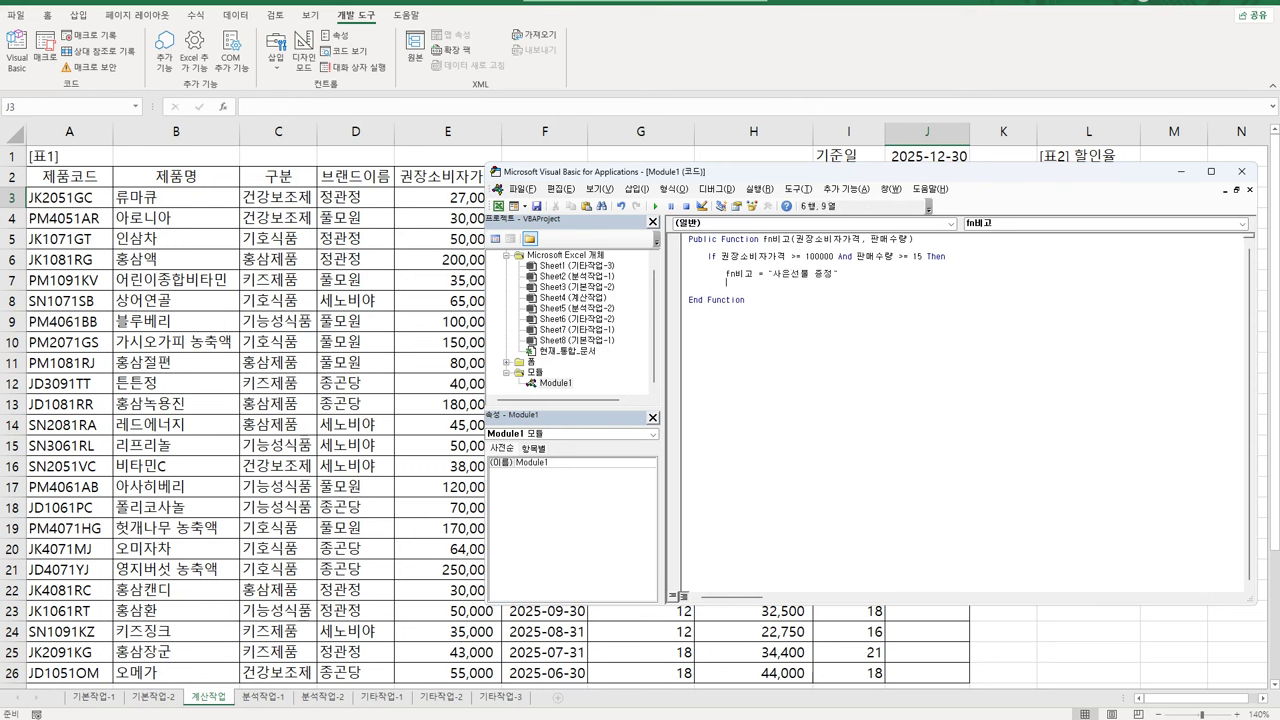
Add an Else branch and copy the fn비고 assignment line into it
key(BackSpace)
text(Else)
key(Return)
key(shift+End)
key(ctrl+c)
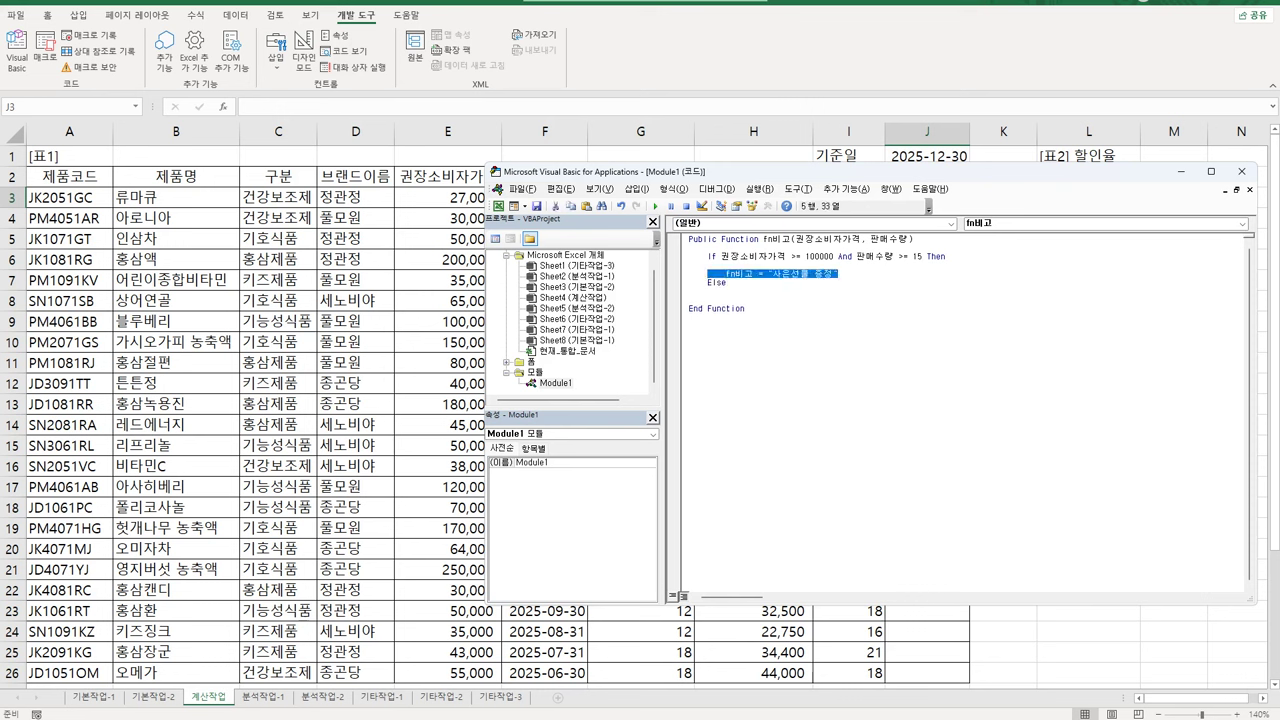
click(708, 291)
key(ctrl+v)
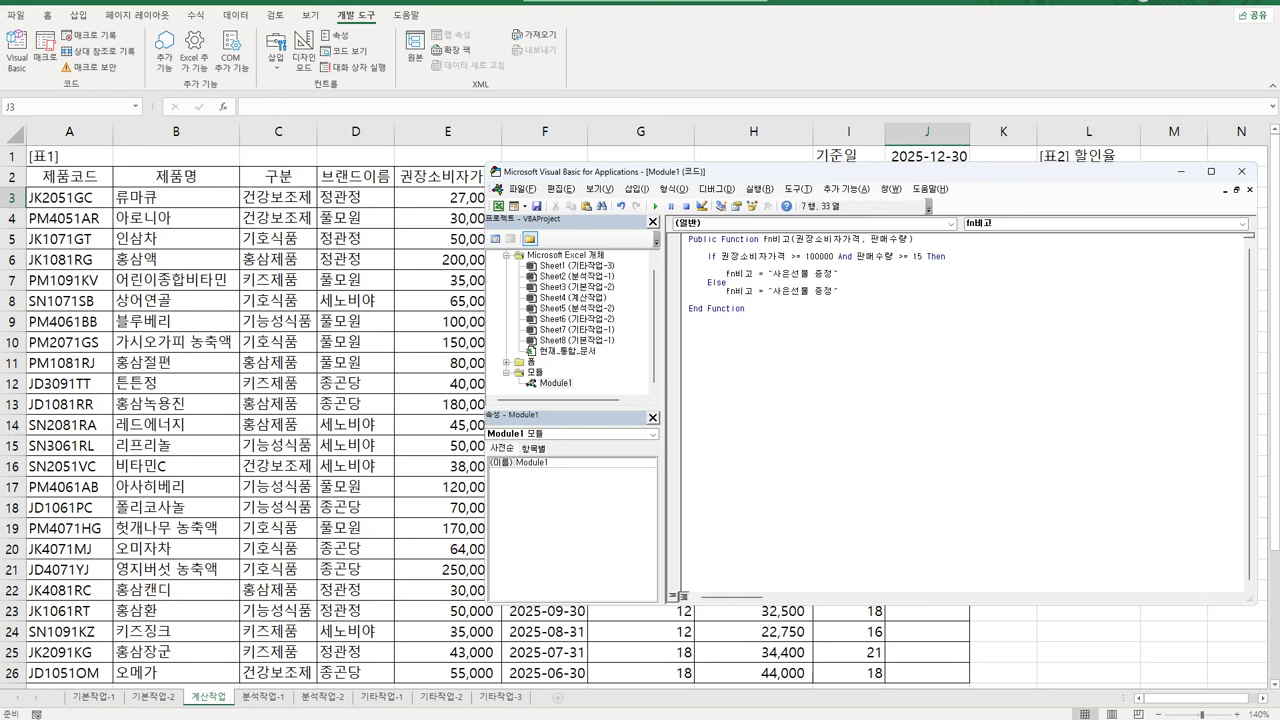
Change the Else branch's return value to an empty string, end the block with End If, and close the editor
key(shift+Left)
key(shift+Left)
key(shift+Left)
key(shift+Left)
key(shift+Left)
key(shift+Left)
key(shift+Left)
key(BackSpace)
key(Return)
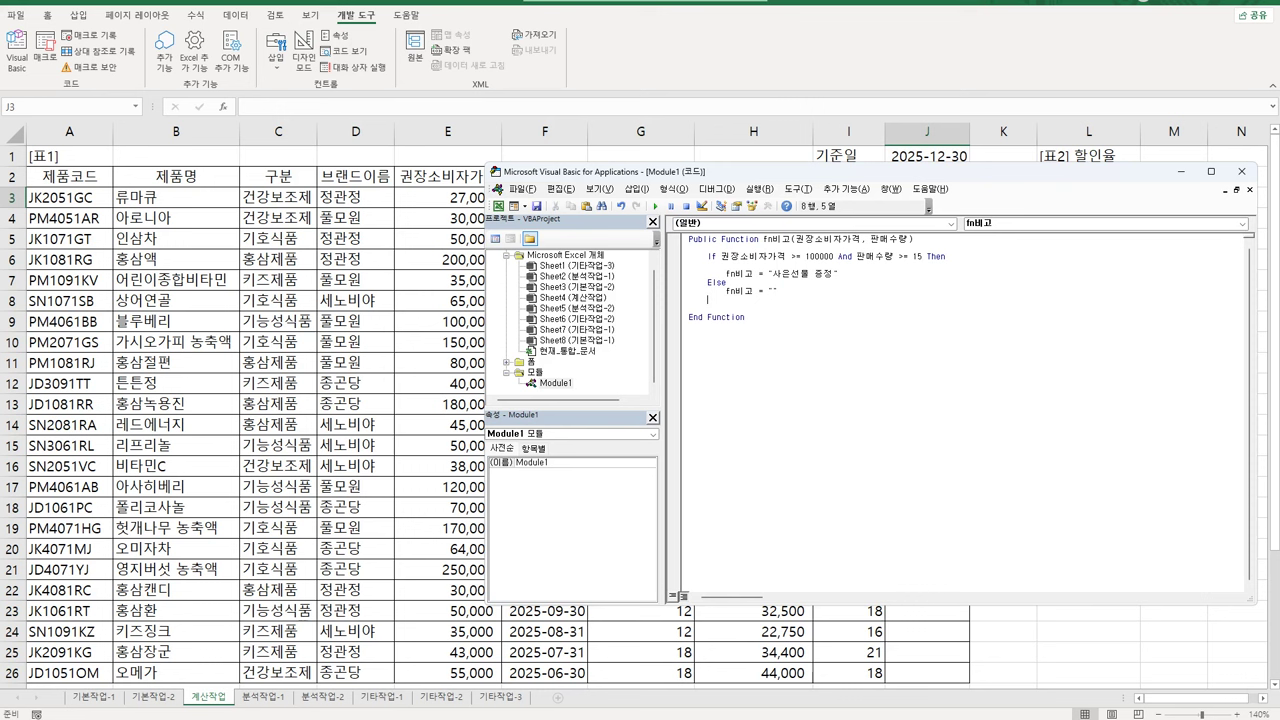
text(end if)
key(Return)
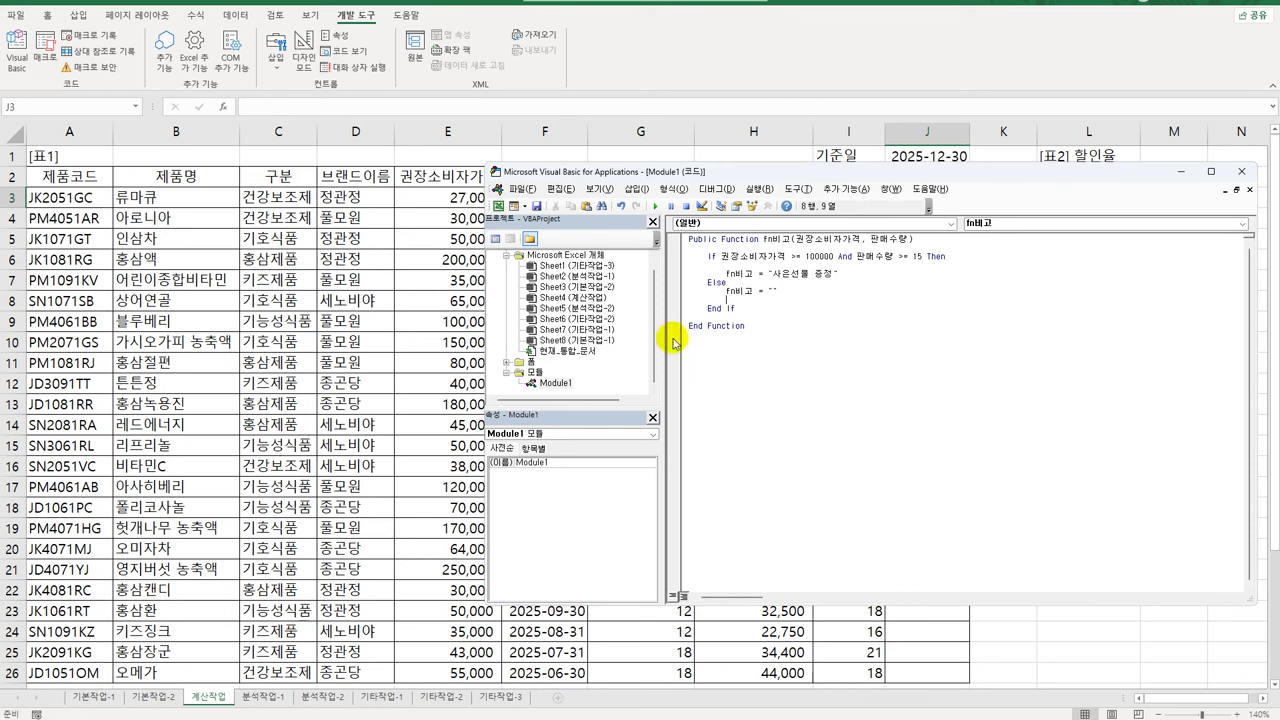
click(1242, 171)
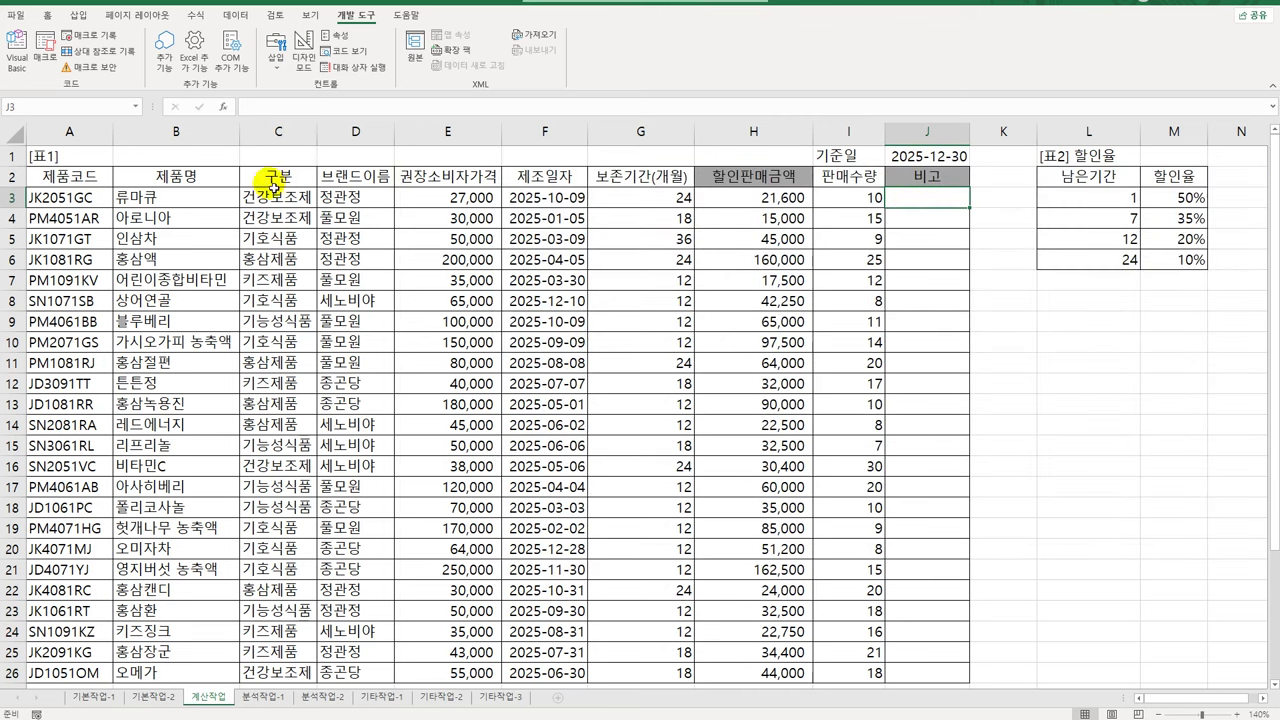
Insert the user-defined function fn비고 in J3 with E3 as 권장소비자가격 and I3 as 판매수량
click(224, 107)
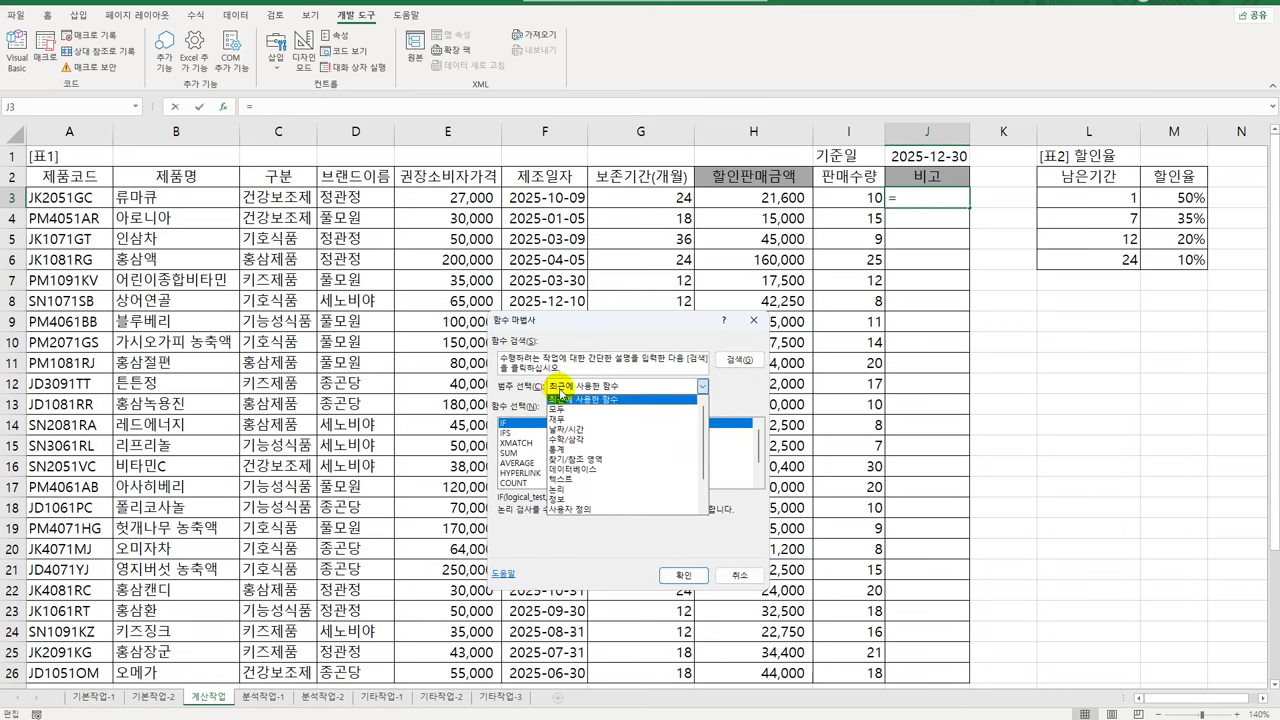
click(543, 453)
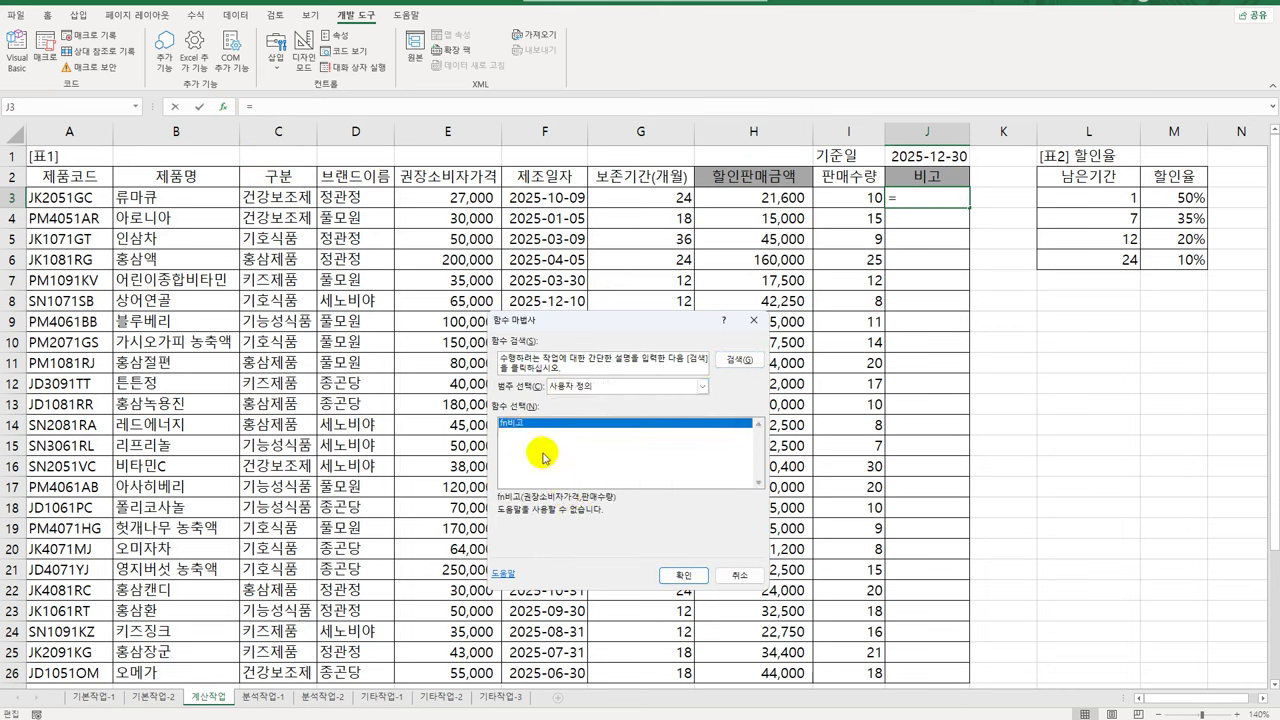
click(683, 575)
click(475, 196)
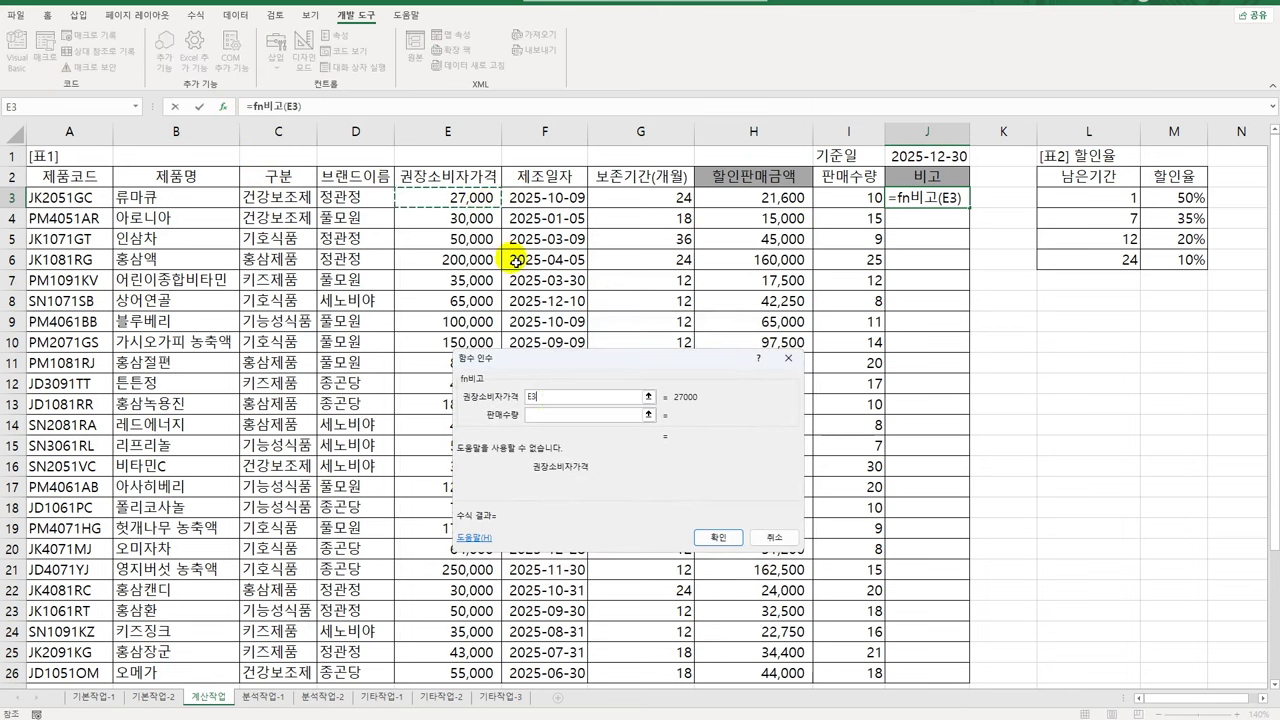
click(550, 415)
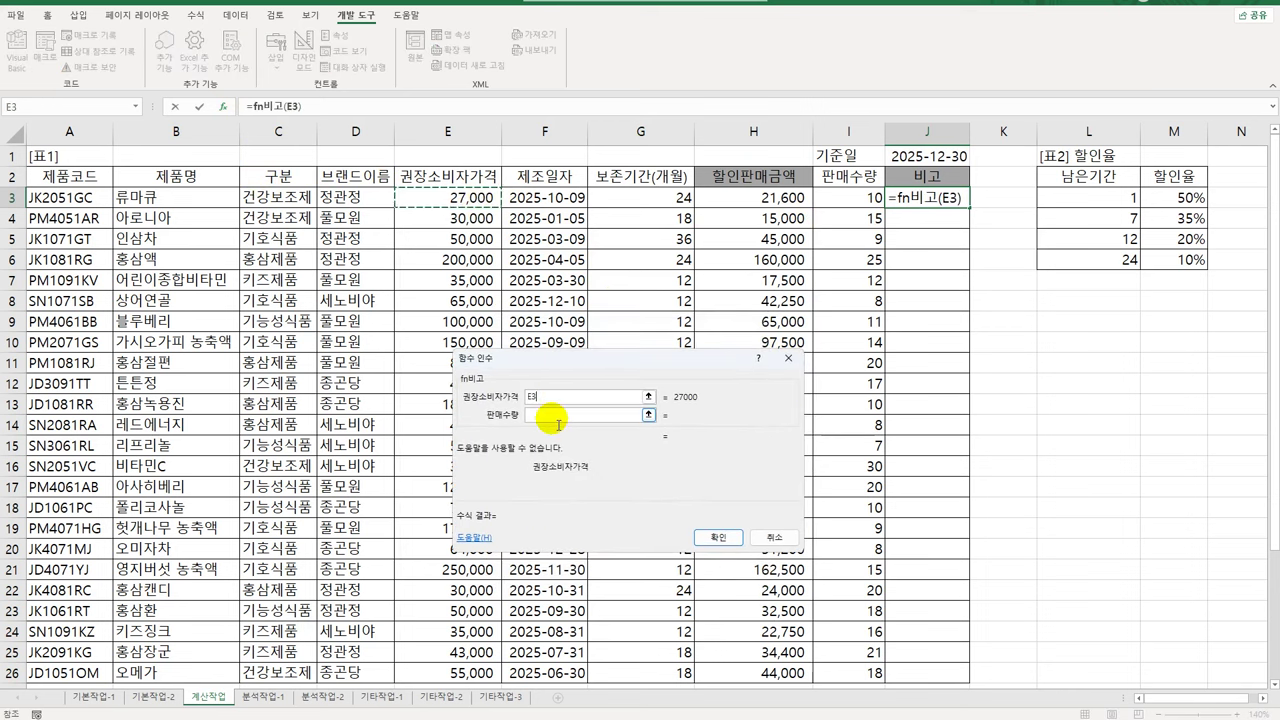
click(856, 199)
click(700, 539)
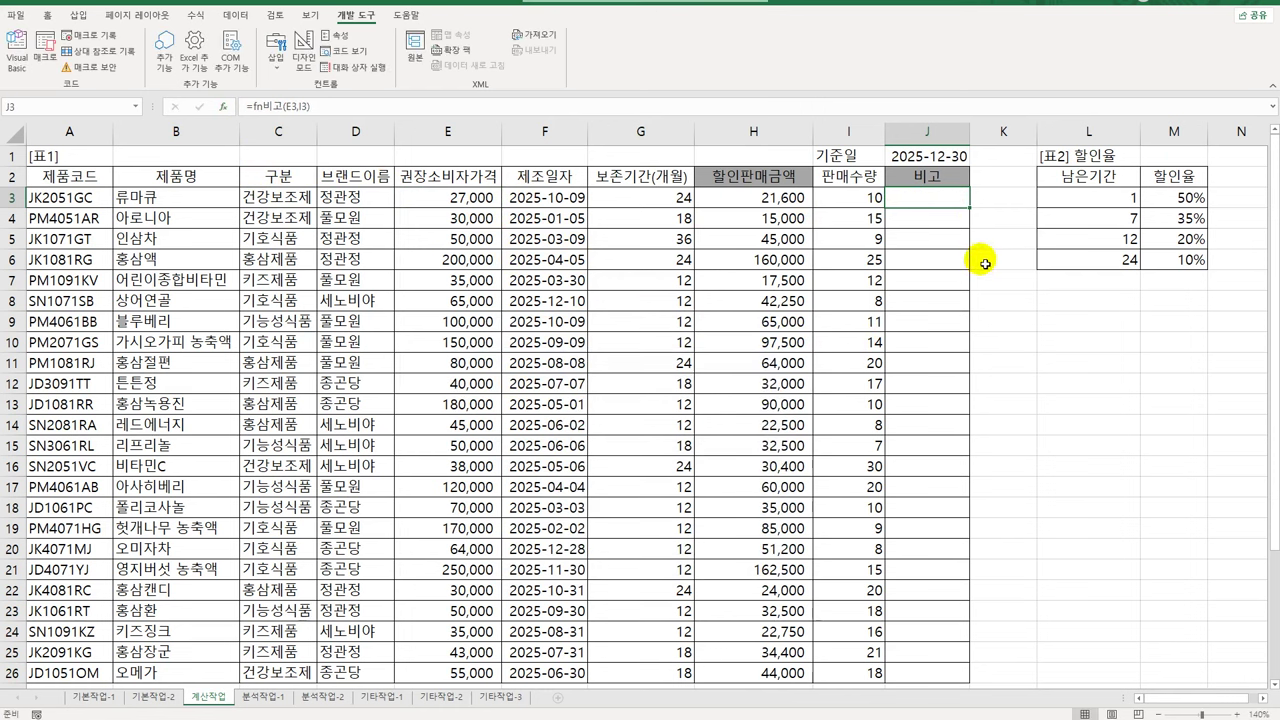
Fill the fn비고 formula from J3 down to J26, autofit column J, and check the filled results
double_click(969, 207)
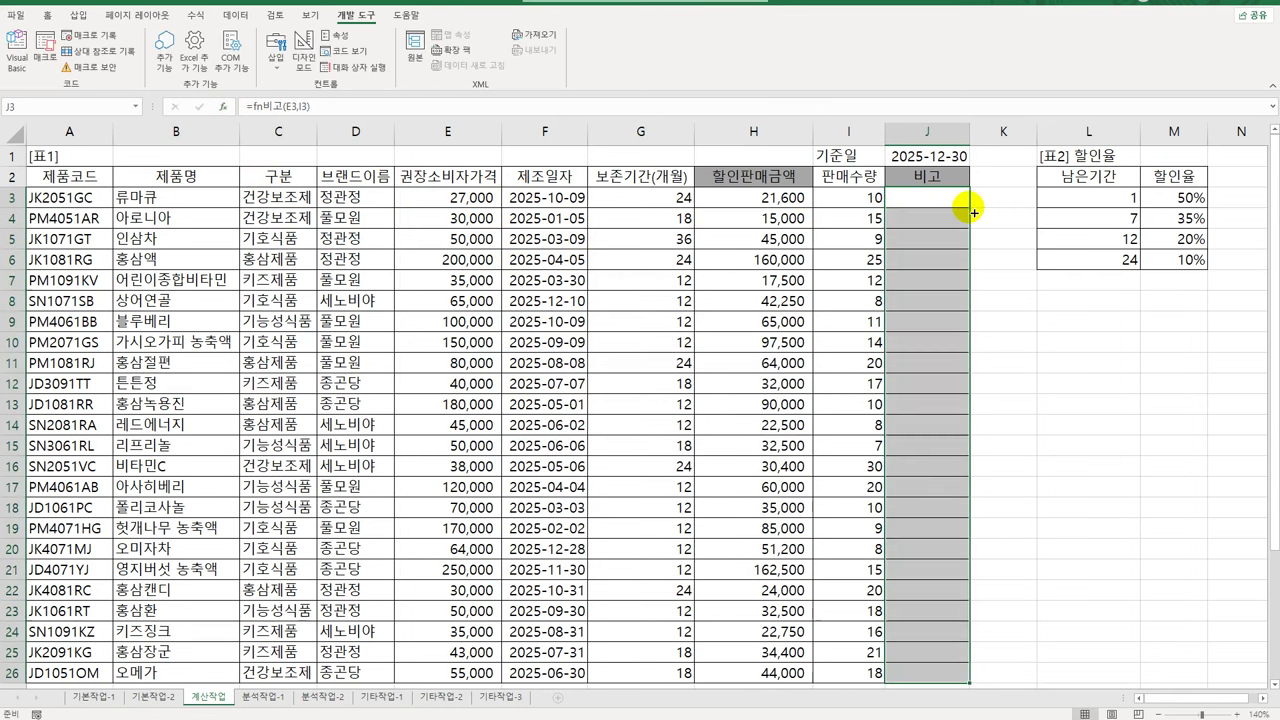
double_click(970, 130)
click(944, 262)
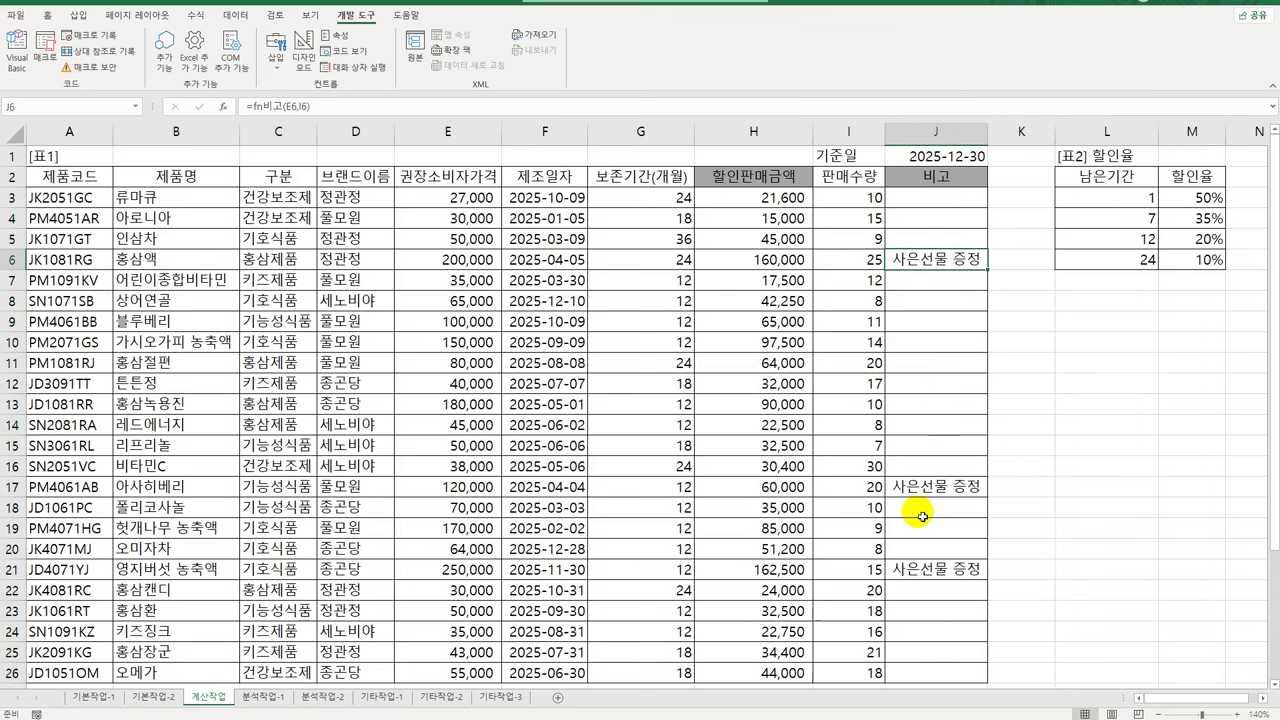
click(915, 490)
click(915, 568)
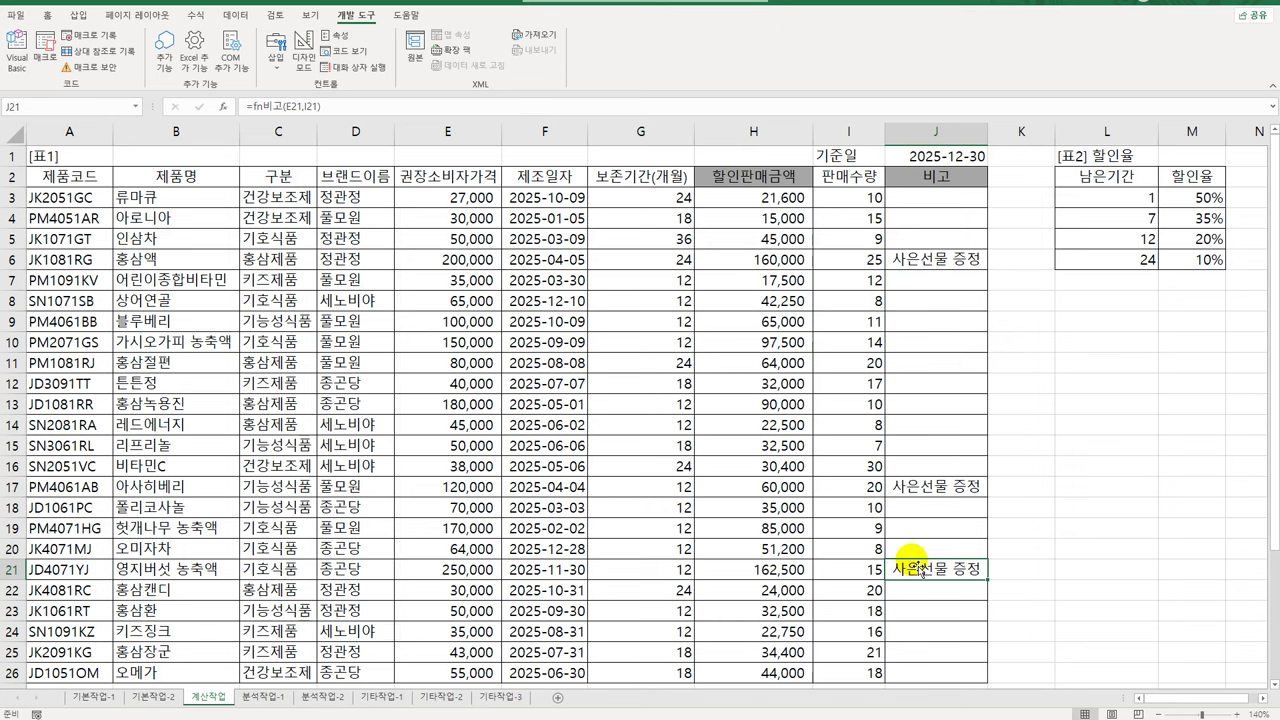
scroll(918, 565, down, 6)
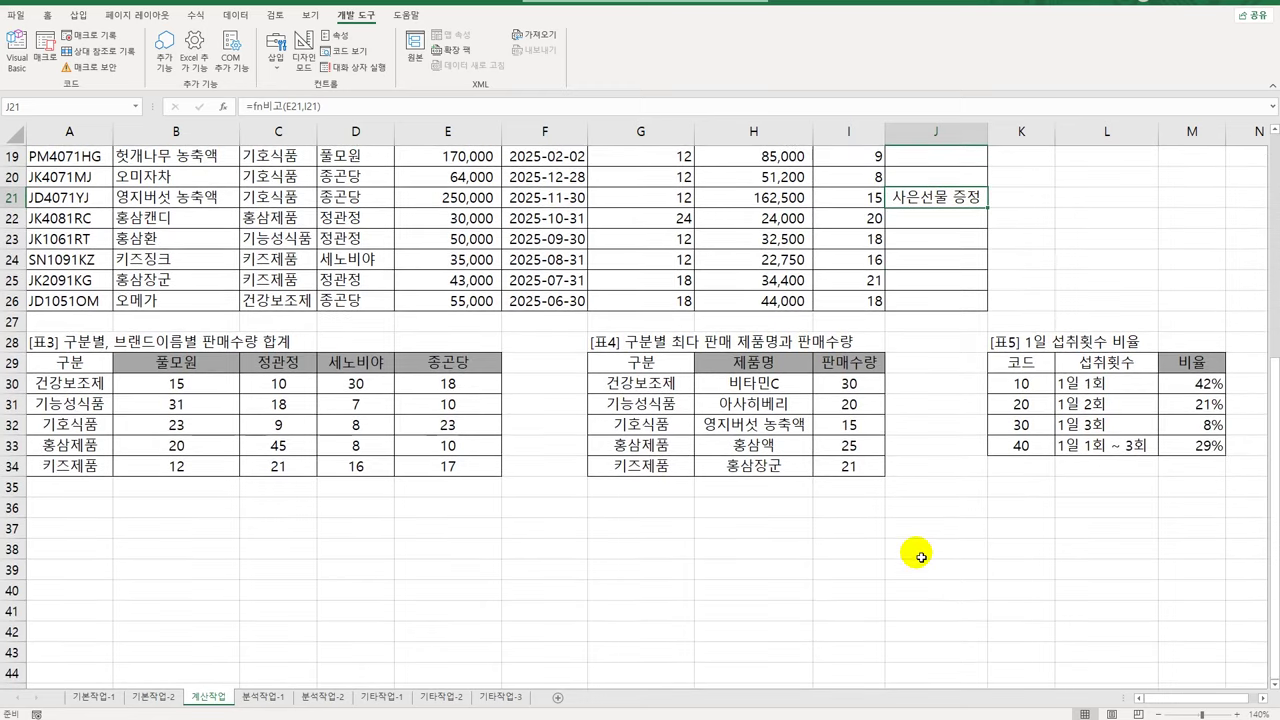
scroll(918, 557, up, 6)
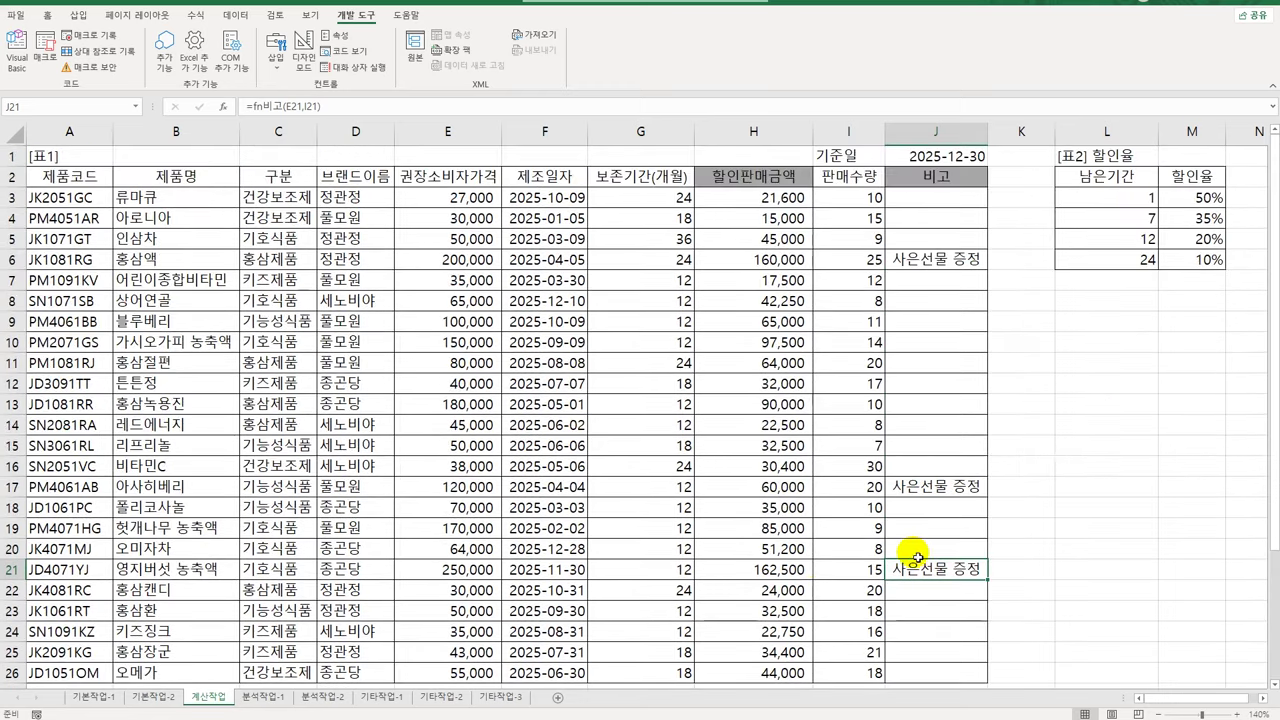
Switch to the 분석작업-1 sheet and select cell B4
click(268, 697)
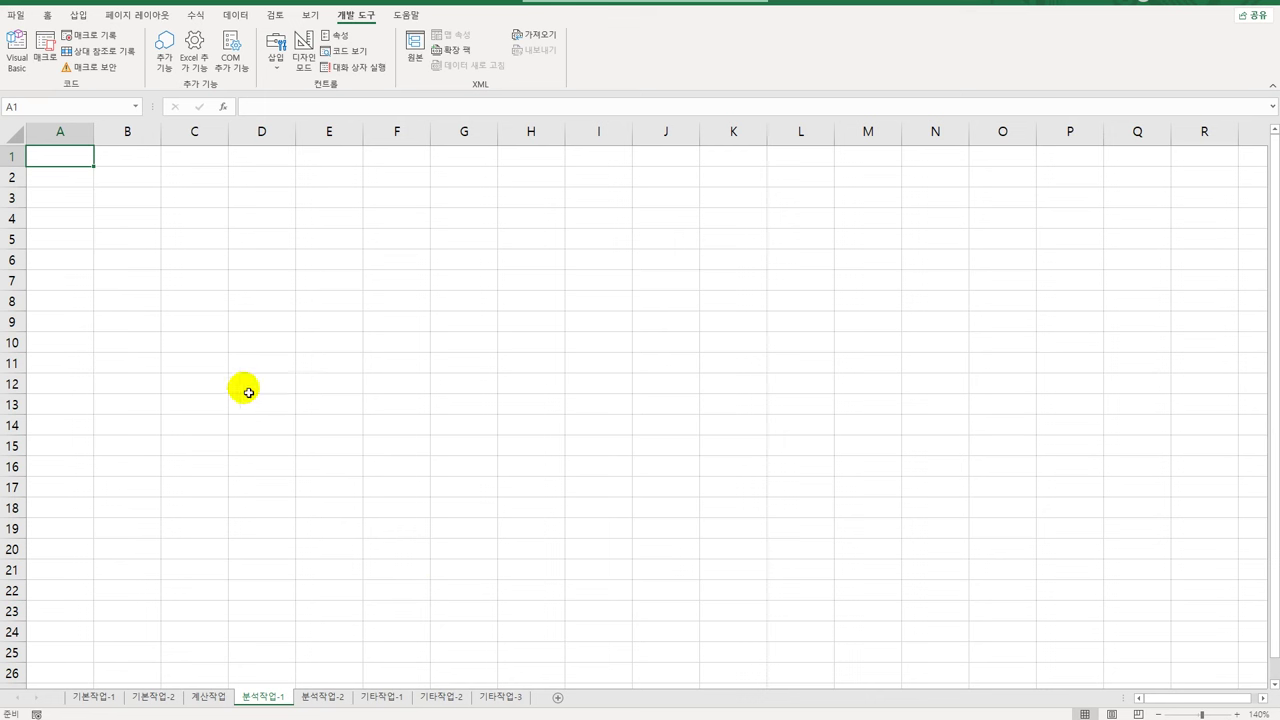
click(146, 225)
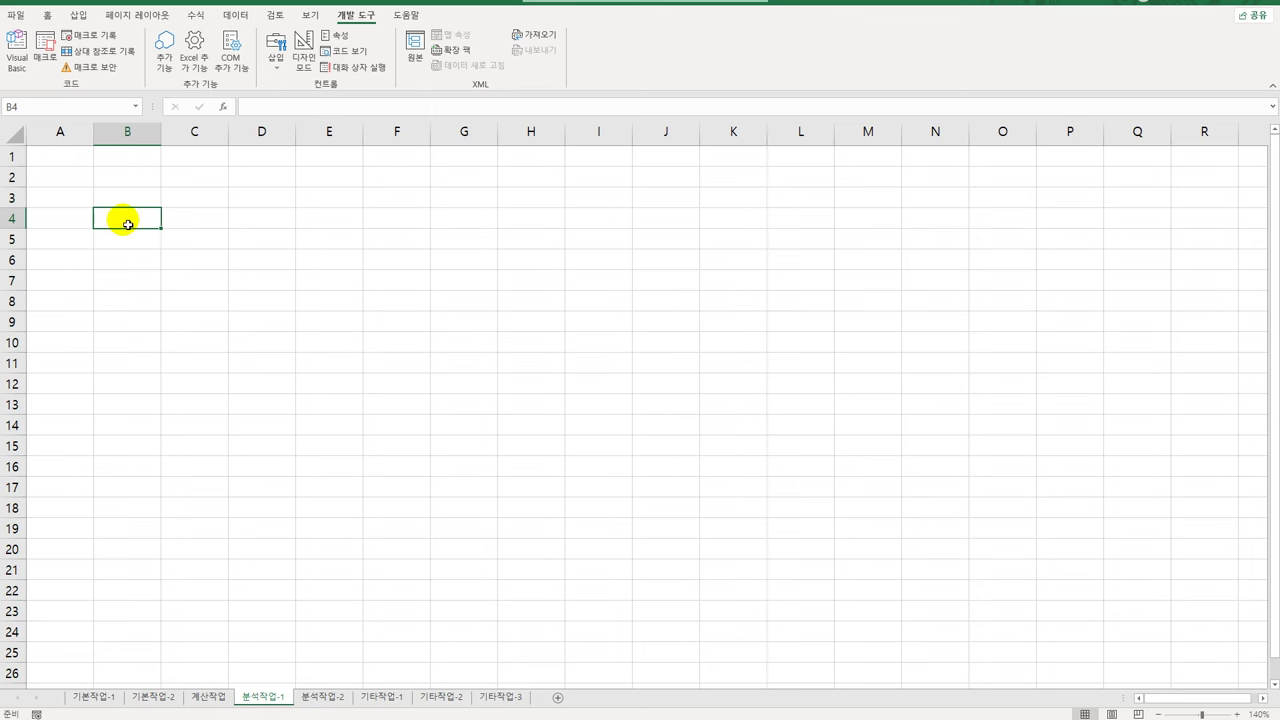
Start a Microsoft Query import from the MS Access Database source, using the database file 선물세트판매.accdb
click(236, 16)
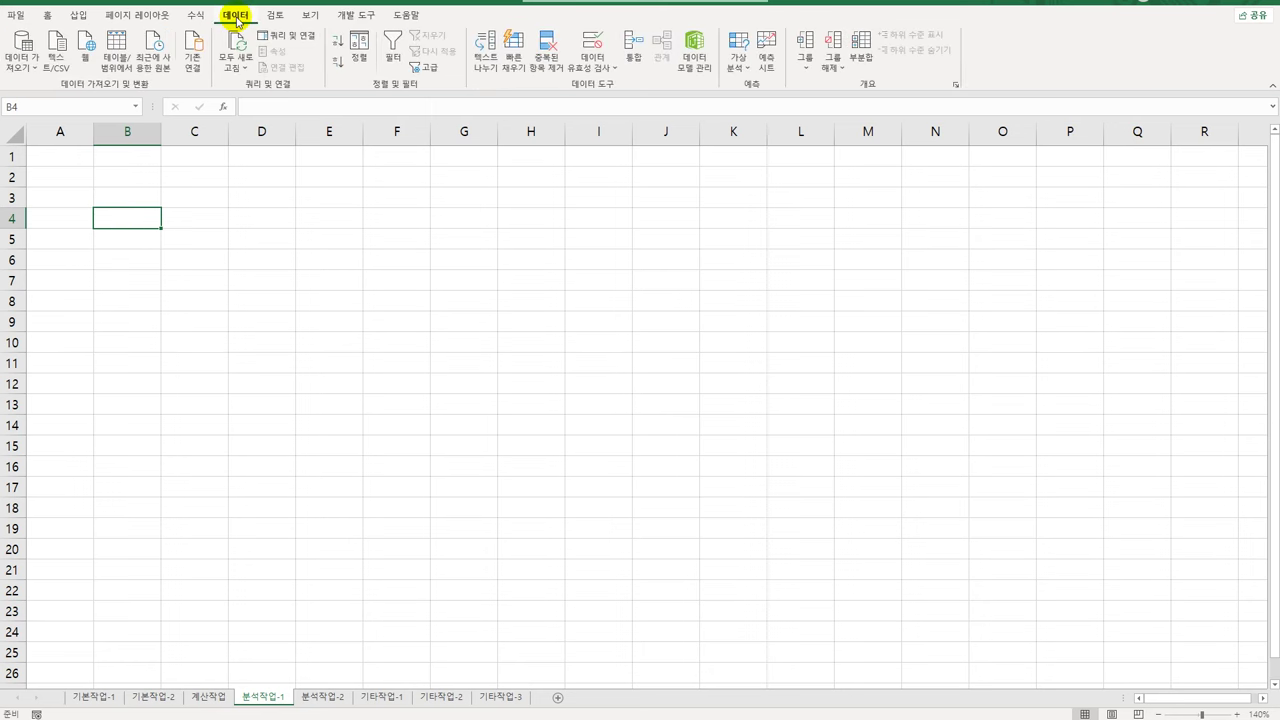
click(20, 55)
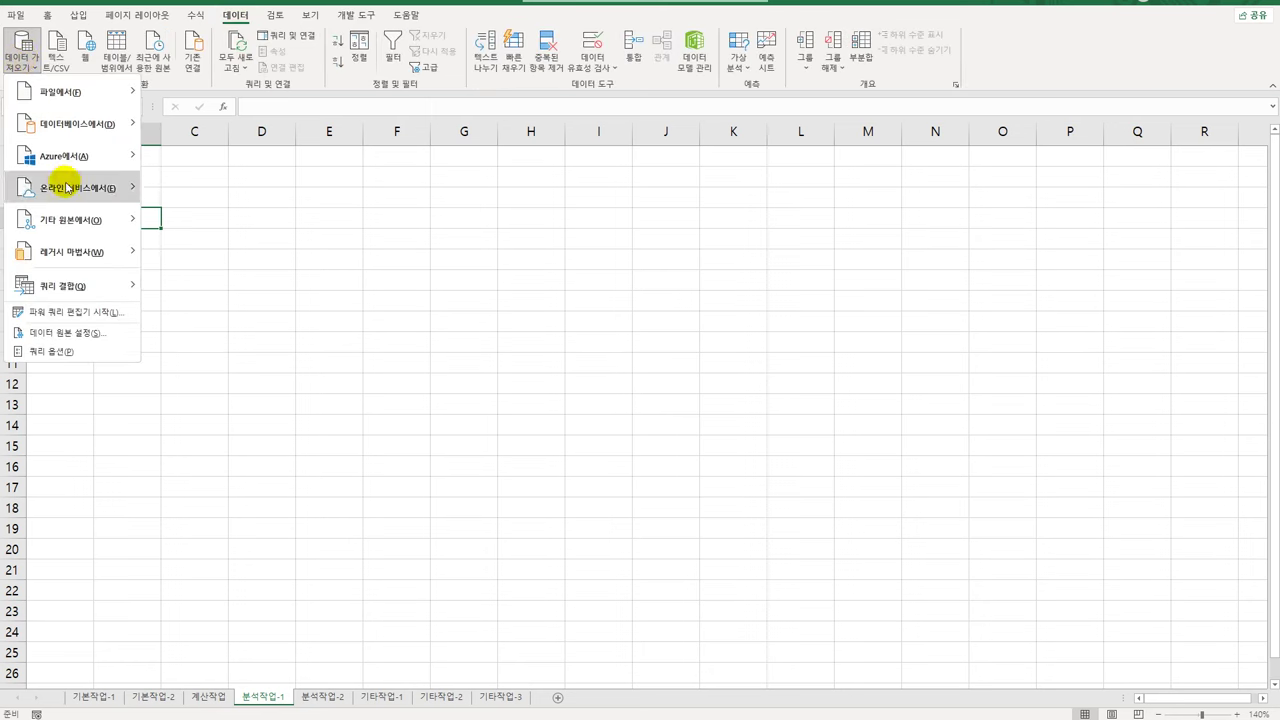
mouse_move(70, 218)
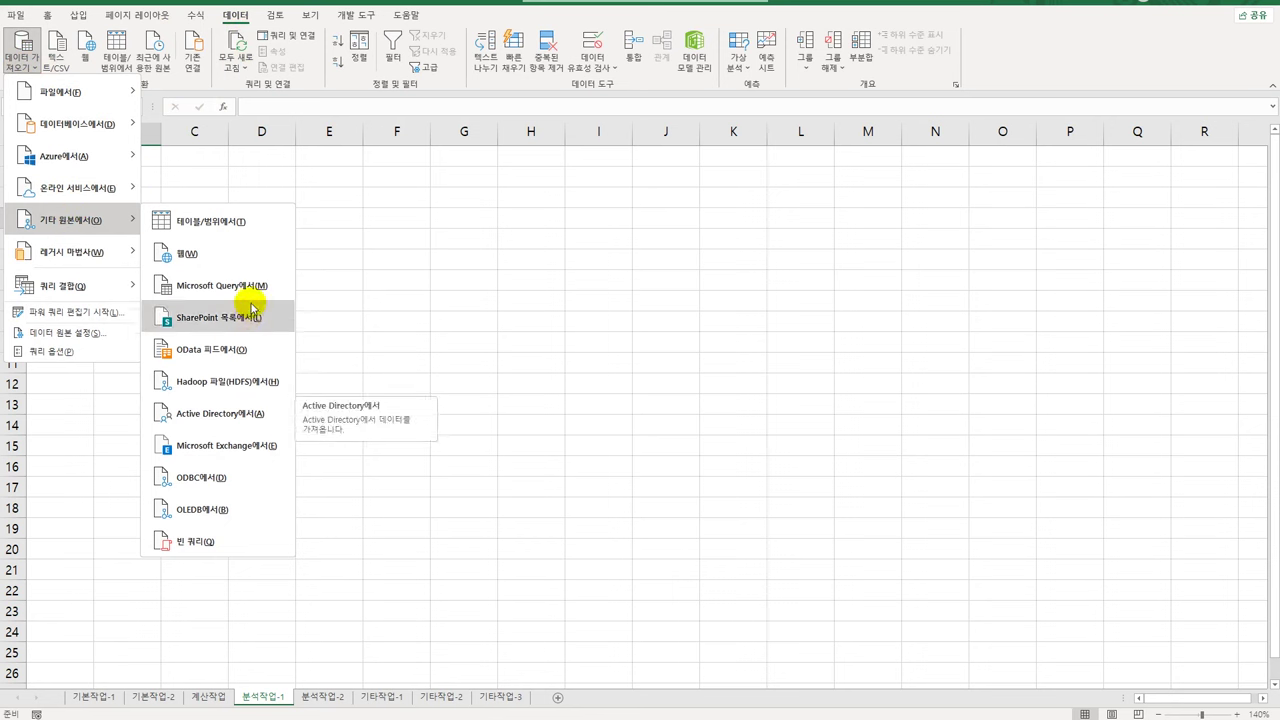
click(252, 288)
click(609, 375)
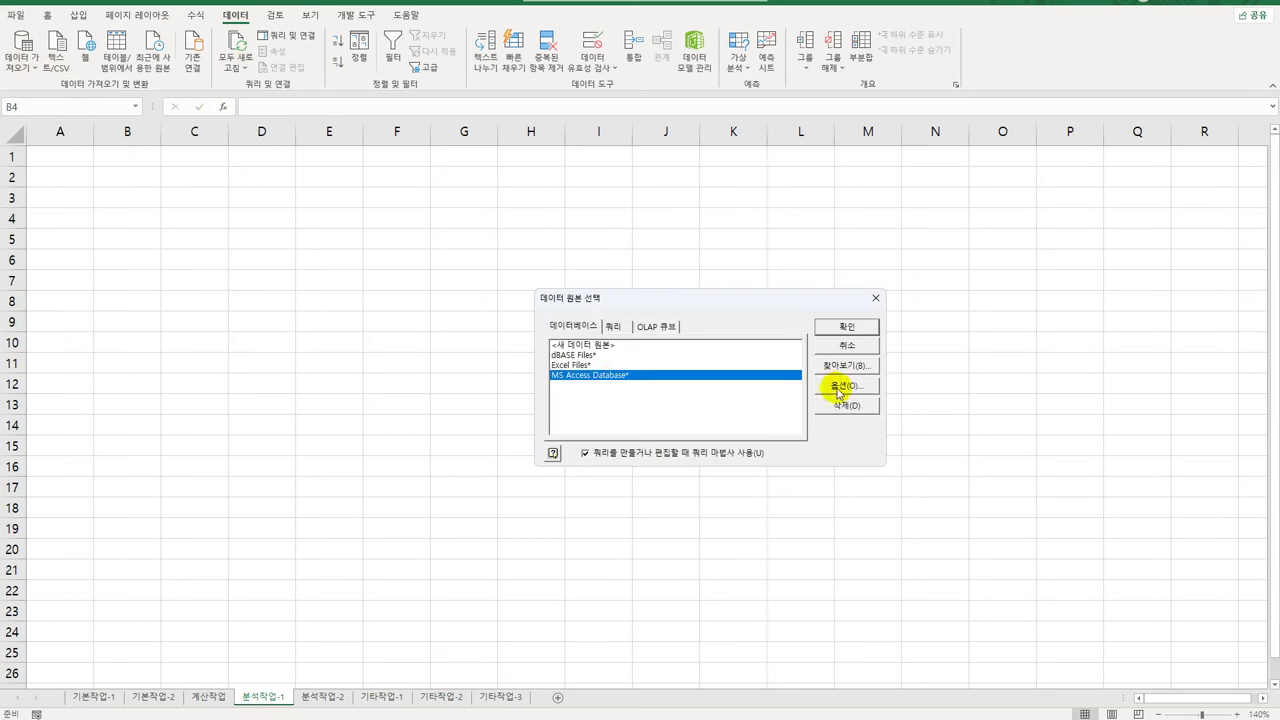
click(847, 327)
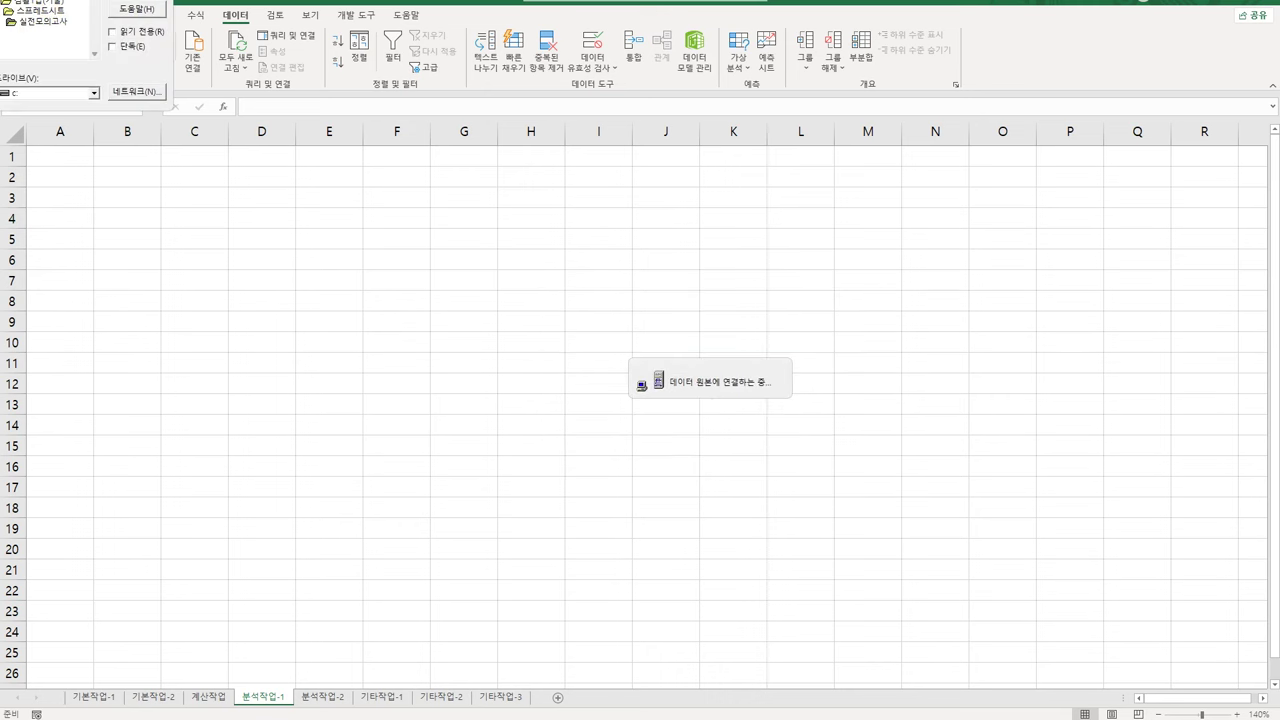
drag(586, 220, 662, 256)
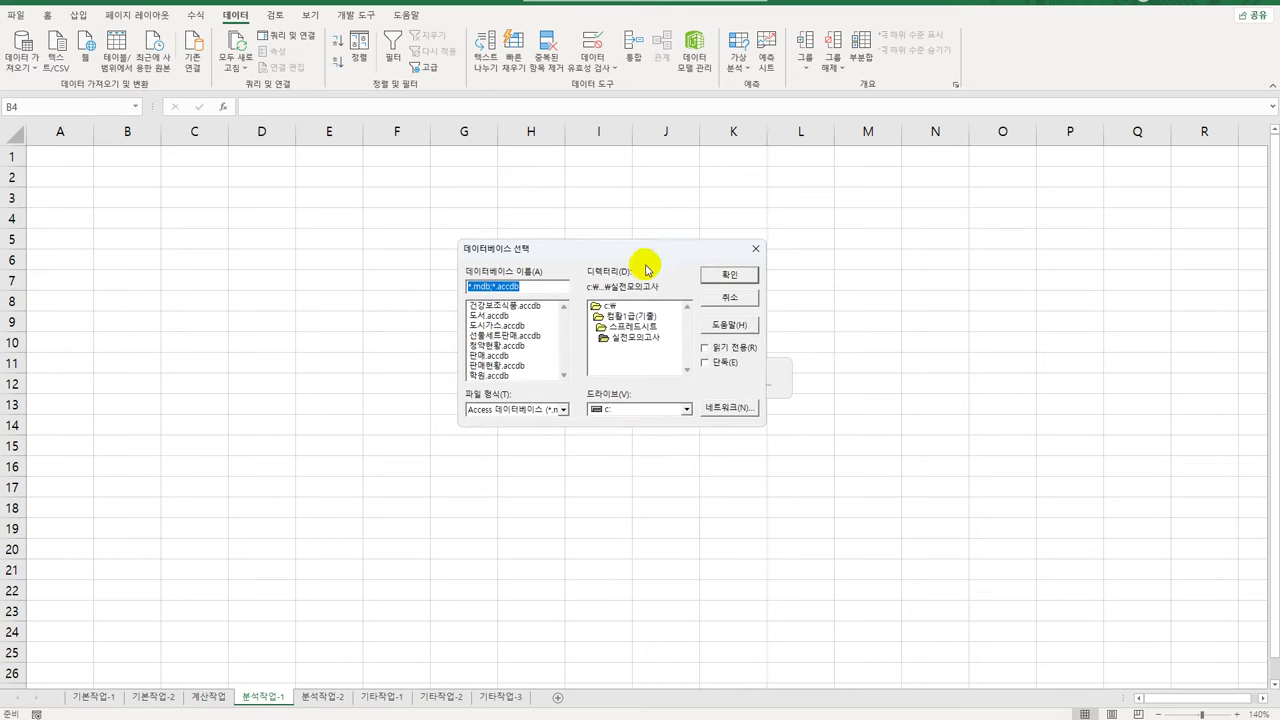
click(508, 336)
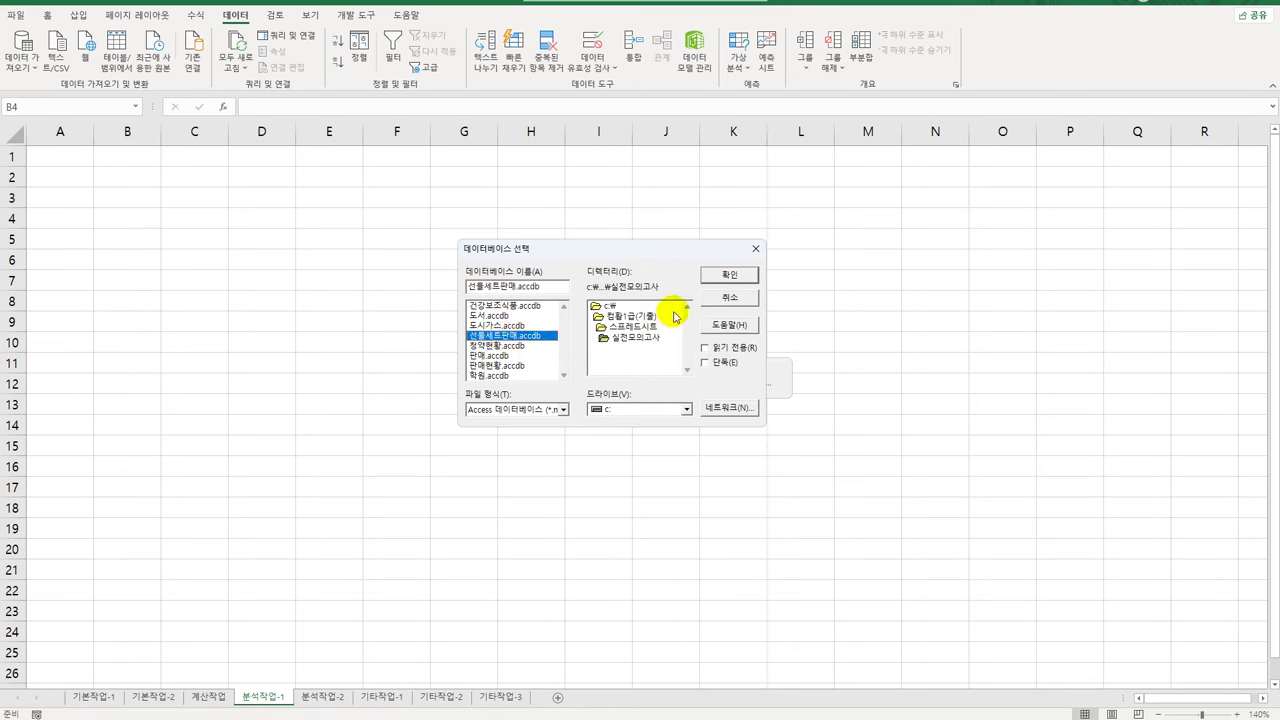
click(720, 277)
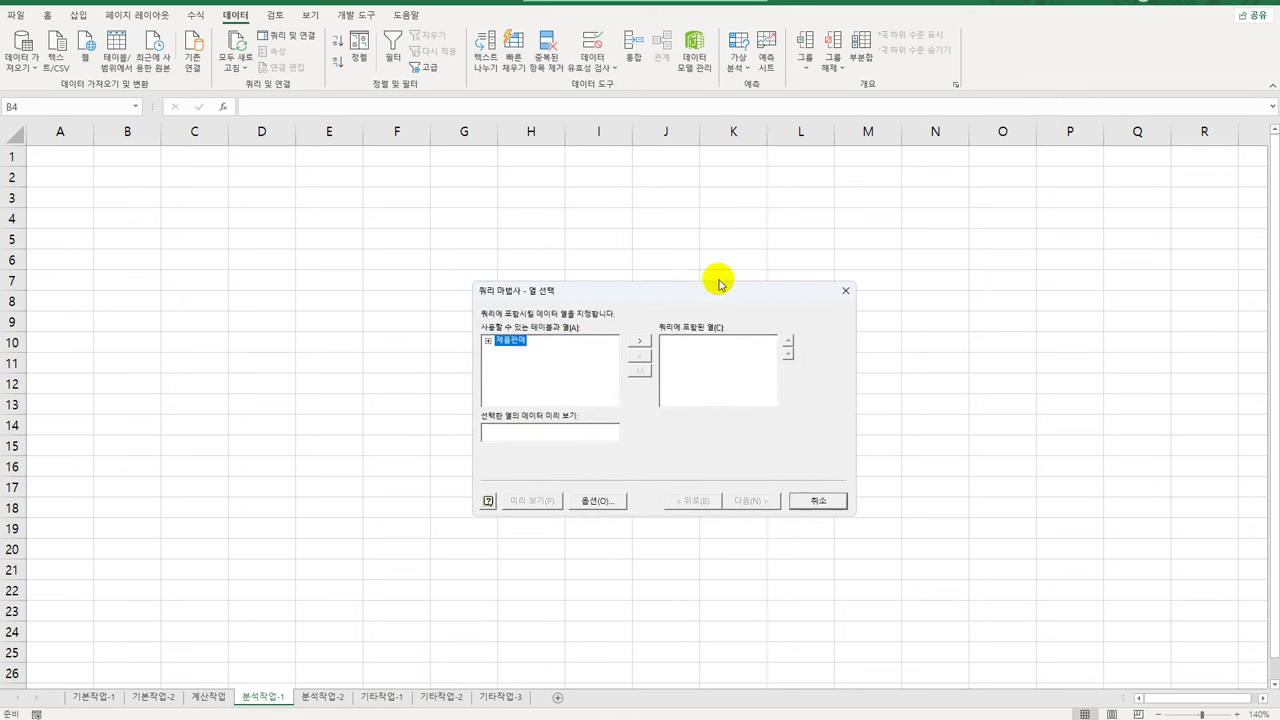
Include the columns 브랜드이름, 제조일자, 구분 and 판매수량 from the 제품판매 table in the query
double_click(508, 342)
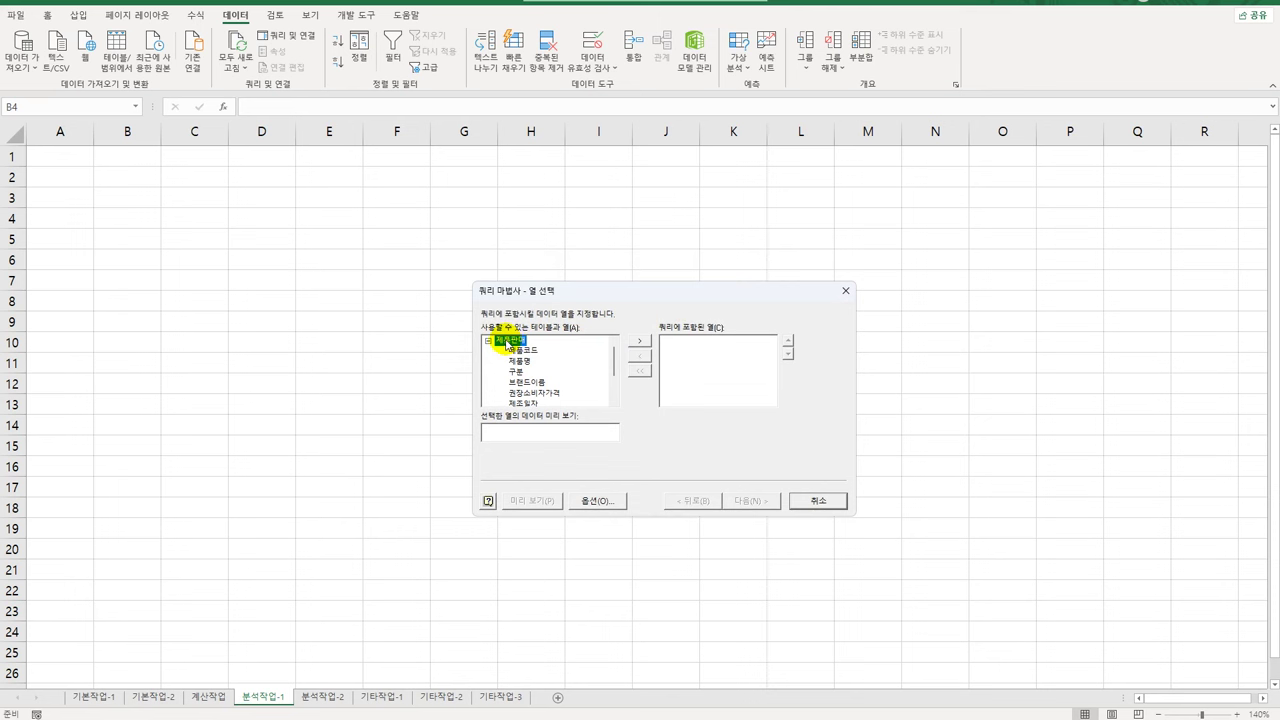
double_click(530, 383)
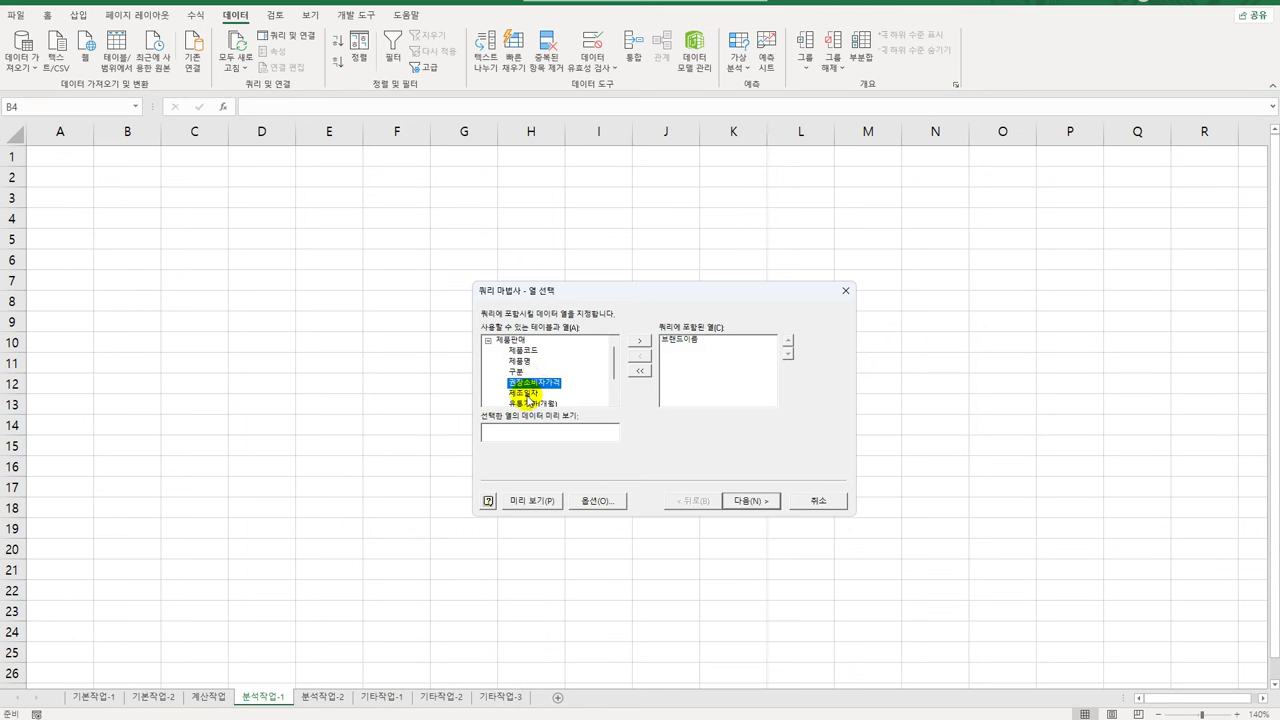
double_click(528, 394)
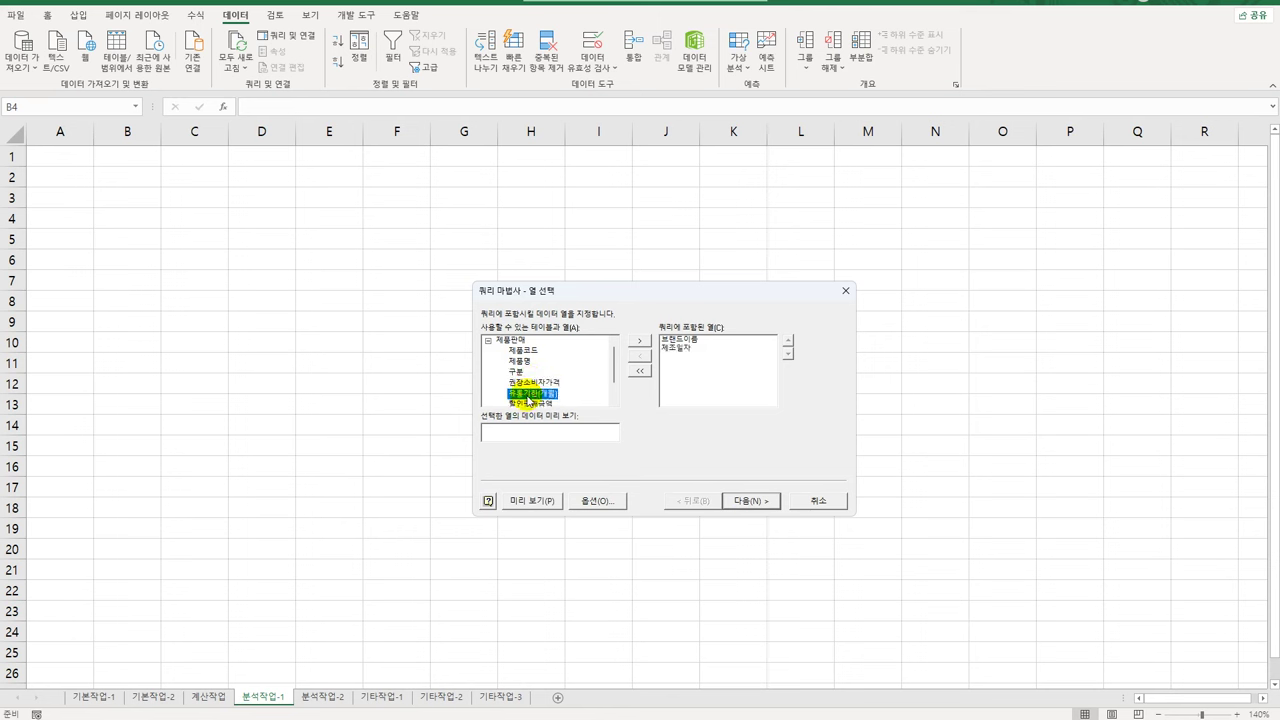
double_click(520, 372)
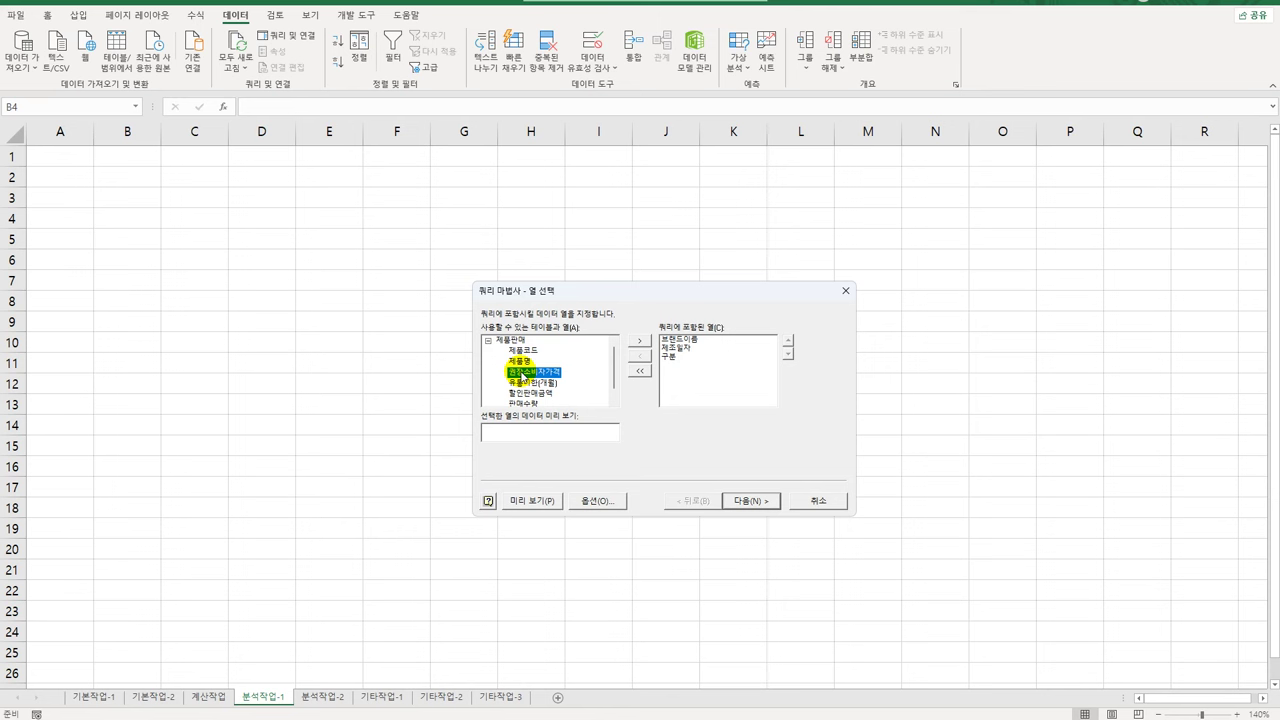
double_click(522, 403)
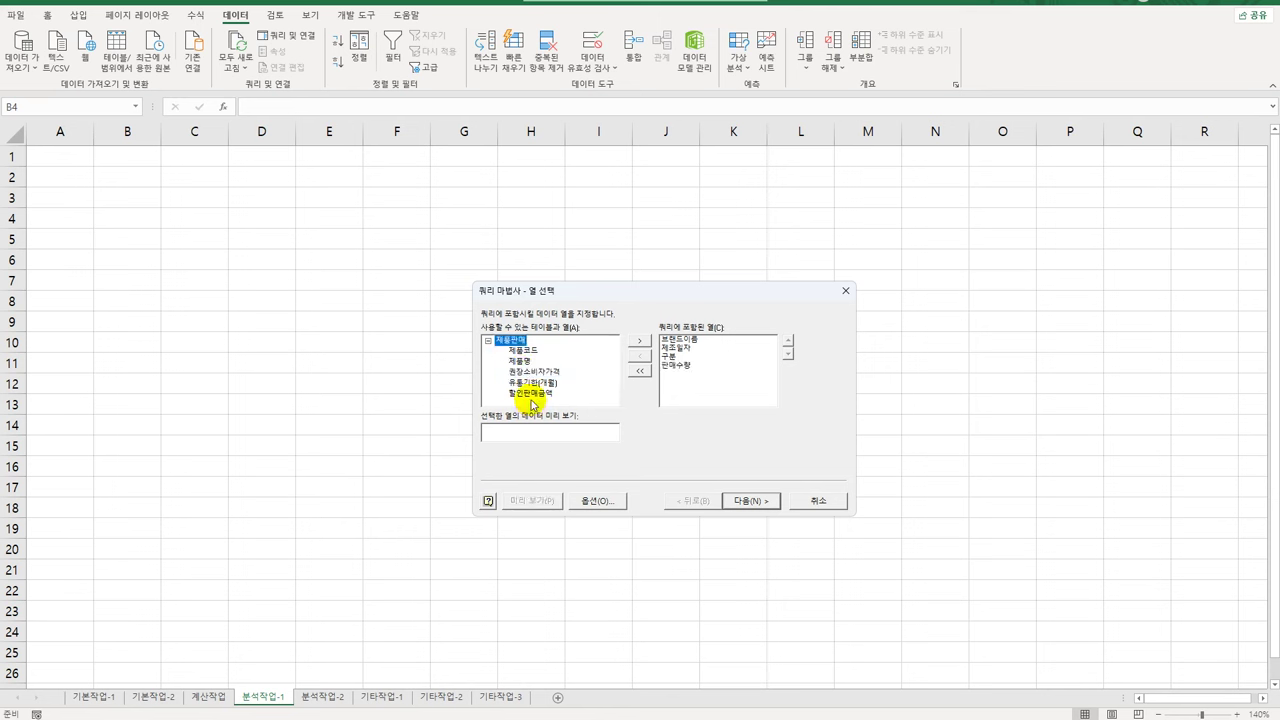
click(751, 502)
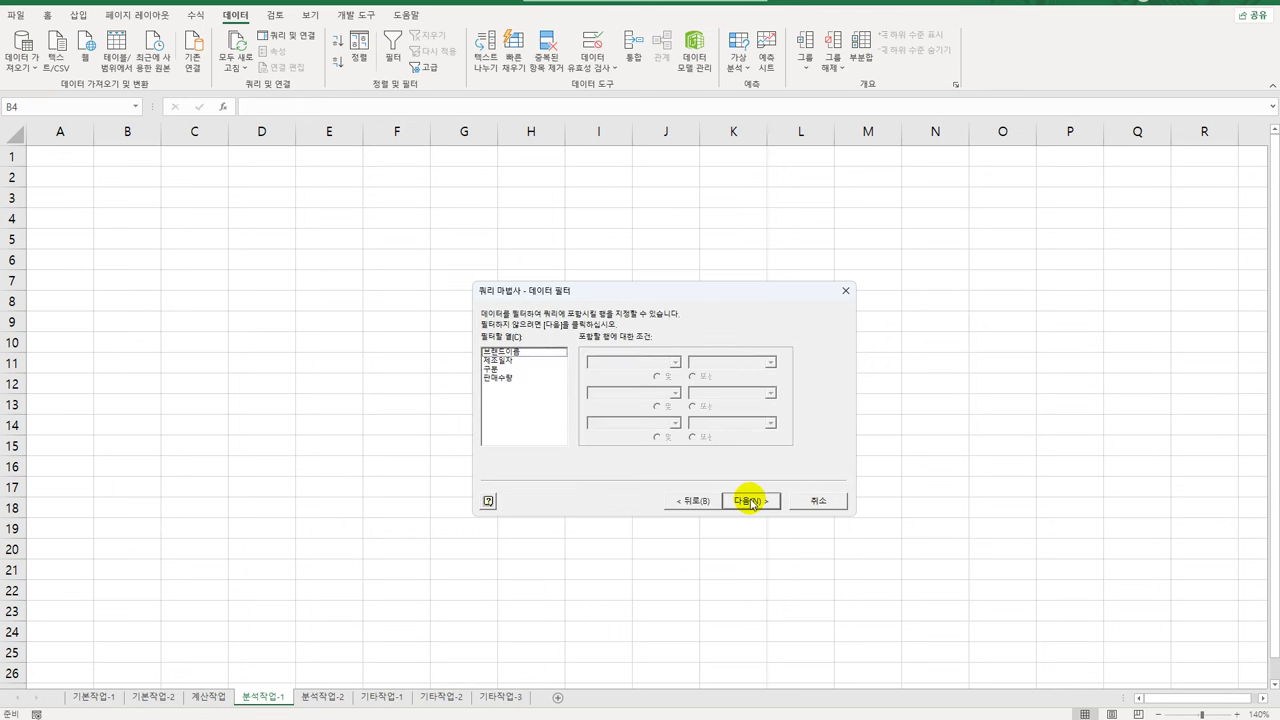
Finish the query without filtering or sorting and load it as a PivotTable report at cell B4 of the existing worksheet
click(751, 502)
click(751, 502)
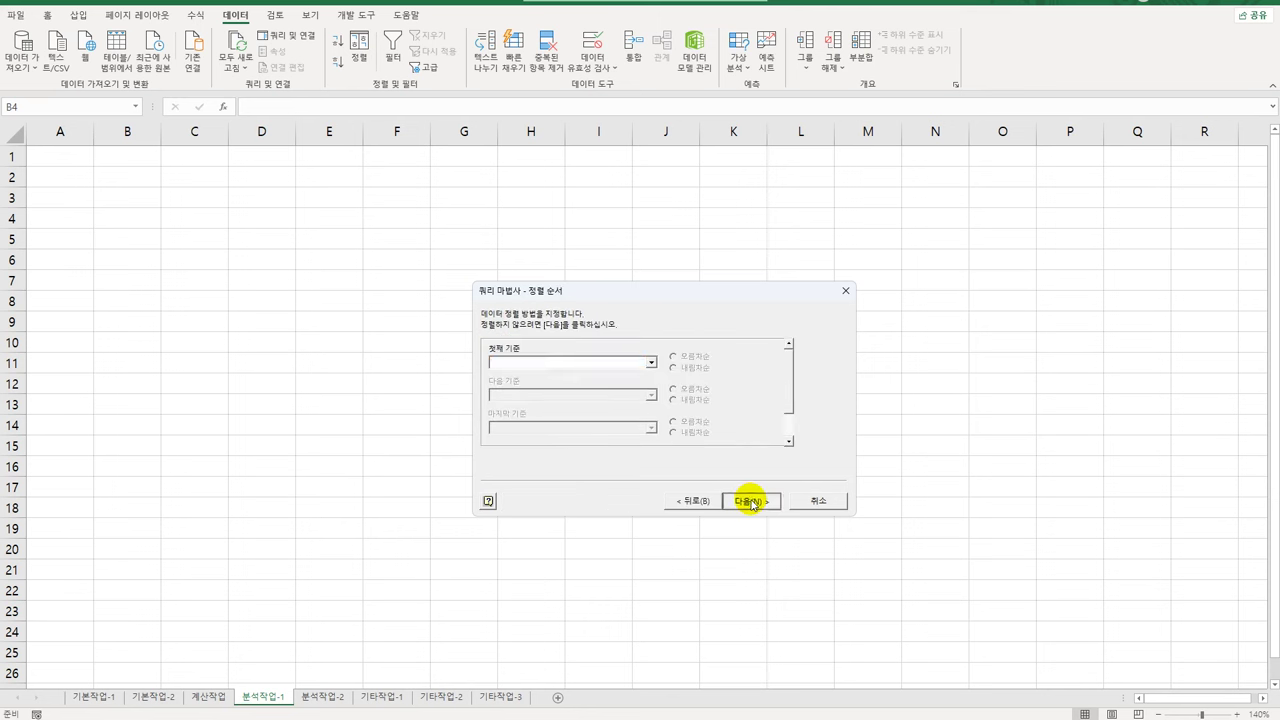
click(751, 502)
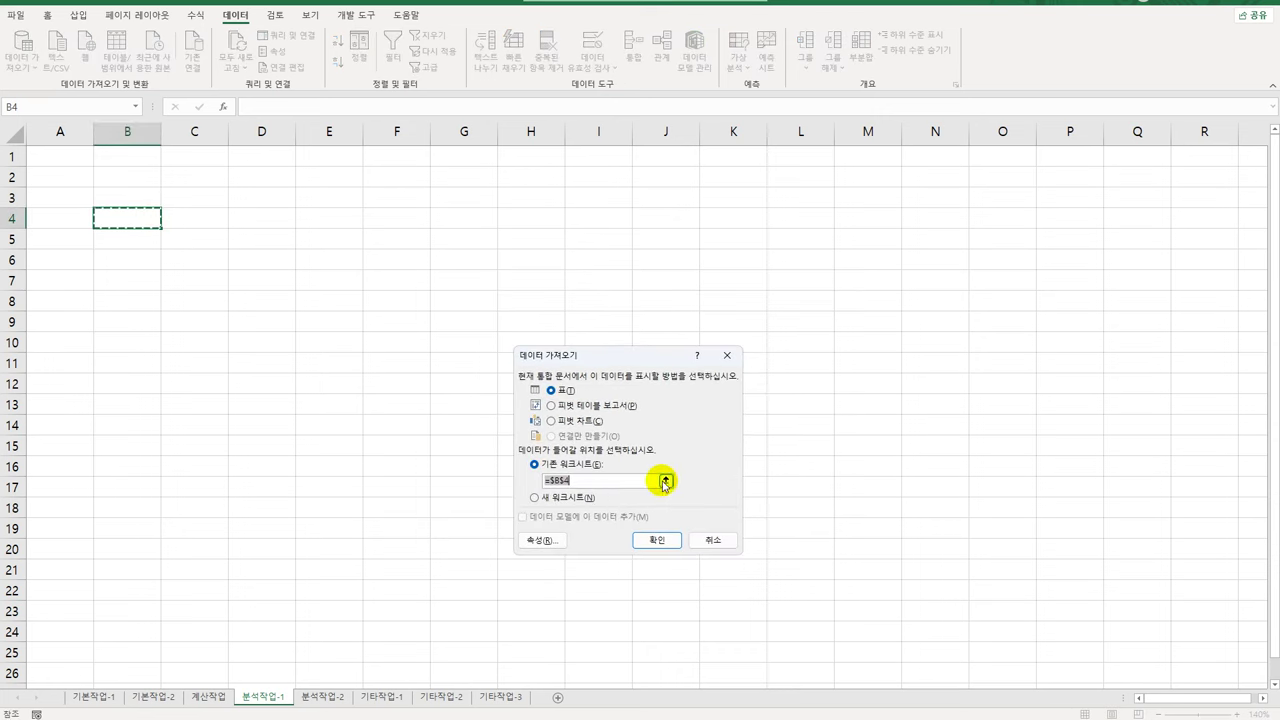
click(594, 408)
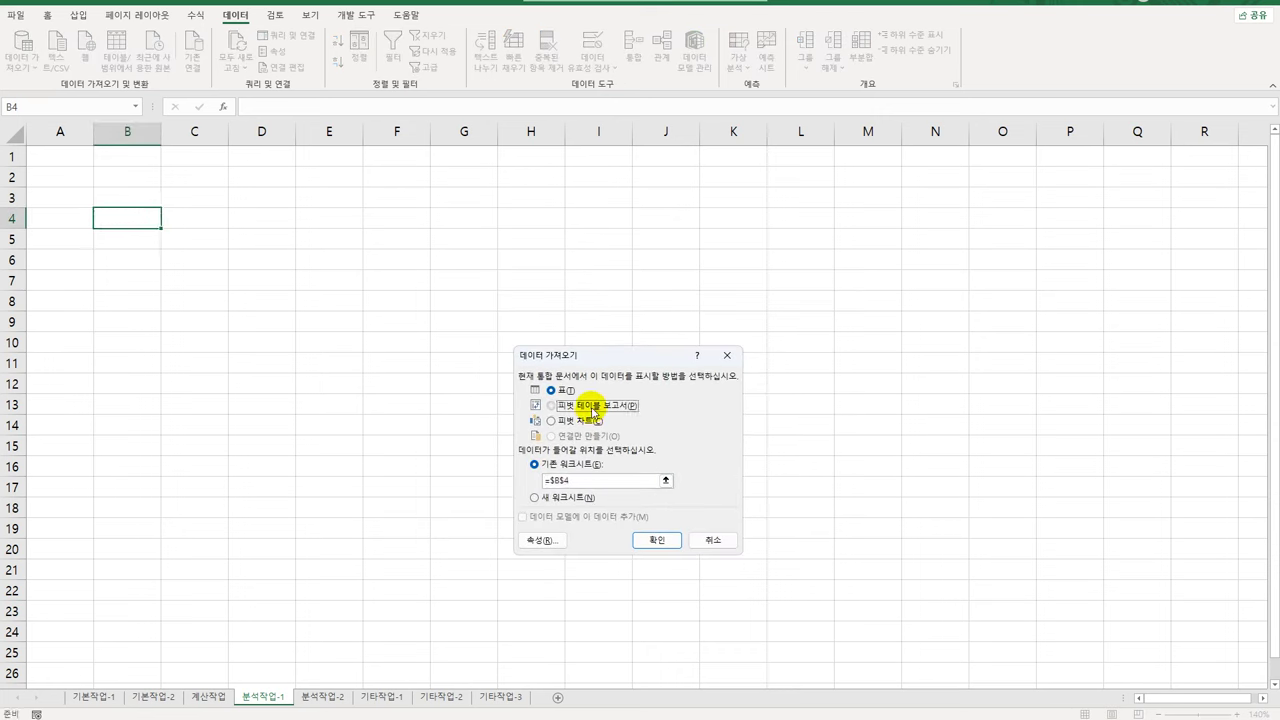
click(657, 541)
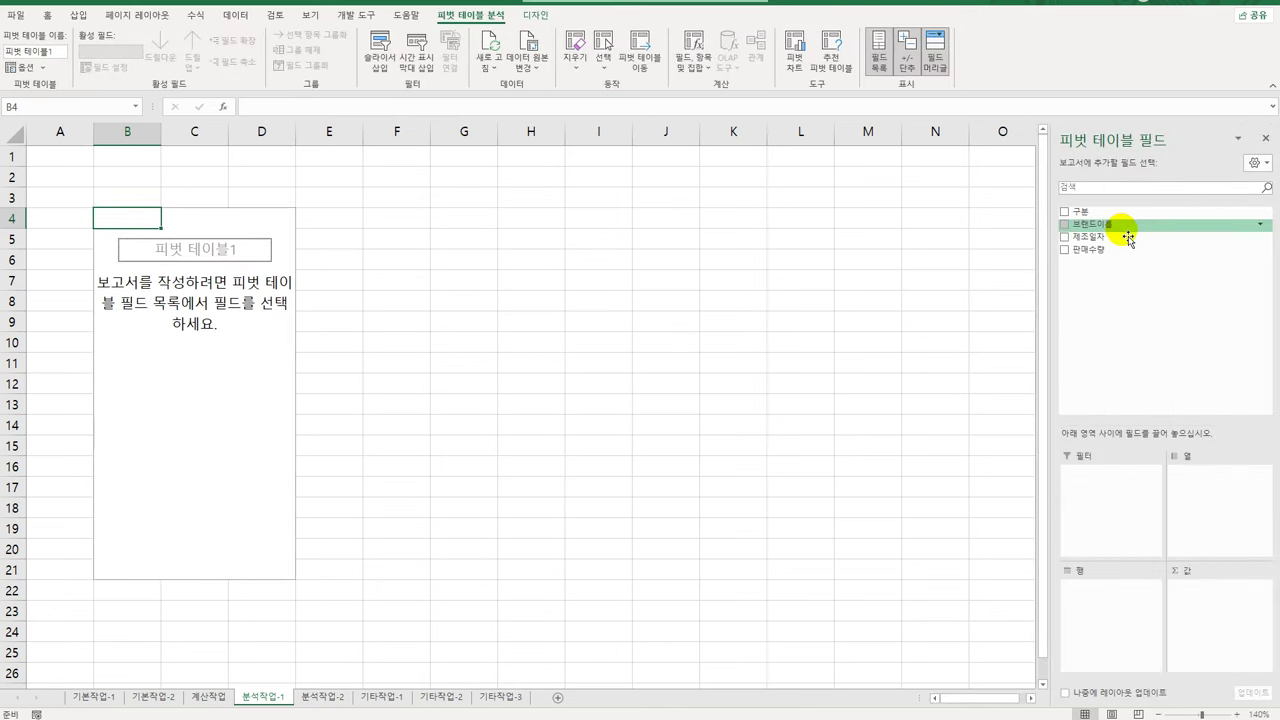
Lay out the PivotTable with 브랜드이름 as filter, 제조일자 as rows, 구분 as columns and 판매수량 as values
drag(1125, 226, 1106, 496)
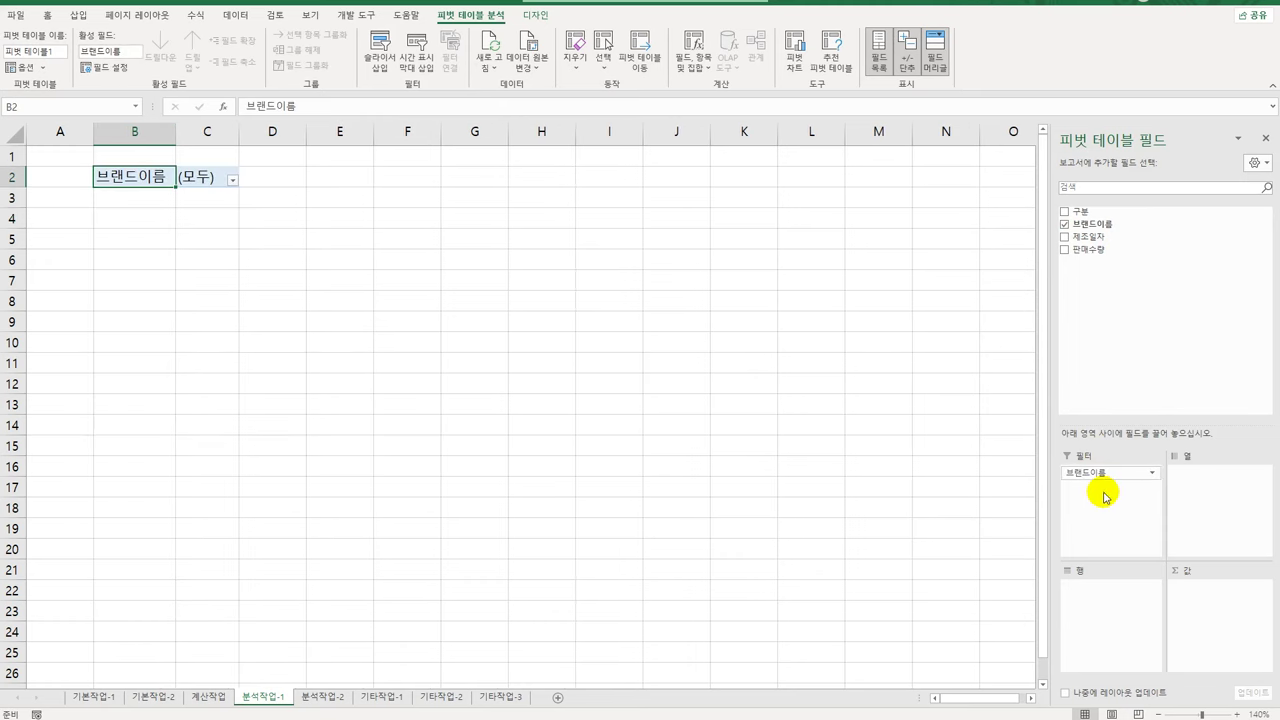
drag(1082, 237, 1115, 608)
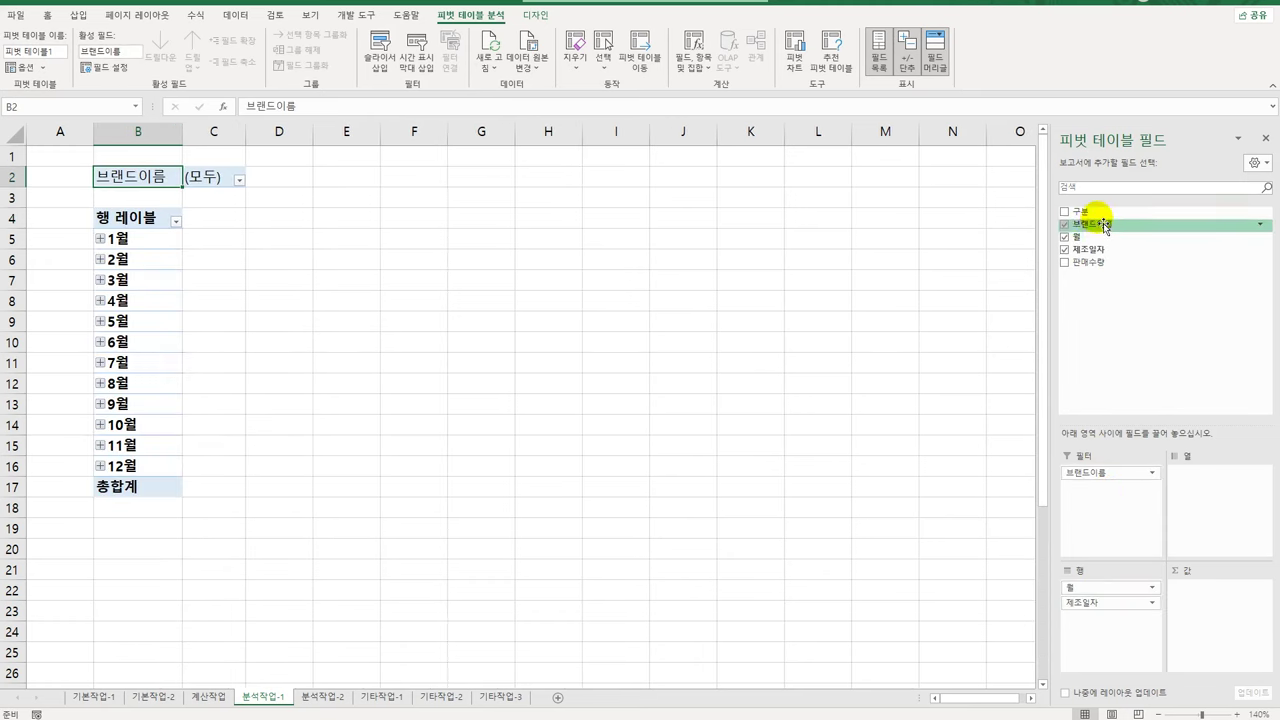
drag(1098, 212, 1220, 506)
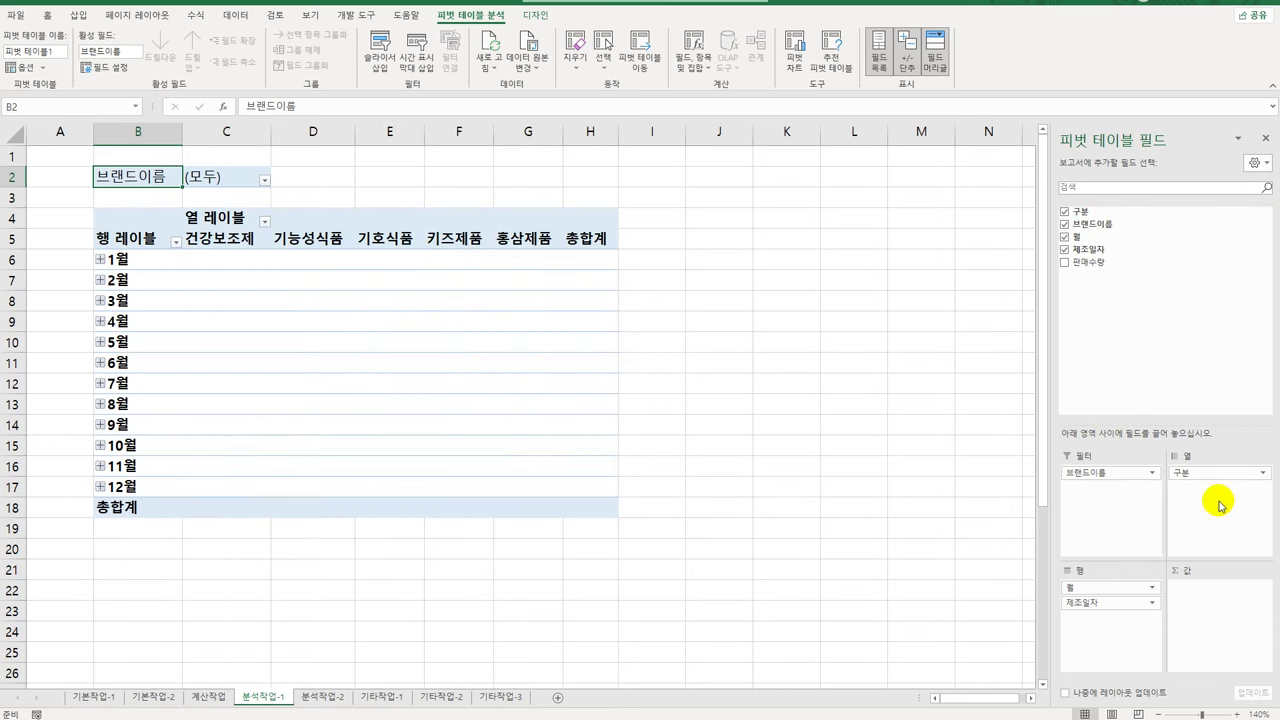
drag(1100, 272, 1198, 630)
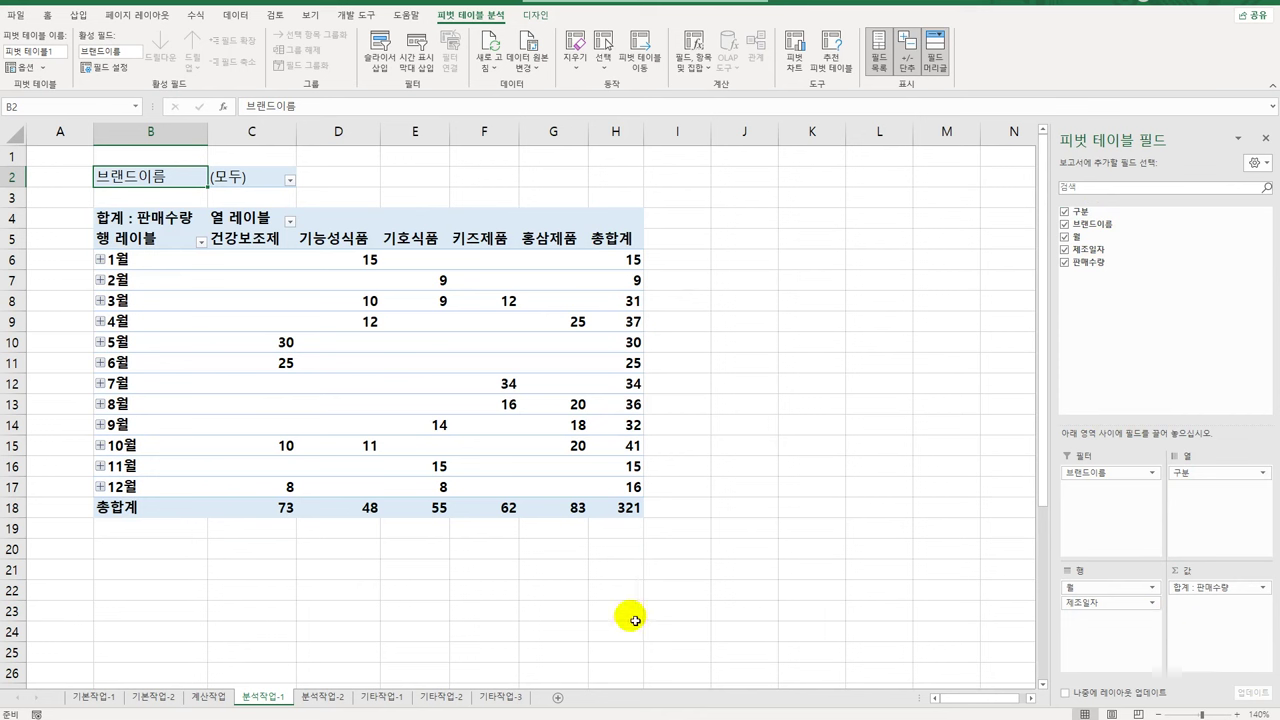
Set the PivotTable's report layout to tabular form (테이블 형식으로 표시)
click(540, 16)
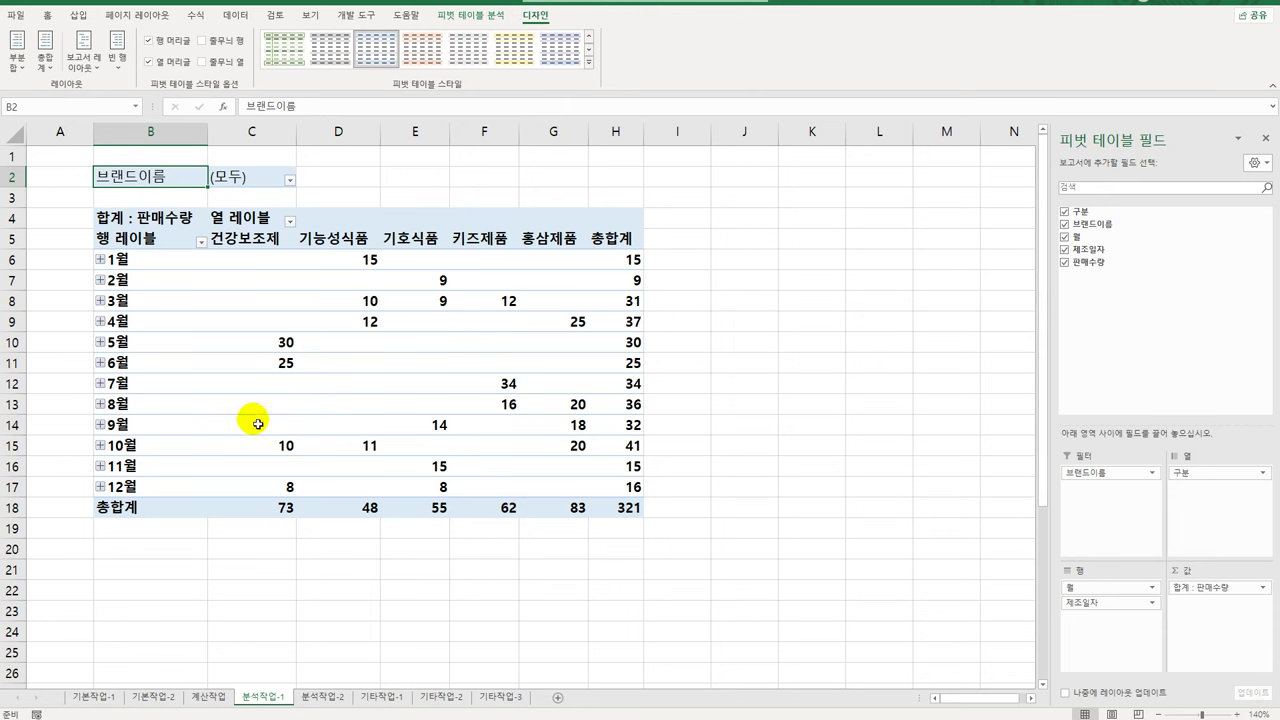
click(84, 60)
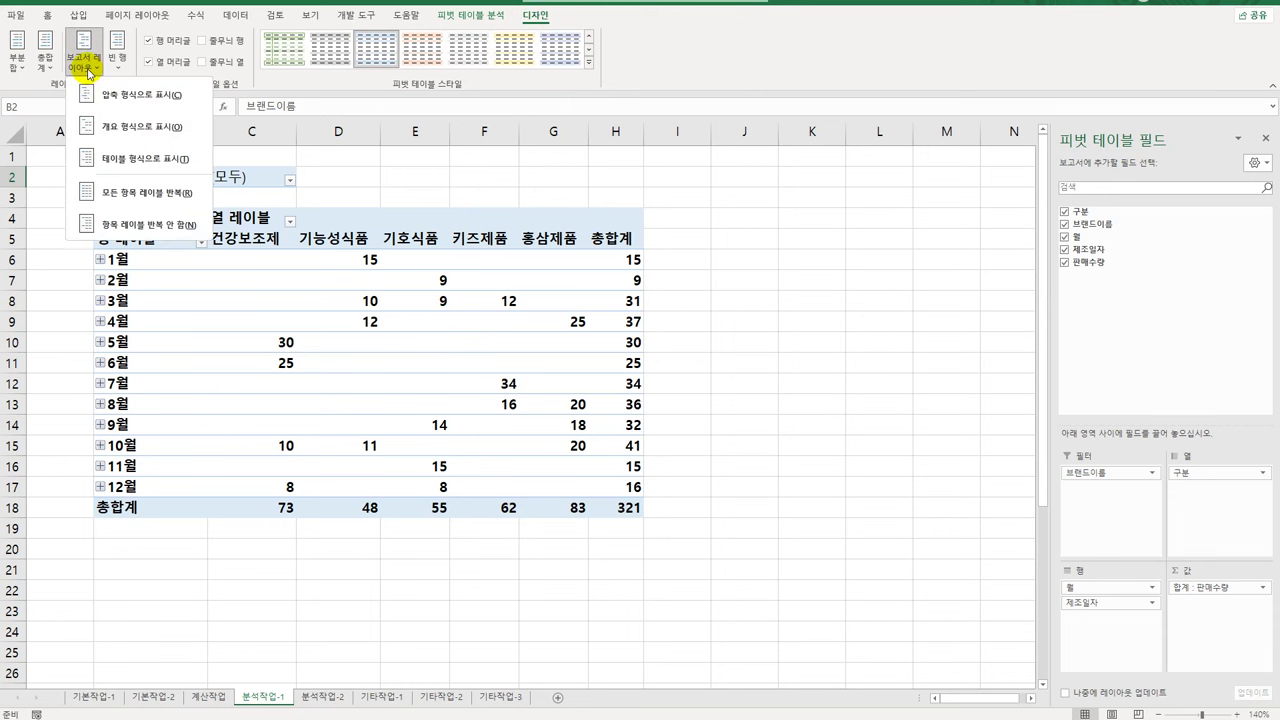
click(121, 158)
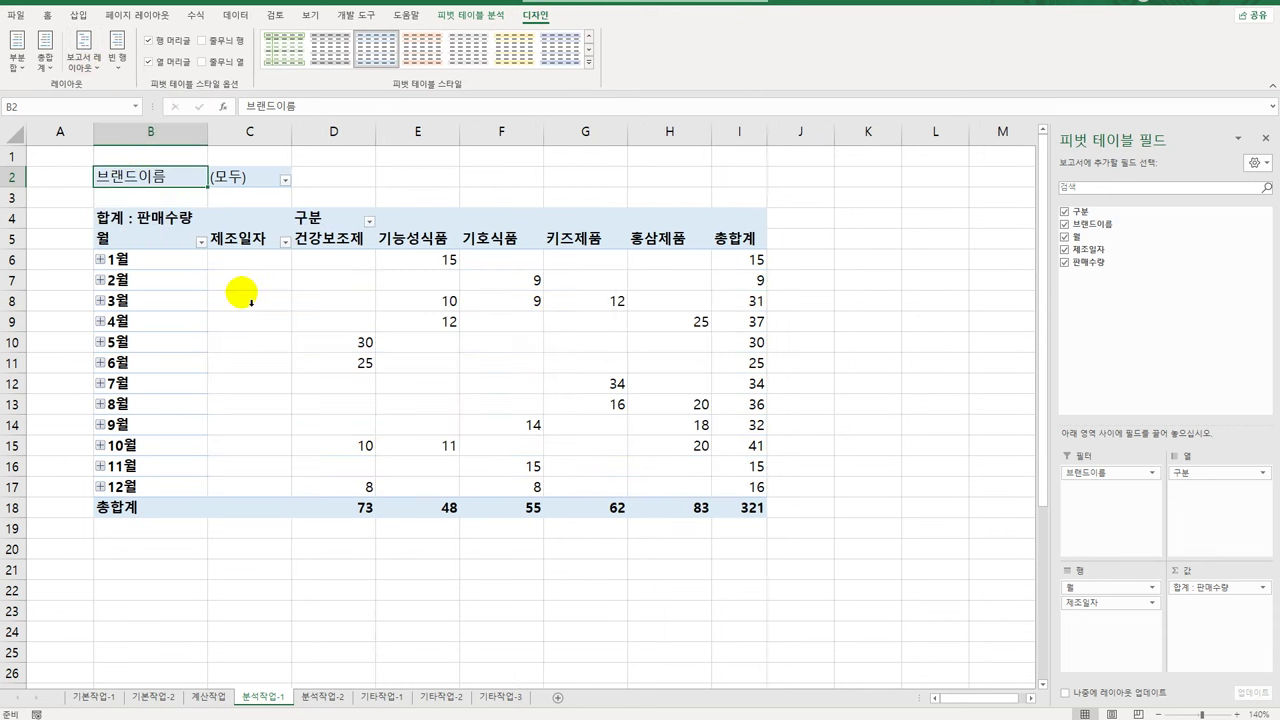
Group the 제조일자 row dates by month (월) and quarter (분기) only, leaving out days
right_click(155, 266)
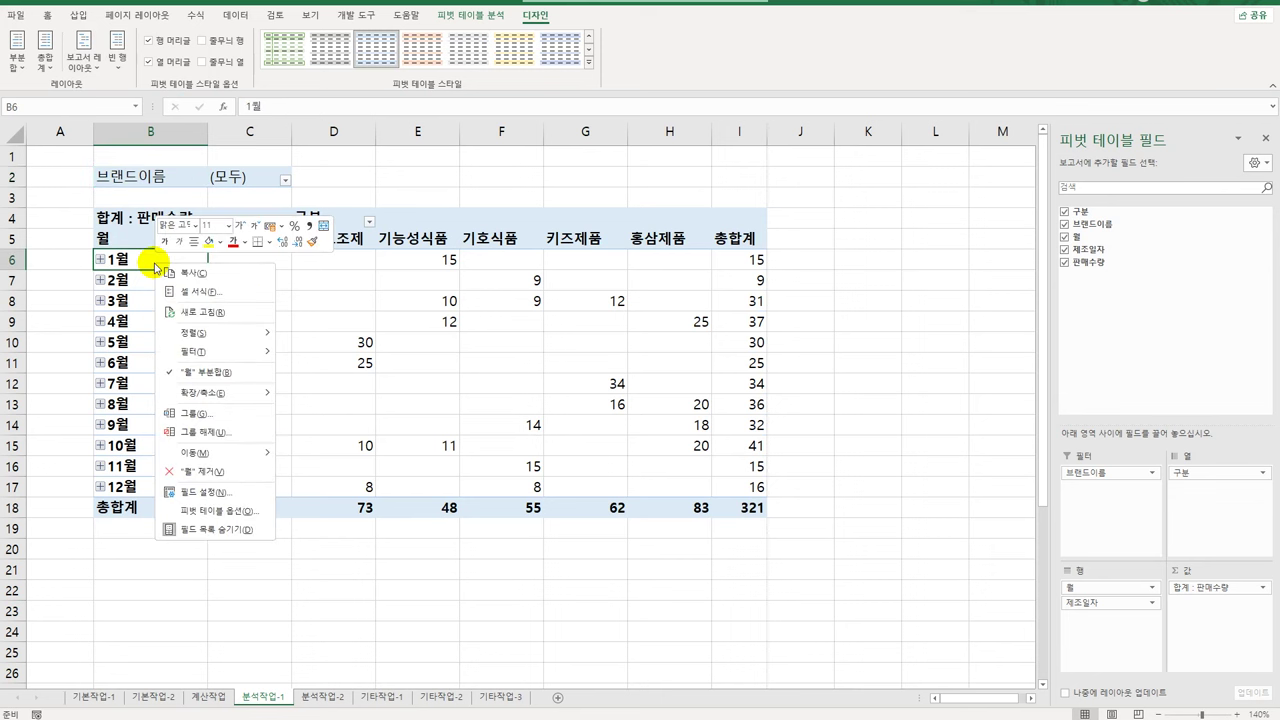
click(228, 413)
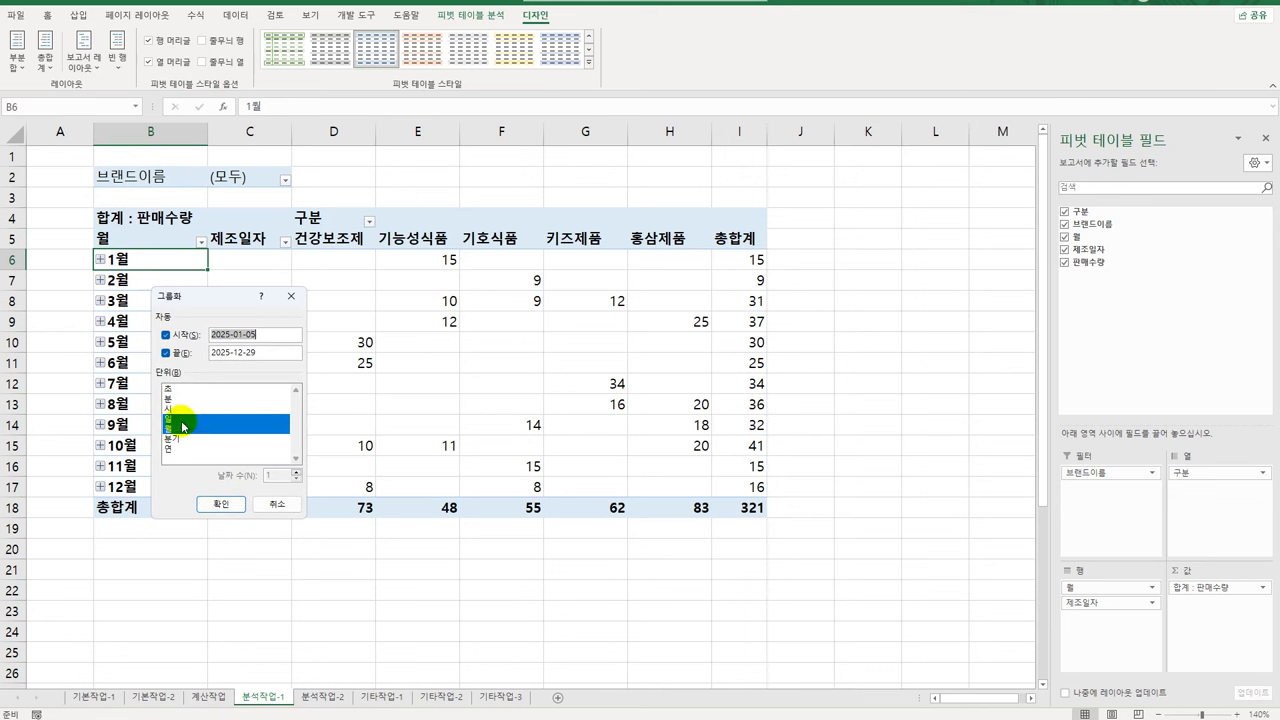
click(181, 418)
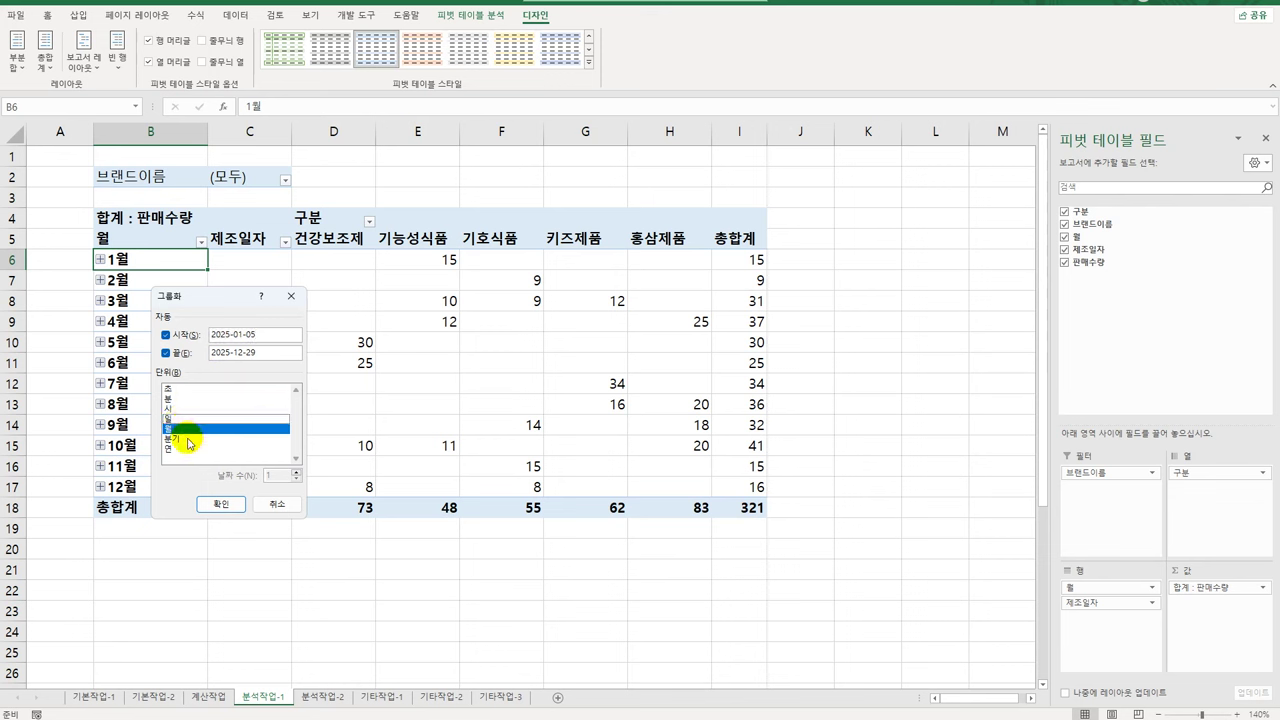
click(188, 440)
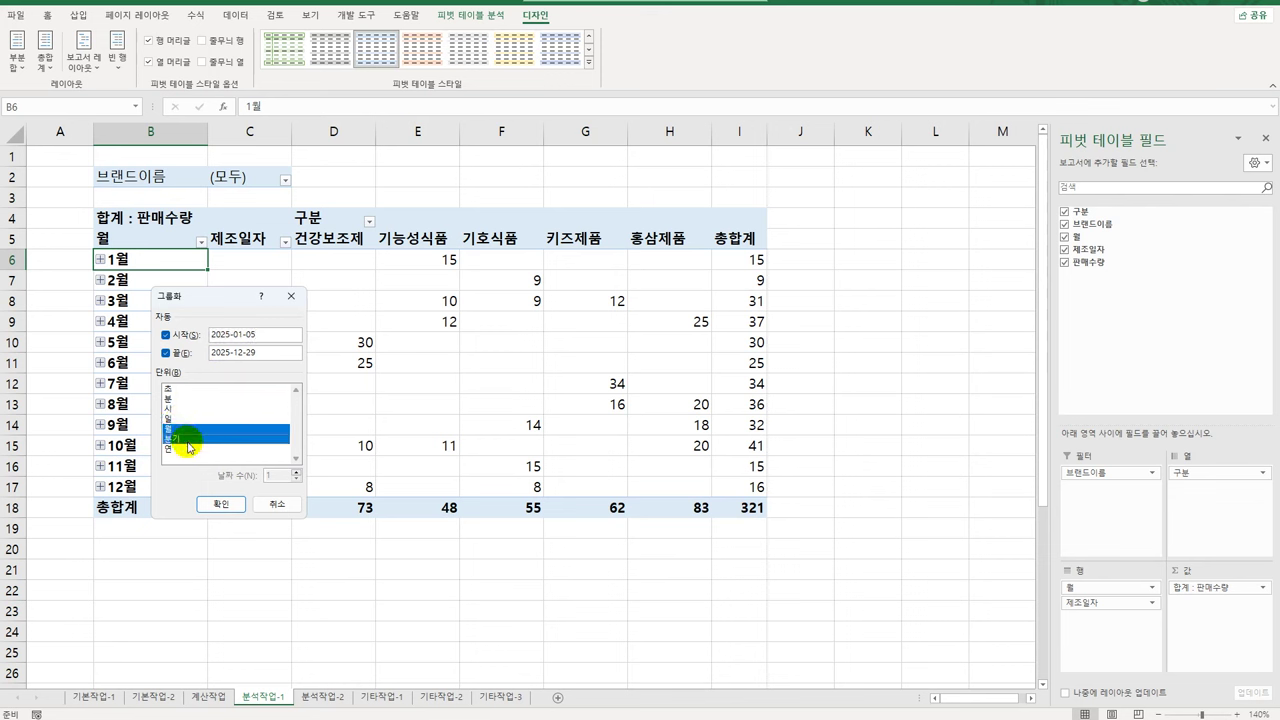
click(220, 504)
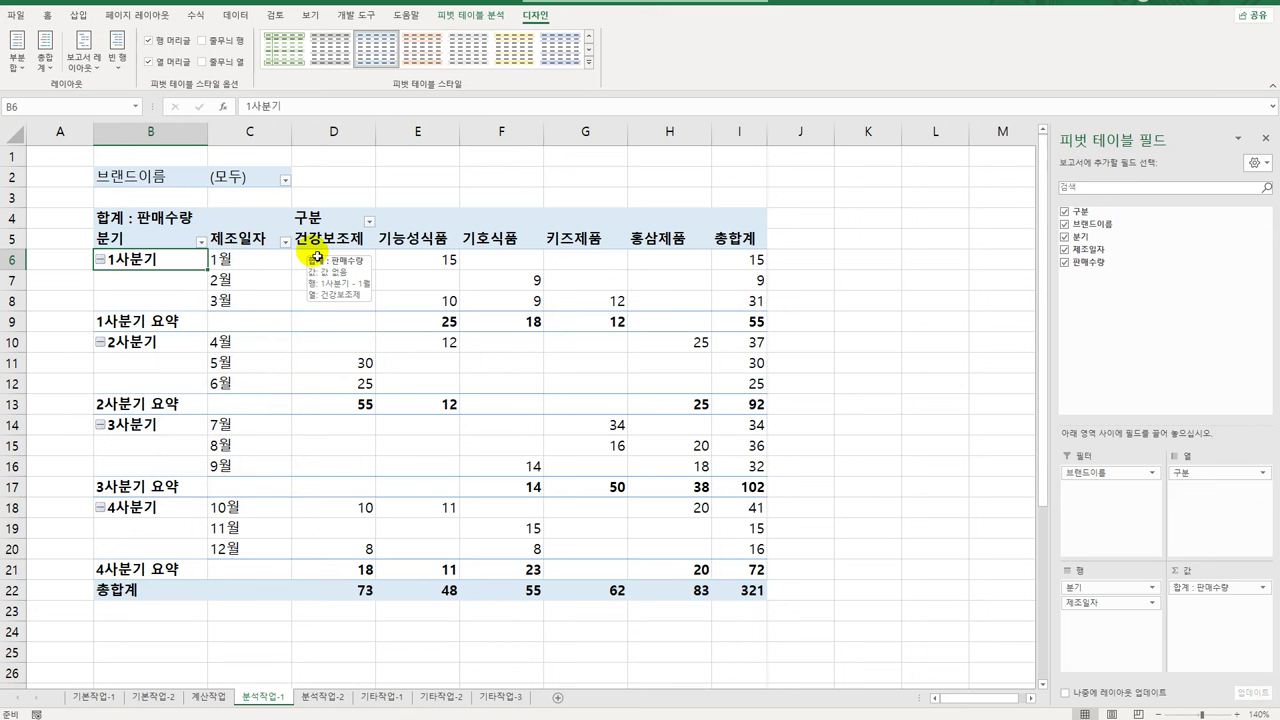
Sort the 구분 column labels in descending text order
click(325, 221)
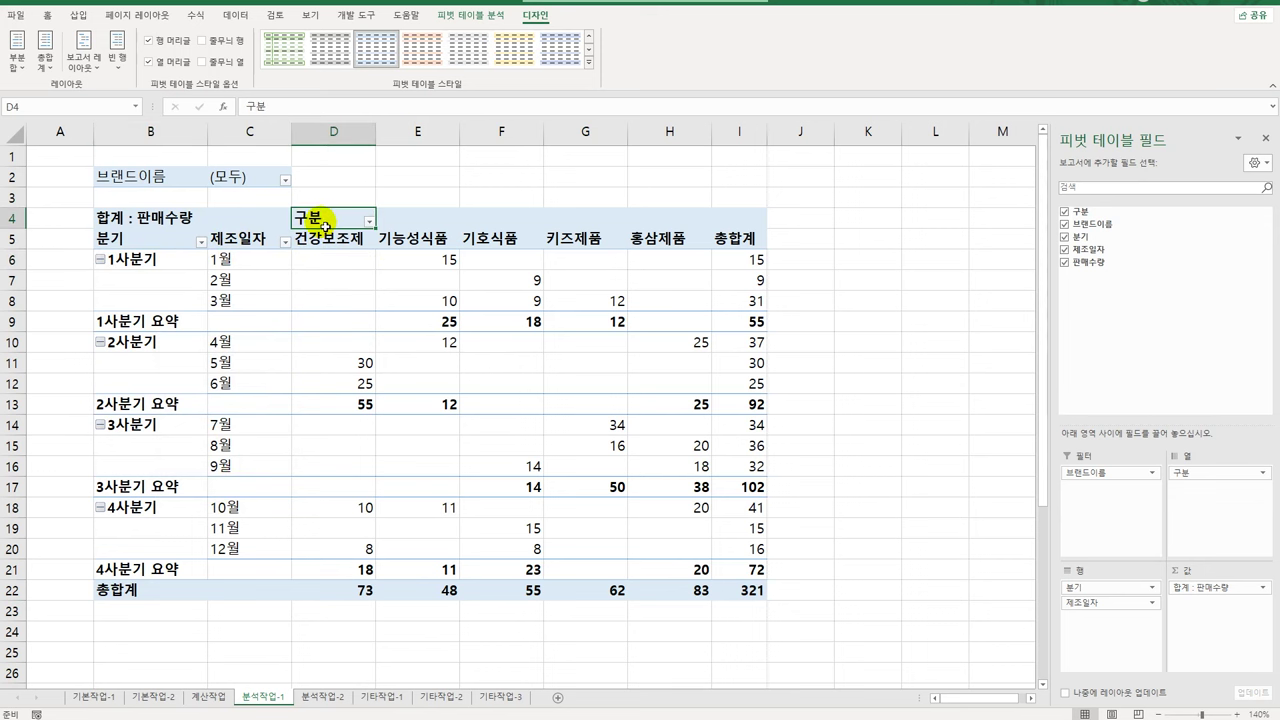
click(369, 220)
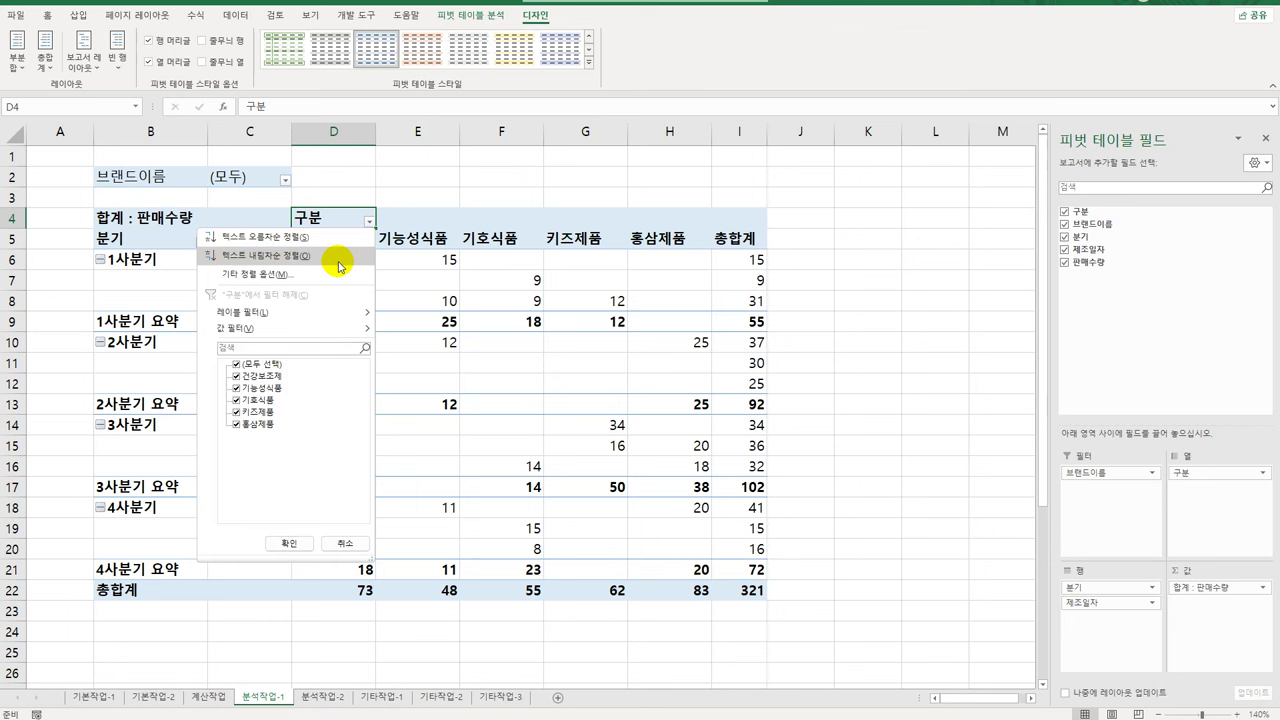
click(341, 256)
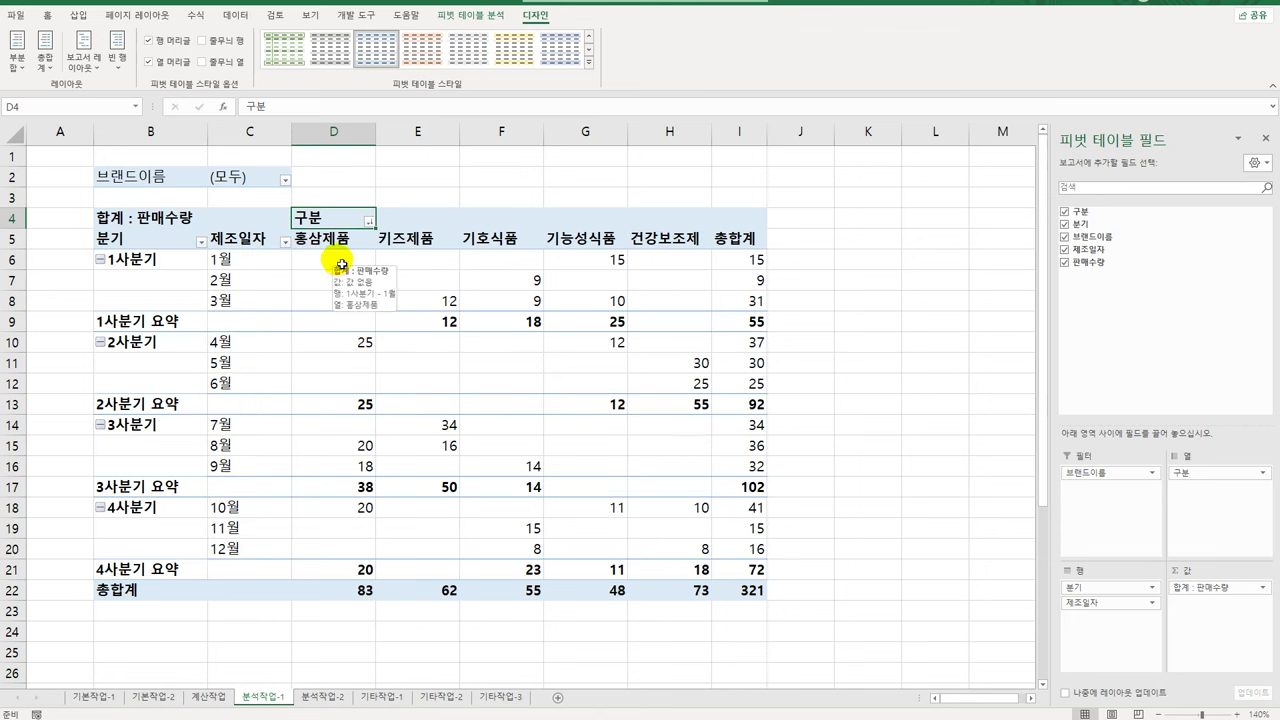
click(655, 240)
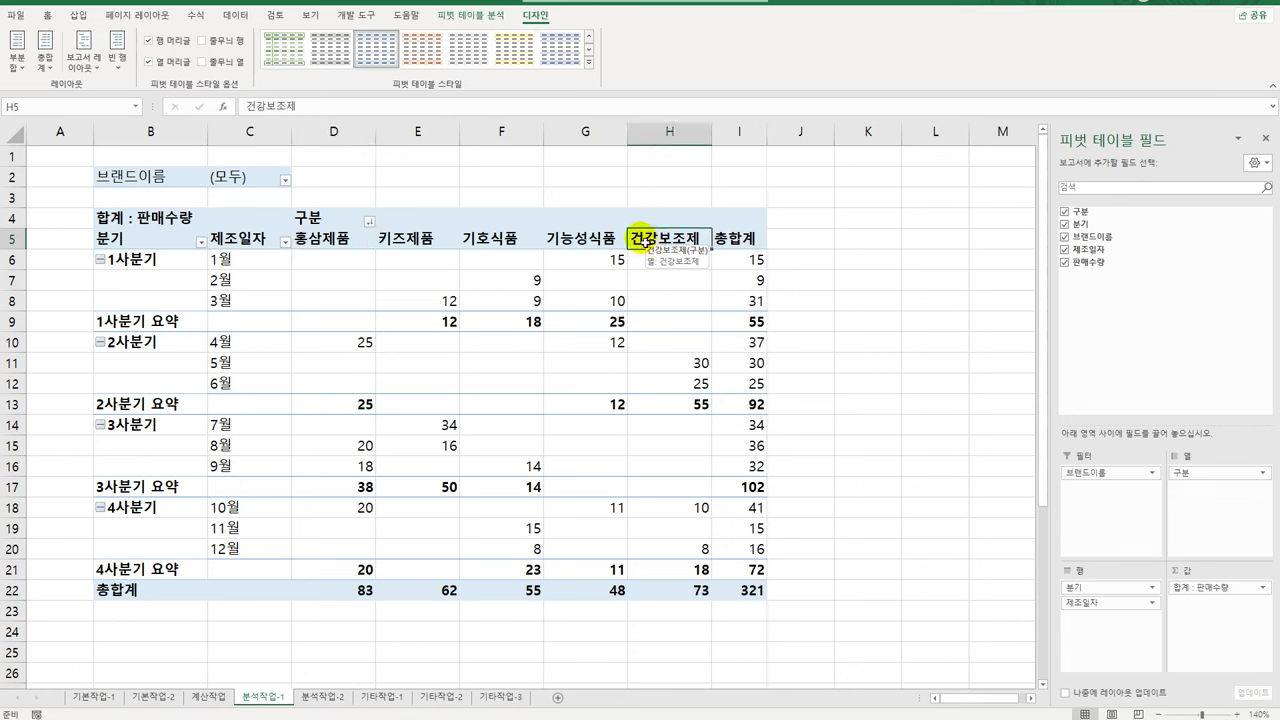
click(436, 298)
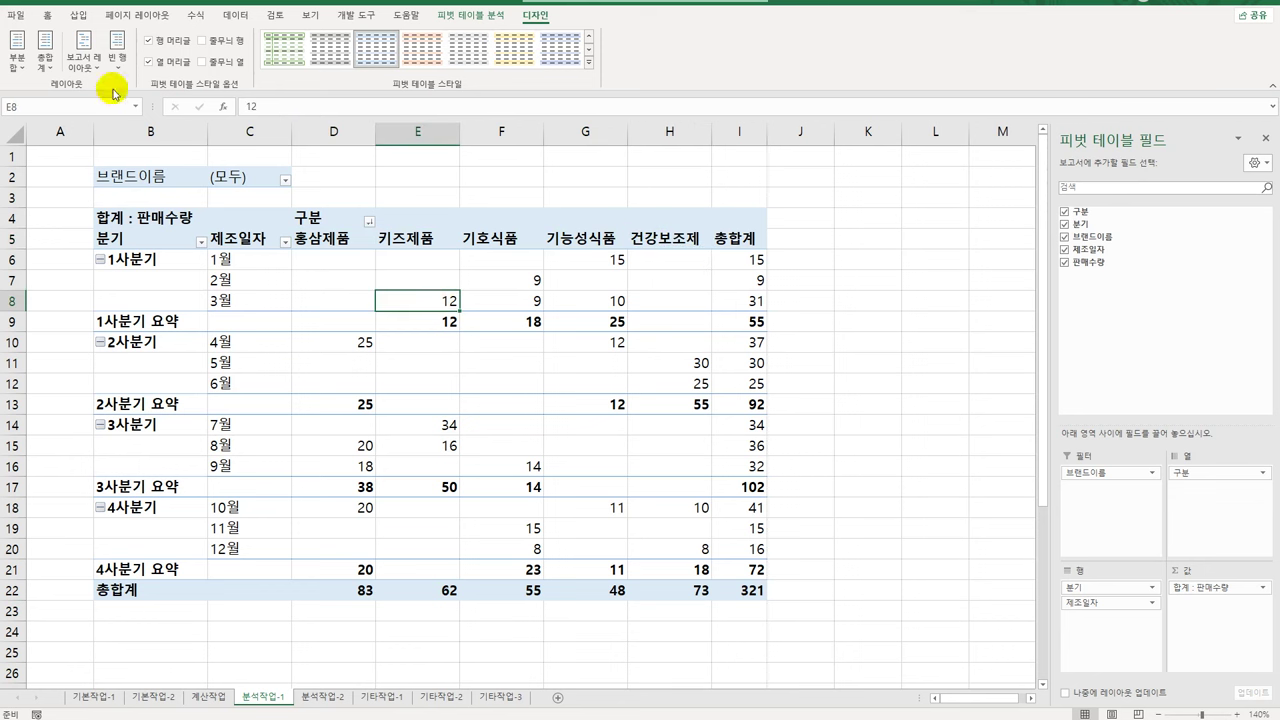
Show all PivotTable subtotals at the bottom of each group and apply the style 연한 파랑, 피벗 스타일 보통 9
click(16, 68)
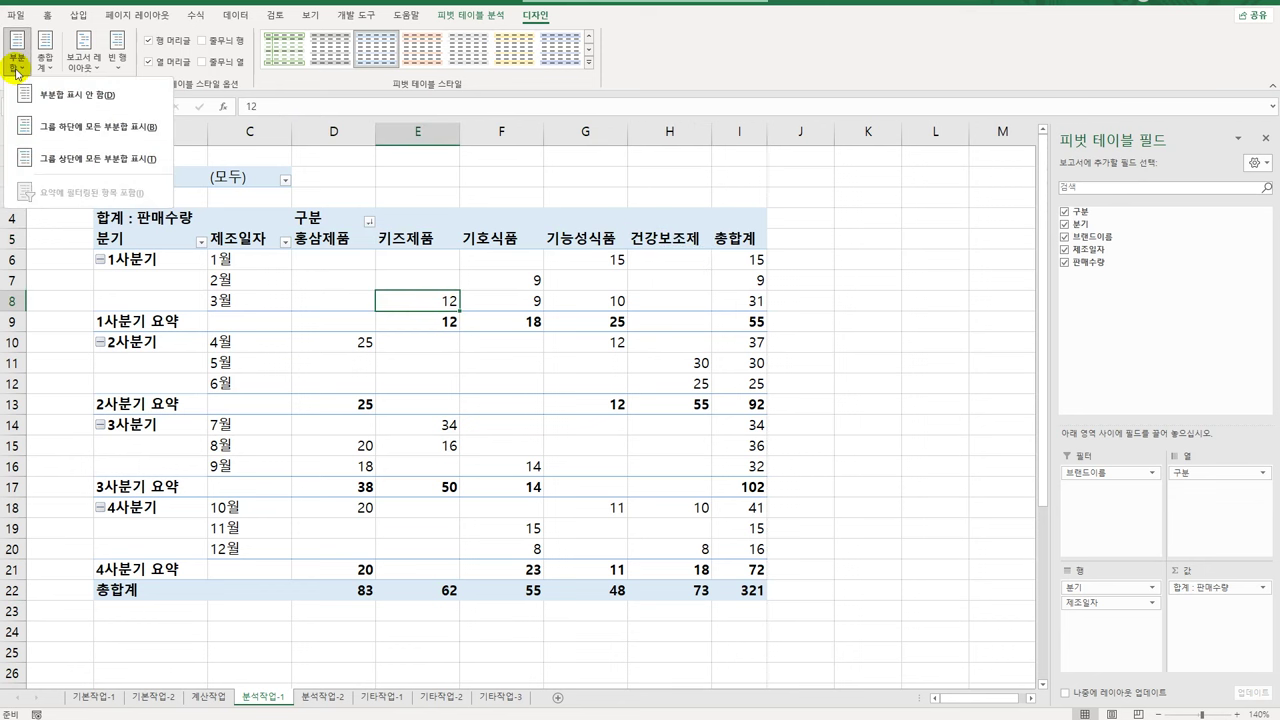
click(70, 140)
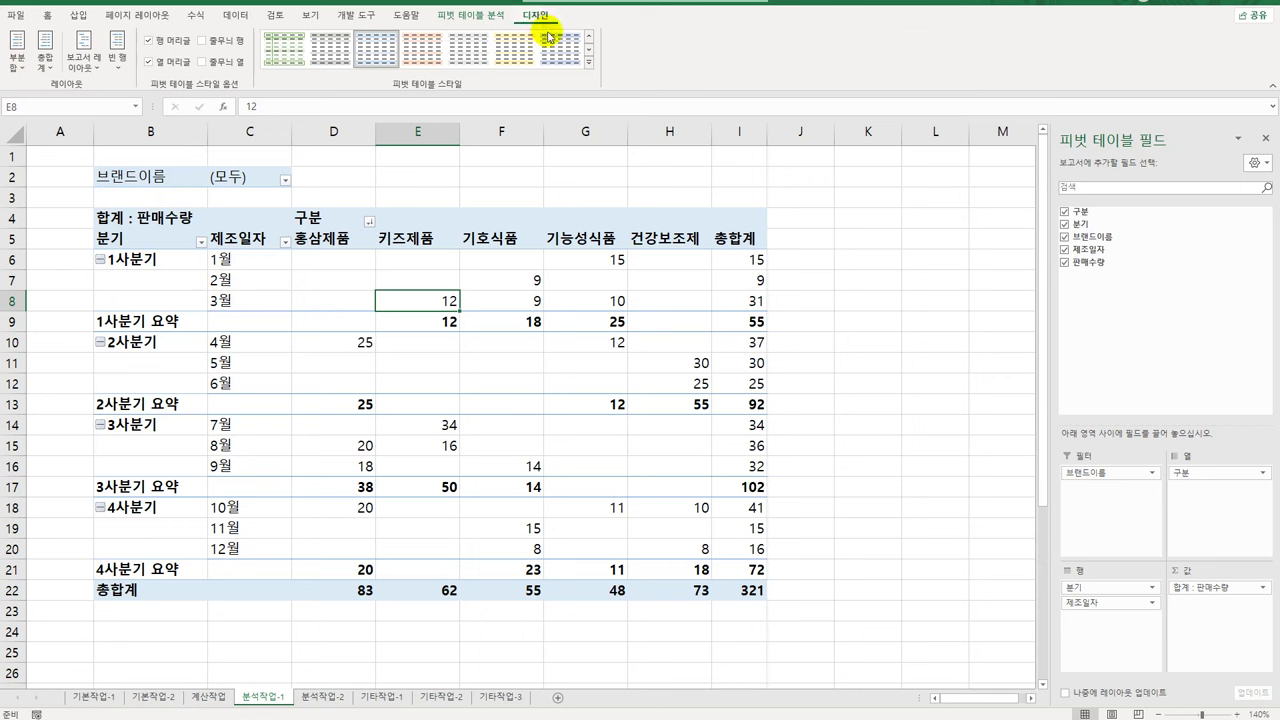
click(588, 61)
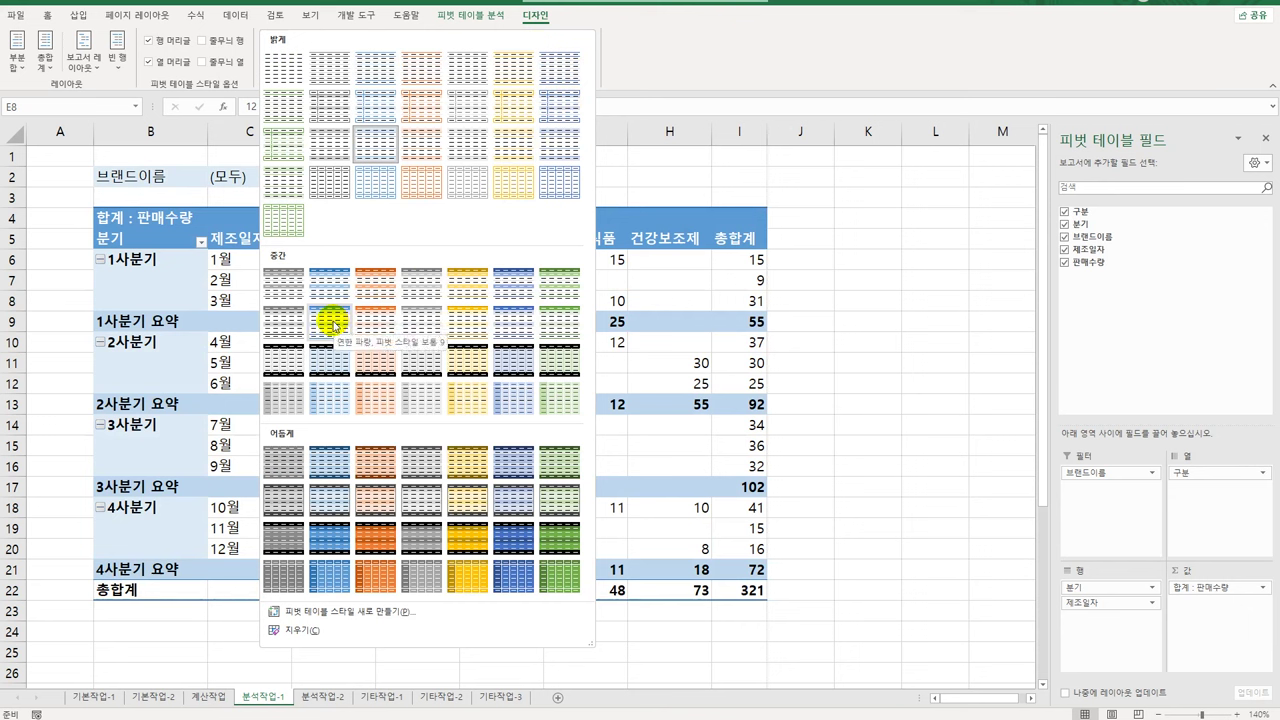
click(333, 323)
click(817, 360)
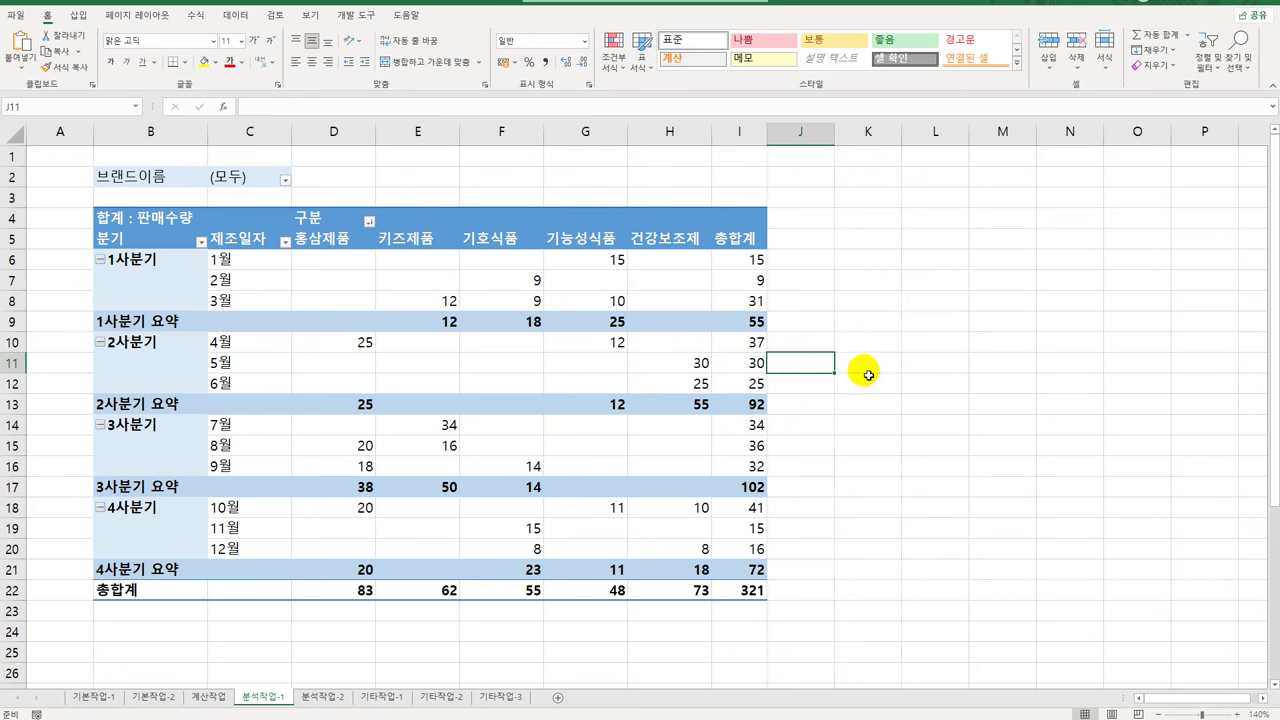
On sheet 분석작업-2, restrict the 유통기한(개월) cells F3:F24 with data validation to whole numbers (정수) <= 24
click(334, 700)
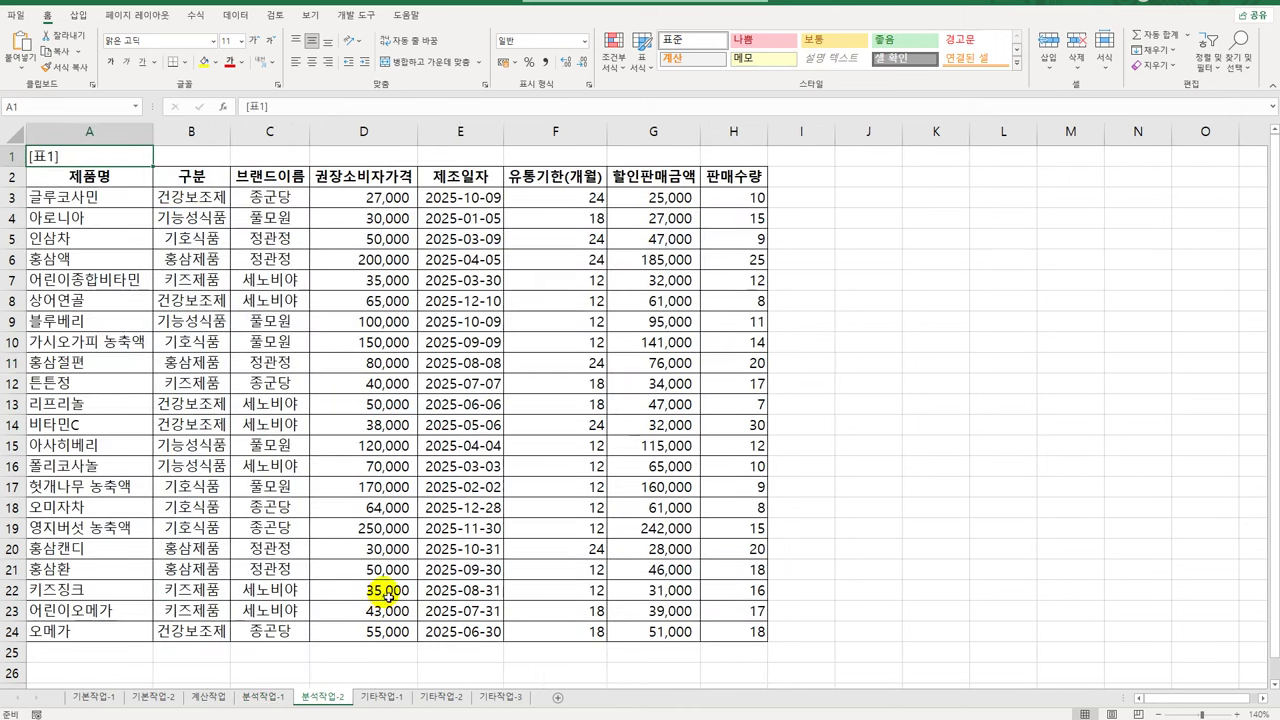
drag(565, 197, 547, 629)
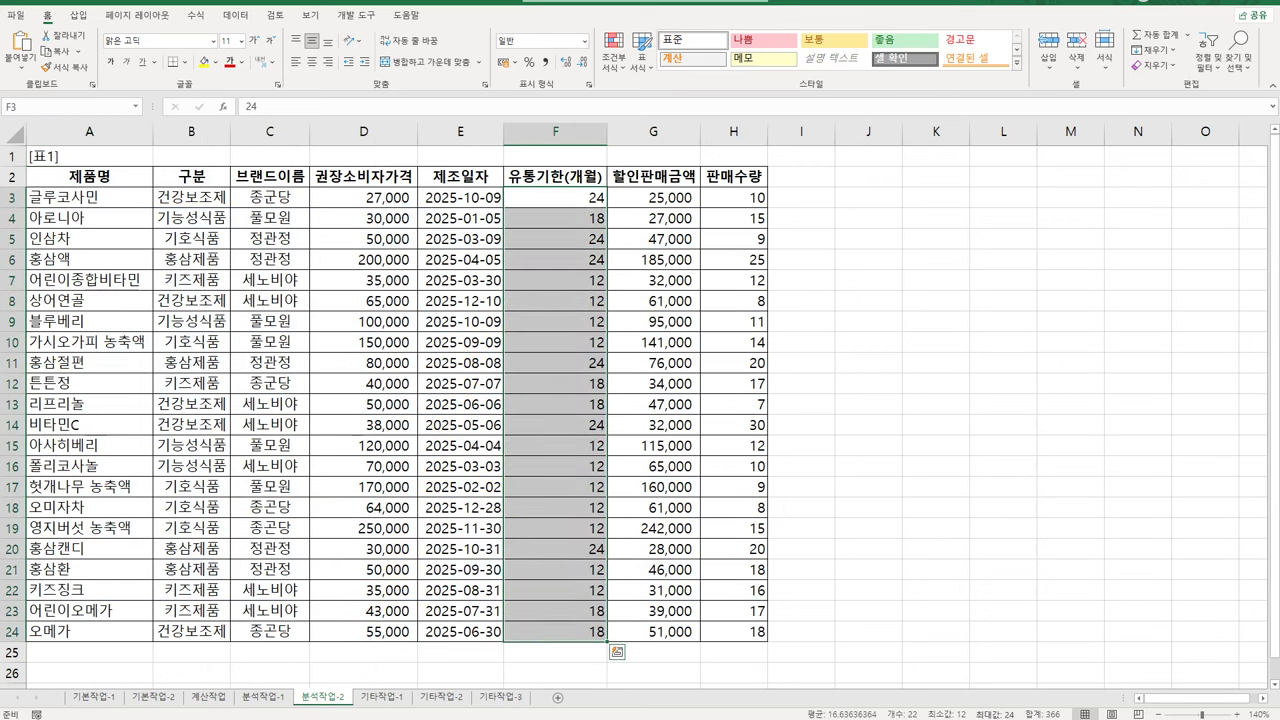
click(236, 16)
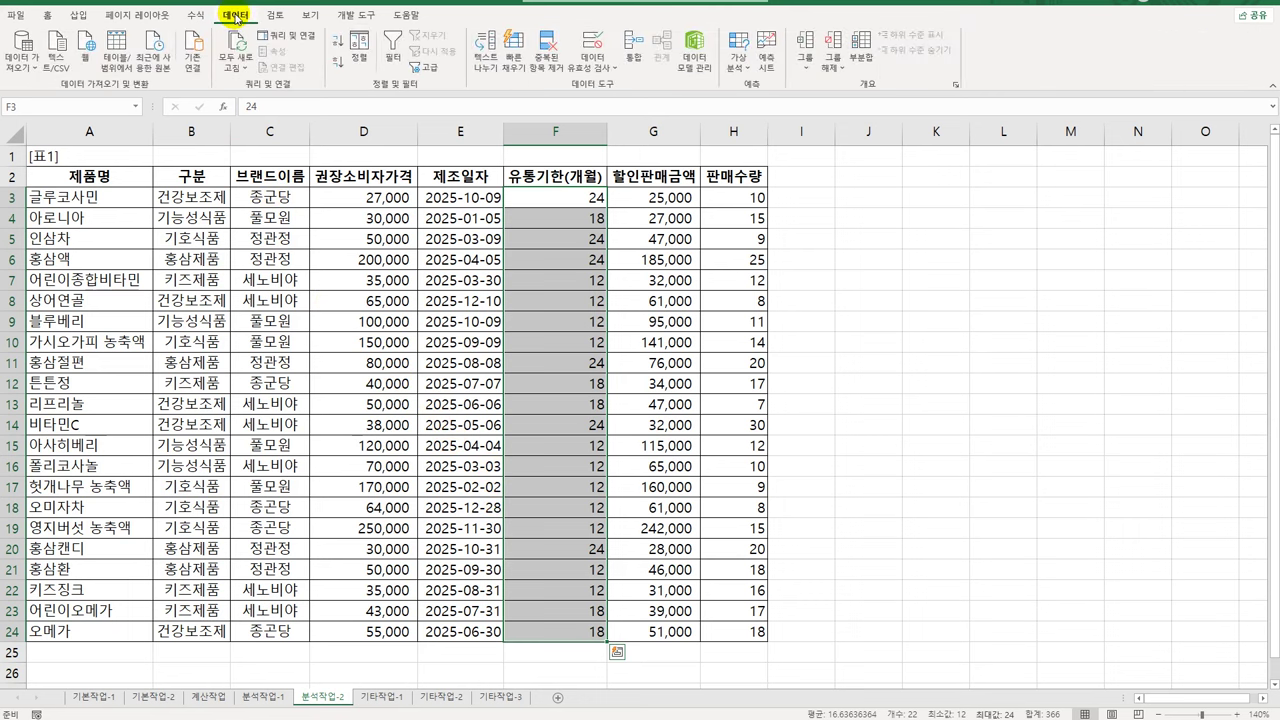
click(592, 42)
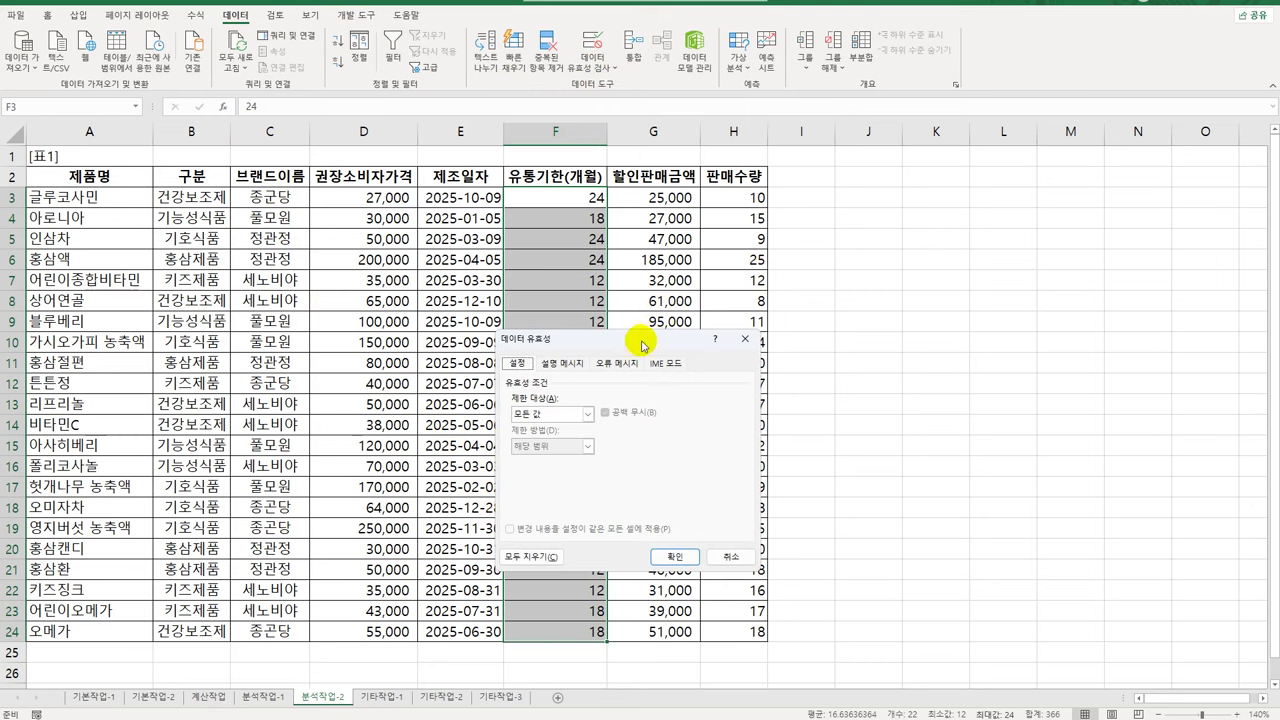
drag(641, 343, 930, 206)
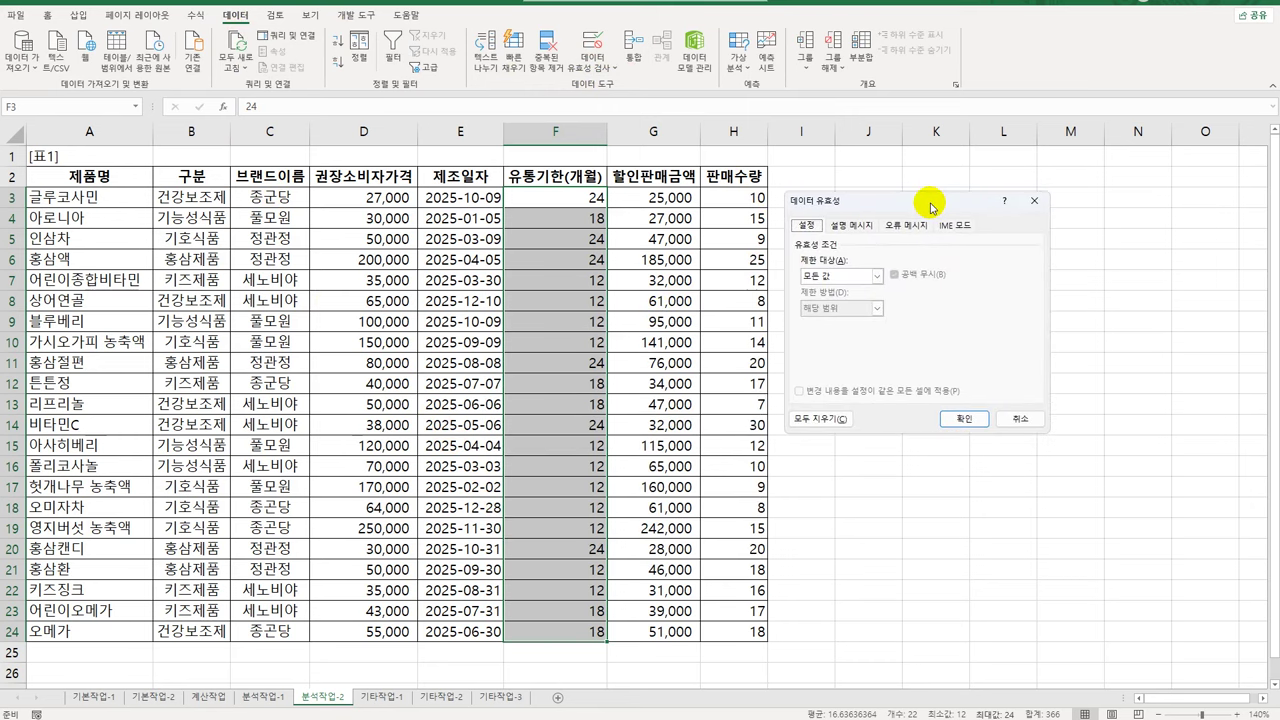
click(874, 279)
click(862, 299)
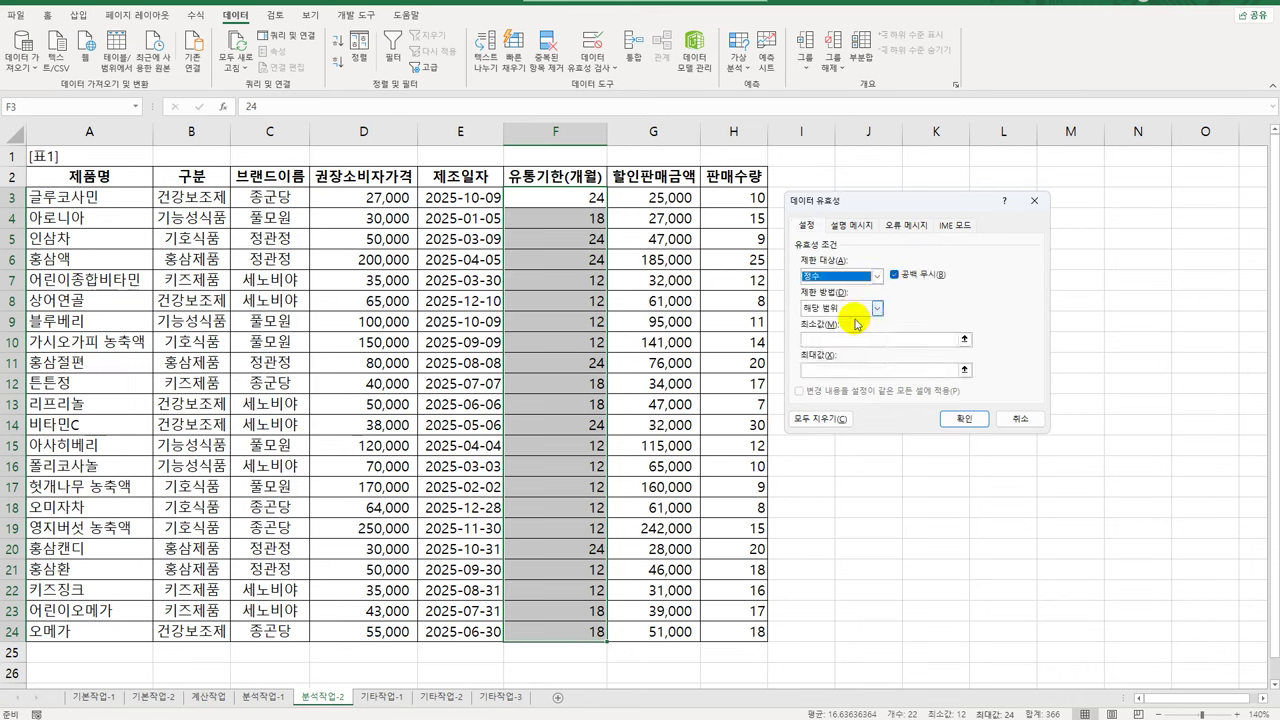
click(876, 309)
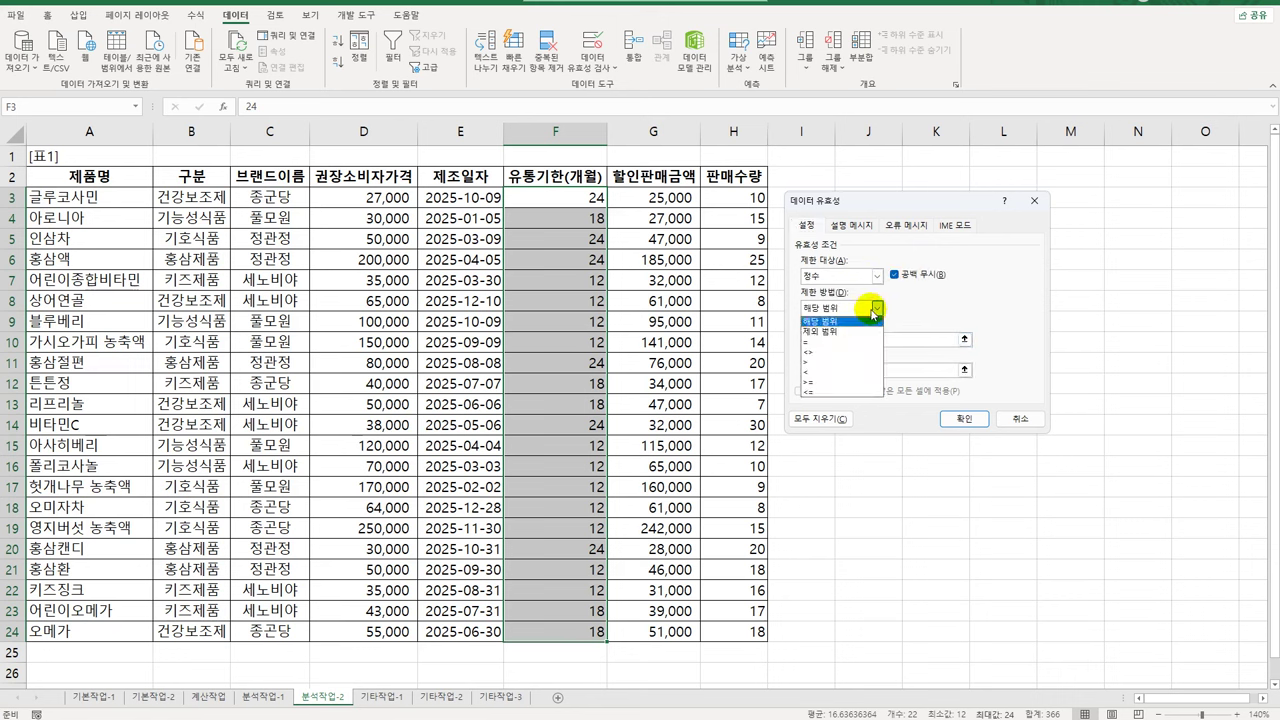
click(838, 391)
click(850, 342)
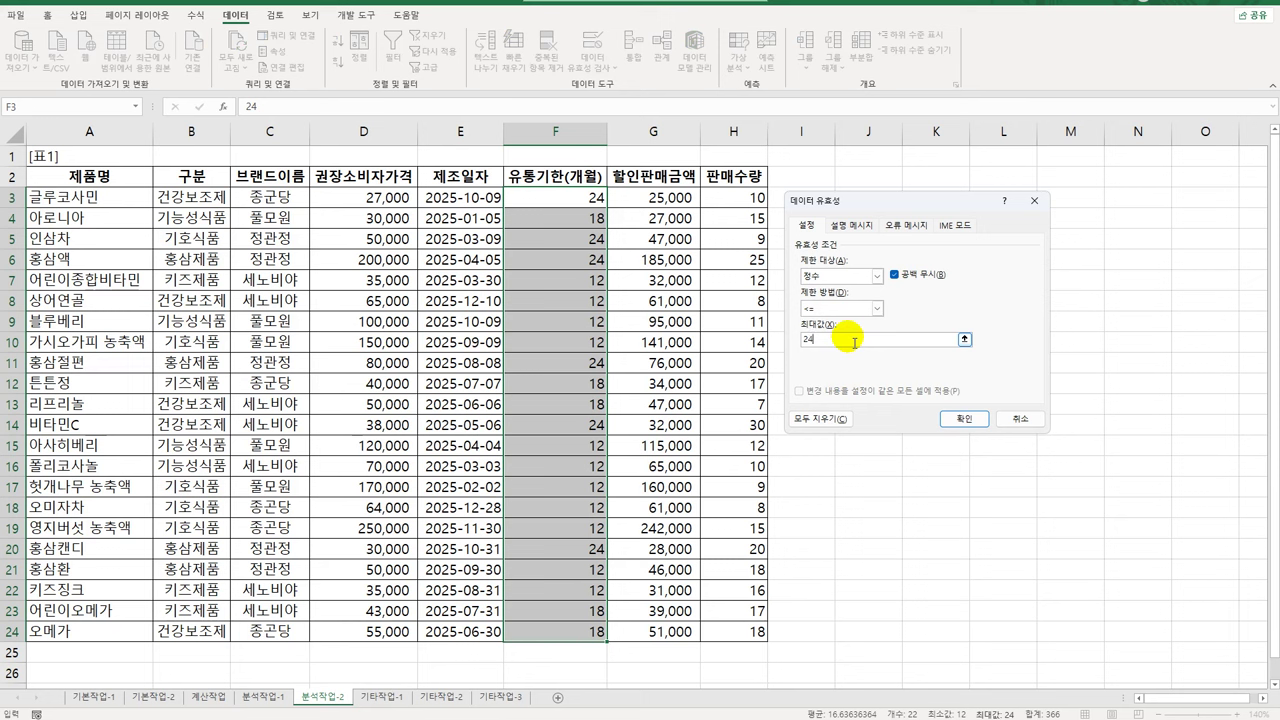
Give the validation an input message titled 유통기한 with the text "24개월 이하"
click(864, 226)
click(844, 297)
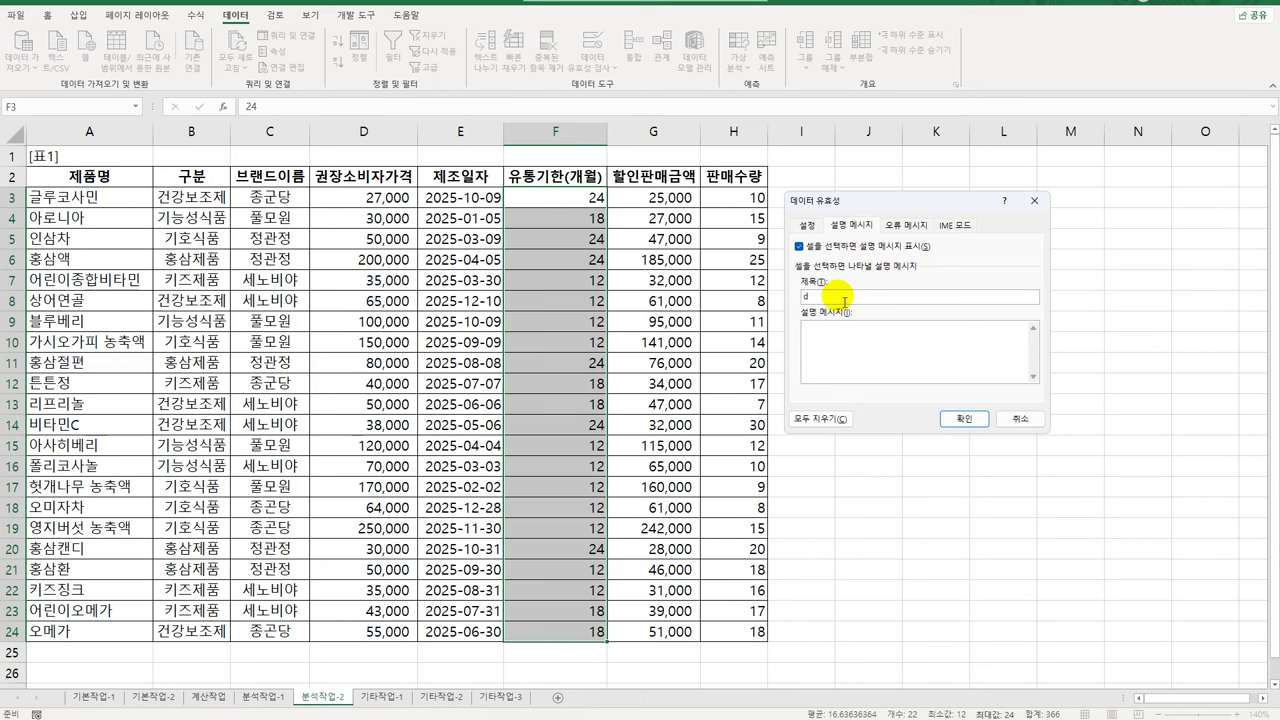
text(유통기한)
key(Tab)
text(24개월 이하)
Add an error alert titled 유통기한 with the message "유통기한은 24개월 이하로 입력합니다." and apply the validation
click(905, 225)
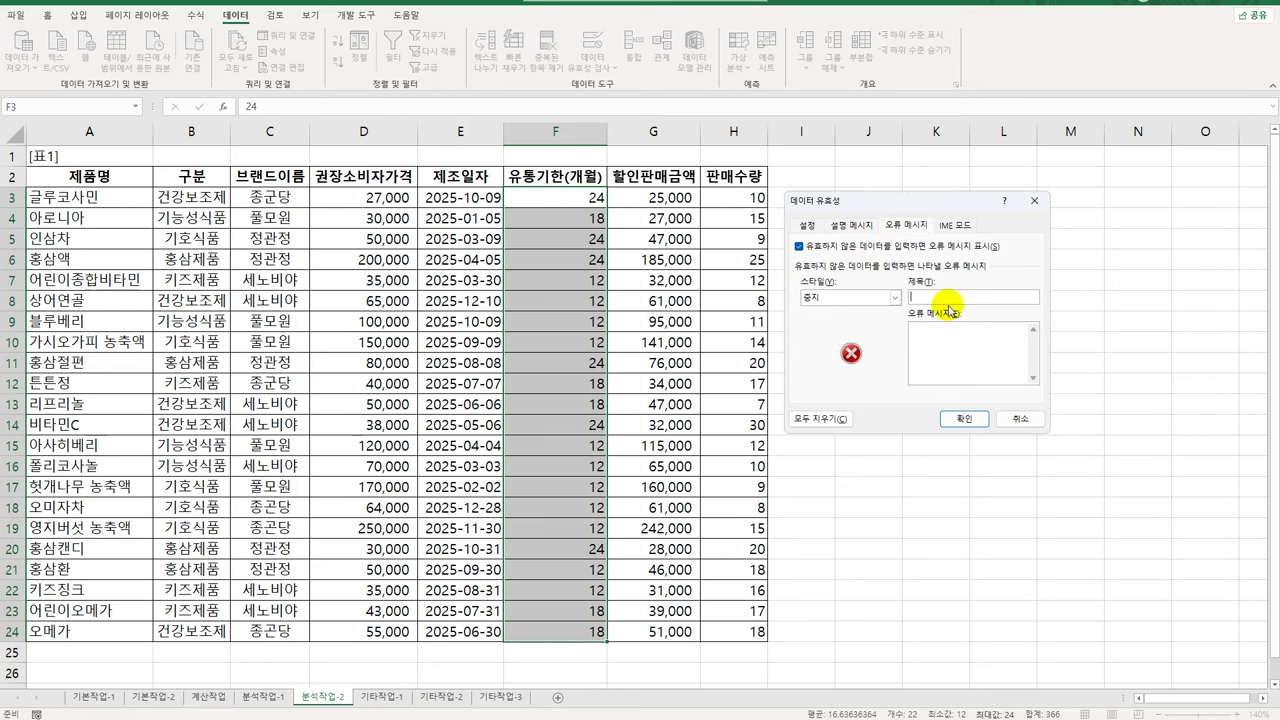
text(유통기한)
text(유통기한은 )
text(24개월 이하로 입)
text(력합니다.)
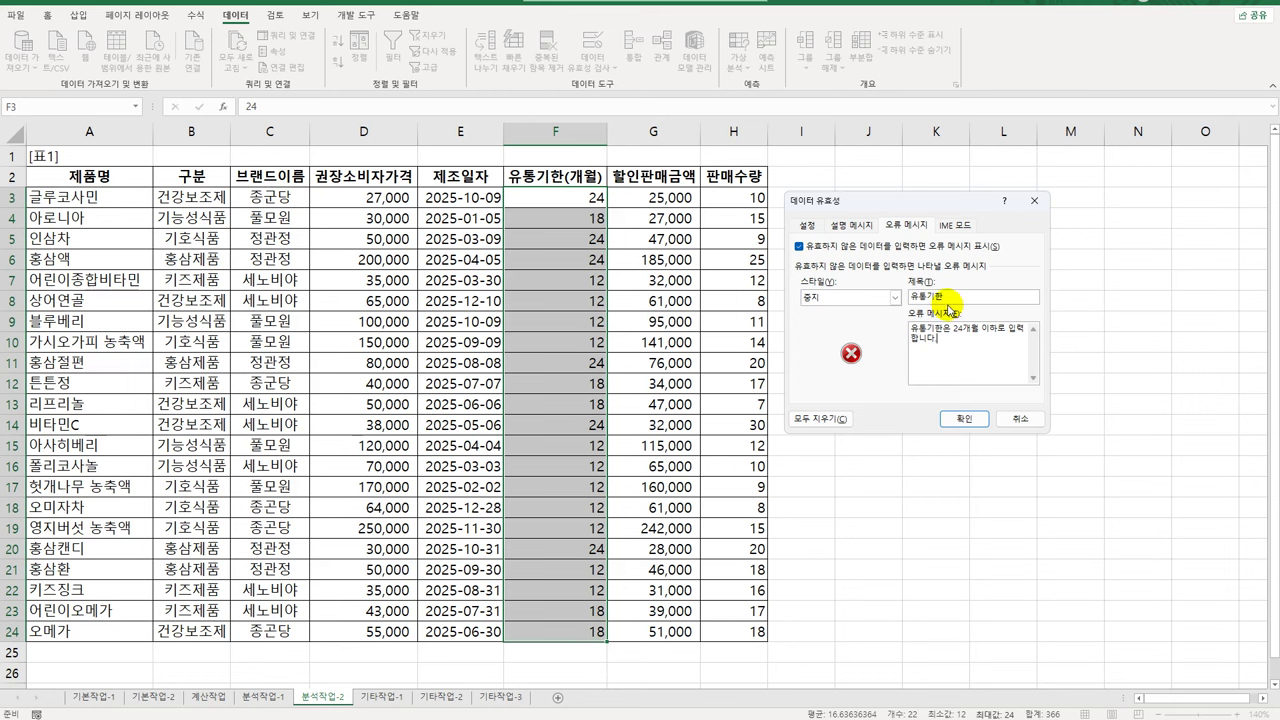
click(964, 418)
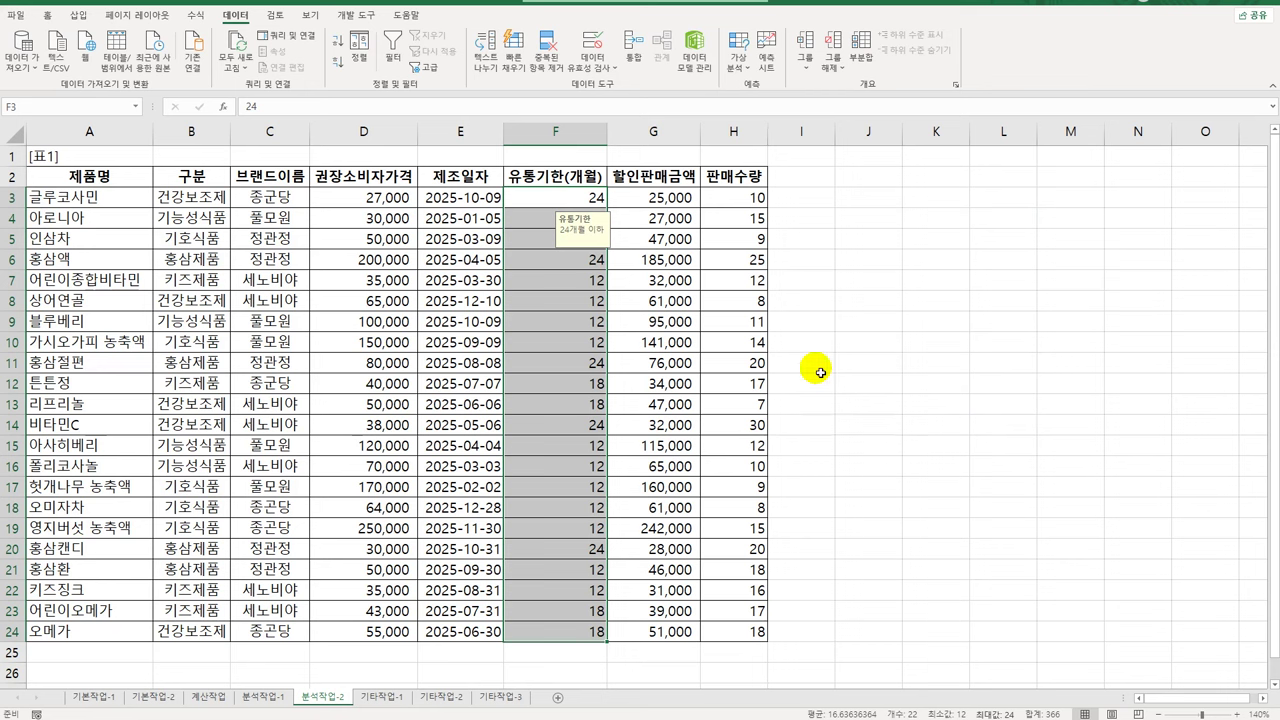
Turn on filtering for 표1 and set the first condition of a custom 제품명 text filter to contains (포함) 아
click(352, 184)
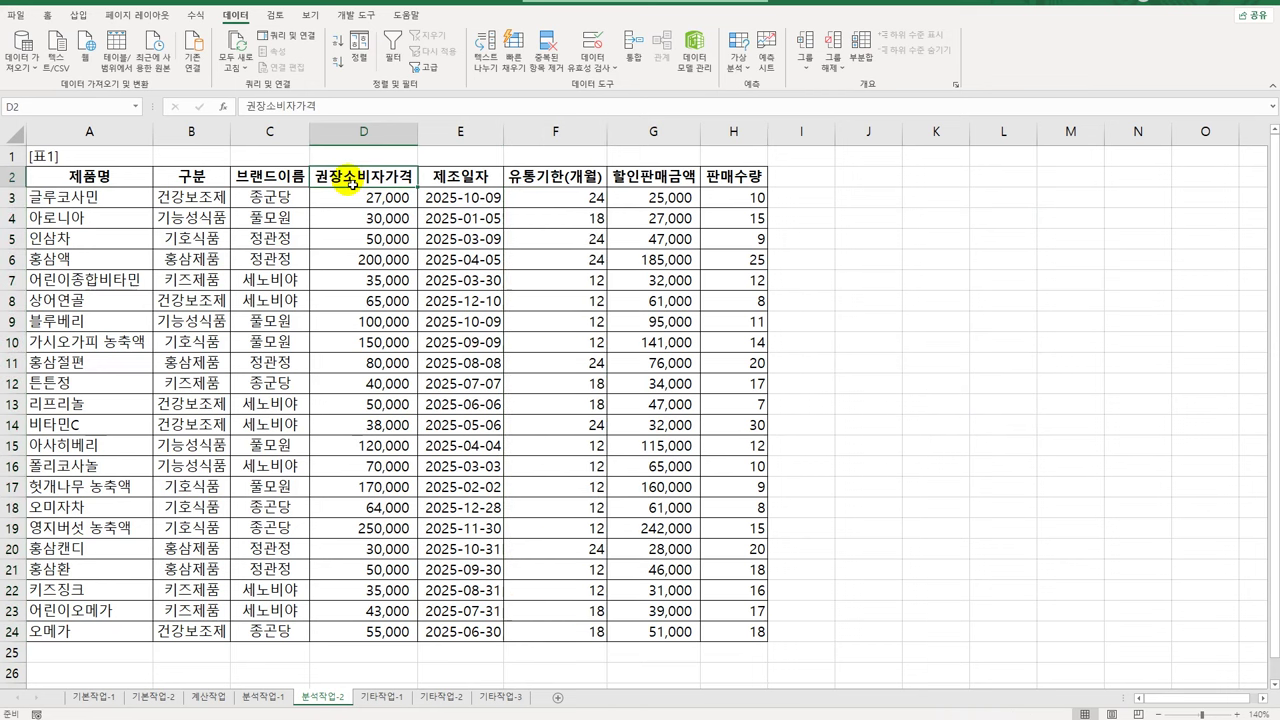
click(392, 50)
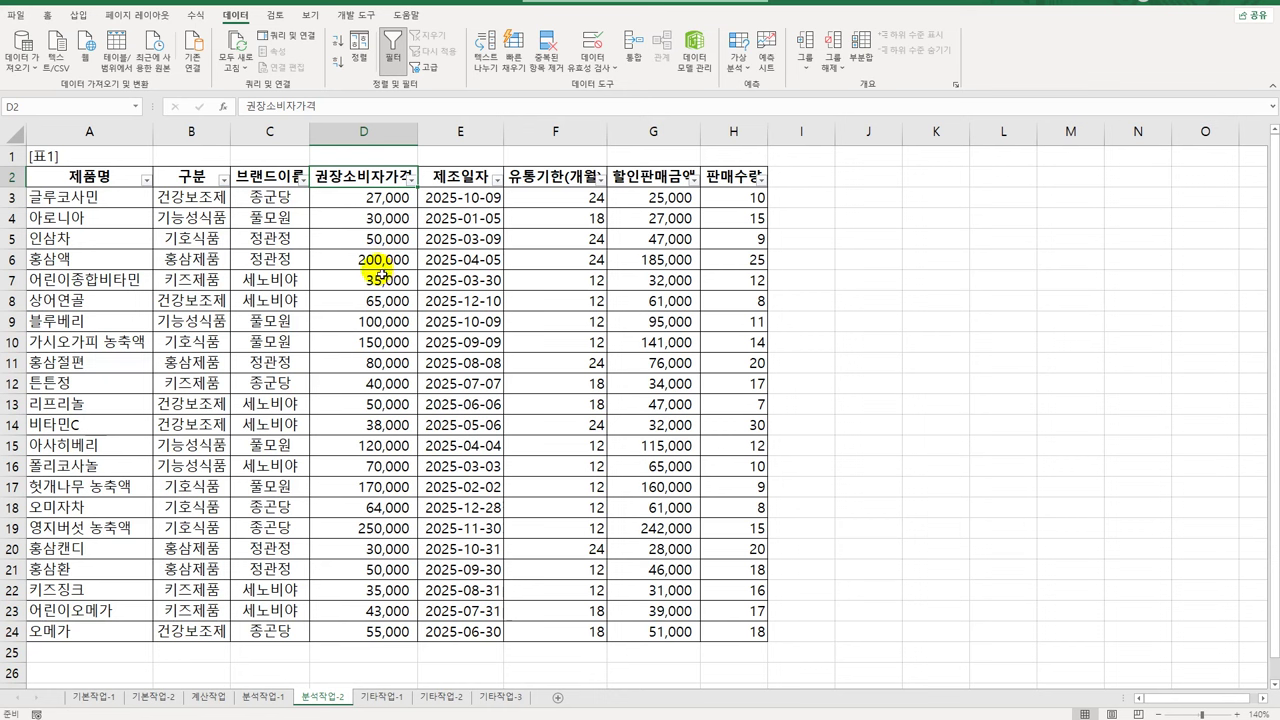
click(137, 183)
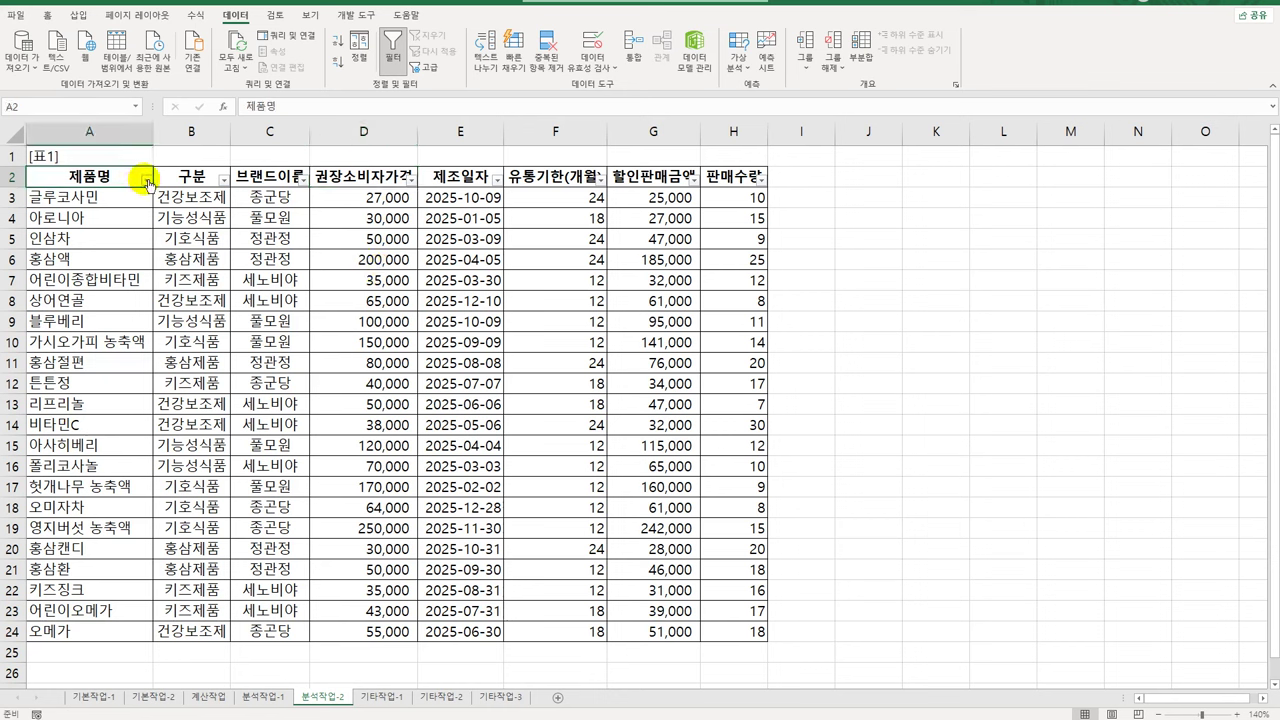
click(146, 180)
mouse_move(99, 304)
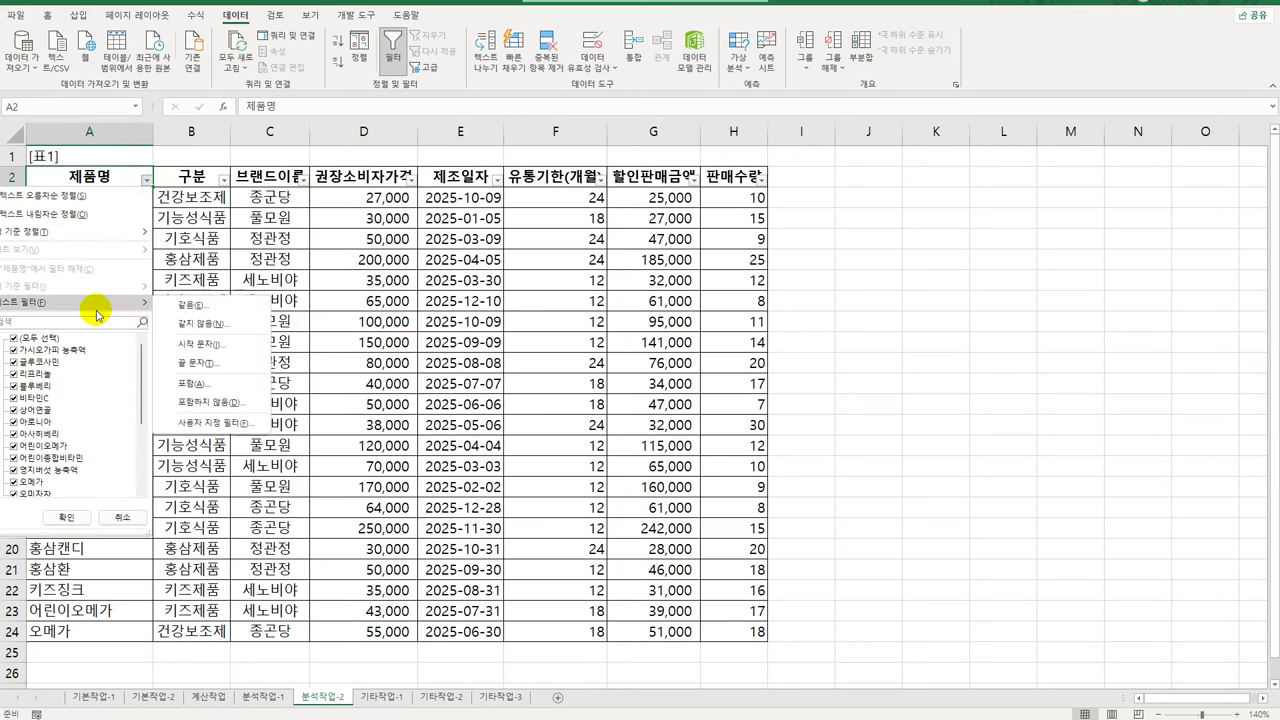
click(224, 424)
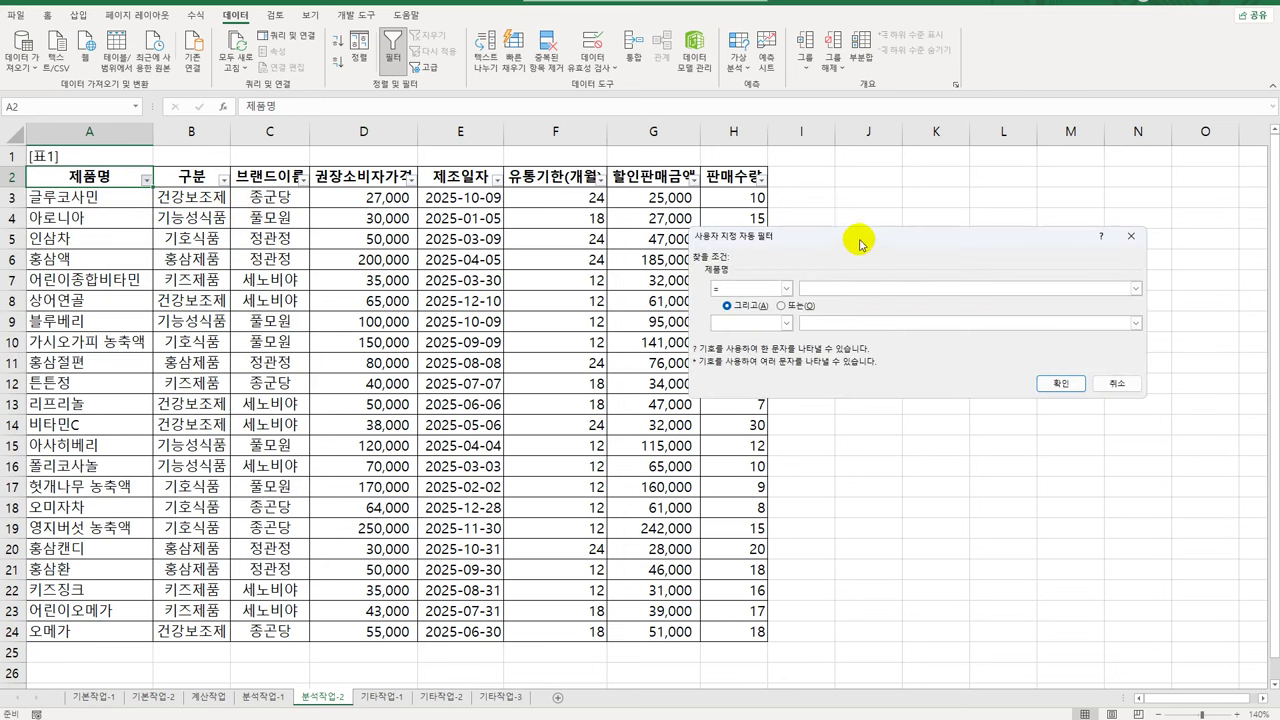
drag(845, 224, 657, 206)
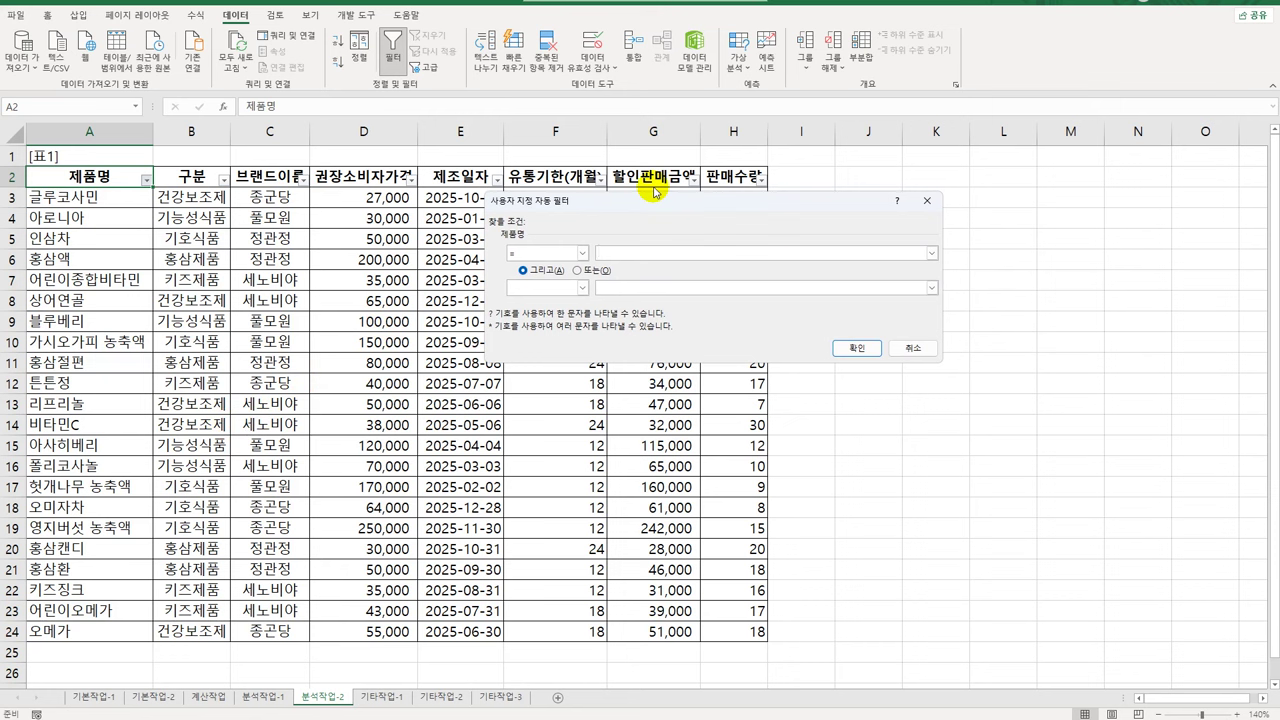
click(581, 253)
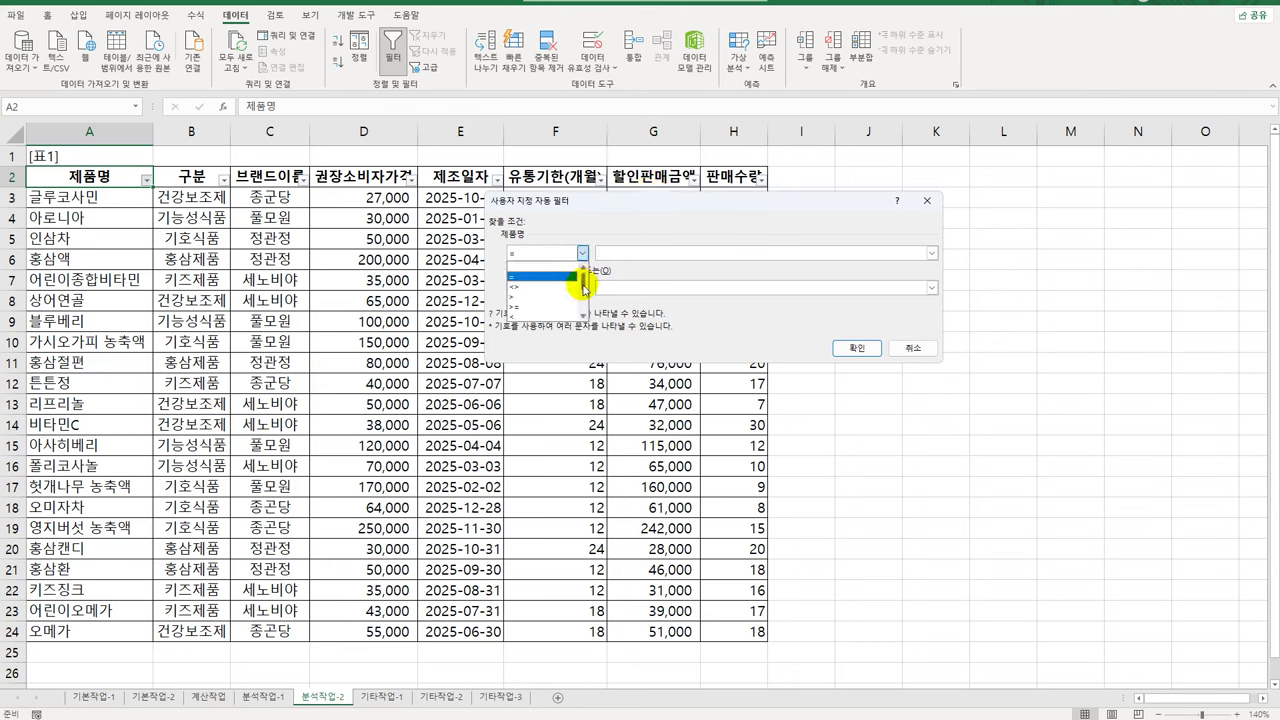
drag(582, 292, 584, 302)
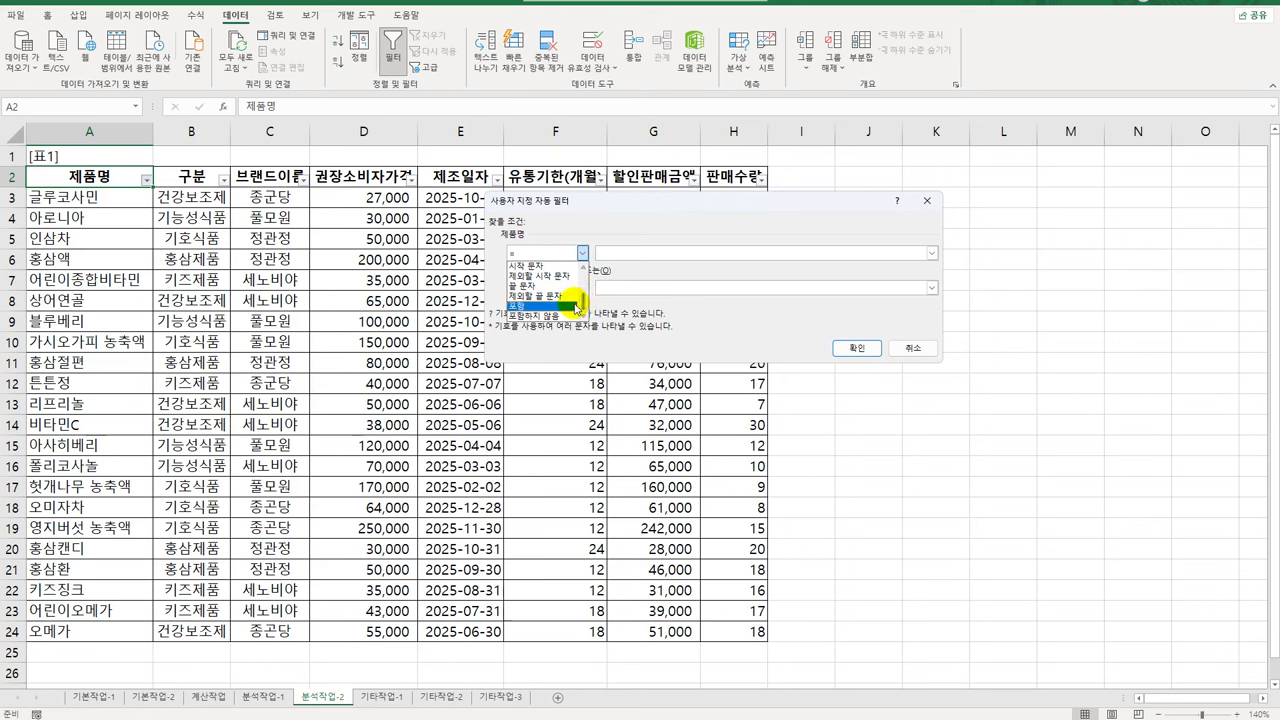
click(545, 305)
click(622, 258)
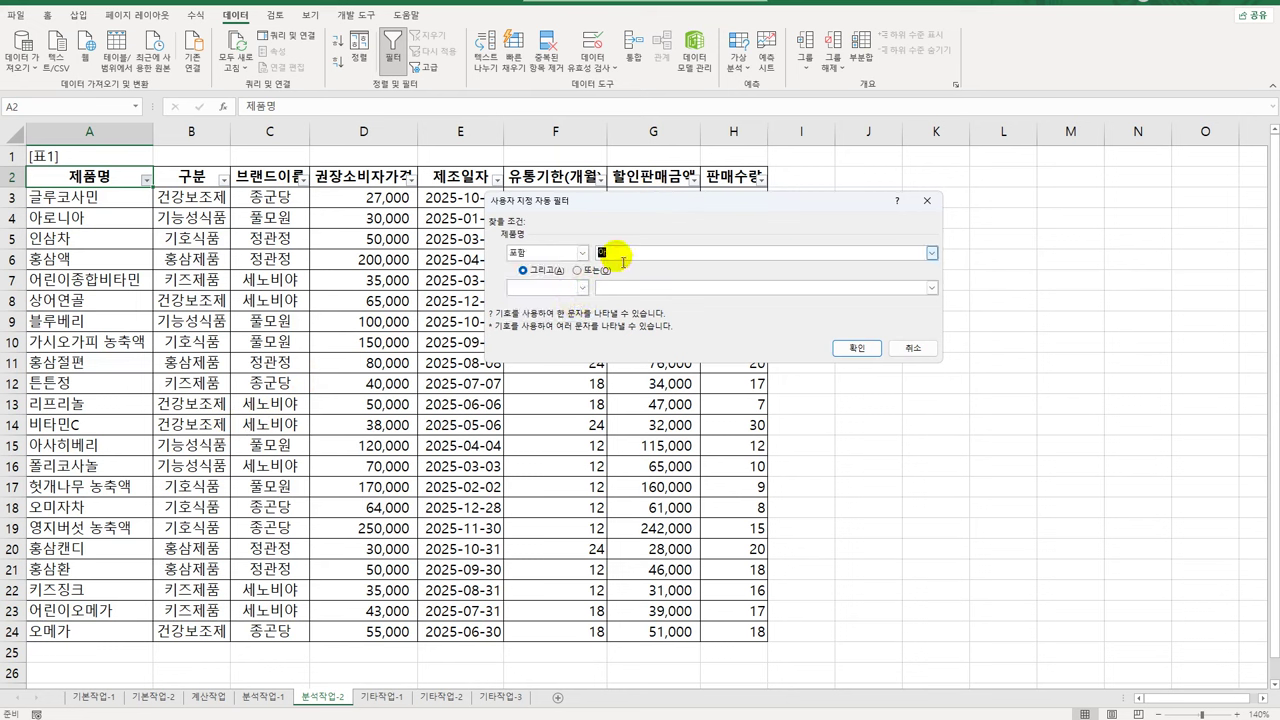
text(홍)
Add an OR (또는) condition that 제품명 contains (포함) 오 and apply the custom filter
click(599, 274)
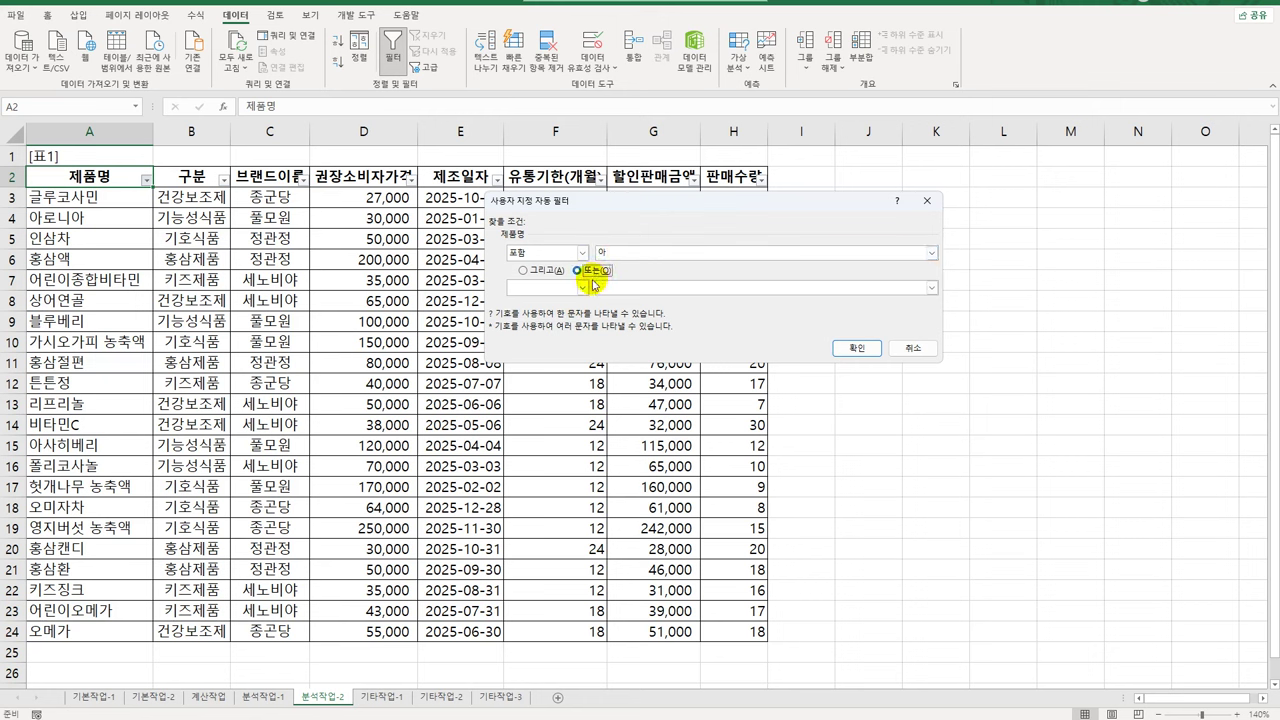
click(583, 287)
scroll(585, 325, down, 2)
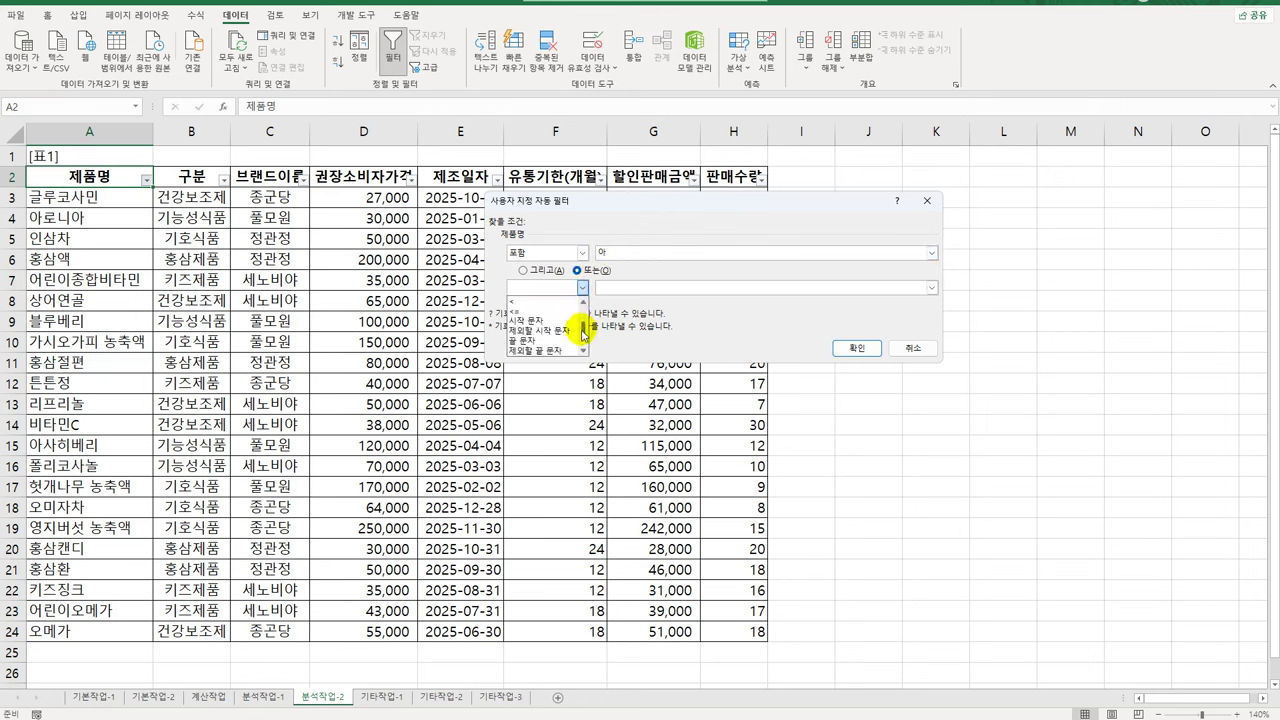
scroll(585, 335, down, 2)
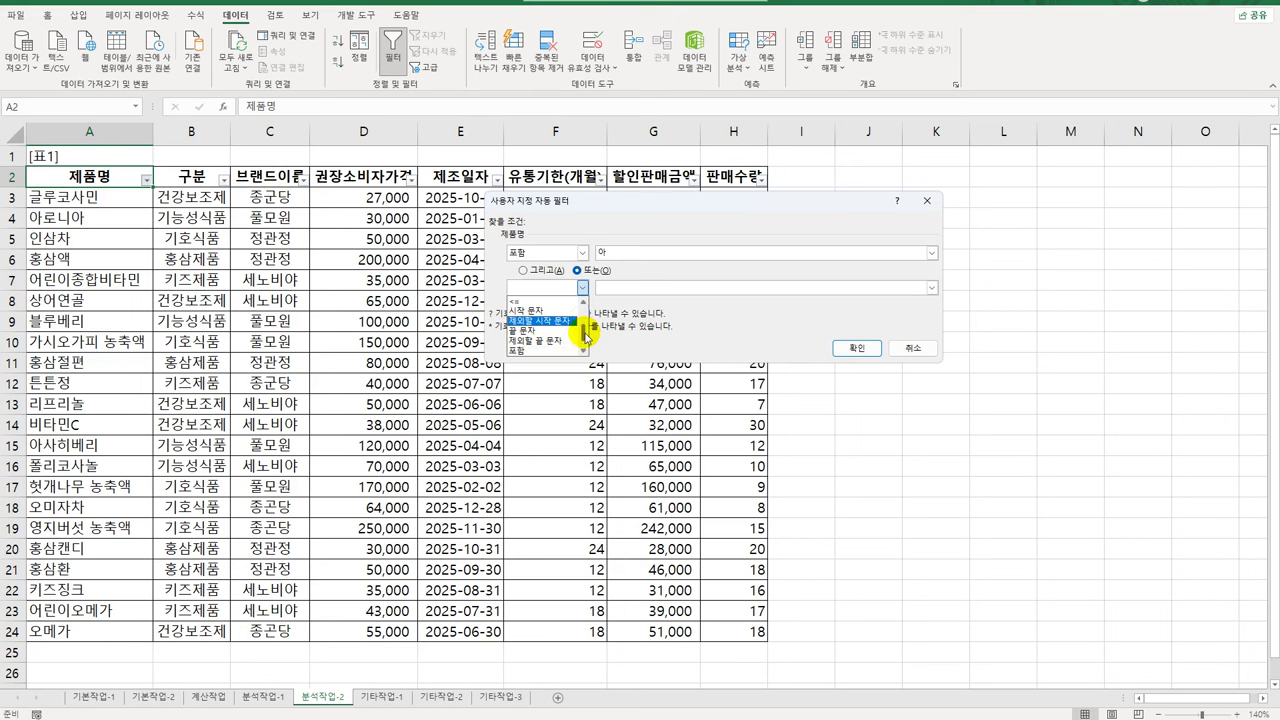
click(555, 338)
click(628, 288)
text(ㅇ)
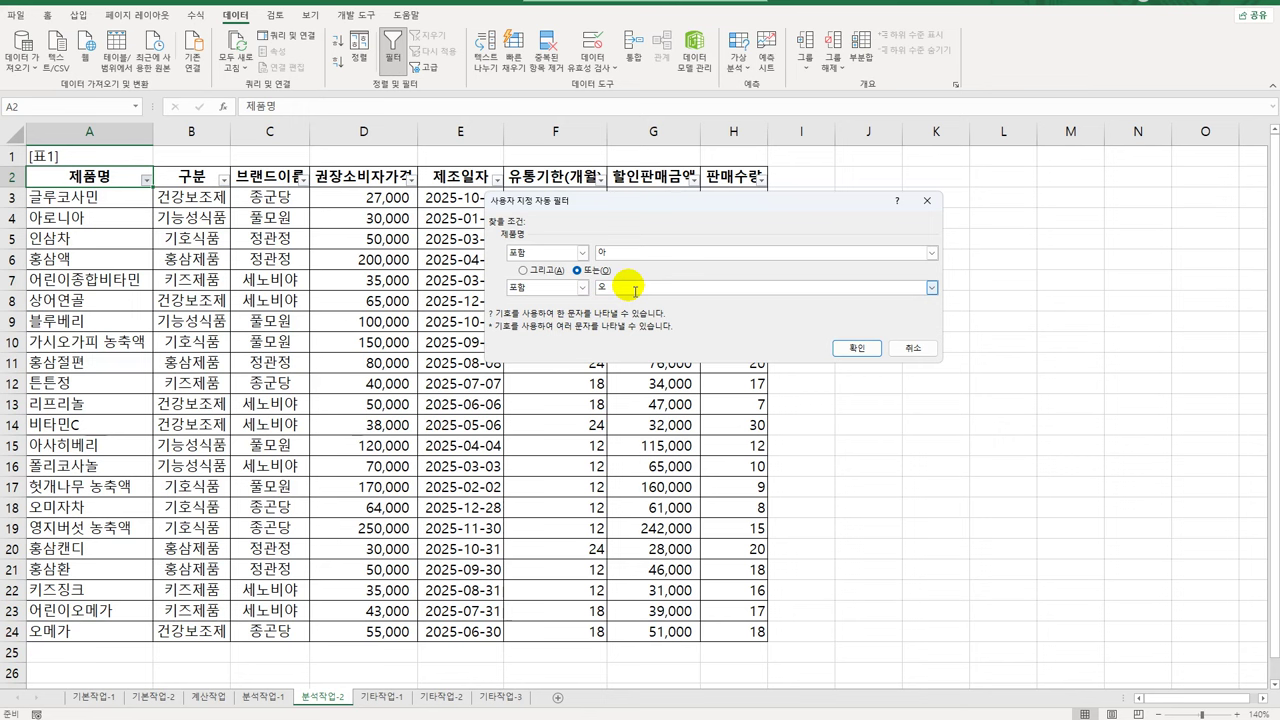
click(856, 349)
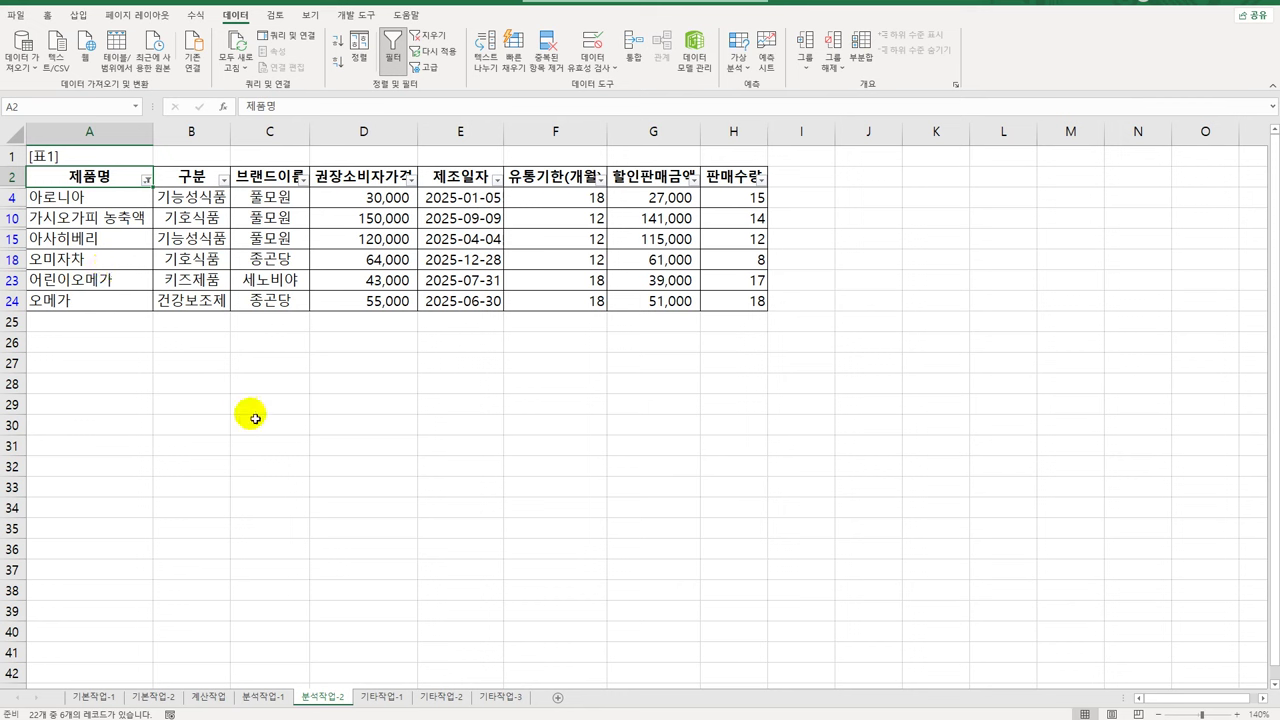
click(276, 284)
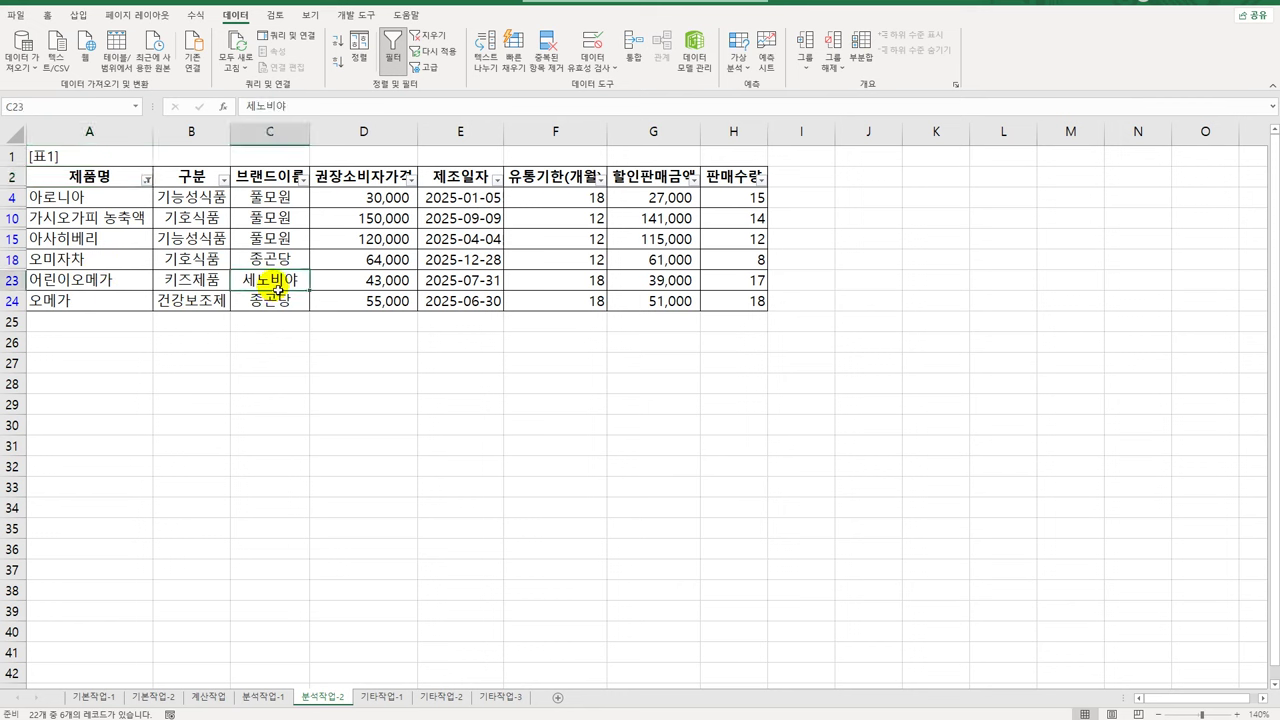
On sheet 기타작업-1, change the chart's 판매비율 series to a line with markers (표식이 있는 꺾은선형) on the secondary axis
click(381, 697)
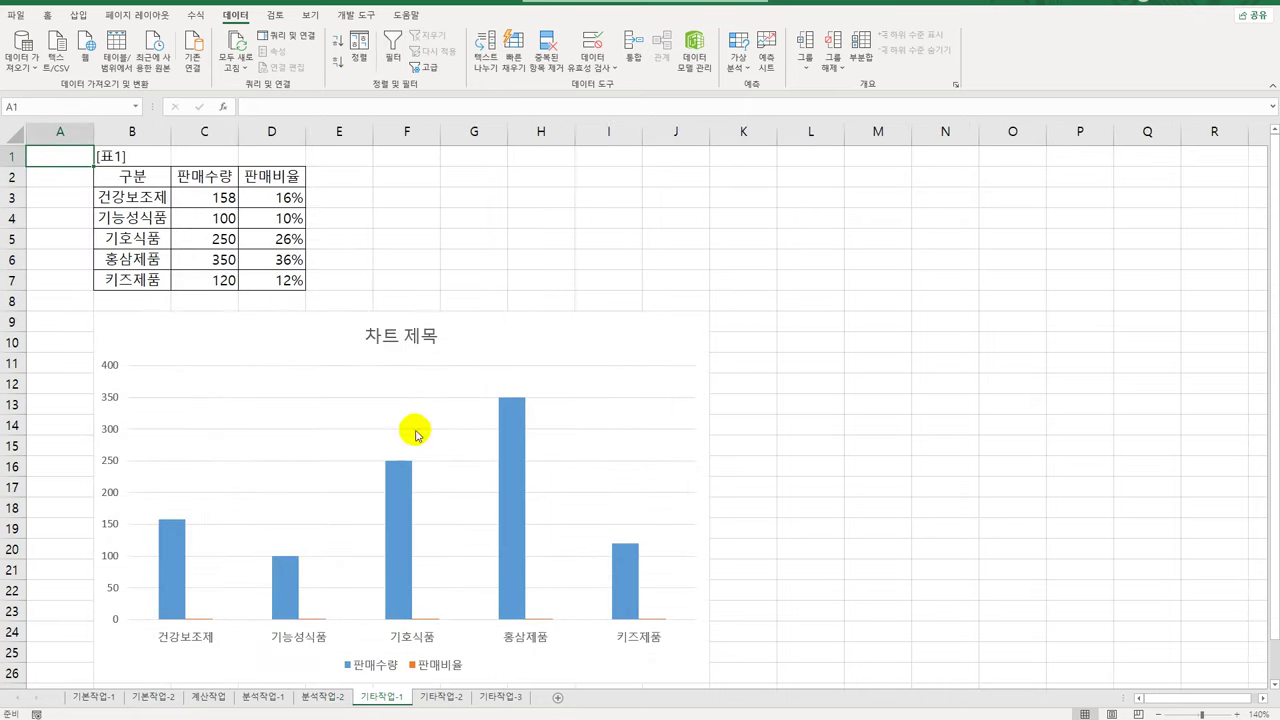
click(597, 340)
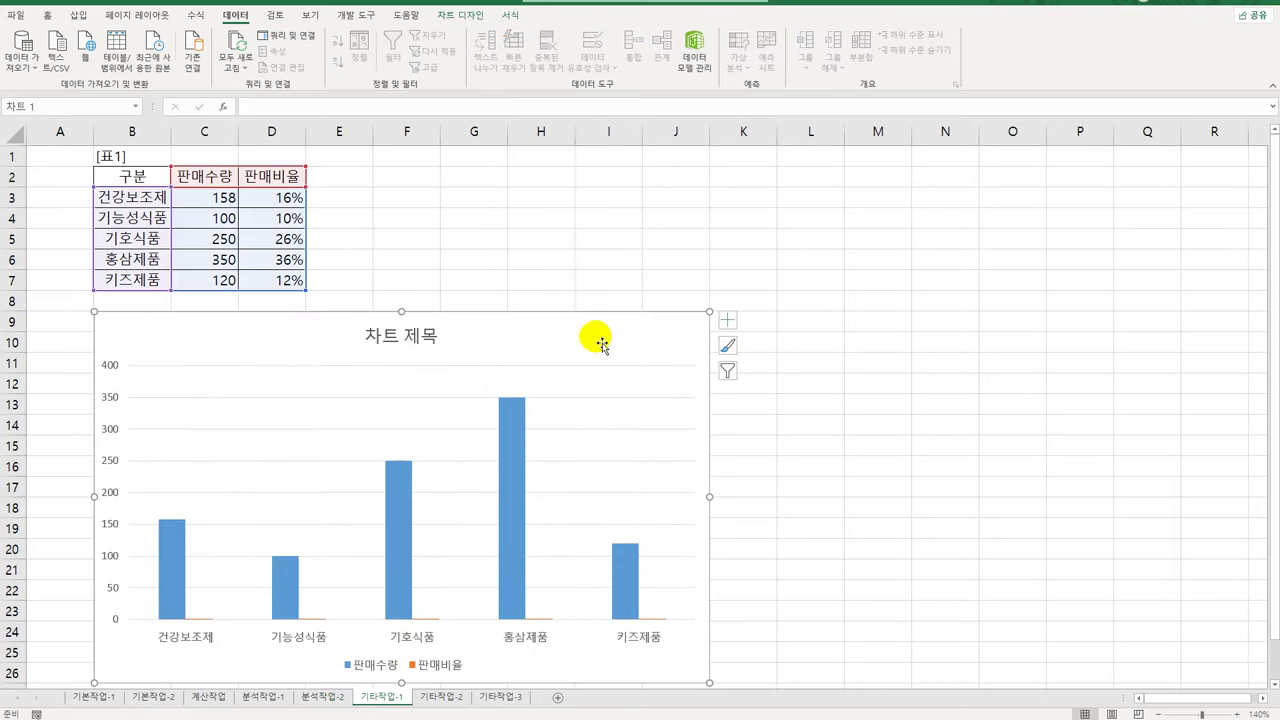
click(427, 625)
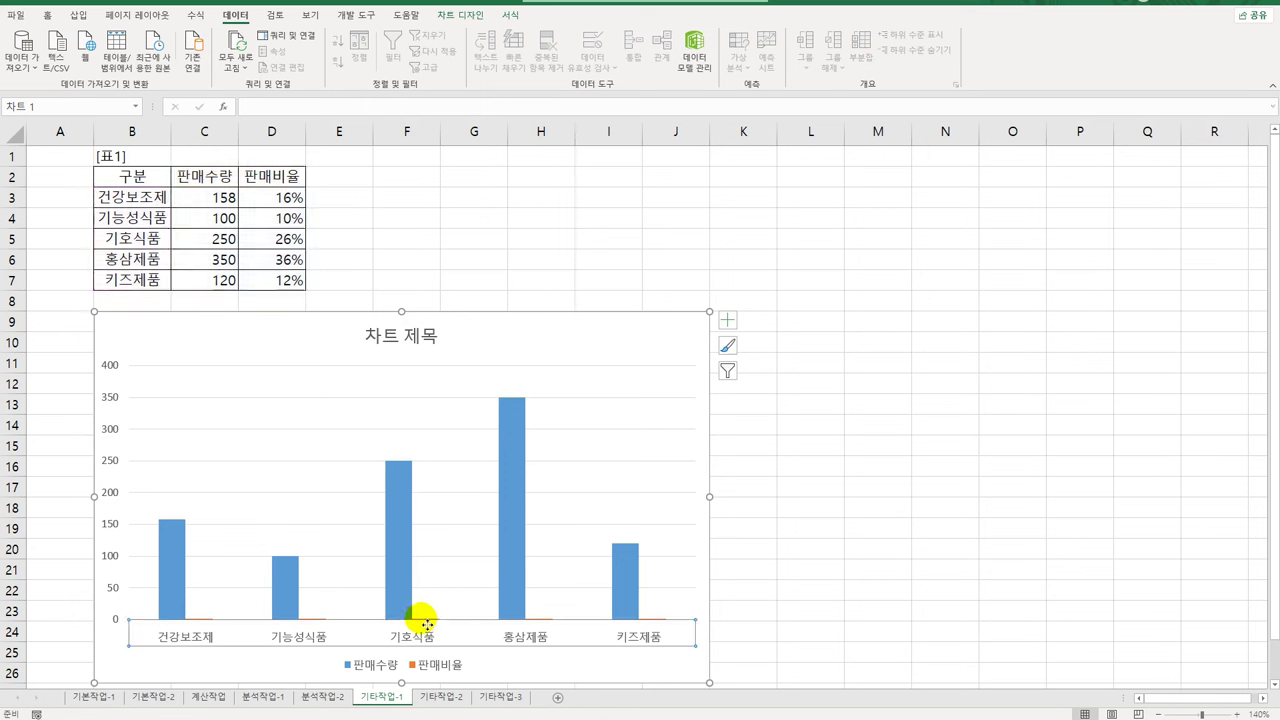
click(399, 500)
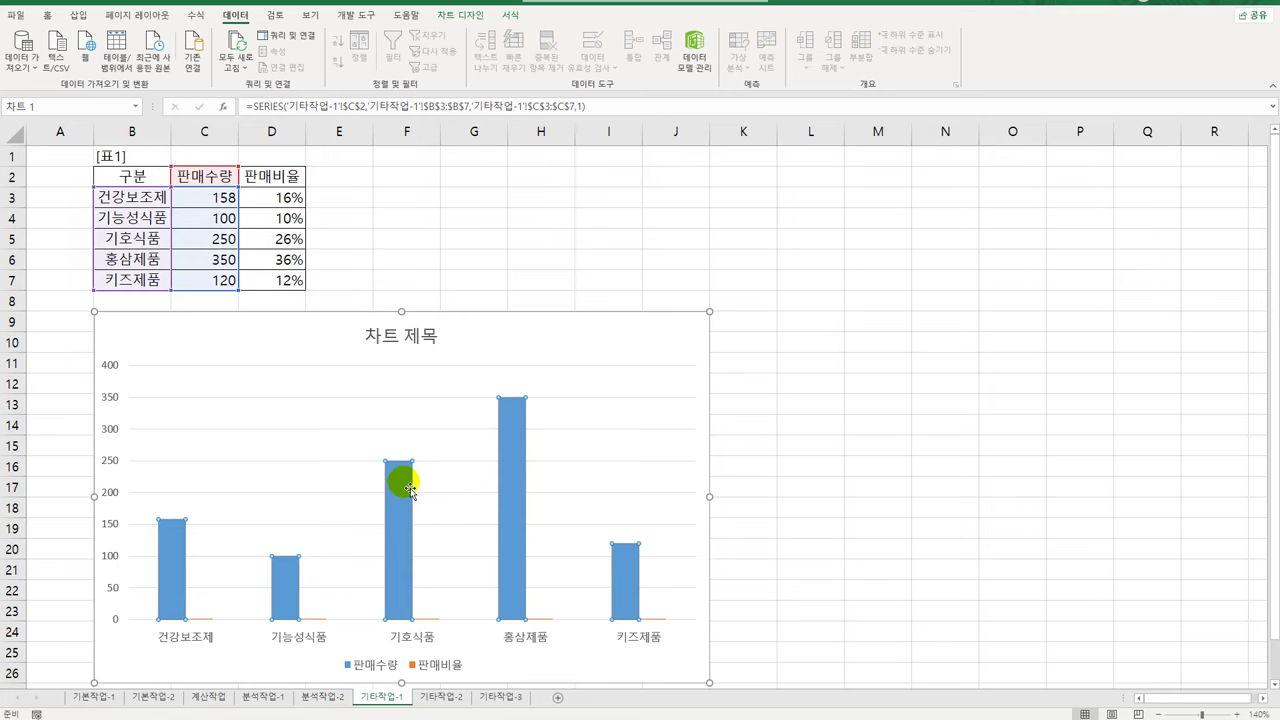
scroll(402, 485, down, 3)
right_click(400, 288)
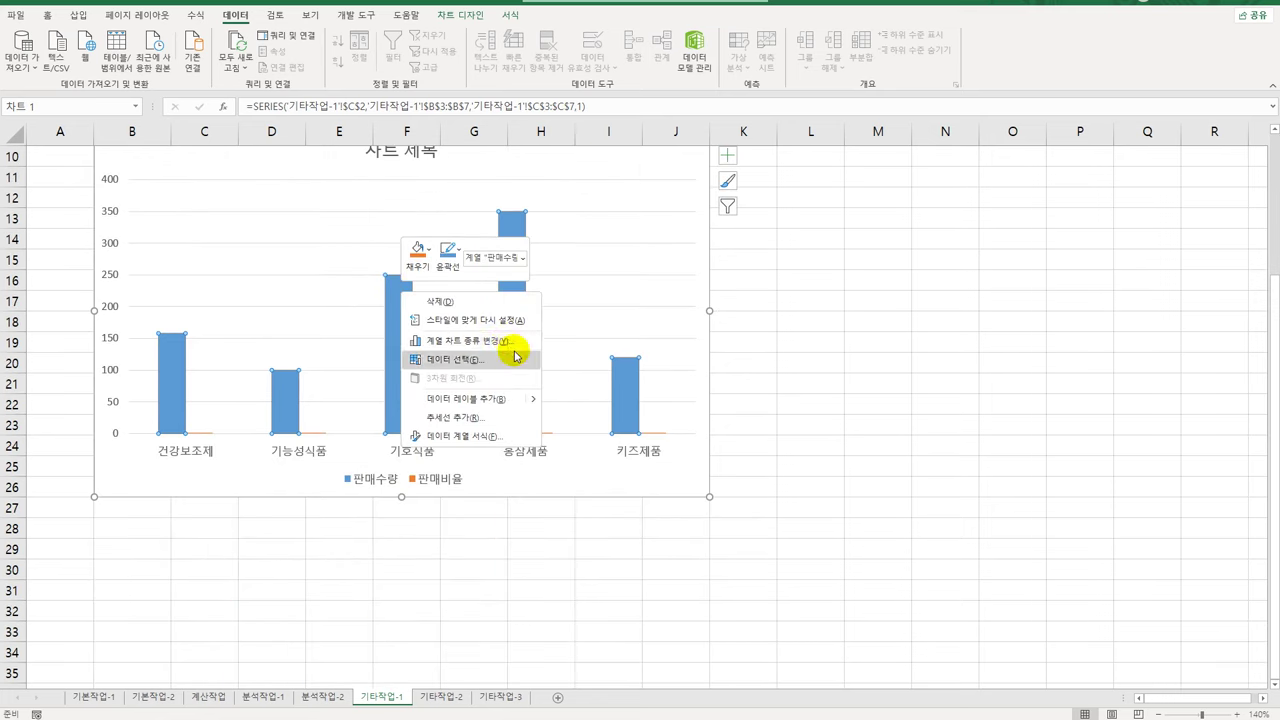
click(510, 342)
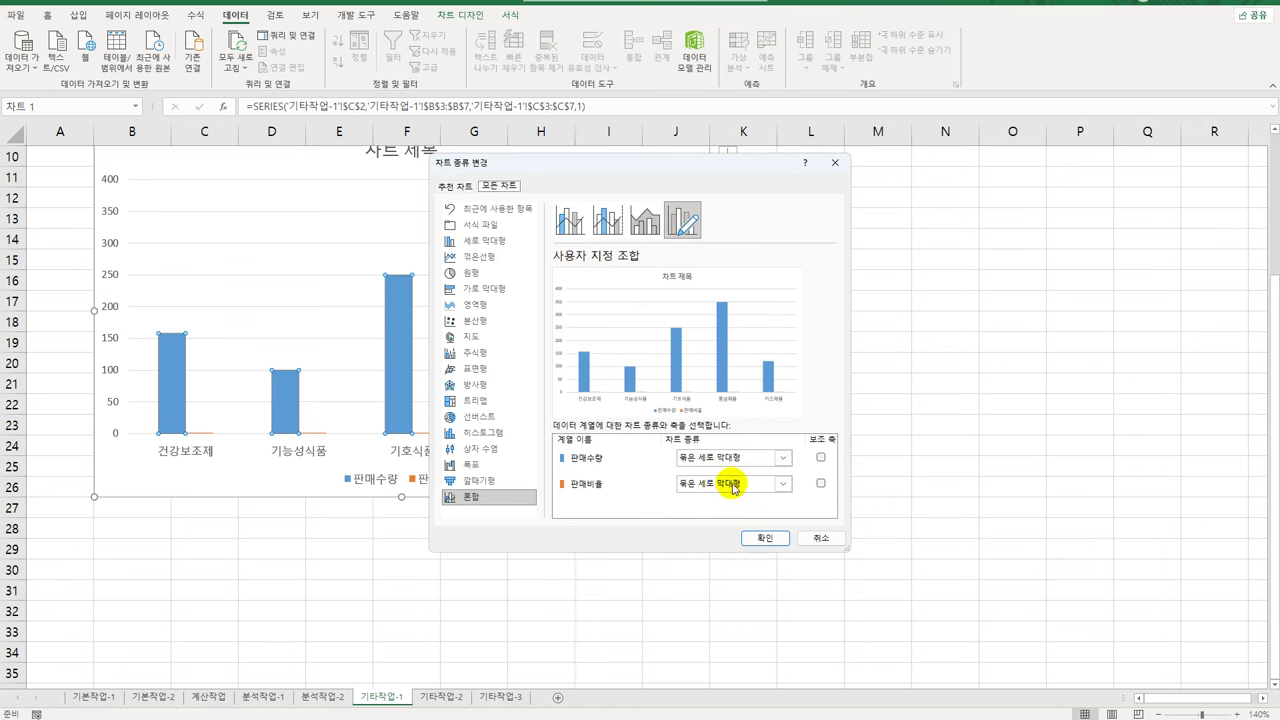
click(733, 487)
click(803, 653)
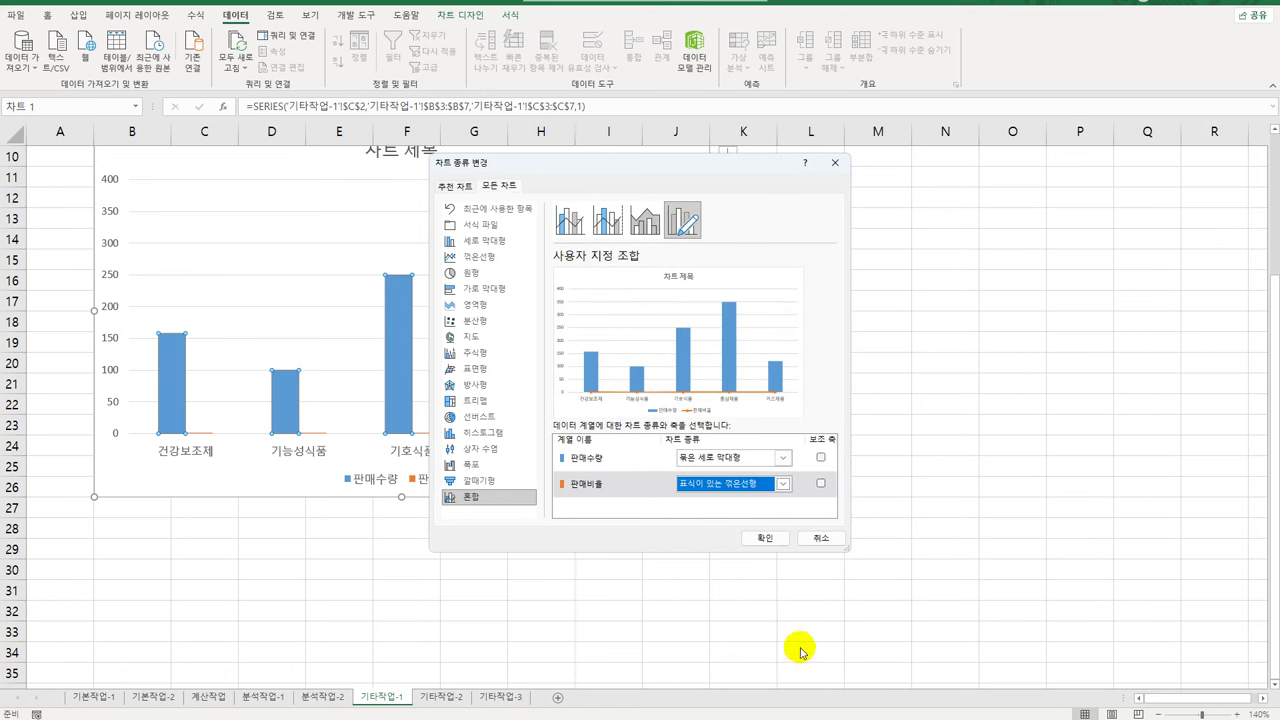
click(821, 485)
click(763, 537)
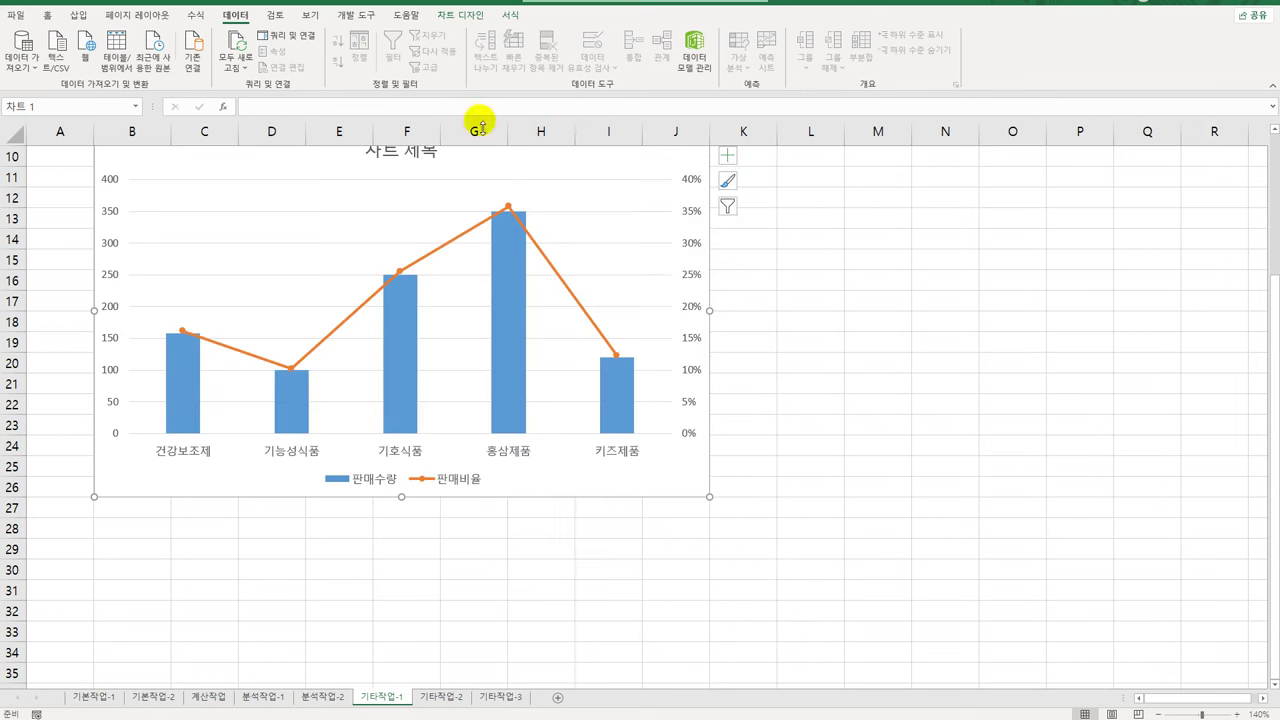
Apply the ninth quick layout to the chart, with a chart title, axis titles and the legend beside the plot
click(469, 16)
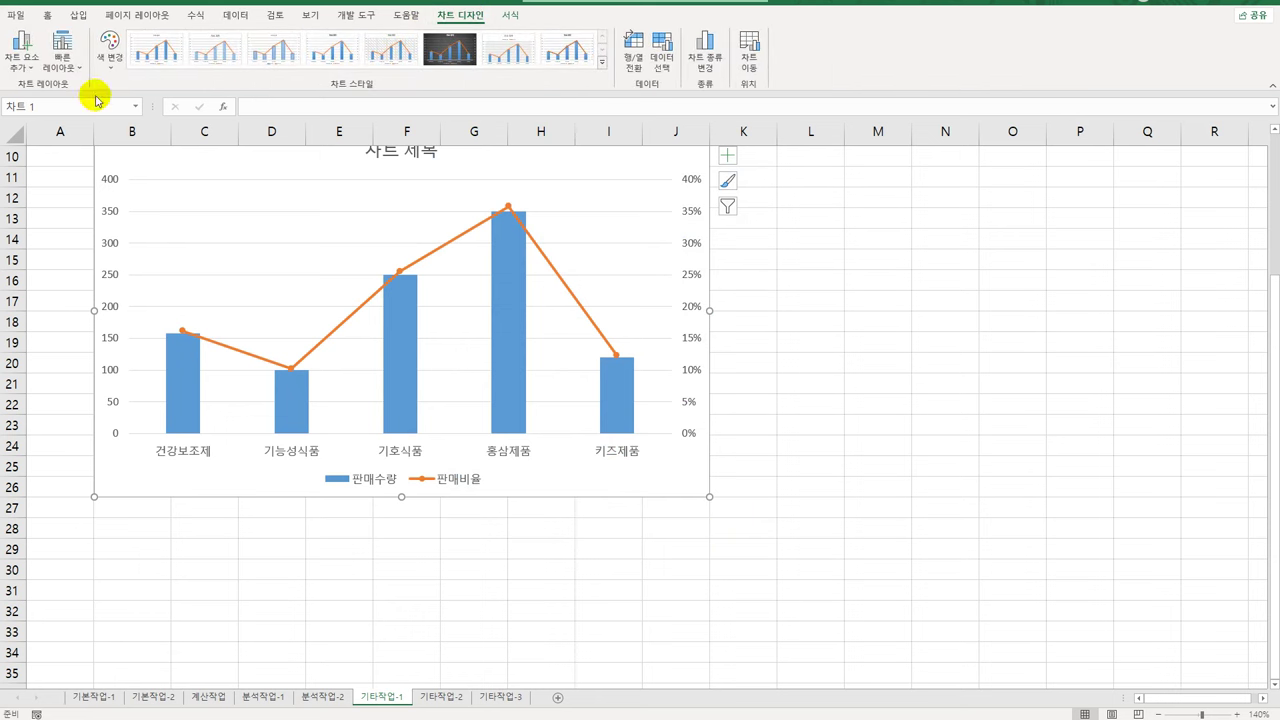
click(63, 64)
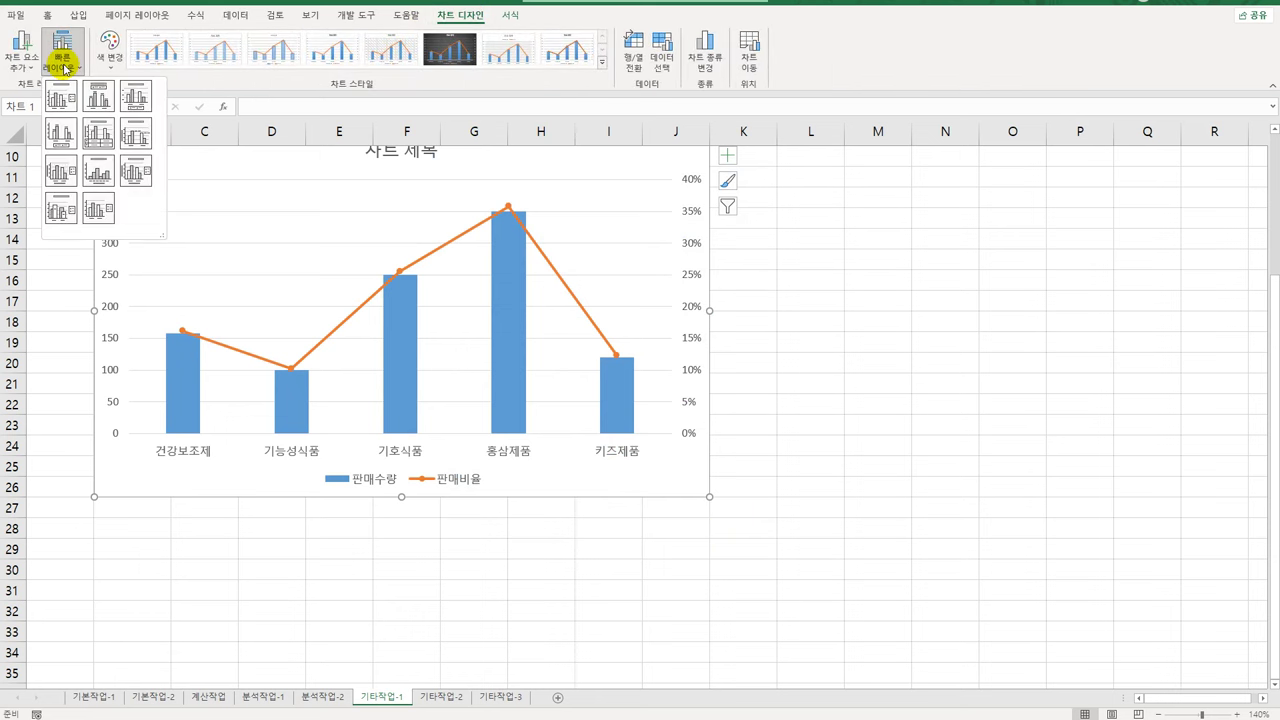
click(137, 173)
scroll(586, 314, up, 3)
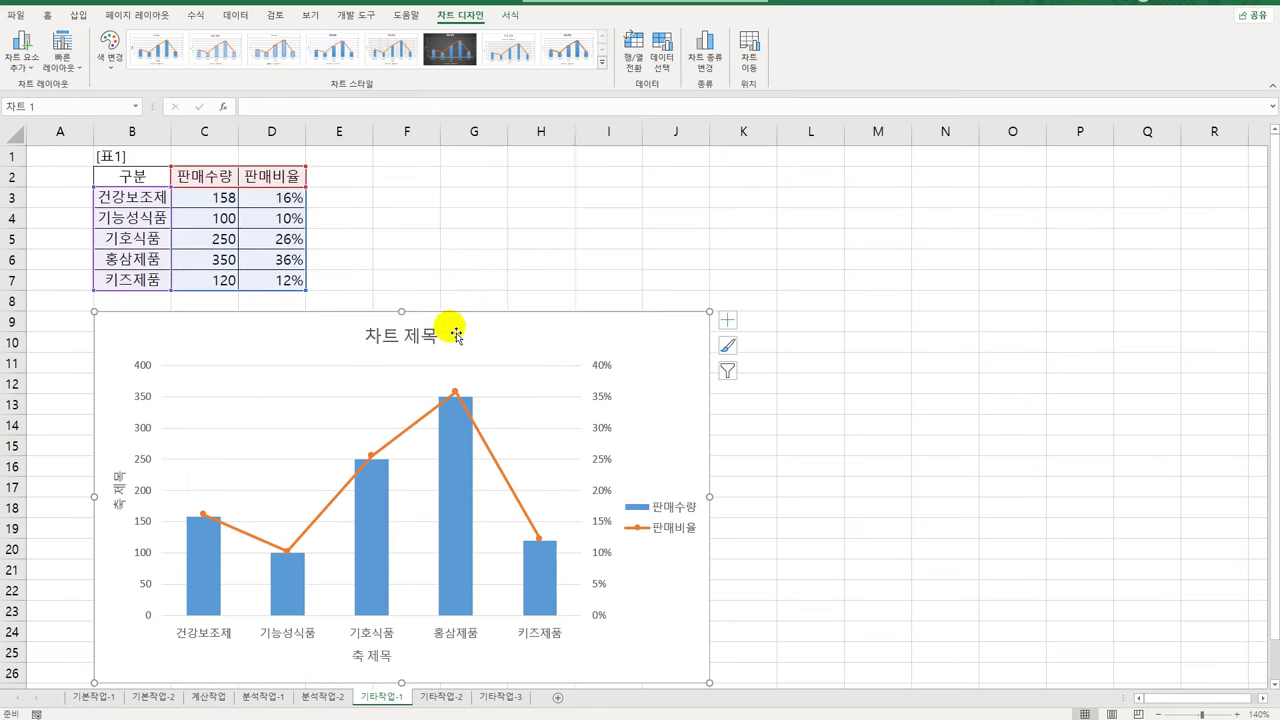
Replace the chart title's placeholder text with 선물세트 판매현황
click(372, 337)
drag(366, 337, 436, 335)
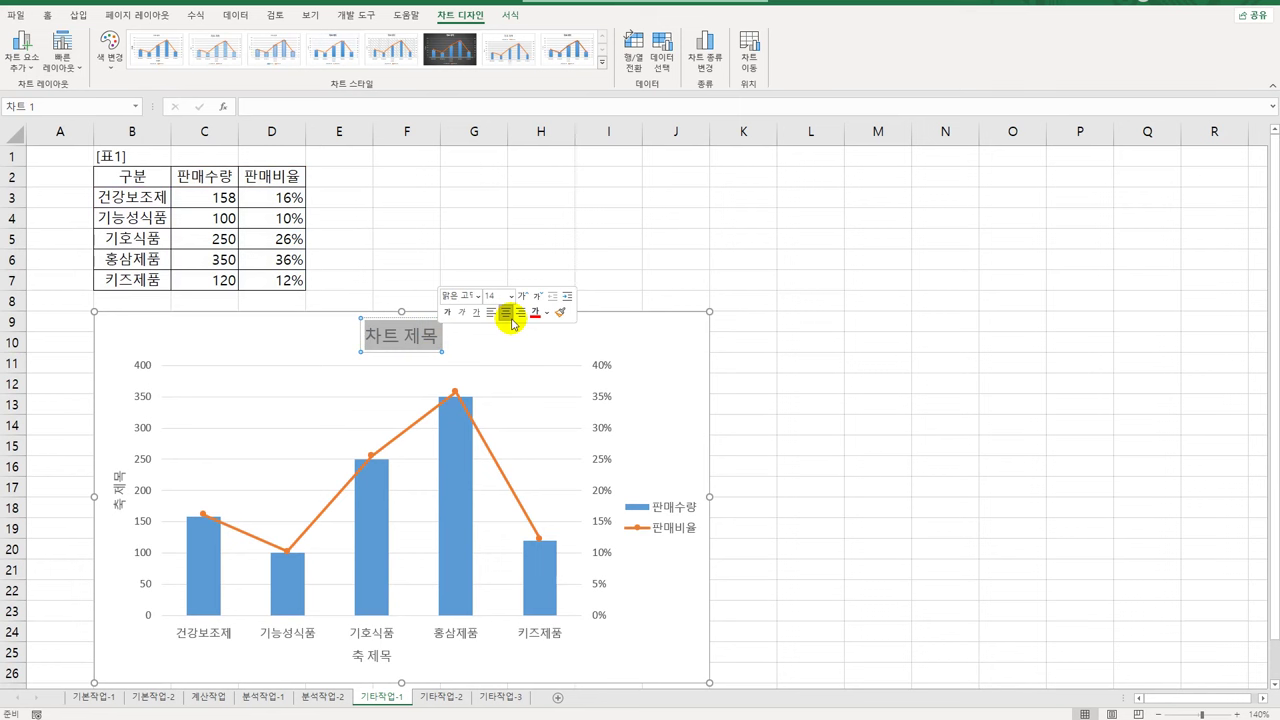
text(선미)
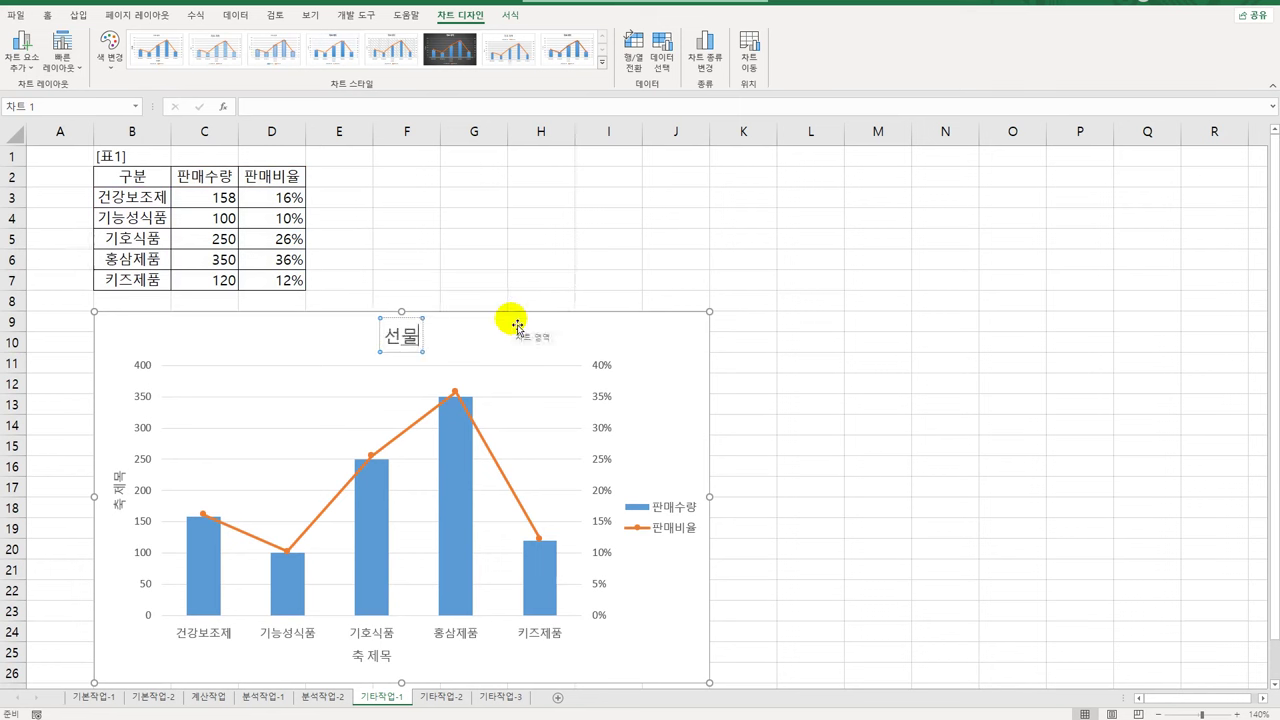
text(세트 판매현)
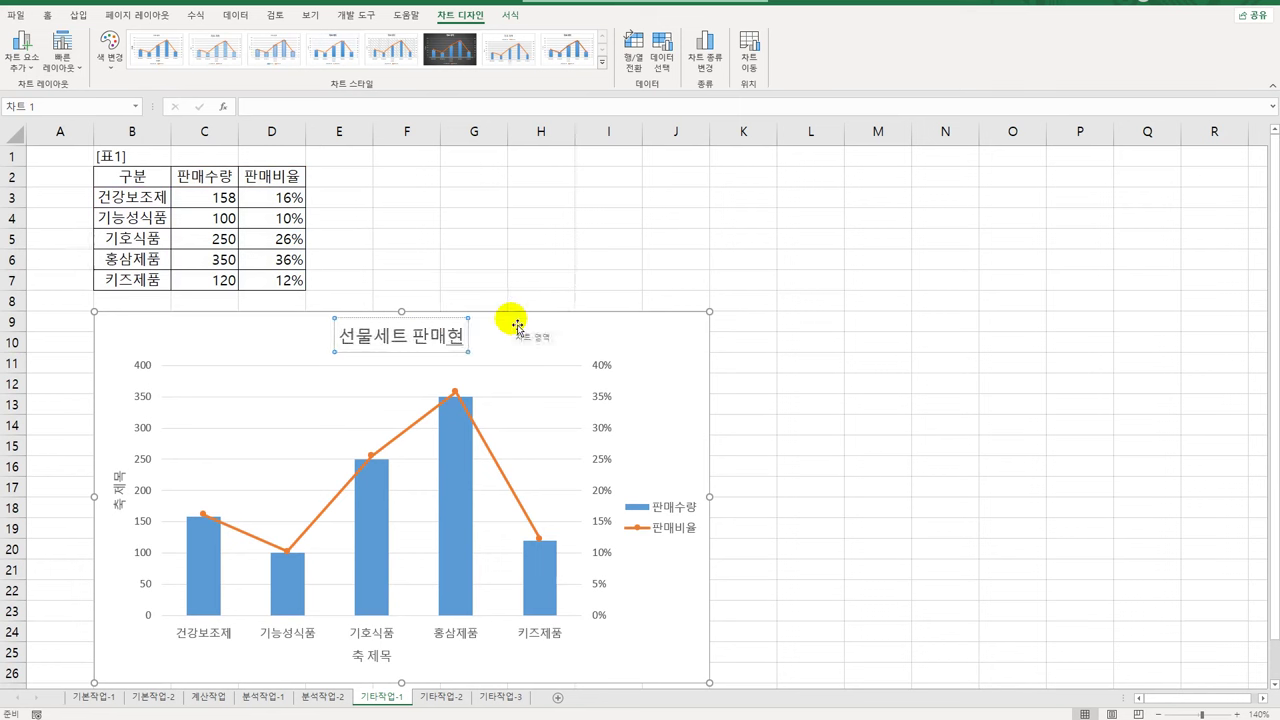
text(화)
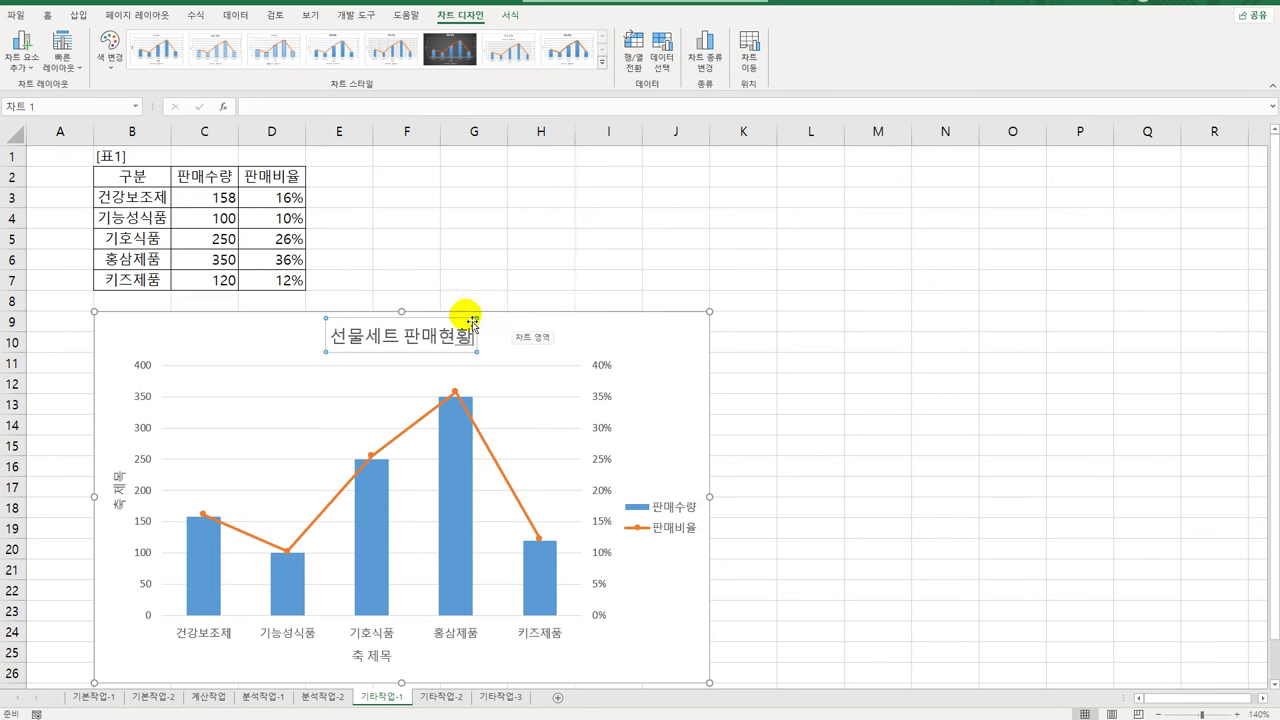
Set the primary vertical axis title to 판매수량
click(120, 510)
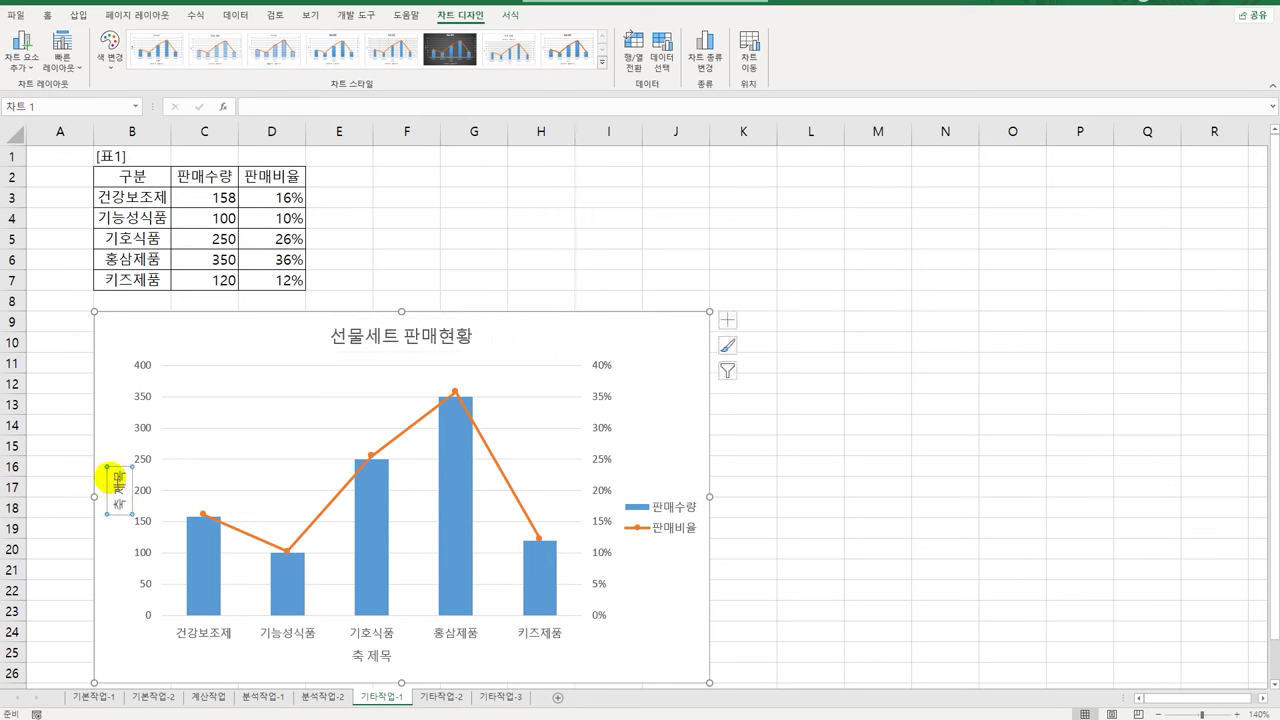
triple_click(117, 508)
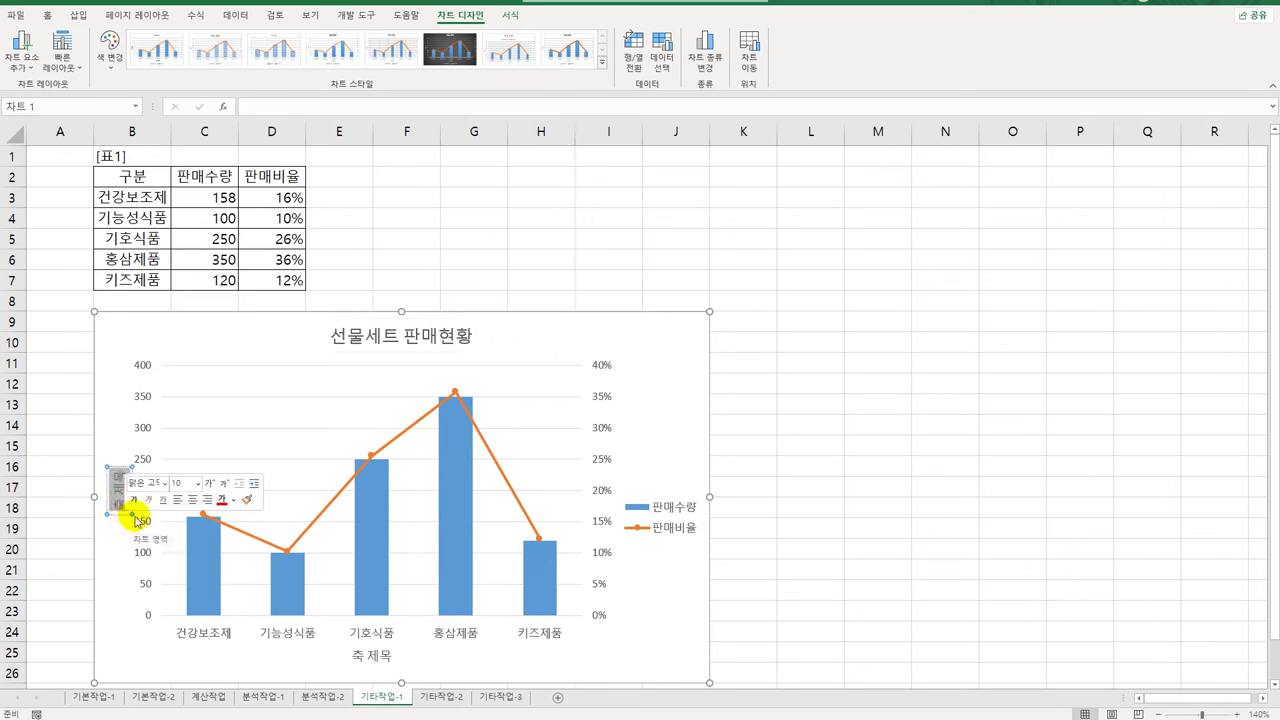
text(판매수량)
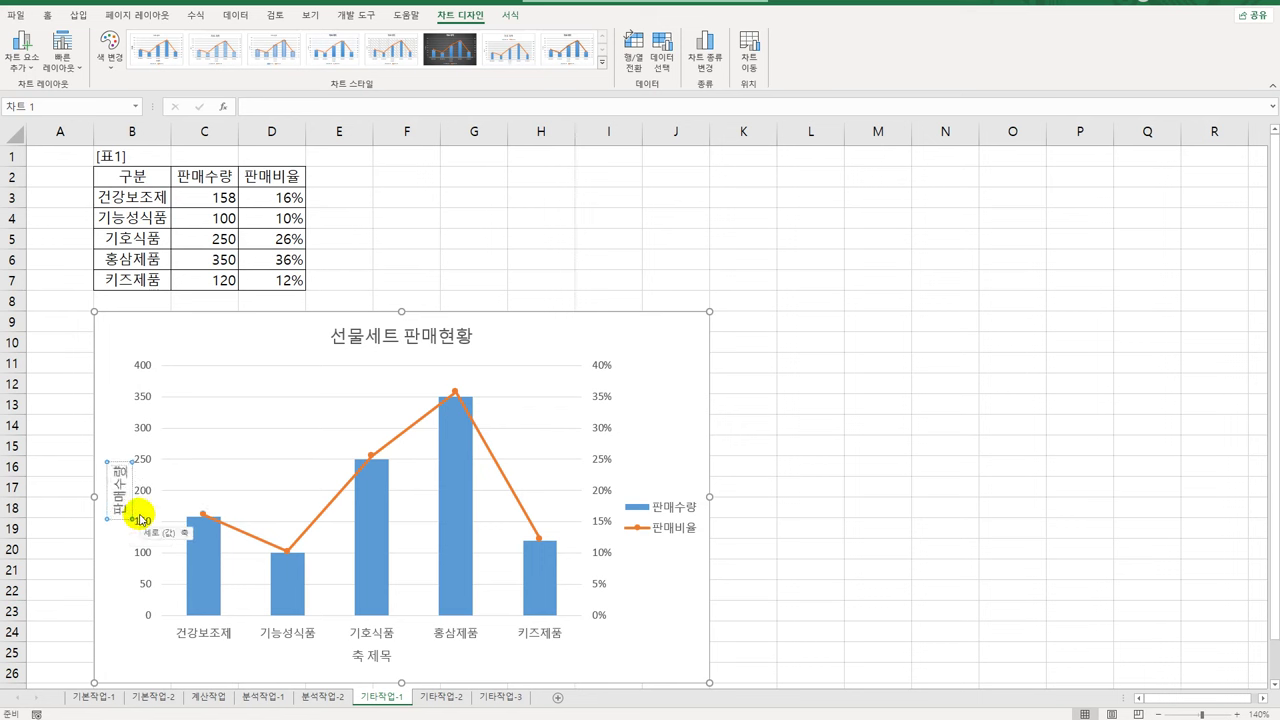
Add a secondary vertical (보조 세로) axis title to the chart and set its text to 판매비율
click(700, 352)
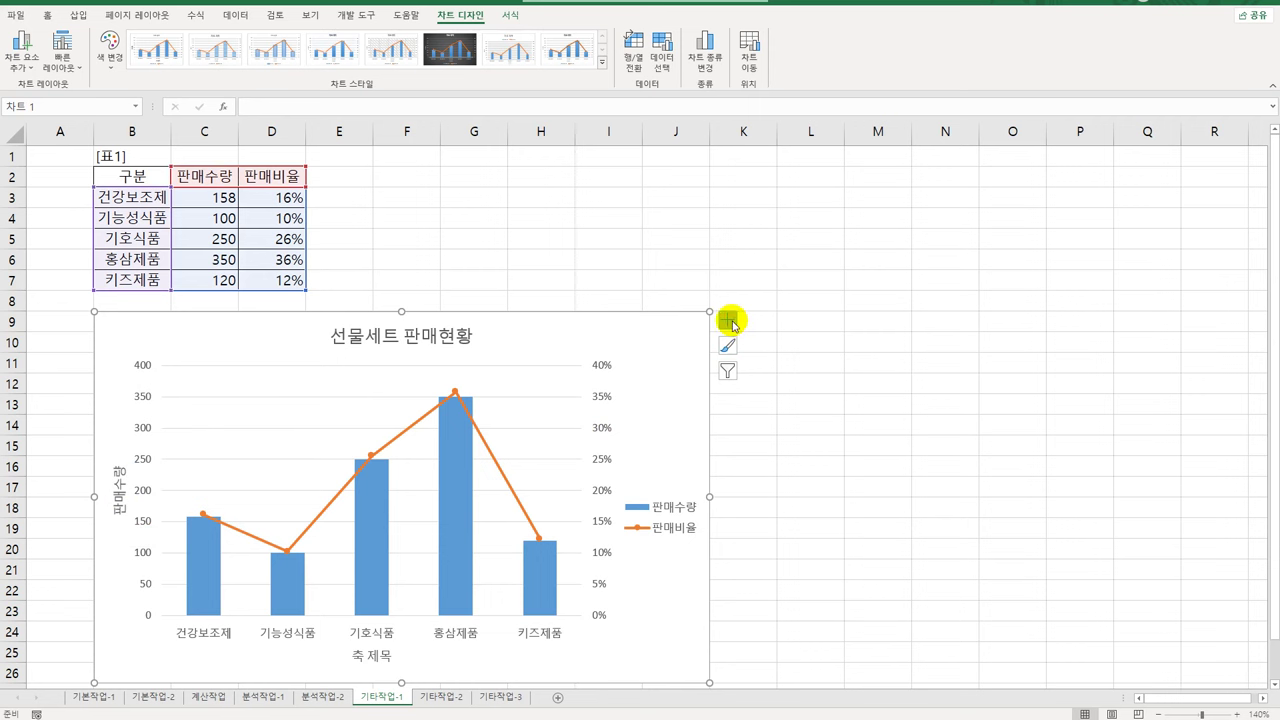
click(729, 321)
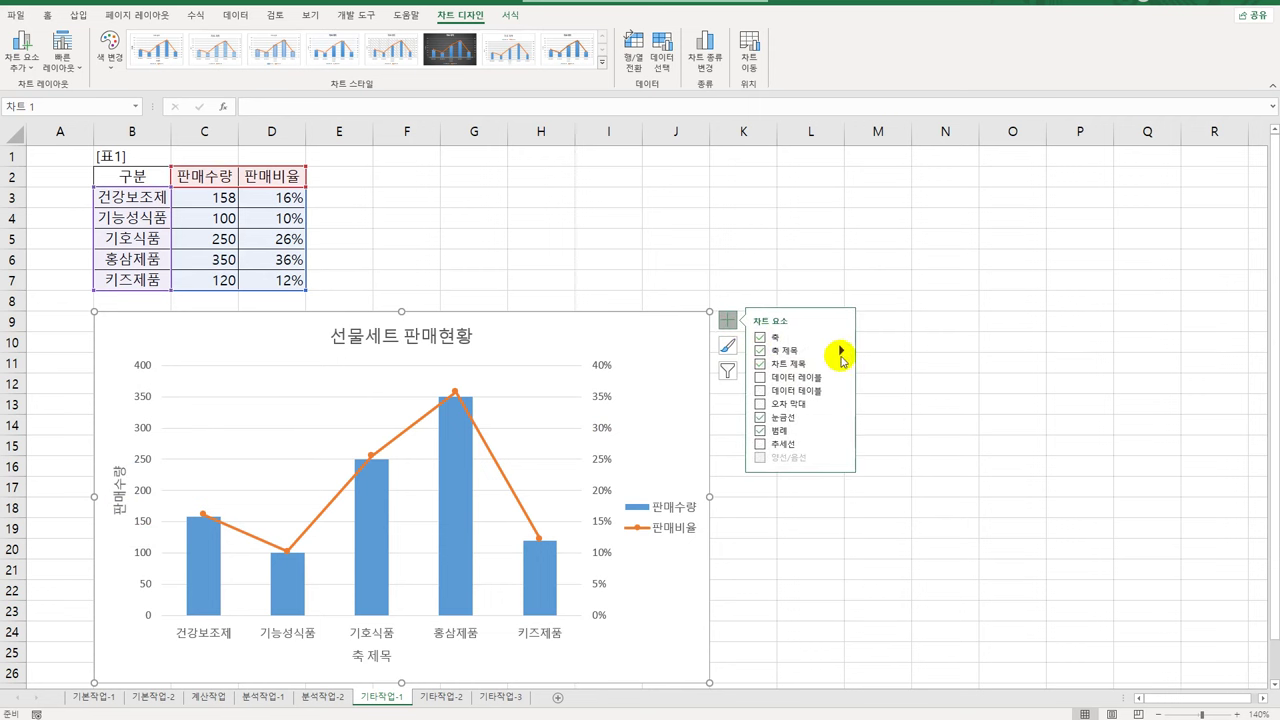
mouse_move(843, 352)
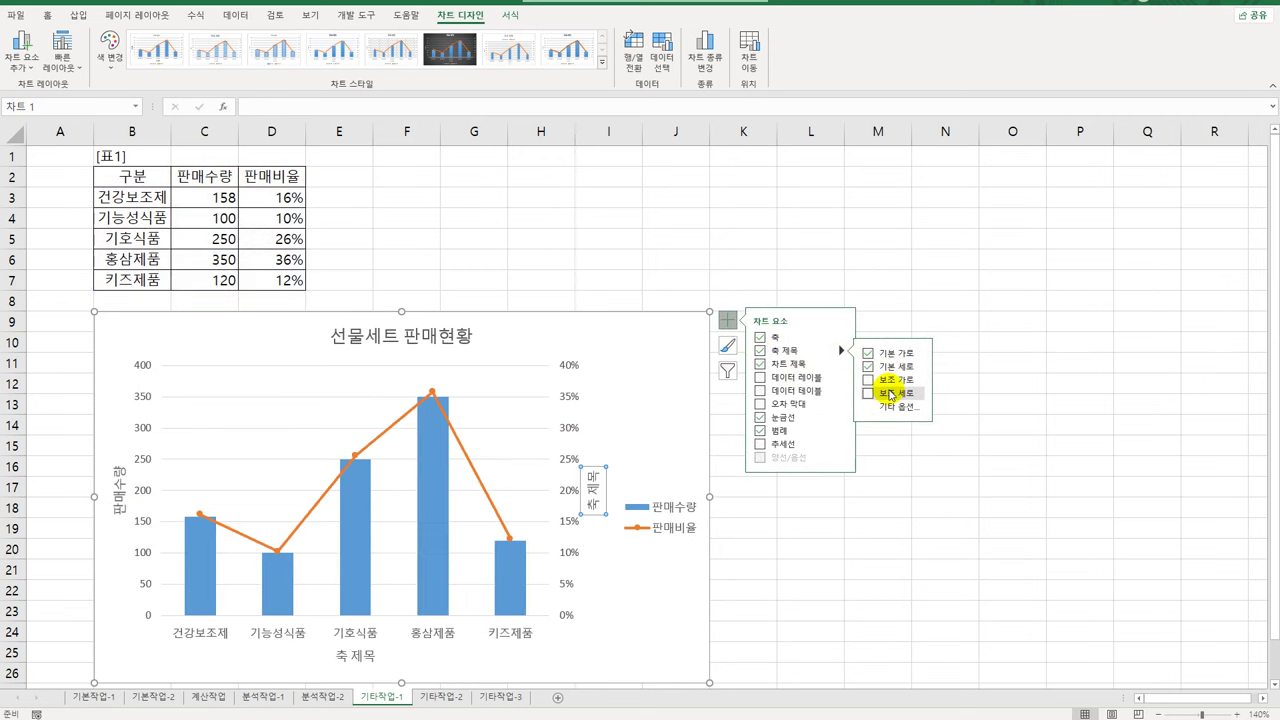
click(588, 503)
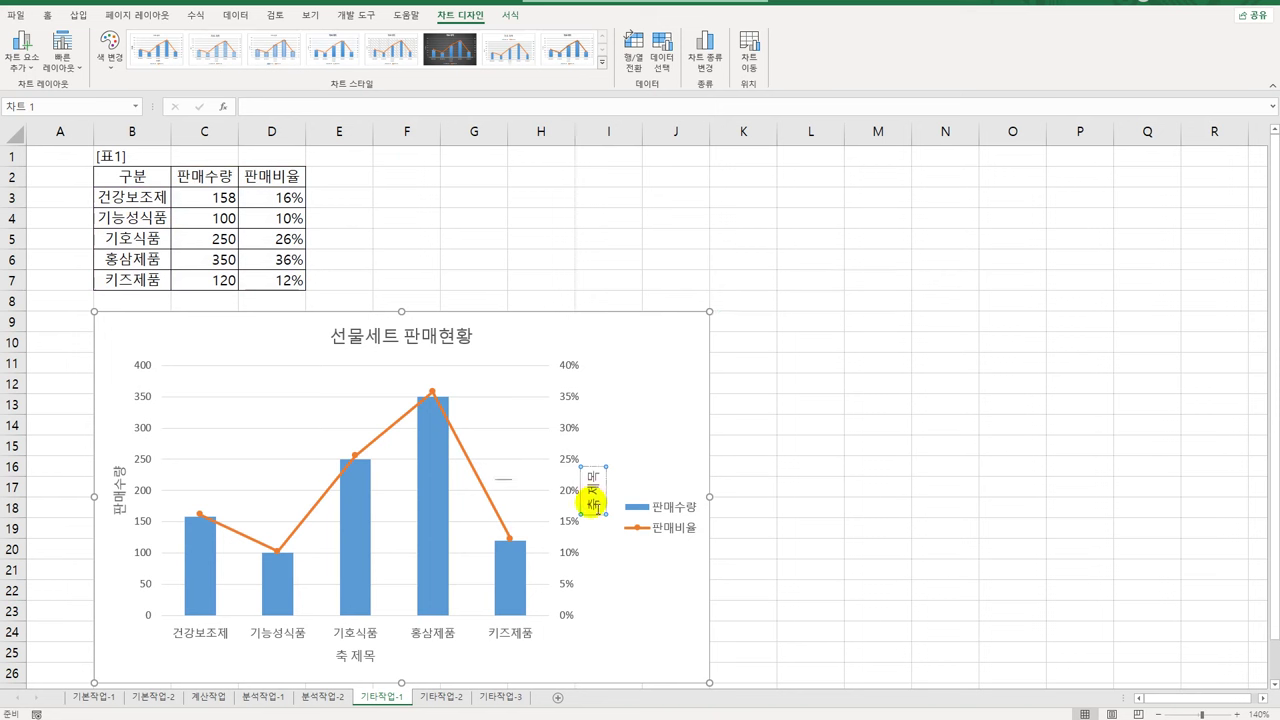
click(593, 509)
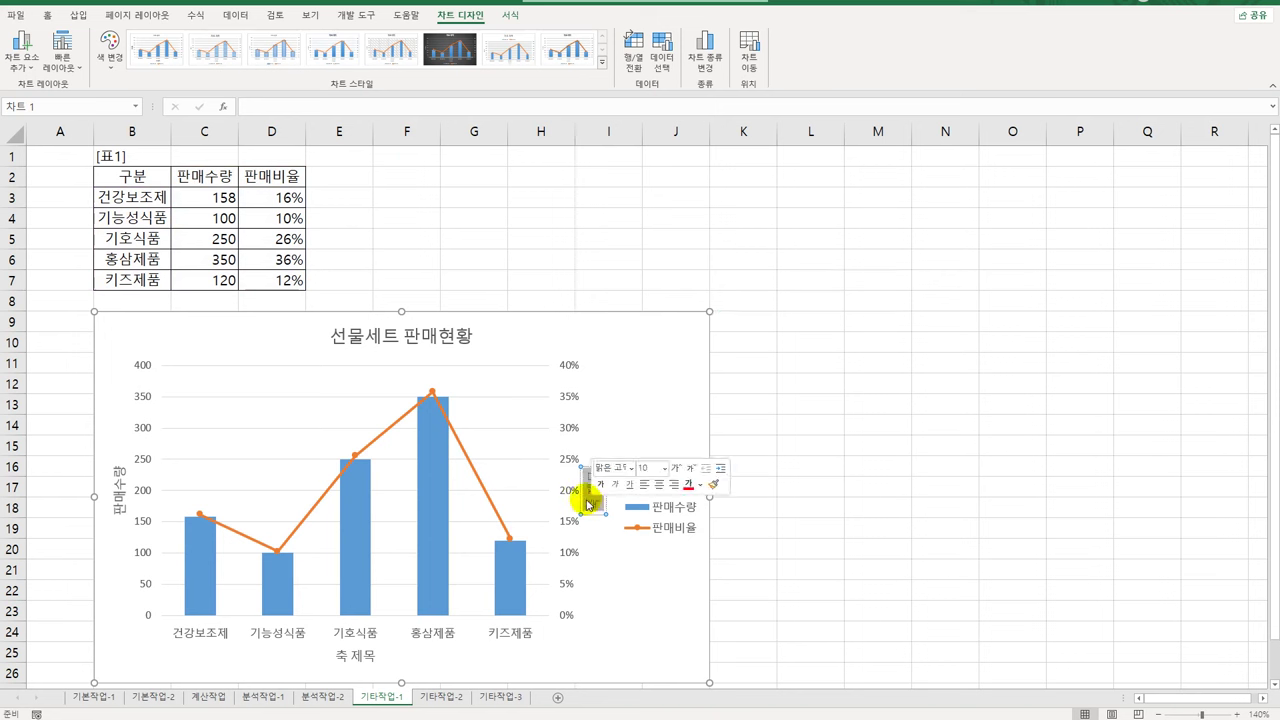
text(판매비율)
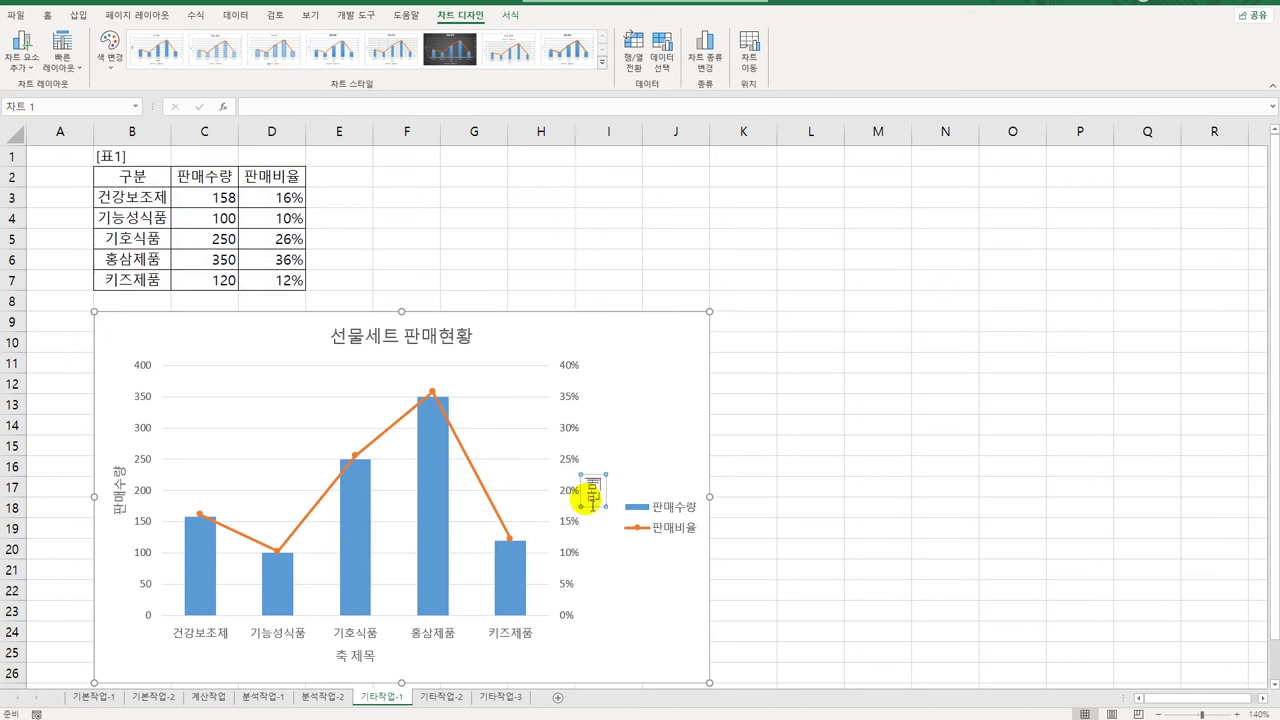
Set the horizontal axis title to 구분
click(362, 658)
drag(345, 658, 392, 664)
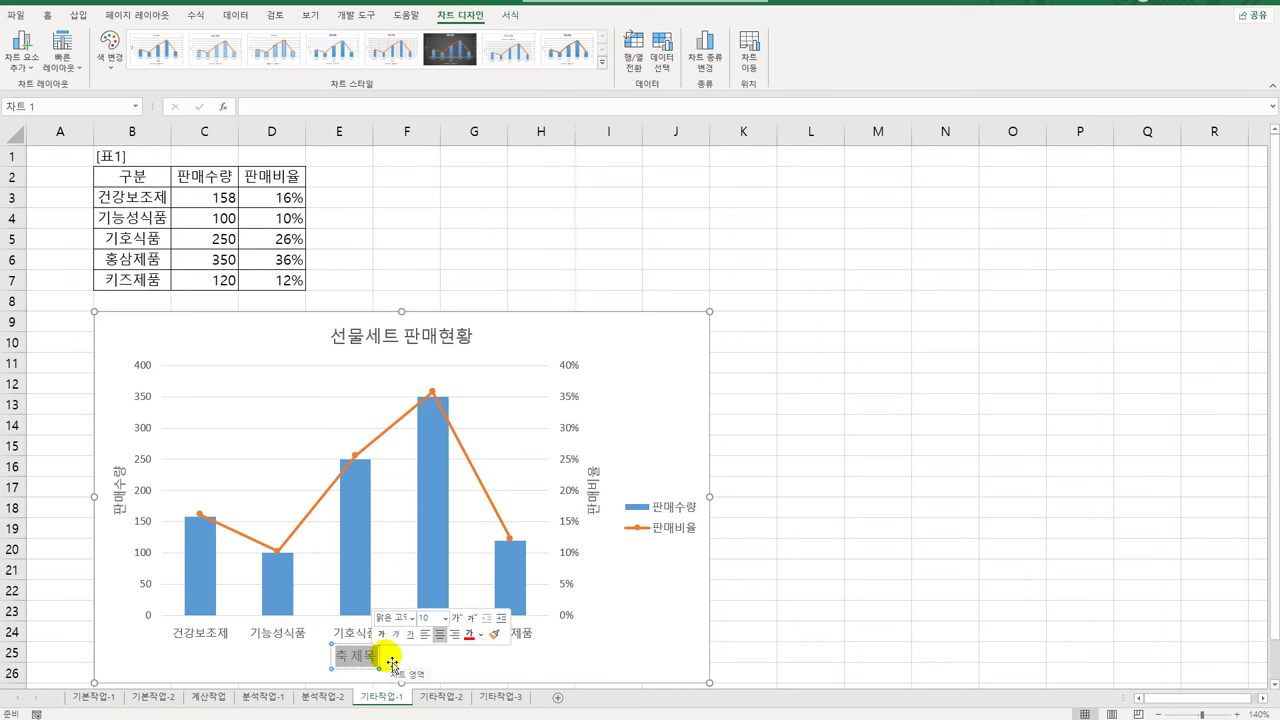
text(구분)
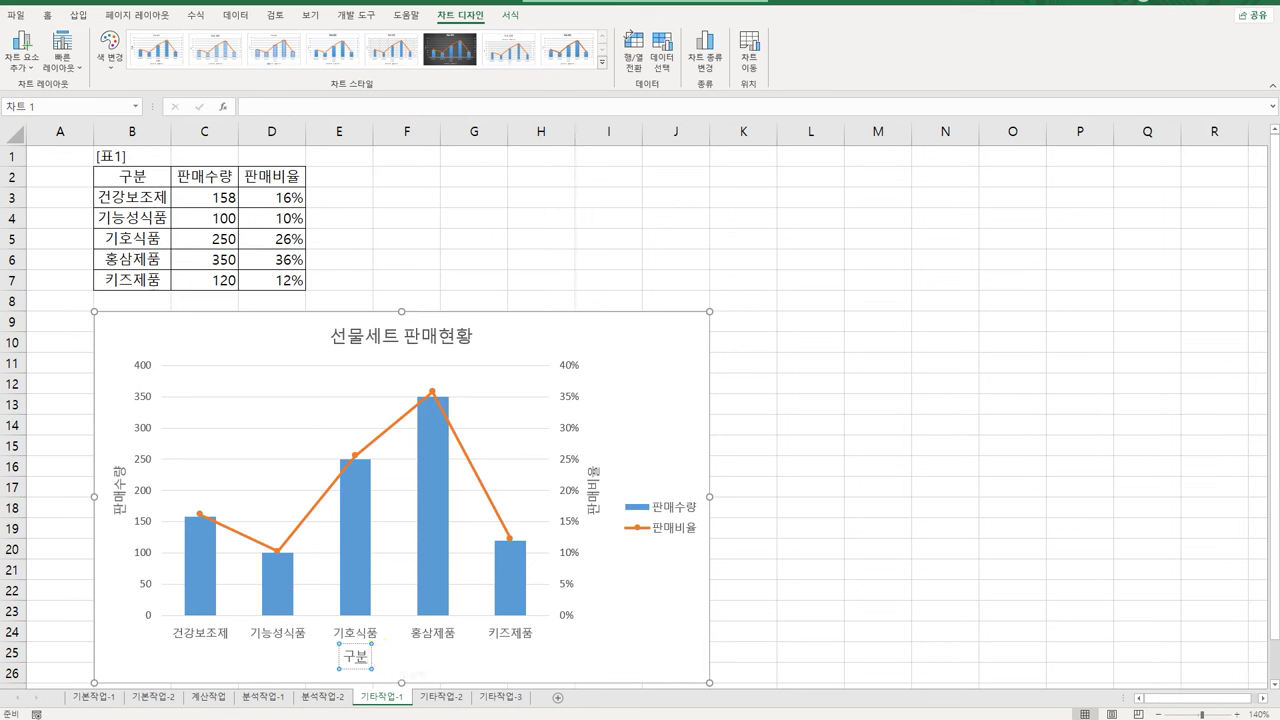
Add a centred (가운데 맞춤) data label to only the 홍삼제품 column of the 판매수량 series
mouse_move(358, 516)
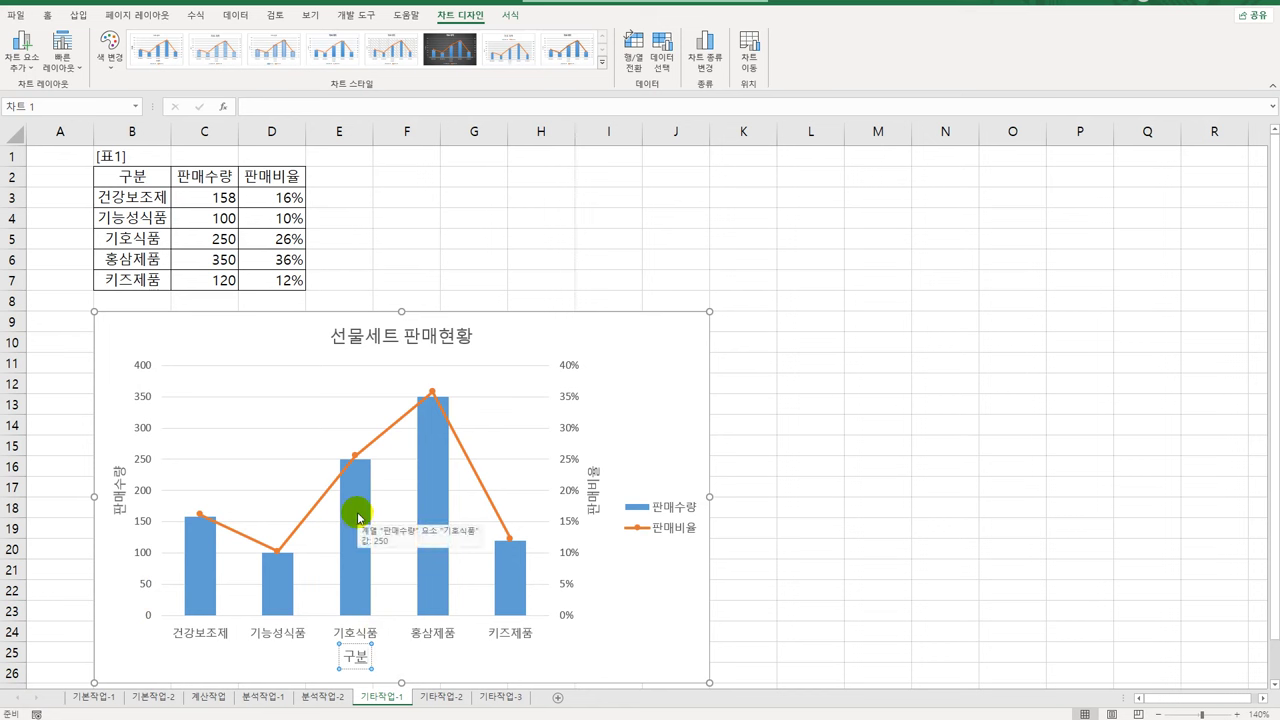
click(436, 518)
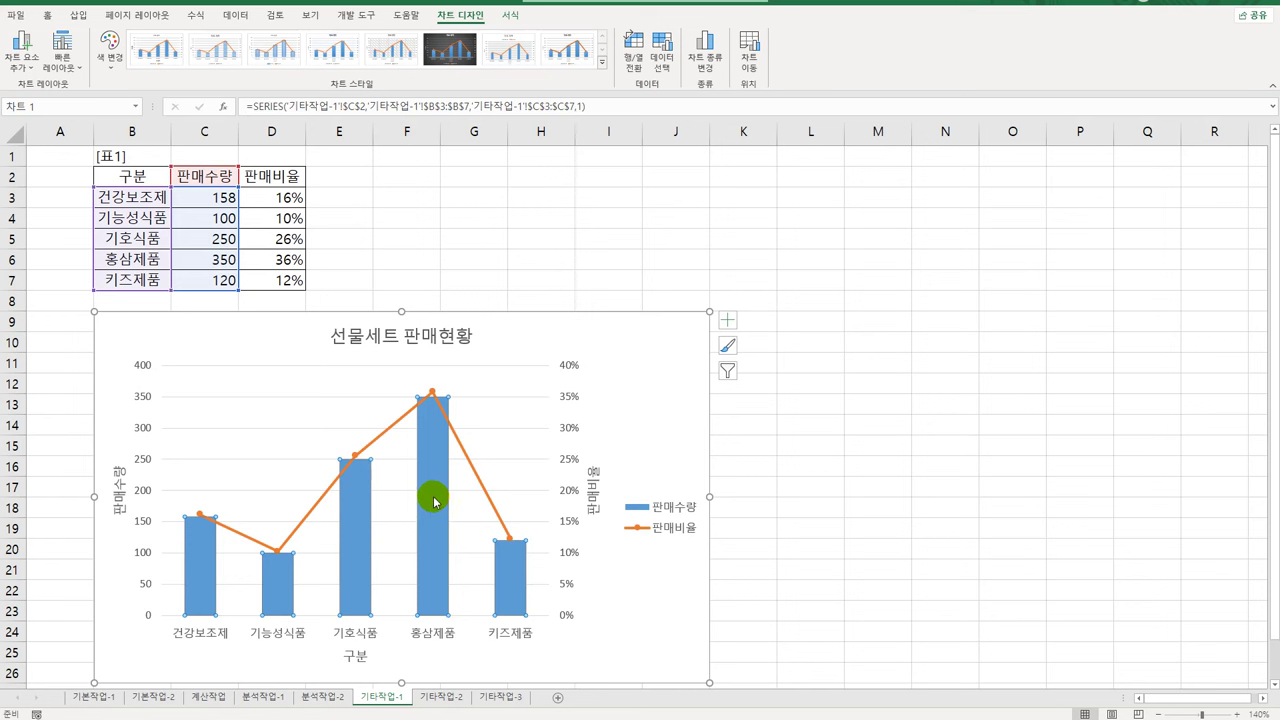
click(435, 489)
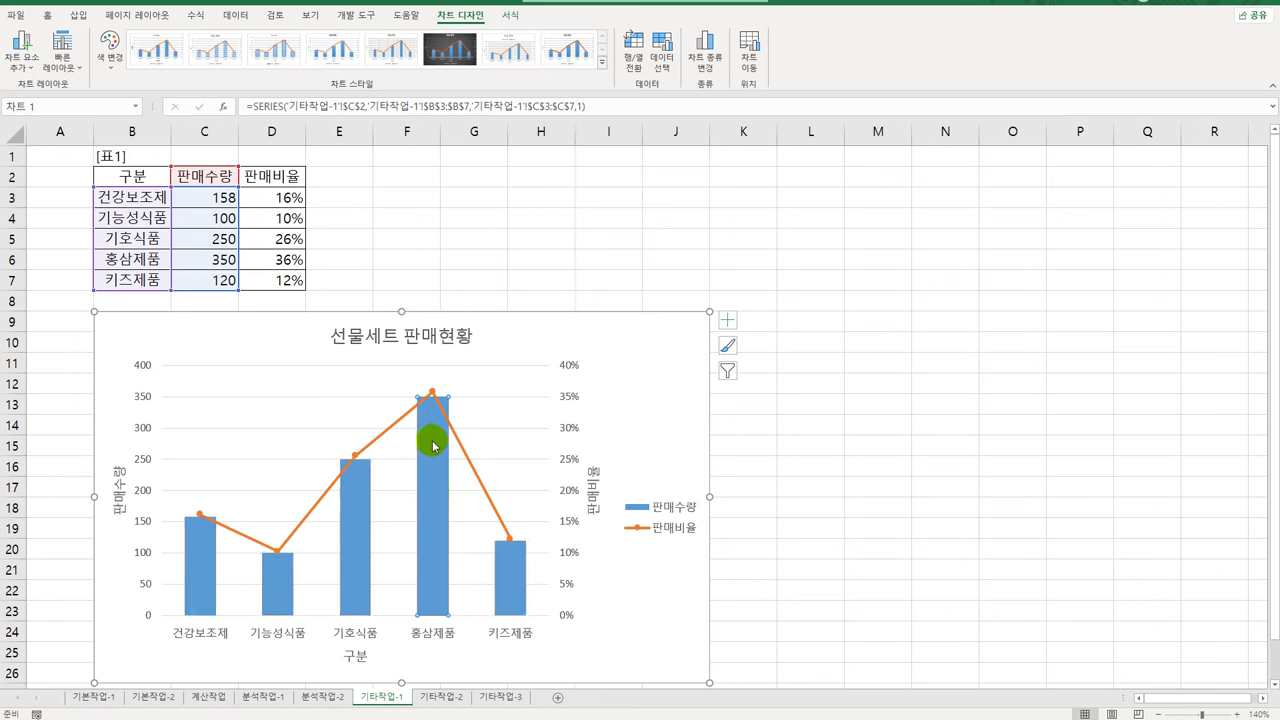
click(727, 320)
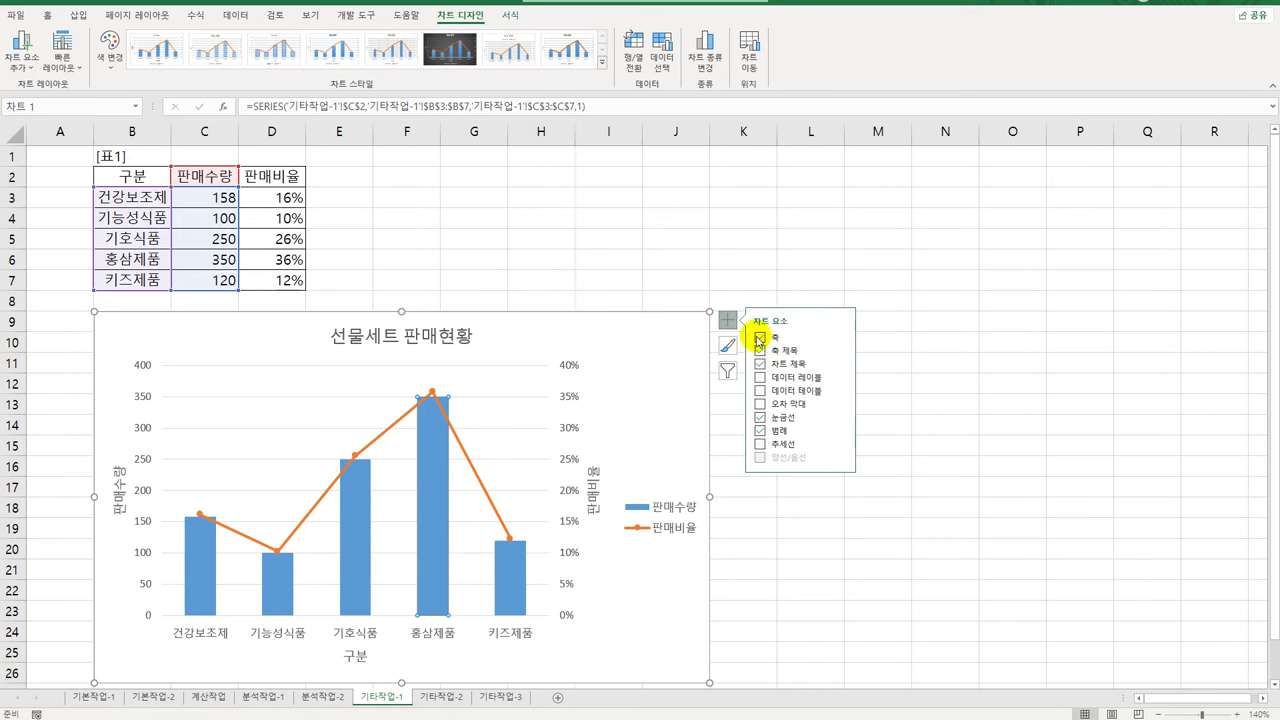
click(842, 378)
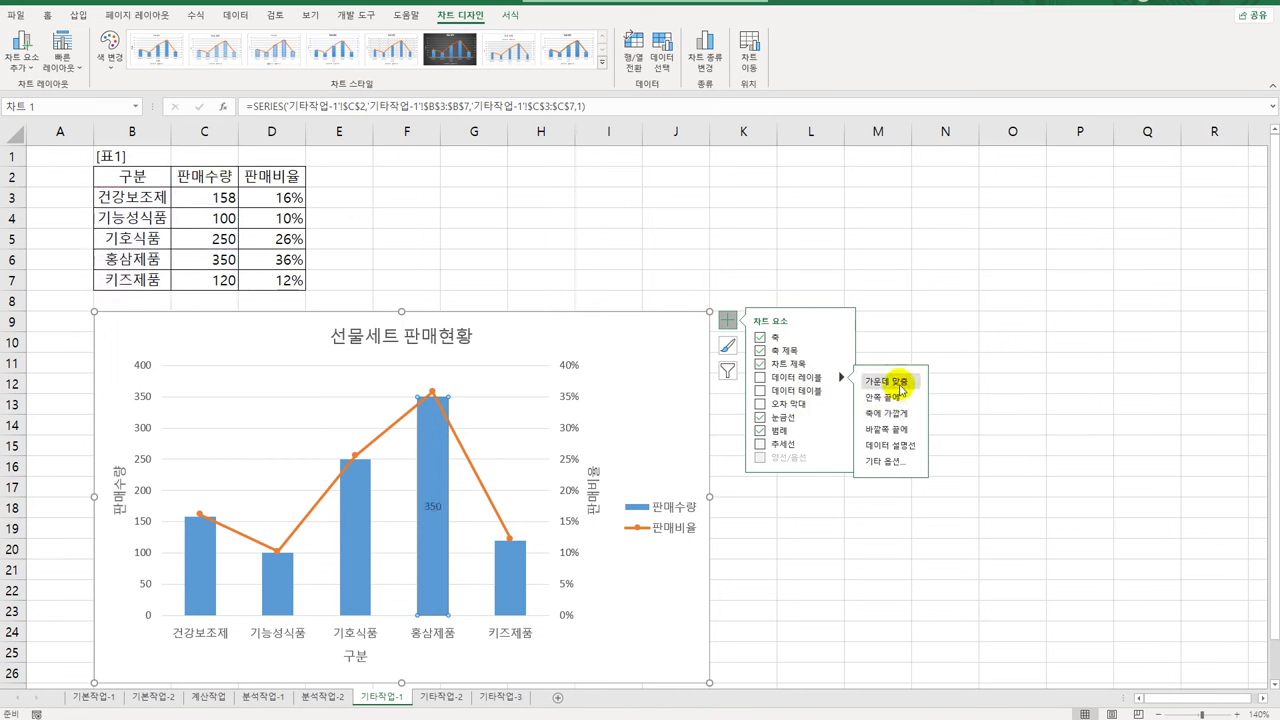
click(899, 388)
Turn on rounded corners (둥근 모서리) for the chart area's border
click(684, 352)
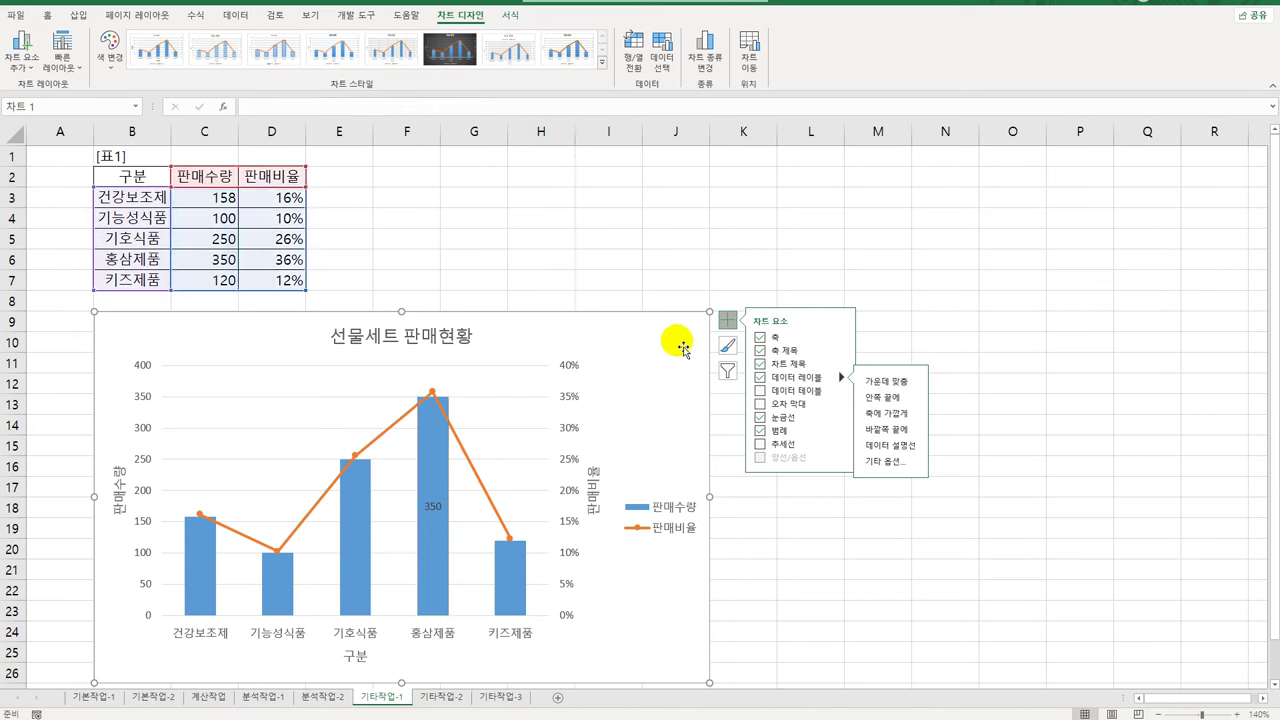
right_click(678, 340)
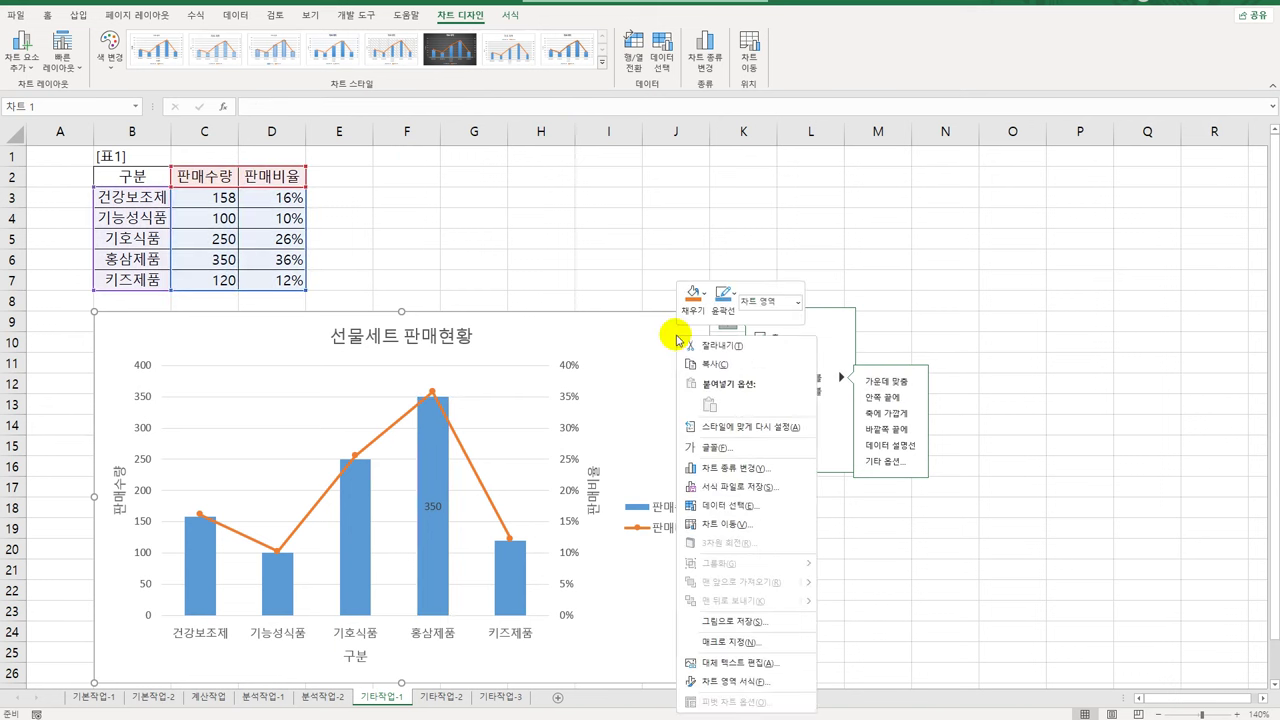
click(752, 681)
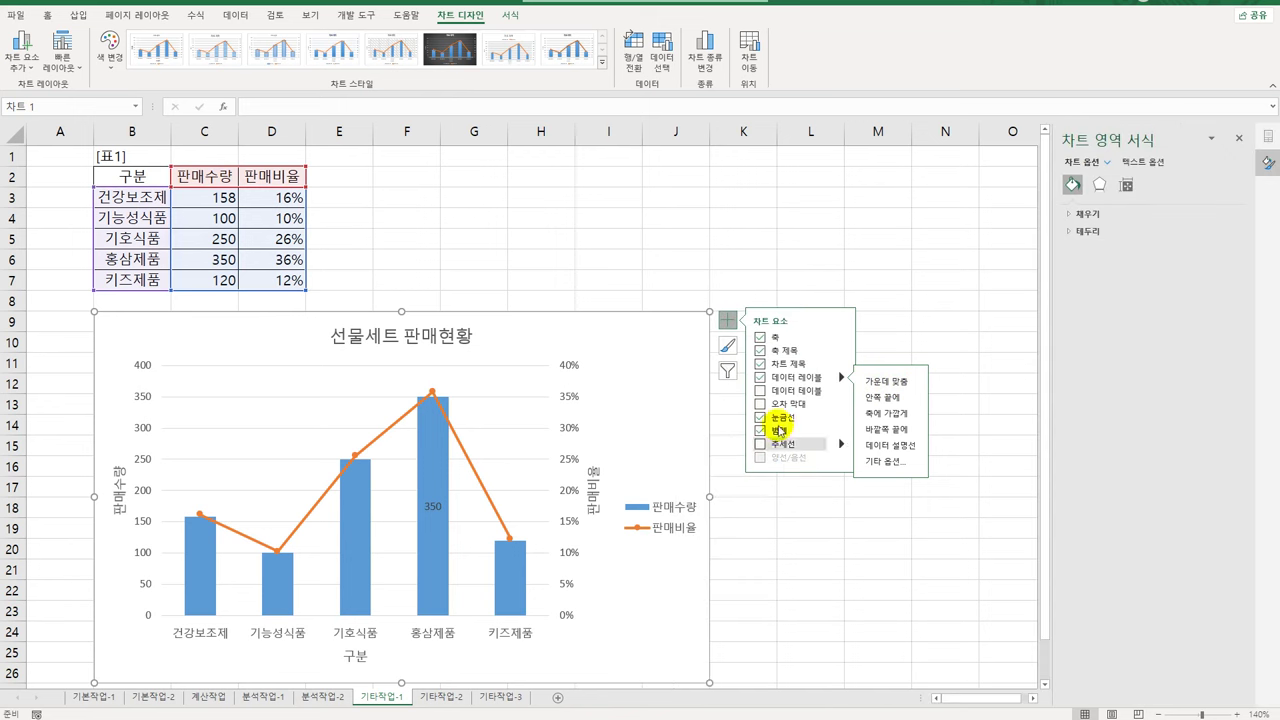
click(1090, 231)
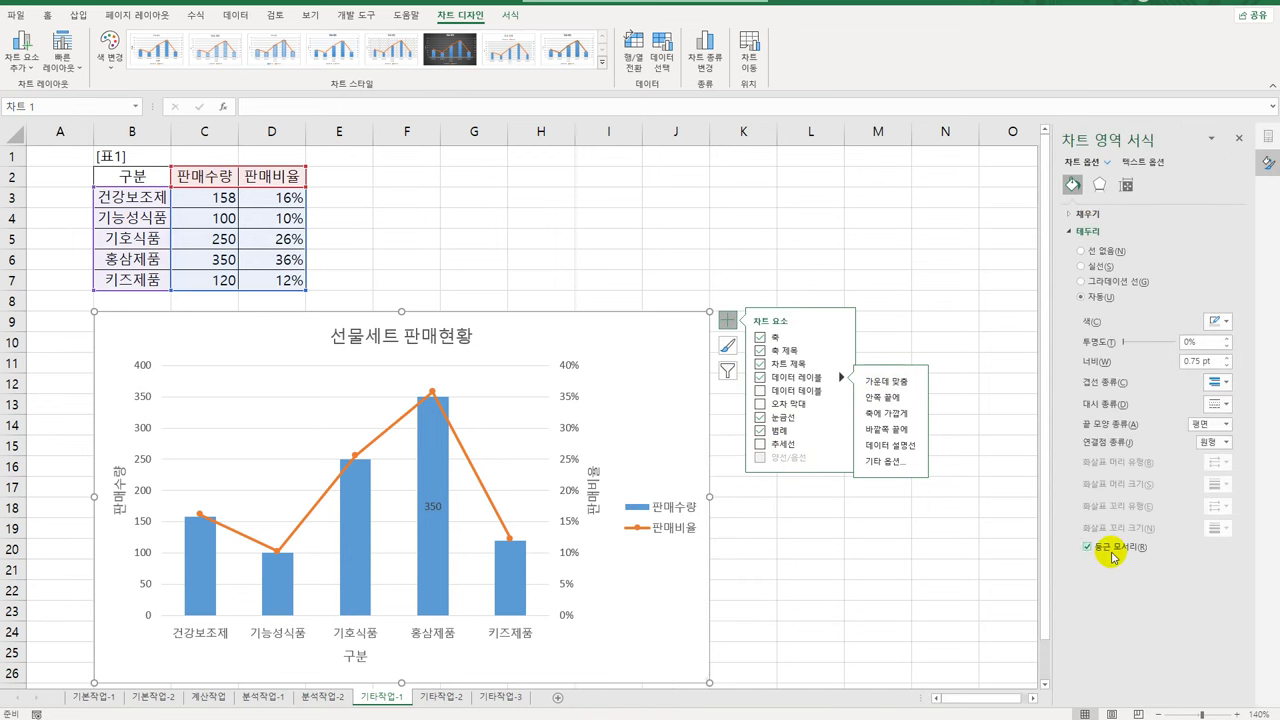
Apply the centred inner (안쪽) shadow preset to the chart area
click(1099, 184)
click(1090, 214)
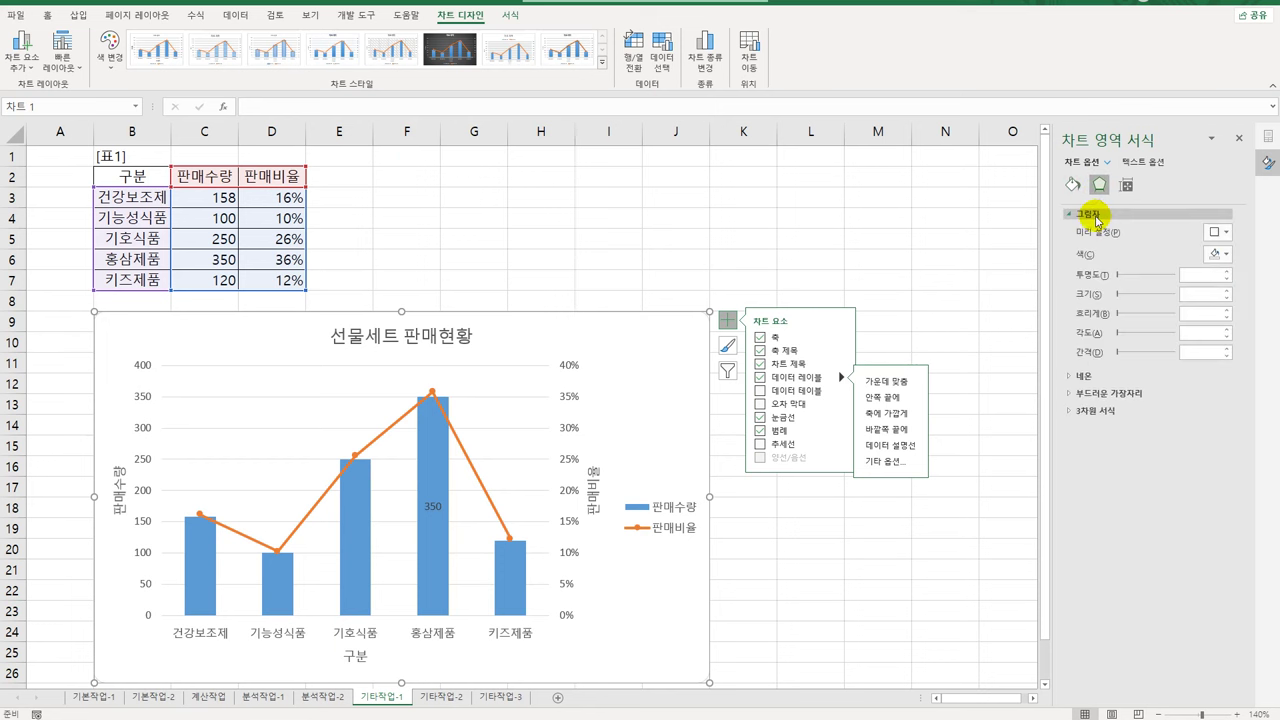
click(1220, 232)
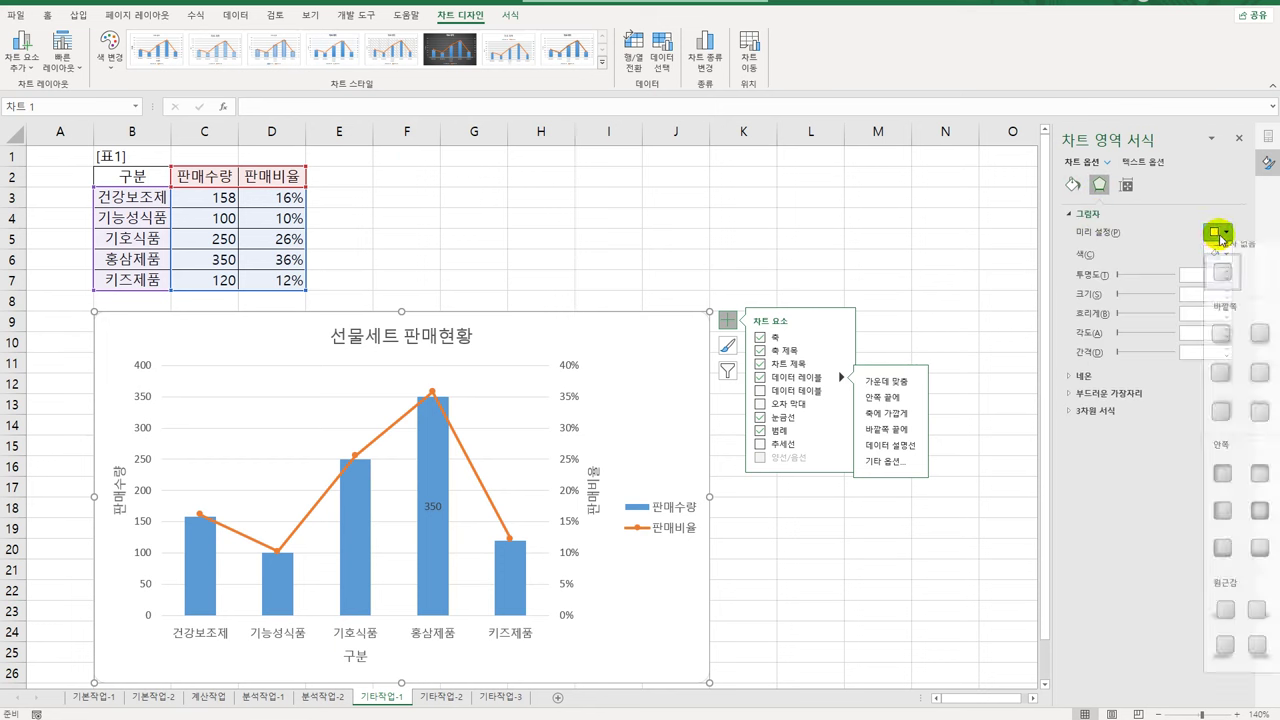
click(1258, 520)
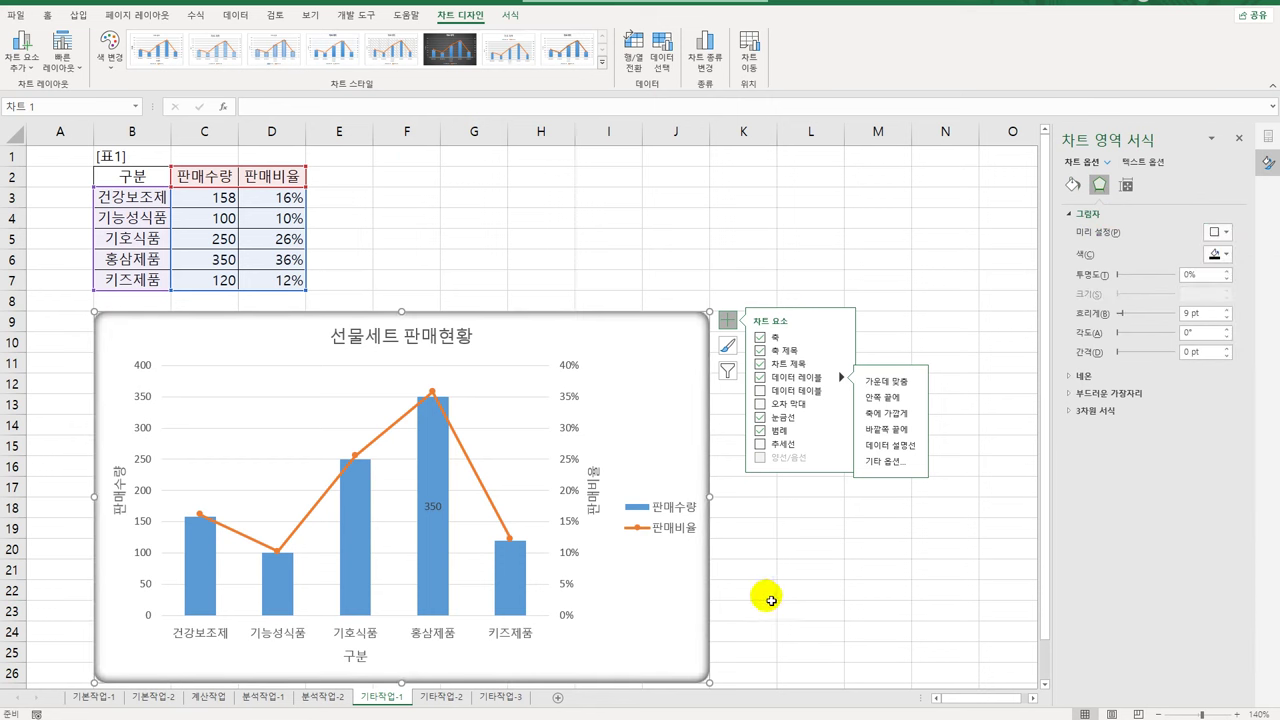
Set the major unit (기본) of the chart's primary vertical axis, 판매수량, to 100
click(144, 432)
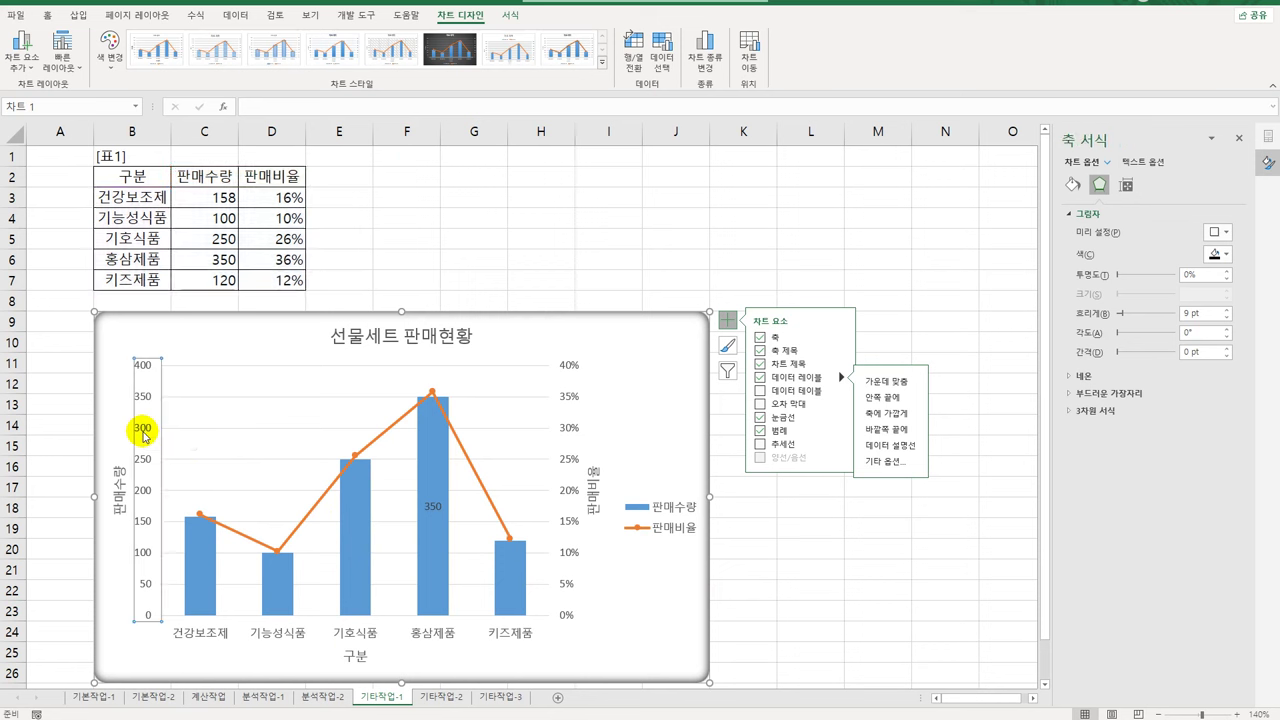
click(1151, 190)
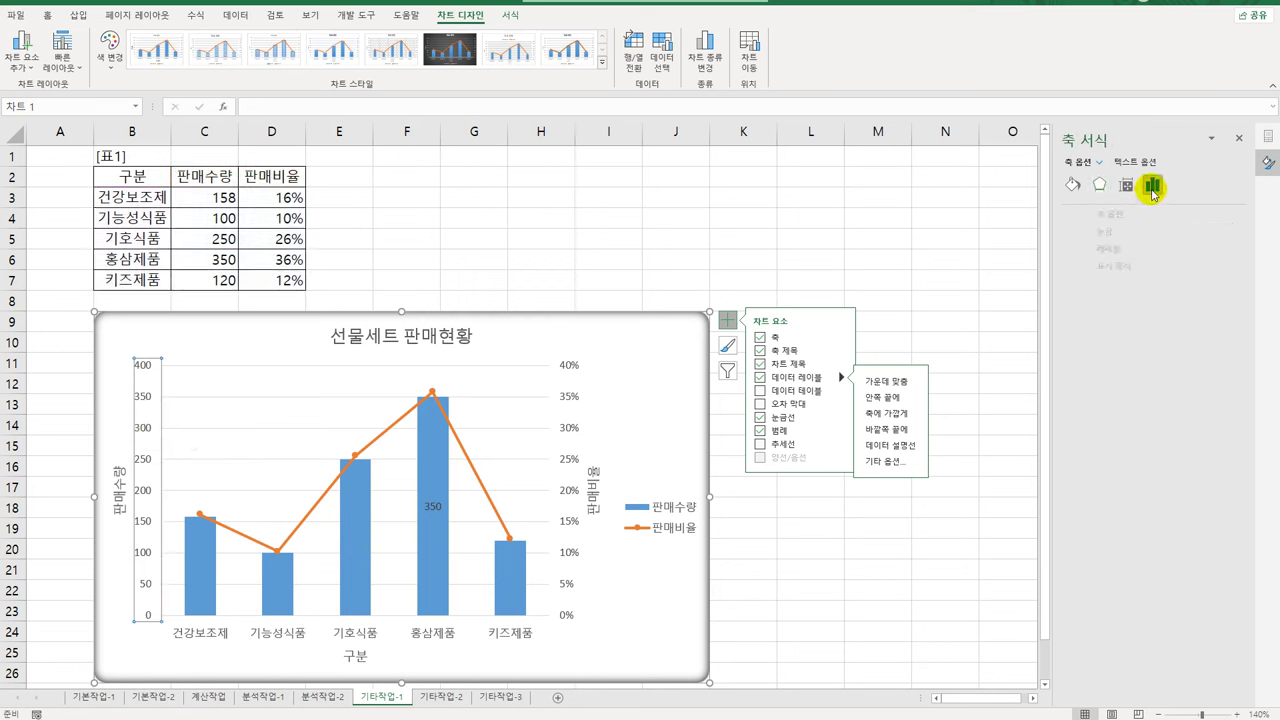
click(1082, 213)
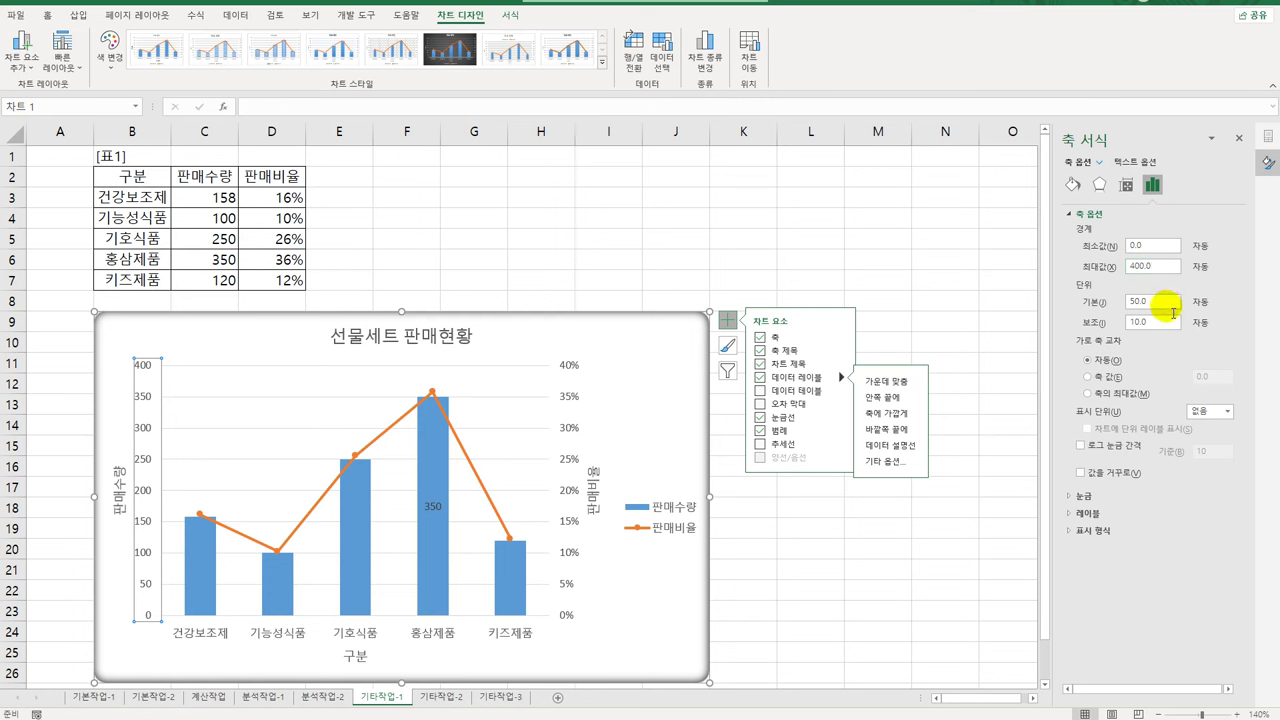
double_click(1152, 301)
text(10)
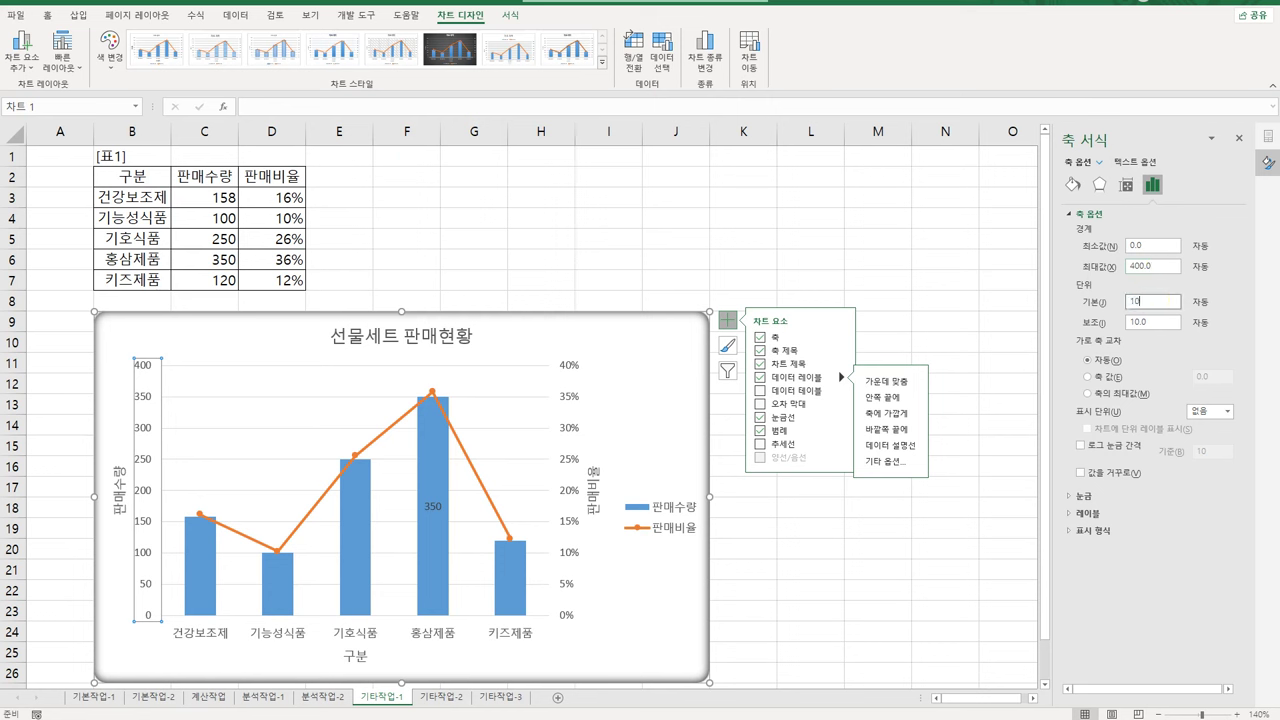
text(0)
key(Return)
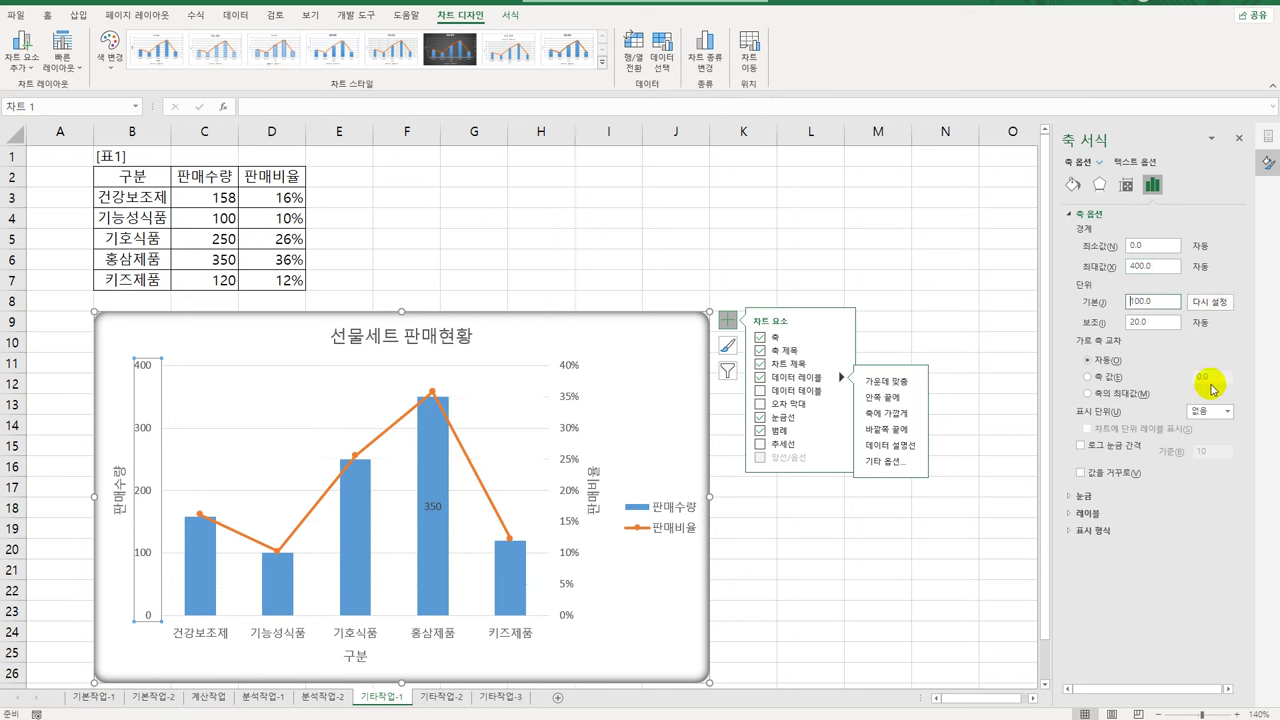
Set the major unit (기본) of the secondary vertical axis, 판매비율, to 0.1 and deselect the chart
click(570, 435)
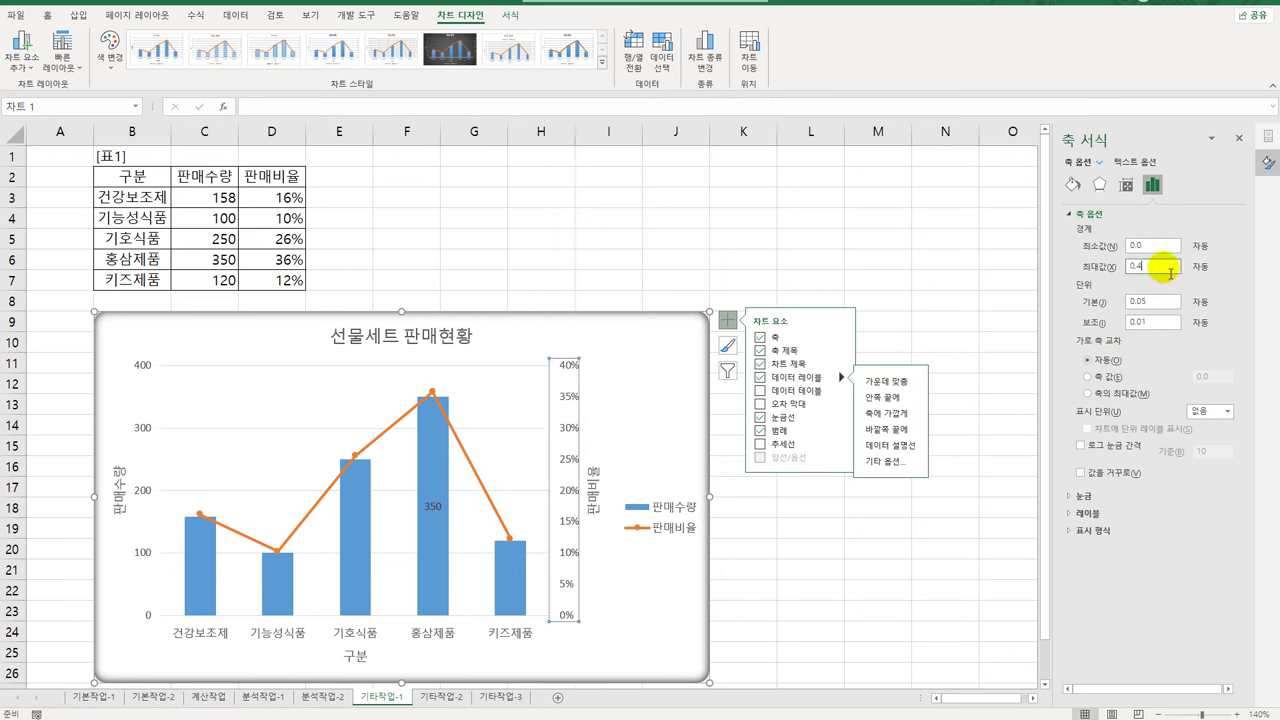
click(1094, 303)
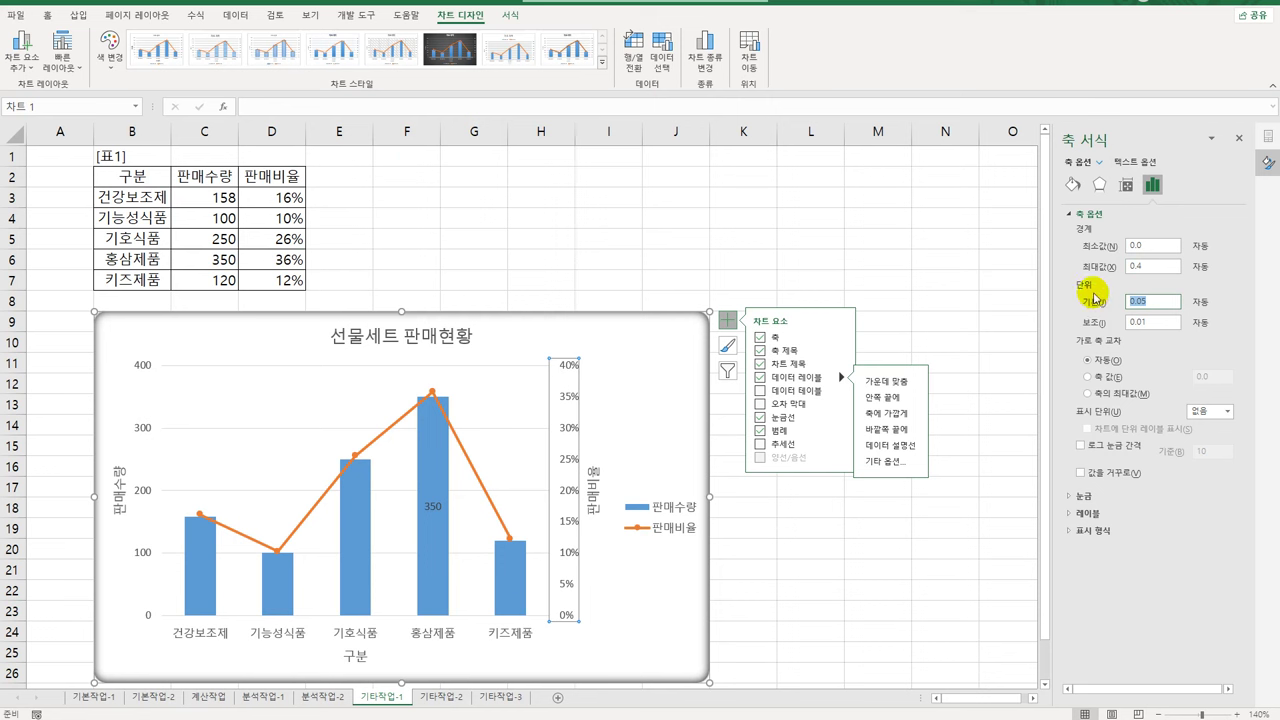
text(0)
click(1096, 298)
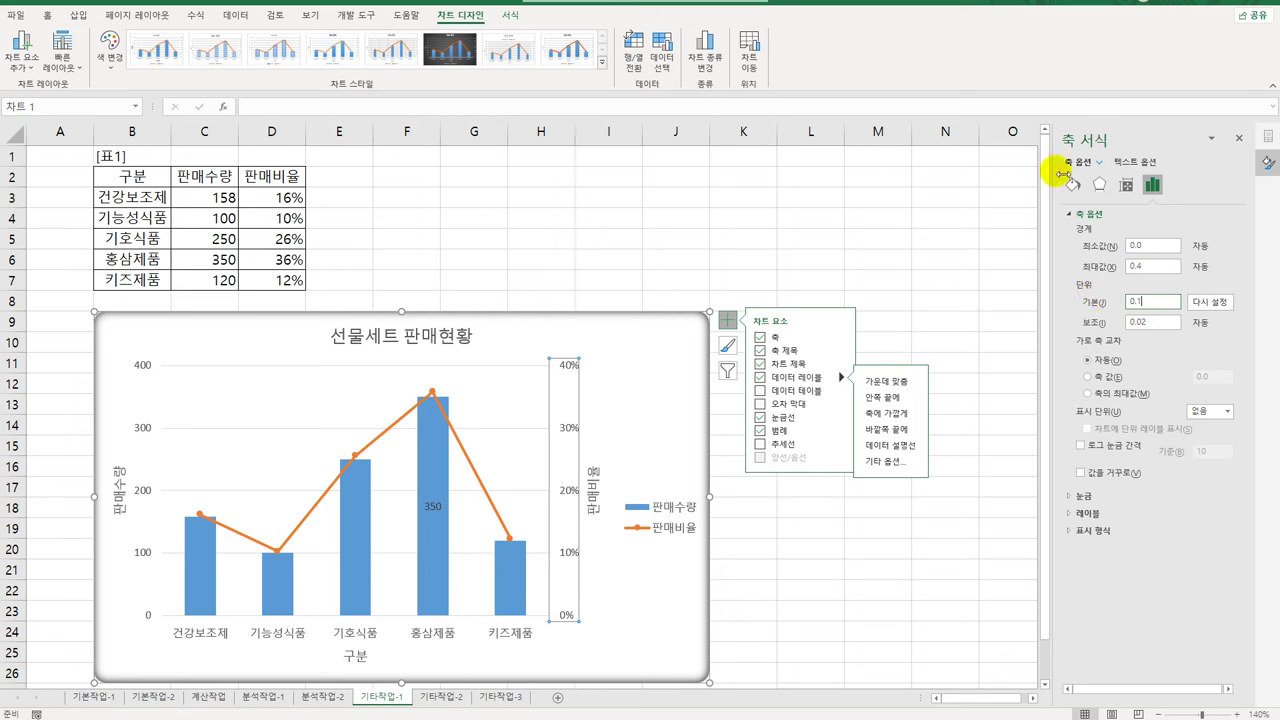
click(806, 258)
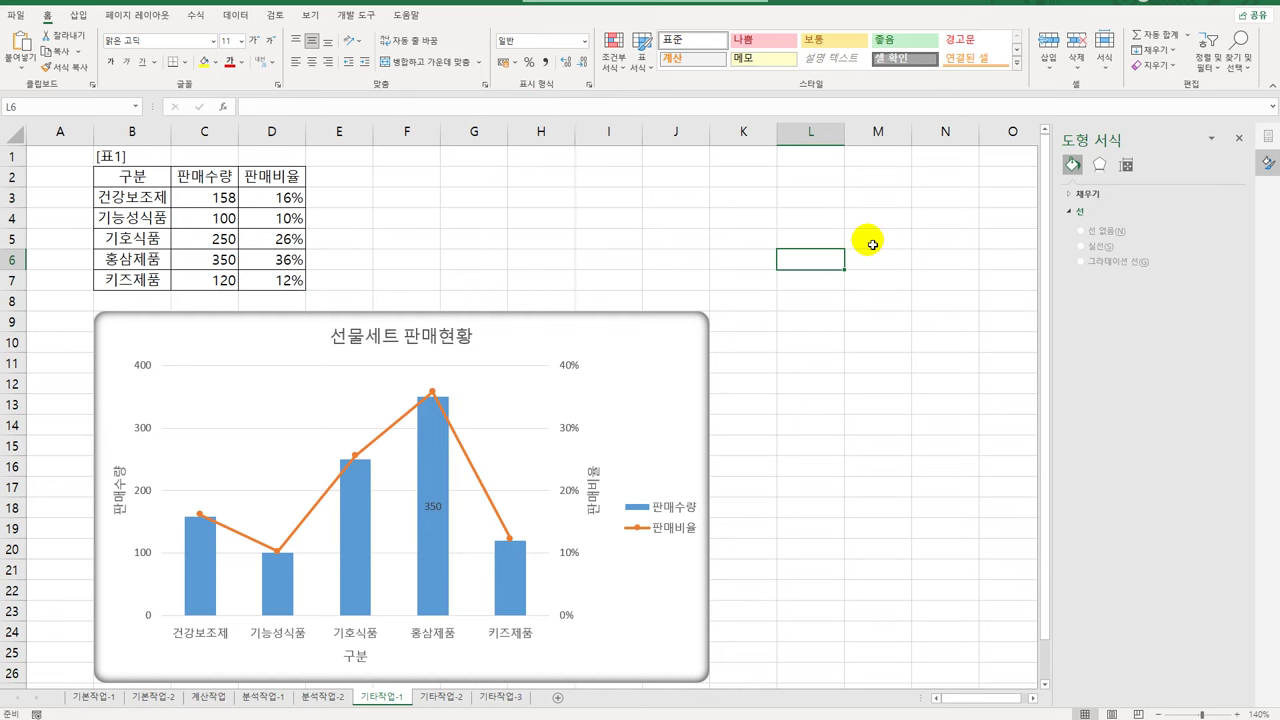
click(858, 430)
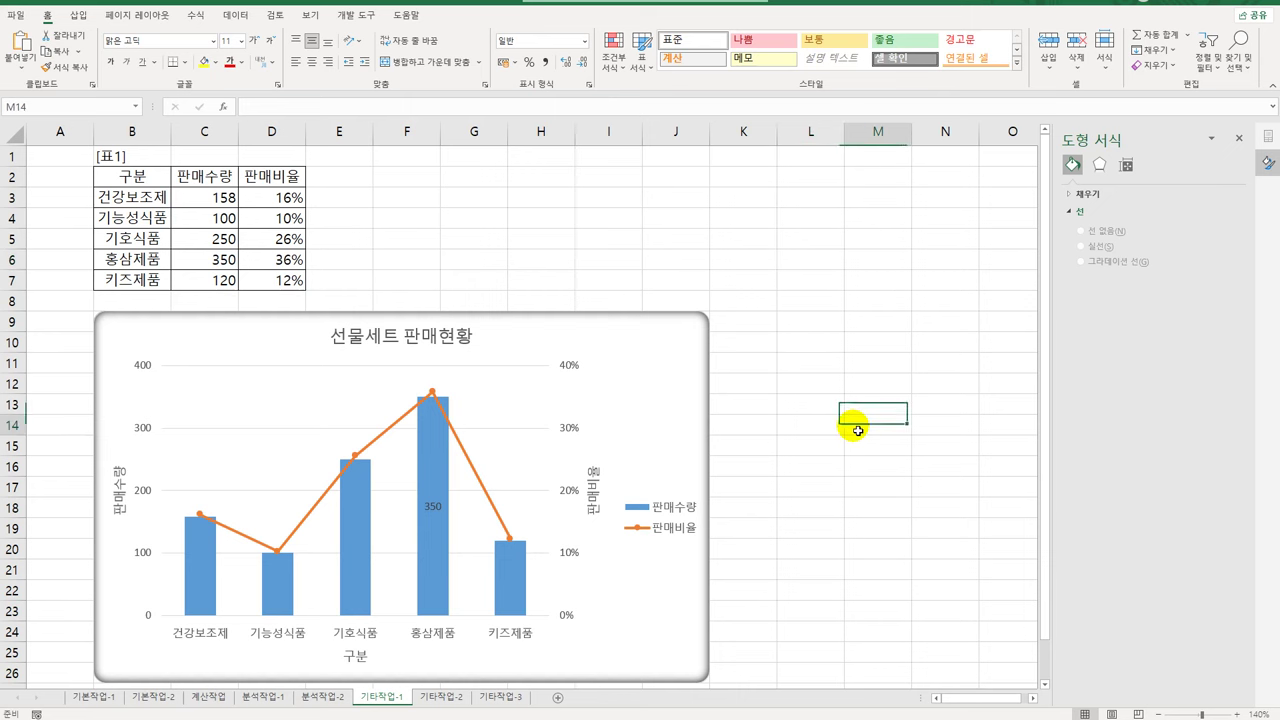
On sheet 기타작업-2, draw a form-control button covering cells B2:C3
click(441, 696)
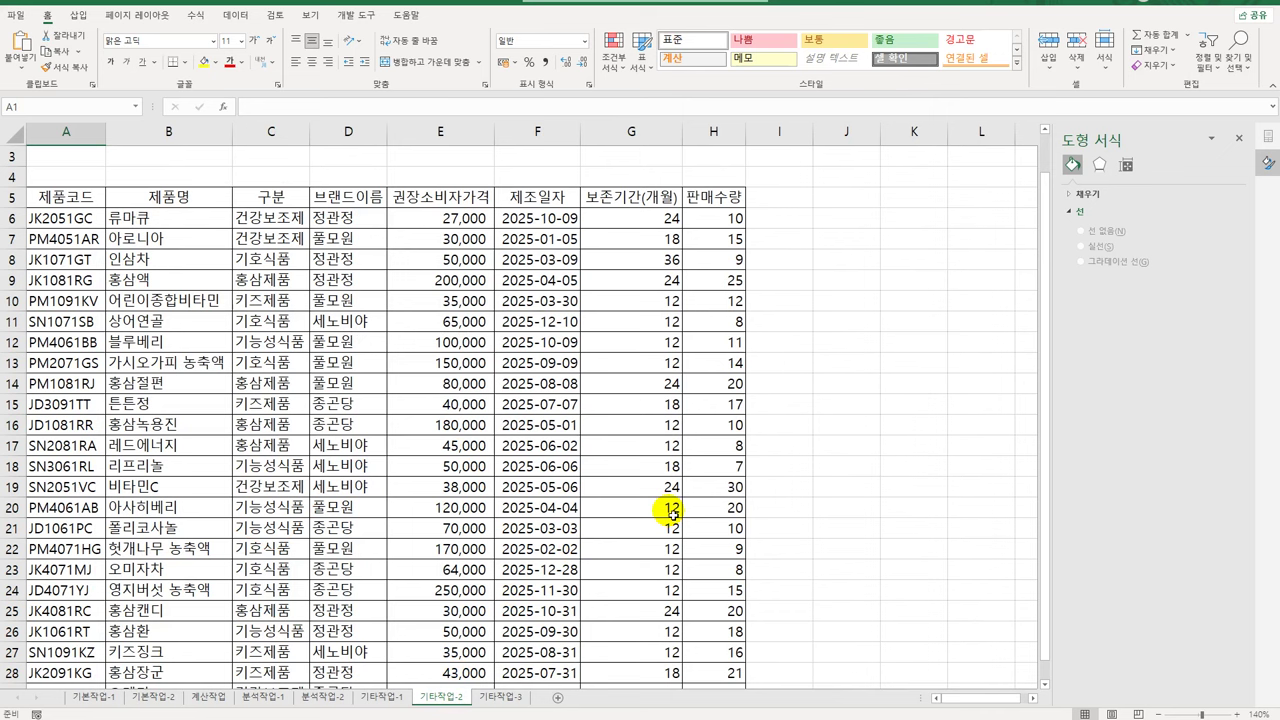
click(367, 16)
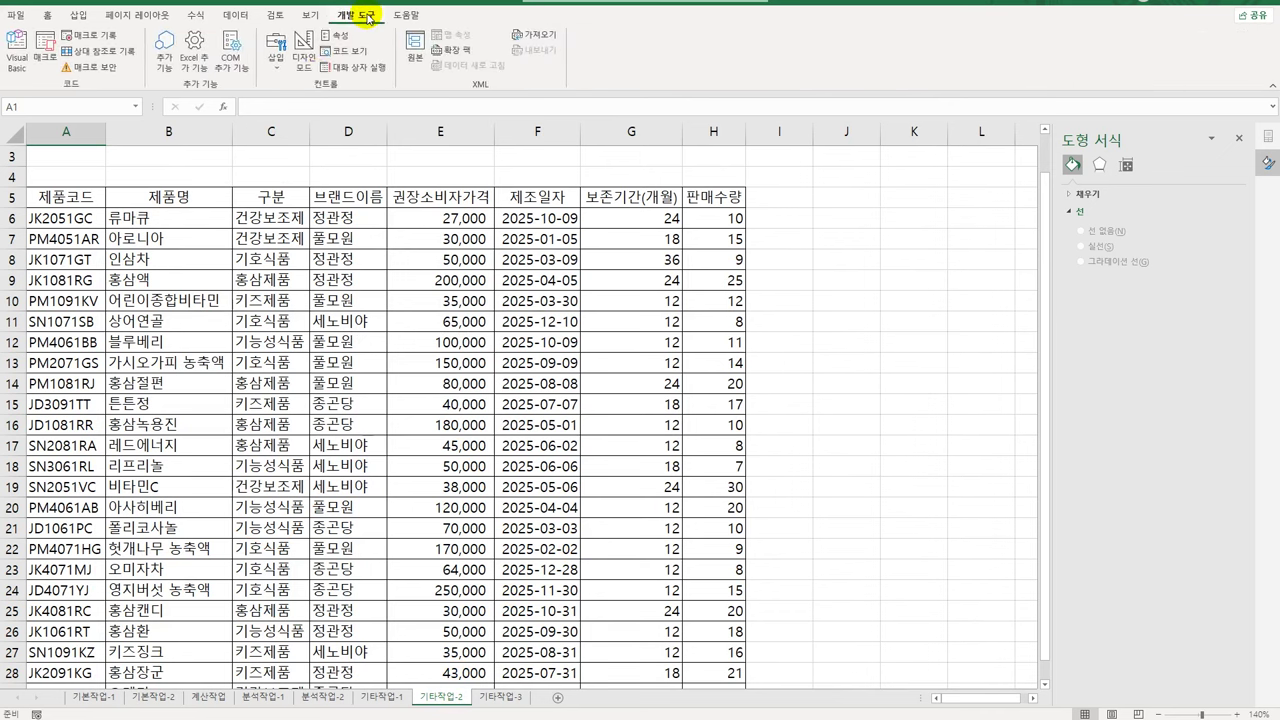
click(276, 55)
click(278, 103)
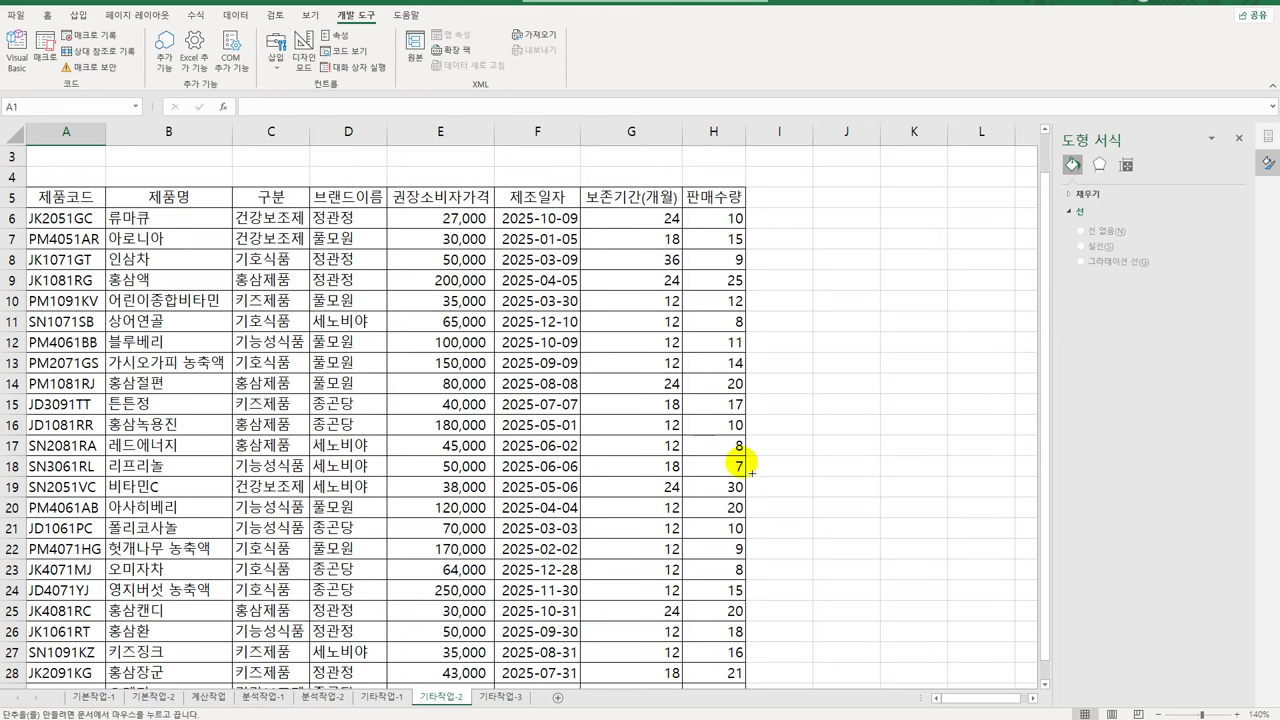
scroll(745, 468, up, 1)
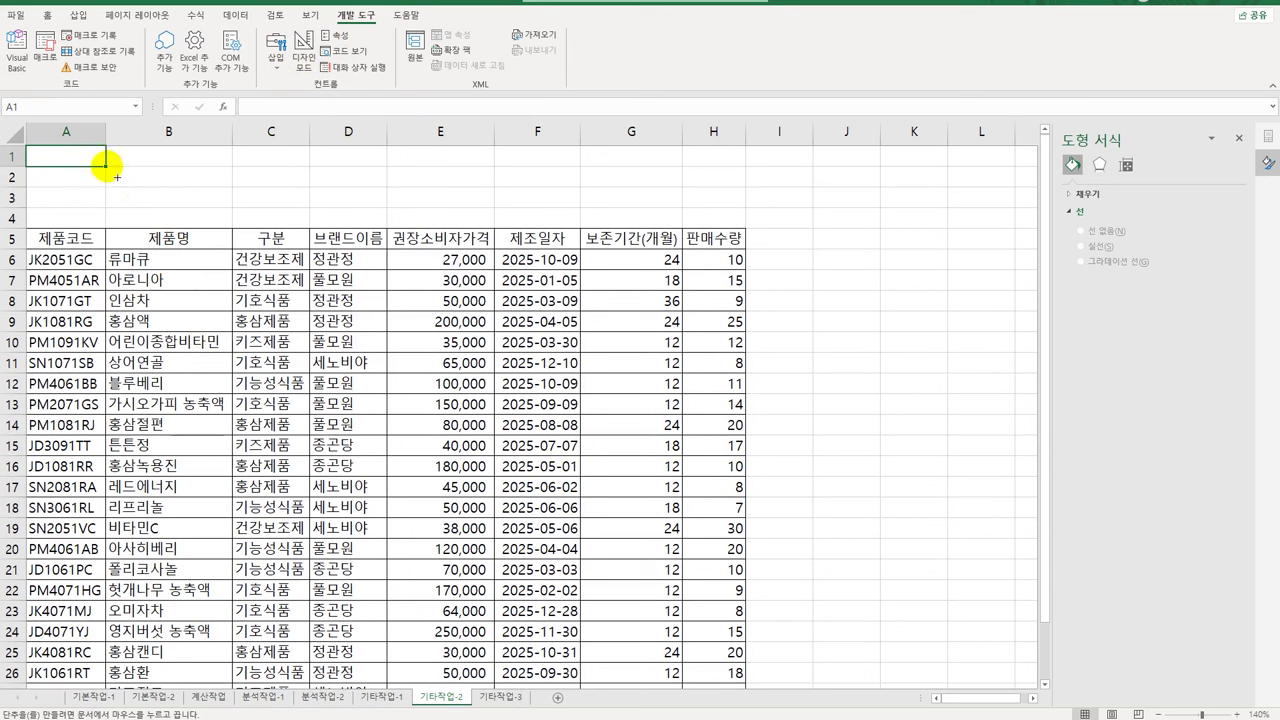
drag(105, 166, 309, 207)
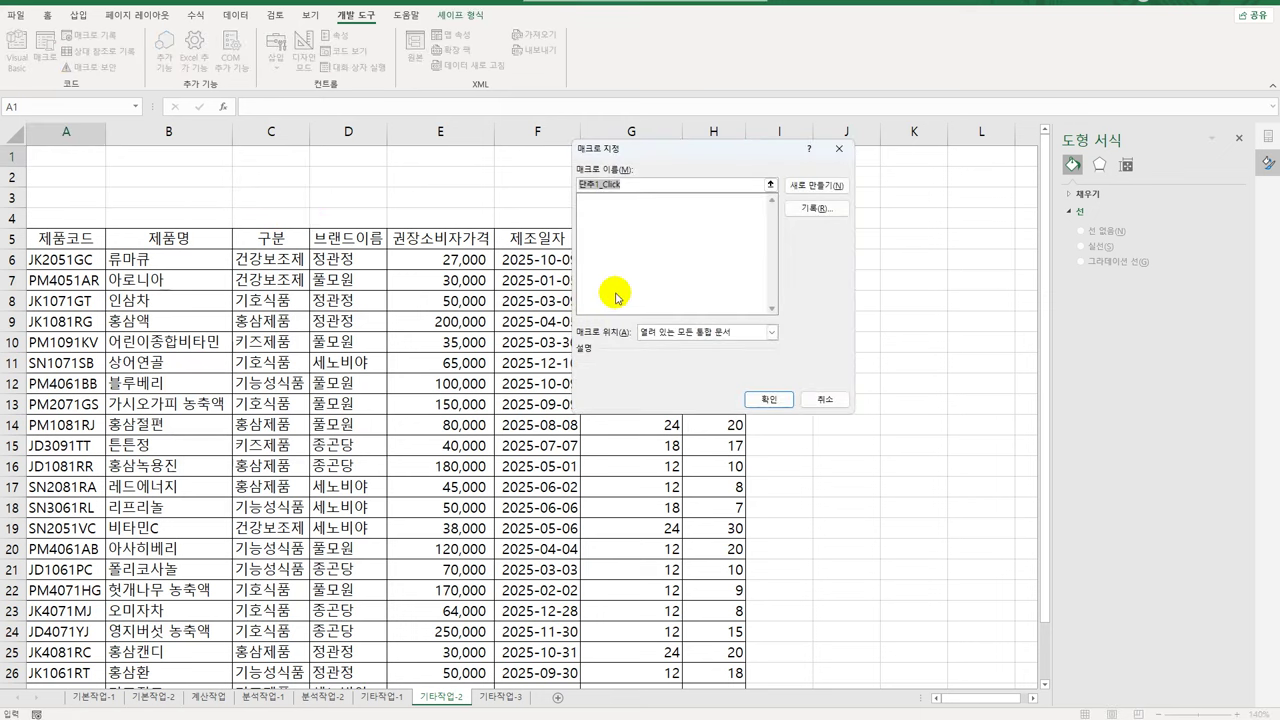
Name the button's macro 가격서식 and start recording it
text(급)
click(816, 208)
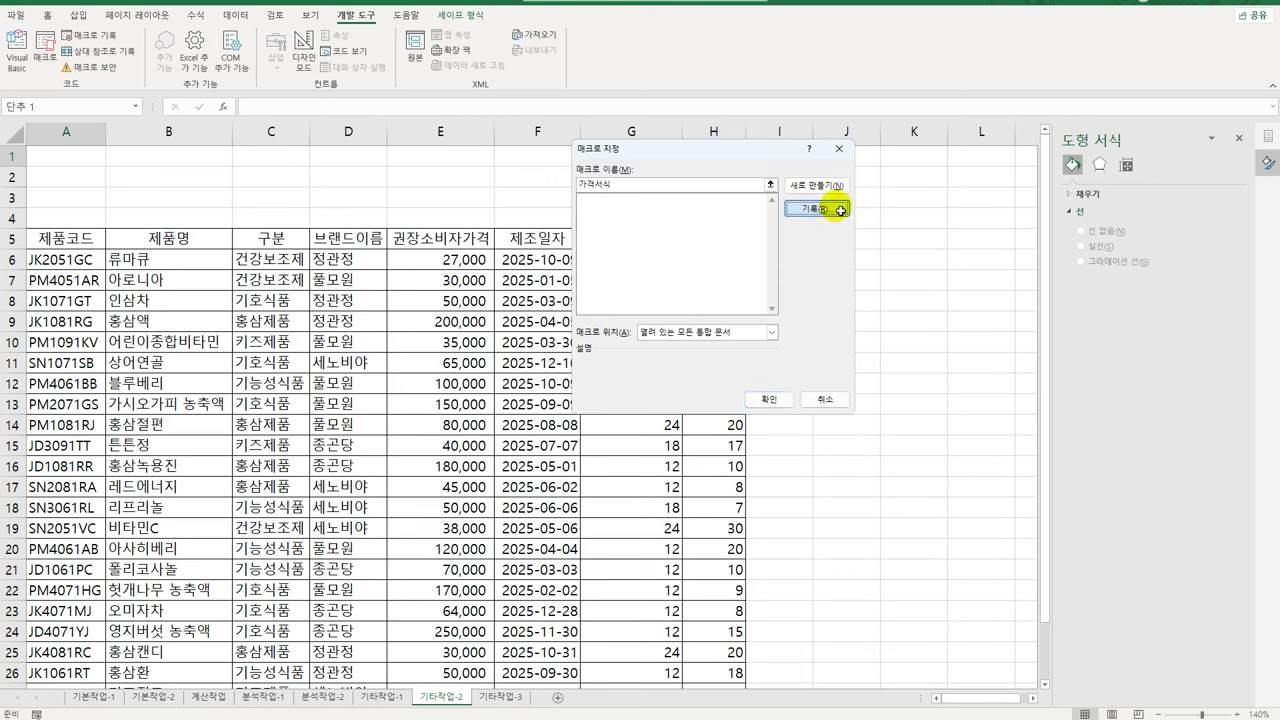
click(755, 373)
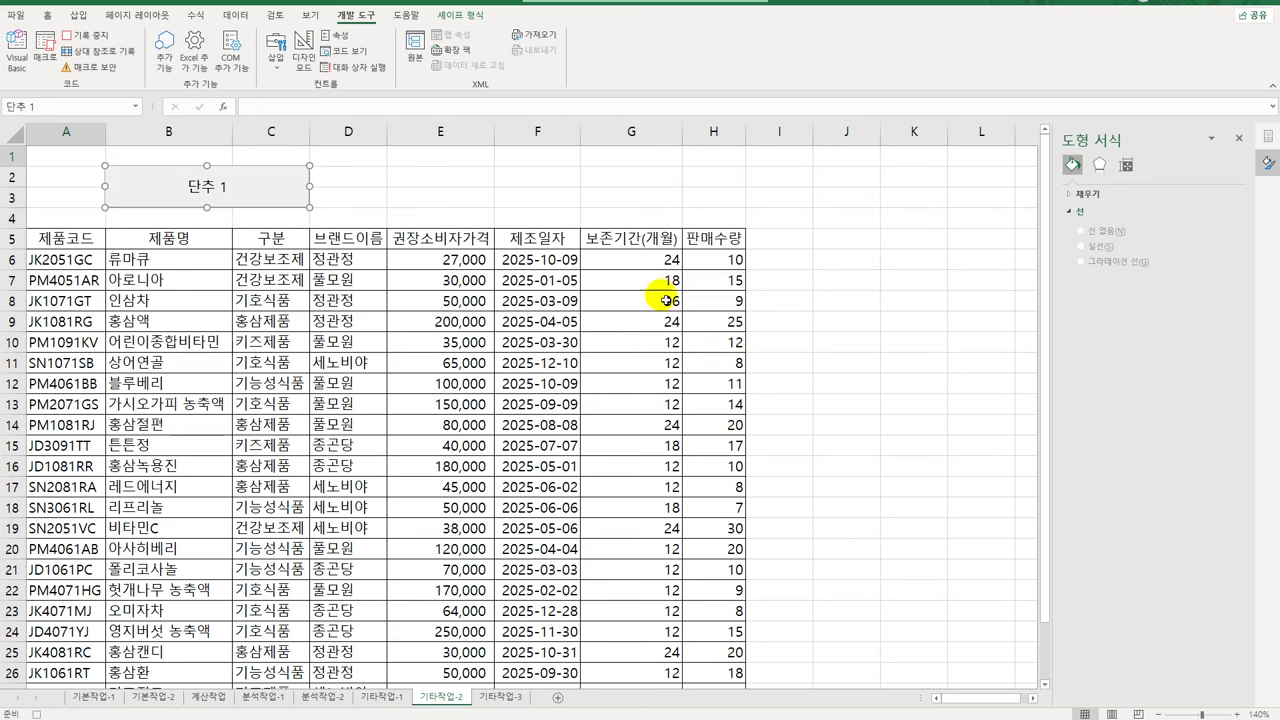
Apply the custom number format [빨강][>=100000]#,##0"원";#,##0"원" to the 권장소비자가격 values in E6:E29 and stop recording the macro
drag(457, 473, 469, 655)
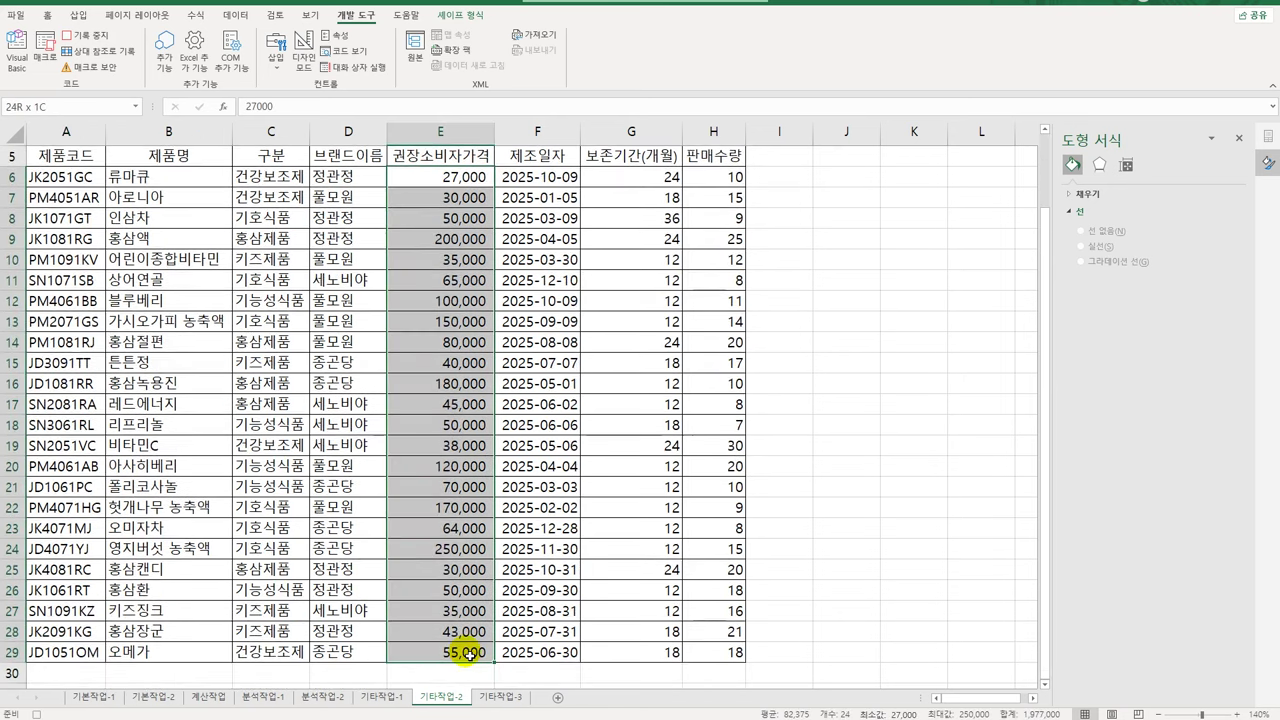
right_click(434, 176)
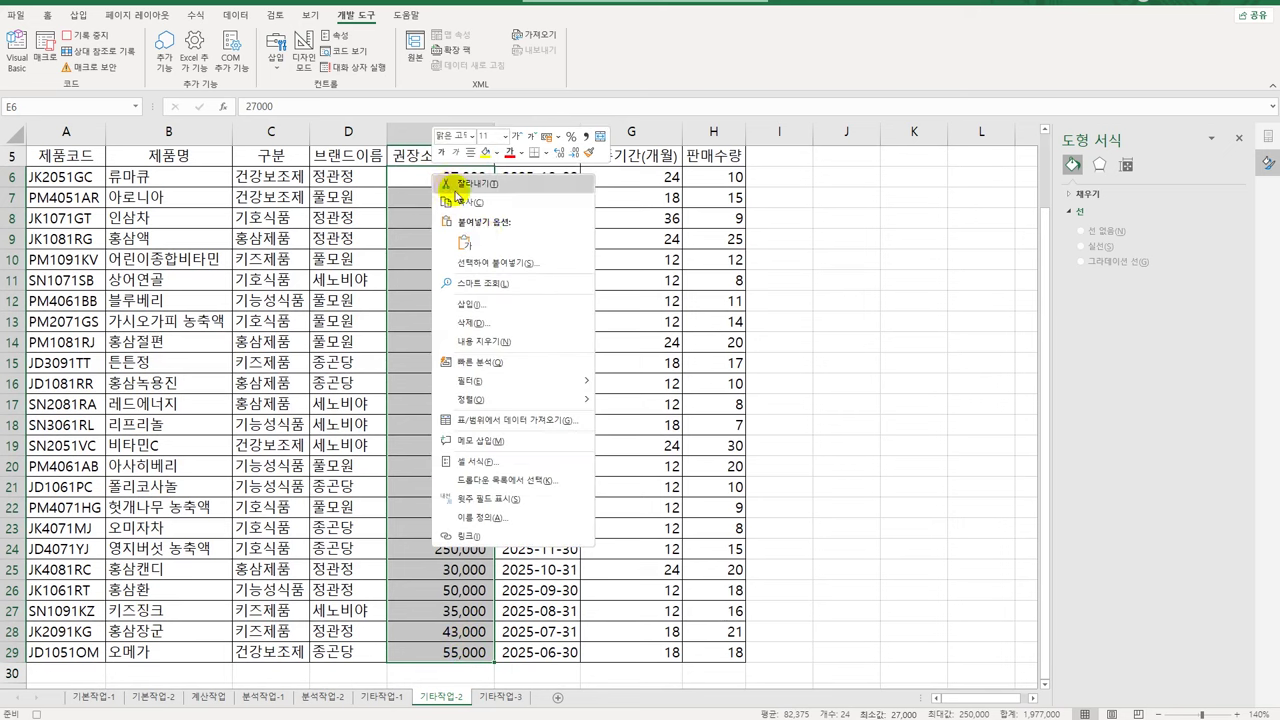
click(476, 461)
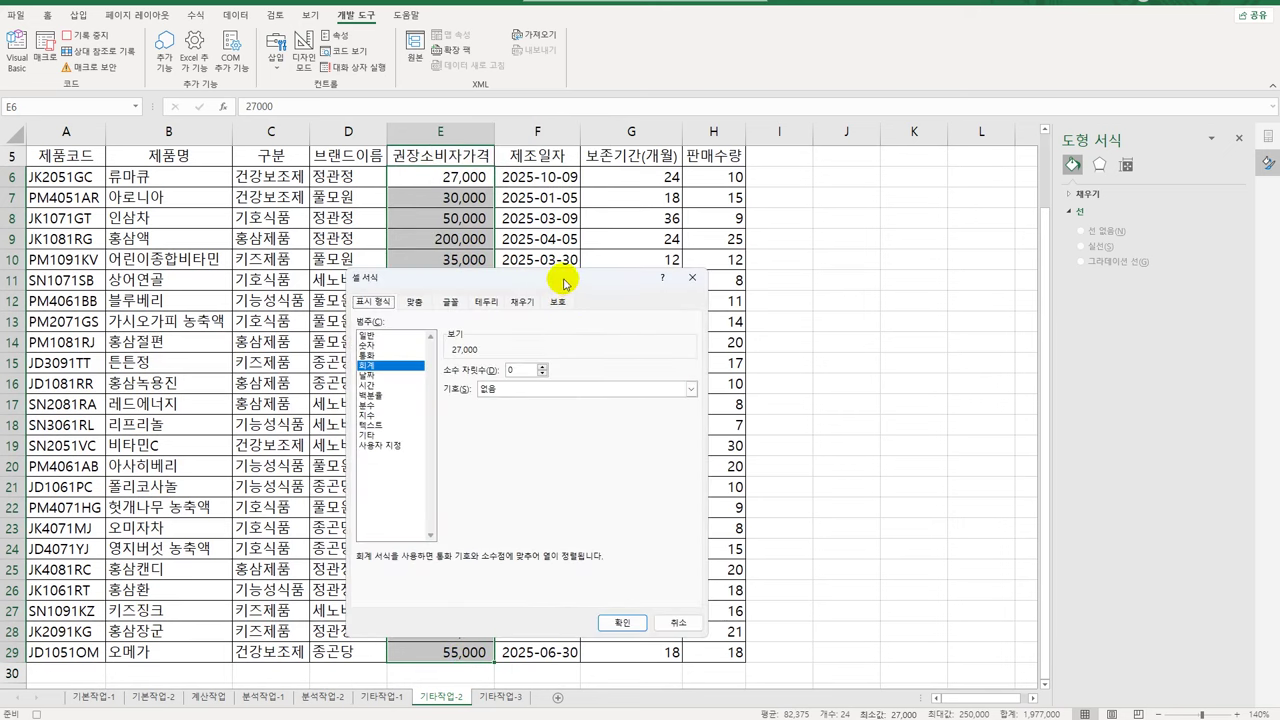
drag(563, 283, 796, 163)
click(620, 326)
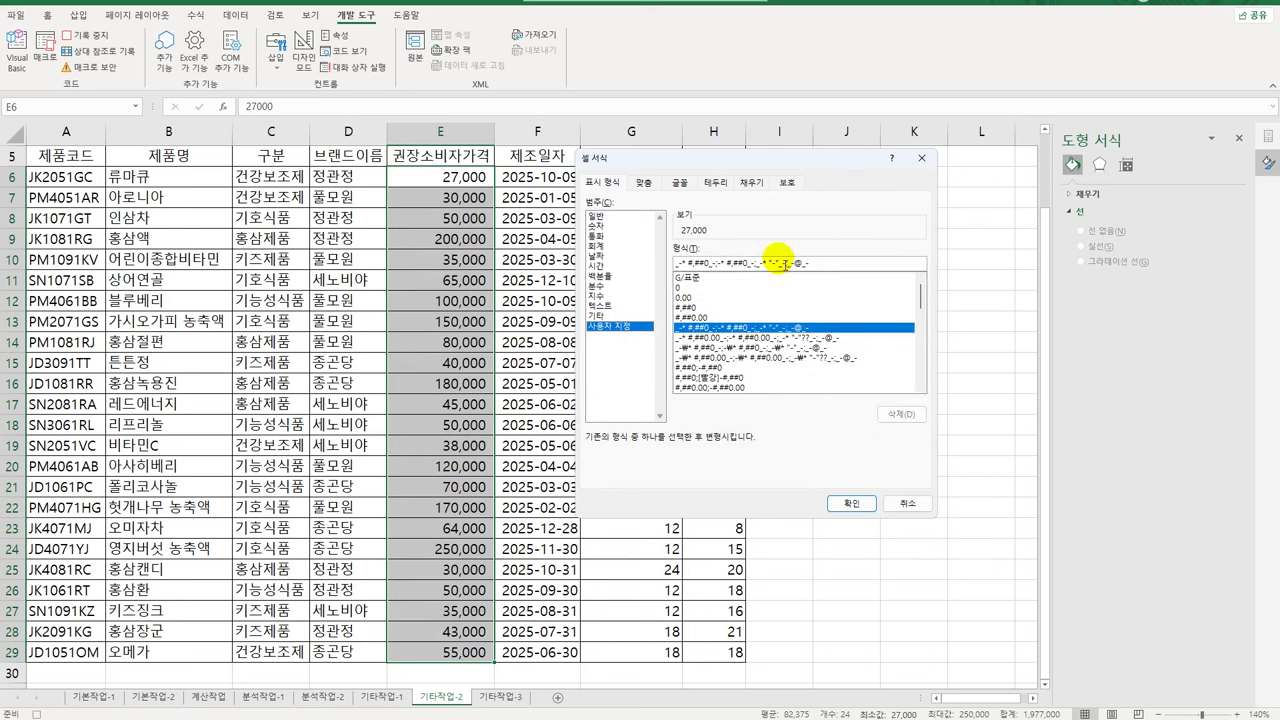
drag(830, 263, 590, 263)
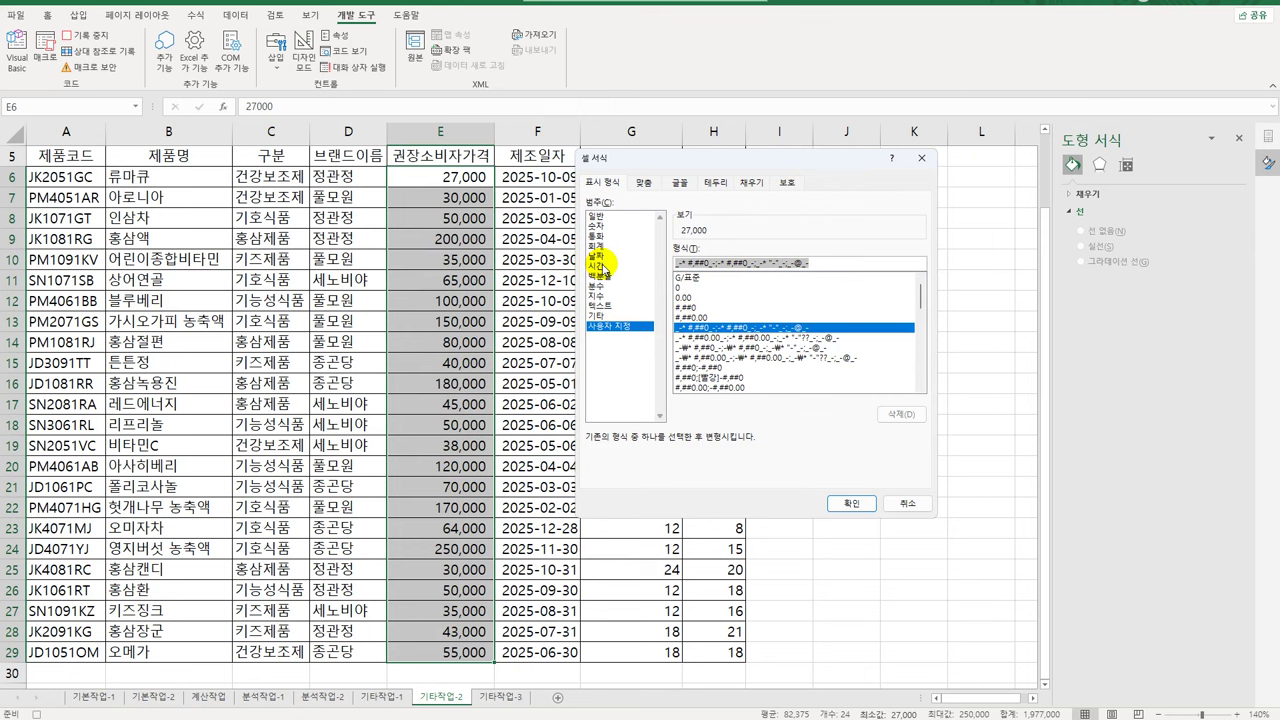
key(Delete)
text(ㅁ)
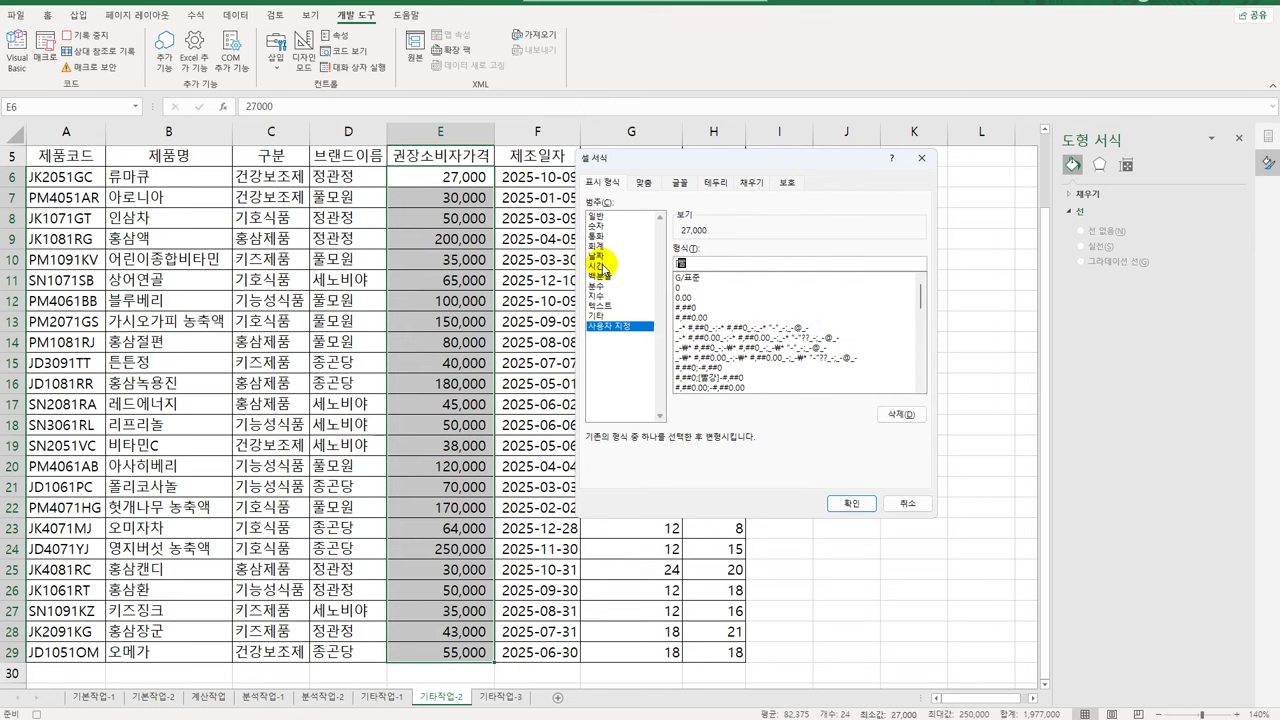
text(빨강])
text([>=100000])
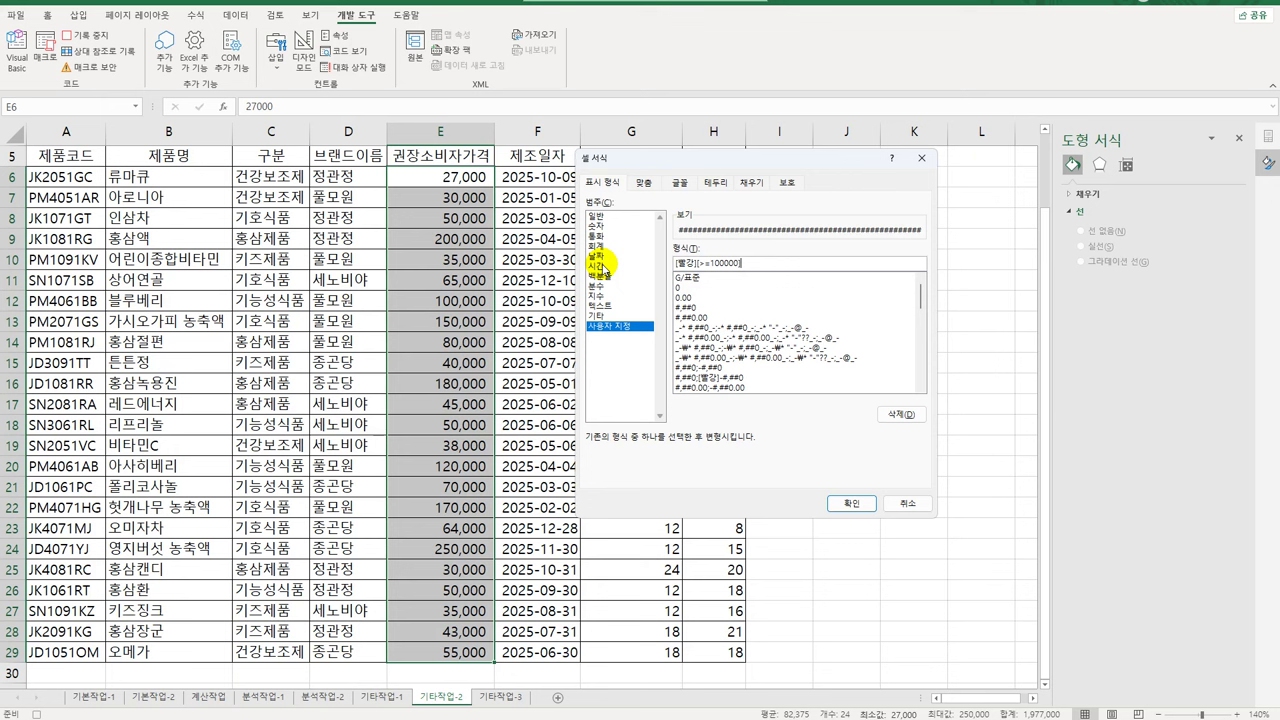
text(#)
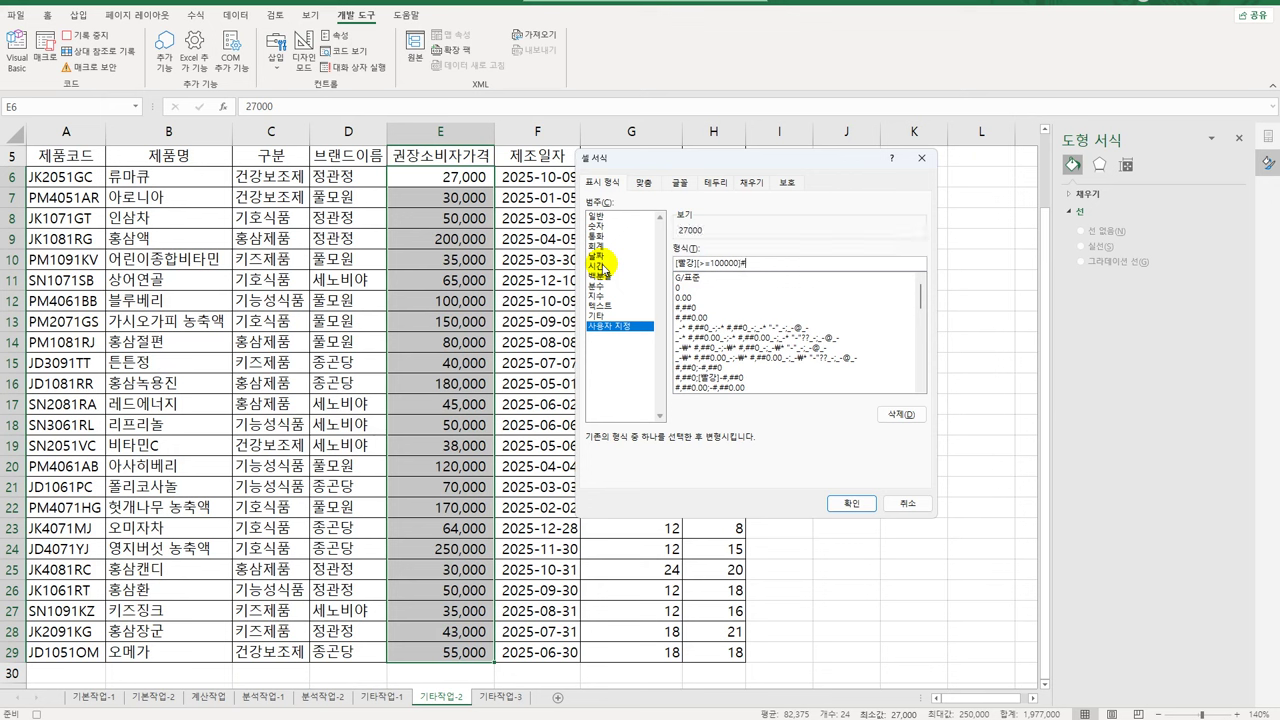
text(,#)
text(#0"원")
text(;)
text(#,##)
text(0"ㅇ)
text(")
click(852, 505)
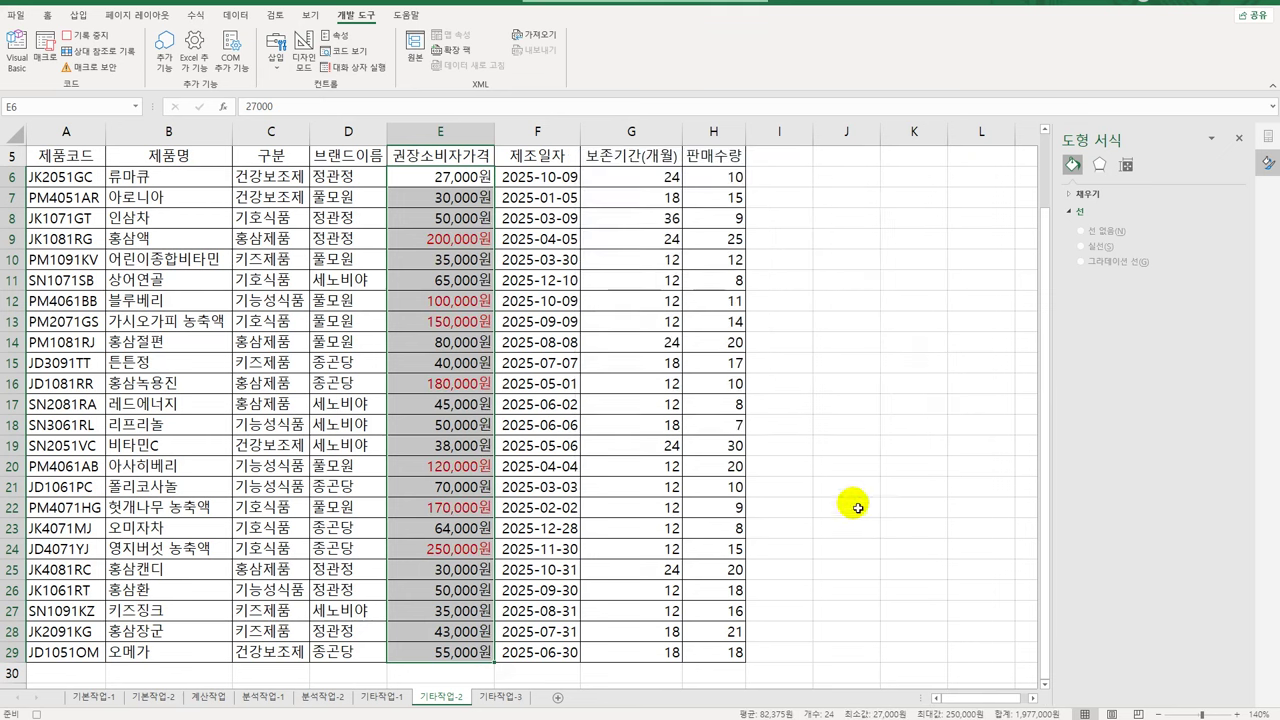
click(458, 651)
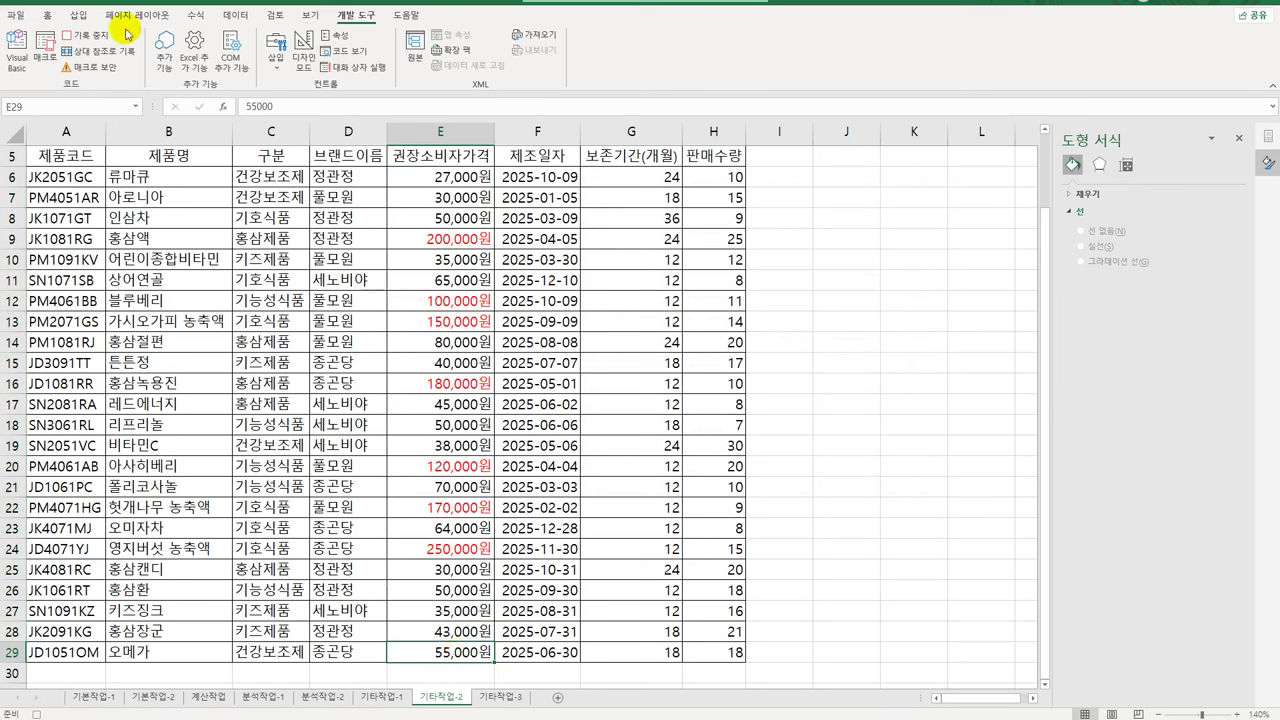
click(85, 35)
Change the button's label text to 가격서식 and deselect the button
scroll(348, 343, up, 2)
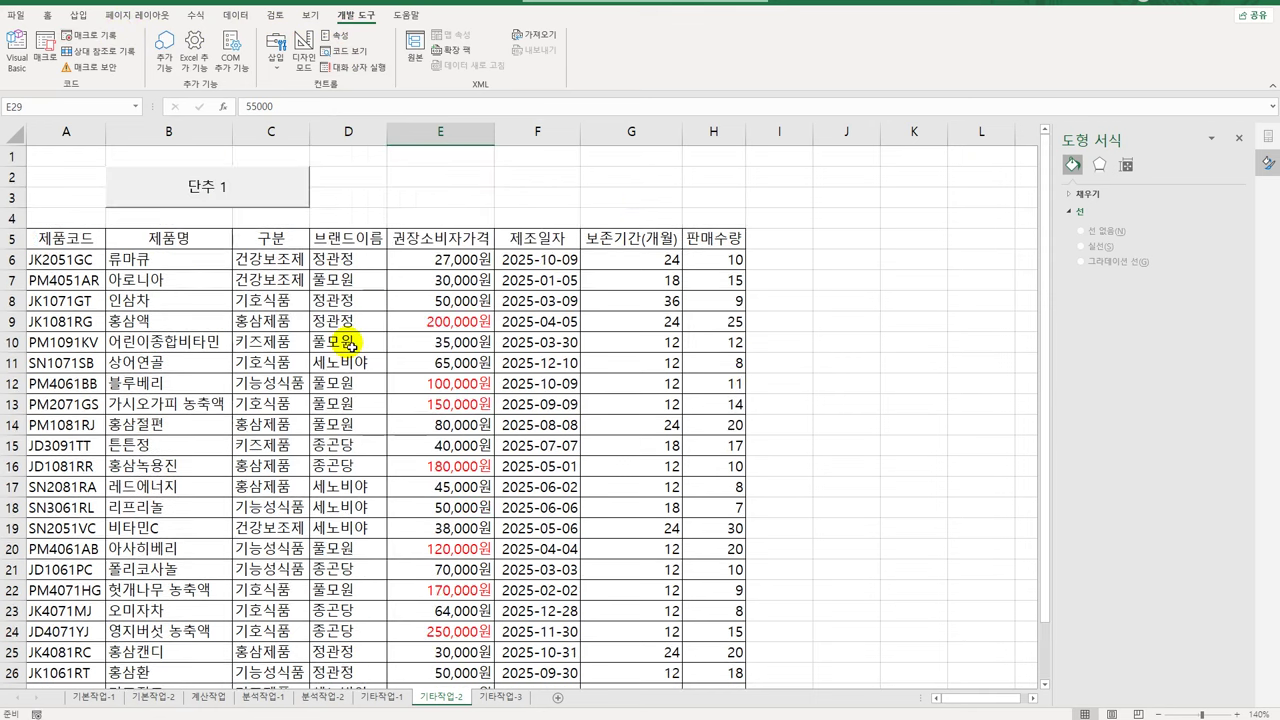
right_click(227, 188)
click(271, 246)
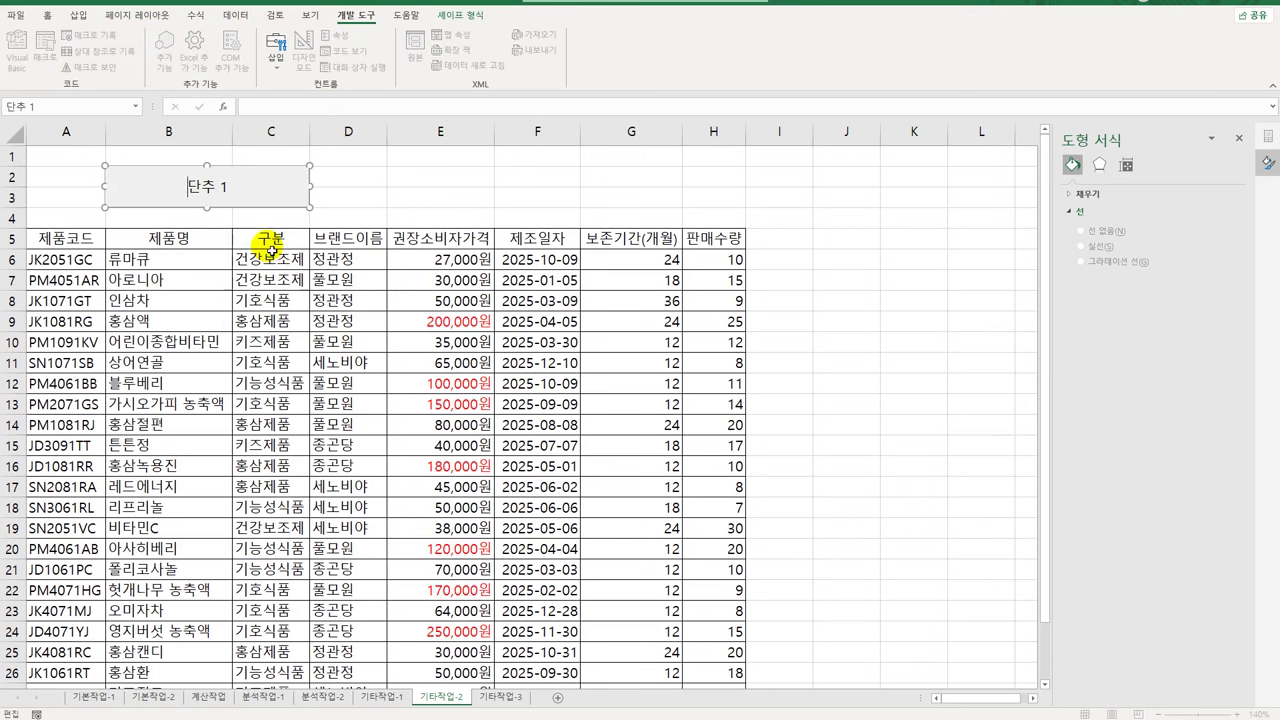
key(ctrl+a)
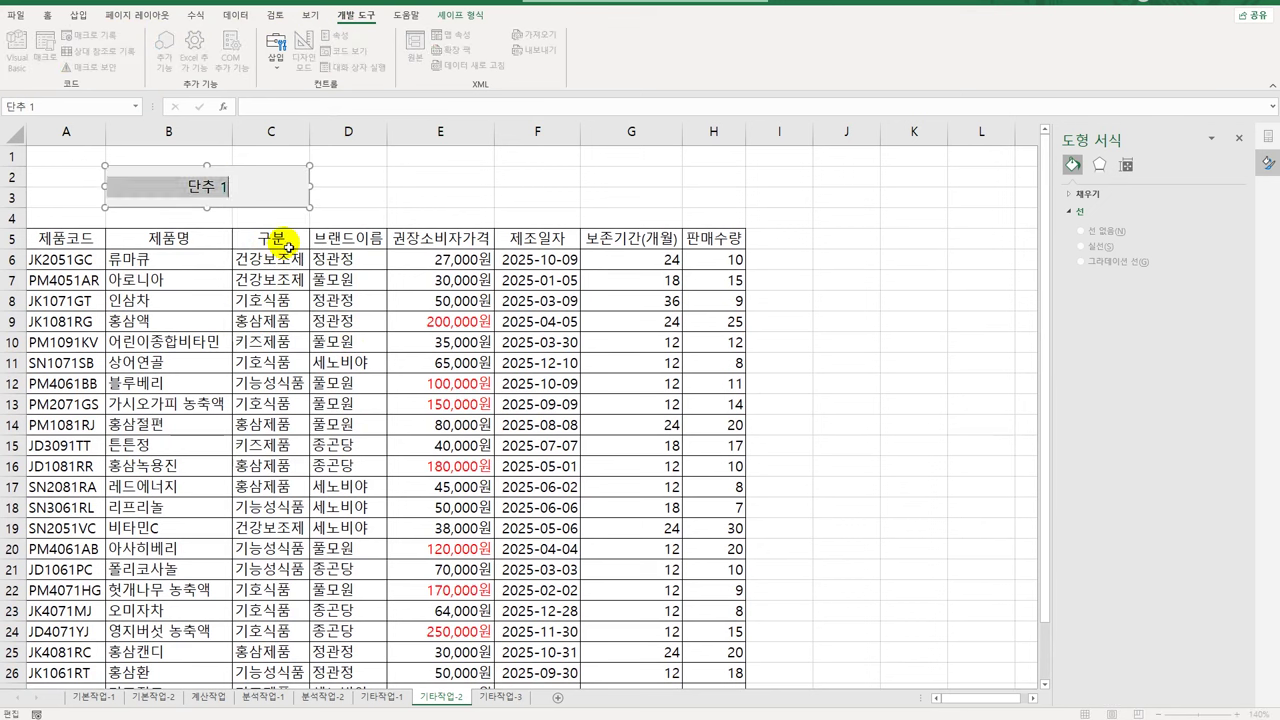
text(가격서식)
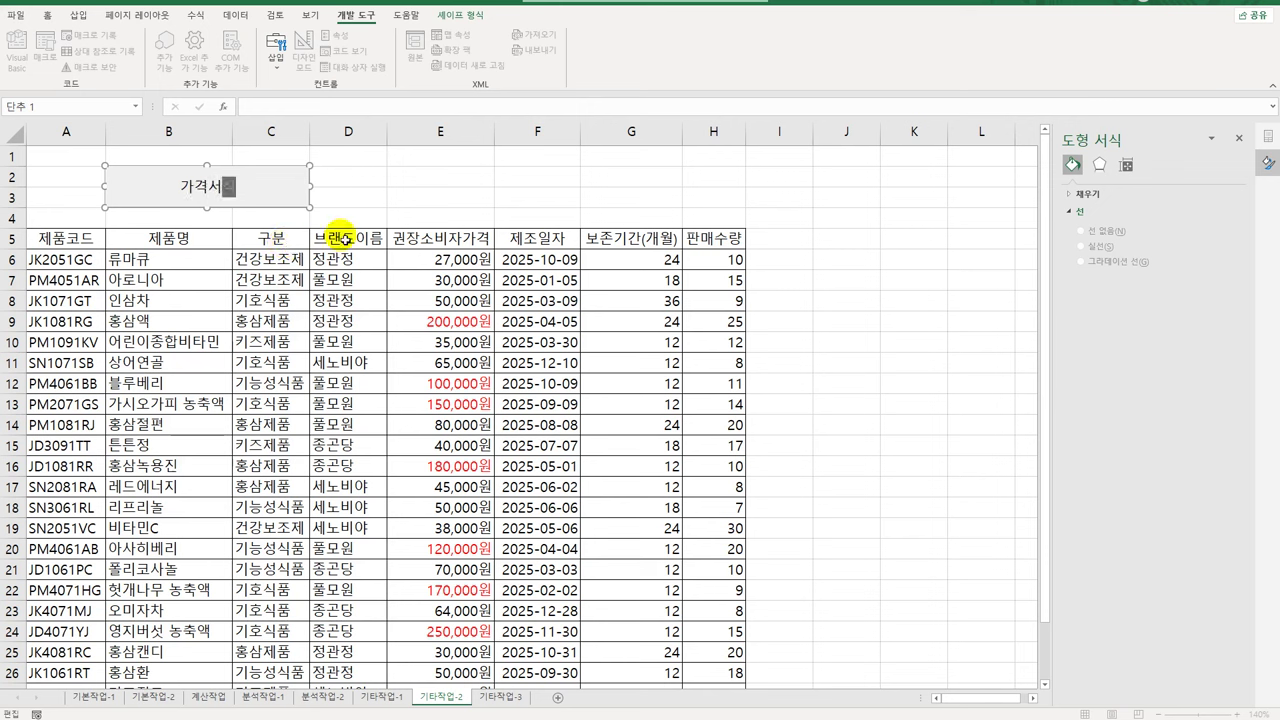
click(443, 221)
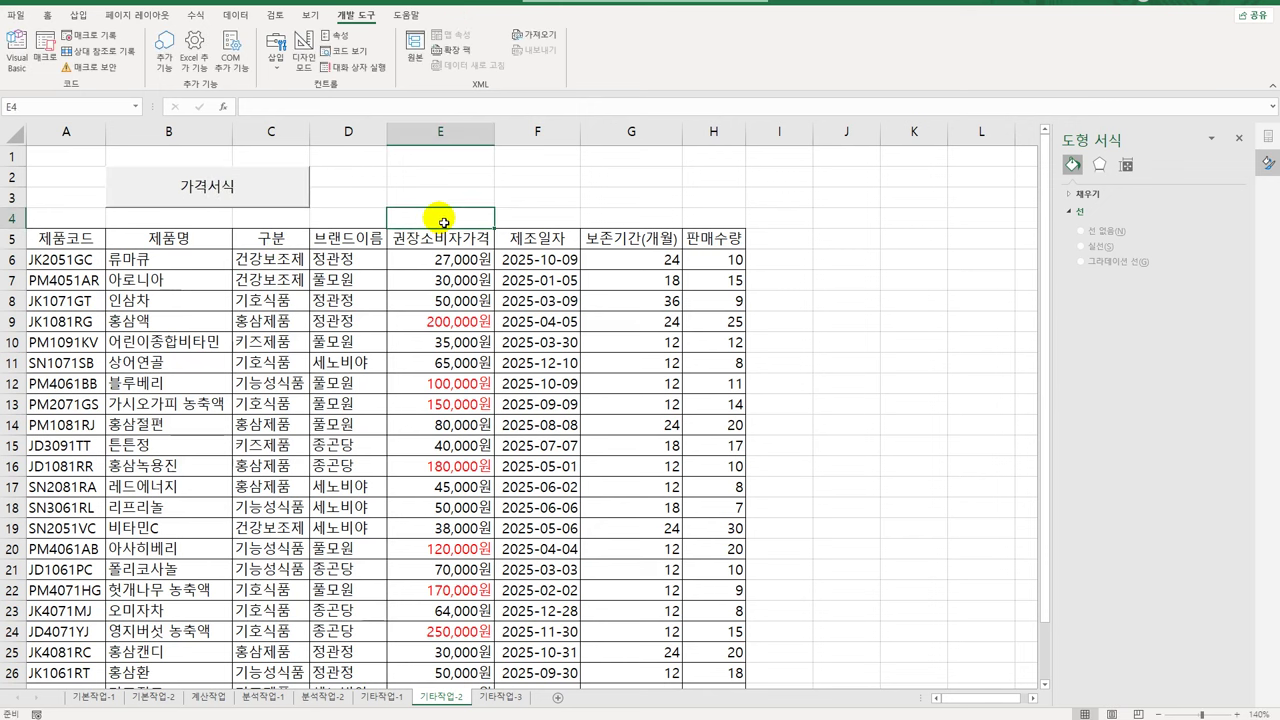
Draw a form-control button covering cells E2:F3 and start recording its macro under the name 날짜서식
click(278, 72)
click(268, 101)
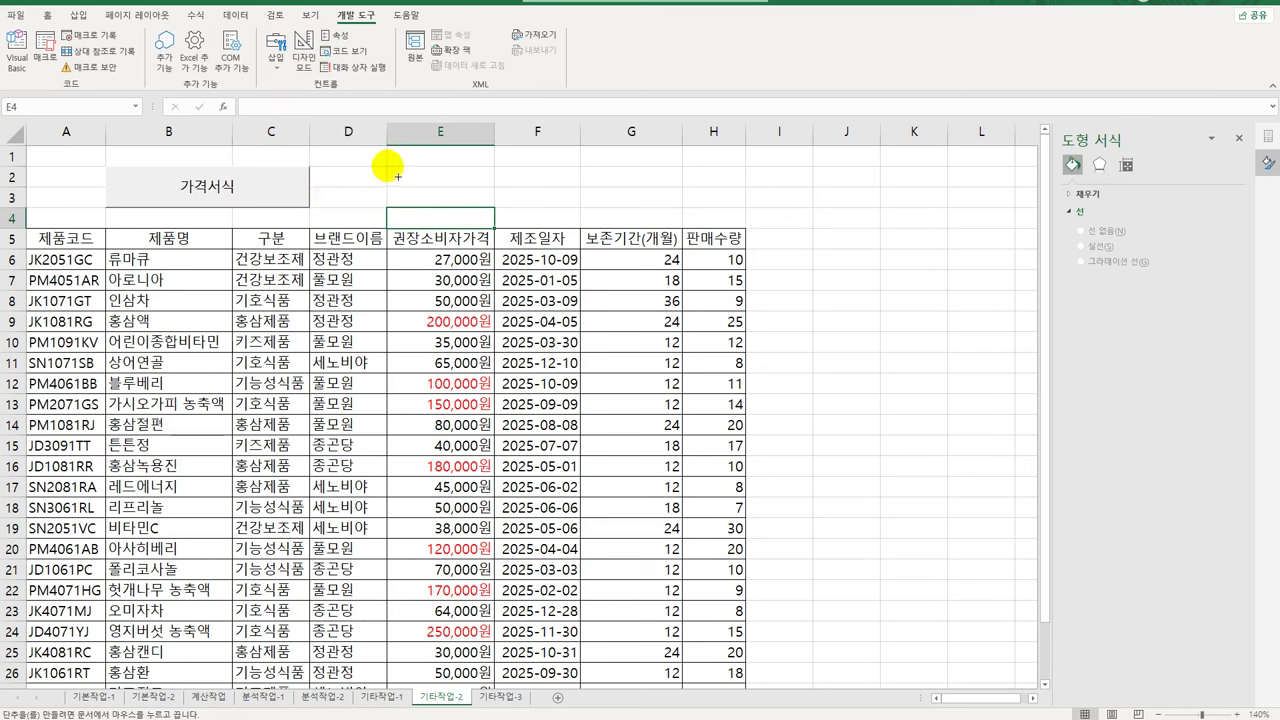
drag(398, 176, 566, 218)
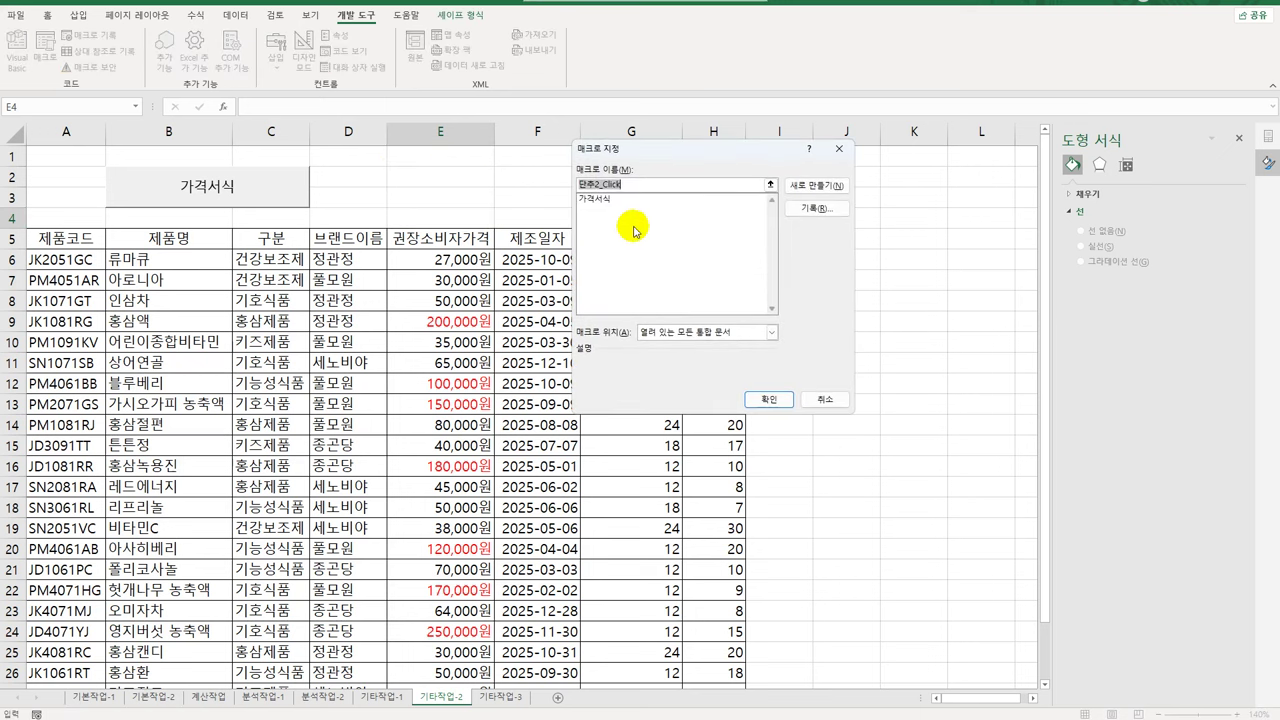
text(날짜서식)
click(815, 208)
click(759, 375)
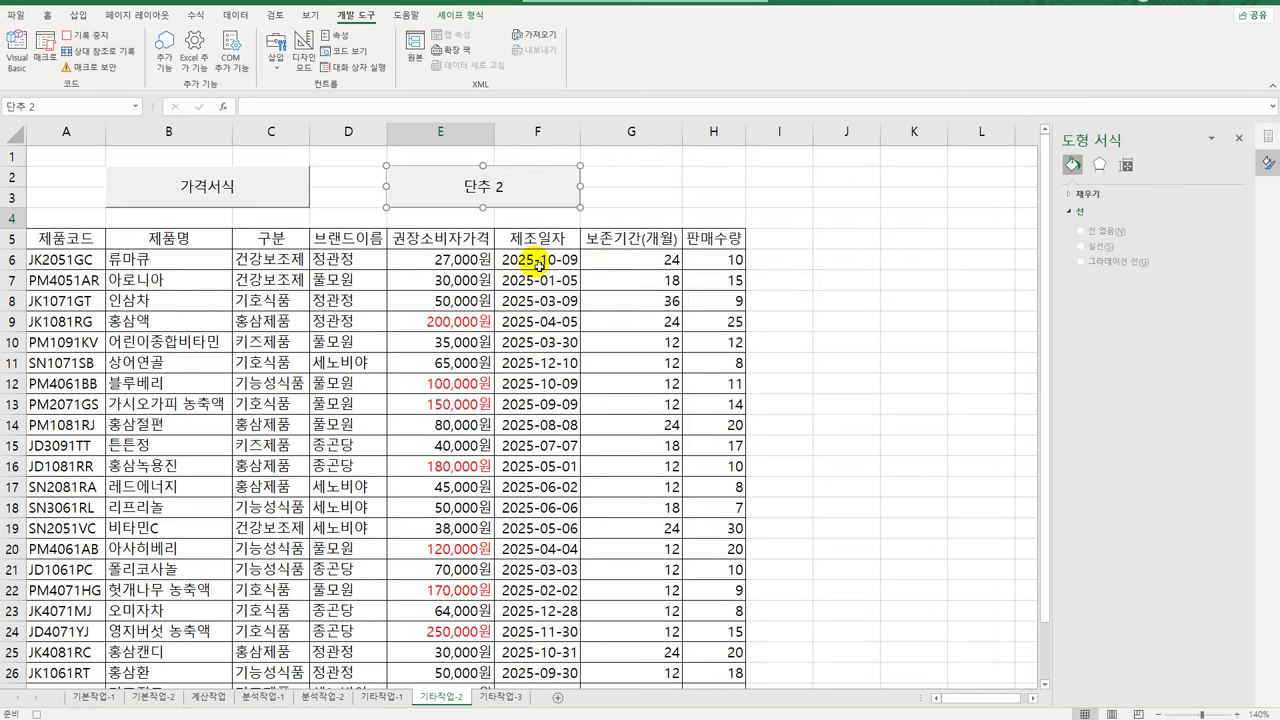
Apply the custom format yyyy-mm-dd (aaa) to the 제조일자 values in F6:F29 and stop recording the macro
drag(537, 259, 531, 657)
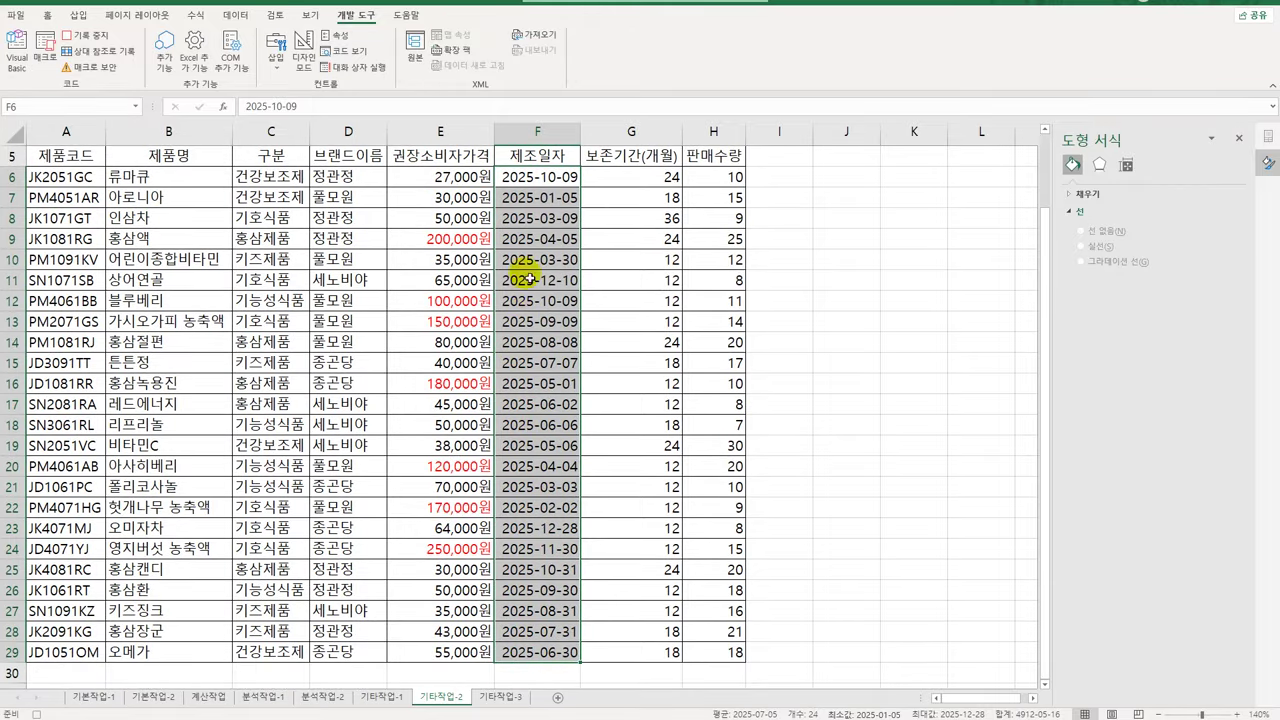
right_click(537, 231)
click(594, 522)
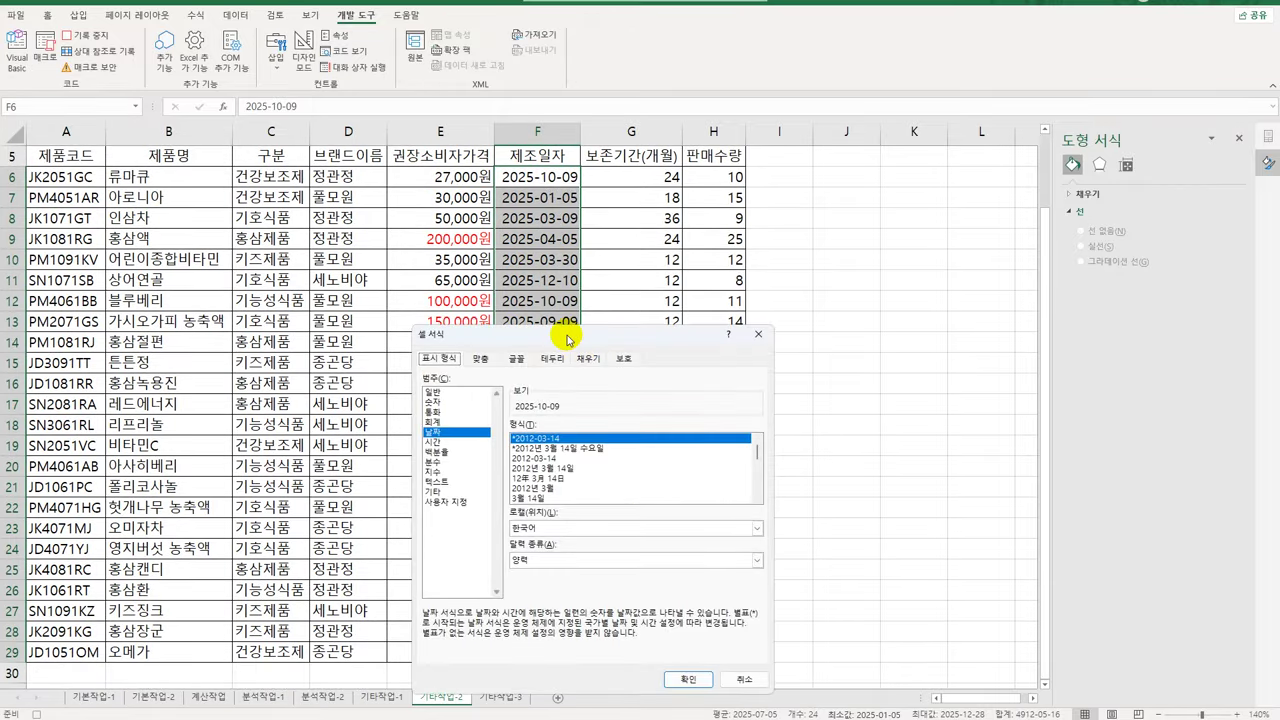
drag(737, 334, 818, 160)
click(712, 321)
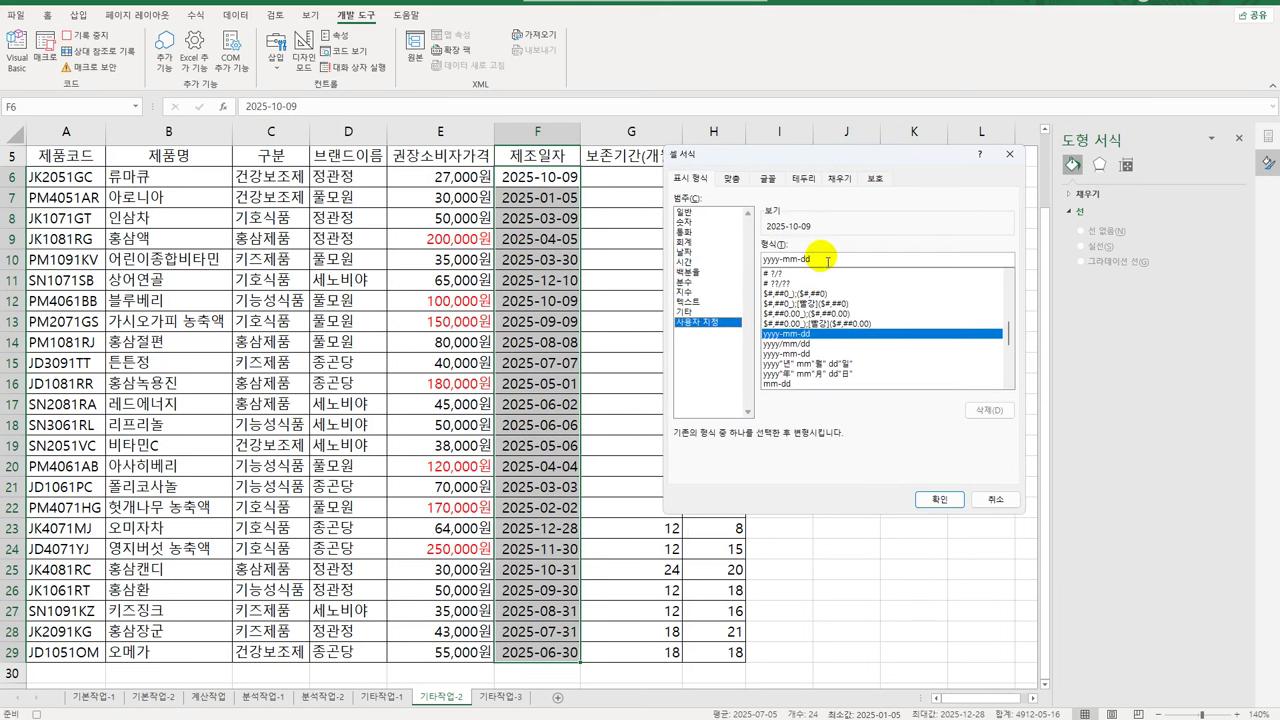
click(850, 260)
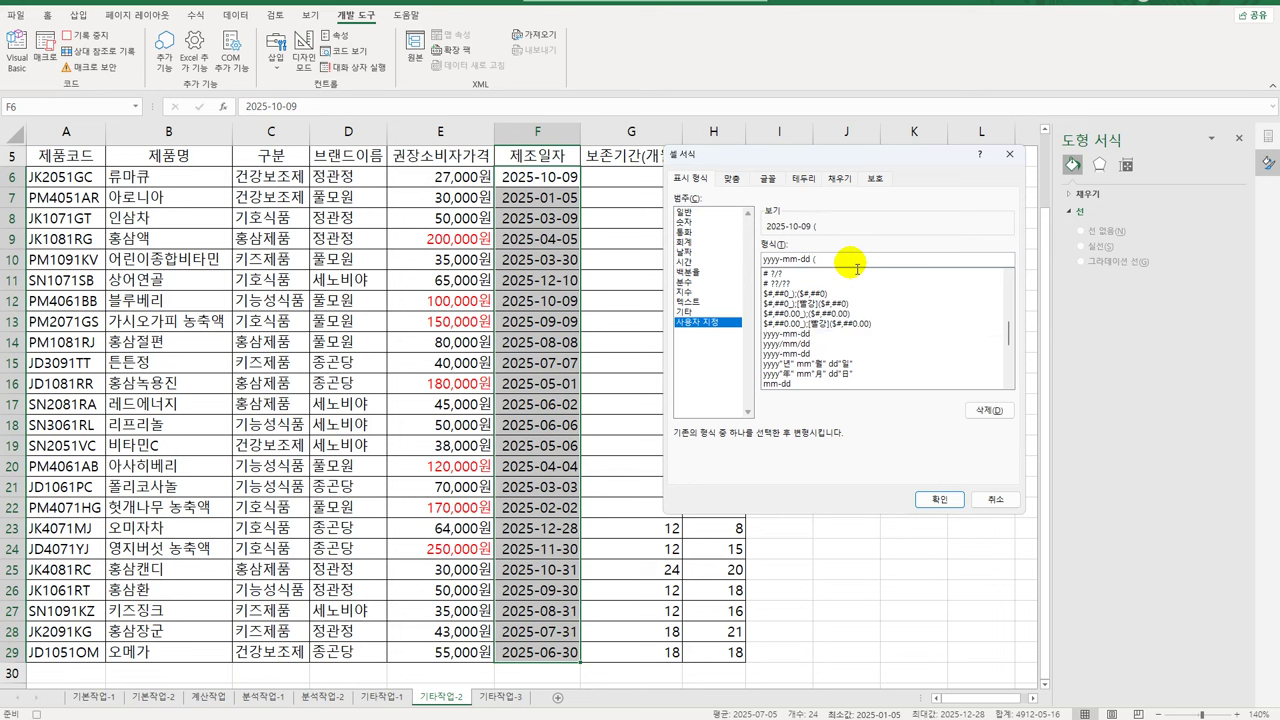
text((aaa)
click(939, 499)
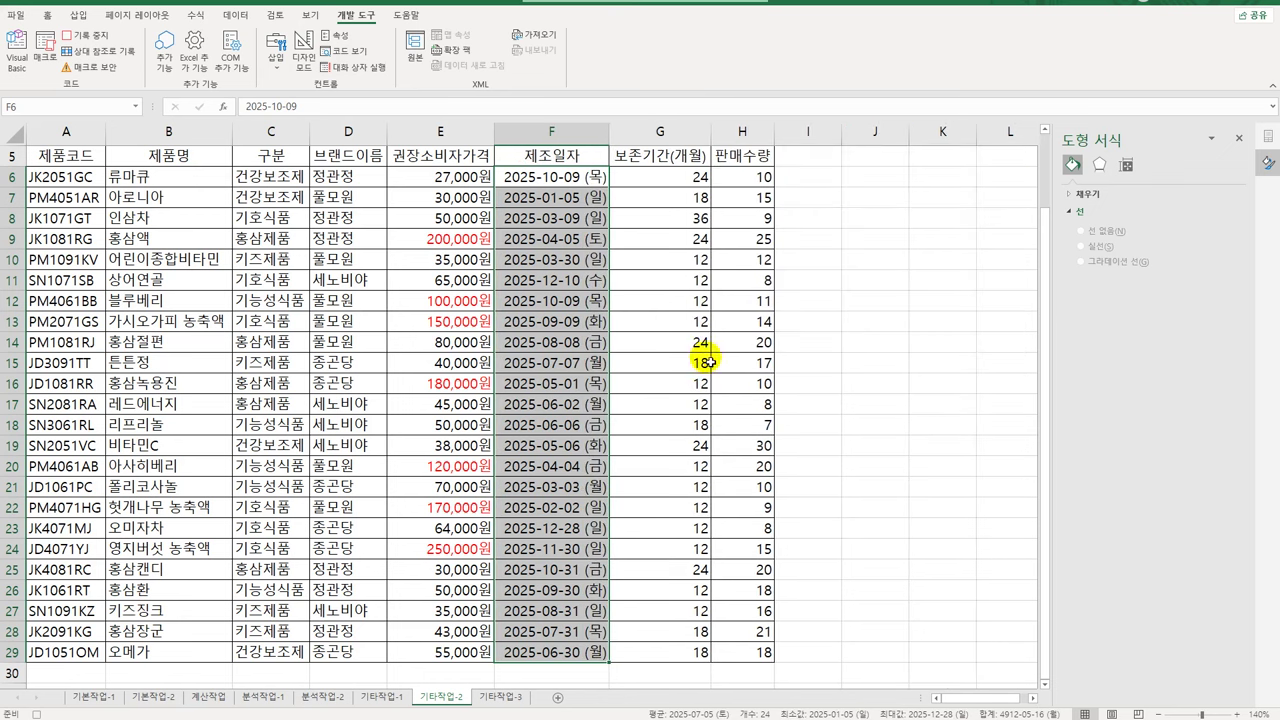
click(558, 178)
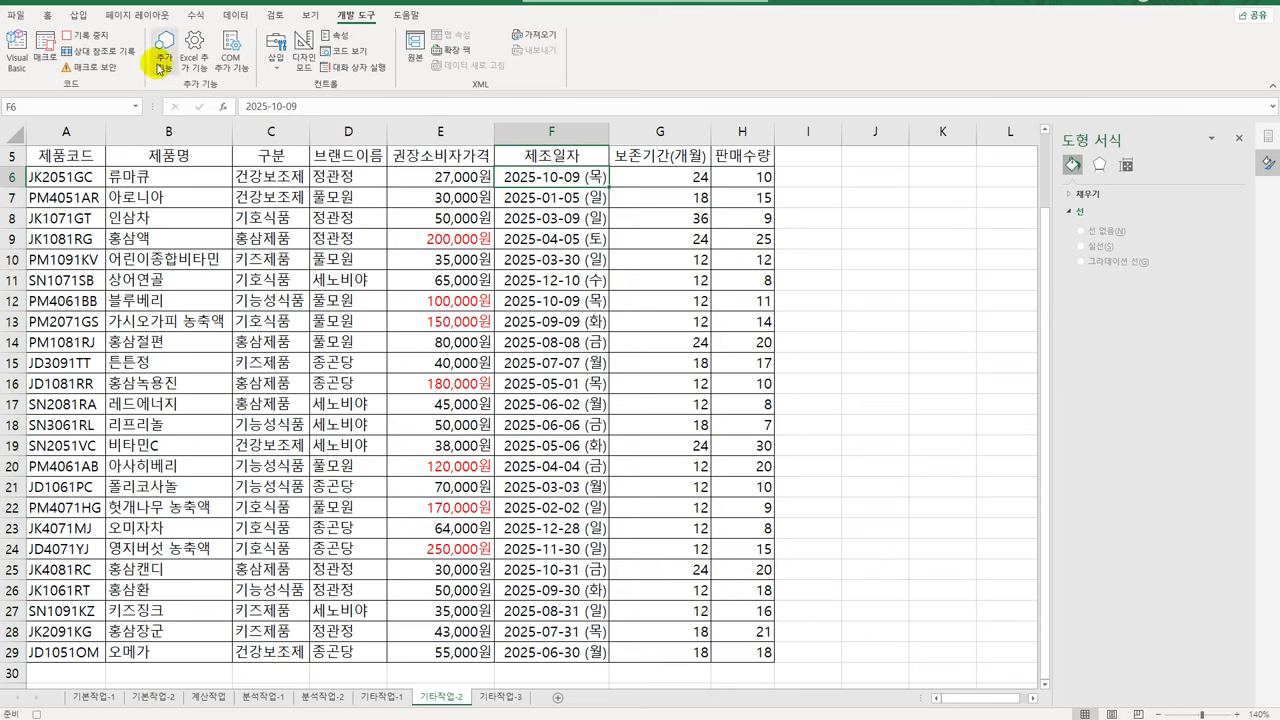
scroll(424, 350, up, 2)
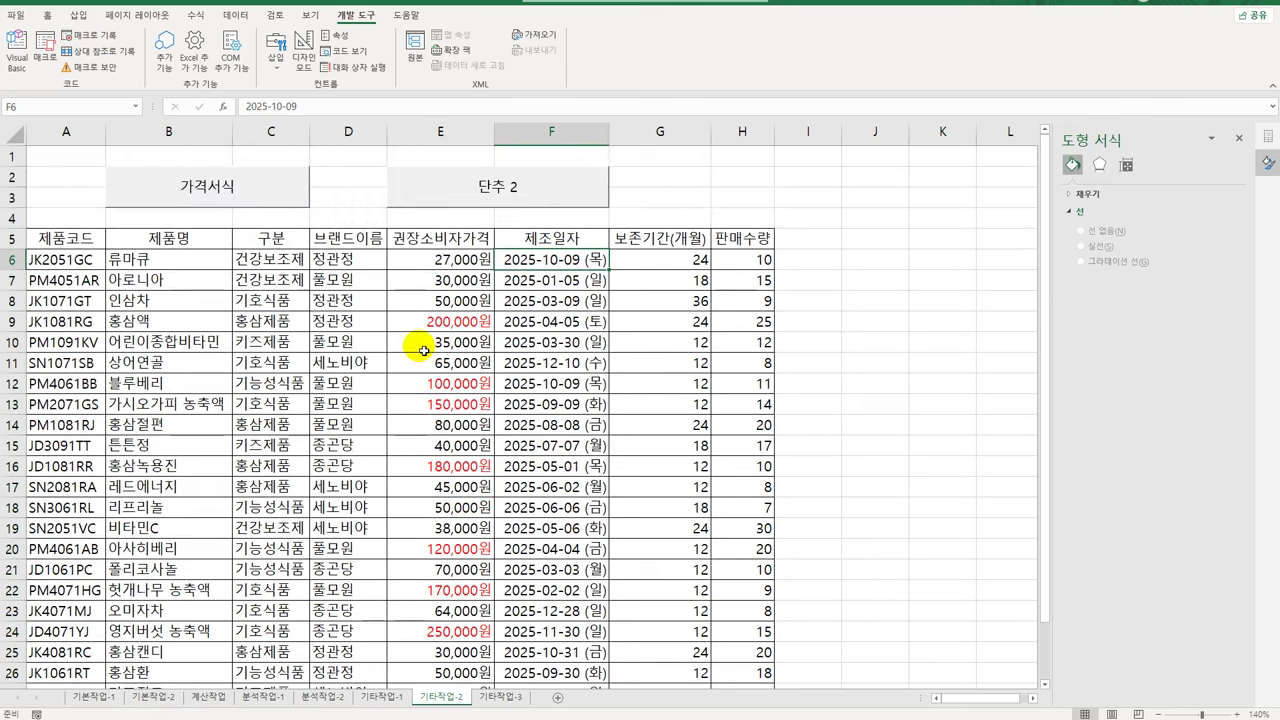
Change the second button's label text to 날짜서식 and deselect the button
right_click(505, 191)
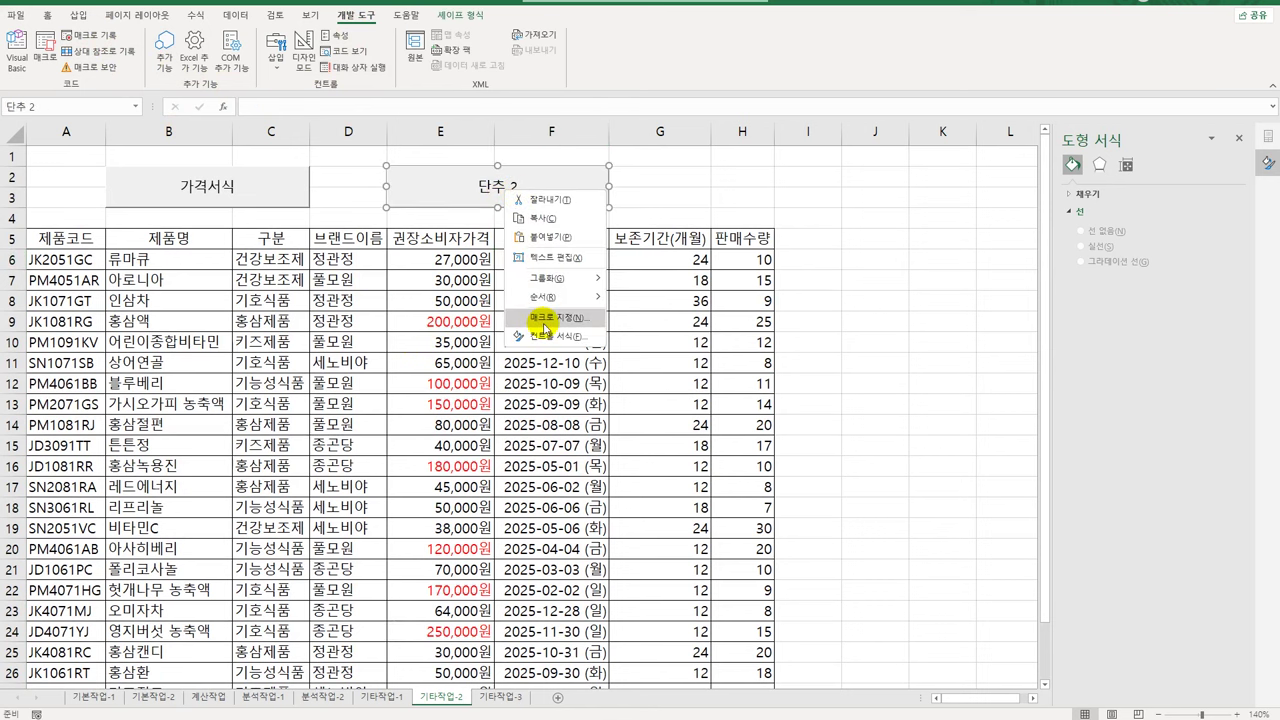
click(553, 258)
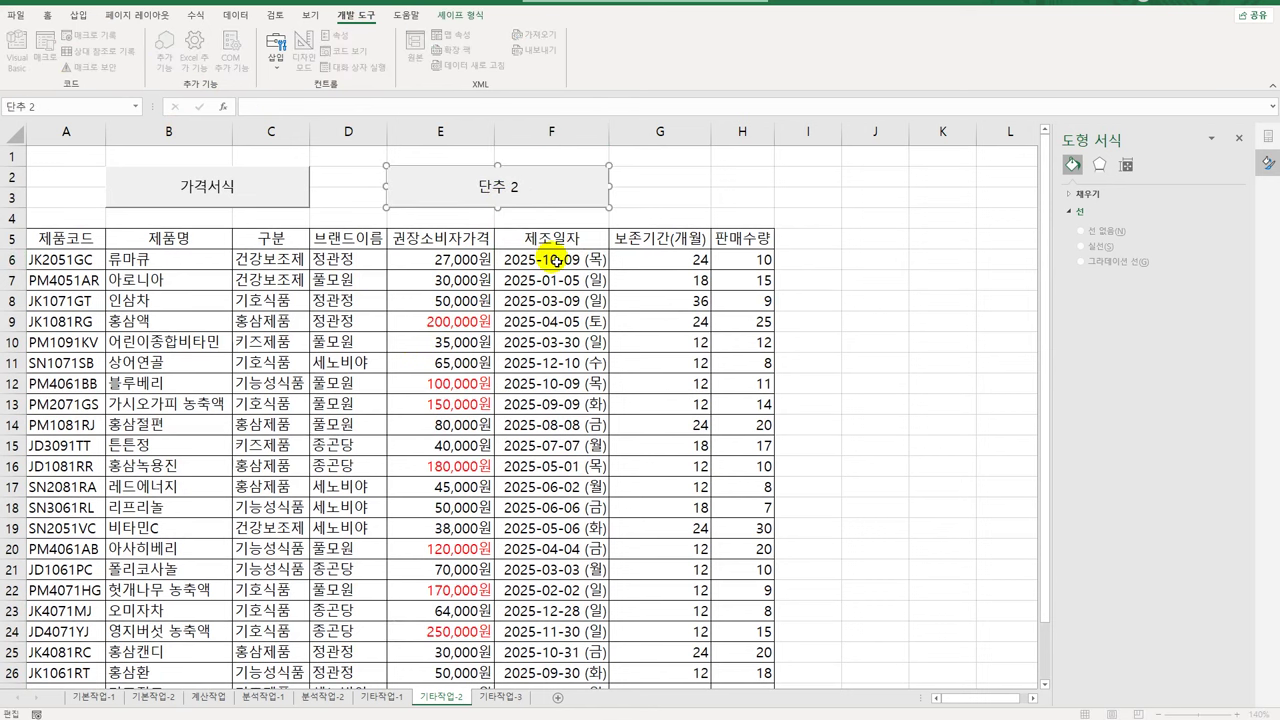
key(ctrl+a)
text(나ㄹ짜서시ㄱ)
click(843, 381)
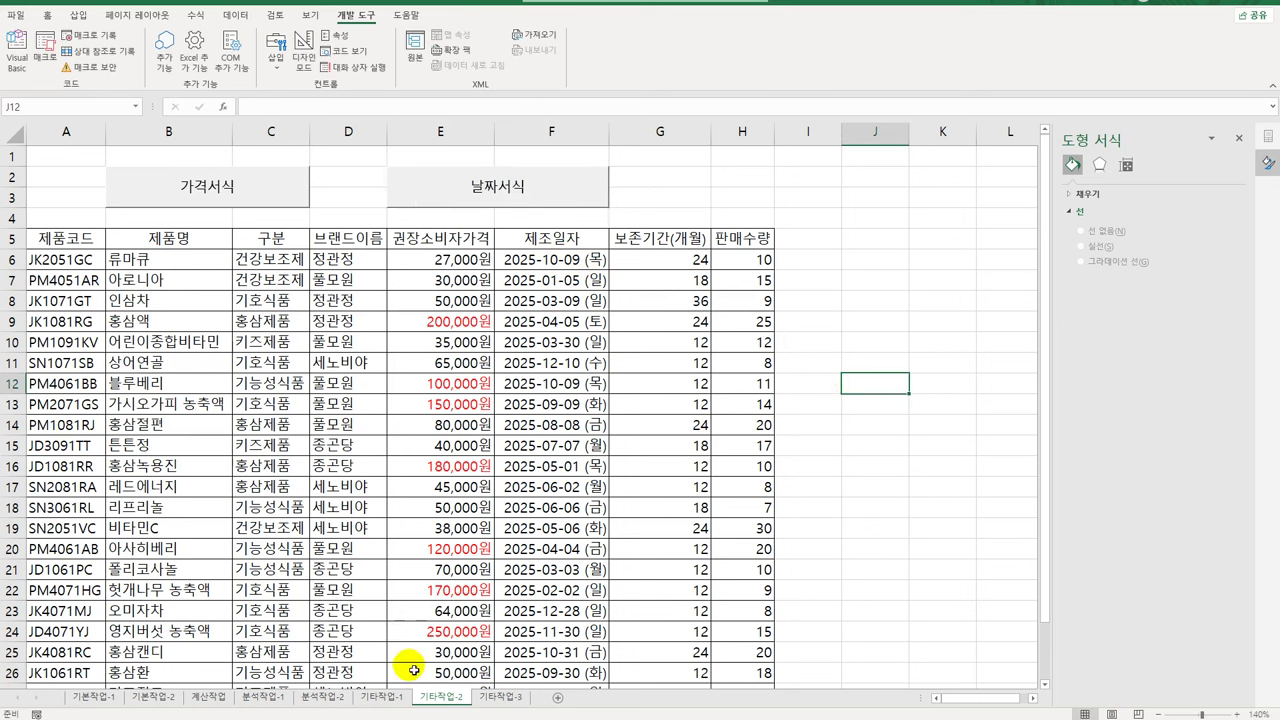
On sheet 기타작업-3, turn on design mode and open the click event code of the 판매등록 button
click(498, 698)
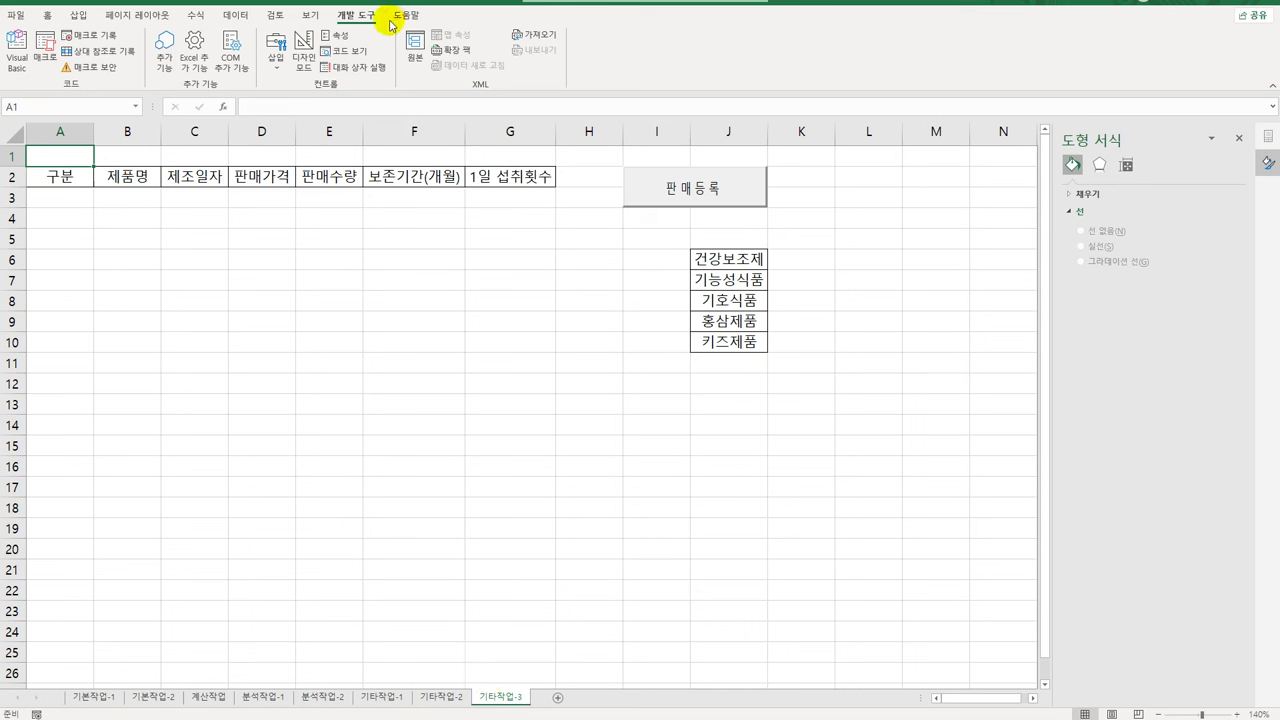
click(305, 55)
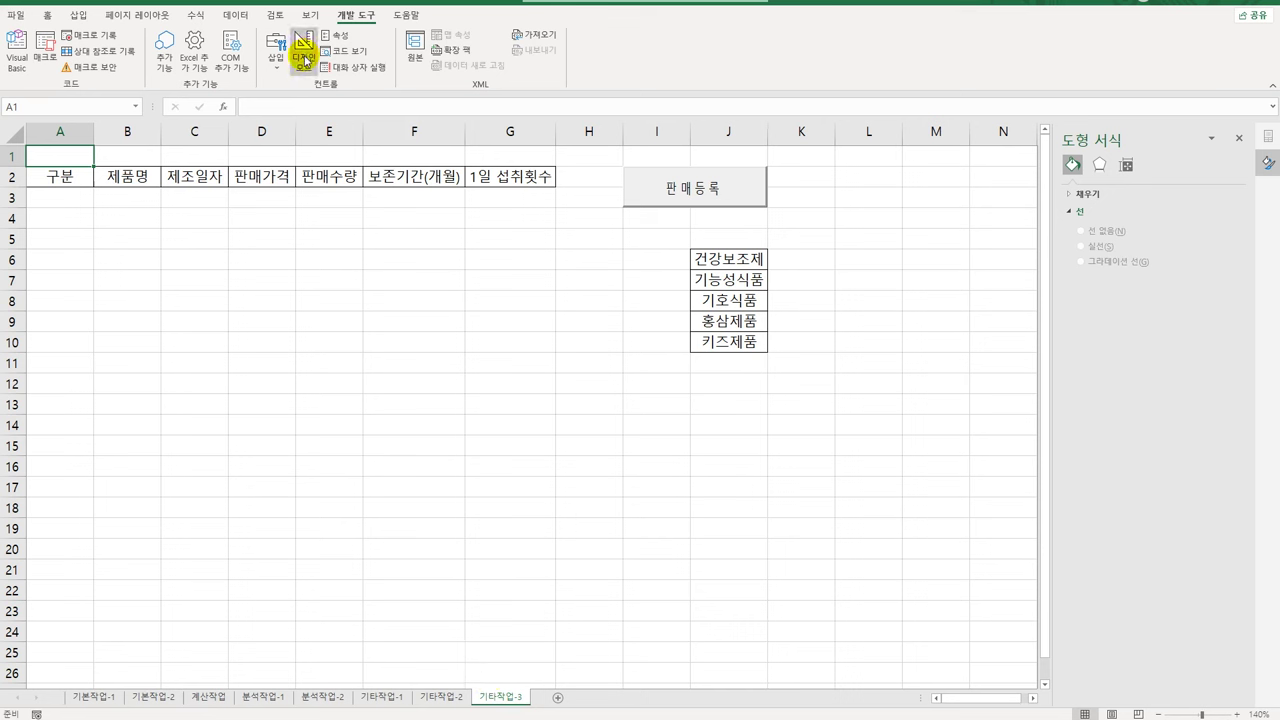
click(688, 201)
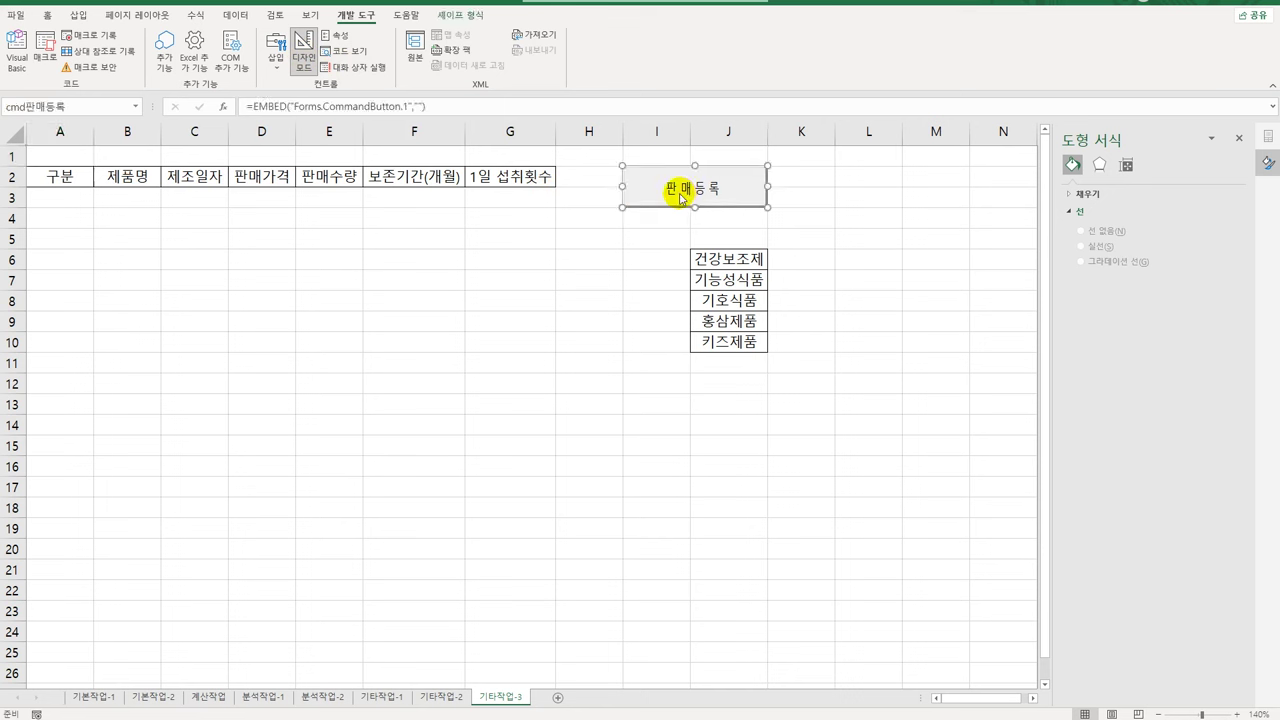
right_click(682, 196)
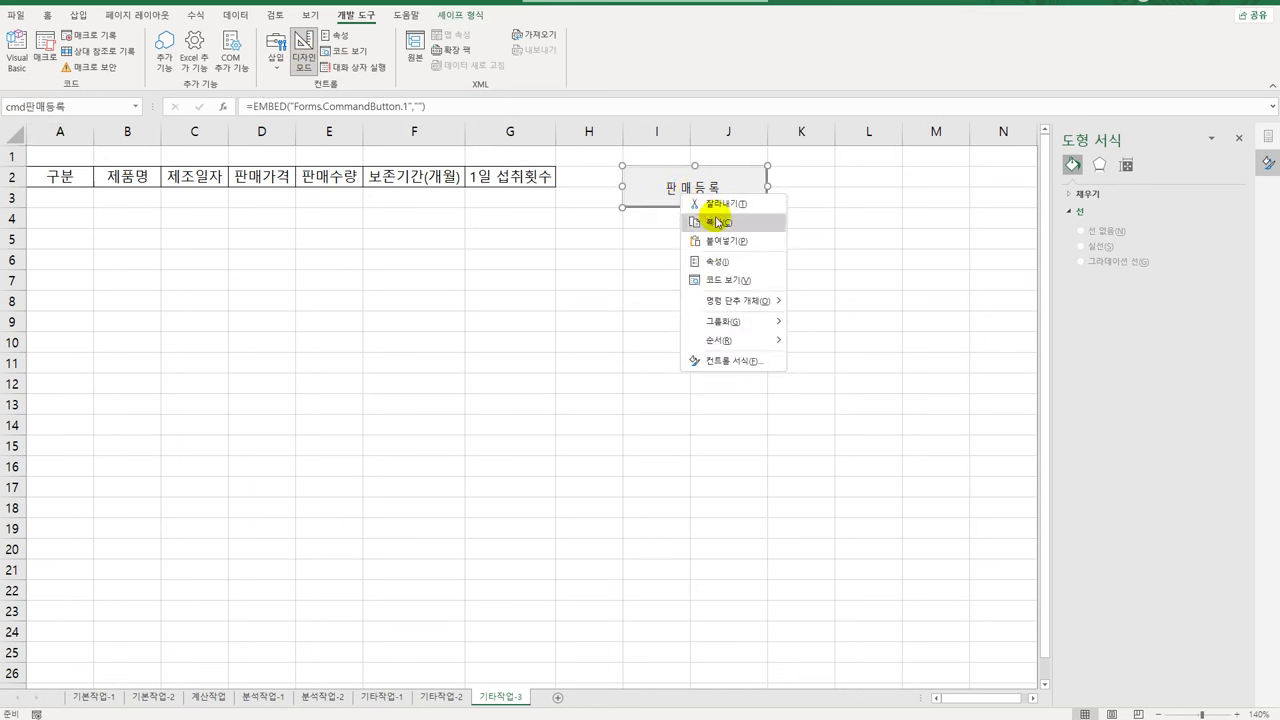
click(663, 194)
double_click(686, 191)
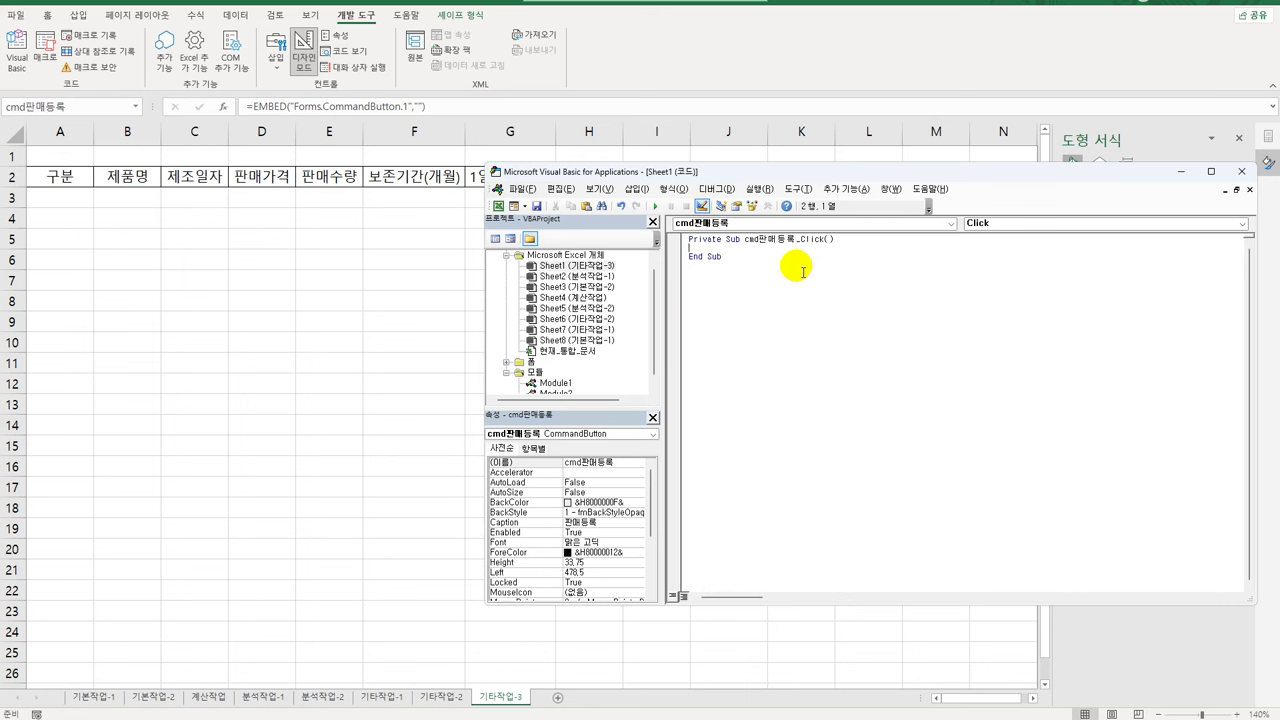
Add the statement 건강식품판매.Show to the cmd판매등록_Click procedure
key(Tab)
text(건강)
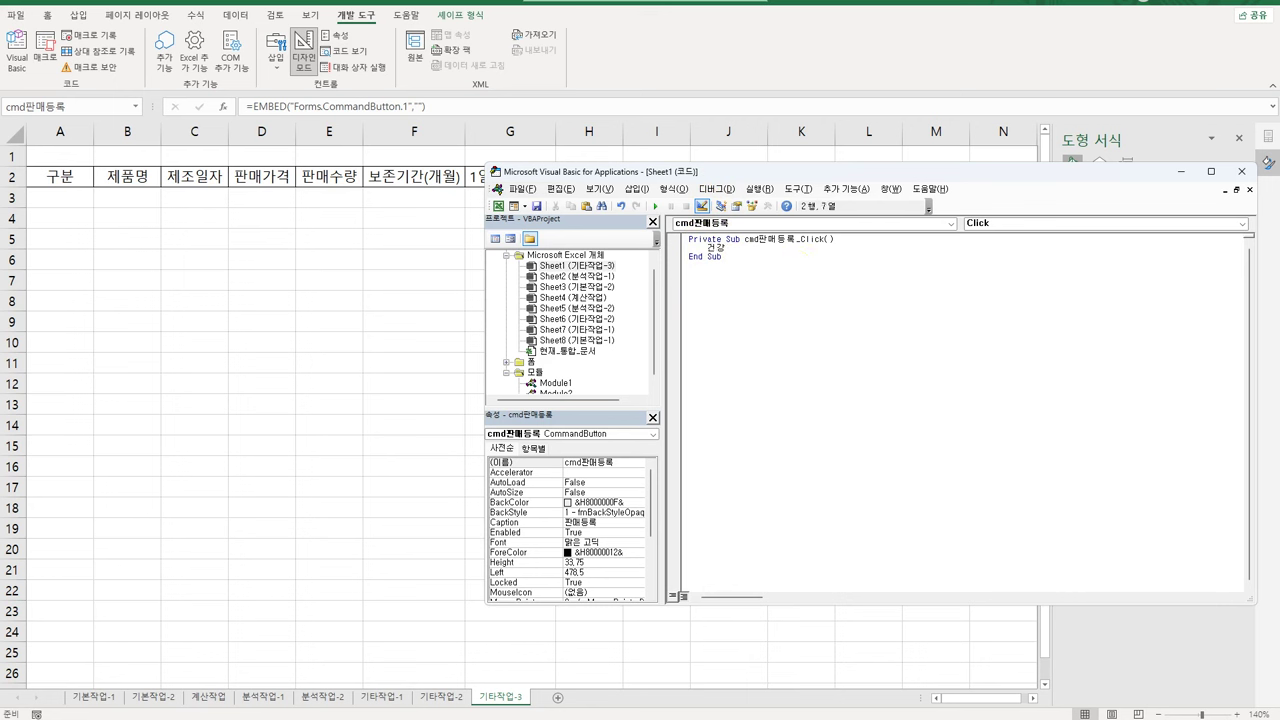
text(식품판매.sh)
key(Tab)
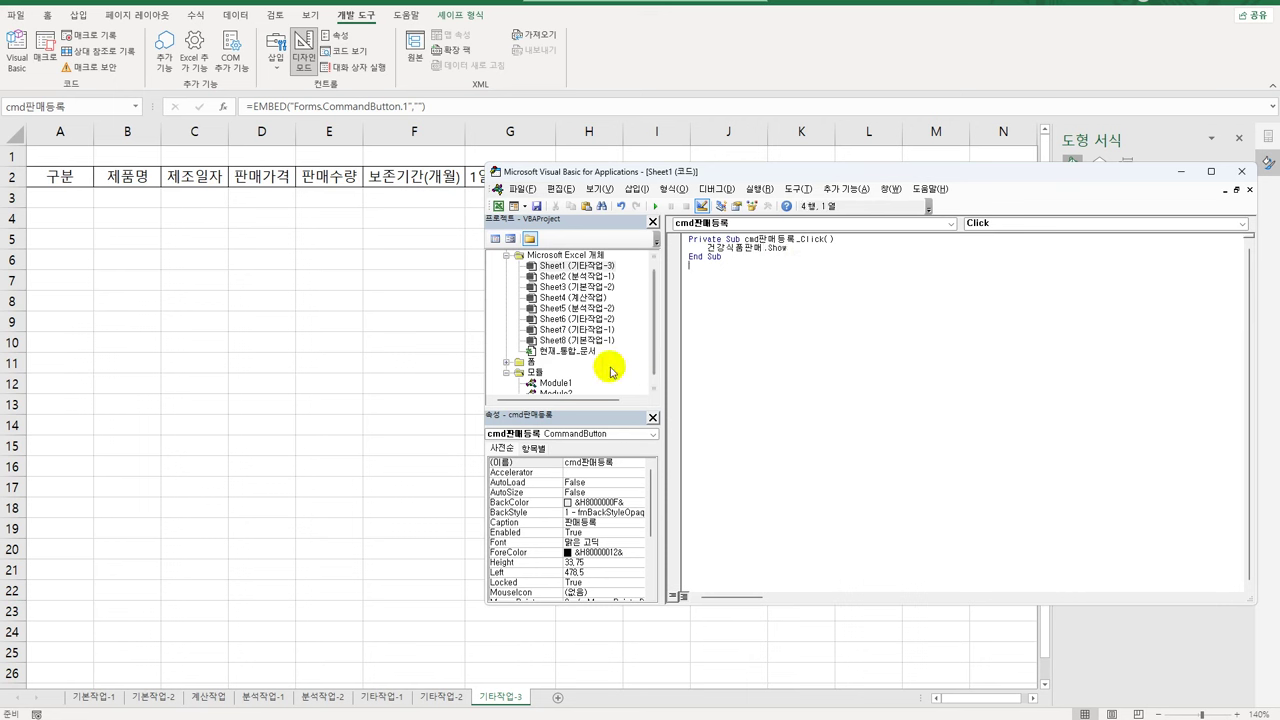
Open the code of the 건강식품판매 form and add its UserForm_Initialize event procedure
click(530, 362)
double_click(530, 362)
click(550, 373)
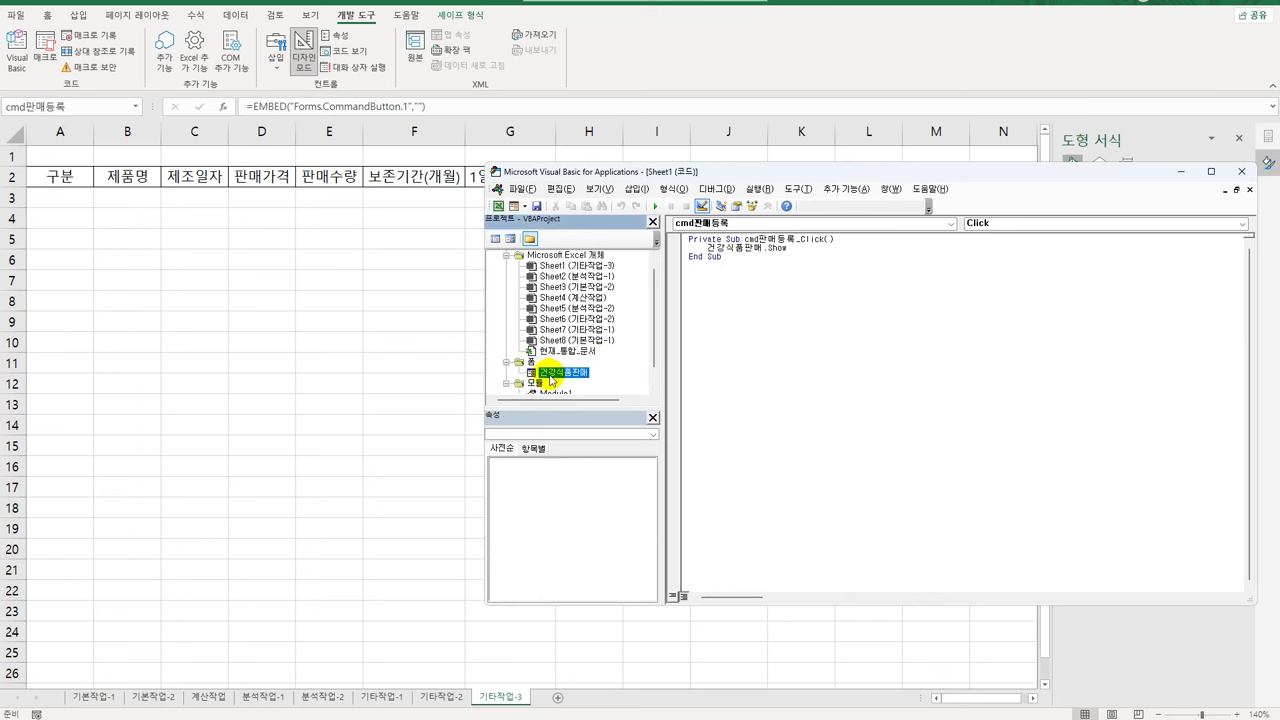
click(494, 238)
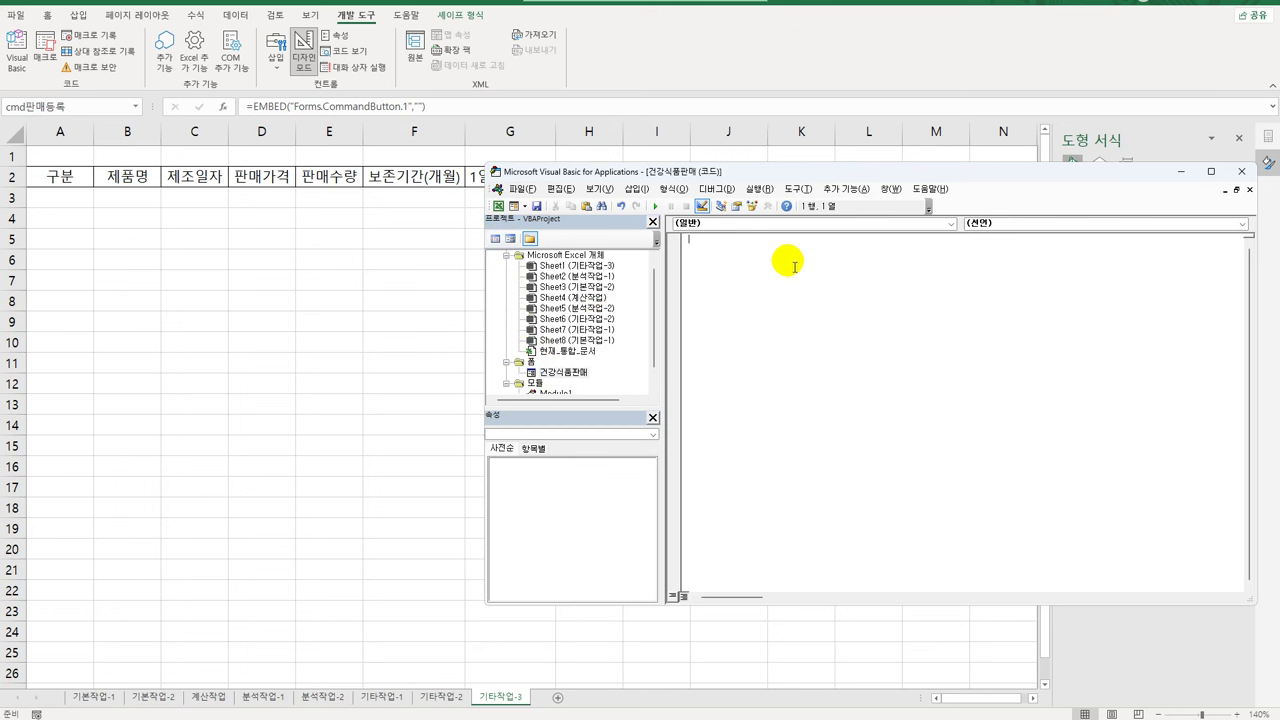
click(773, 228)
click(737, 400)
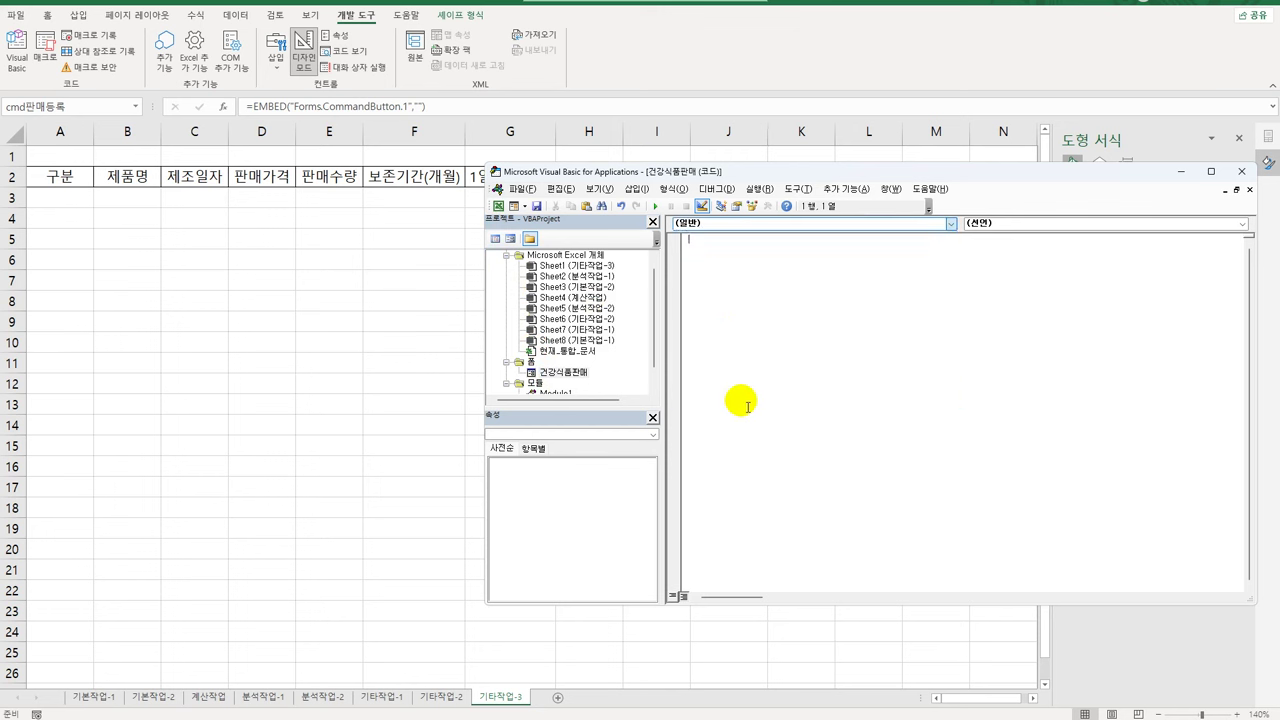
click(1012, 223)
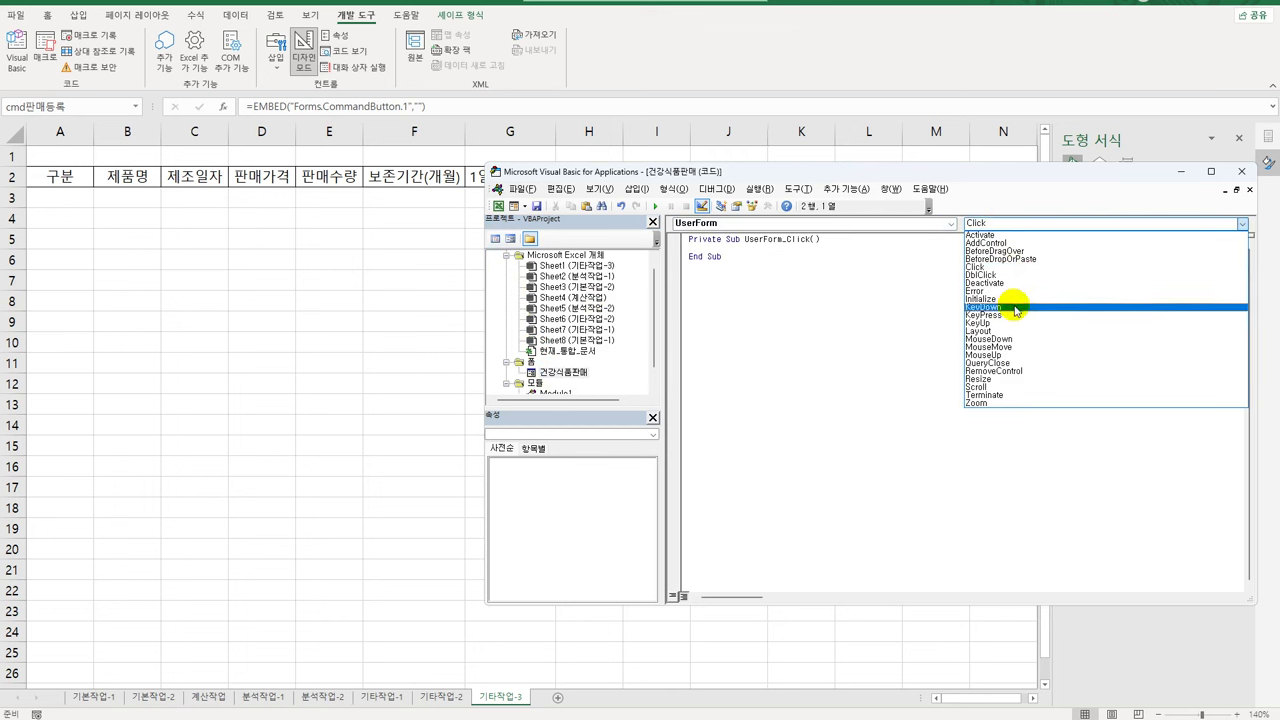
click(1013, 299)
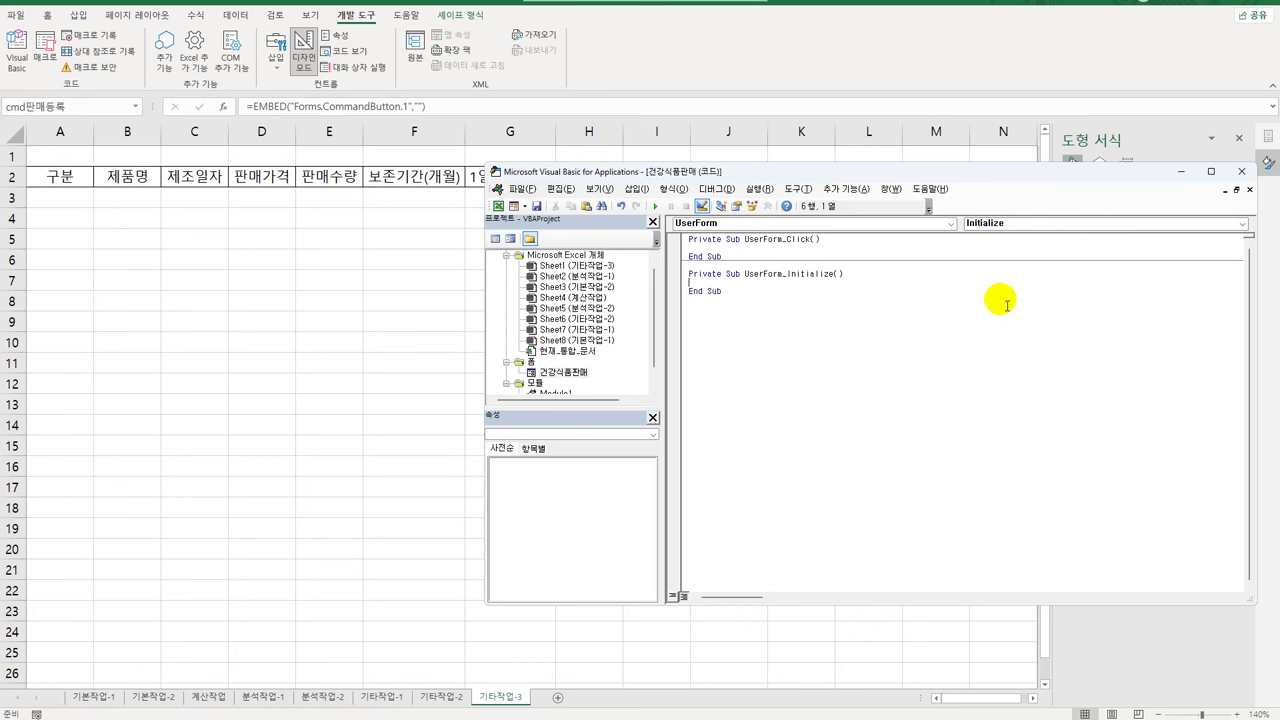
In UserForm_Initialize, set the combo box source with cmb구분.RowSource = "J6:J10"
key(Return)
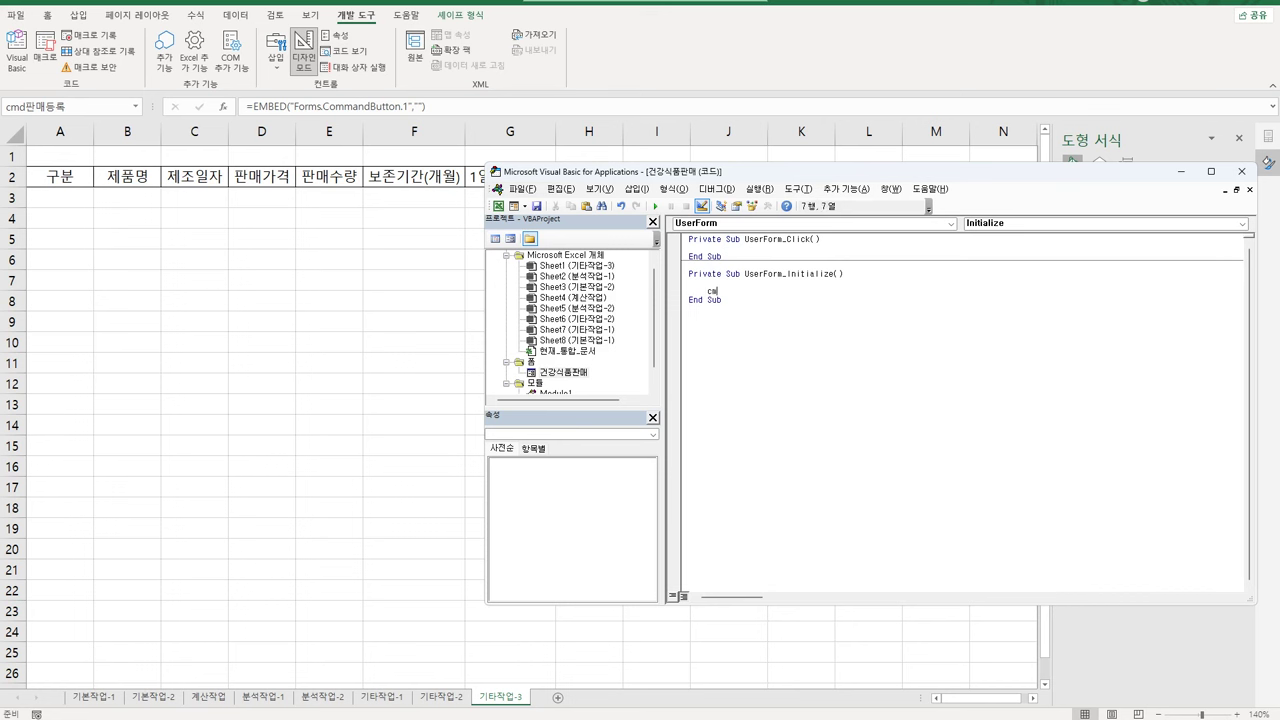
key(BackSpace)
text(b구분.)
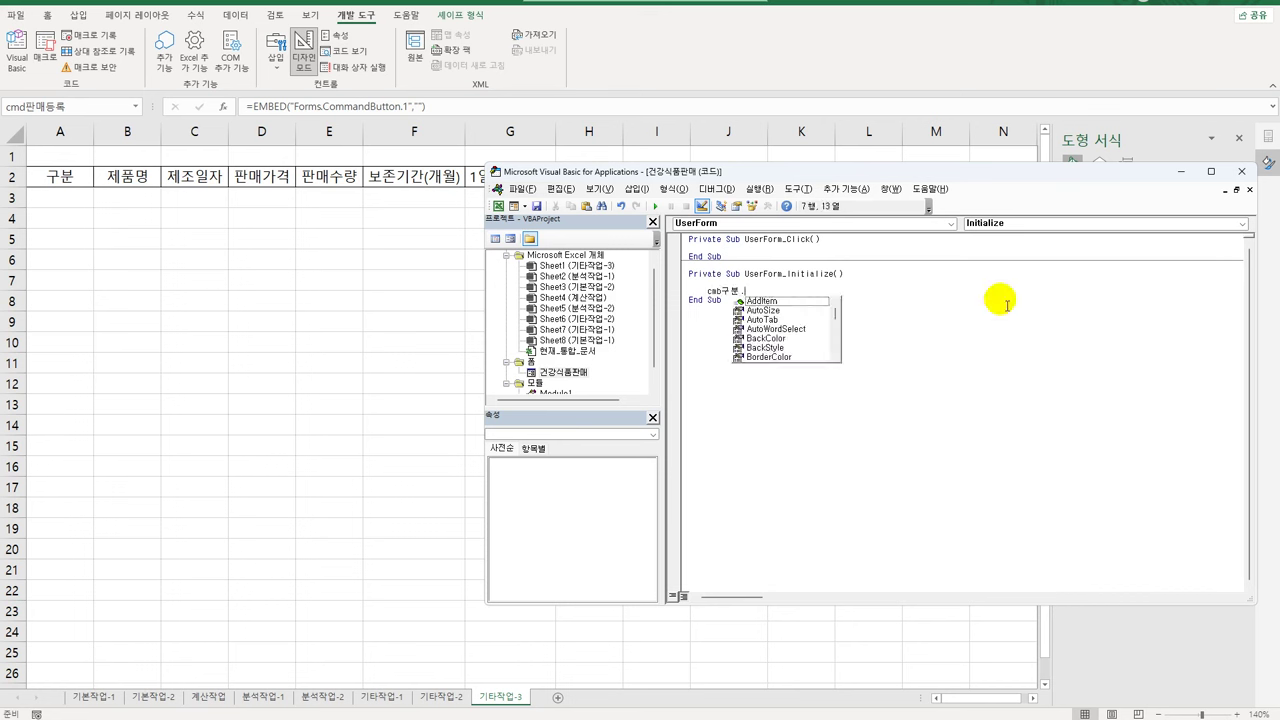
text(개)
text(RowSource = ")
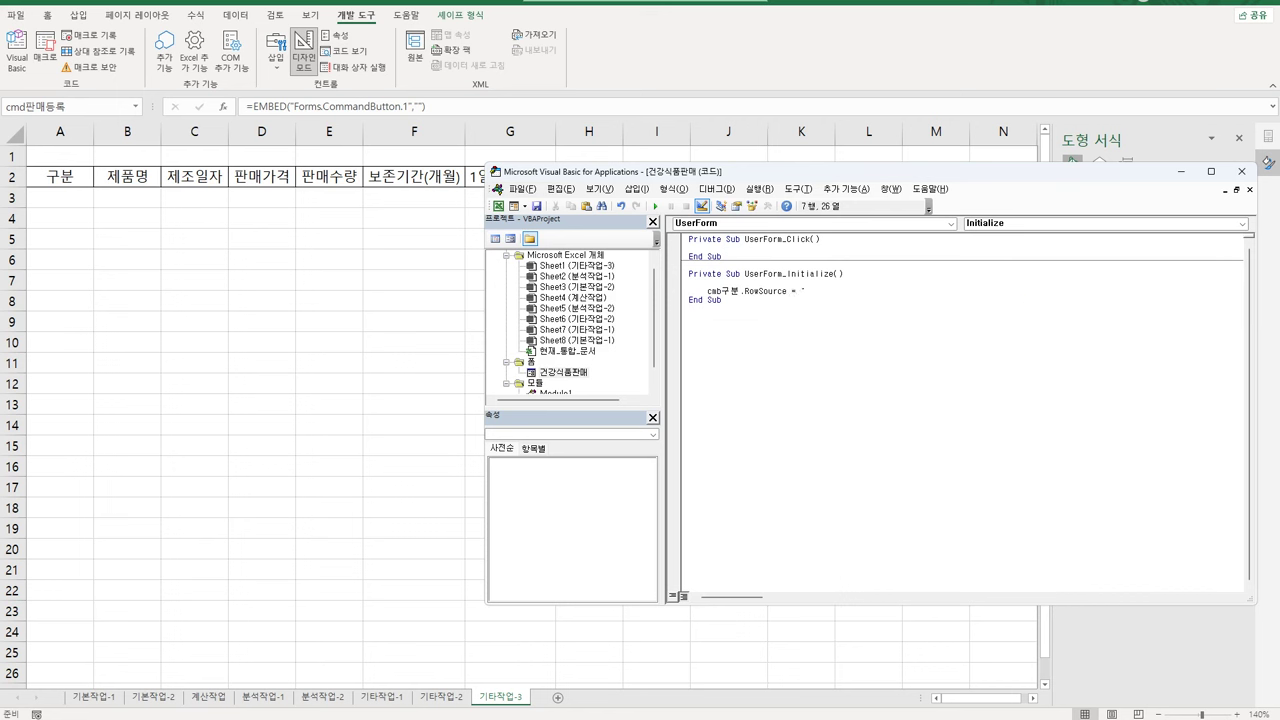
text(J6:)
Add the line lst보존기간.AddItem "12개월" below the RowSource statement
key(Return)
text(lst)
text(보조기간)
key(BackSpace)
key(BackSpace)
key(BackSpace)
text(조기간)
text(.)
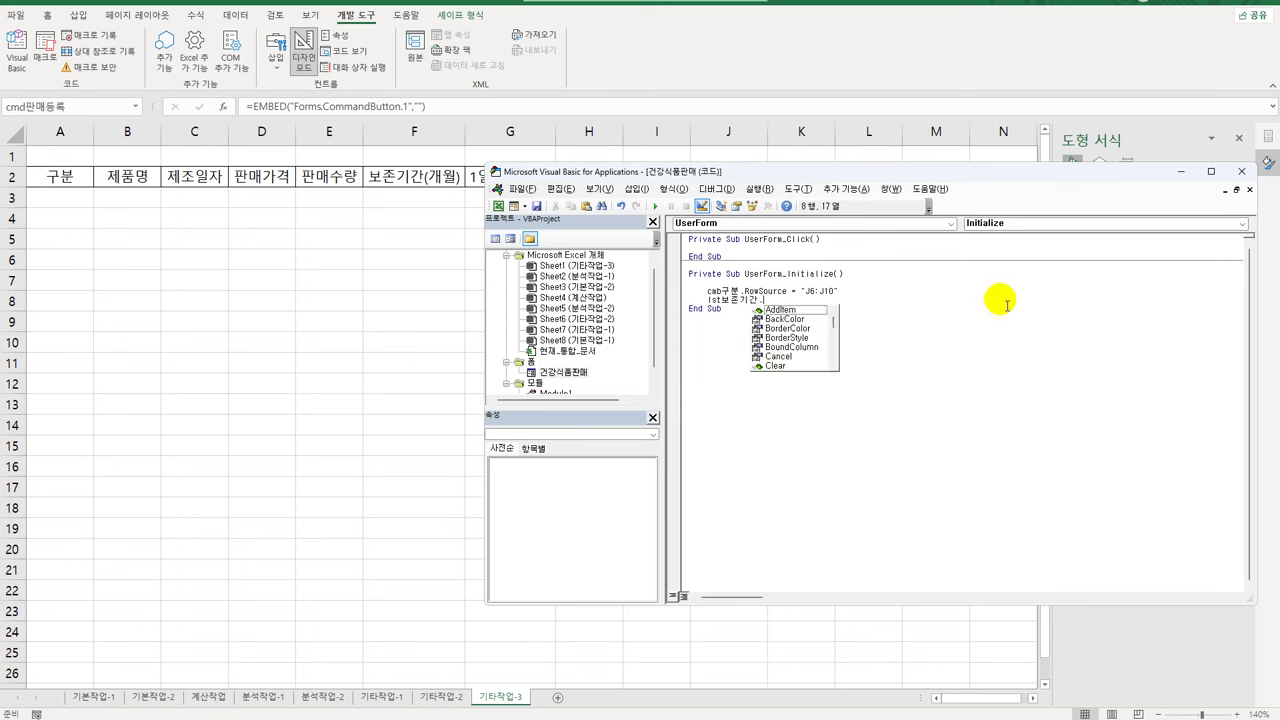
text(a)
key(Tab)
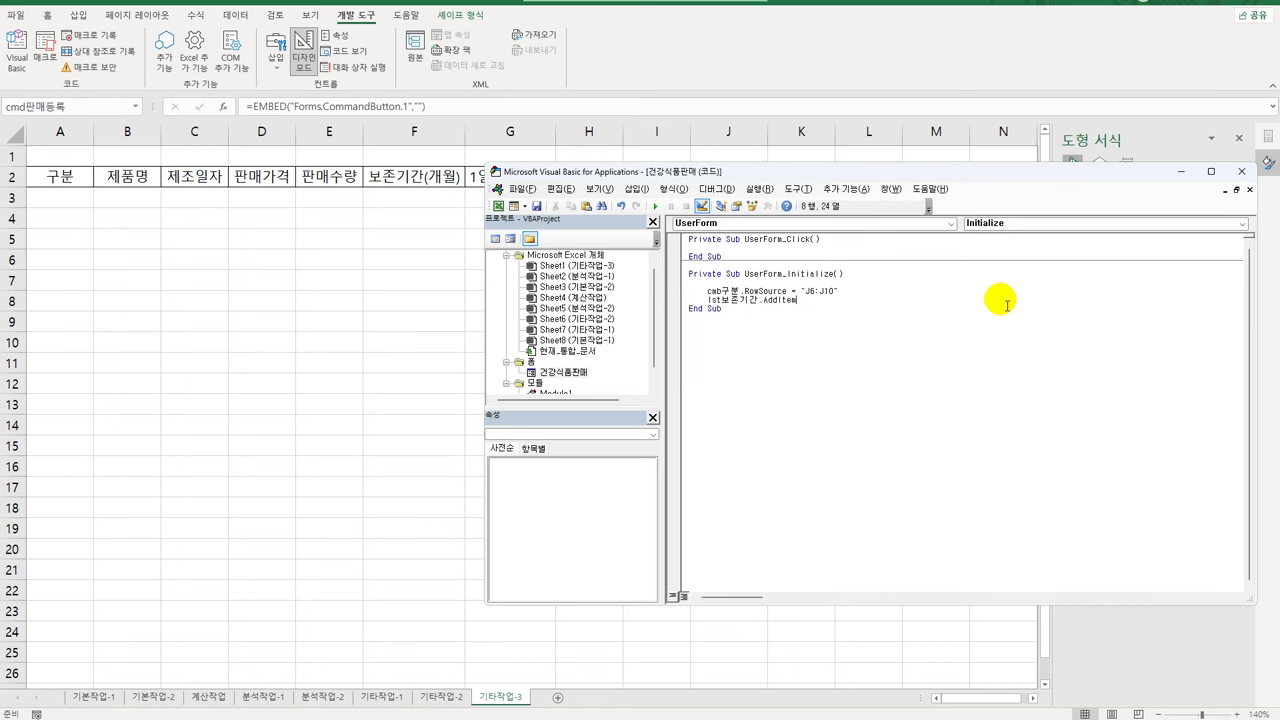
text(")
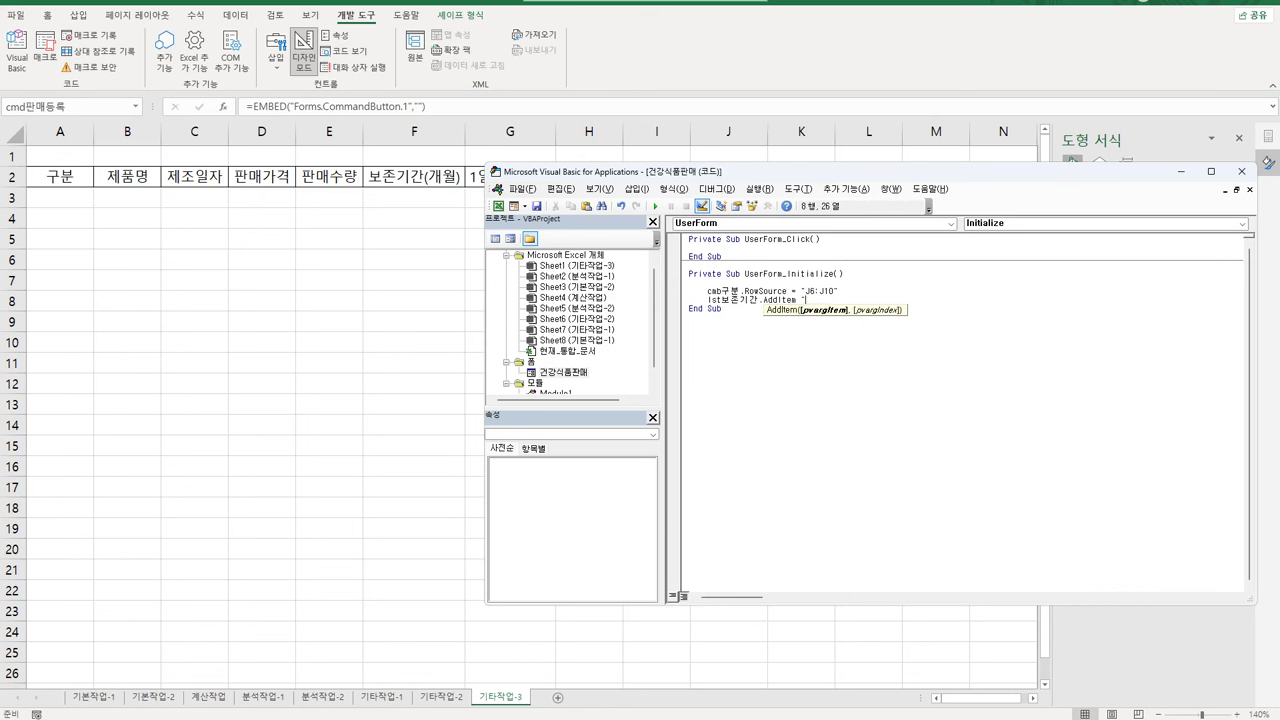
text(12개월")
Copy the lst보존기간.AddItem line and paste three duplicates of it below the original
key(shift+Home)
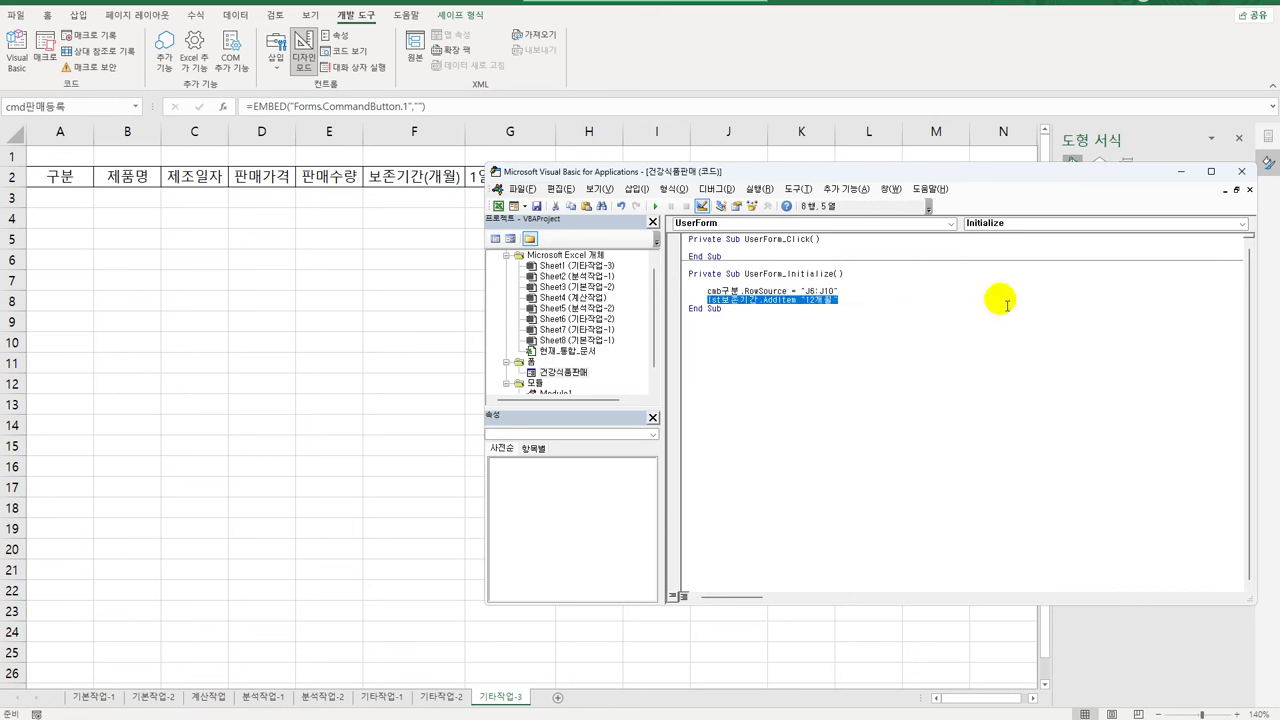
key(ctrl+c)
key(End)
key(Return)
key(ctrl+v)
key(Return)
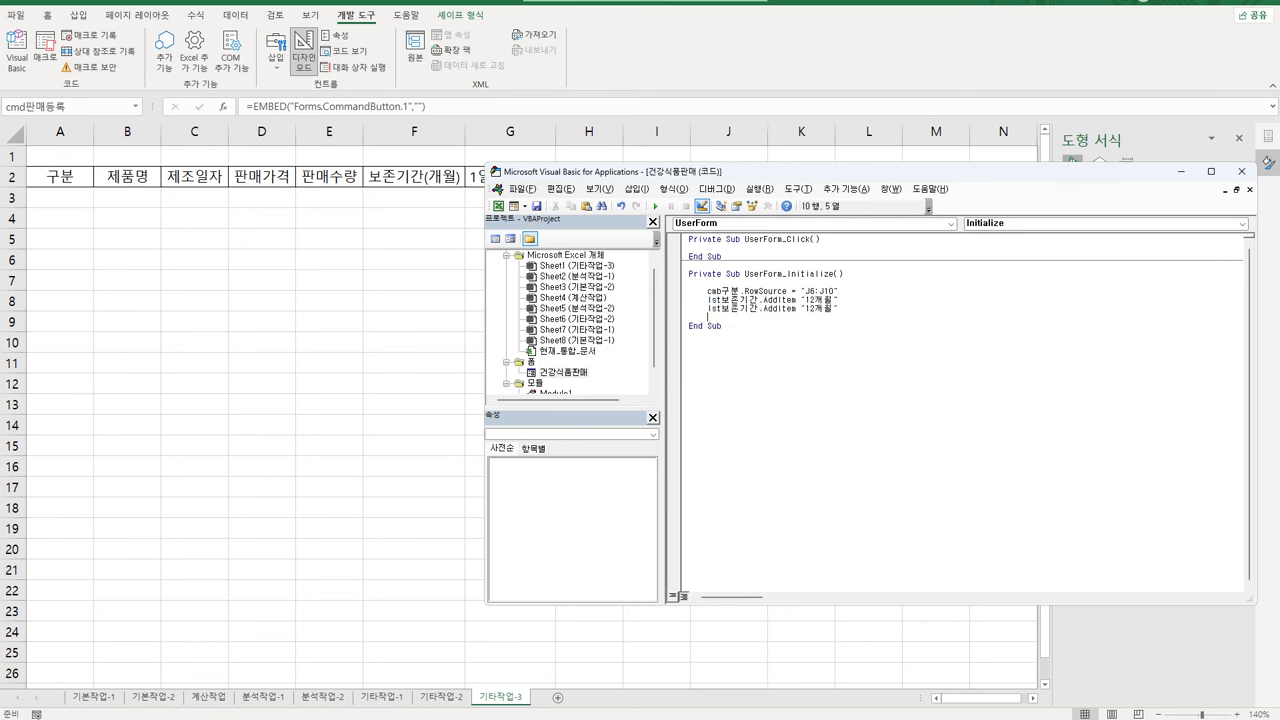
key(ctrl+v)
key(Return)
key(ctrl+v)
key(Return)
Insert a blank line between the cmb구분.RowSource statement and the block of lst보존기간.AddItem lines
key(Up)
key(Up)
key(Up)
key(Up)
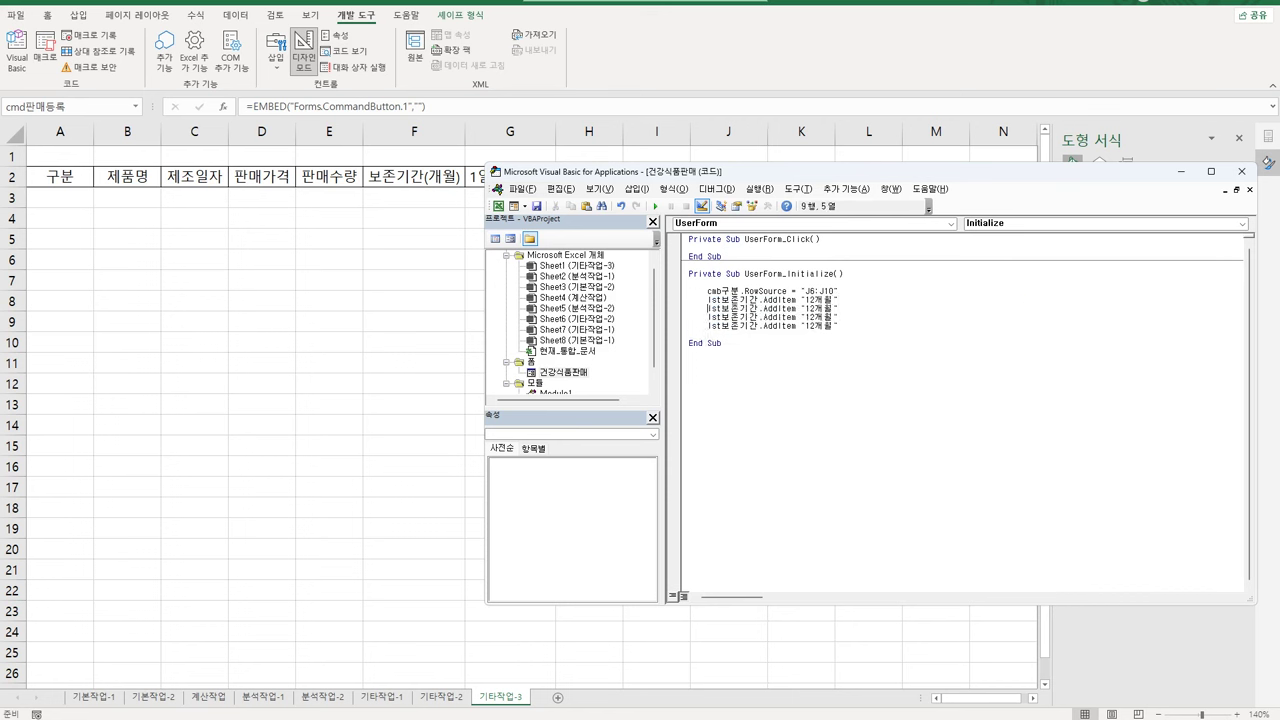
key(Return)
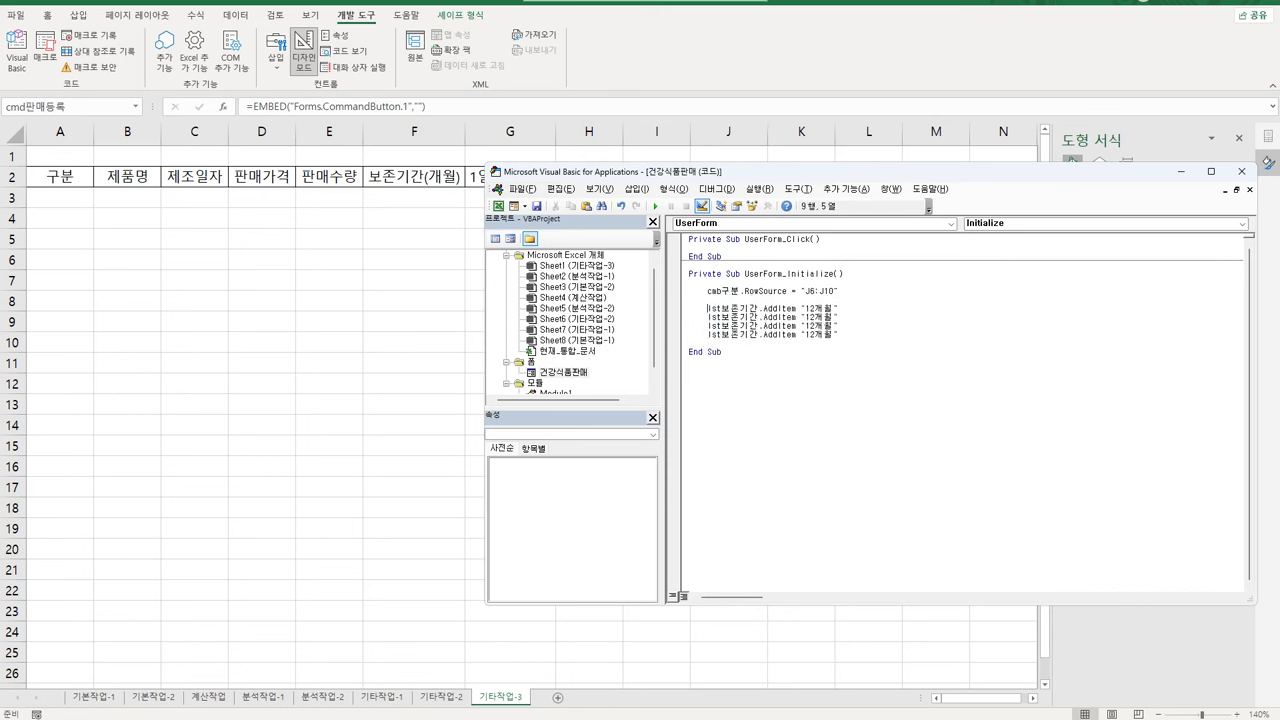
Change the second, third and fourth lst보존기간.AddItem values to "18개월", "24개월" and "36개월"
key(Down)
key(End)
key(shift+Right)
text(8)
key(shift+Left)
key(shift+Left)
text(24)
key(shift+Left)
key(shift+Left)
text(36)
Add the statement opt1회 = True below the AddItem lines, separated from them by a blank line
key(Return)
key(Return)
text(ㅇ)
key(BackSpace)
key(Hangul)
text(opt1회)
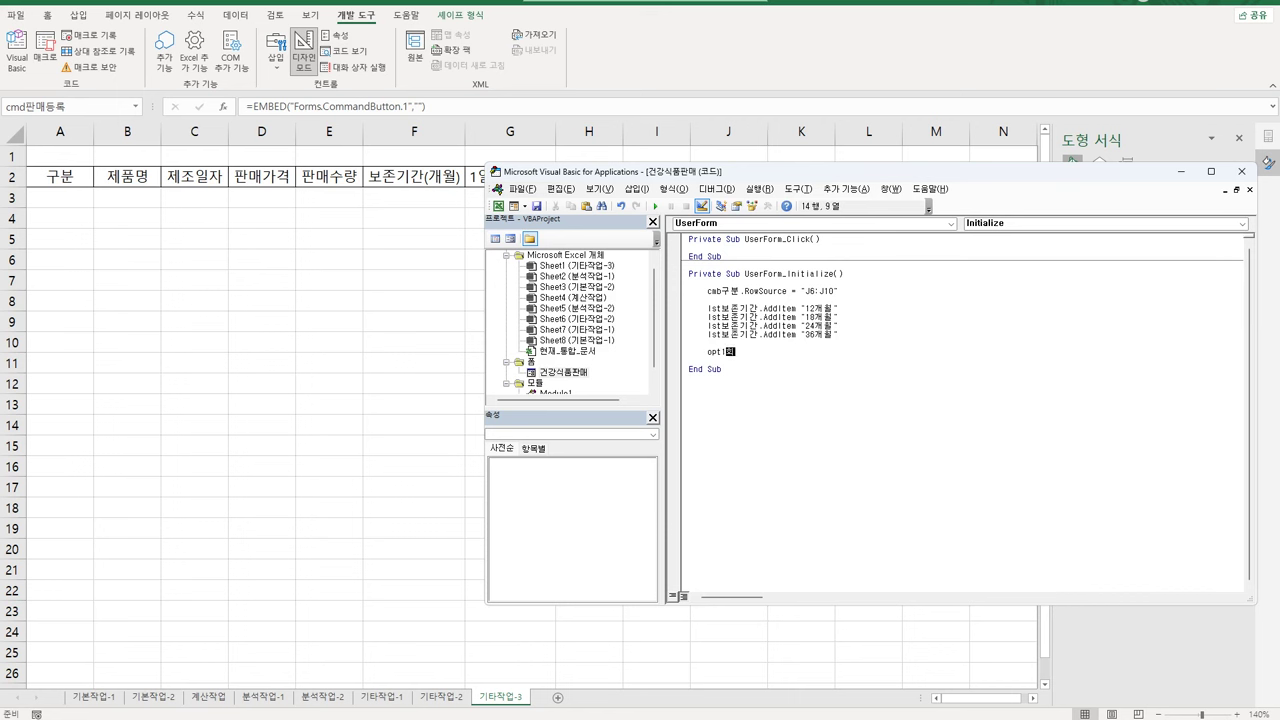
text( = True)
key(Return)
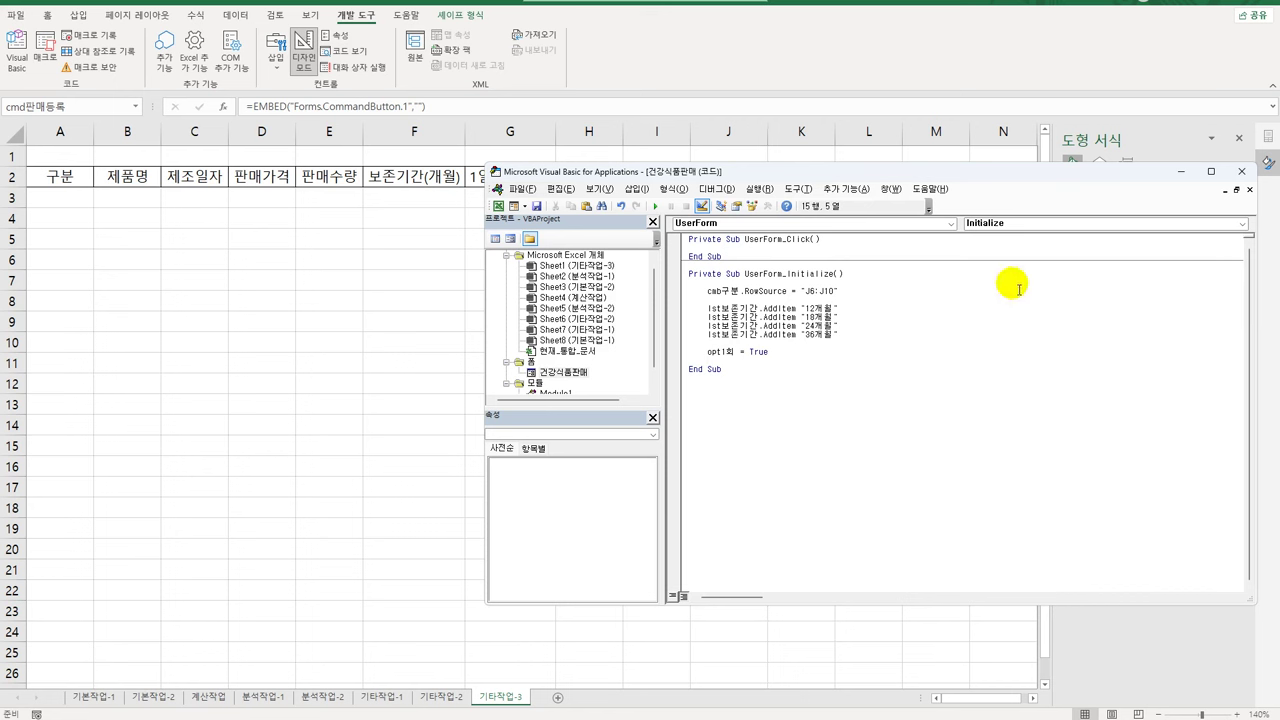
Create the Click event procedure for the cmd종료 control in the form's code
click(904, 230)
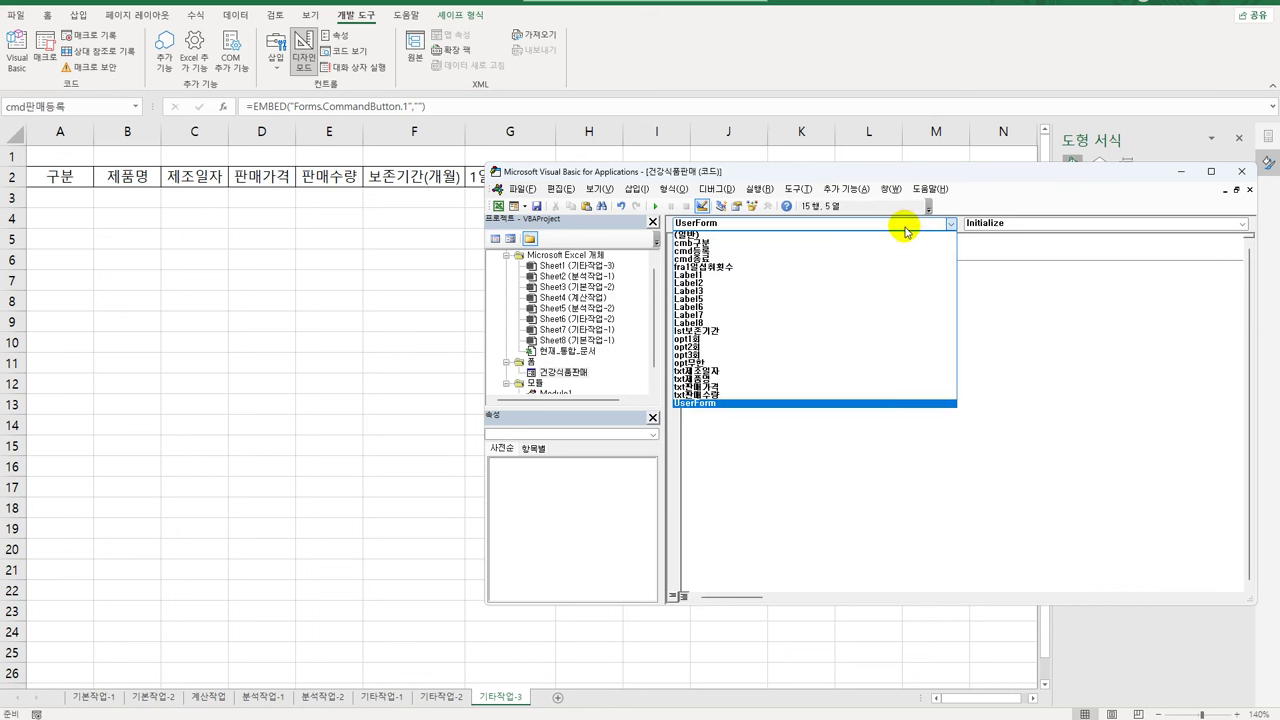
click(898, 255)
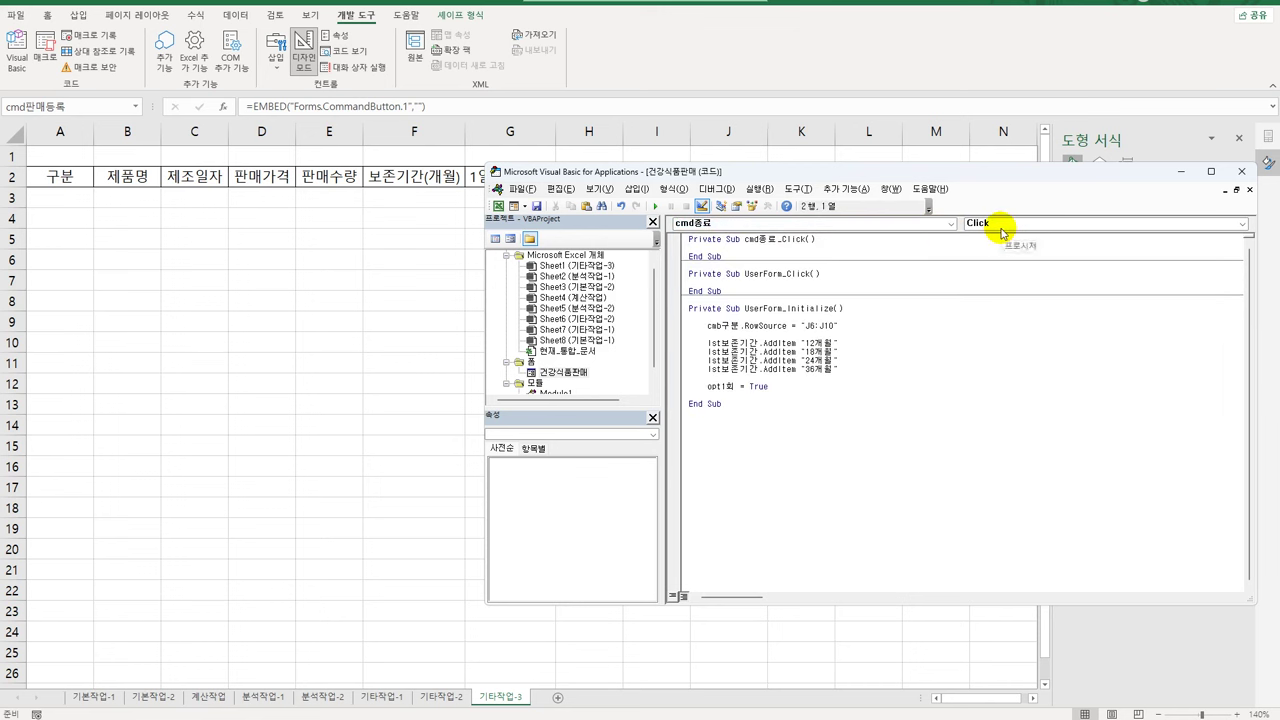
key(Return)
In cmd종료_Click, enter the statement MsgBox Time followed by Unload Me
text(m)
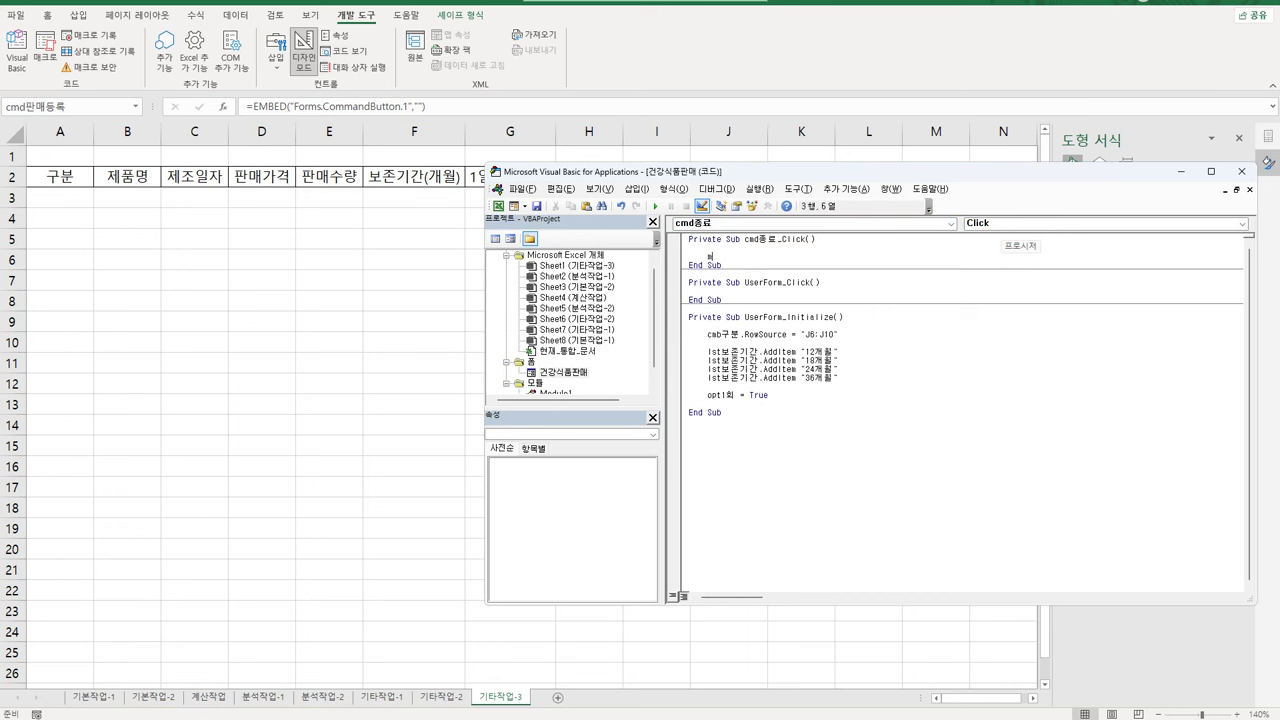
text(sgbox )
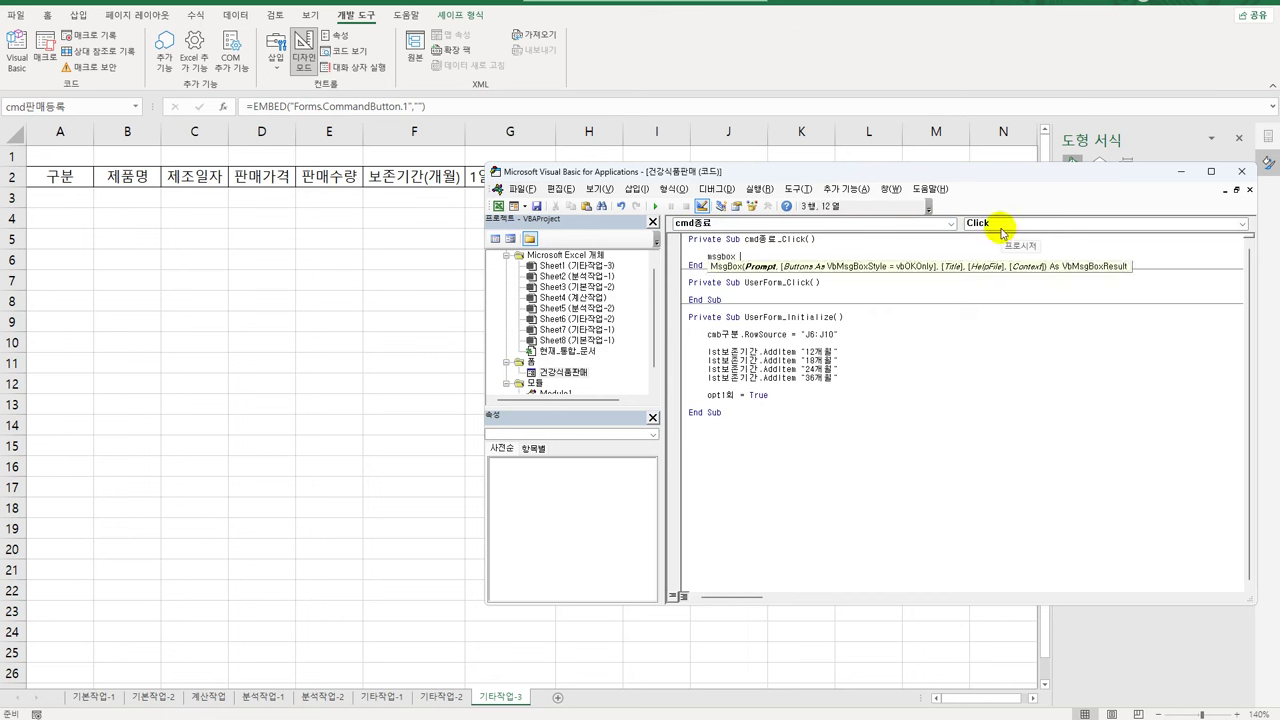
text(tiem)
click(1000, 230)
key(BackSpace)
key(BackSpace)
key(BackSpace)
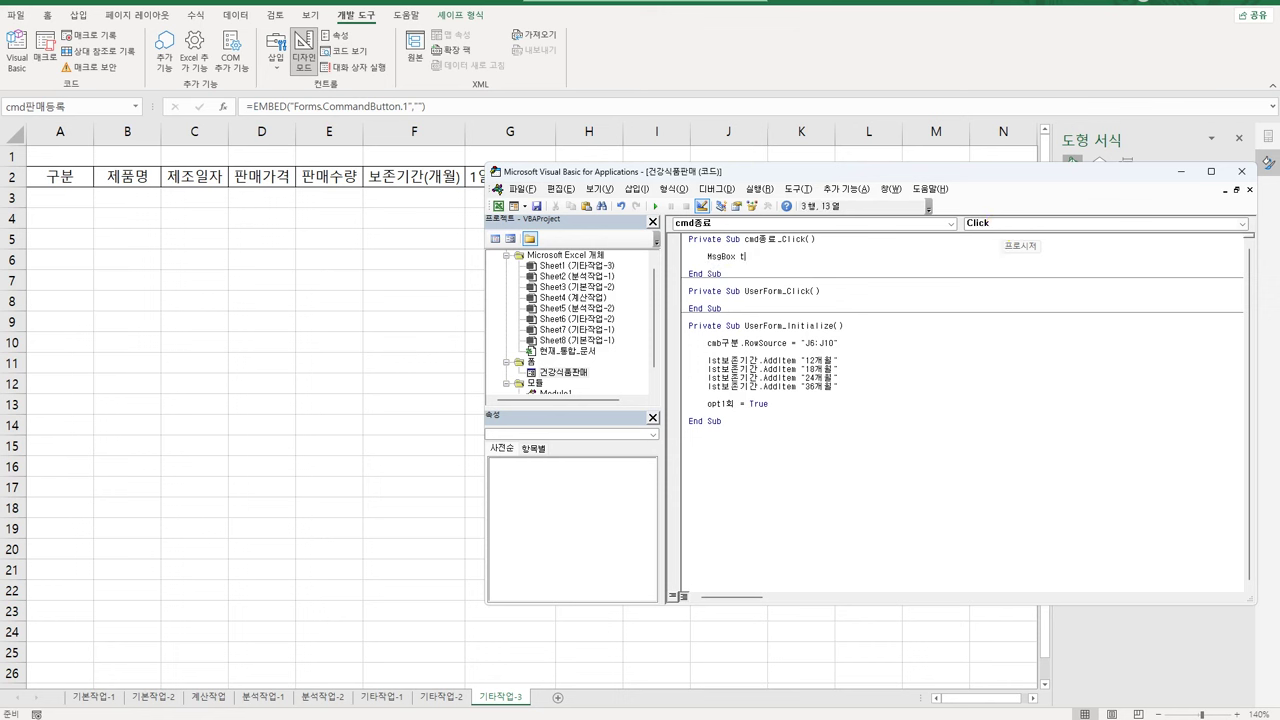
text(ime)
key(Return)
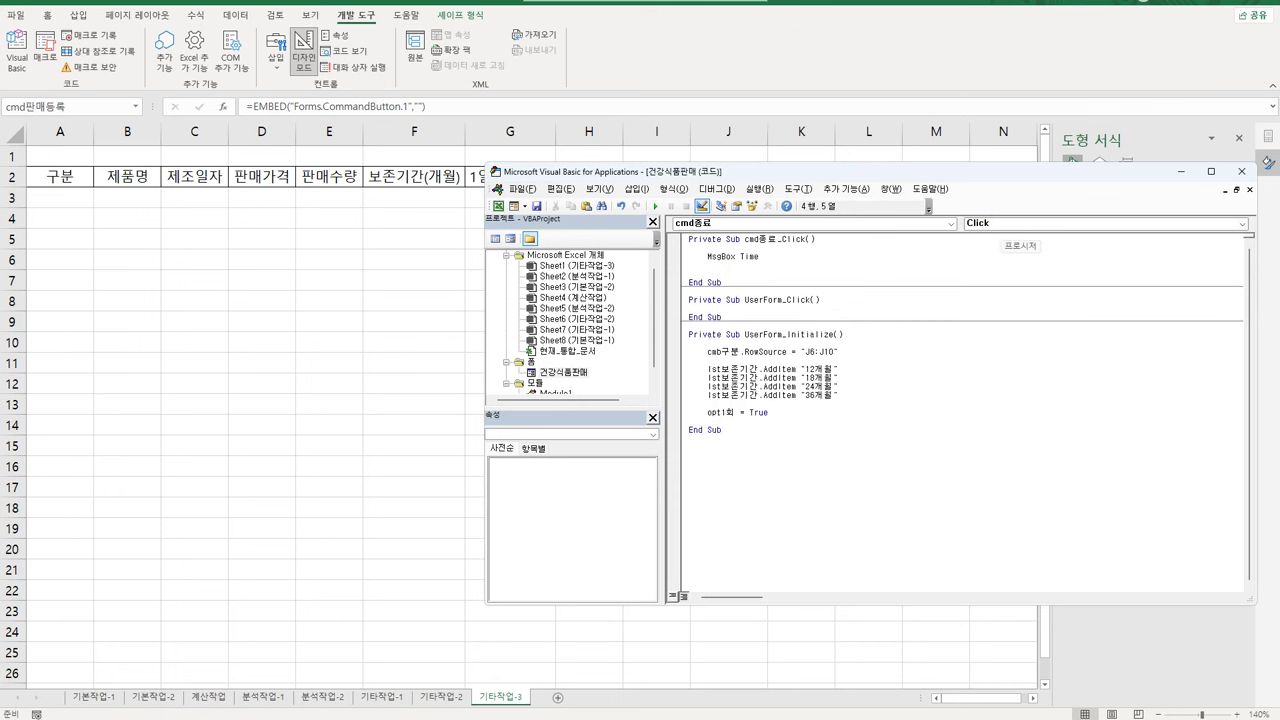
text(Unload Me)
key(Return)
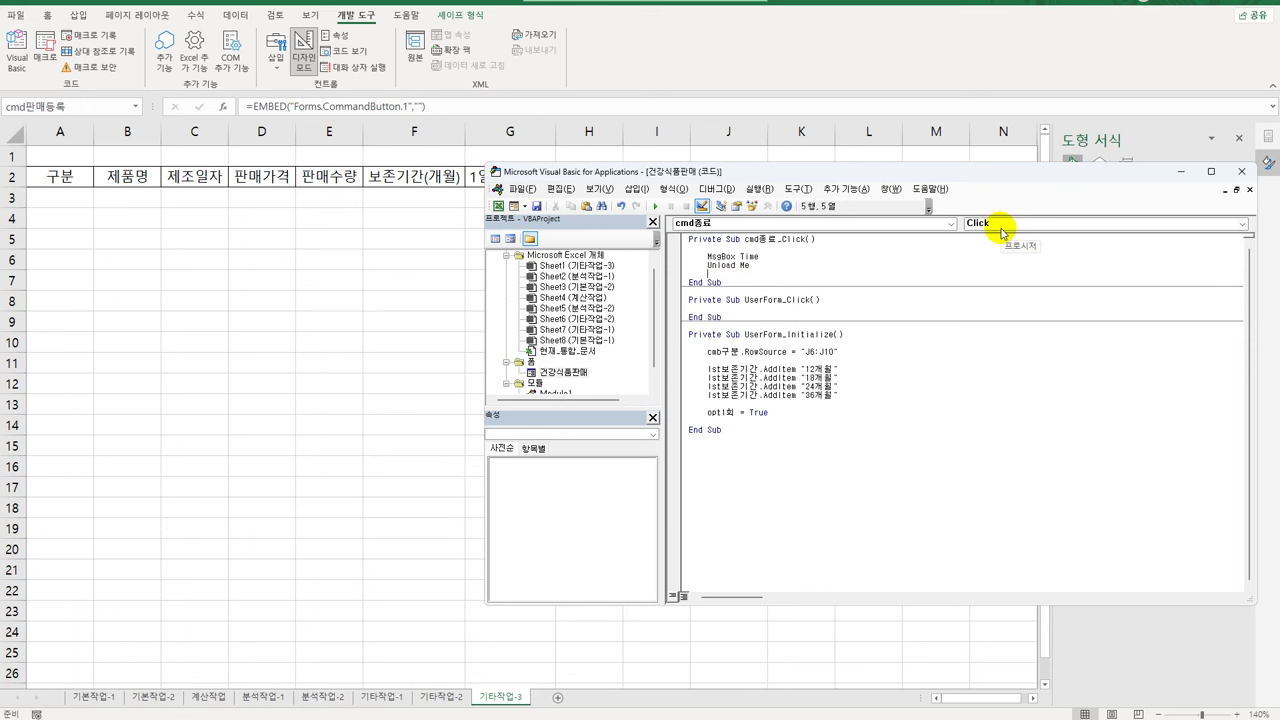
Create the Click event procedure for the cmd등록 control and start an indented line in it
click(810, 227)
click(800, 251)
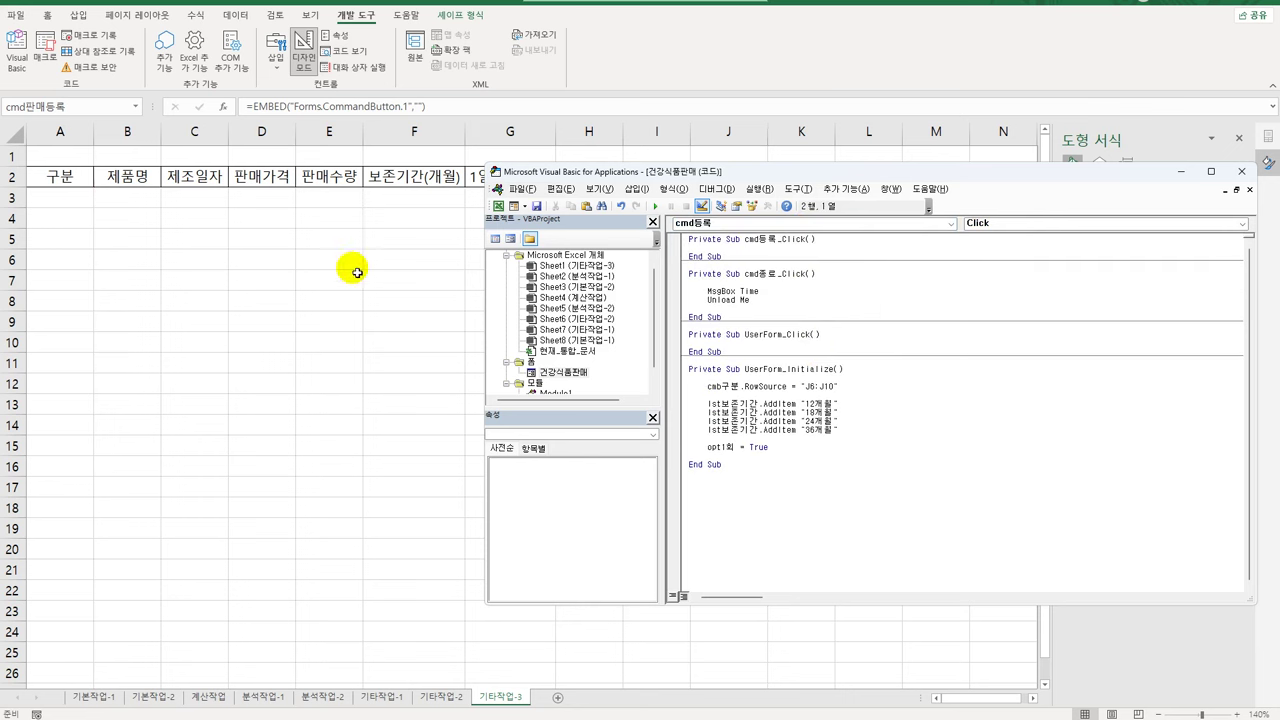
key(Return)
key(Tab)
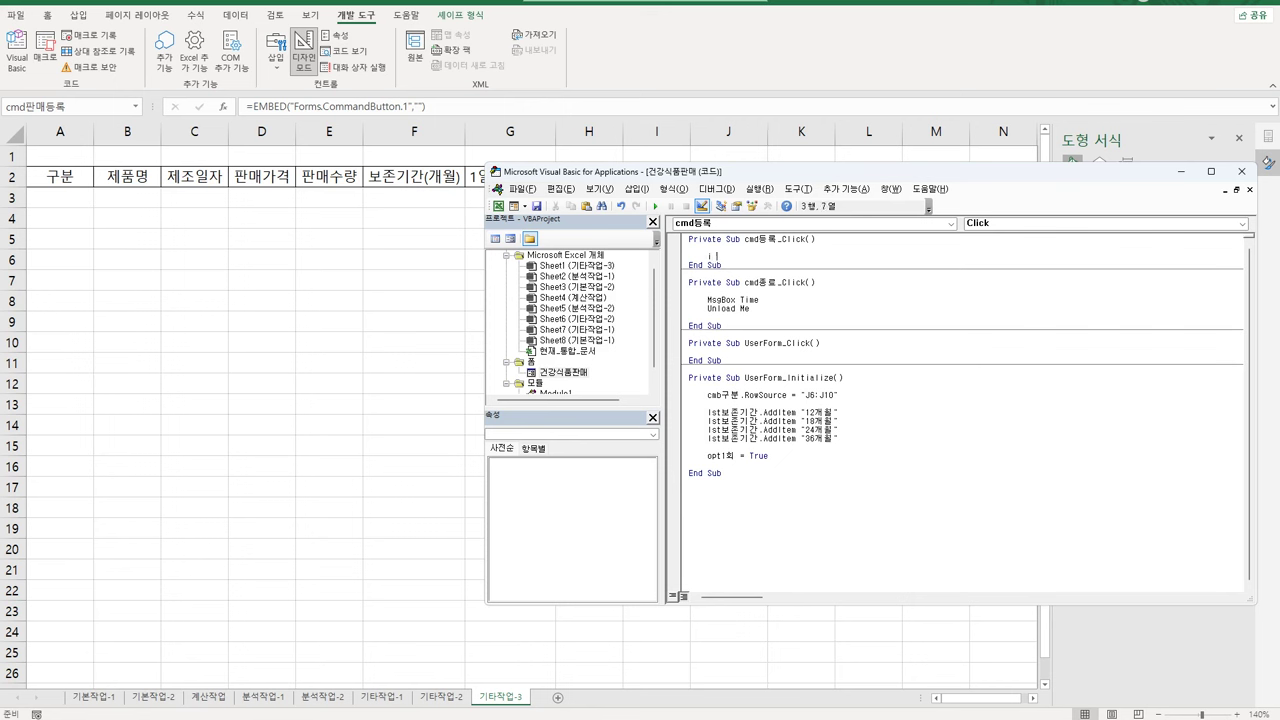
In cmd등록_Click, enter i = Range("A2").CurrentRegion.Rows.Count + 2 followed by a blank line
text(i = range("A)
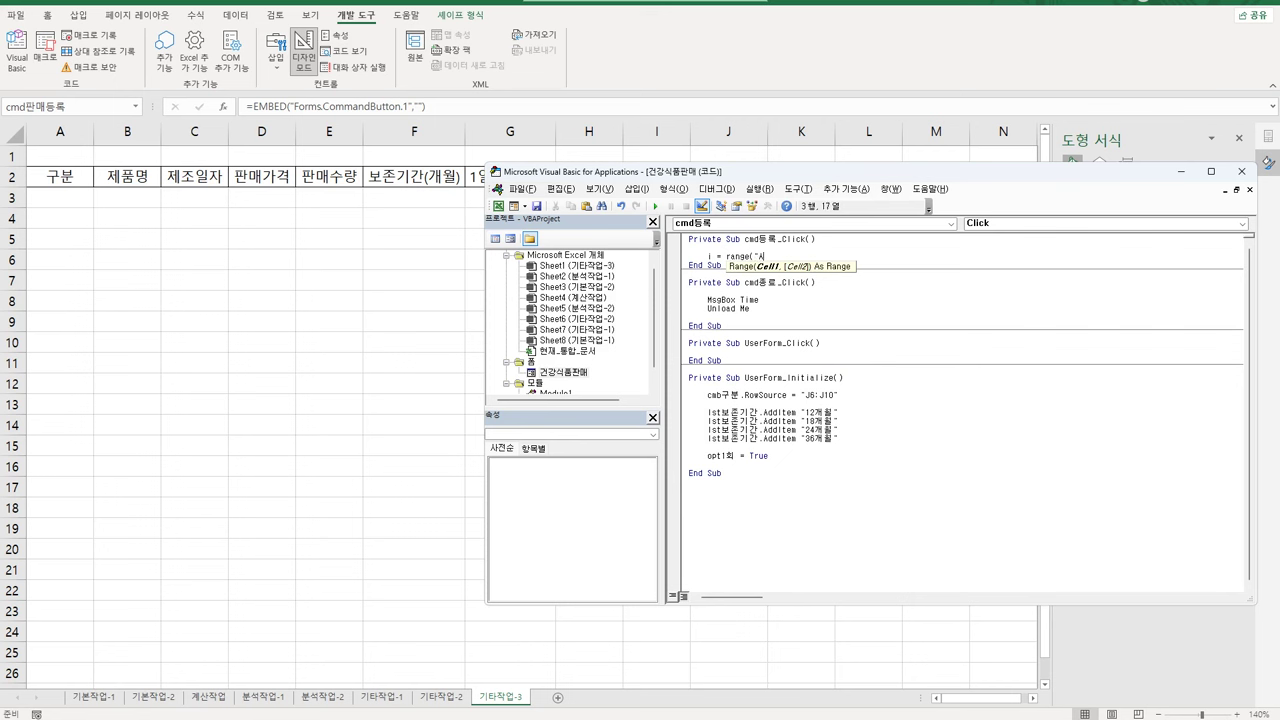
text(2").cu)
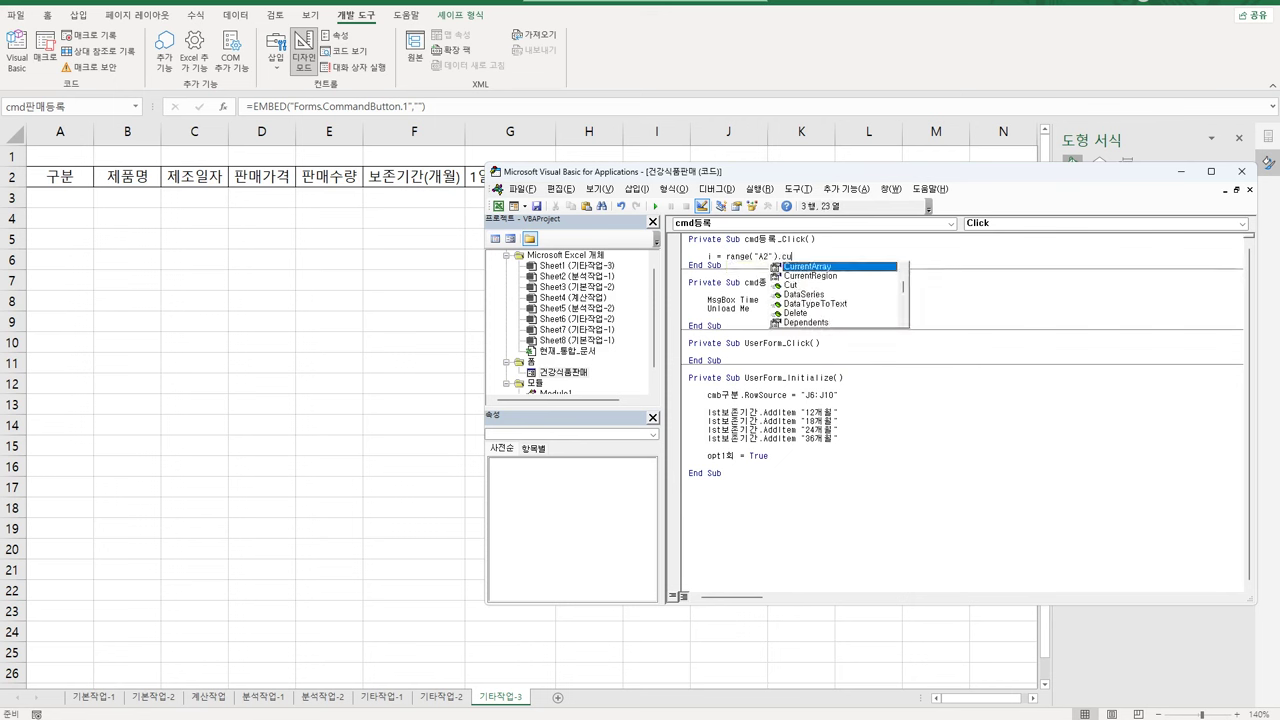
key(Down)
key(Tab)
text(.Rows.count)
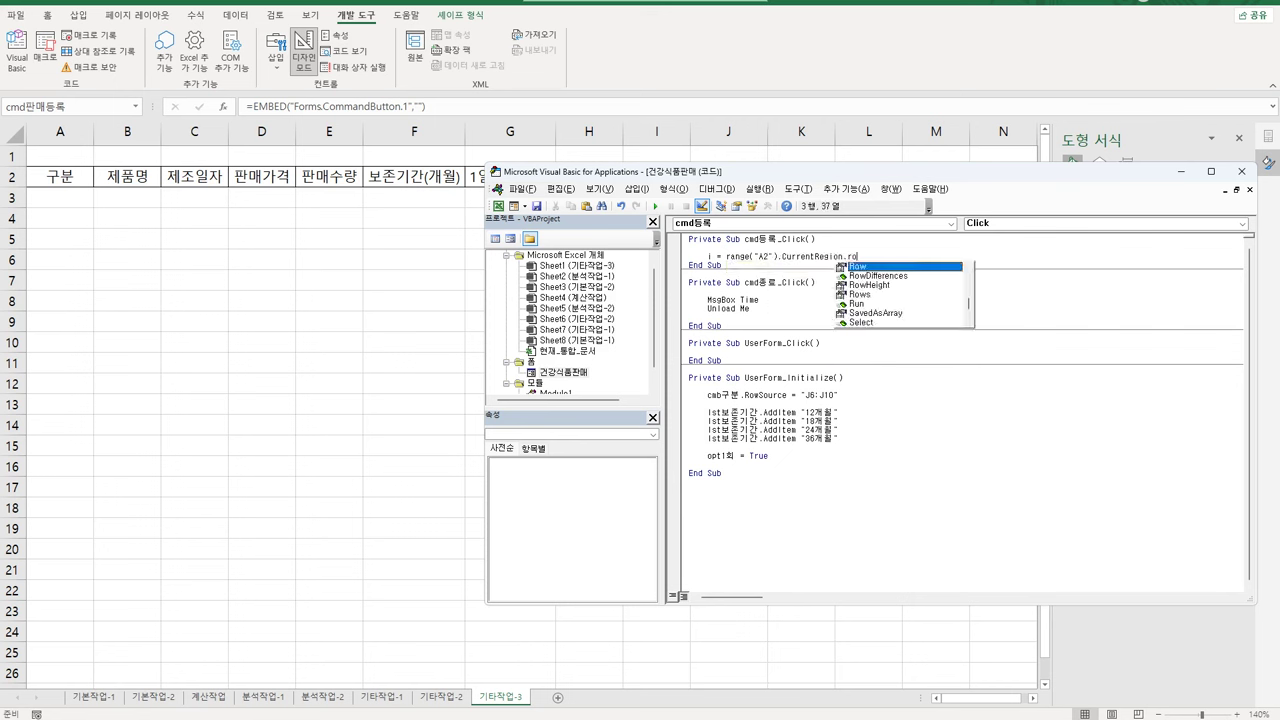
text( + )
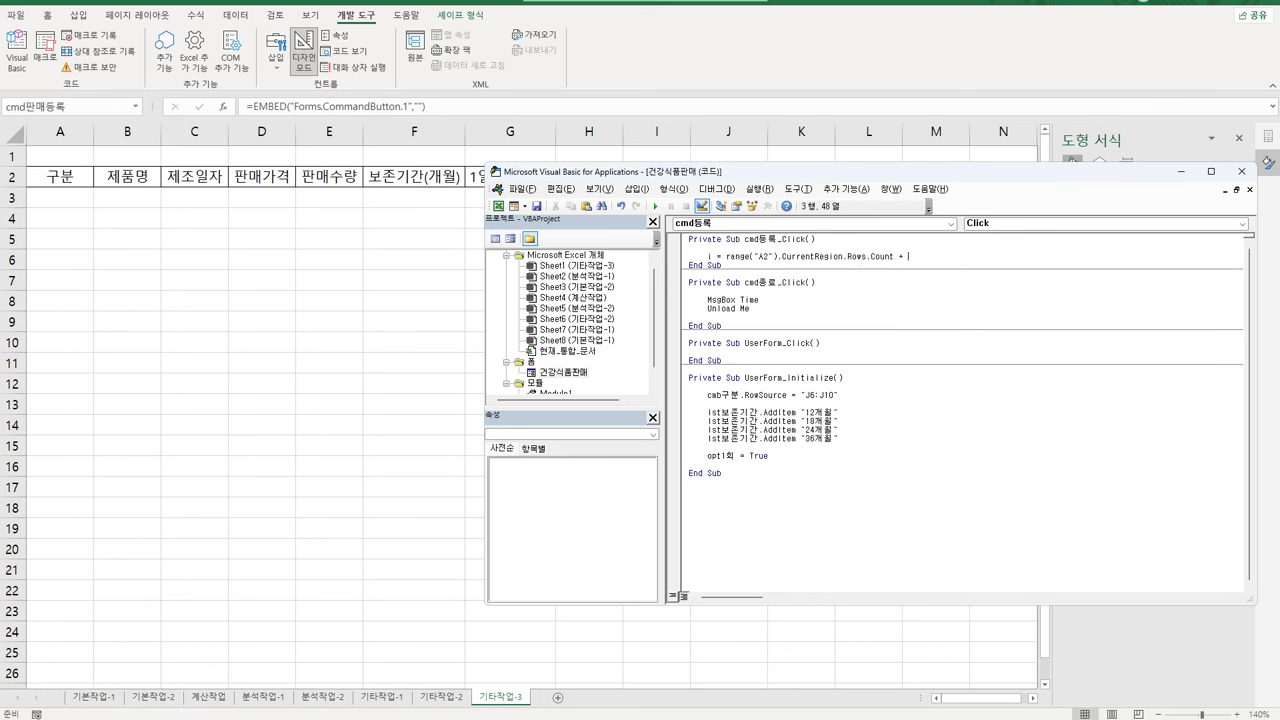
text(3)
key(BackSpace)
text(2)
key(Return)
key(Return)
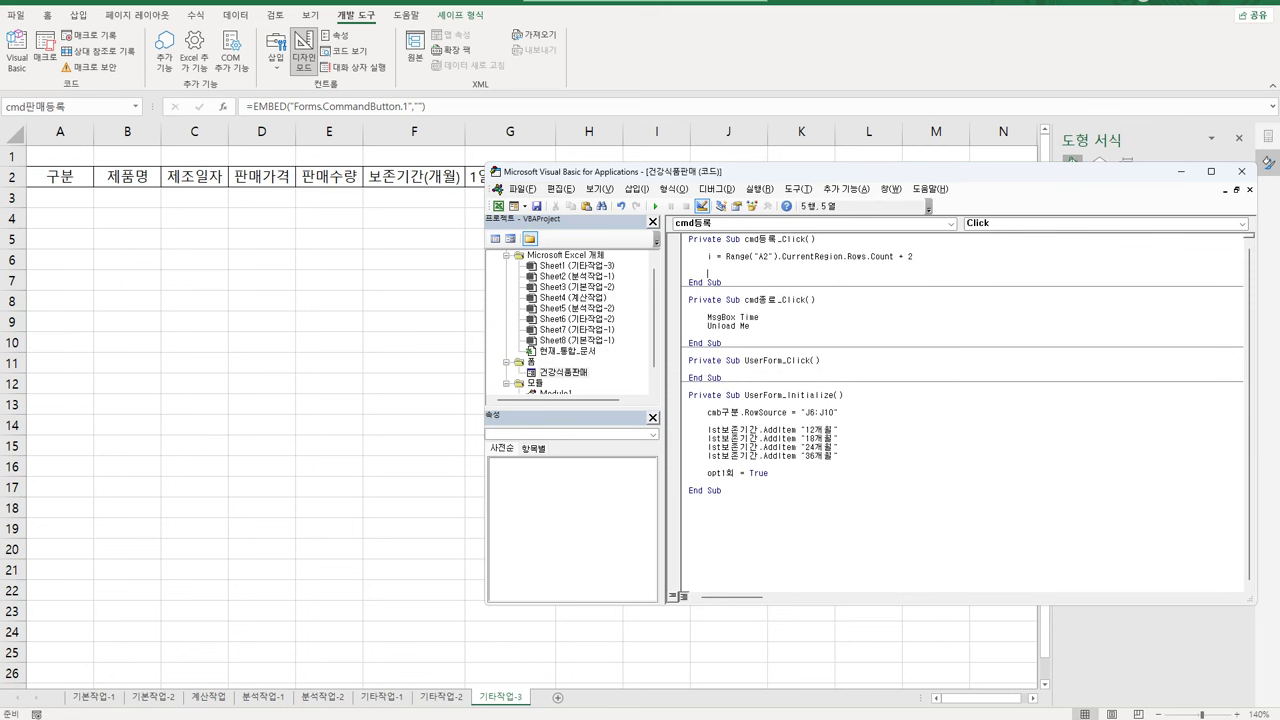
Add the statement Cells(i, 1) = cmb구분.Value to cmd등록_Click
text(cells(i,1)
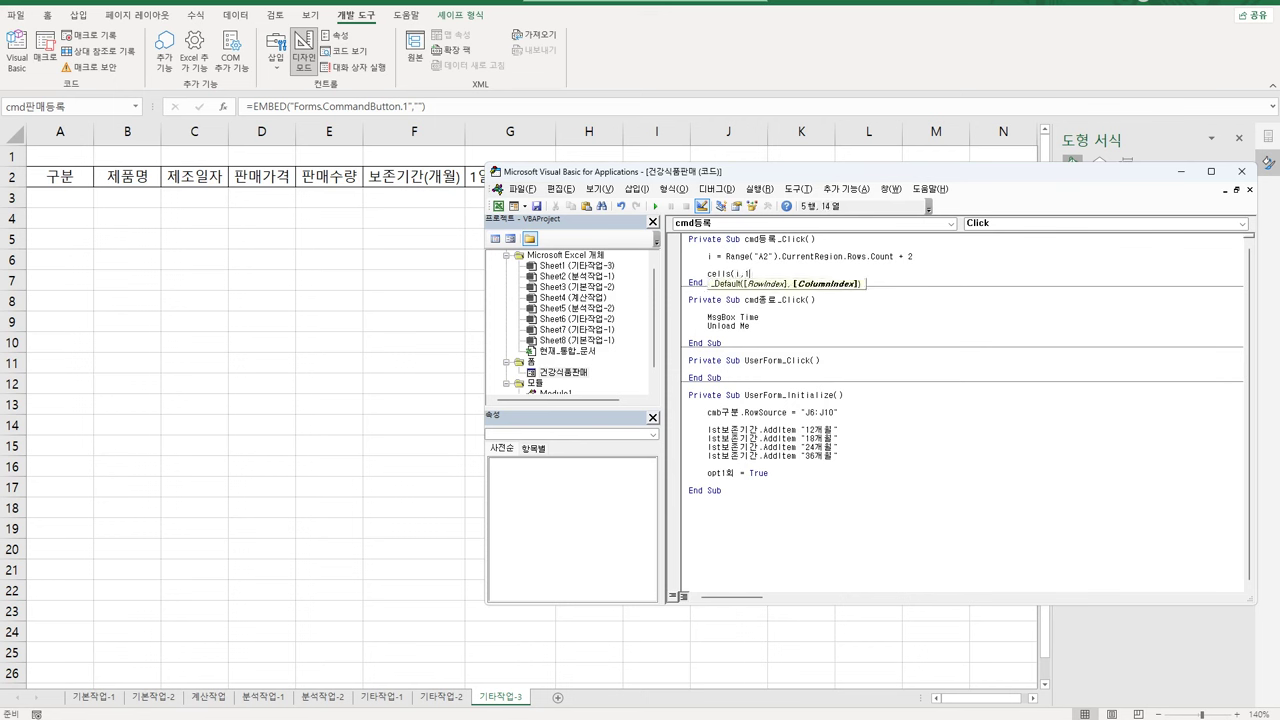
text() = )
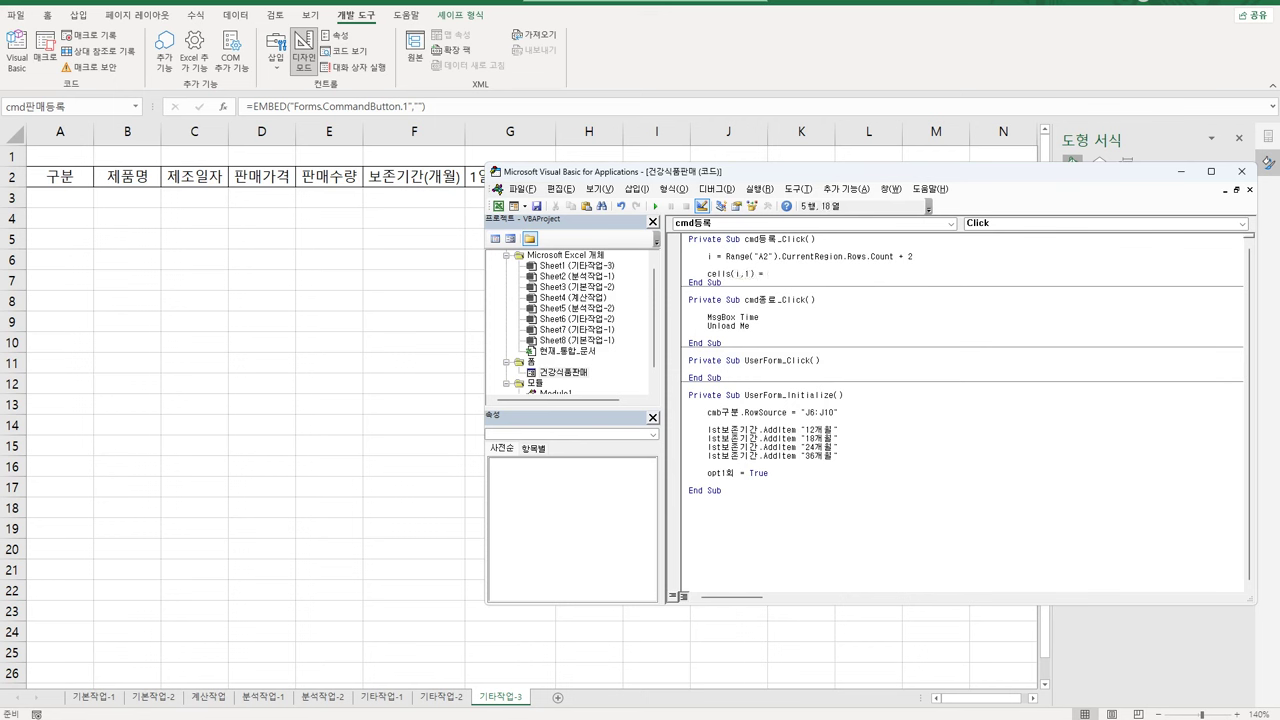
text(cmb구분.va)
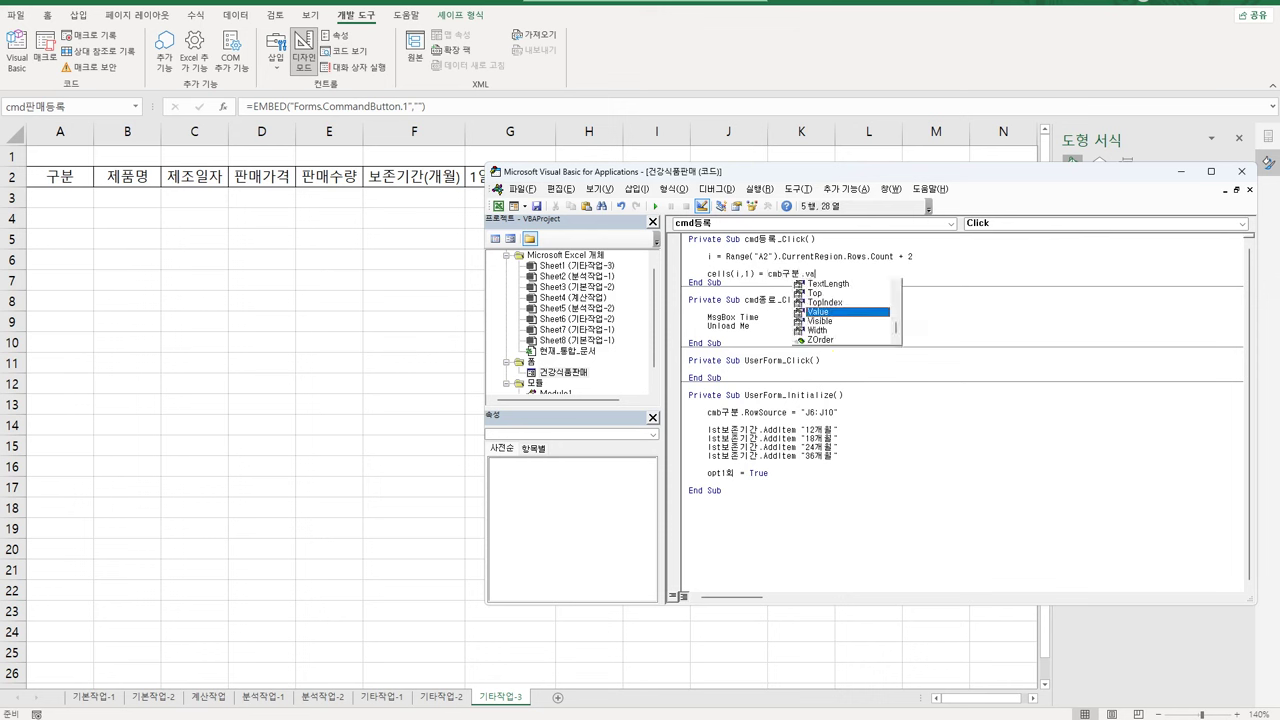
key(Return)
Copy the Cells(i, 1) = cmb구분.Value line and paste seven duplicates of it below the original
key(Up)
key(shift+End)
key(ctrl+c)
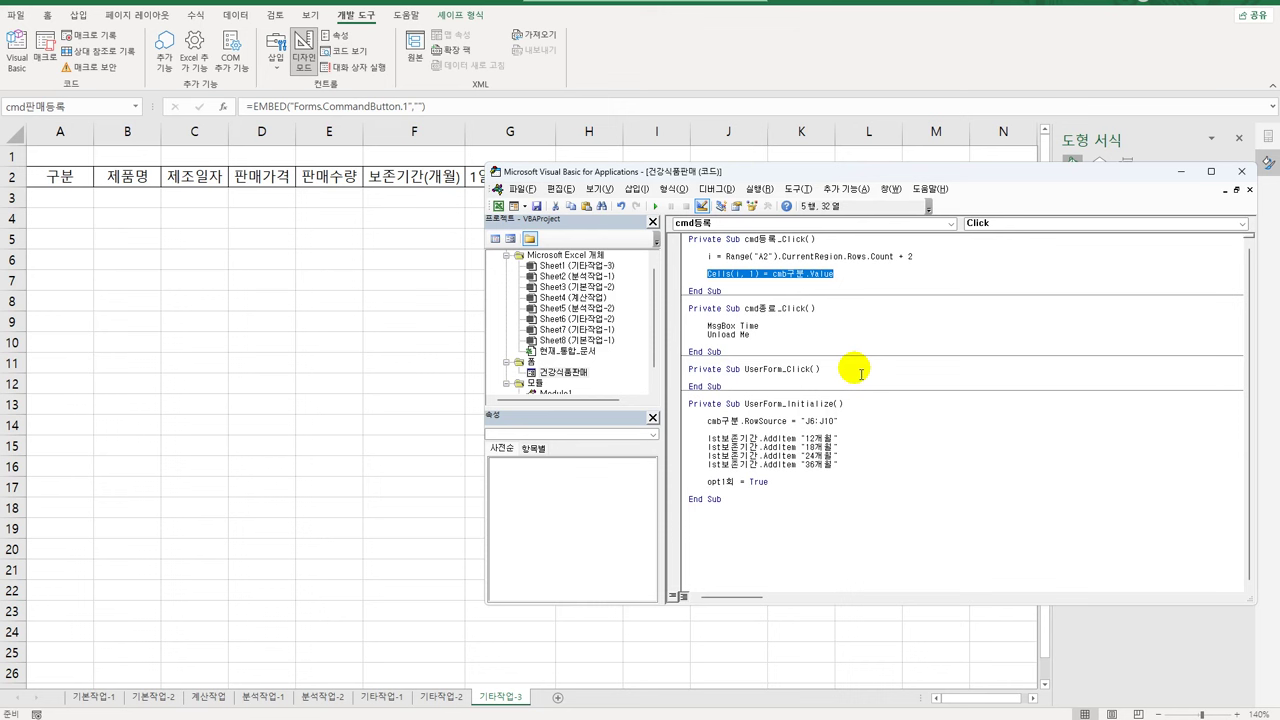
key(Down)
key(ctrl+v)
key(Return)
key(ctrl+v)
key(Return)
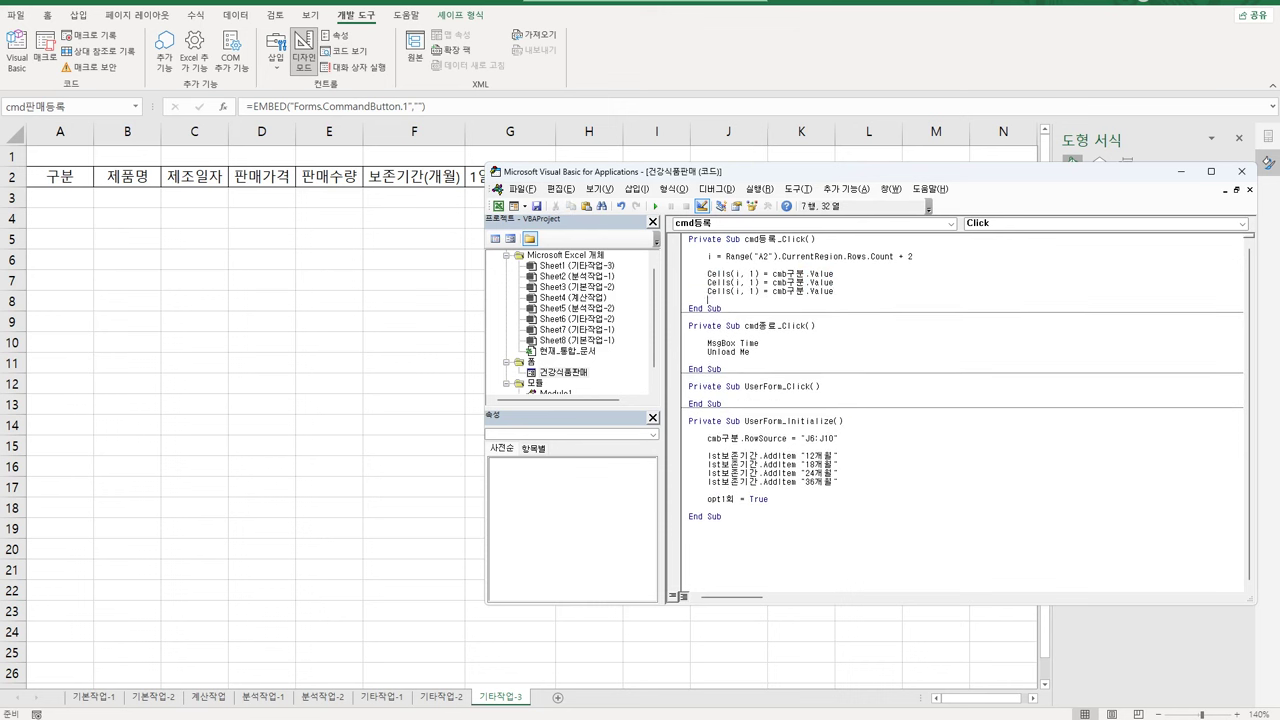
key(ctrl+v)
key(Return)
key(ctrl+v)
key(Return)
key(ctrl+v)
key(Return)
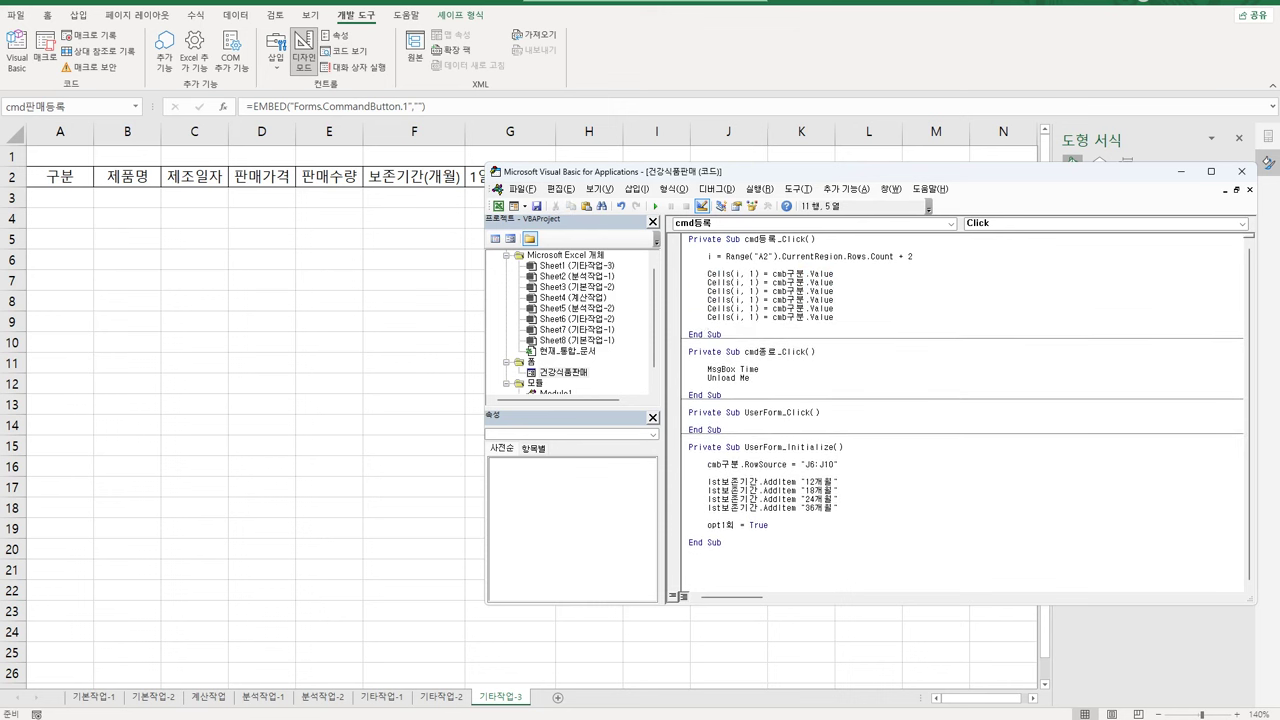
key(ctrl+v)
key(Return)
key(ctrl+v)
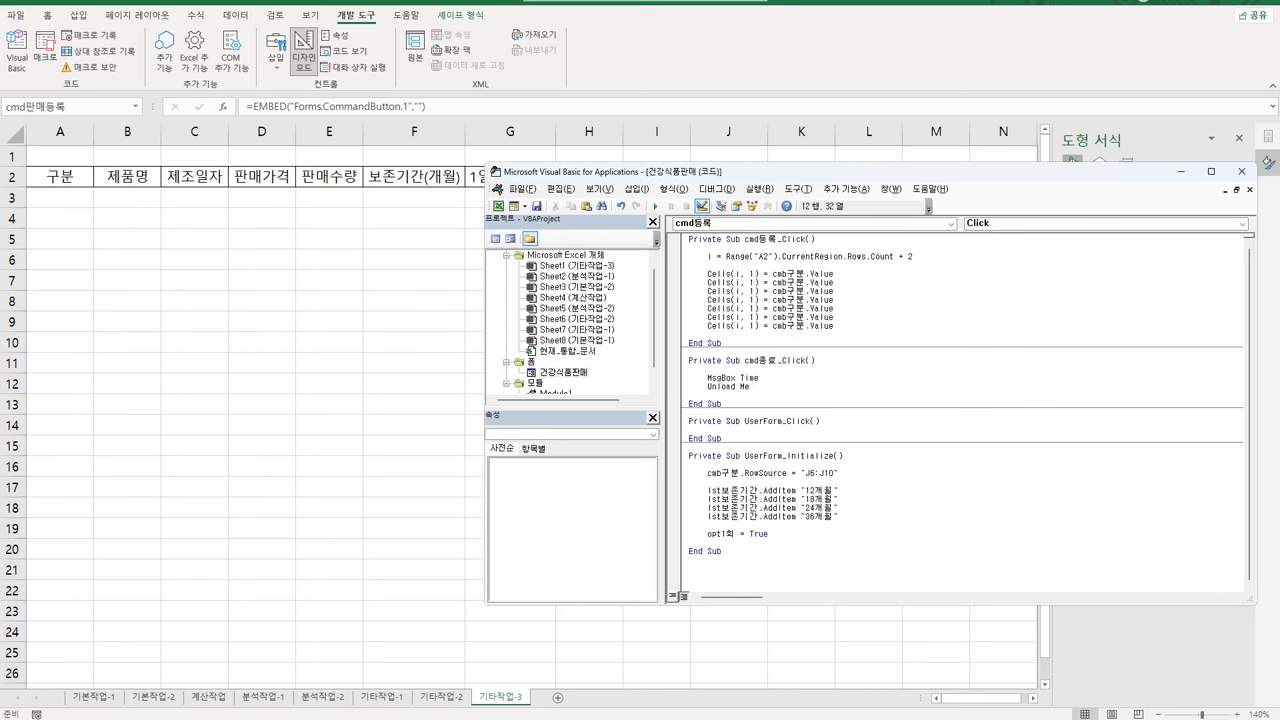
key(Return)
Renumber the column index in the first six duplicated Cells lines to 2, 3, 4, 5, 6 and 7
double_click(753, 282)
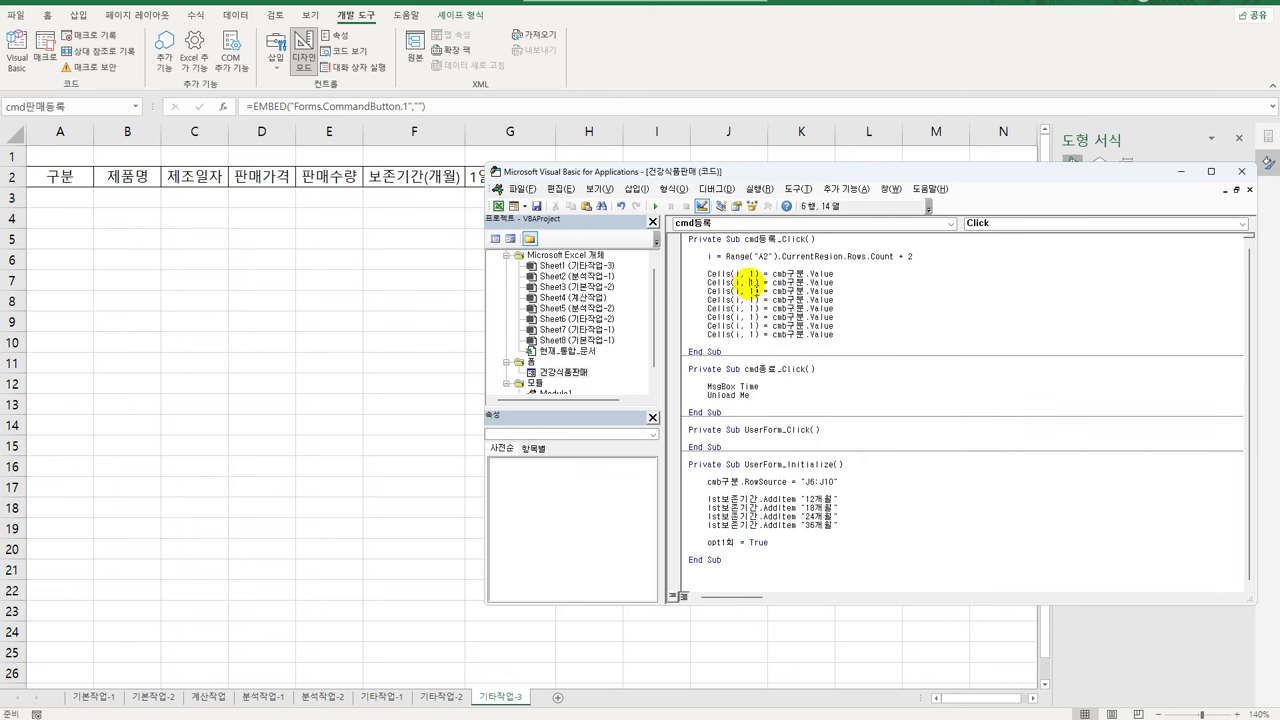
text(2)
double_click(755, 299)
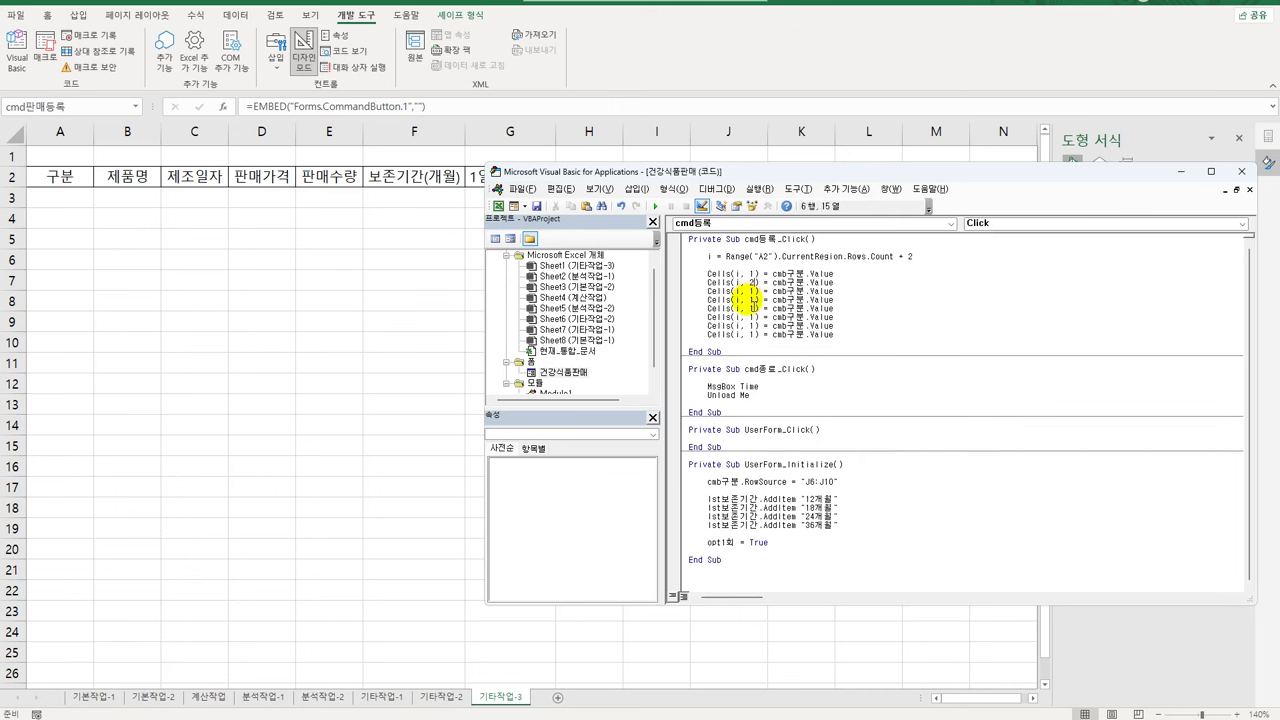
double_click(752, 291)
text(3)
double_click(753, 299)
text(4)
click(755, 308)
double_click(752, 308)
text(5)
click(752, 317)
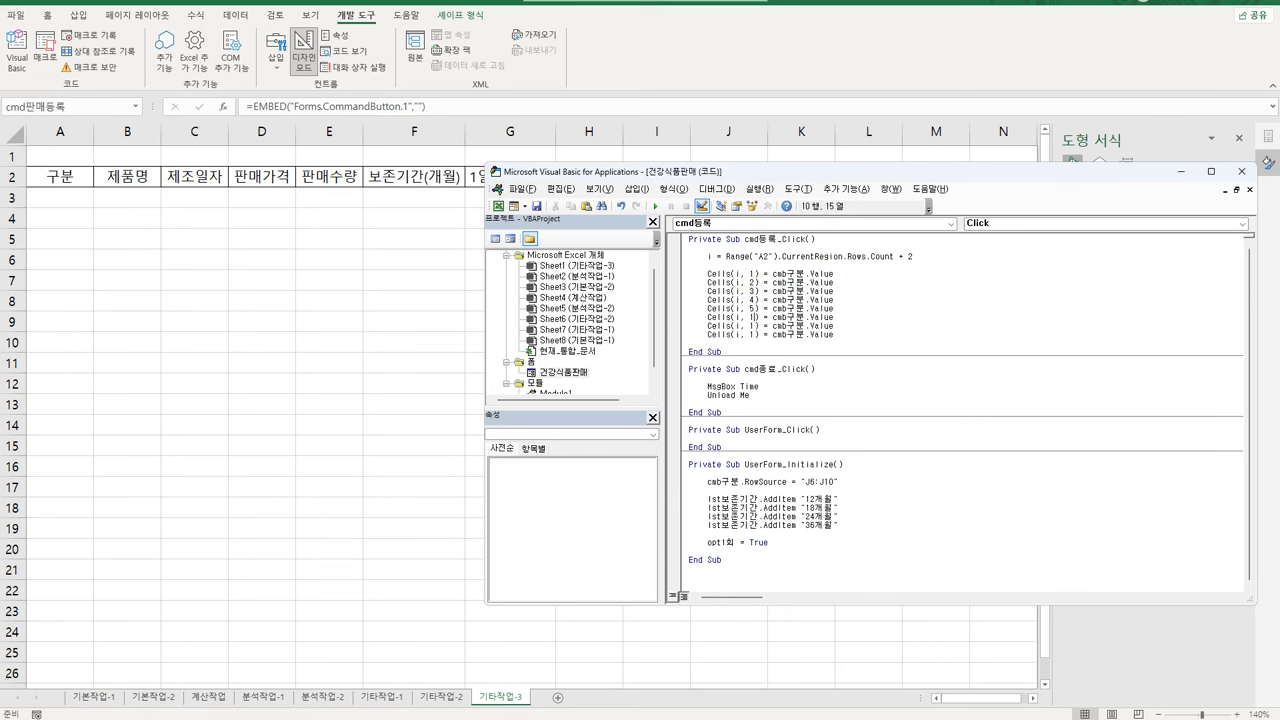
double_click(752, 317)
text(6)
click(752, 325)
double_click(752, 325)
text(7)
Delete the surplus eighth Cells line at the end of the block in cmd등록_Click
drag(707, 334, 834, 334)
key(Delete)
click(707, 317)
click(707, 273)
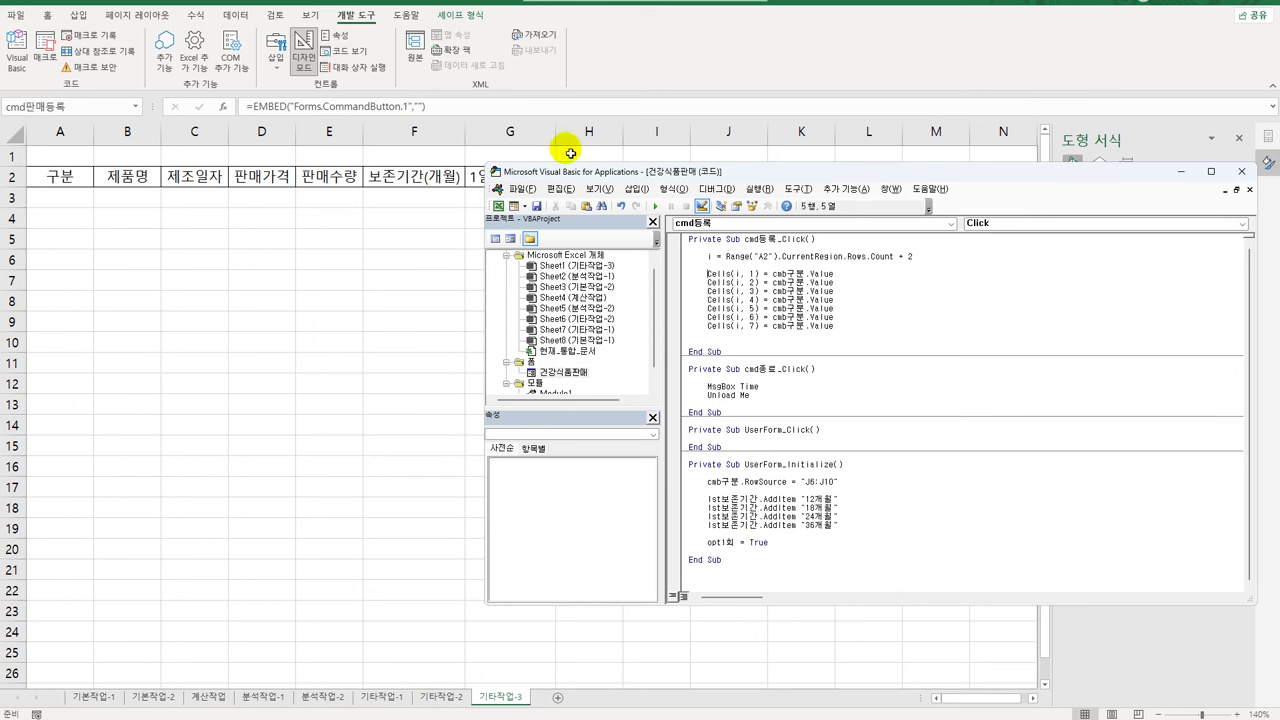
Check the 제품명 text box's name in the form designer and change the Cells(i, 2) source to txt제품명.Value
drag(607, 173, 599, 204)
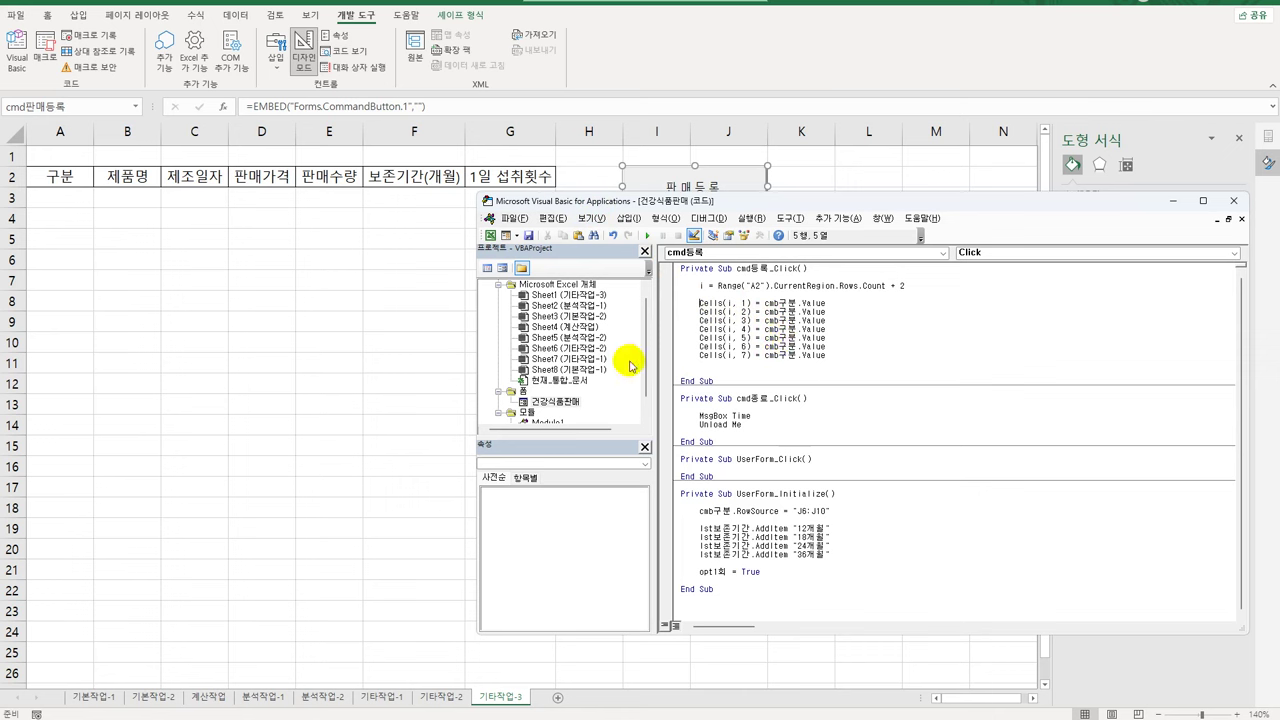
click(566, 404)
double_click(570, 410)
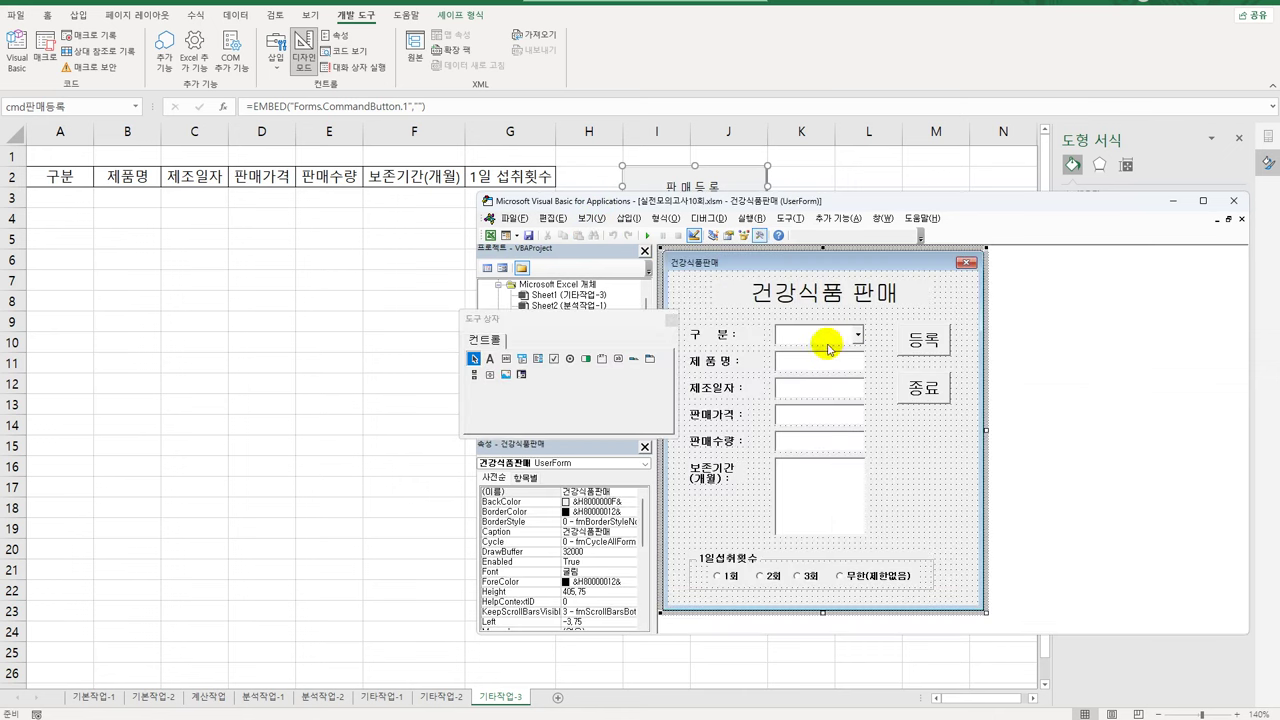
click(822, 360)
click(672, 318)
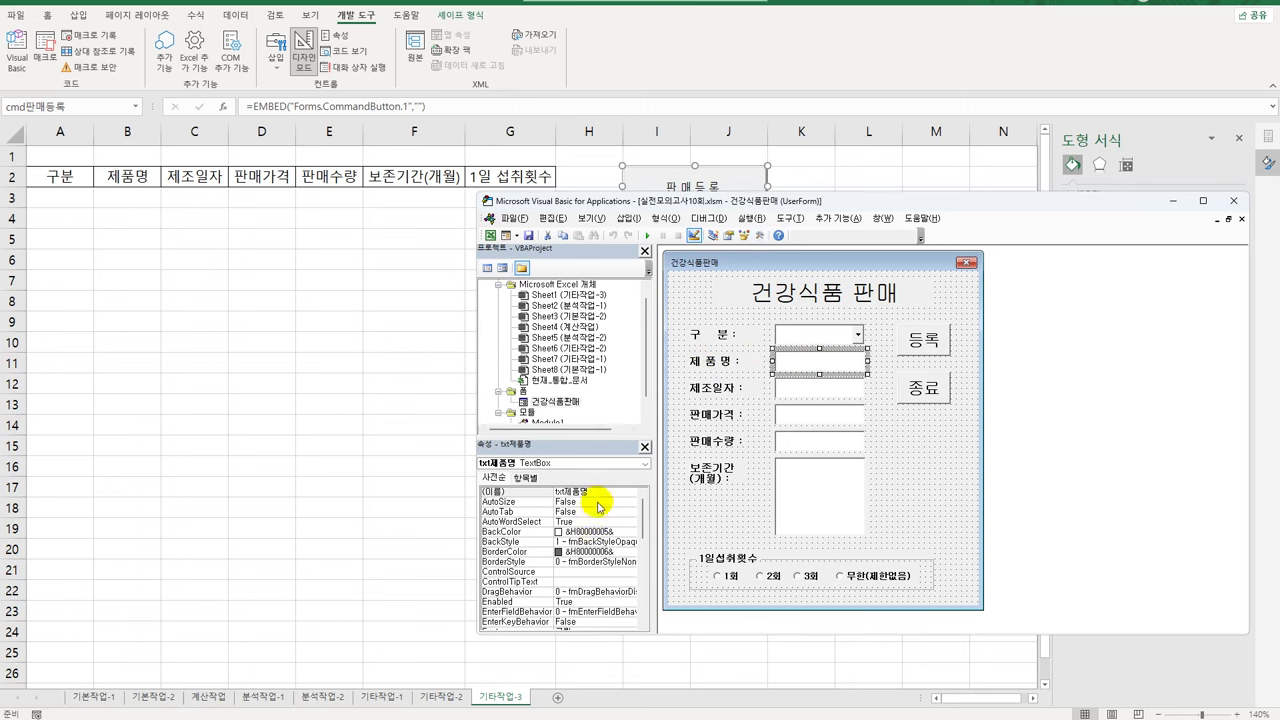
click(522, 491)
double_click(930, 338)
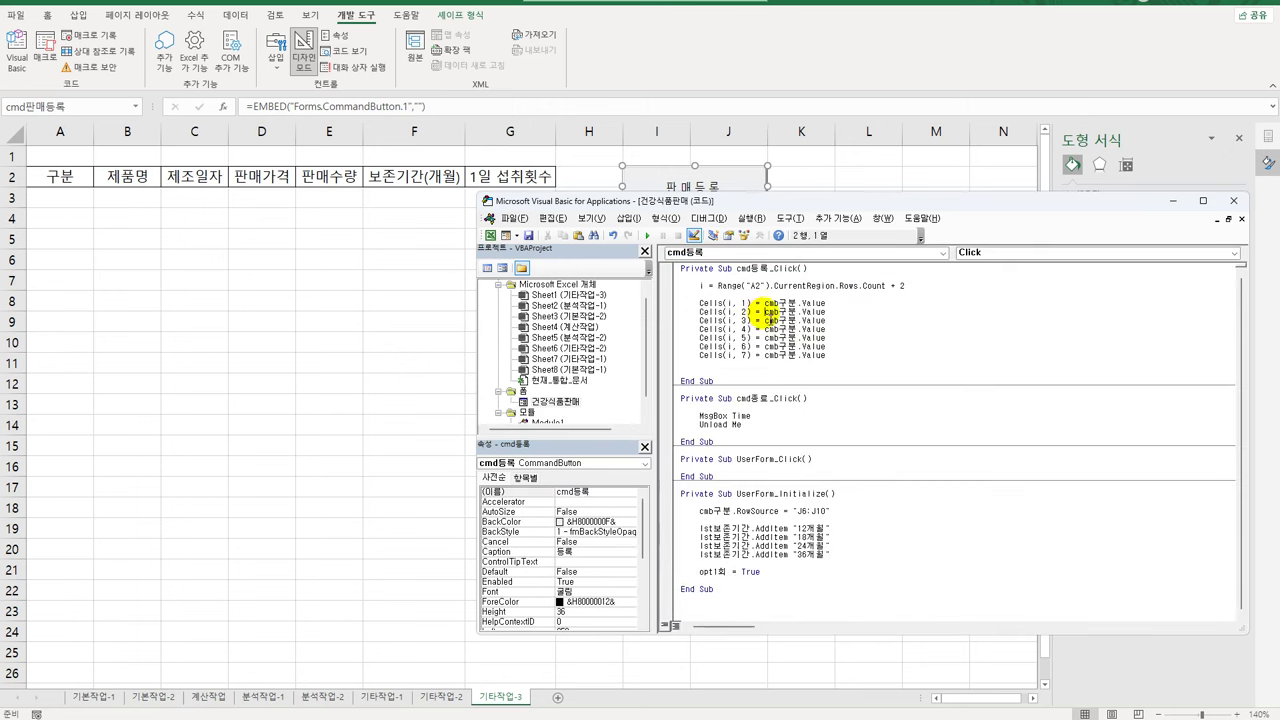
drag(766, 311, 797, 312)
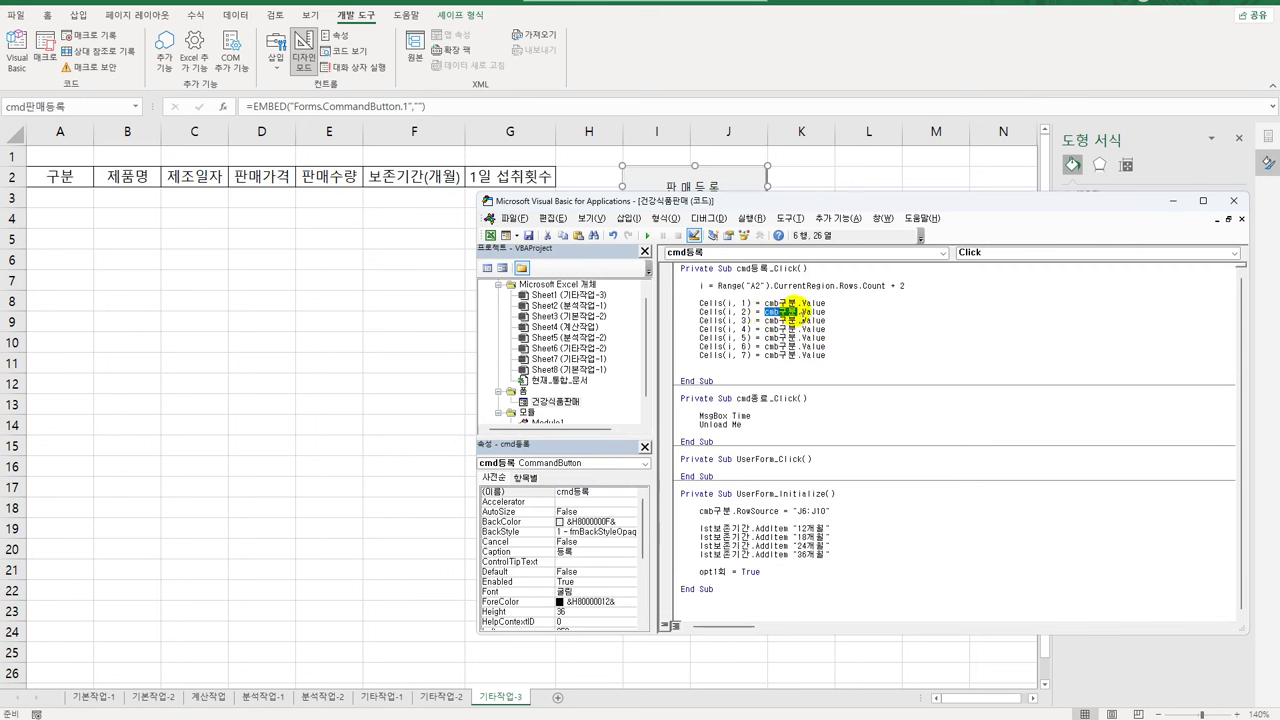
text(txt제품명)
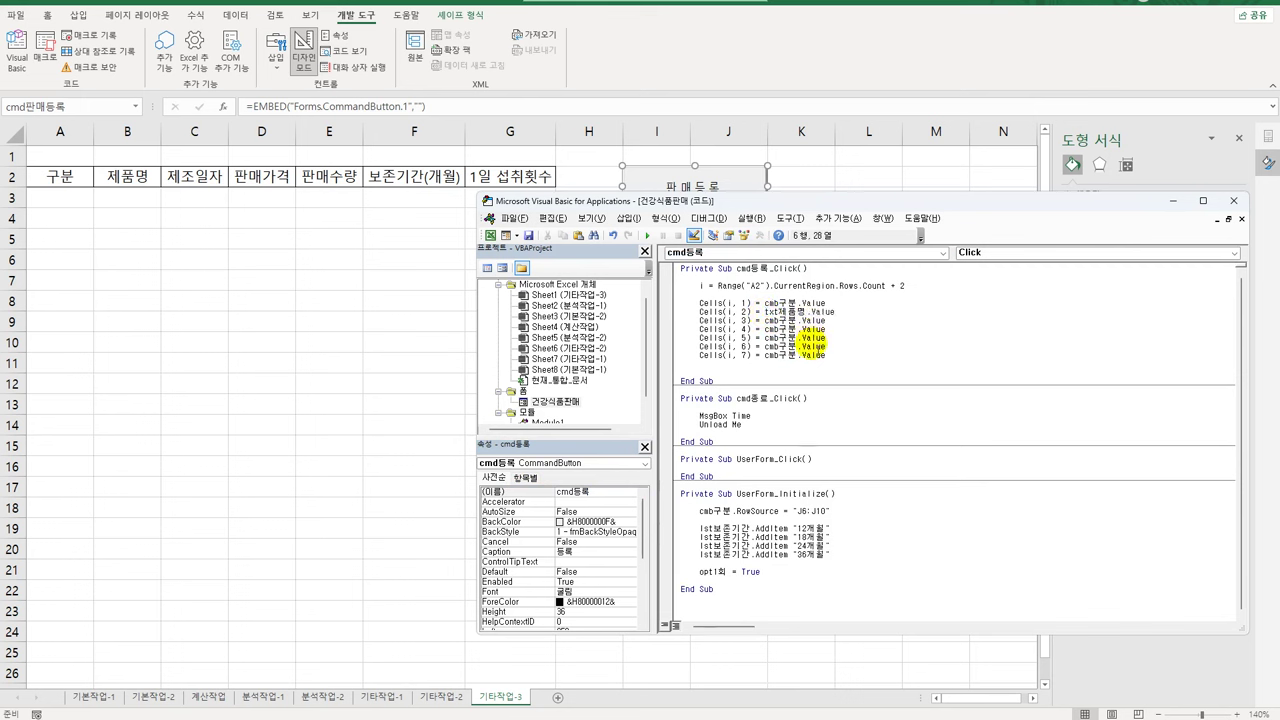
Copy the 제조일자 text box's name from the form designer and paste it as the source control in the Cells(i, 3) line
click(804, 346)
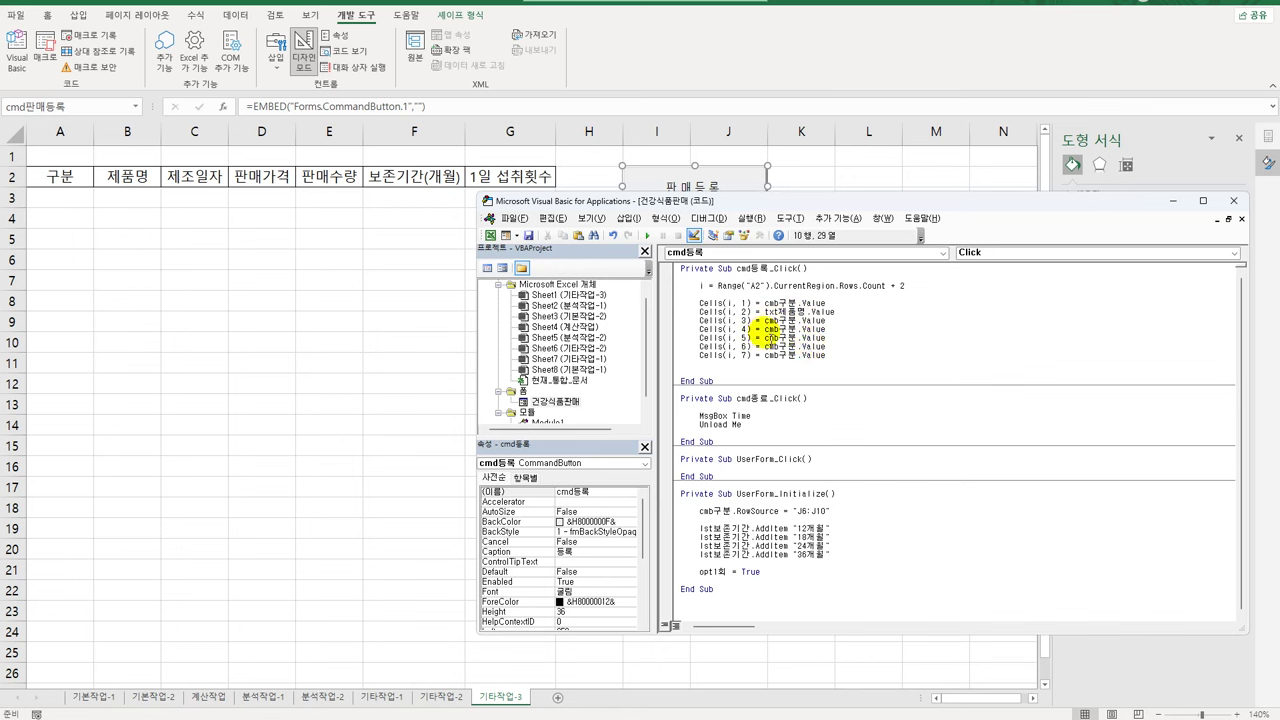
double_click(553, 401)
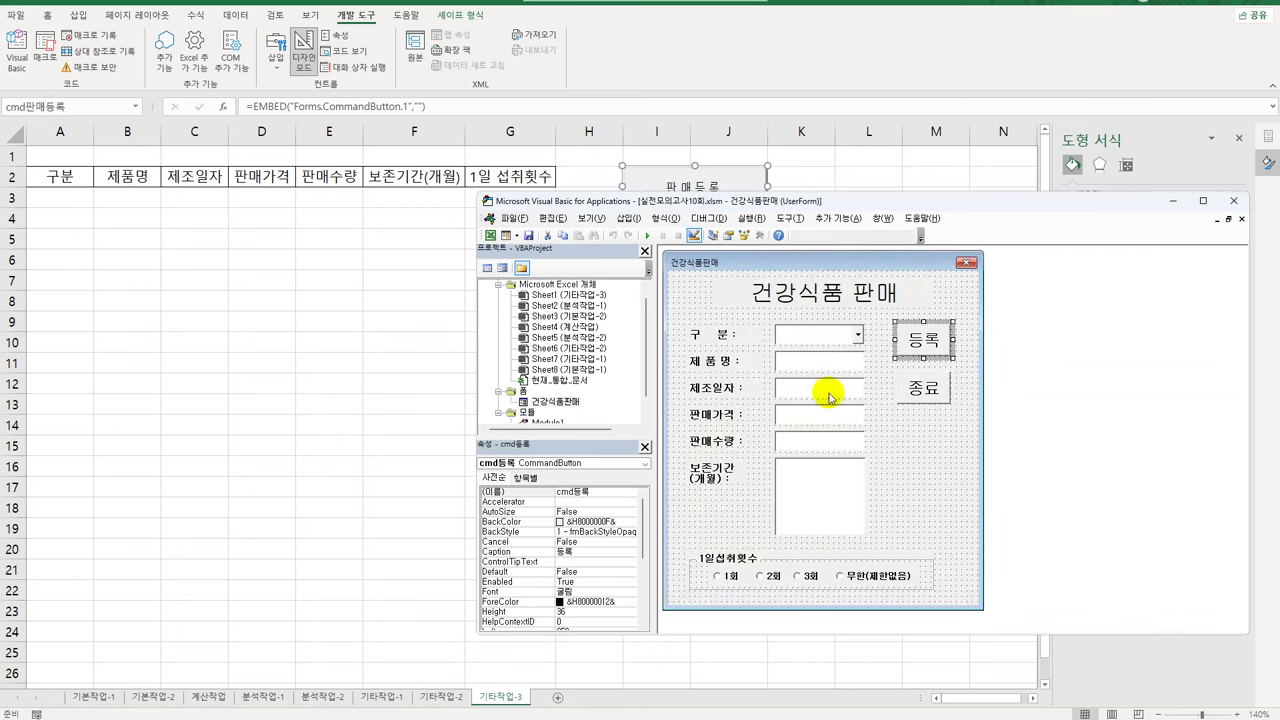
click(827, 390)
double_click(590, 490)
key(ctrl+c)
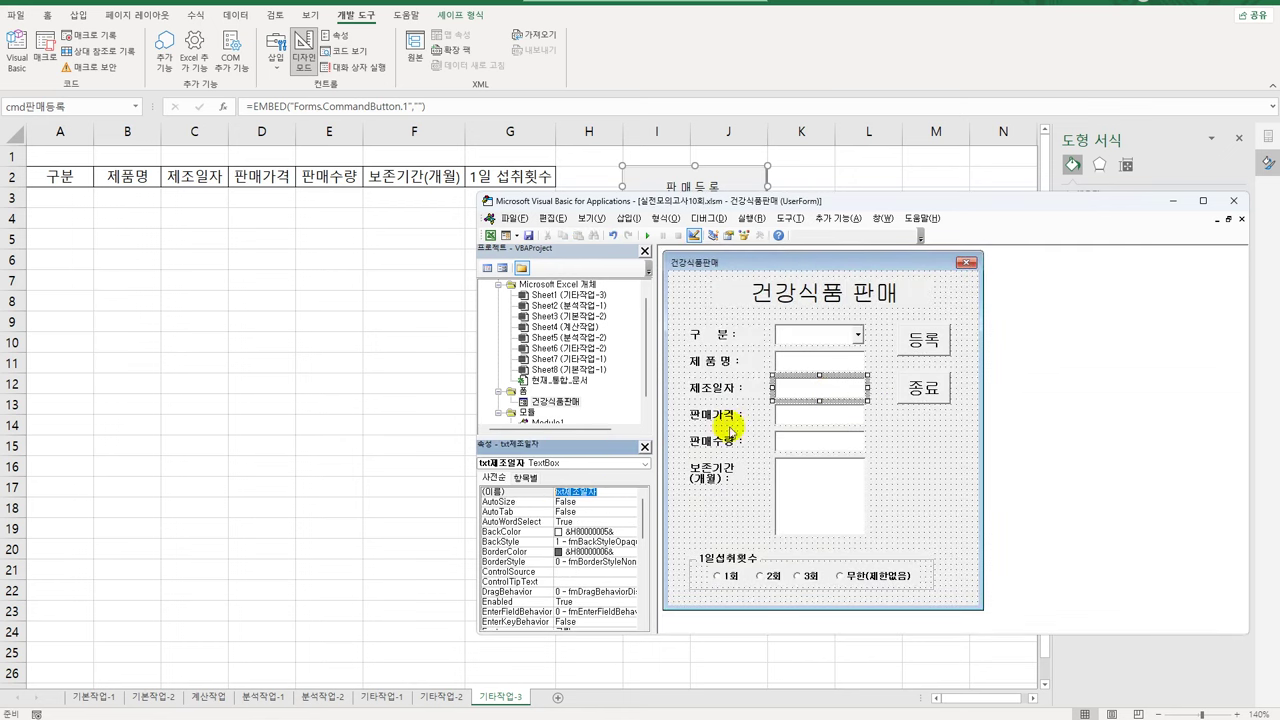
double_click(924, 341)
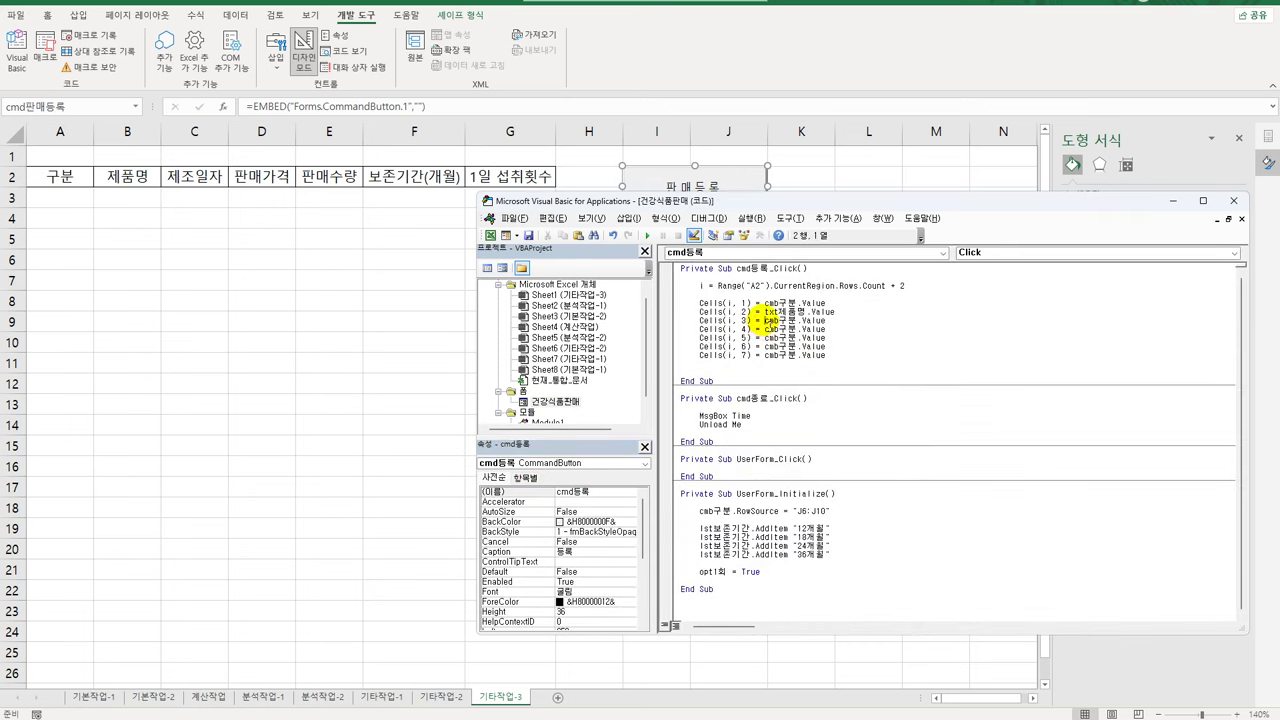
double_click(768, 320)
key(ctrl+v)
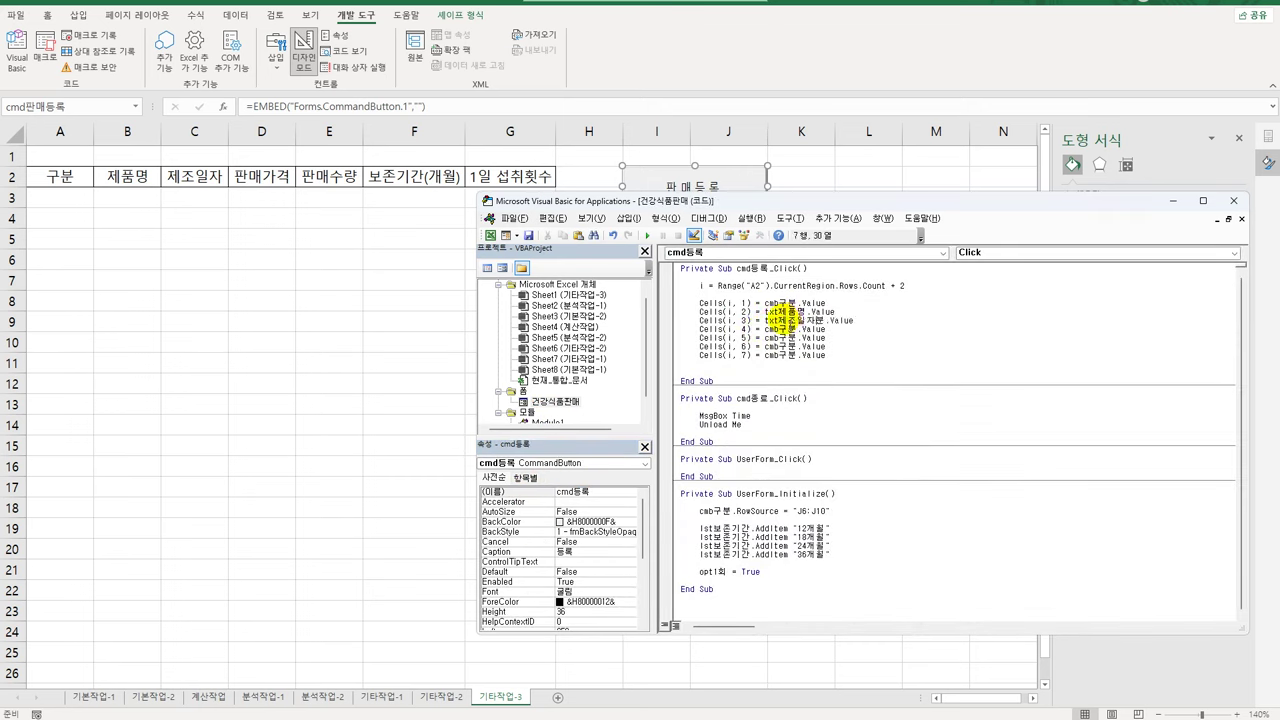
Check the 판매가격 text box's name in the form designer and change the Cells(i, 4) source to txt판매가격.Value
double_click(556, 401)
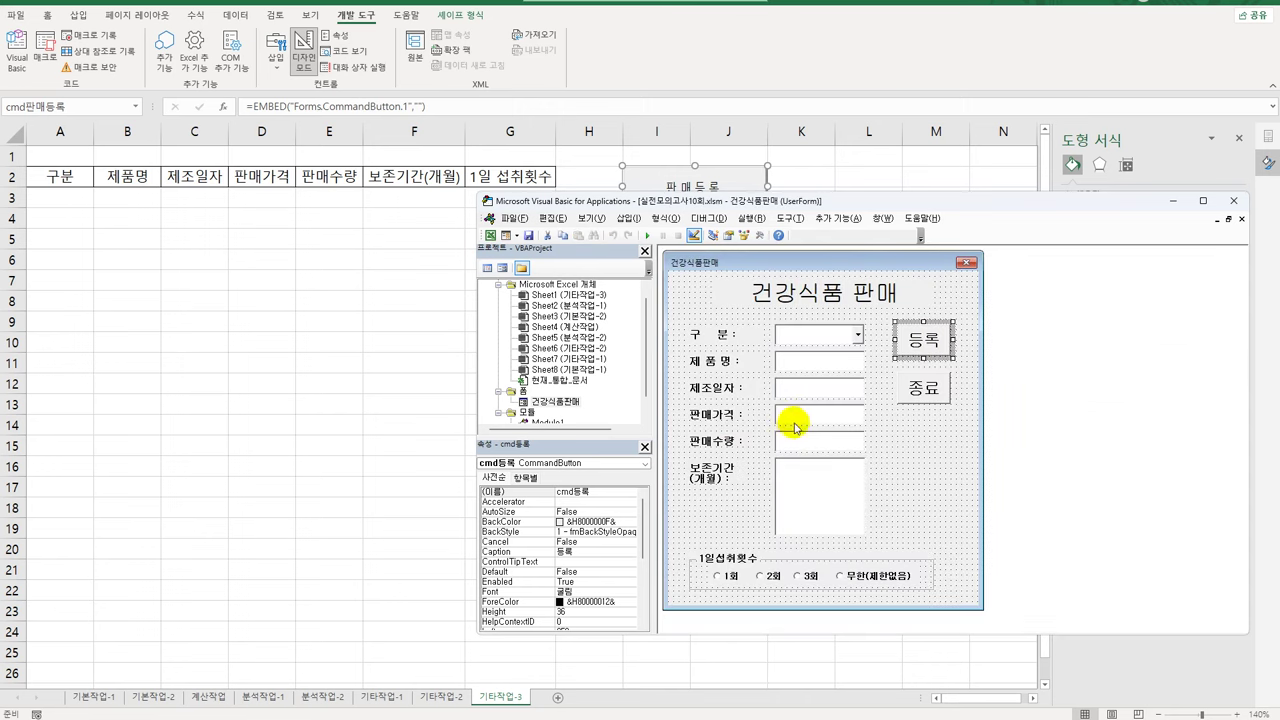
double_click(795, 427)
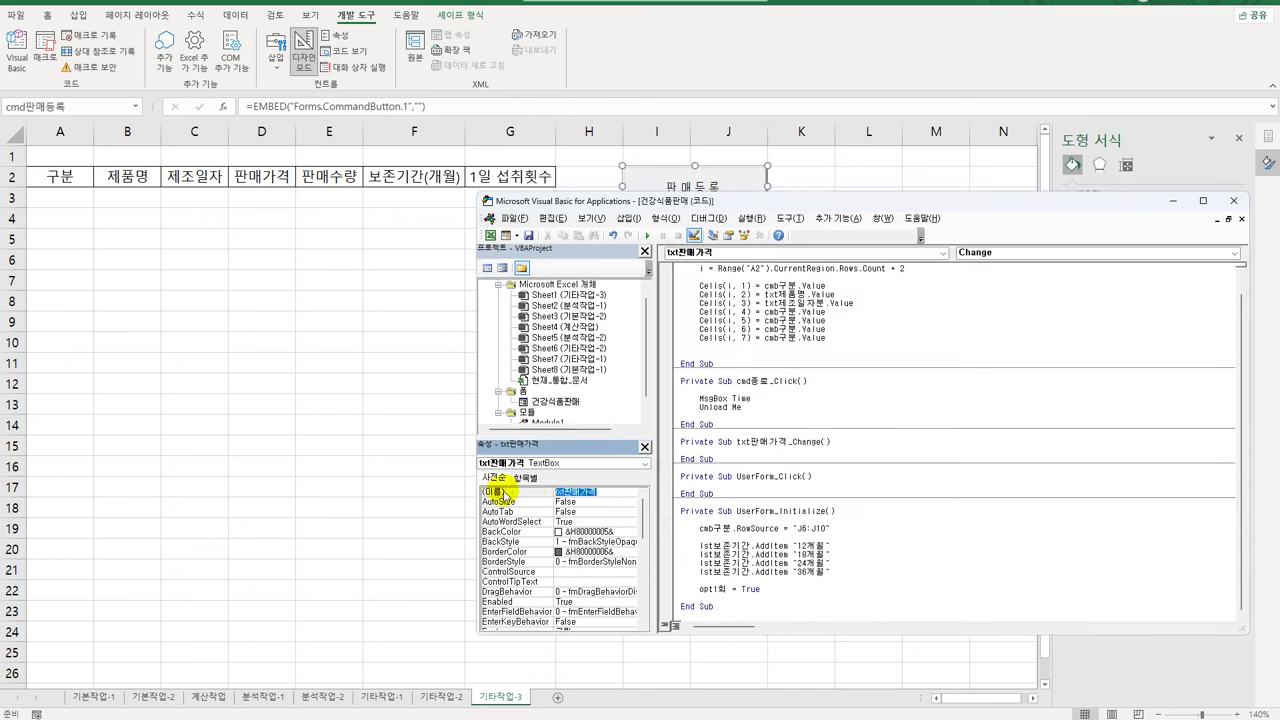
click(766, 312)
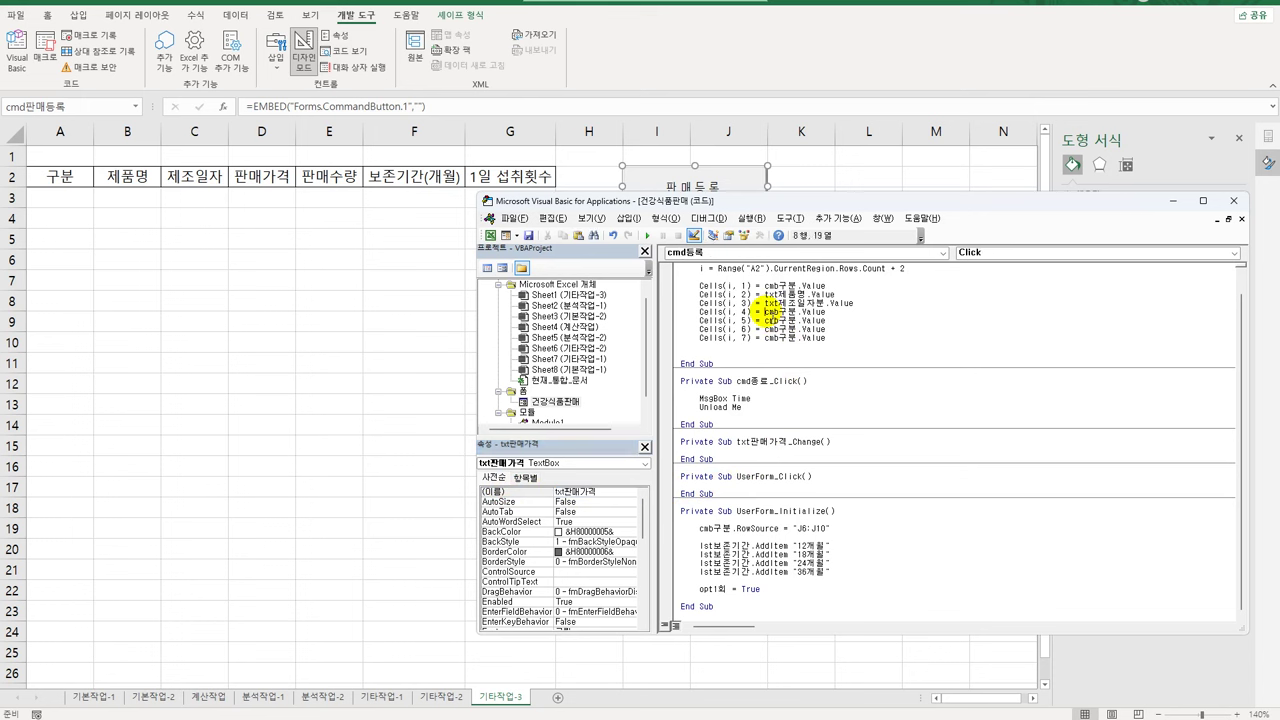
drag(767, 311, 797, 314)
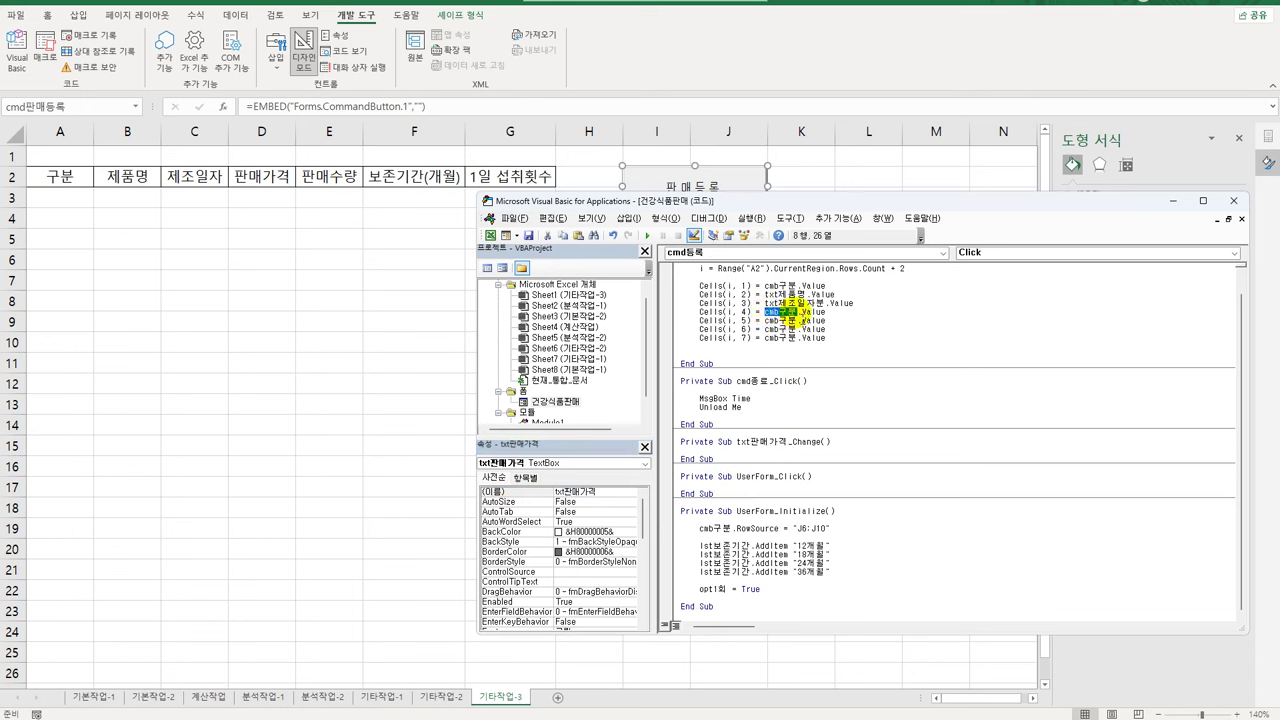
text(txt판매가격)
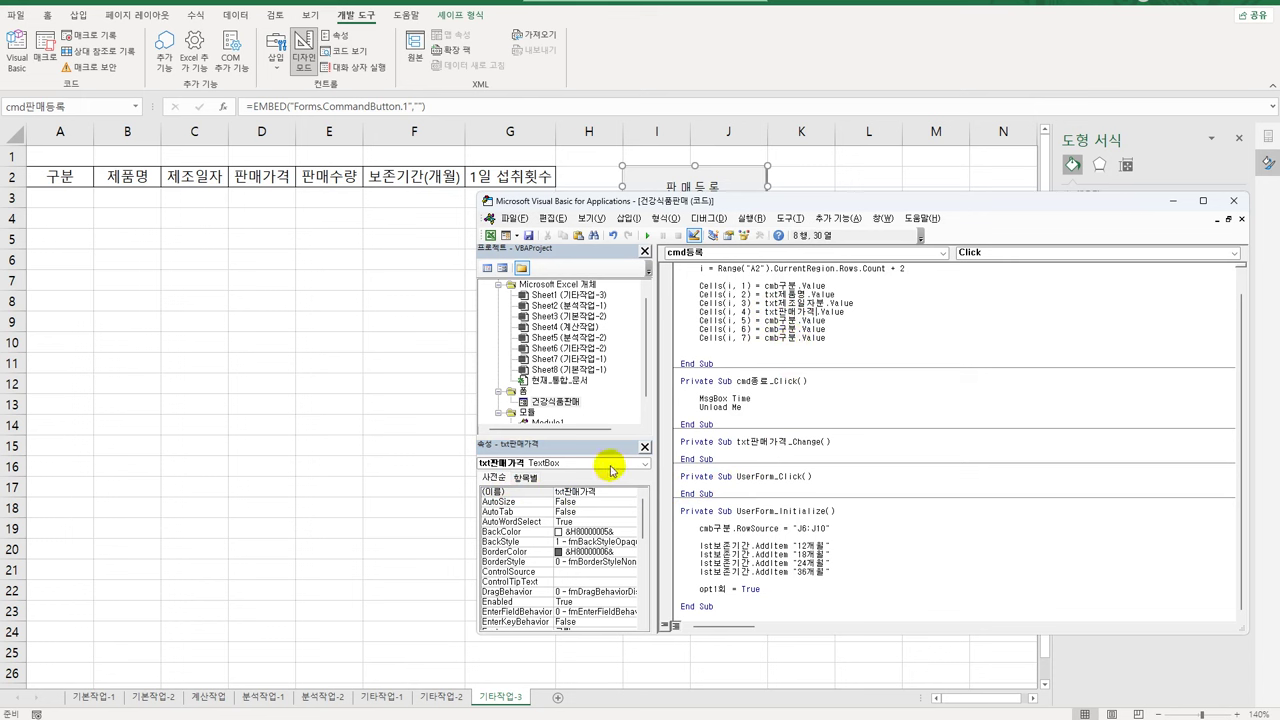
Change the source control in the Cells(i, 5) line to txt판매수량
drag(762, 320, 798, 322)
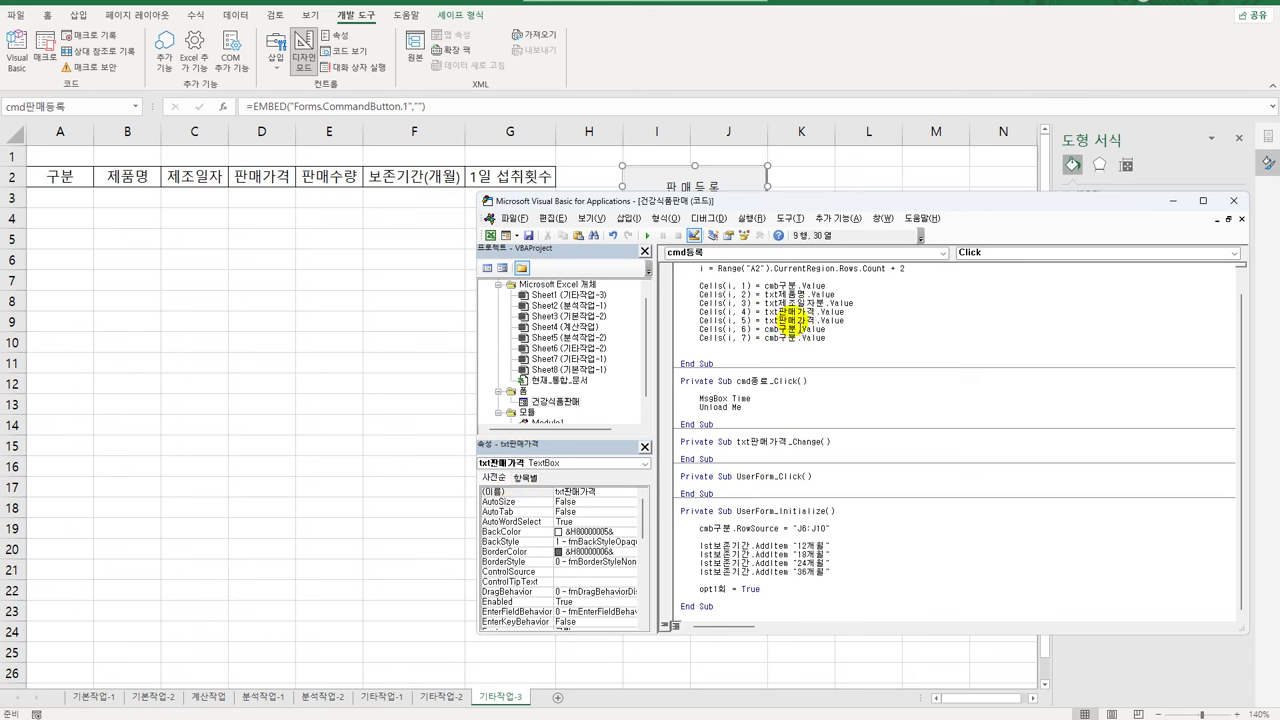
text(txt판매가격)
key(BackSpace)
key(BackSpace)
text(수량)
key(Down)
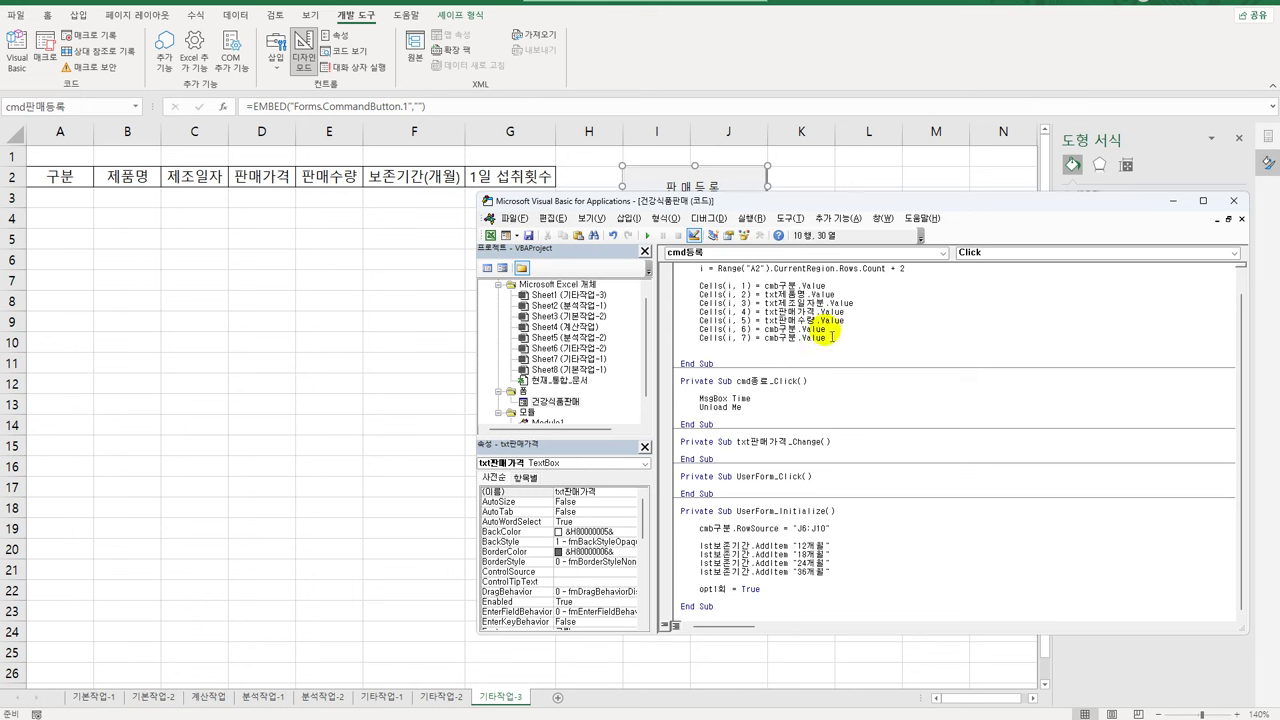
Change the source control in the Cells(i, 6) line to lst보존기간
drag(765, 329, 779, 329)
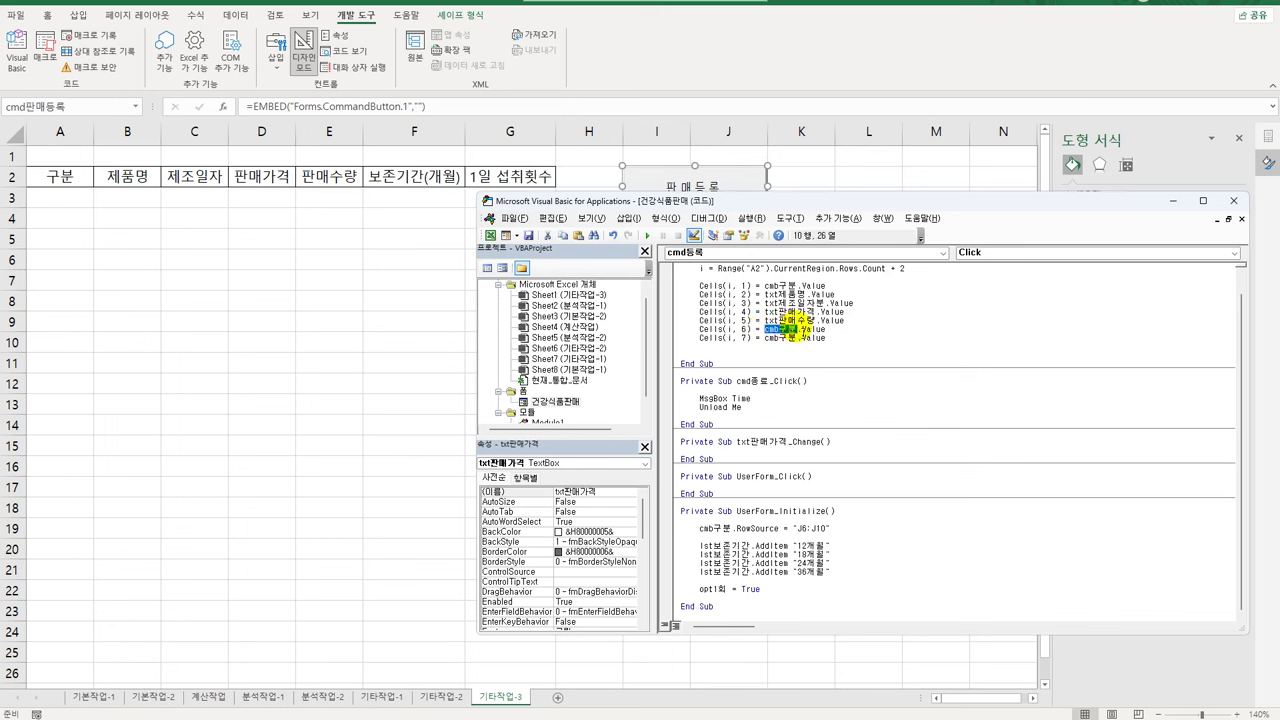
text(lst보)
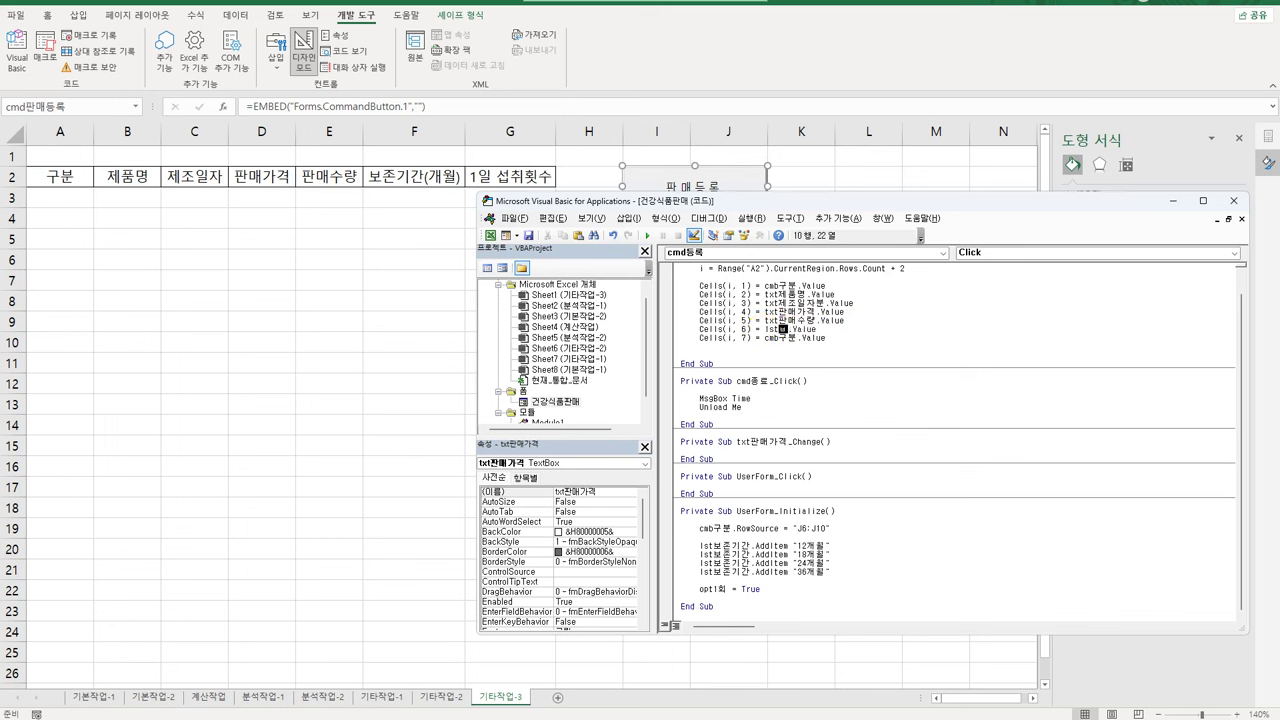
text(존기간)
Insert a blank line and If opt1회 = True Then above the Cells(i, 7) line, and indent that line
click(815, 337)
key(Up)
key(End)
key(Return)
key(Return)
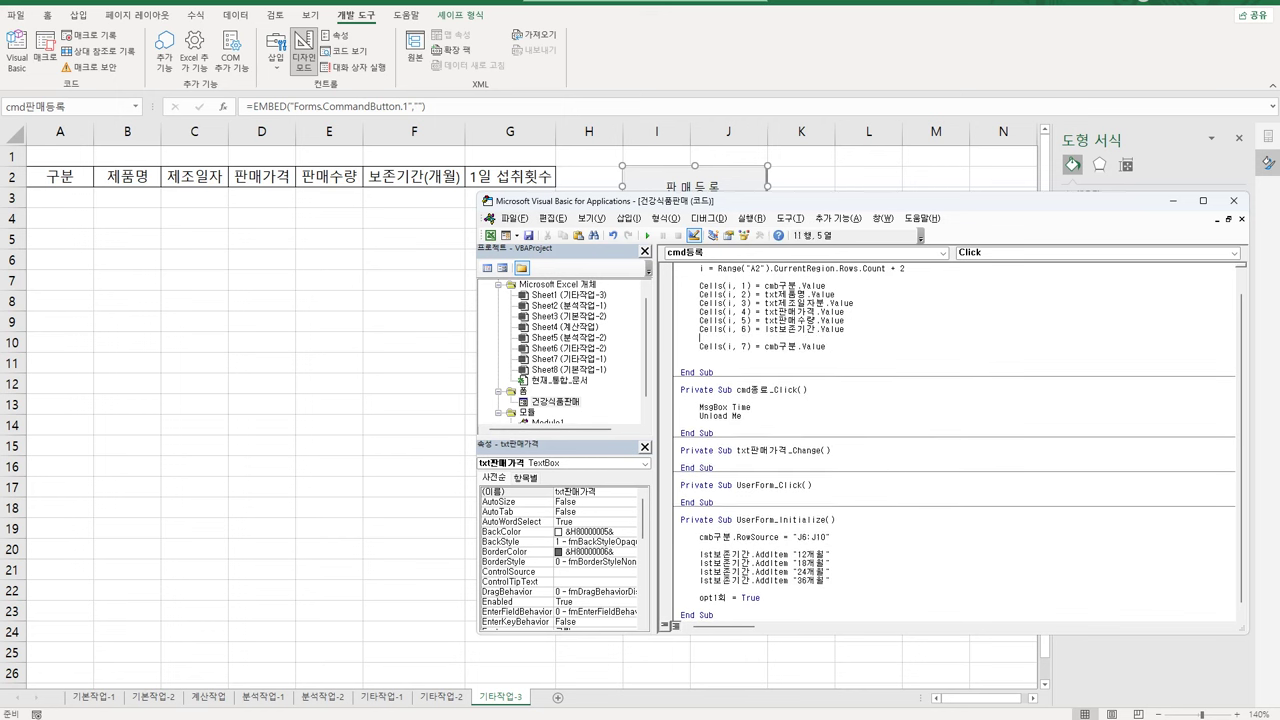
text(if )
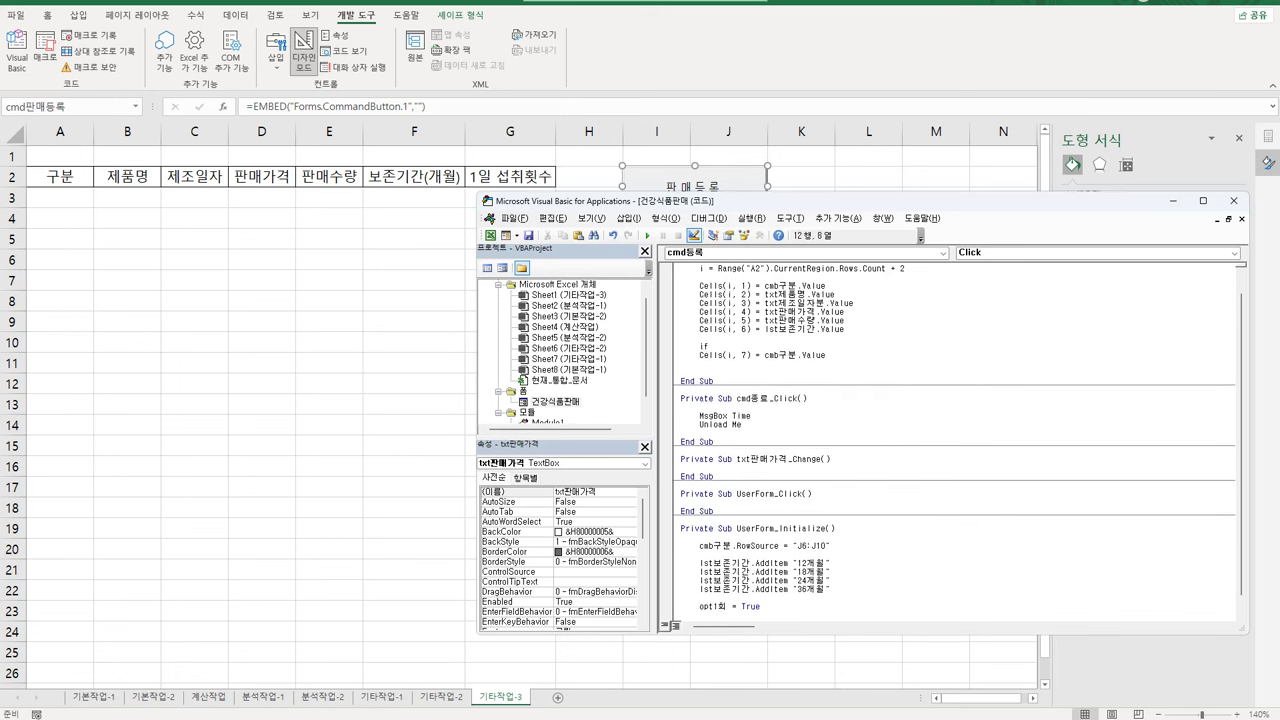
text(opt1회 = true Then)
key(Down)
key(Home)
key(Tab)
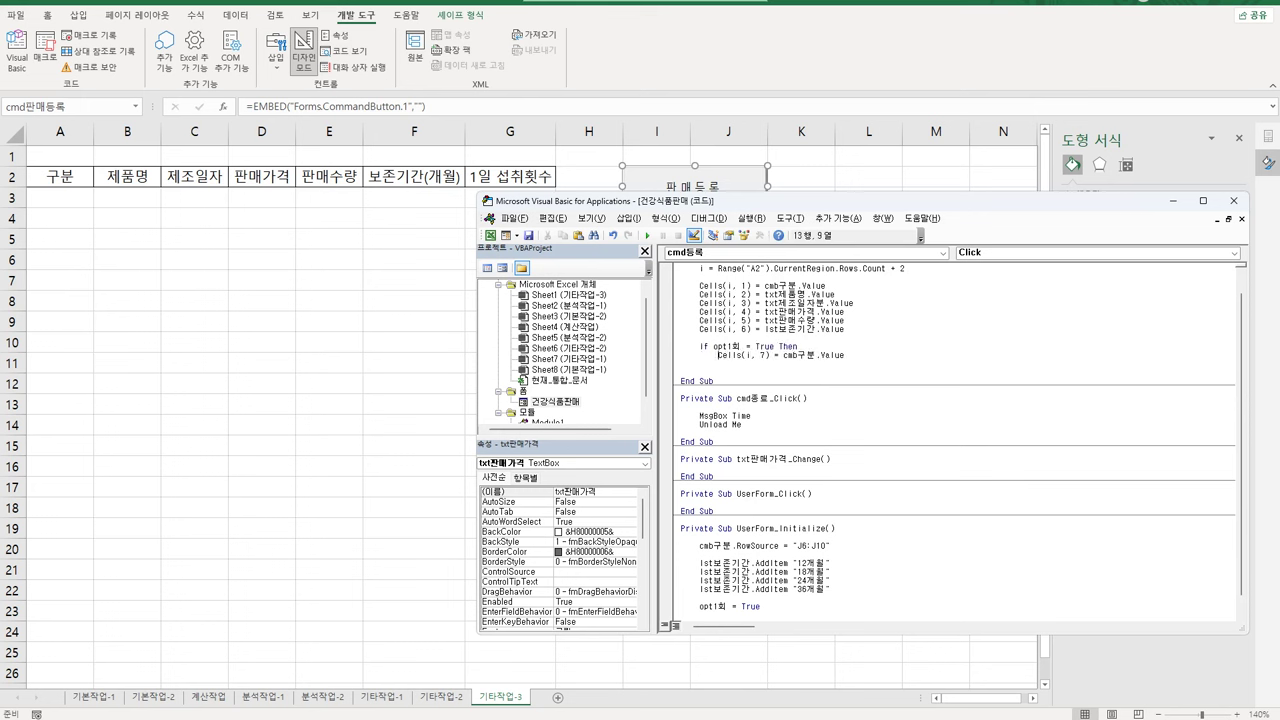
Replace the value assigned in the Cells(i, 7) line with the text "1회"
click(721, 355)
drag(783, 355, 845, 355)
right_click(814, 331)
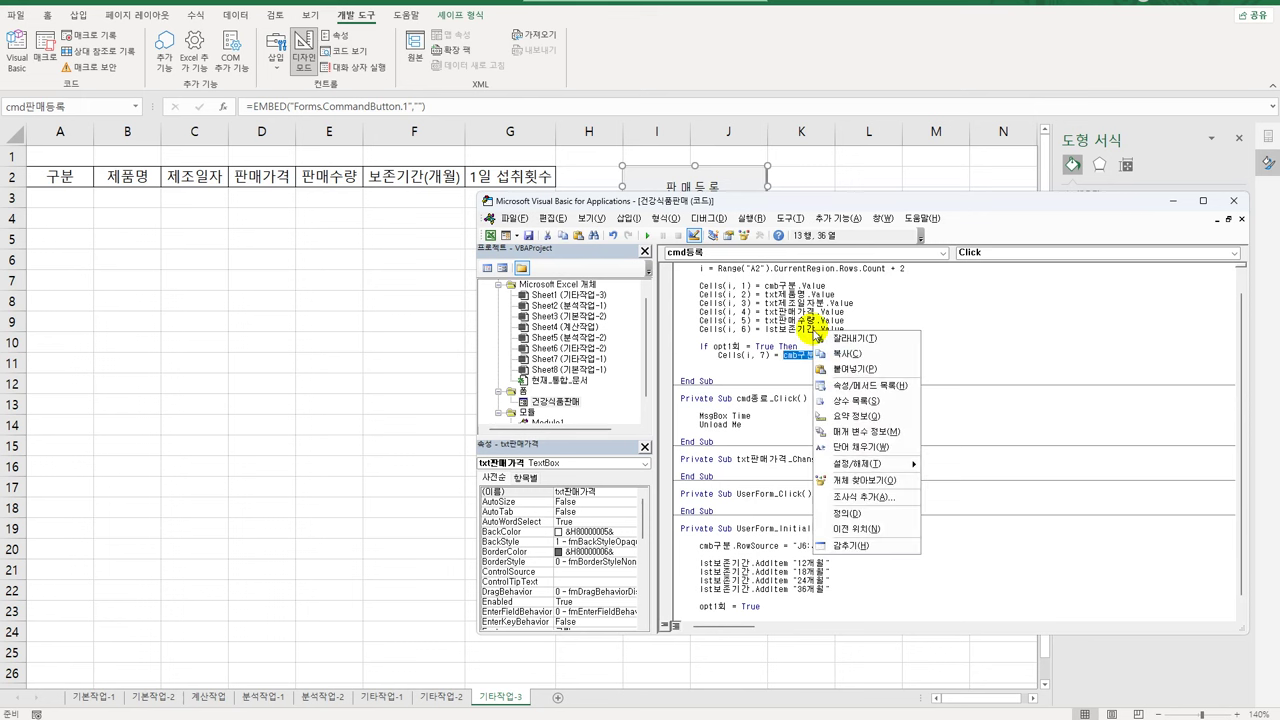
click(782, 355)
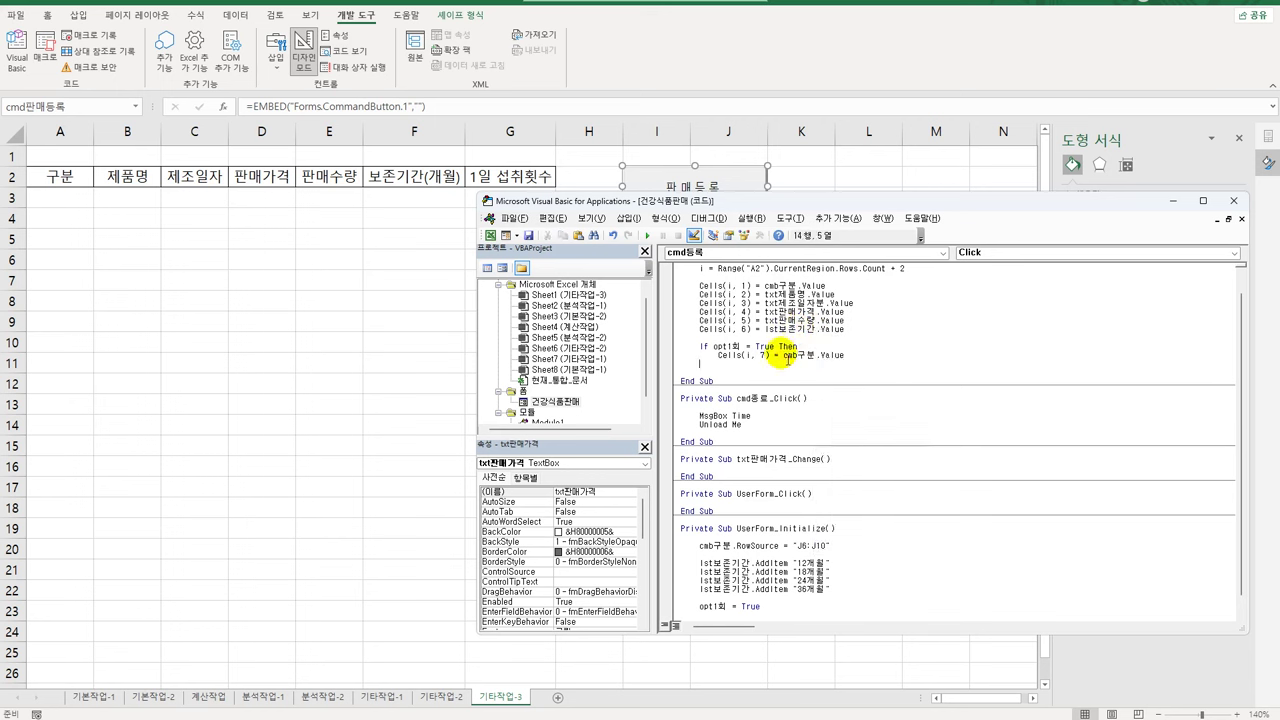
key(shift+End)
text("1ghl)
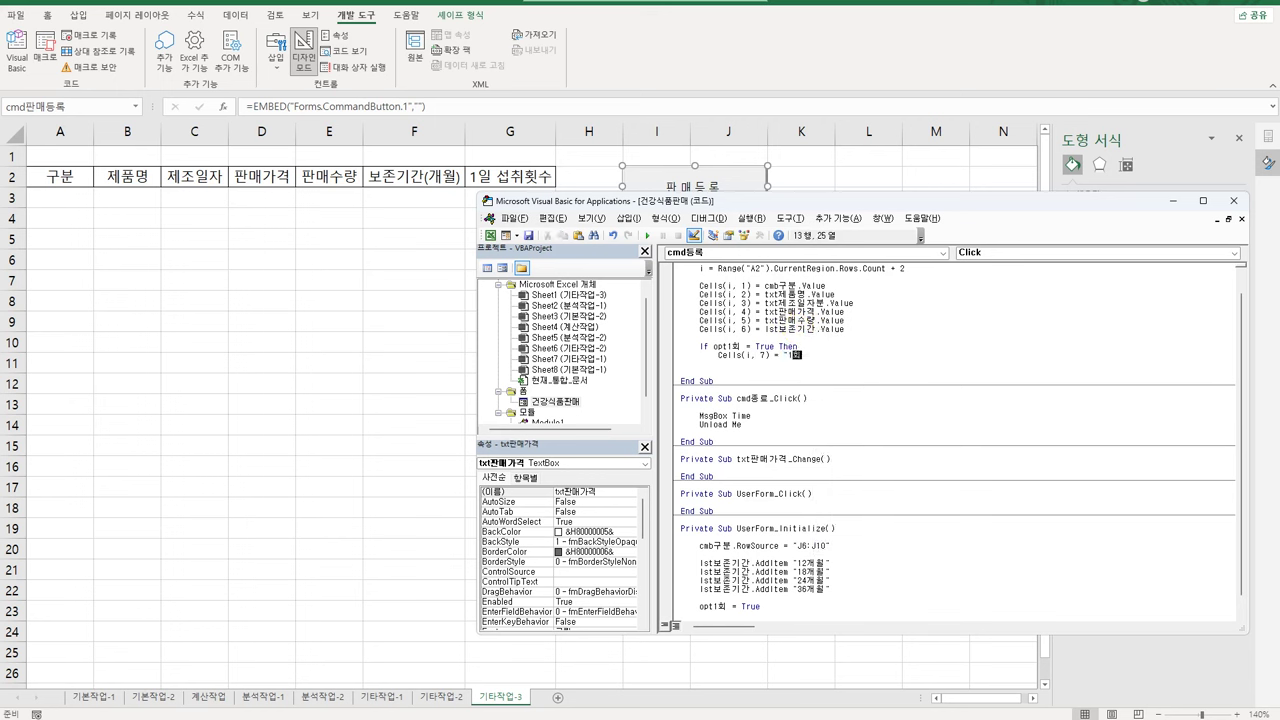
text(")
Duplicate the two-line If opt1회 block directly below itself
key(Return)
key(Home)
key(shift+Down)
key(shift+End)
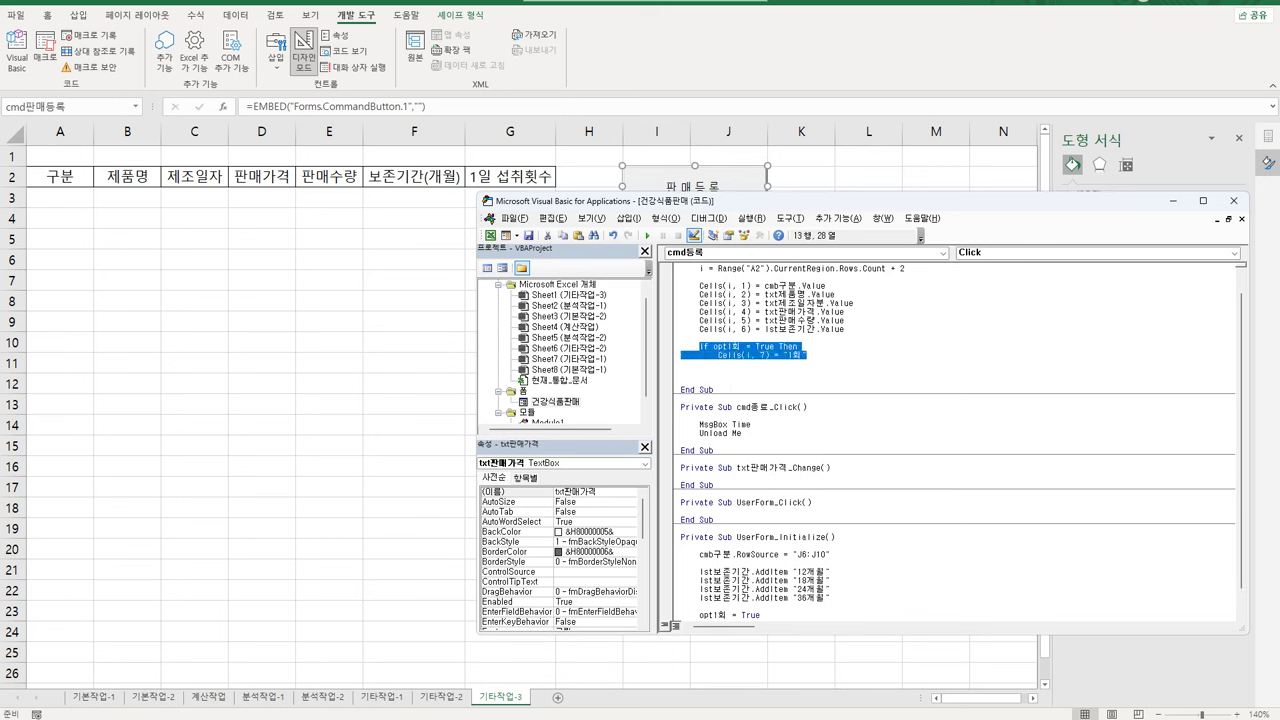
click(718, 363)
key(ctrl+v)
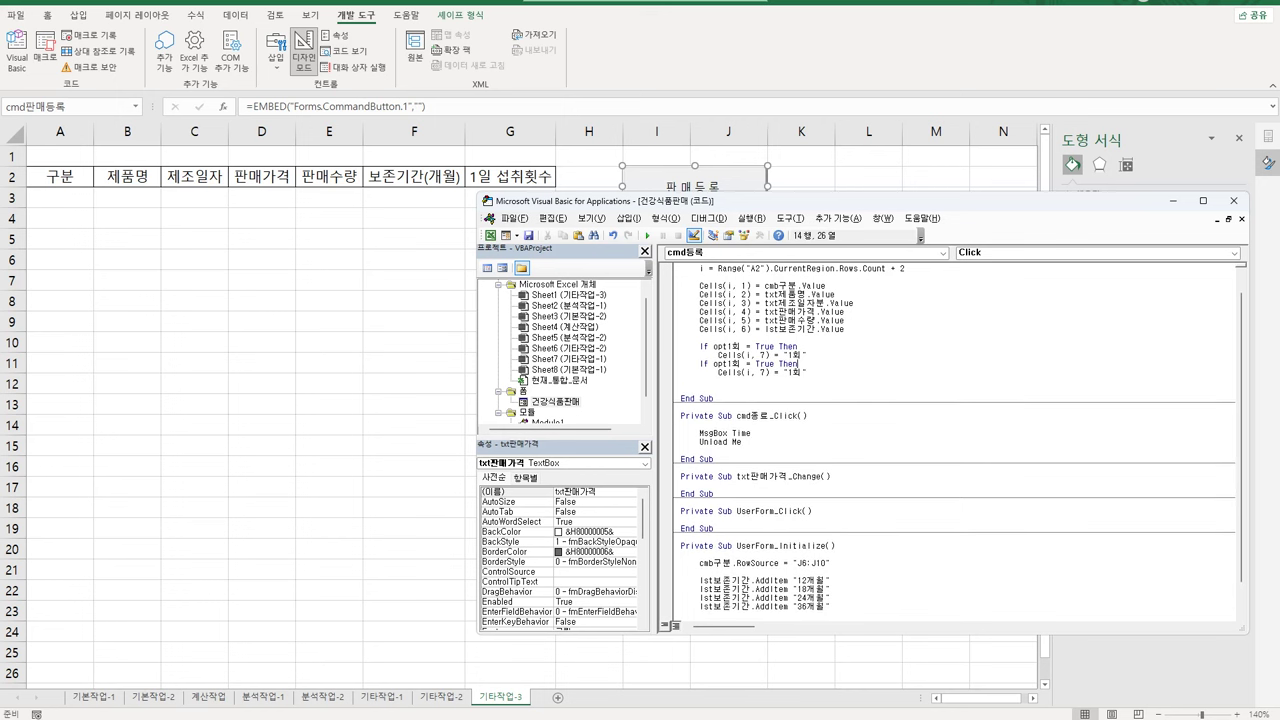
Turn the duplicated block into an ElseIf opt2회 = True Then branch that writes "2회" to Cells(i, 7)
text(else)
key(Right)
key(Right)
key(Right)
key(Right)
key(Right)
key(Right)
key(Delete)
text(2)
click(791, 372)
text(2)
key(Return)
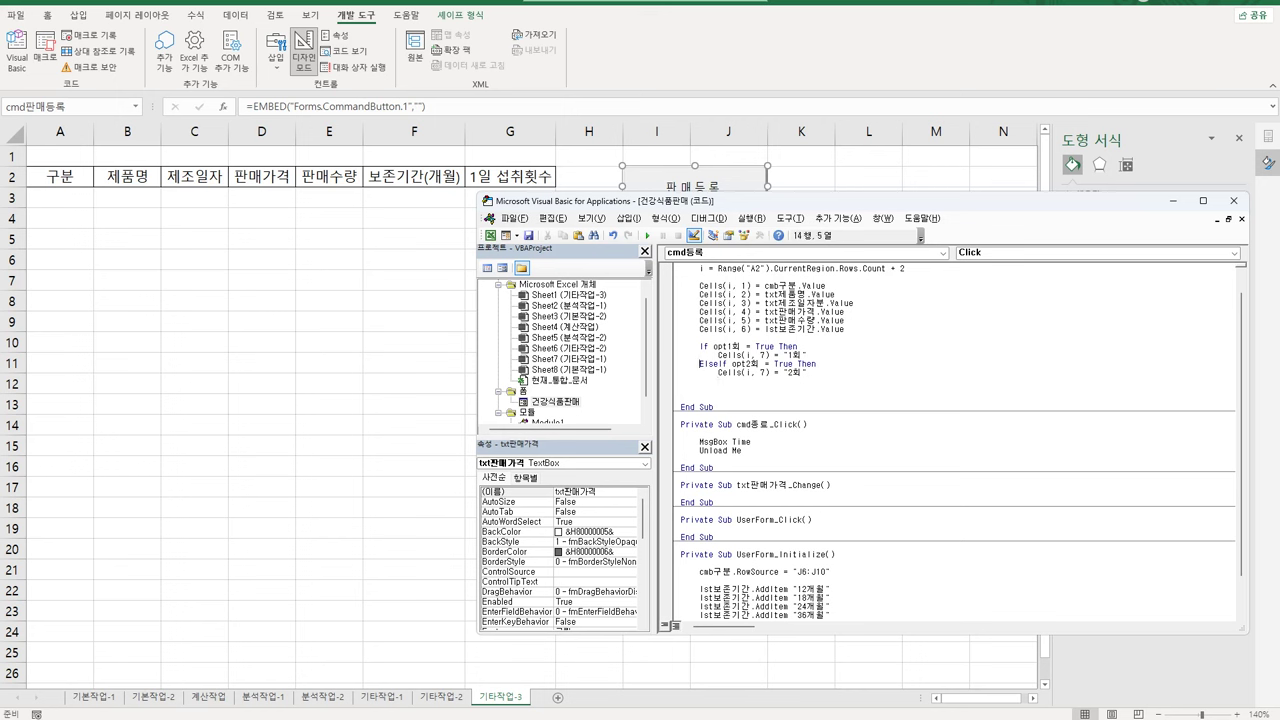
Duplicate the ElseIf block below itself and change the copy to test opt3회 and write "3회"
drag(700, 363, 808, 372)
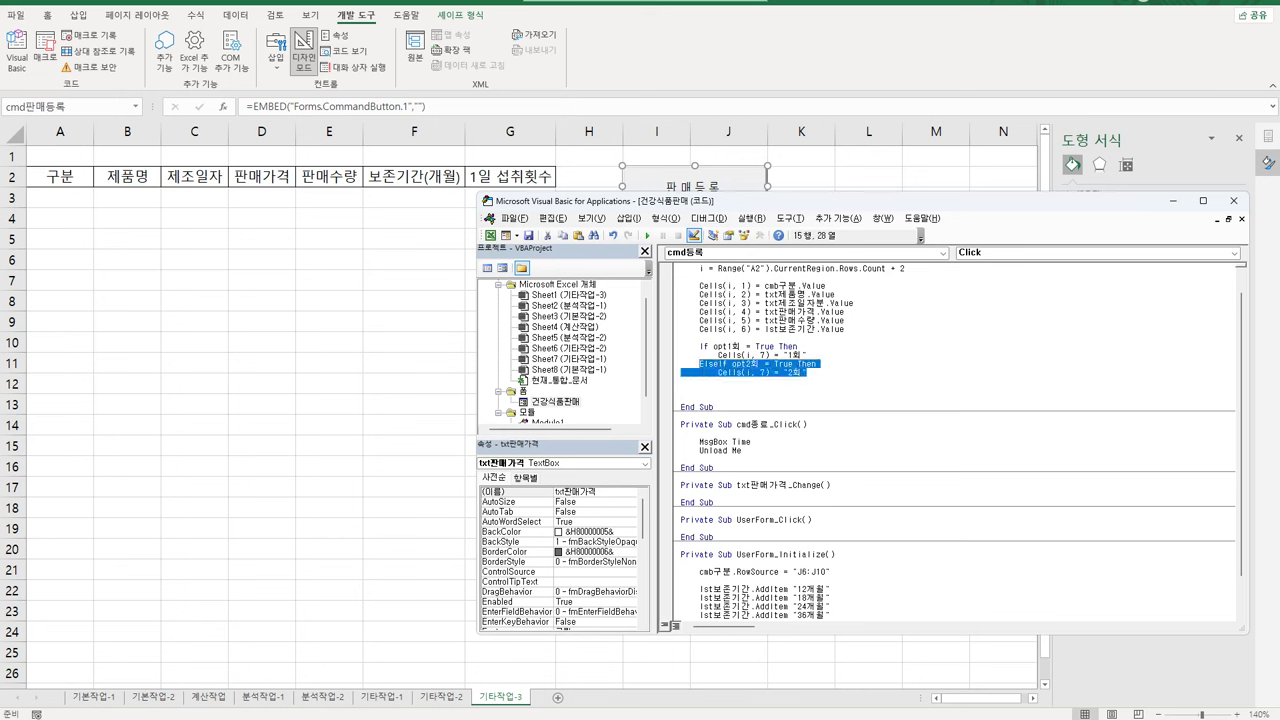
click(700, 380)
key(ctrl+v)
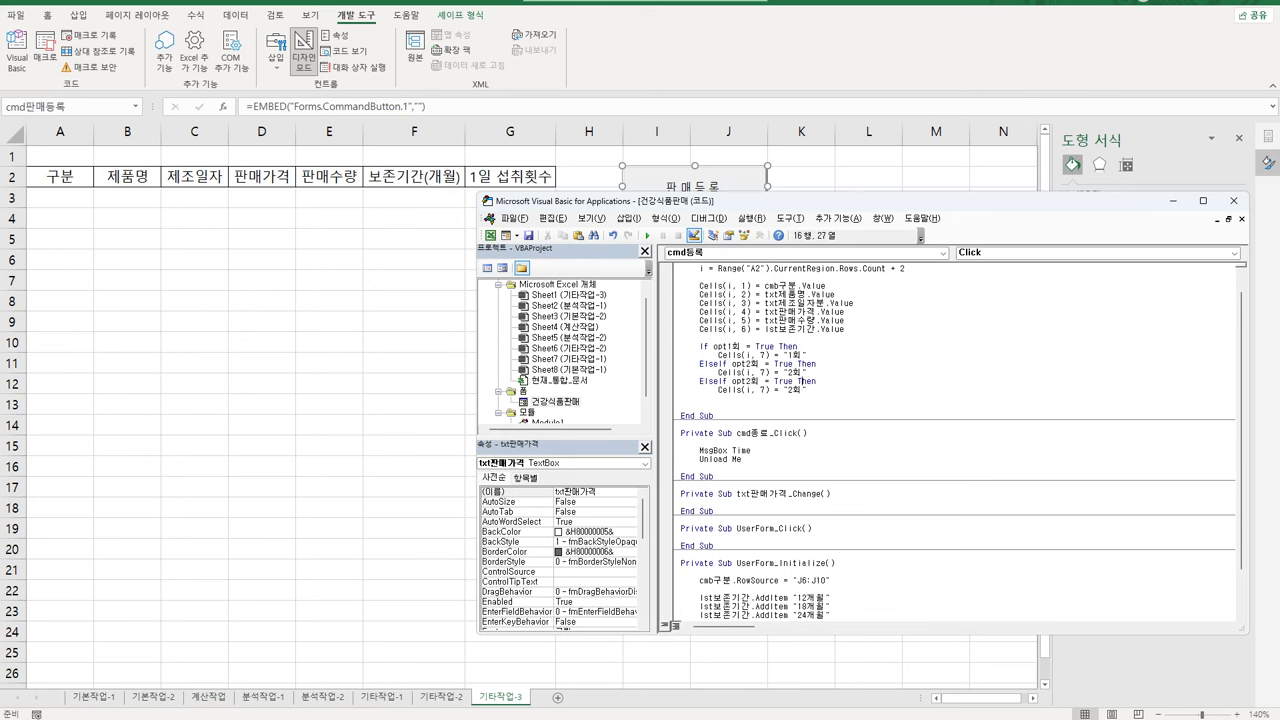
drag(744, 381, 752, 381)
text(3)
click(745, 389)
text(33)
key(Return)
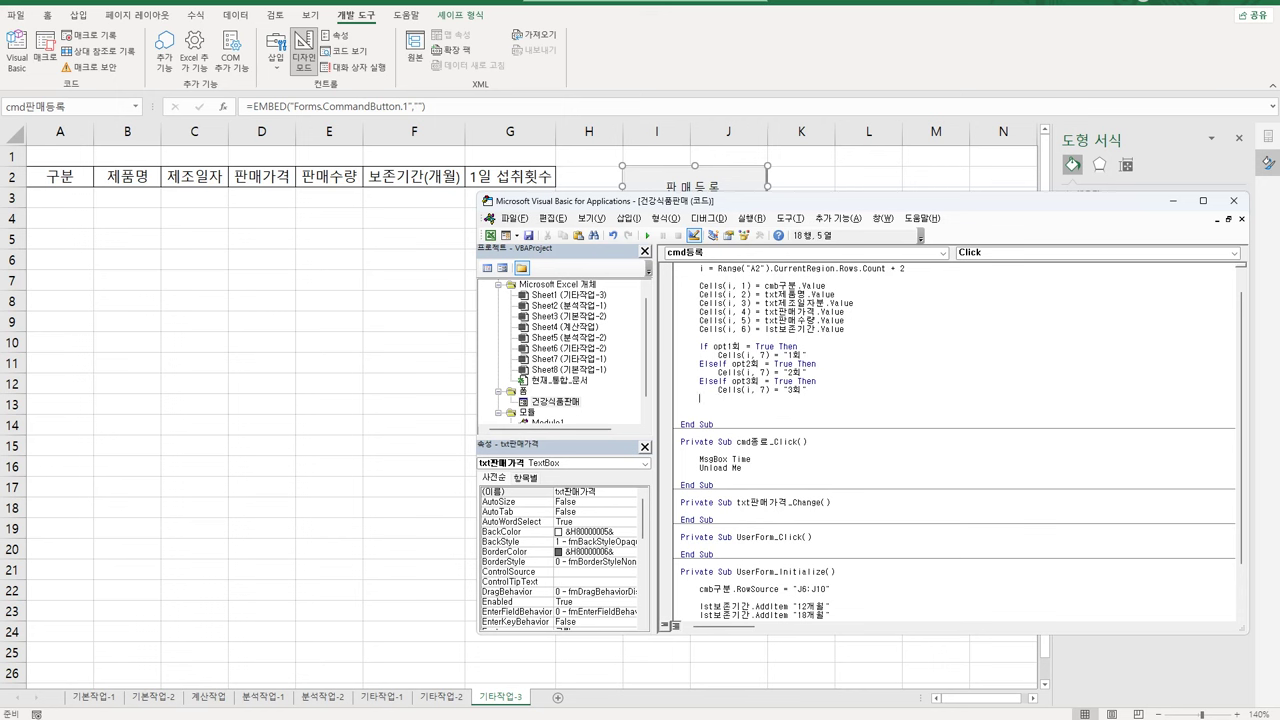
Add an Else branch after the opt3회 branch, with a copy of the Cells(i, 7) line under it
text(Else)
key(Return)
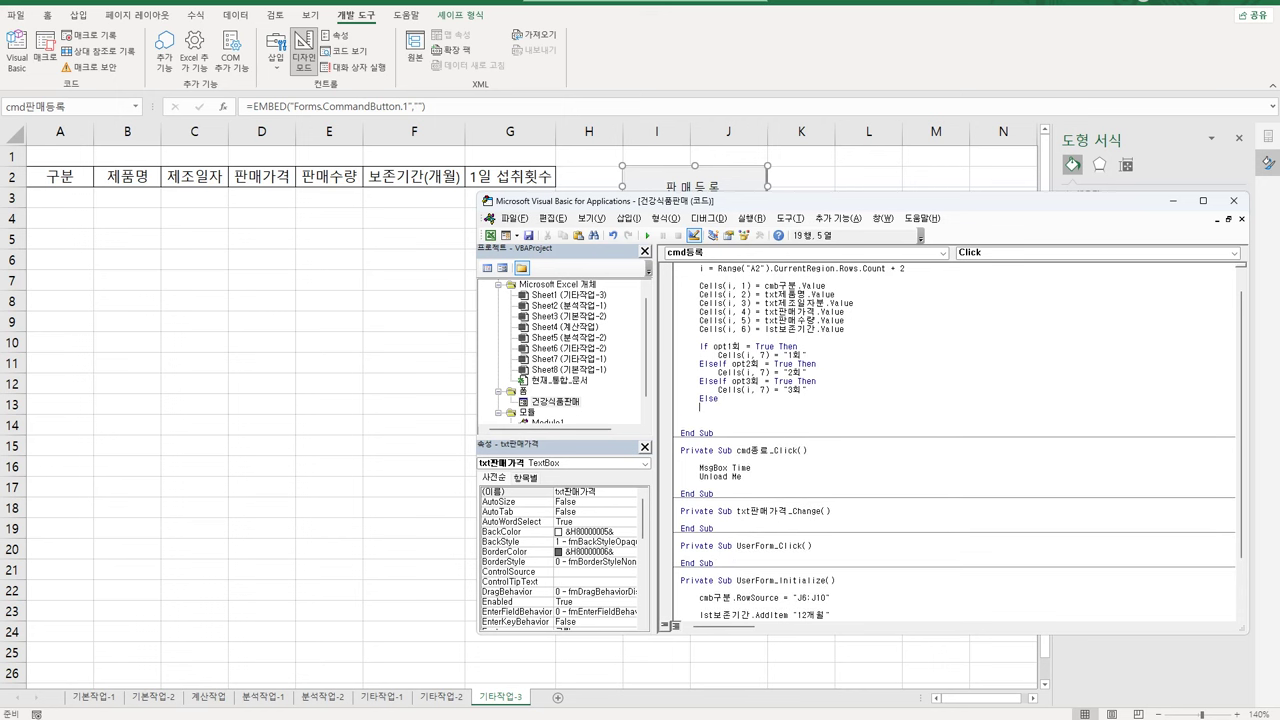
key(shift+End)
key(ctrl+c)
key(Down)
key(Down)
key(ctrl+v)
Replace the "1회" text assigned in the opt1회 branch with opt1회.Caption
click(808, 372)
key(shift+Left)
key(shift+Left)
key(shift+Left)
key(shift+Left)
text(opt1ghl)
text(.va)
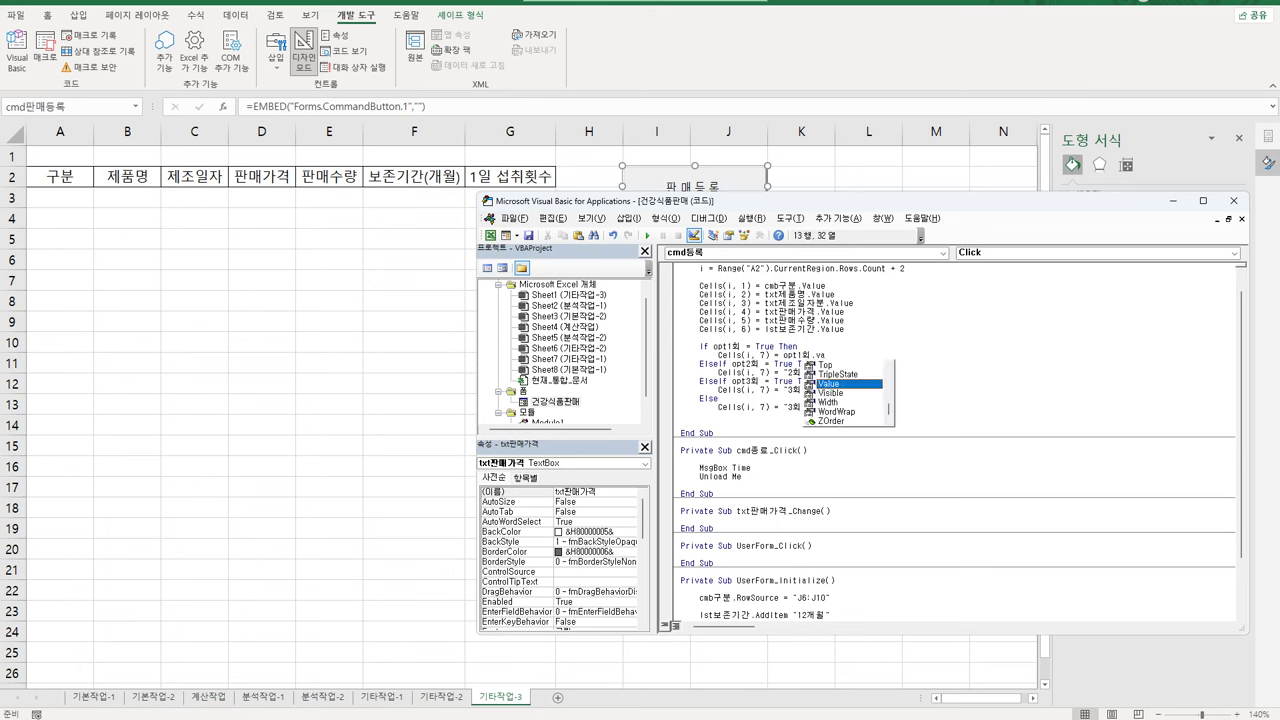
key(BackSpace)
key(BackSpace)
text(ca)
text(p)
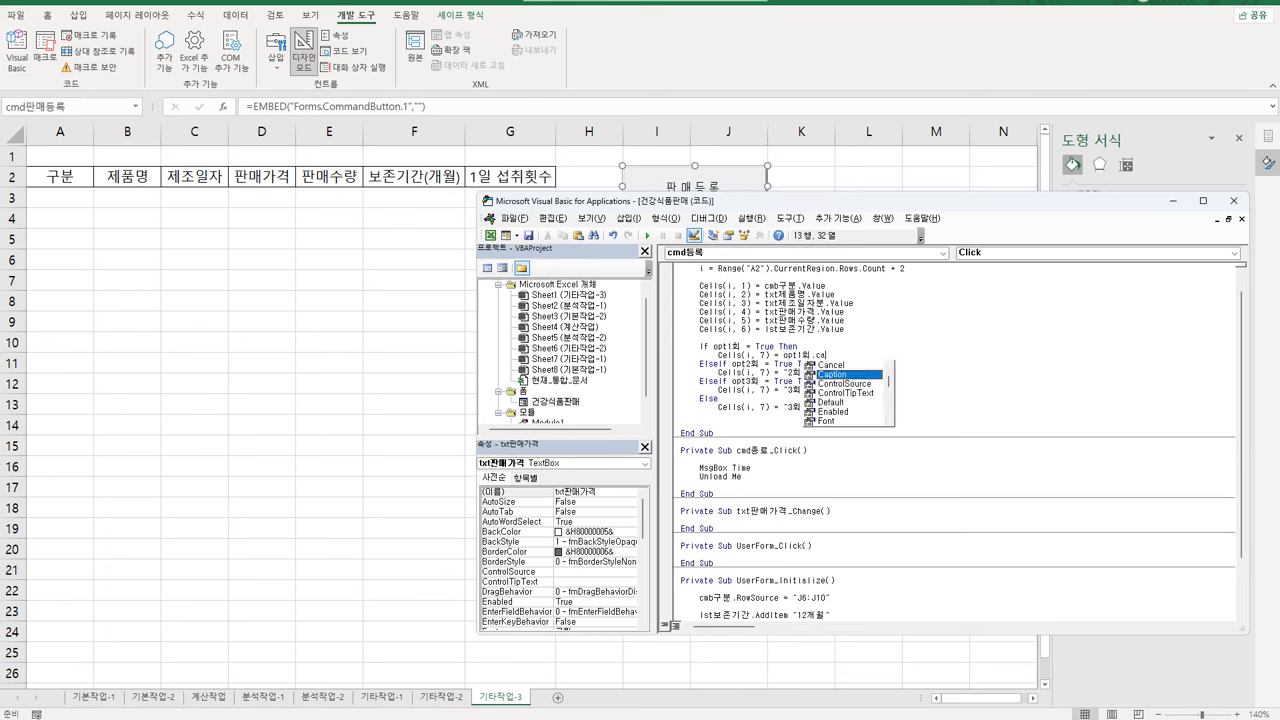
Copy the opt1회.Caption expression over the "2회" text in the second branch and change it to opt2회.Caption
key(shift+Left)
key(shift+Left)
key(shift+Left)
key(shift+Left)
key(shift+Left)
key(shift+Left)
key(shift+Left)
key(shift+Left)
key(shift+Left)
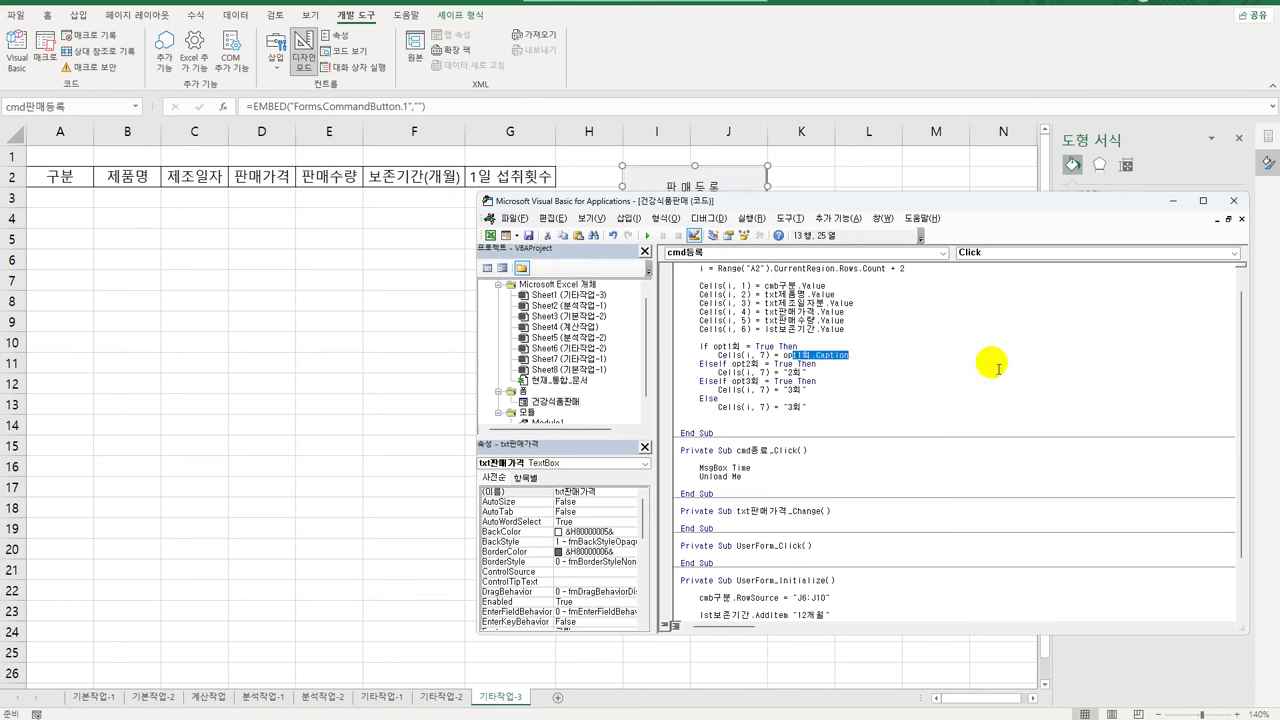
key(Down)
key(Down)
key(shift+End)
key(ctrl+v)
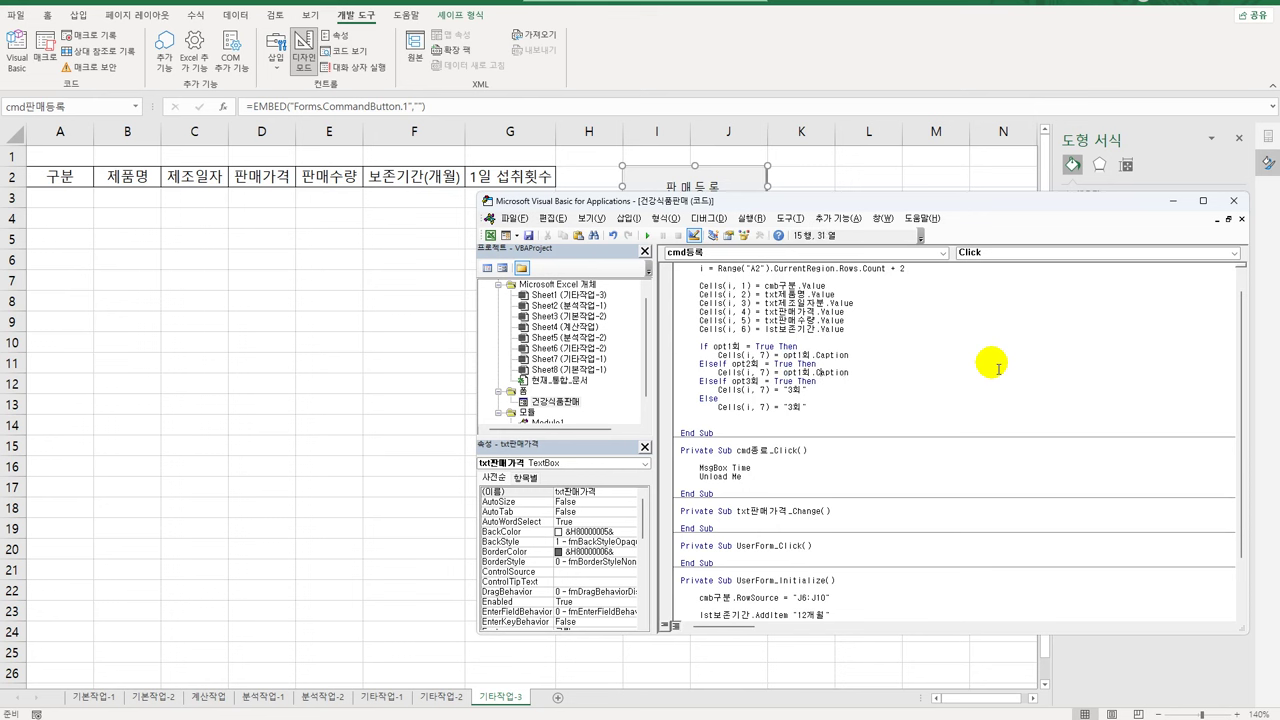
key(Left)
key(Left)
key(Left)
key(Left)
key(shift+Right)
text(2)
Paste the Caption expression over the "3회" text in the opt3회 branch and change it to opt3회.Caption
key(Down)
key(Down)
key(shift+End)
key(ctrl+v)
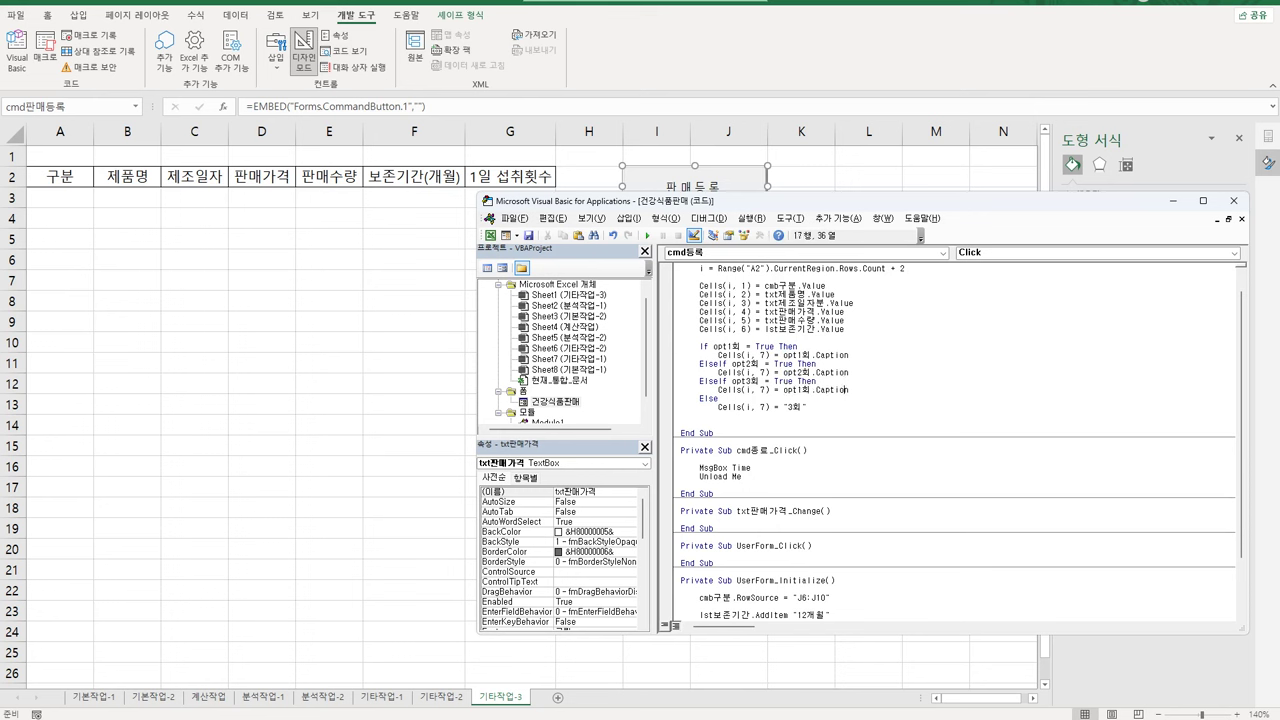
key(Left)
key(Left)
key(Left)
key(Left)
key(Left)
key(Left)
key(Left)
key(Left)
key(Left)
key(shift+Right)
text(3)
Set the Else branch's Cells(i, 7) value to opt무한.Caption and close the block with End If
key(Down)
key(Down)
key(Left)
key(shift+End)
key(ctrl+v)
click(800, 407)
text(무관)
key(Delete)
key(Delete)
key(Return)
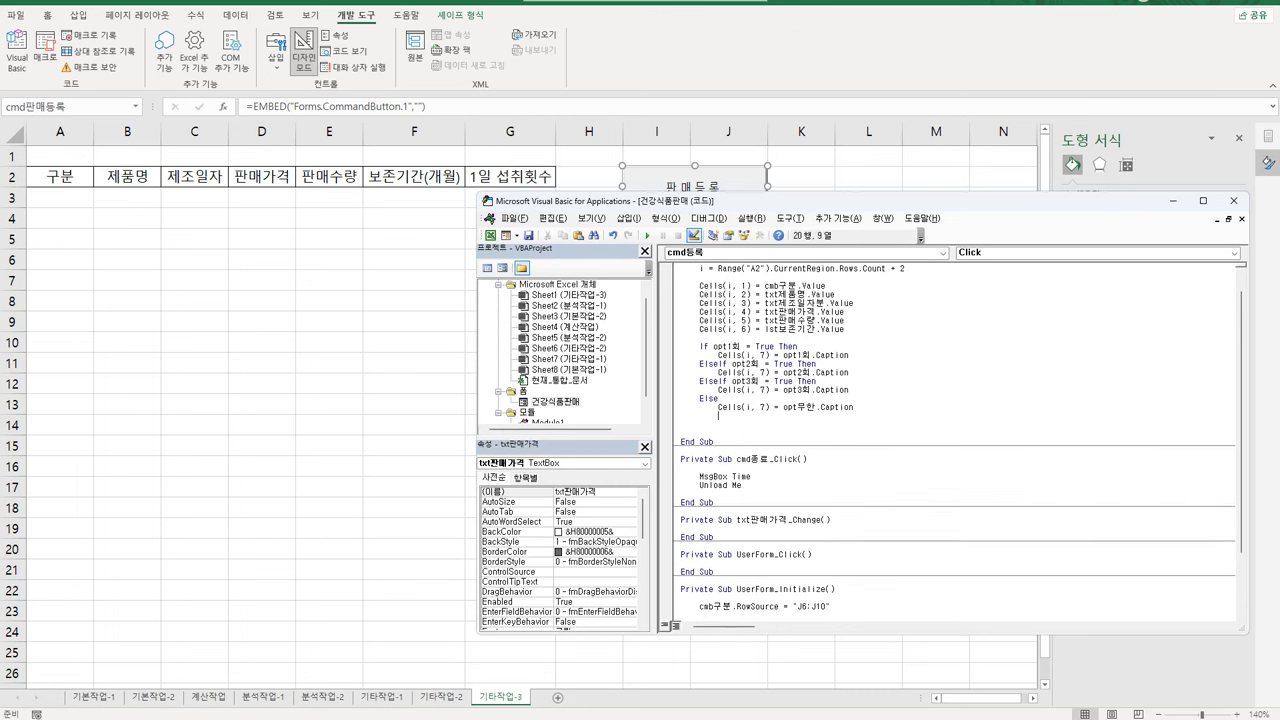
text(end if)
Remove the stray 분 from the control name in the Cells(i, 3) line so it reads txt제조일자.Value
click(700, 337)
click(716, 311)
click(854, 303)
click(837, 303)
key(BackSpace)
Change the Cells(i, 3) line's value to Format(txt제조일자, "yyyy-mm-dd") in the 등록 procedure
text(format()
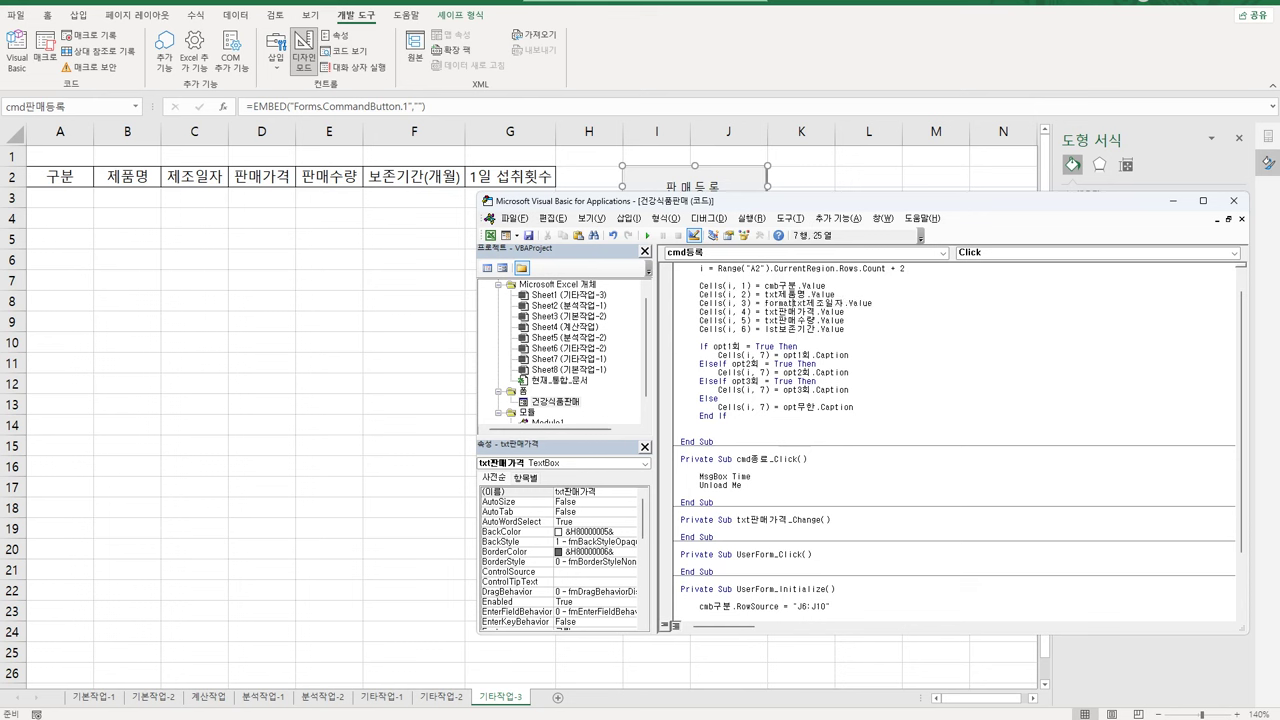
key(End)
key(shift+Left)
key(shift+Left)
key(BackSpace)
key(BackSpace)
key(BackSpace)
key(BackSpace)
key(BackSpace)
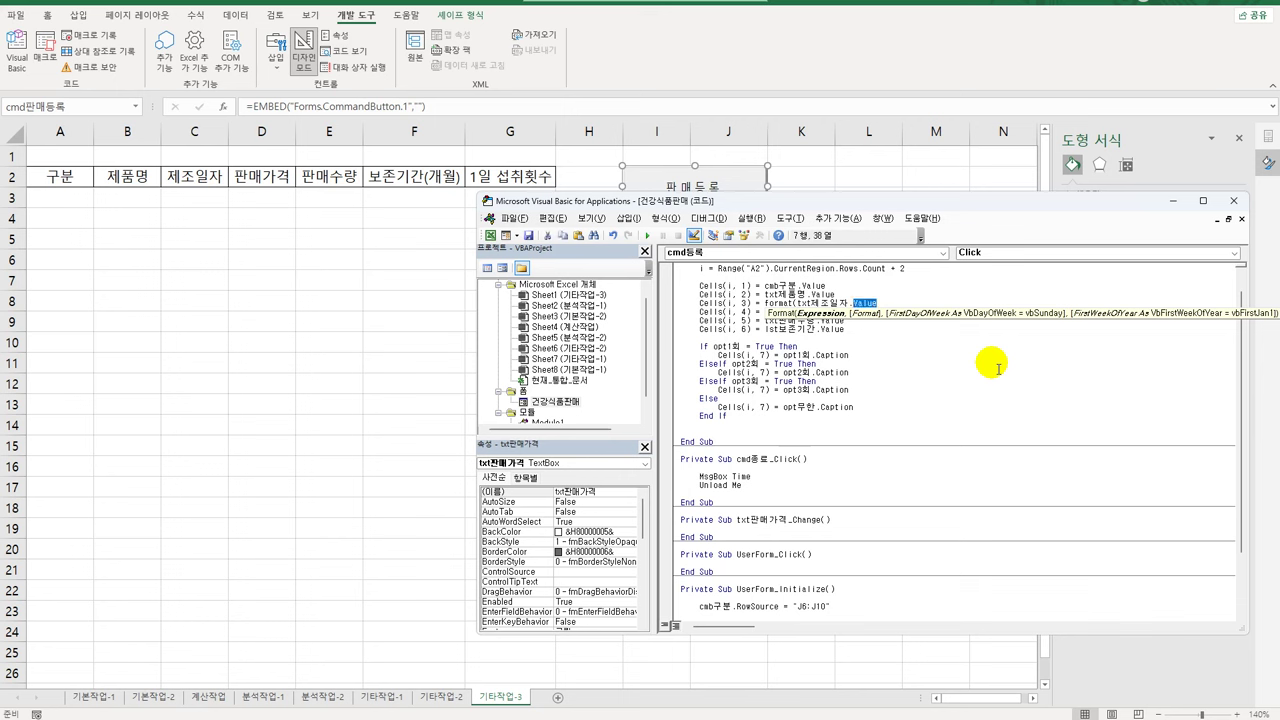
text(, )
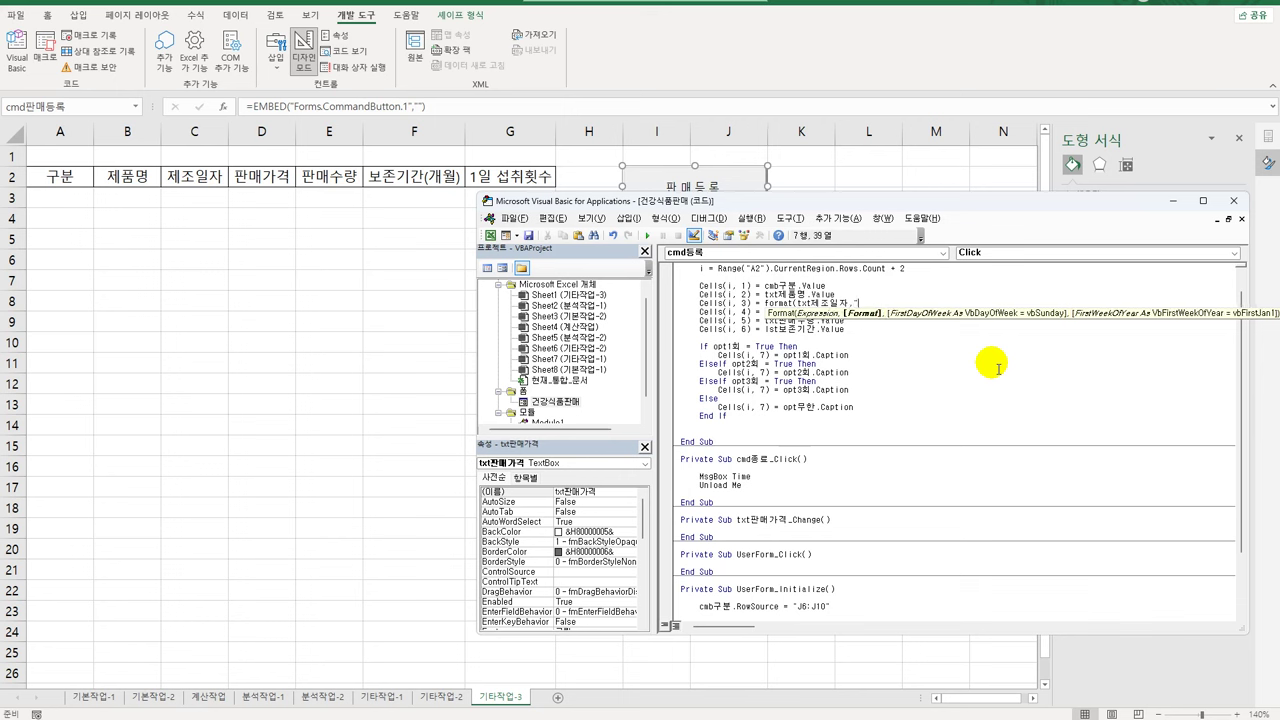
text("yyyy-mm-d)
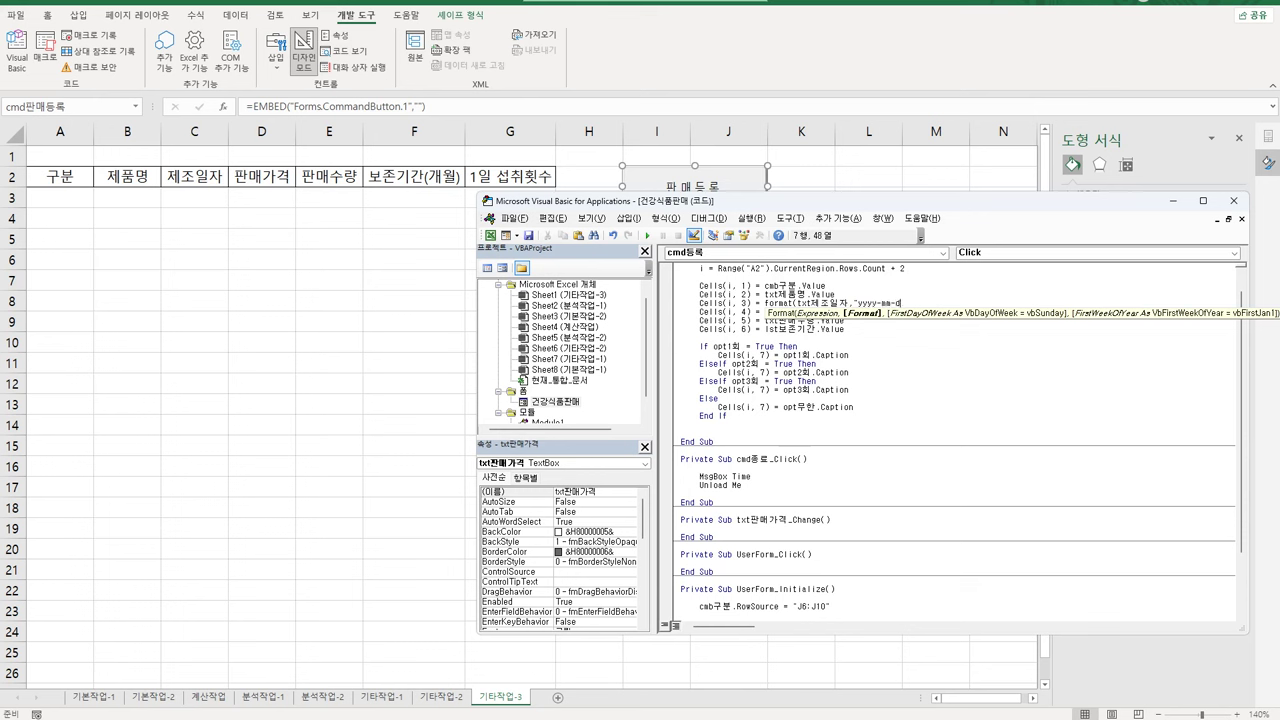
text(d"))
key(Down)
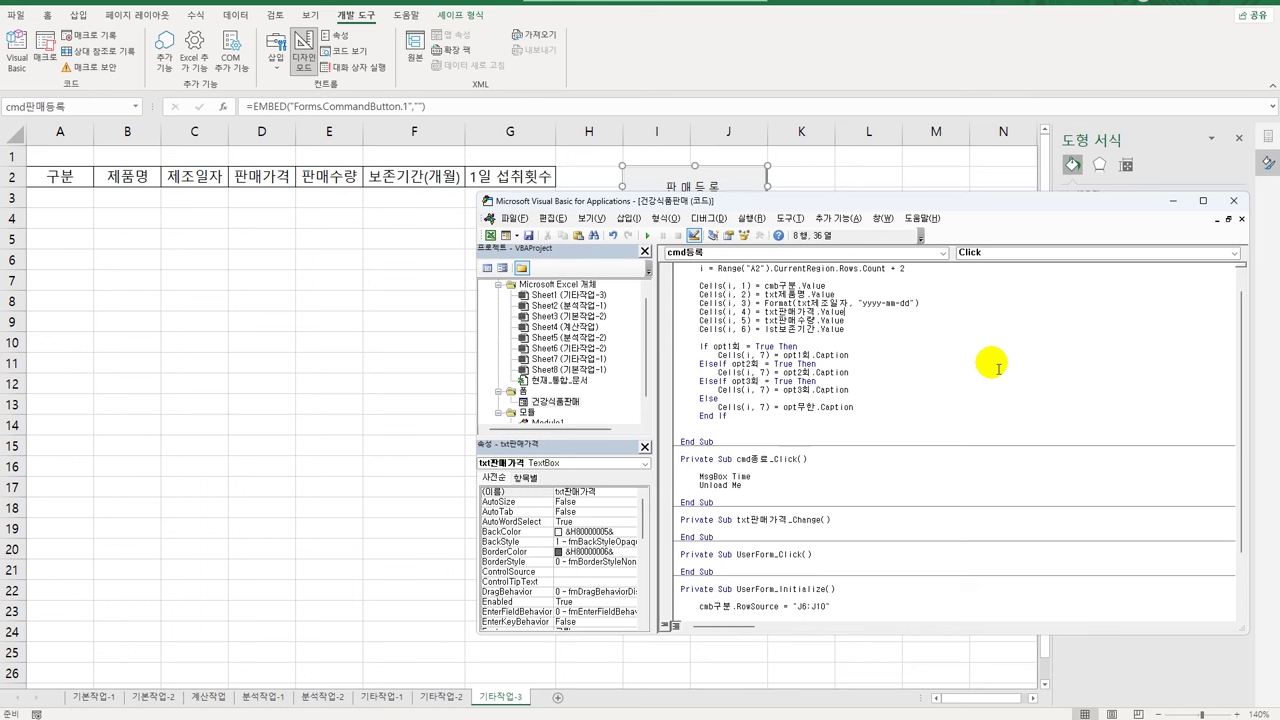
Change the Cells(i, 4) line's value to Format(txt판매가격, "#,##0")
key(ctrl+Left)
key(ctrl+Left)
key(ctrl+Left)
text(format()
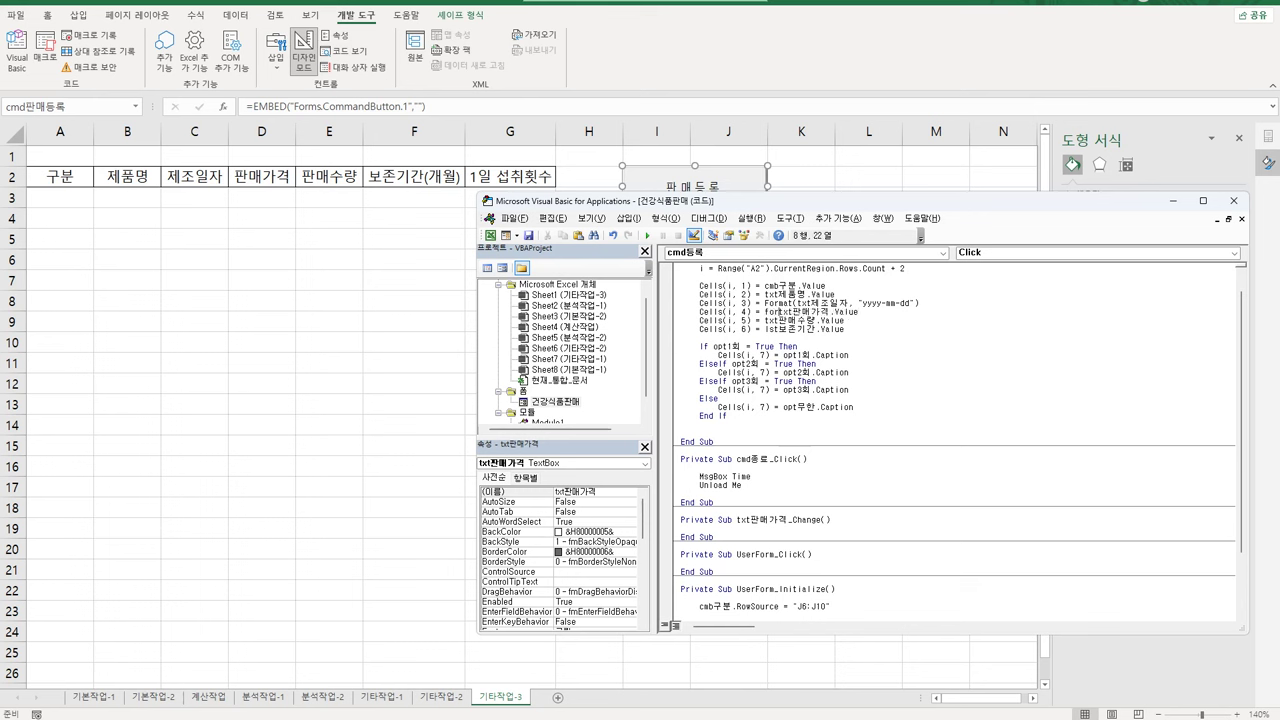
key(End)
key(shift+Left)
key(shift+Left)
key(shift+Left)
key(shift+Left)
key(shift+Left)
key(shift+Left)
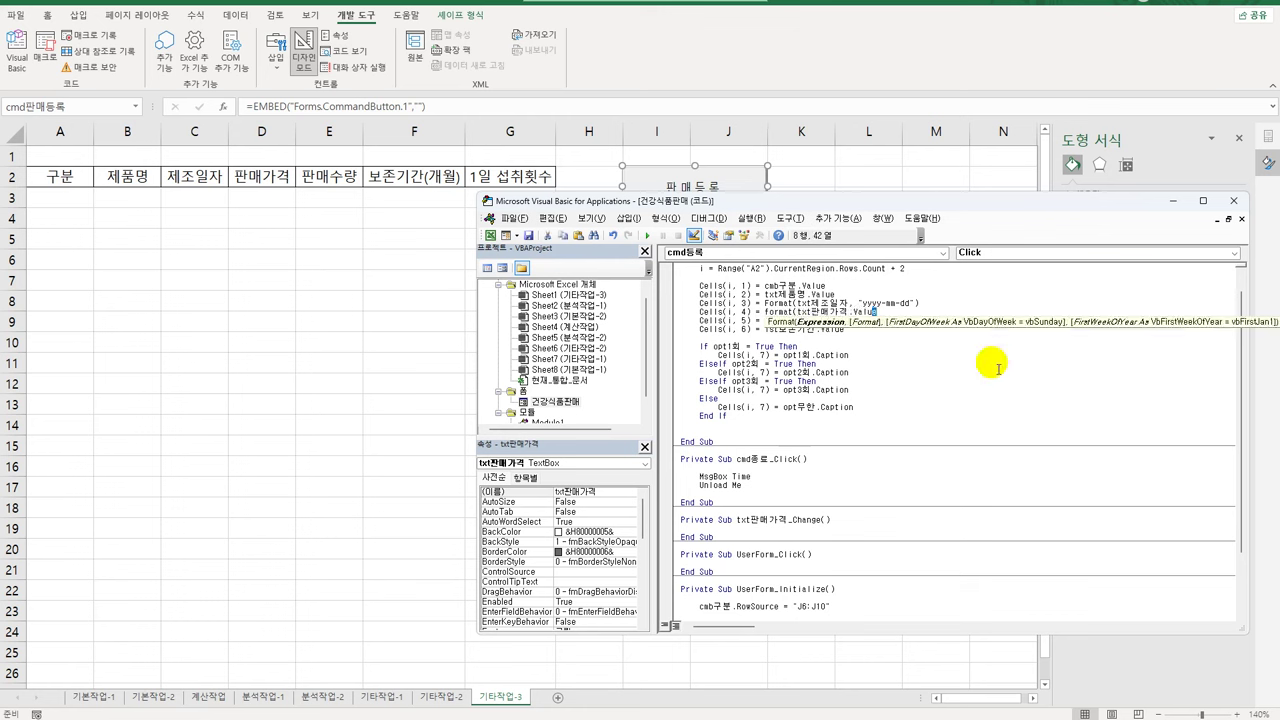
text(,)
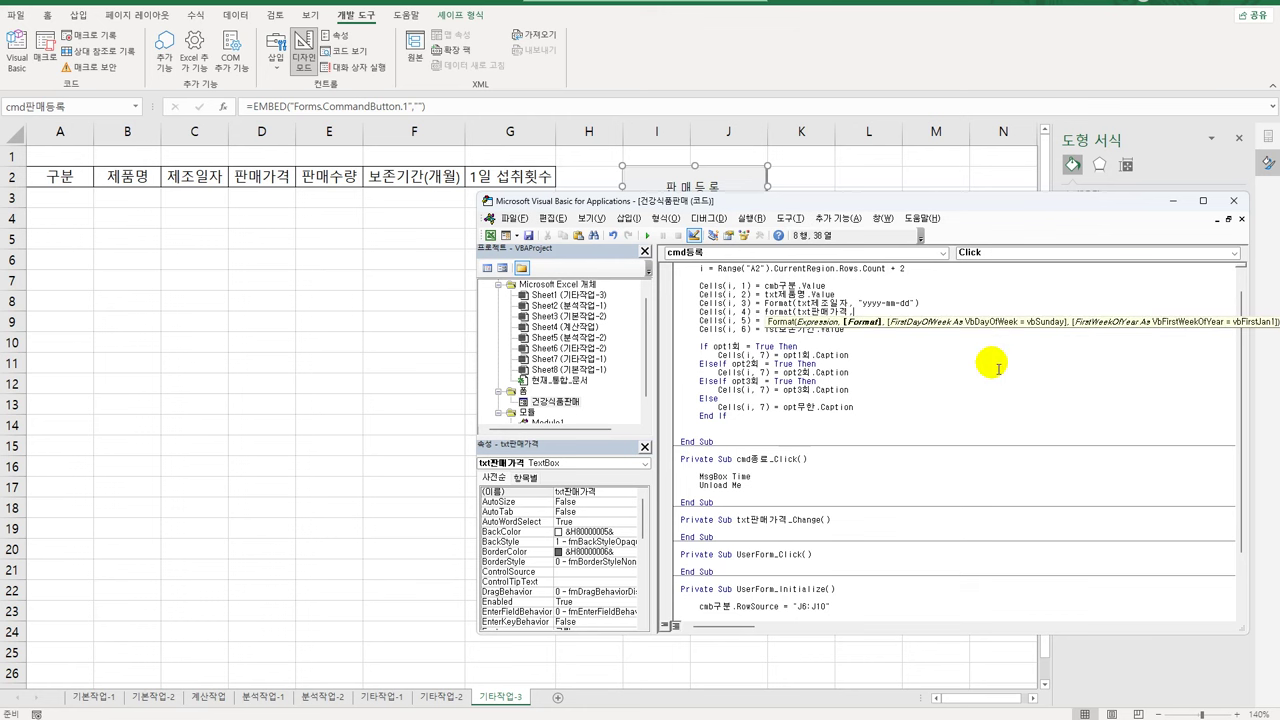
text("#,##0" ))
key(Down)
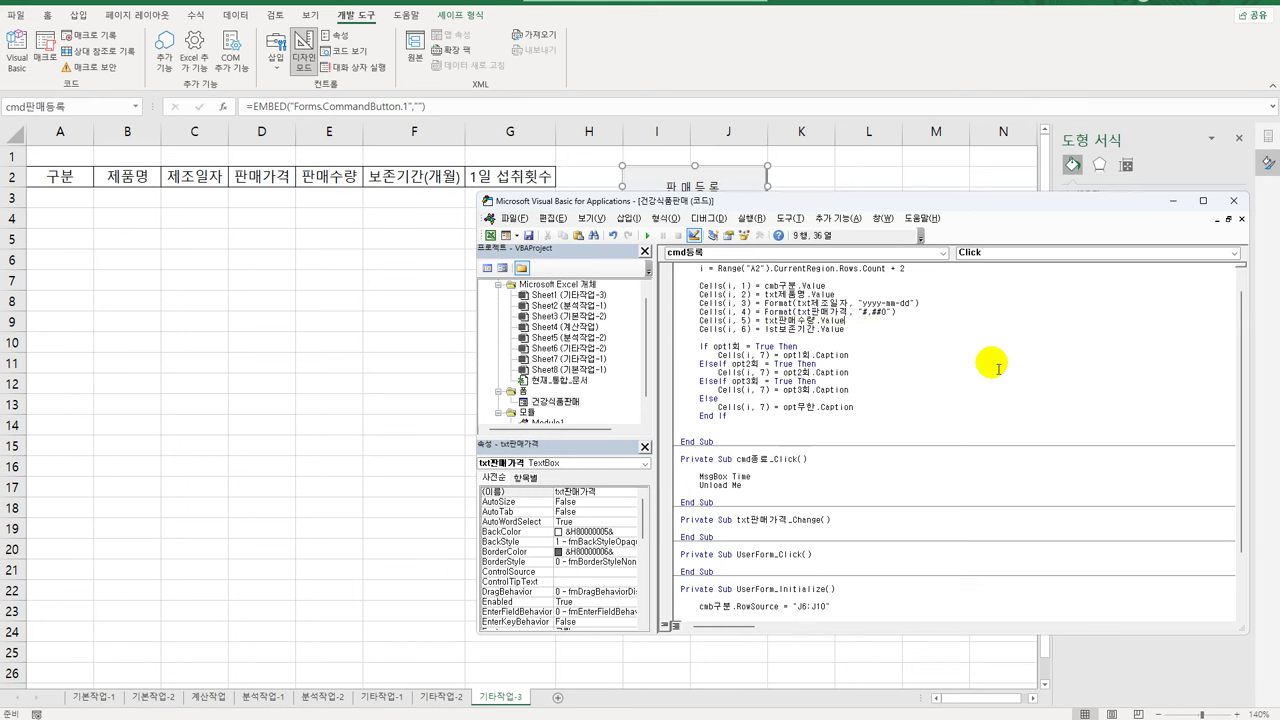
Change the Cells(i, 5) line's value to Format(txt판매수량, "#,##0")
text(Format()
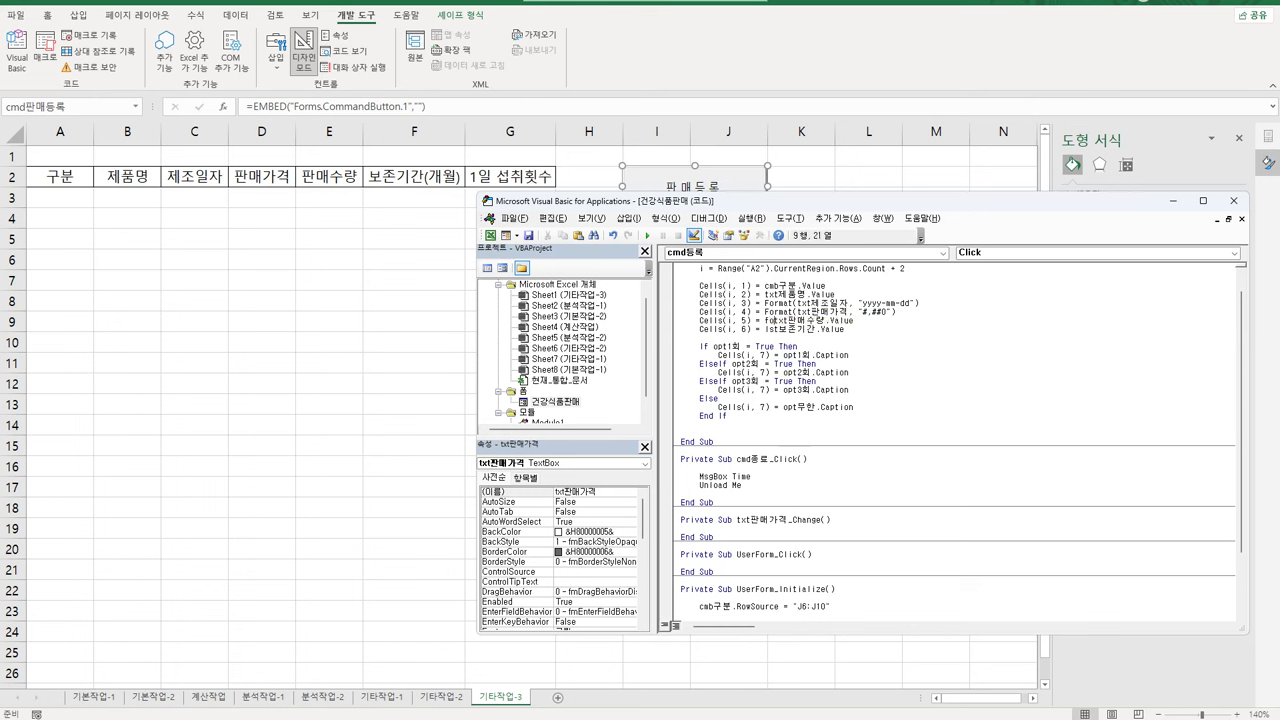
key(End)
key(shift+Left)
key(shift+Left)
key(shift+Left)
key(shift+Left)
key(shift+Left)
key(shift+Left)
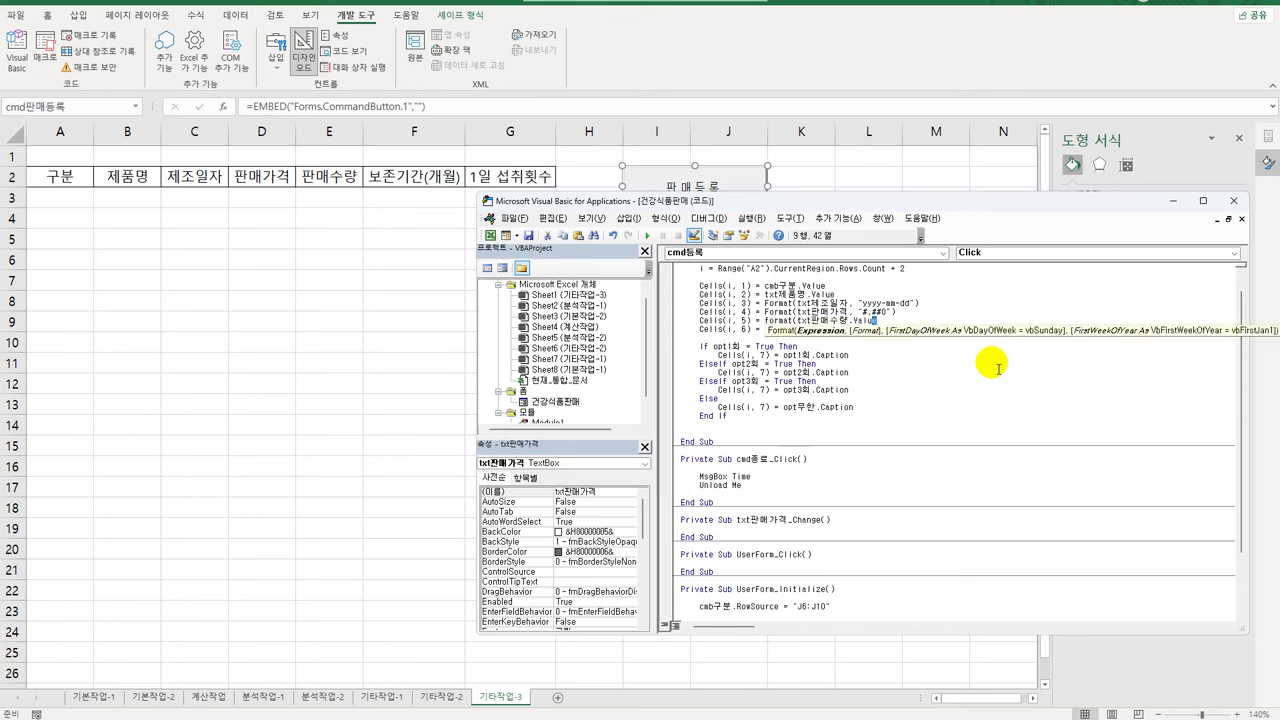
text(,"#,##)
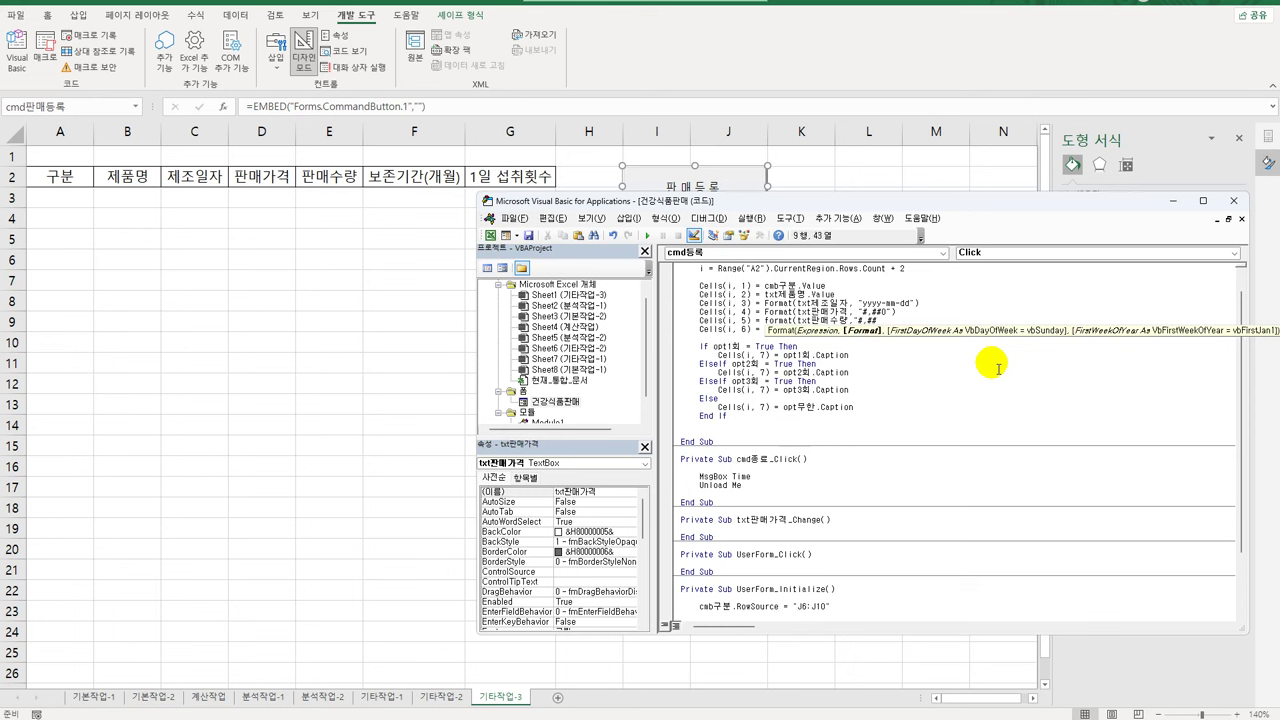
text(0"))
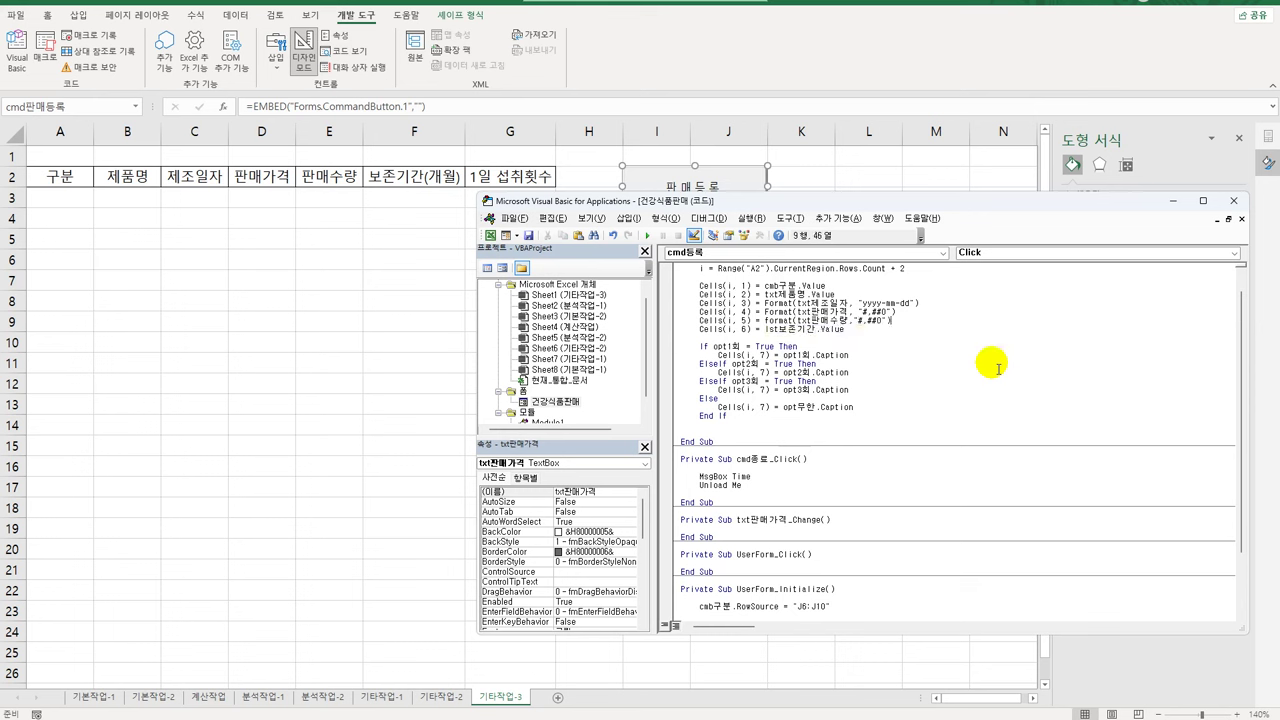
key(Down)
key(Up)
key(Up)
key(End)
key(Down)
key(Down)
key(Down)
key(Down)
key(Down)
key(Down)
key(Down)
key(Down)
Close the code editor and the 도형 서식 pane, and turn off design mode on the worksheet
click(1233, 200)
click(1238, 137)
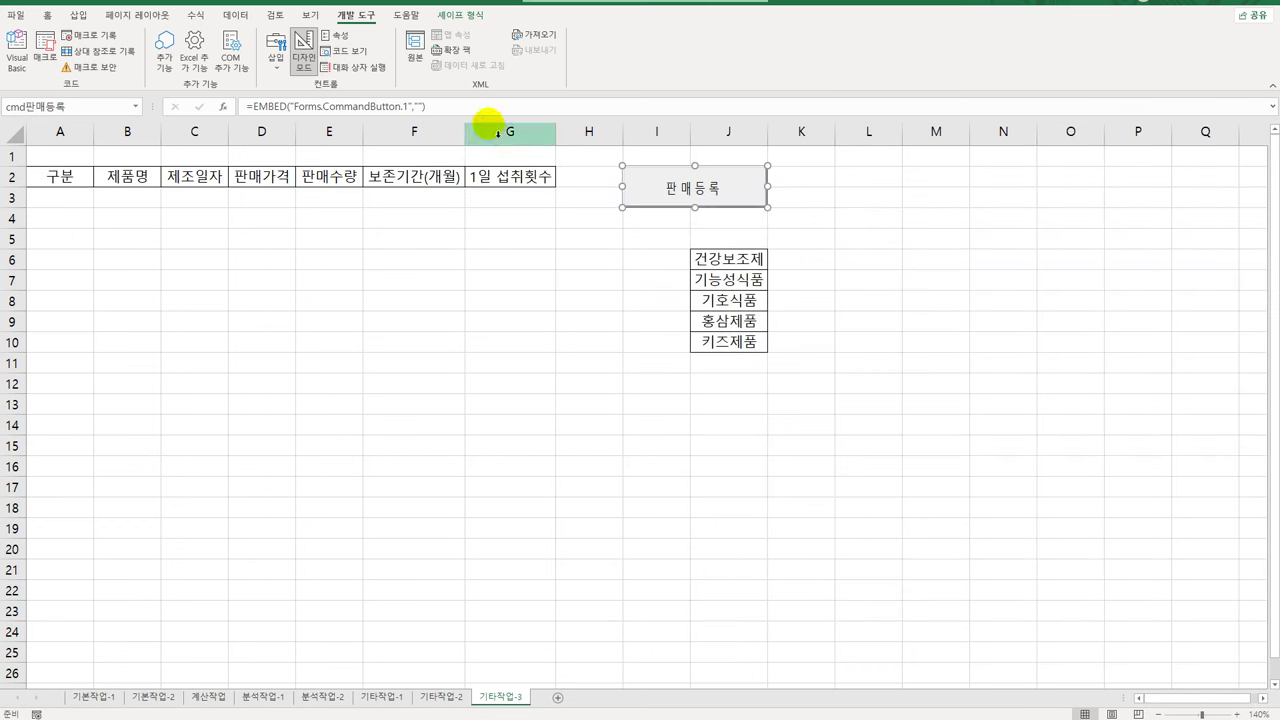
click(304, 62)
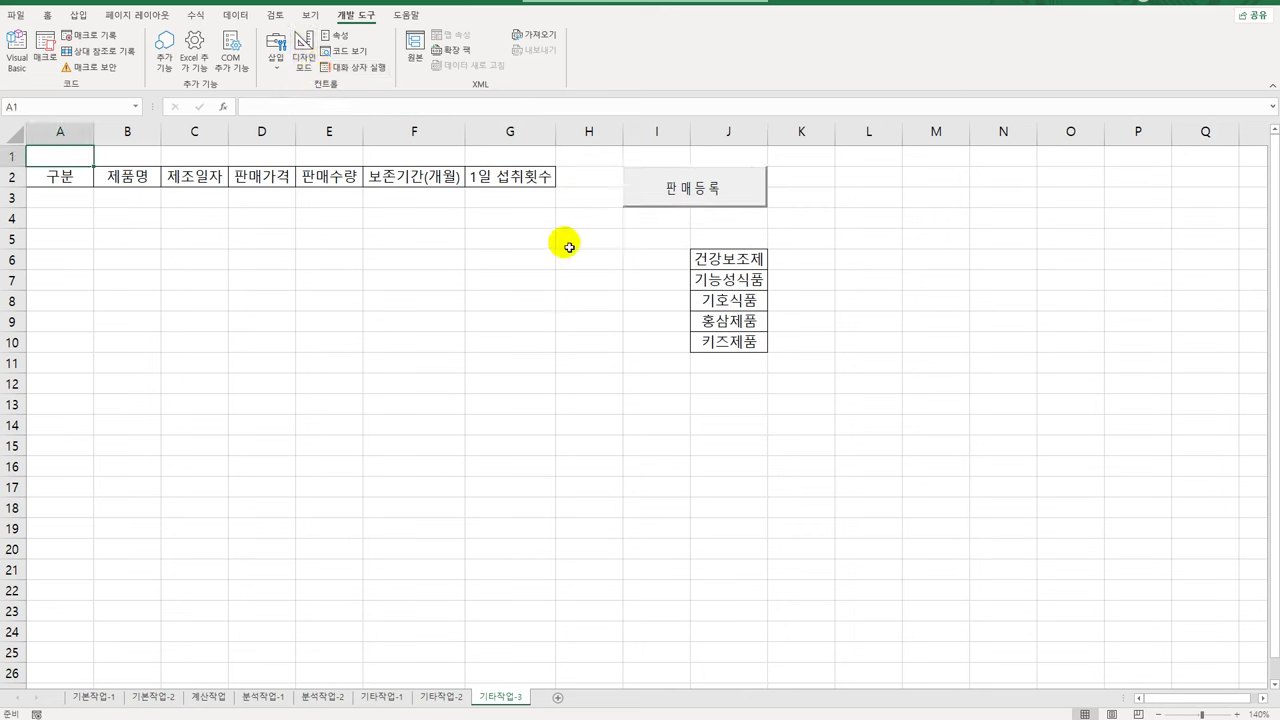
Launch the 건강식품판매 form from 판매등록 and enter 건강보조제 as the 구분 and 홍삼제 as the 제품명
click(695, 203)
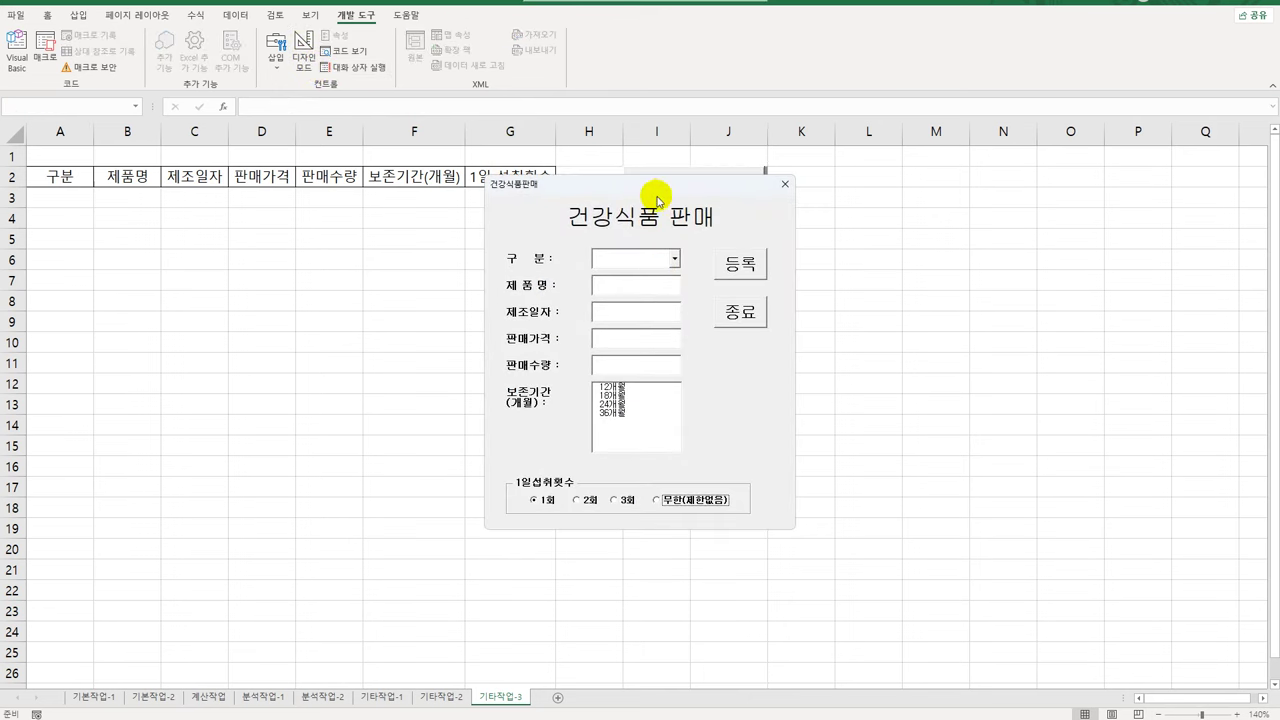
drag(653, 190, 465, 228)
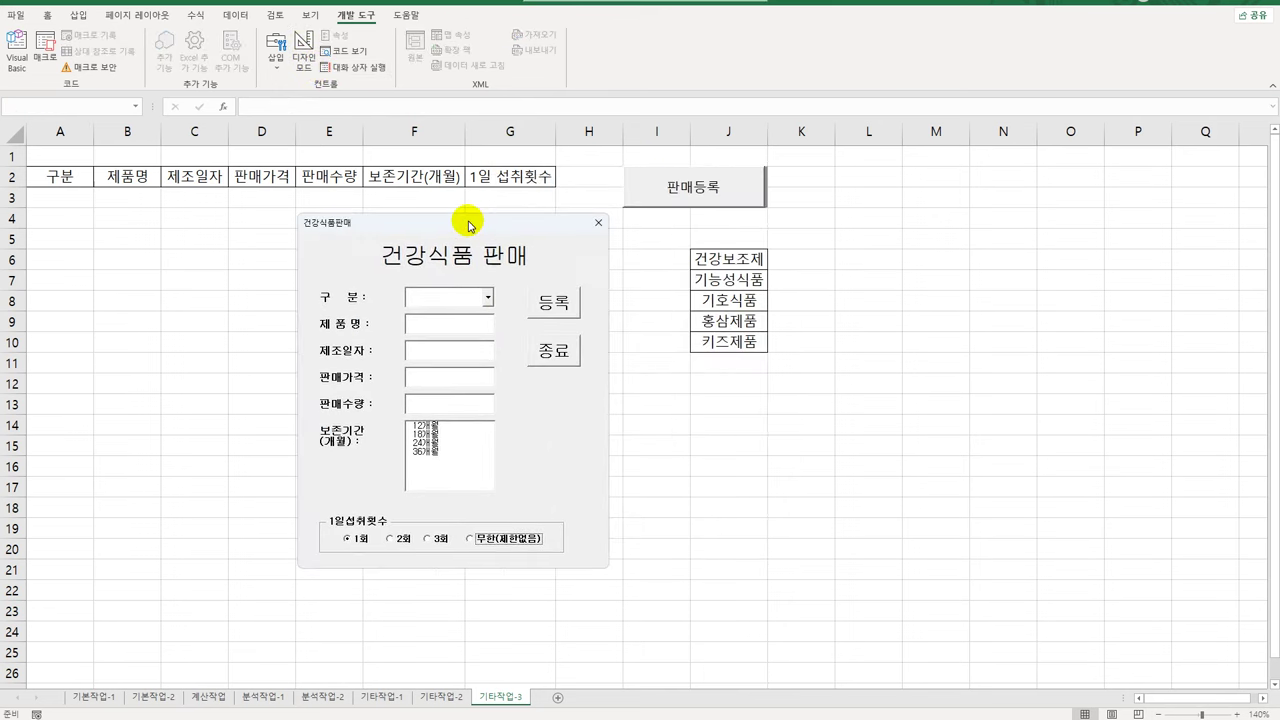
click(486, 297)
click(455, 313)
click(467, 327)
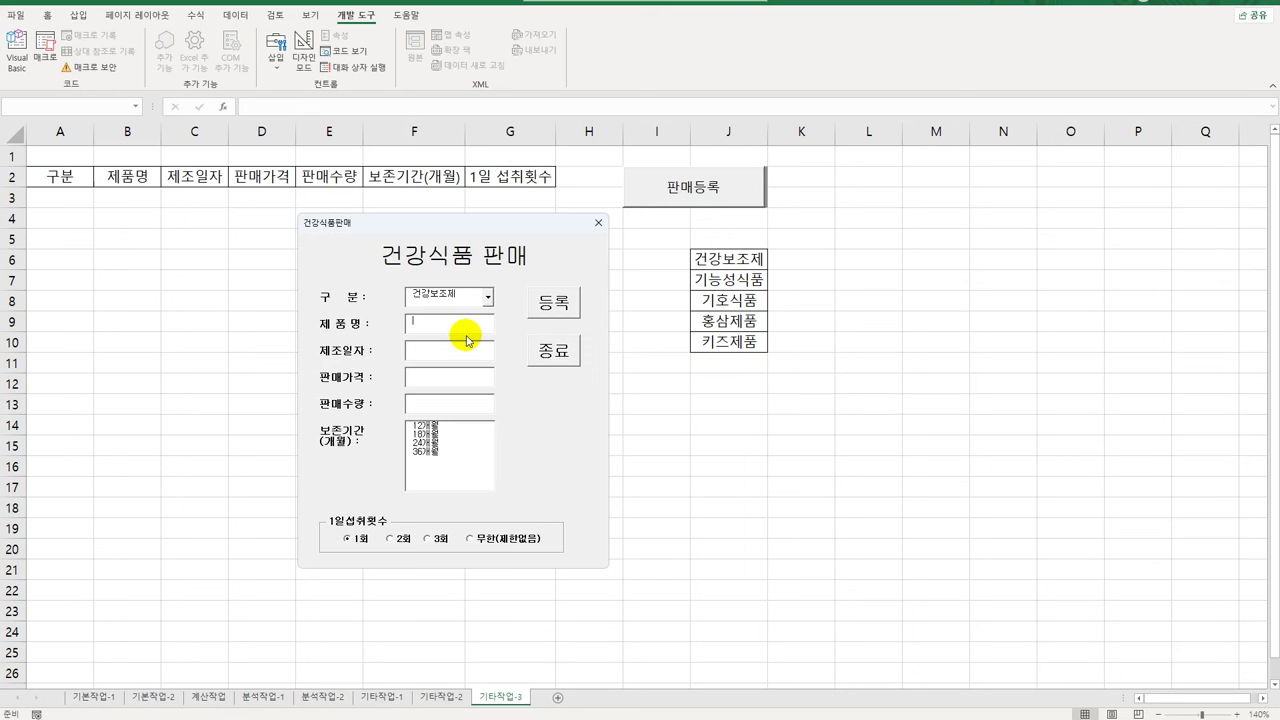
text(홍)
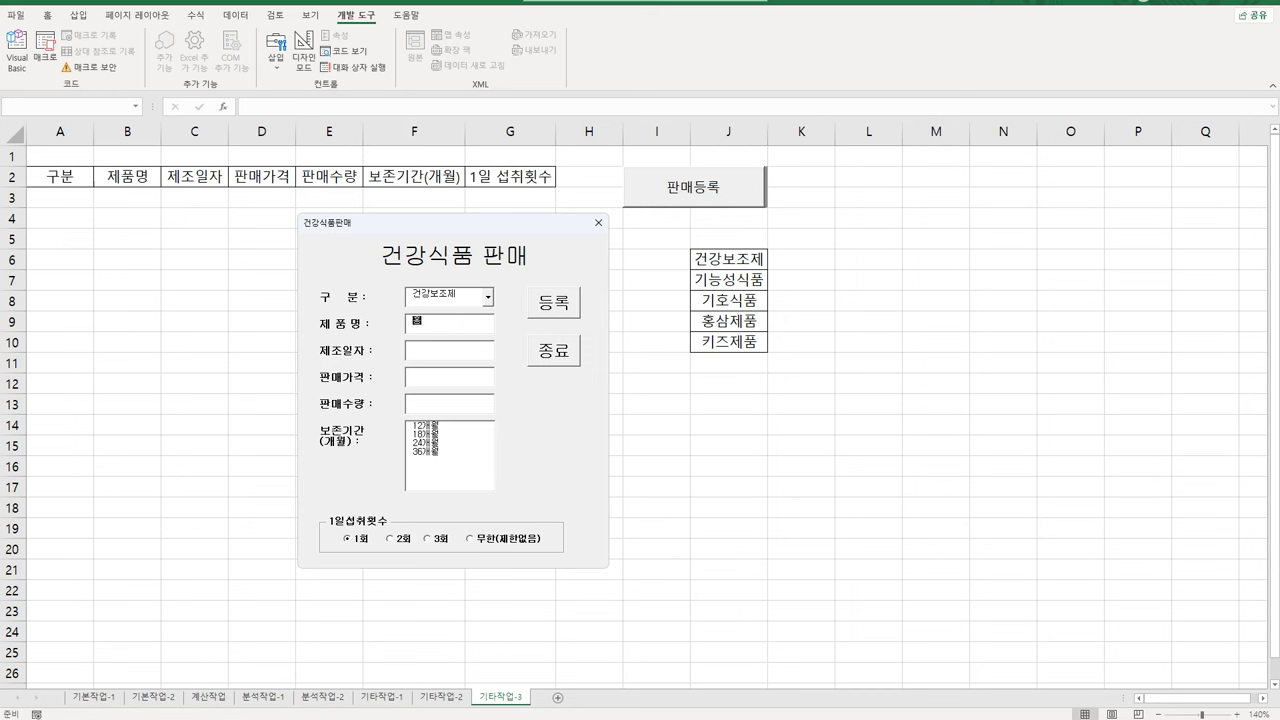
text(삼제)
key(Tab)
Fill in the form's 제조일자 as 2020-10-10, 판매가격 as 150000 and 판매수량 as 10
text(2020-10-)
text(10)
text(1500000)
key(BackSpace)
text(10)
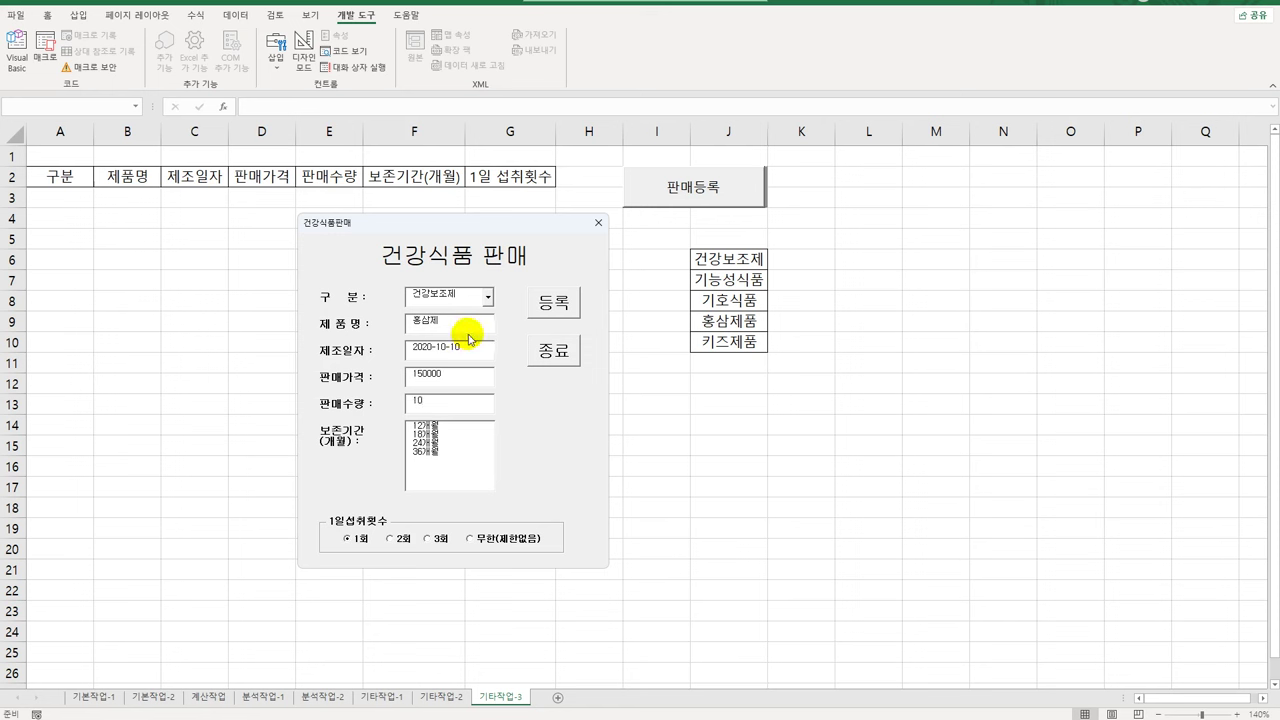
Select 18개월 as the 보존기간 and 2회 as the 1일섭취횟수, and register the entry to the sheet
click(440, 434)
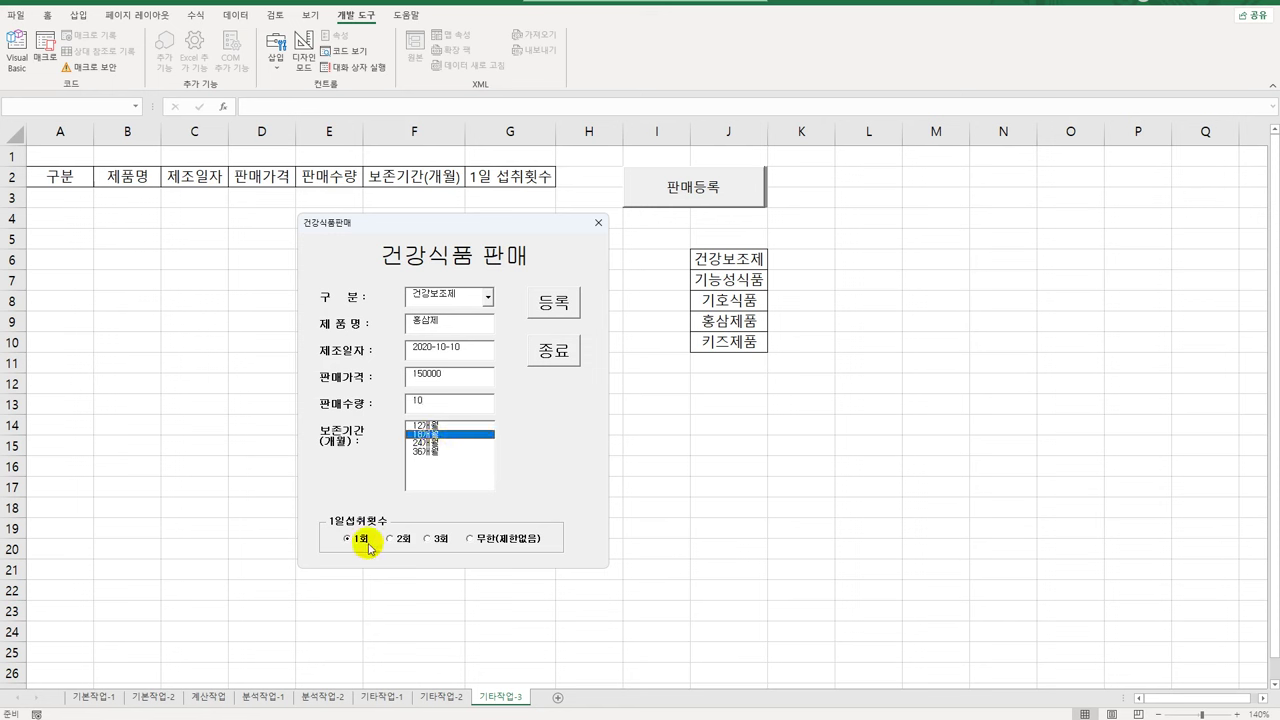
click(391, 539)
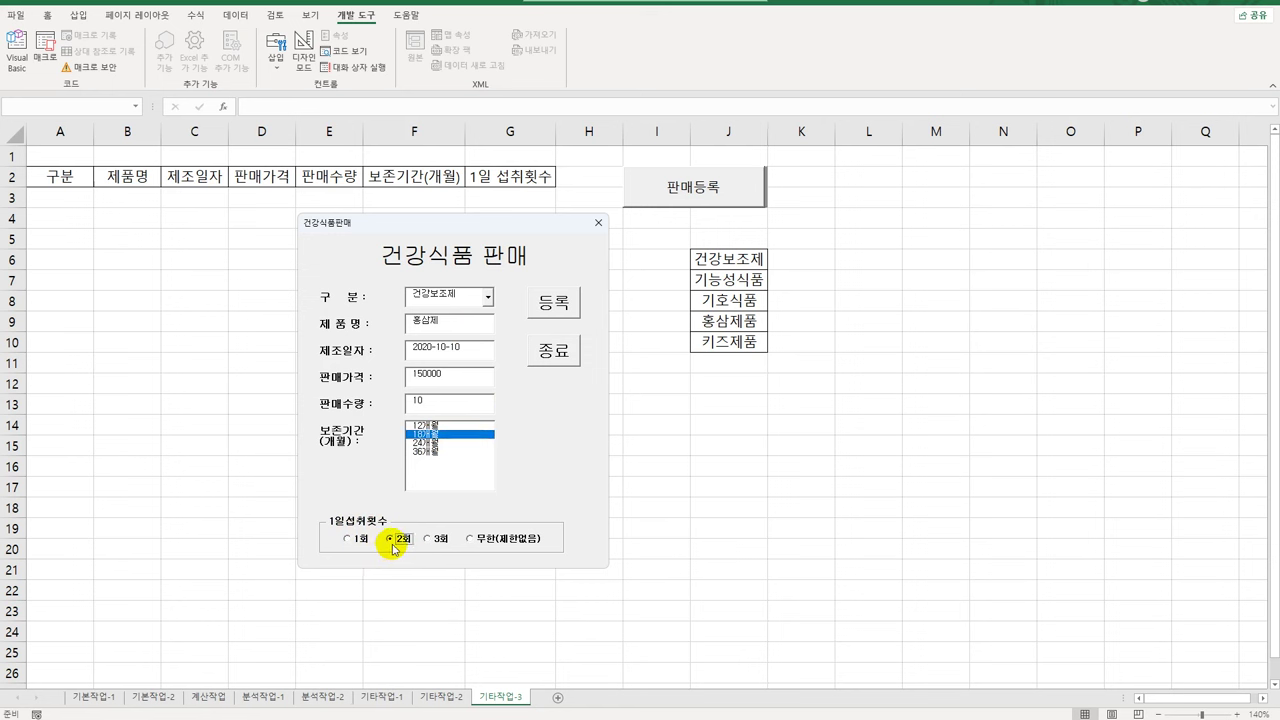
click(565, 316)
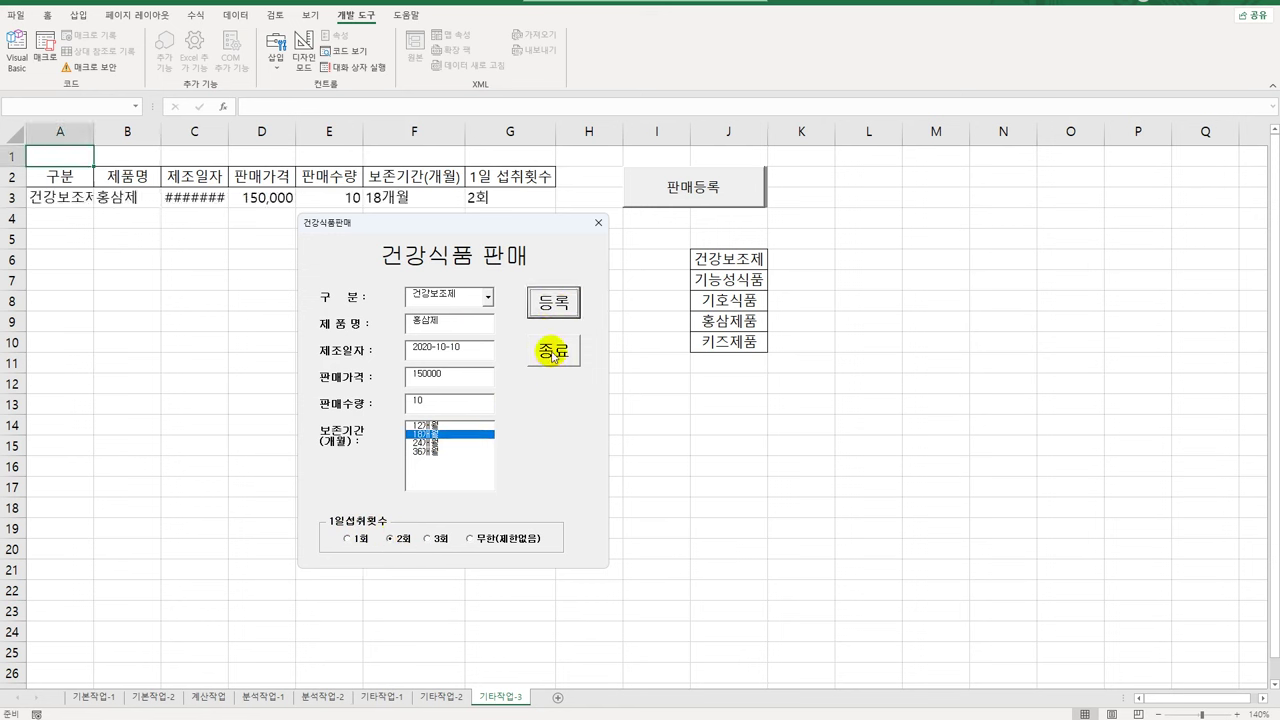
End the form with 종료, dismissing its time message, and widen the 제조일자 and 구분 columns to fit their contents
click(553, 355)
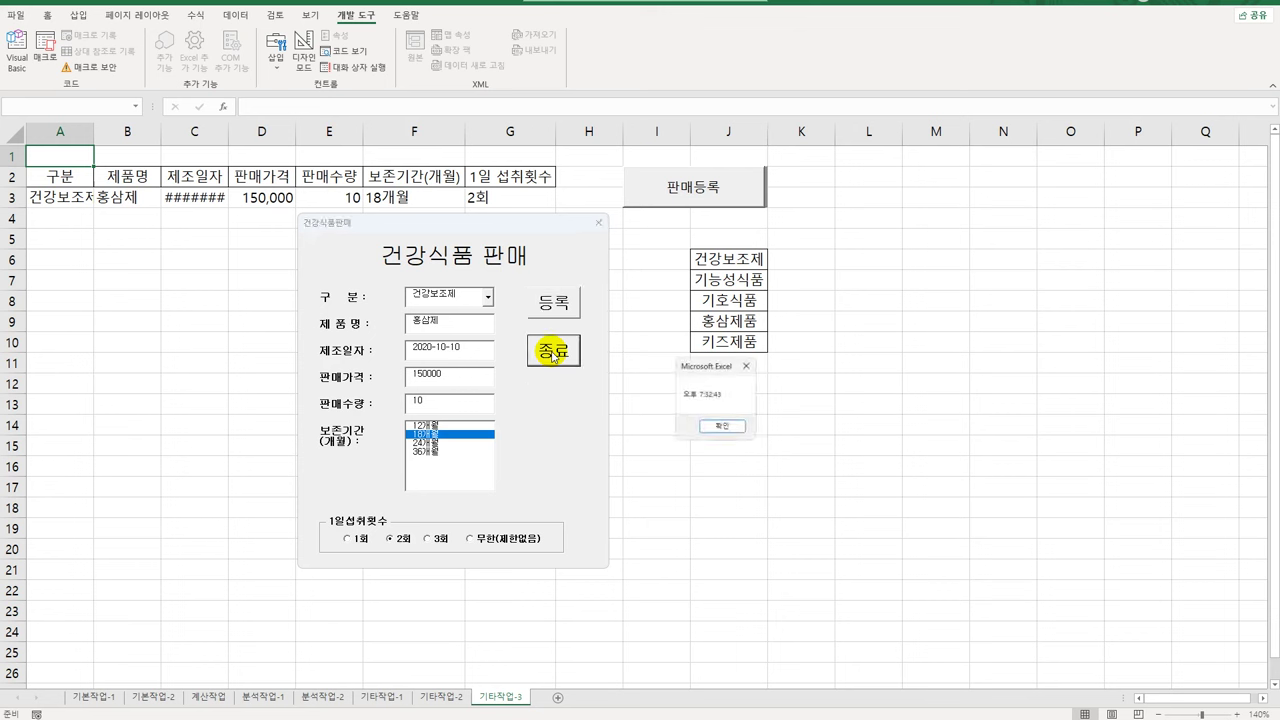
click(730, 430)
drag(229, 140, 247, 143)
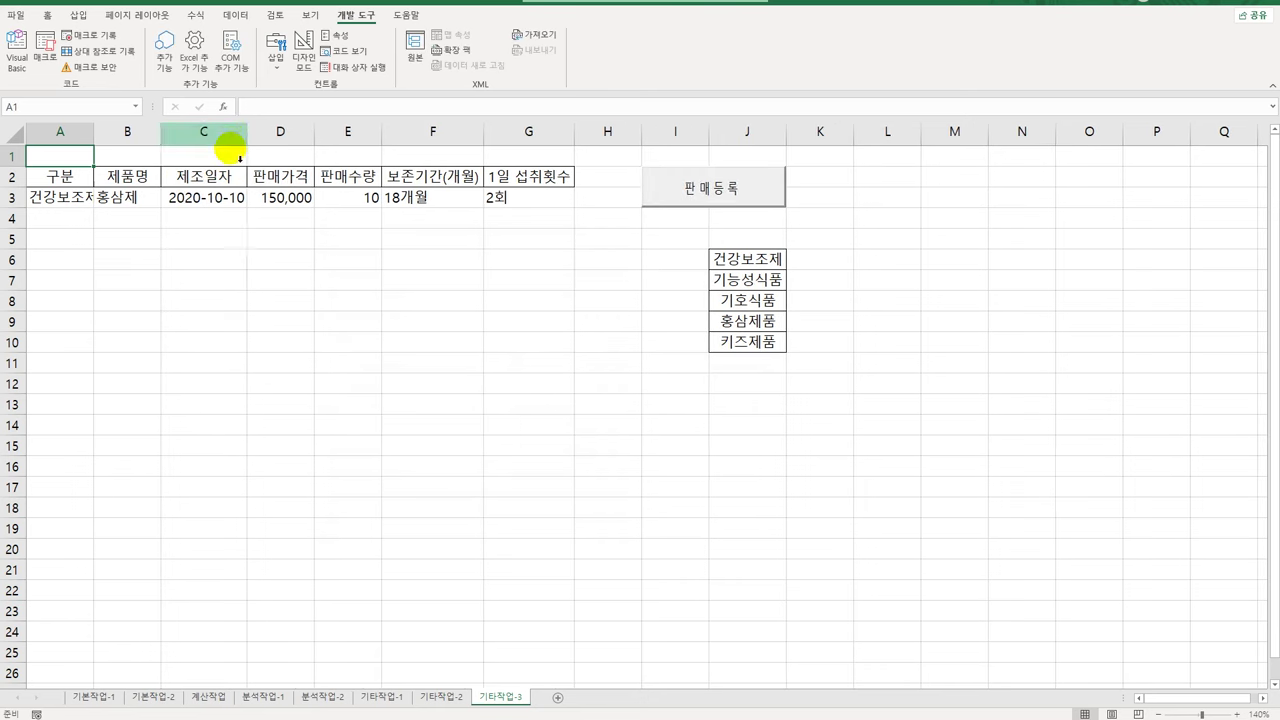
drag(98, 132, 108, 132)
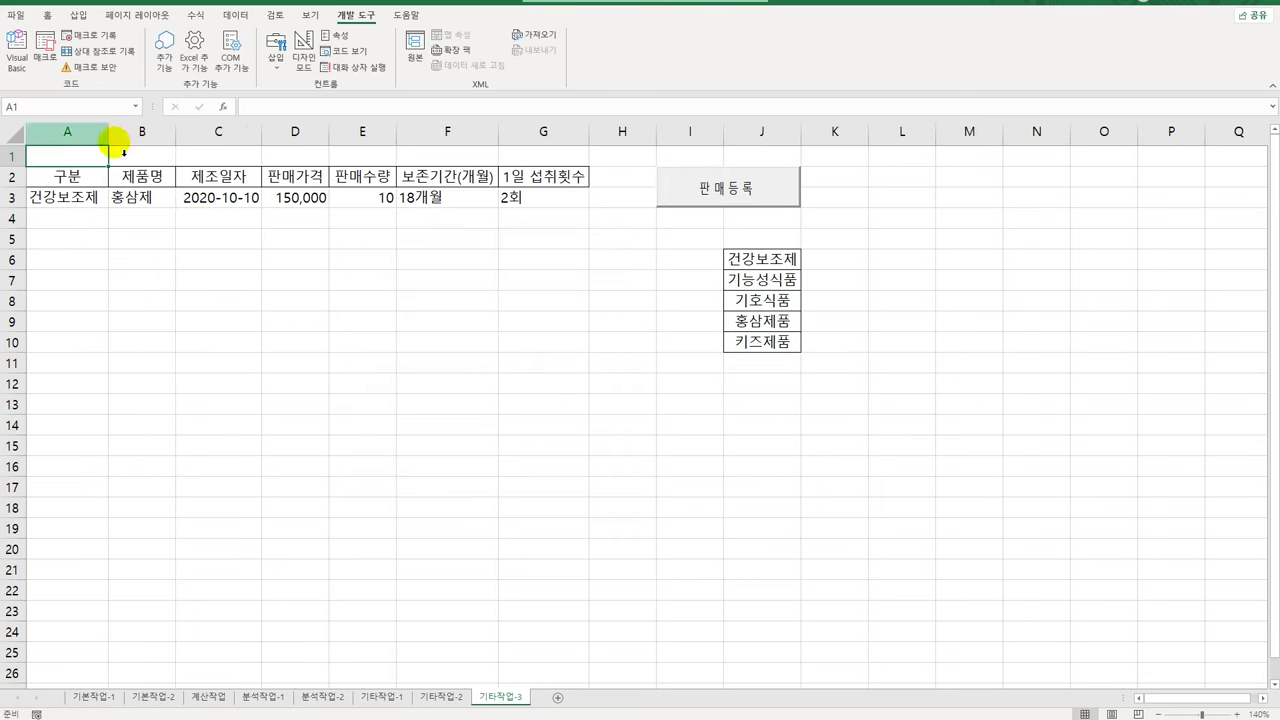